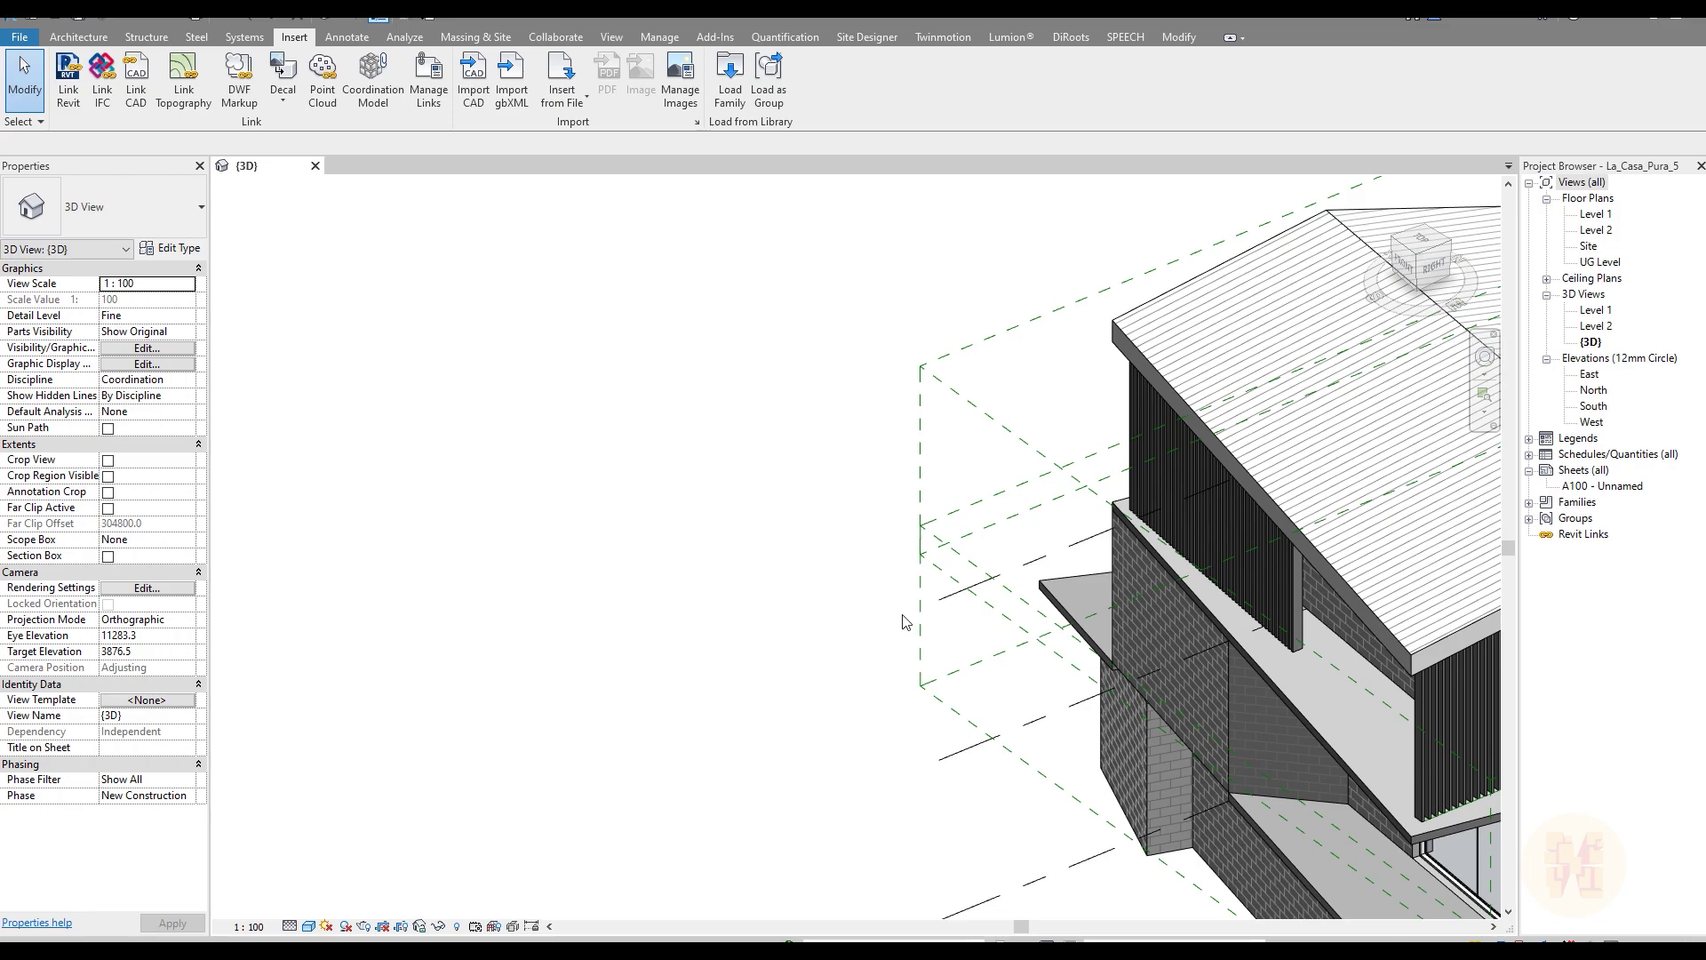
Step: Examine the house model in the 3D view from several sides and from underneath, around the open underground level
middle_click_drag(737, 548, 276, 431)
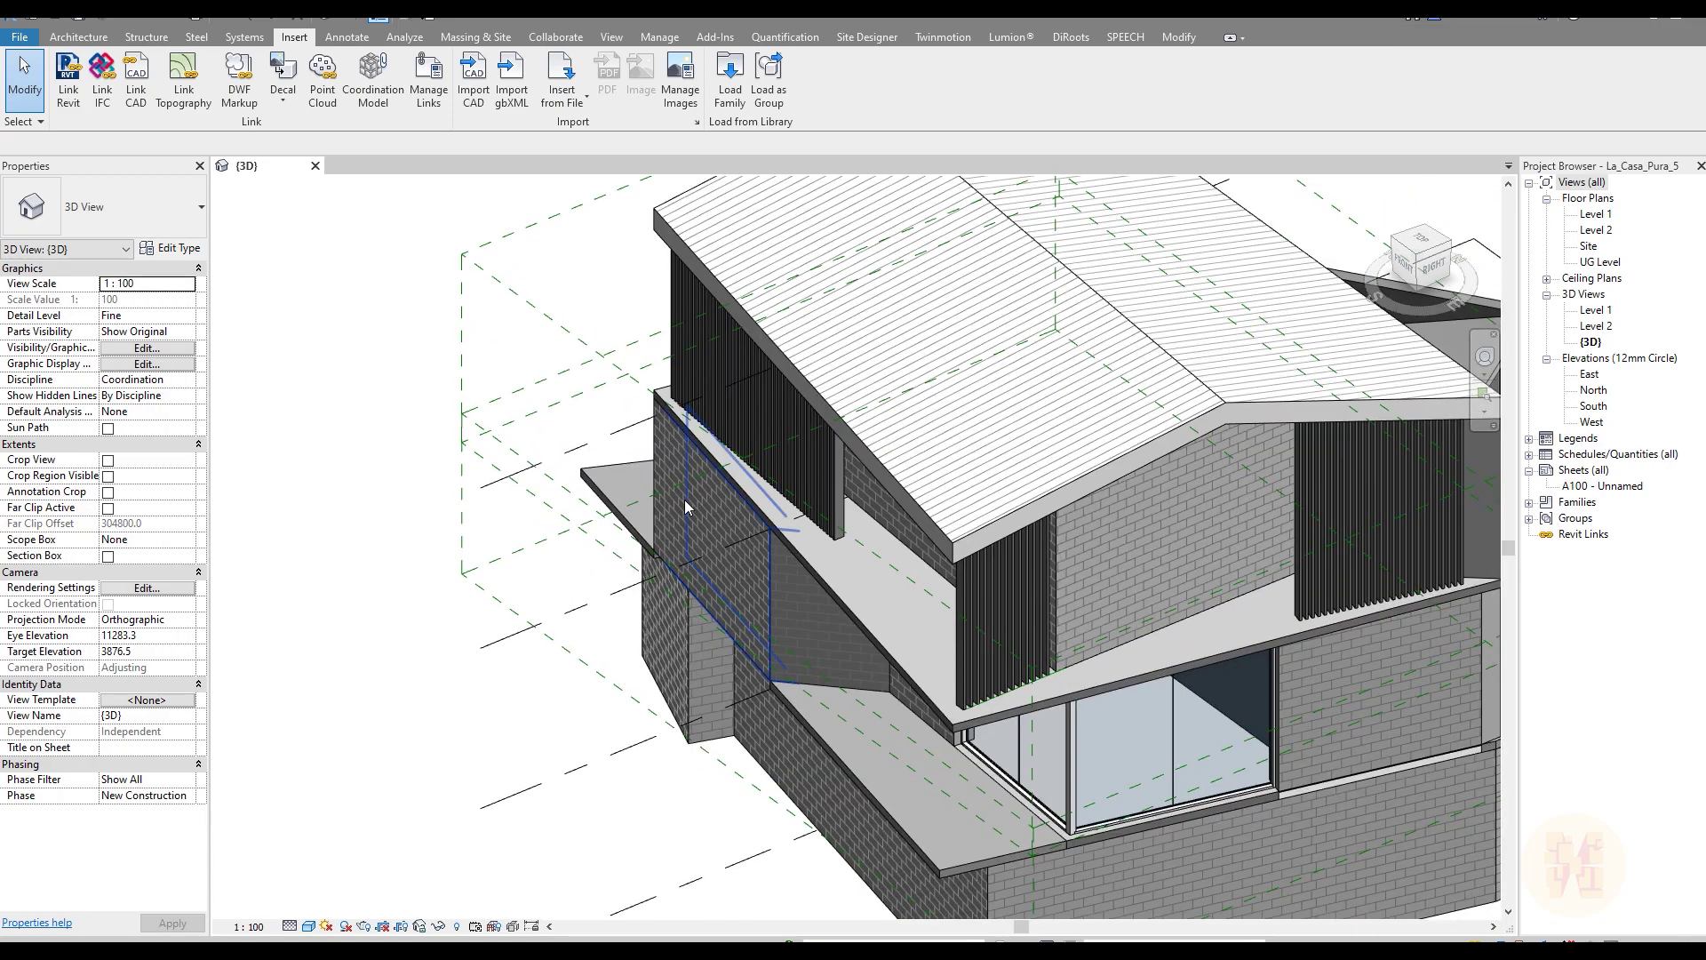
scroll(684, 500, "down", 2)
mouse_move(816, 536)
middle_mouse_down()
mouse_move(543, 539)
mouse_move(1073, 400)
mouse_move(875, 540)
mouse_move(791, 552)
mouse_move(815, 531)
middle_mouse_up()
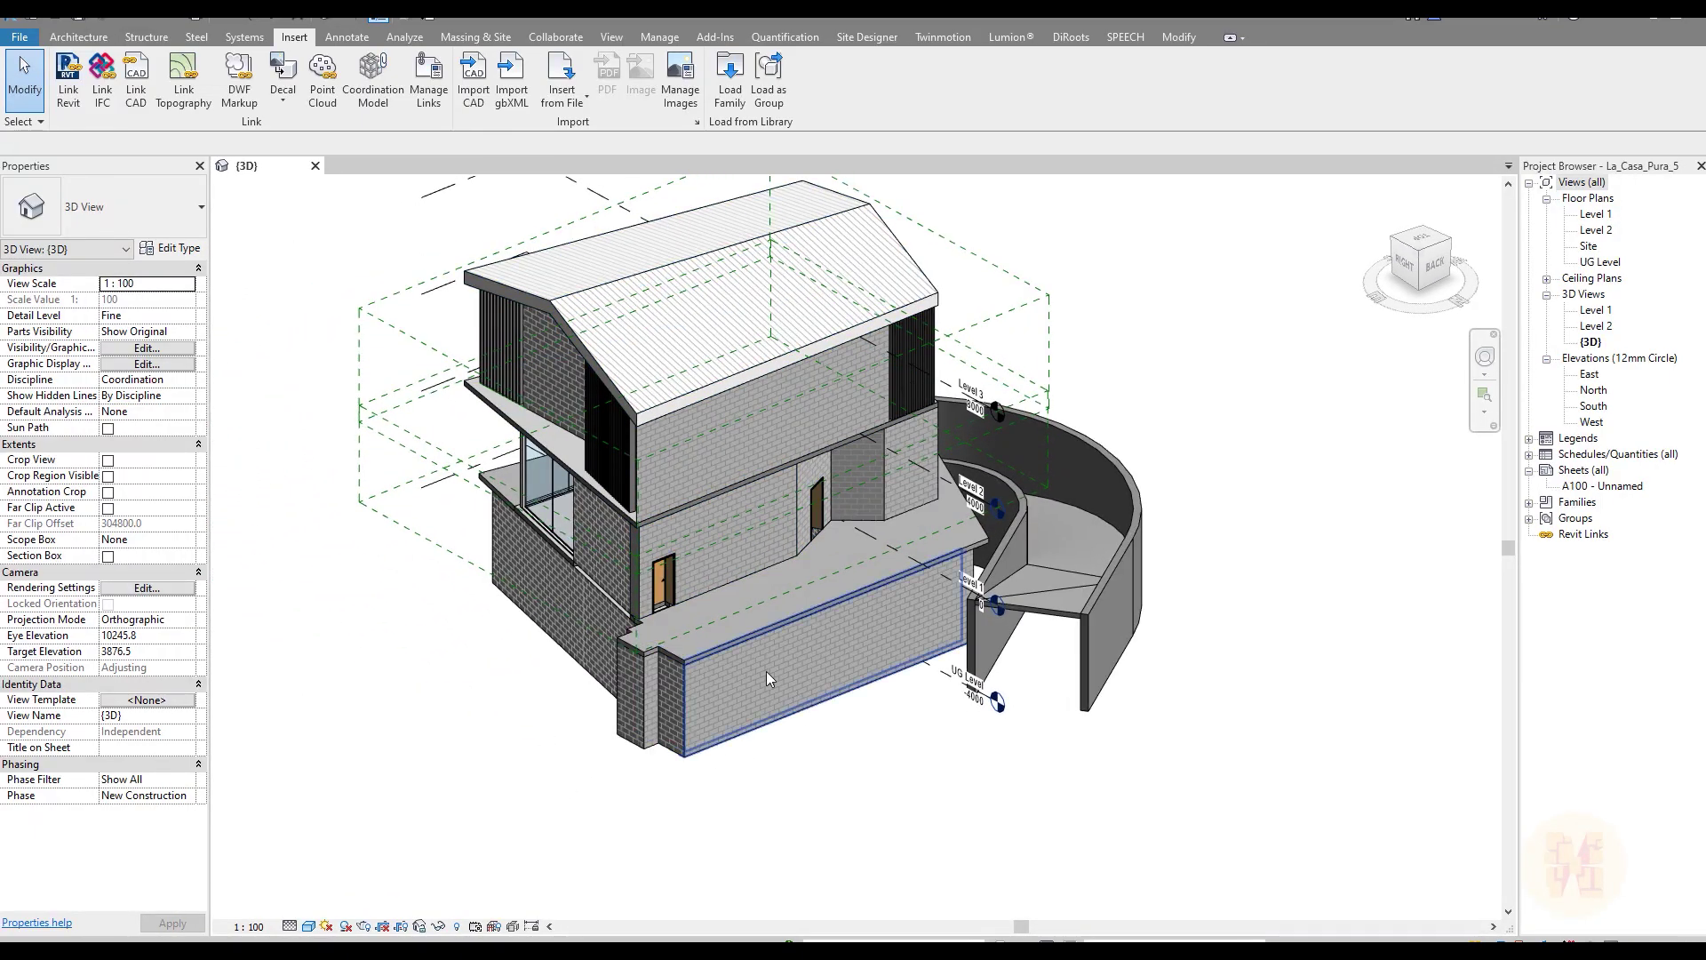
middle_click_drag(766, 670, 873, 249, "shift")
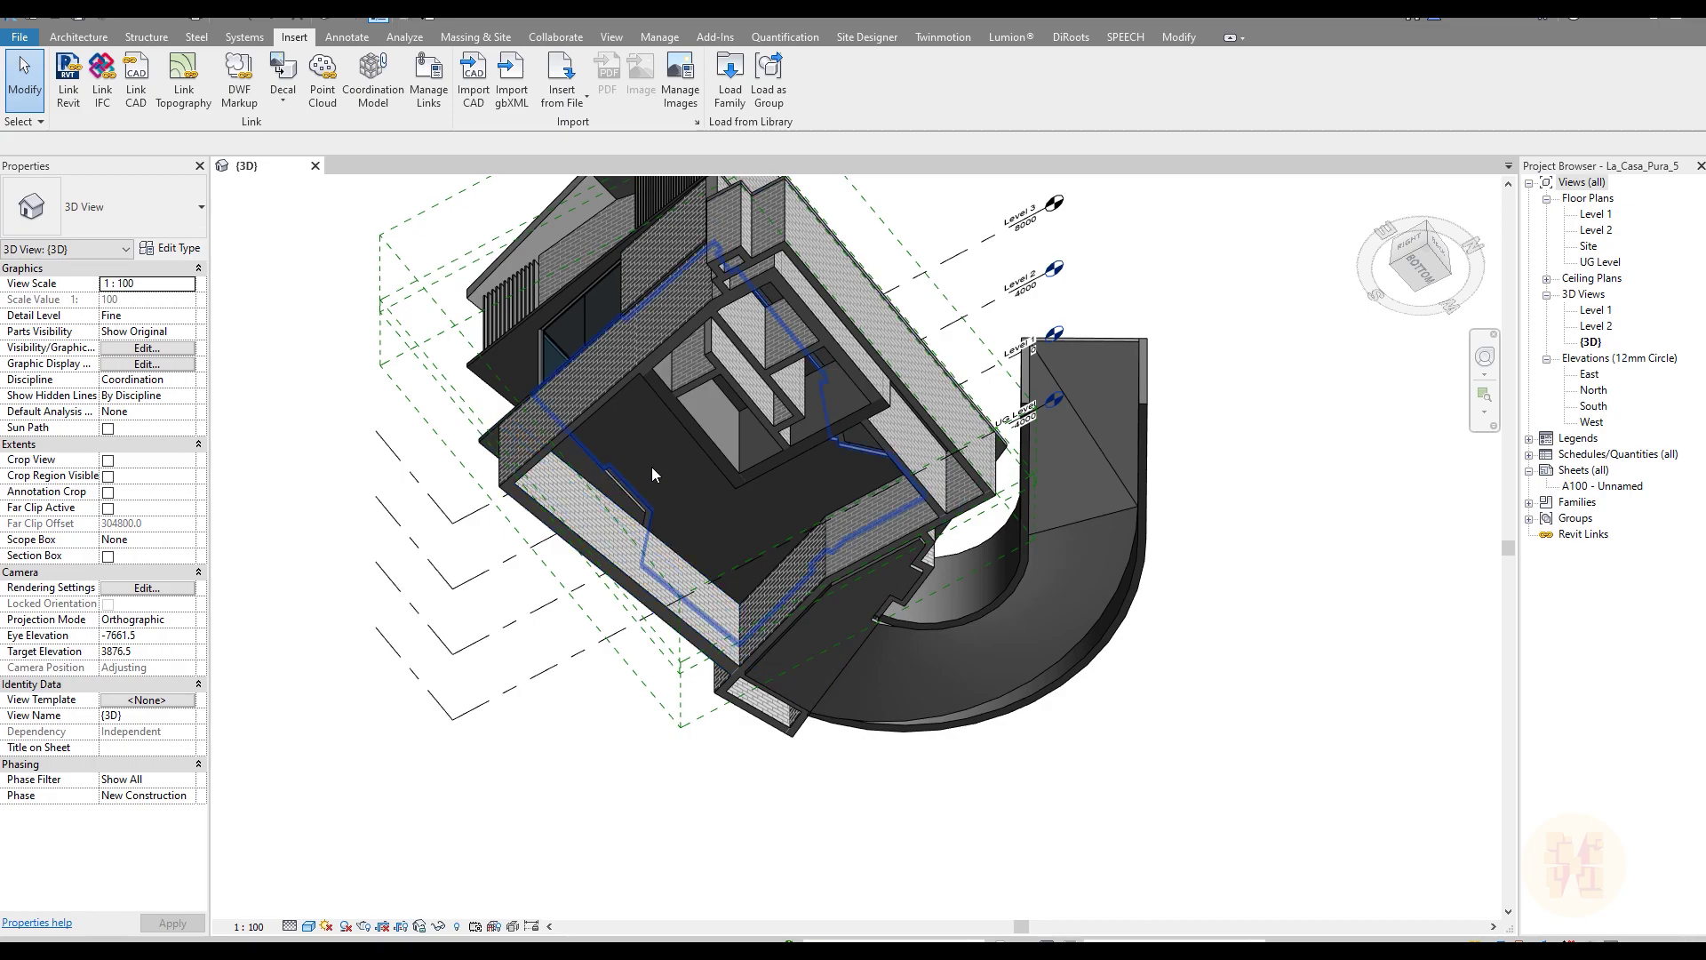
middle_click_drag(776, 468, 817, 327, "shift")
left_click(1369, 214)
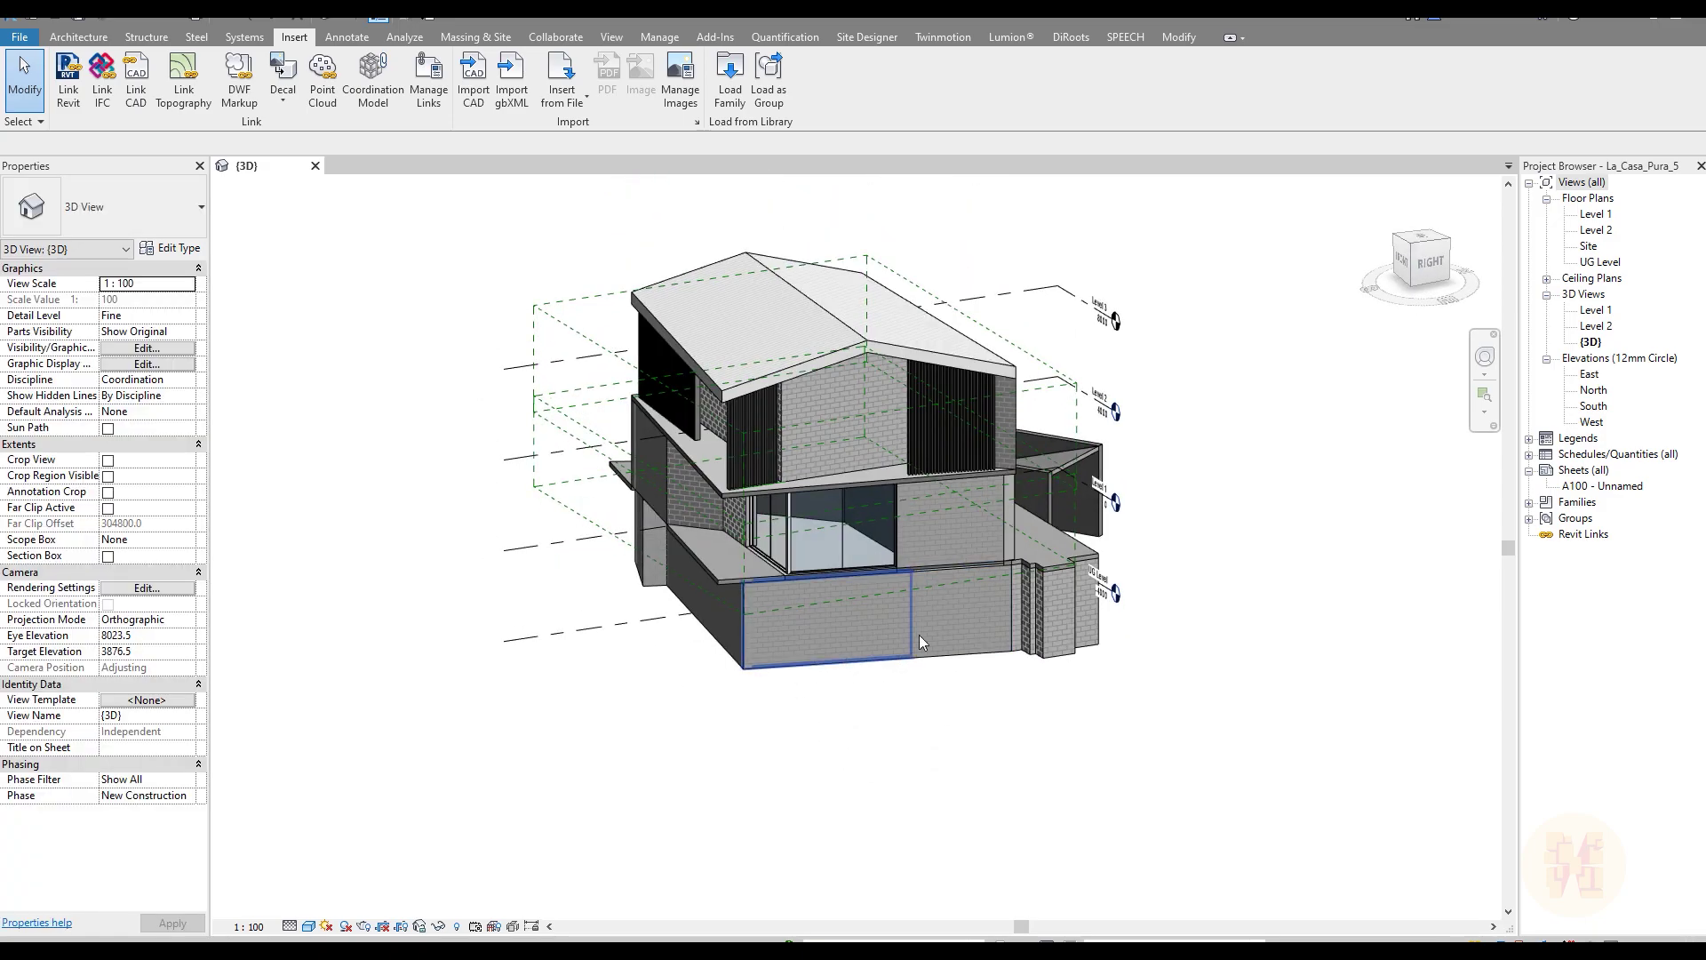
Step: Open the UG Level floor plan and temporarily hide the La_Casa_Pura_UG.png raster image
left_click(1595, 262)
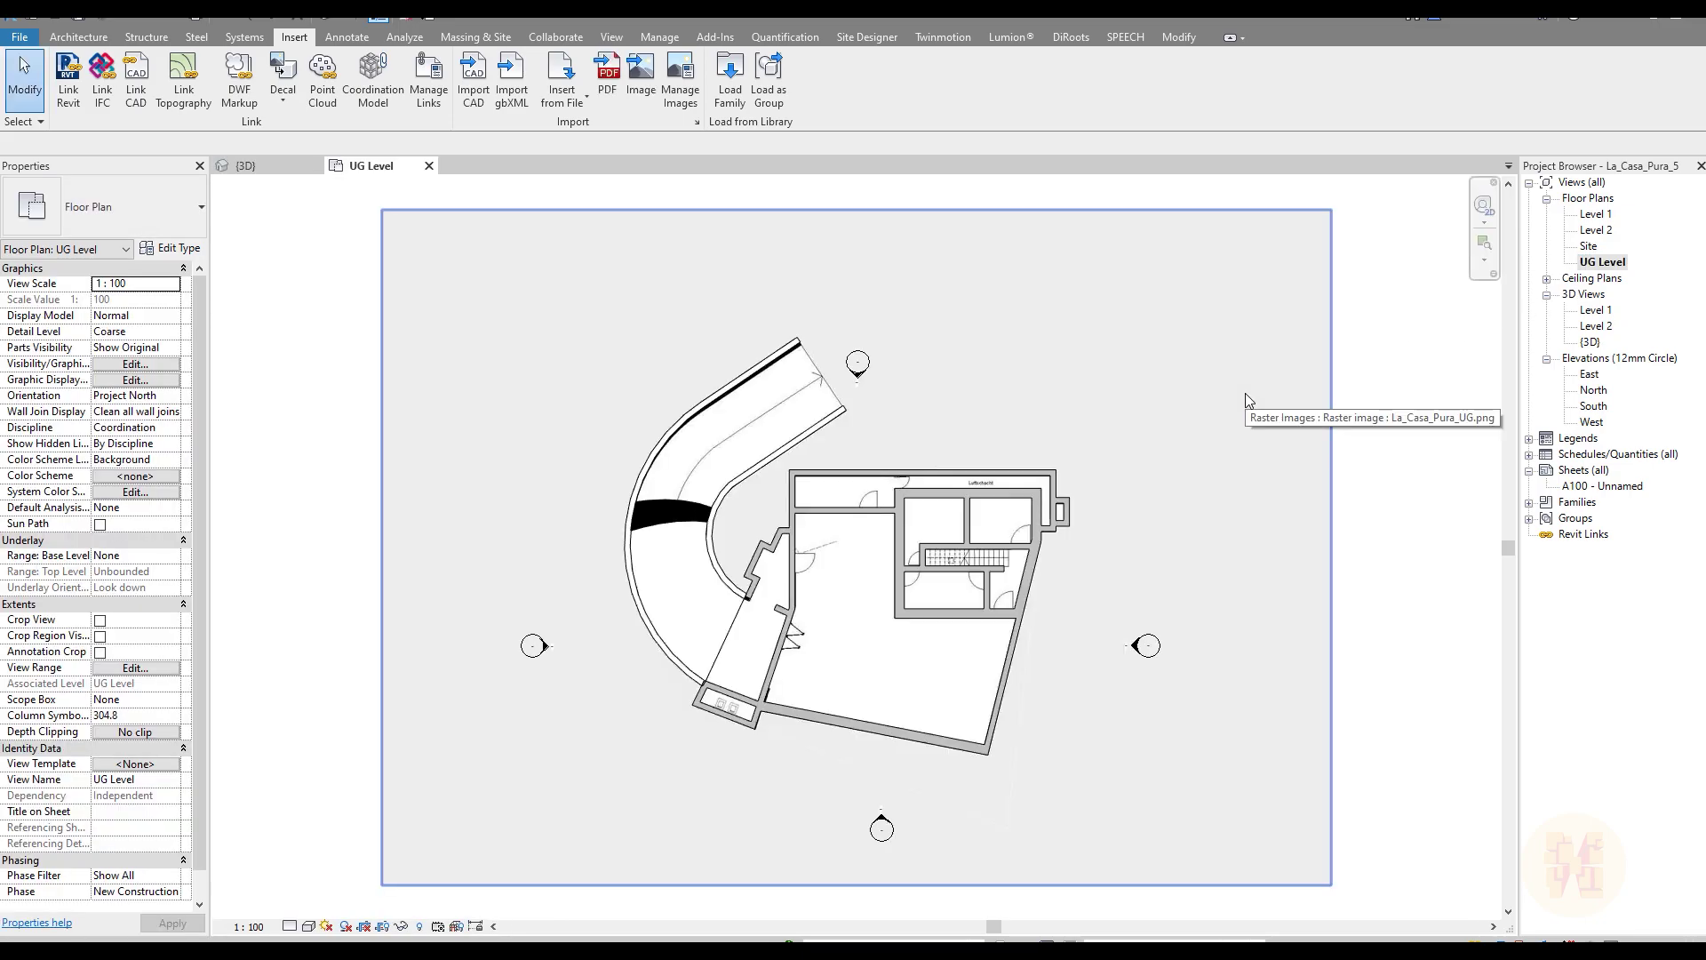
left_click(1245, 400)
middle_click_drag(1246, 400, 993, 252)
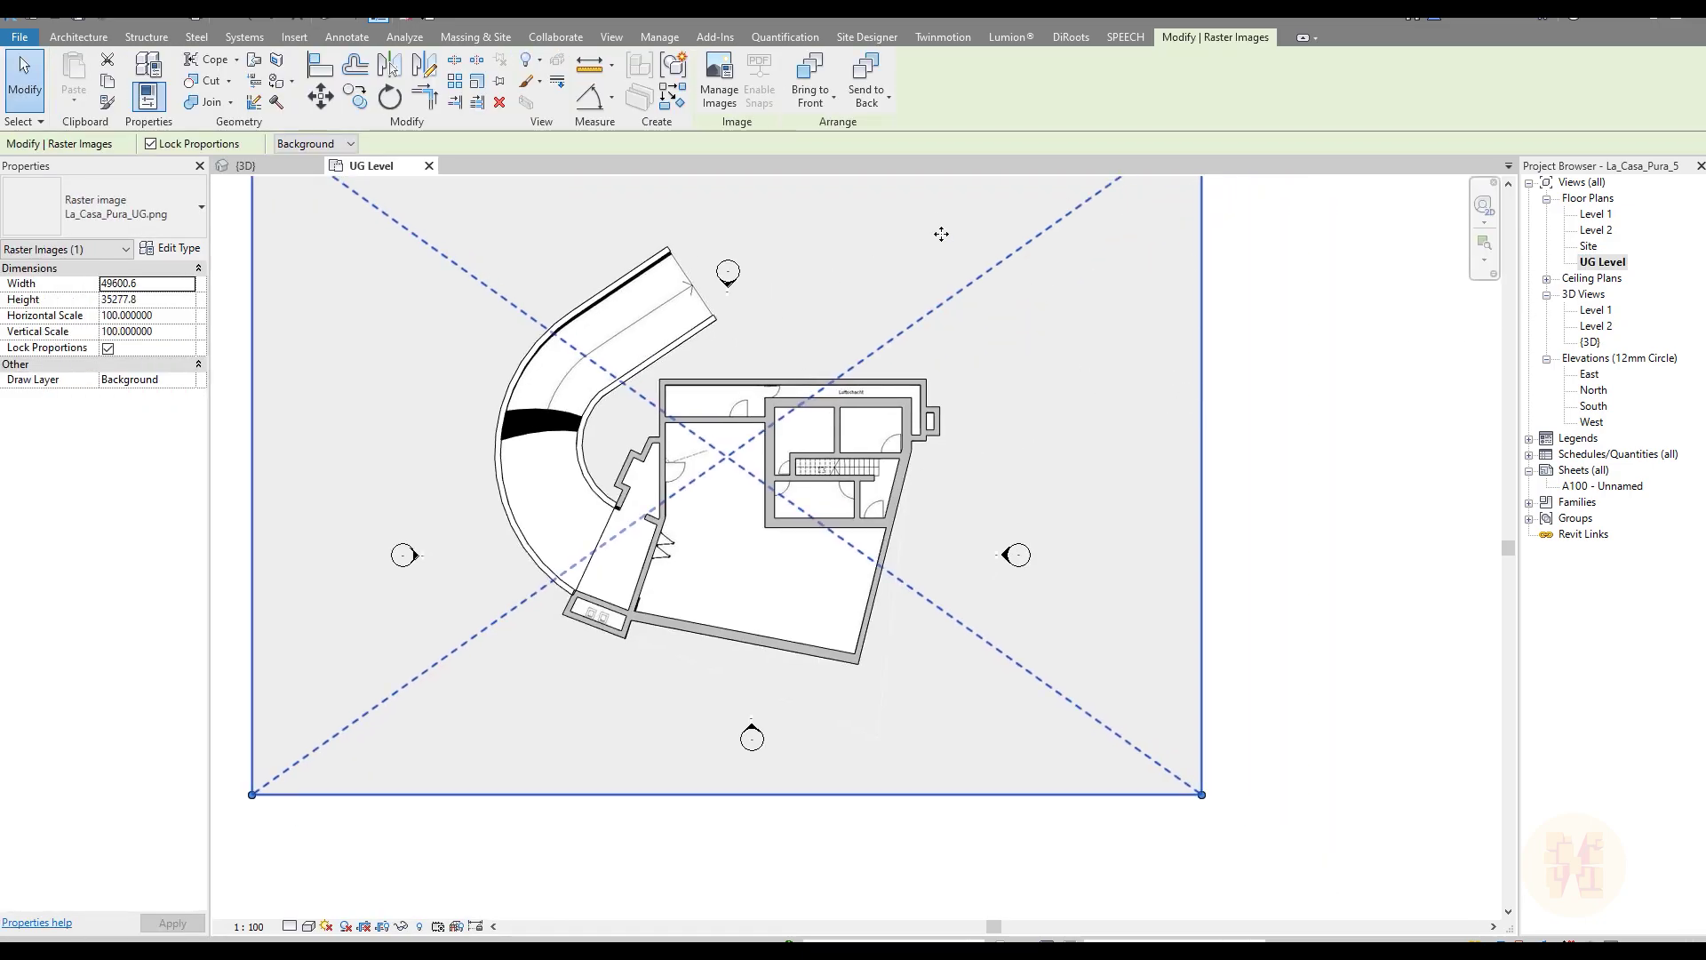
middle_click_drag(1016, 373, 1086, 485)
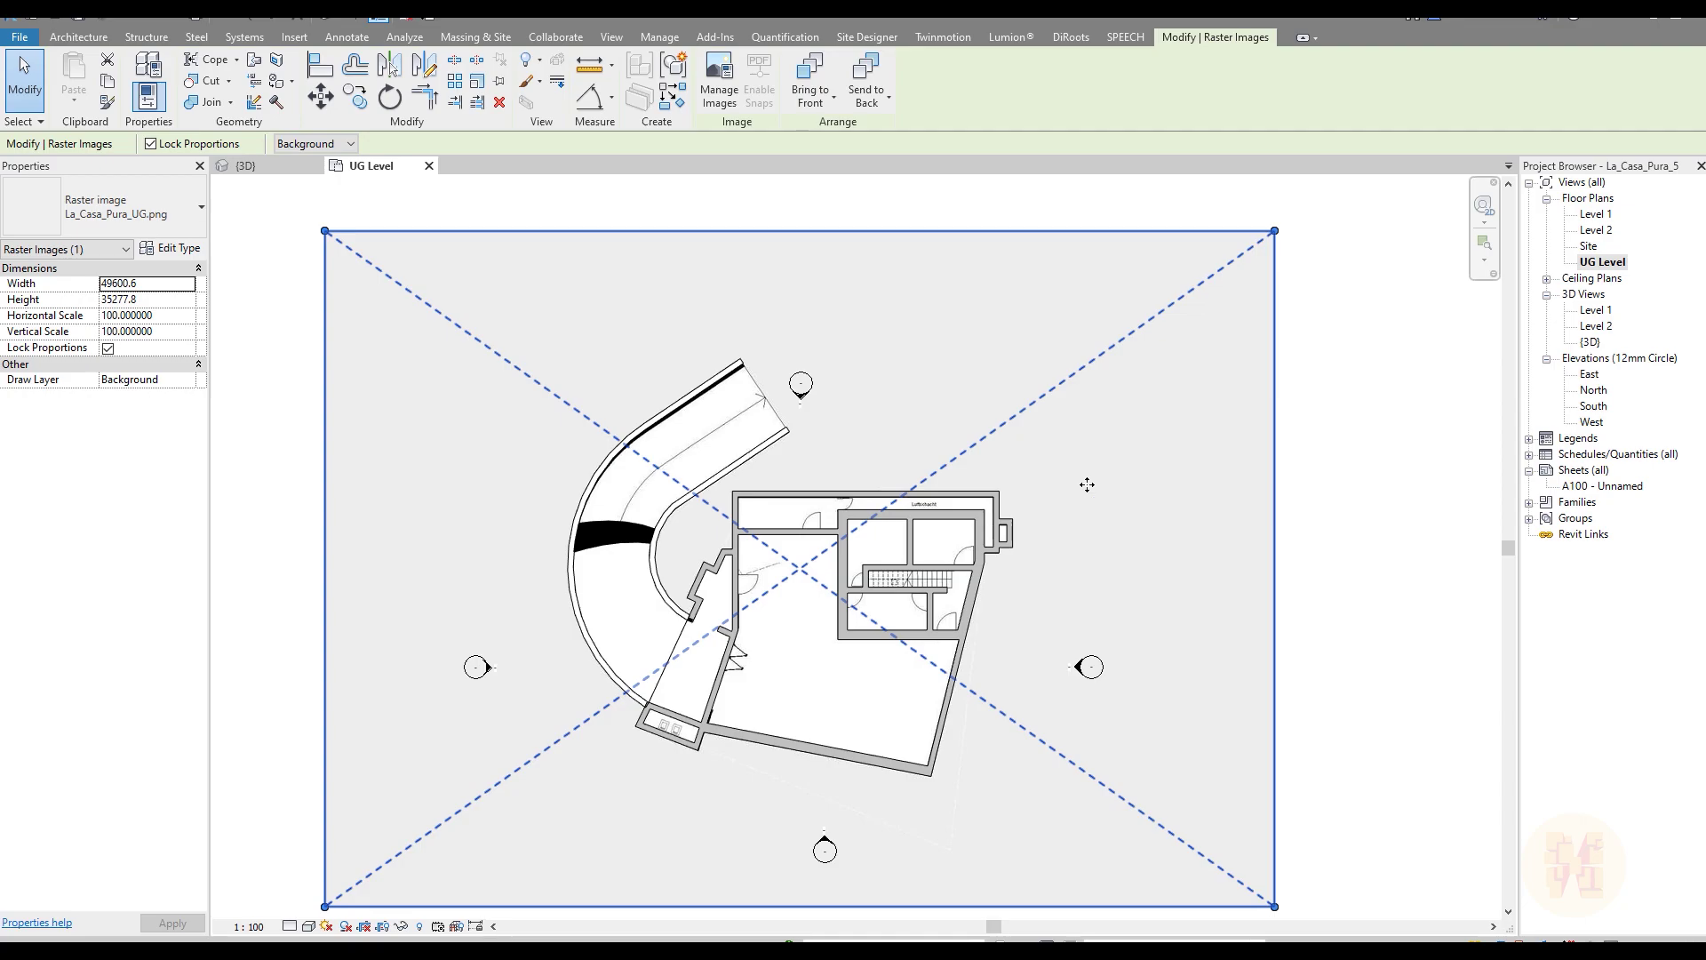
key("h")
key("h")
scroll(928, 578, "up", 5)
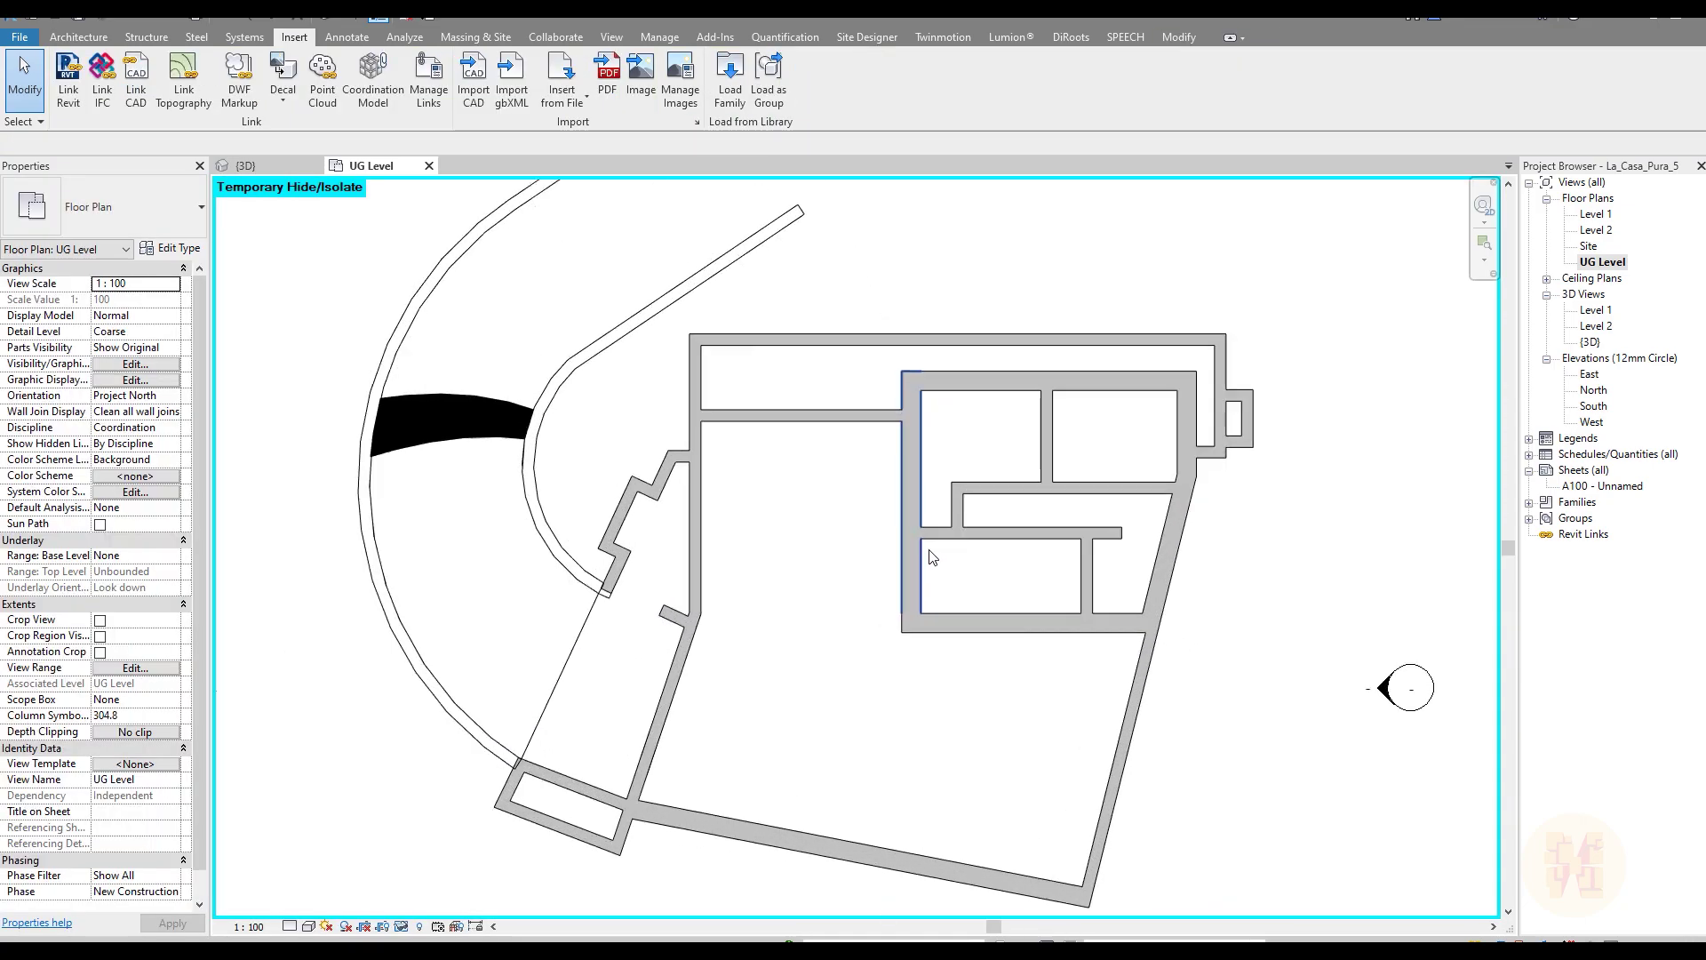
Step: Inspect the existing floor at the end of the curved ramp and the wall layout of the underground rooms
left_click(565, 622)
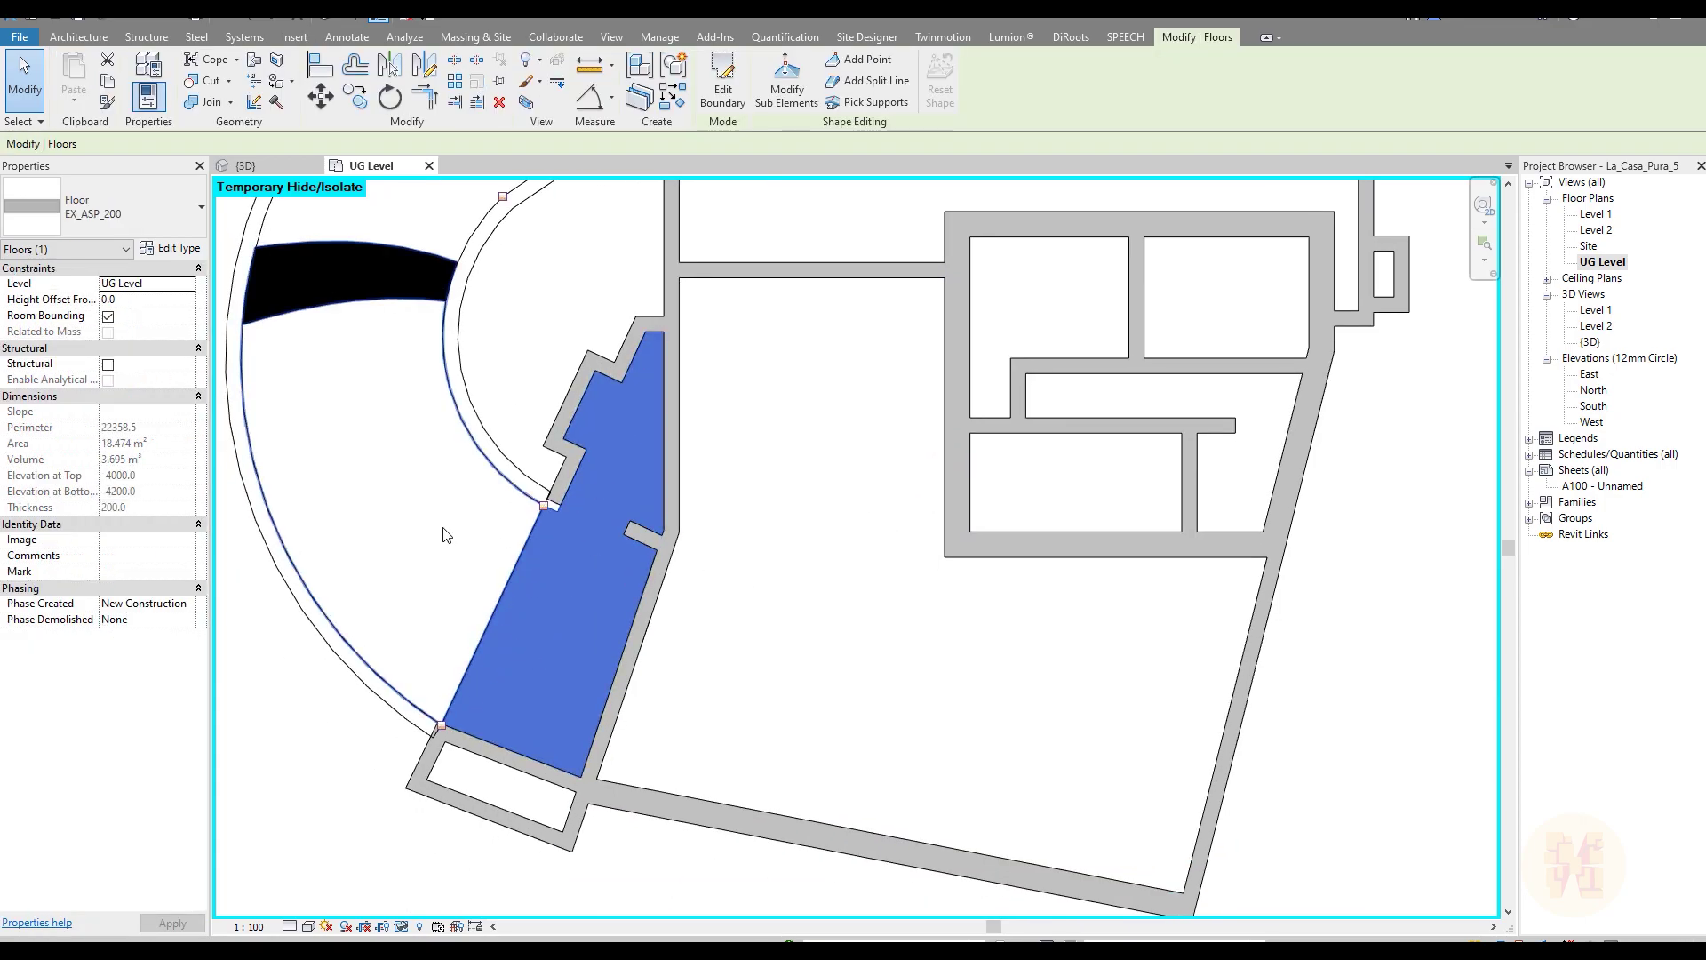
left_click(432, 582)
left_click(872, 605)
middle_click_drag(872, 605, 764, 688)
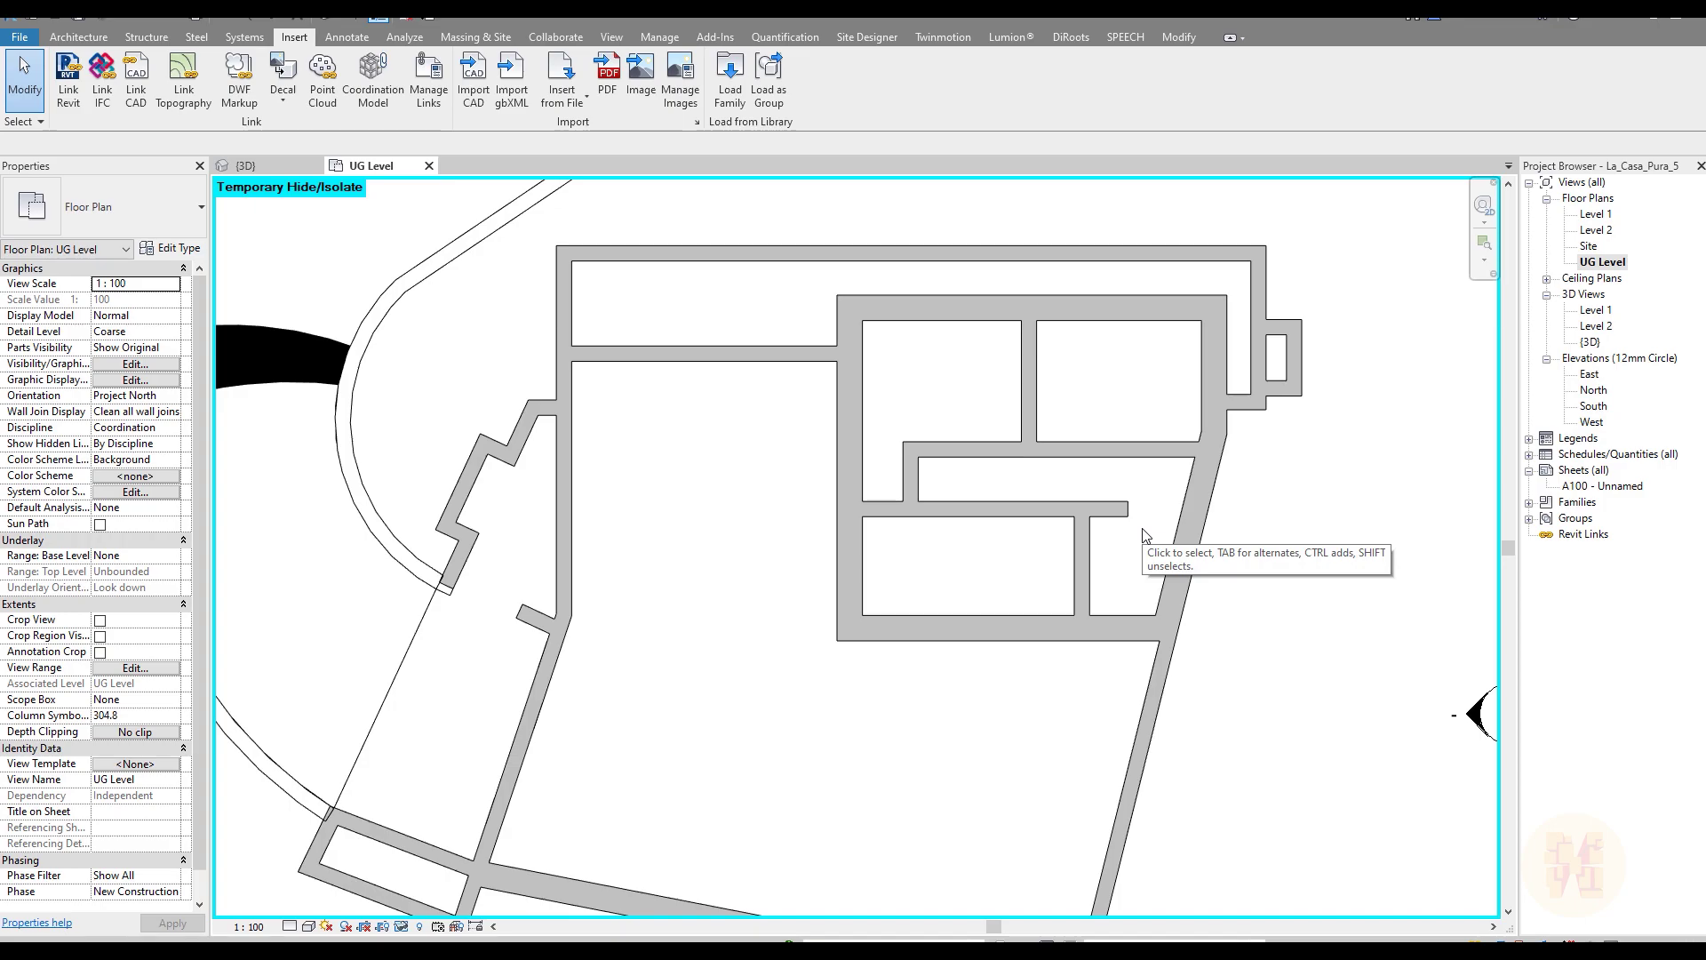
middle_click_drag(803, 708, 787, 634)
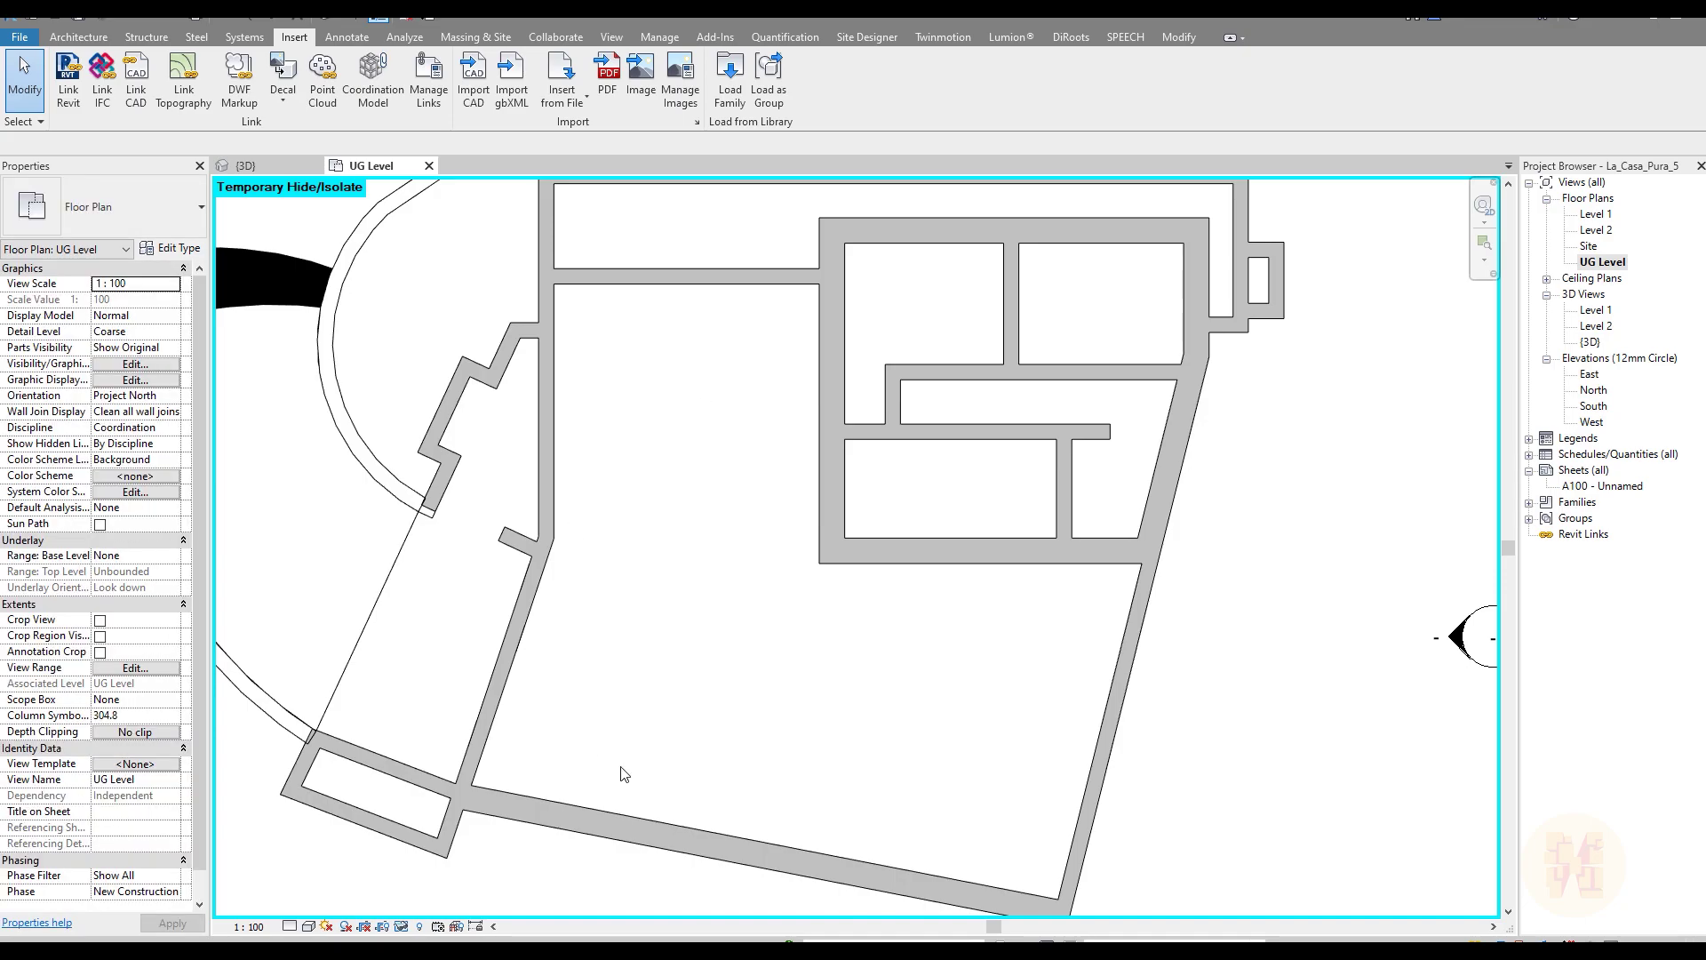
middle_click_drag(1029, 629, 998, 723)
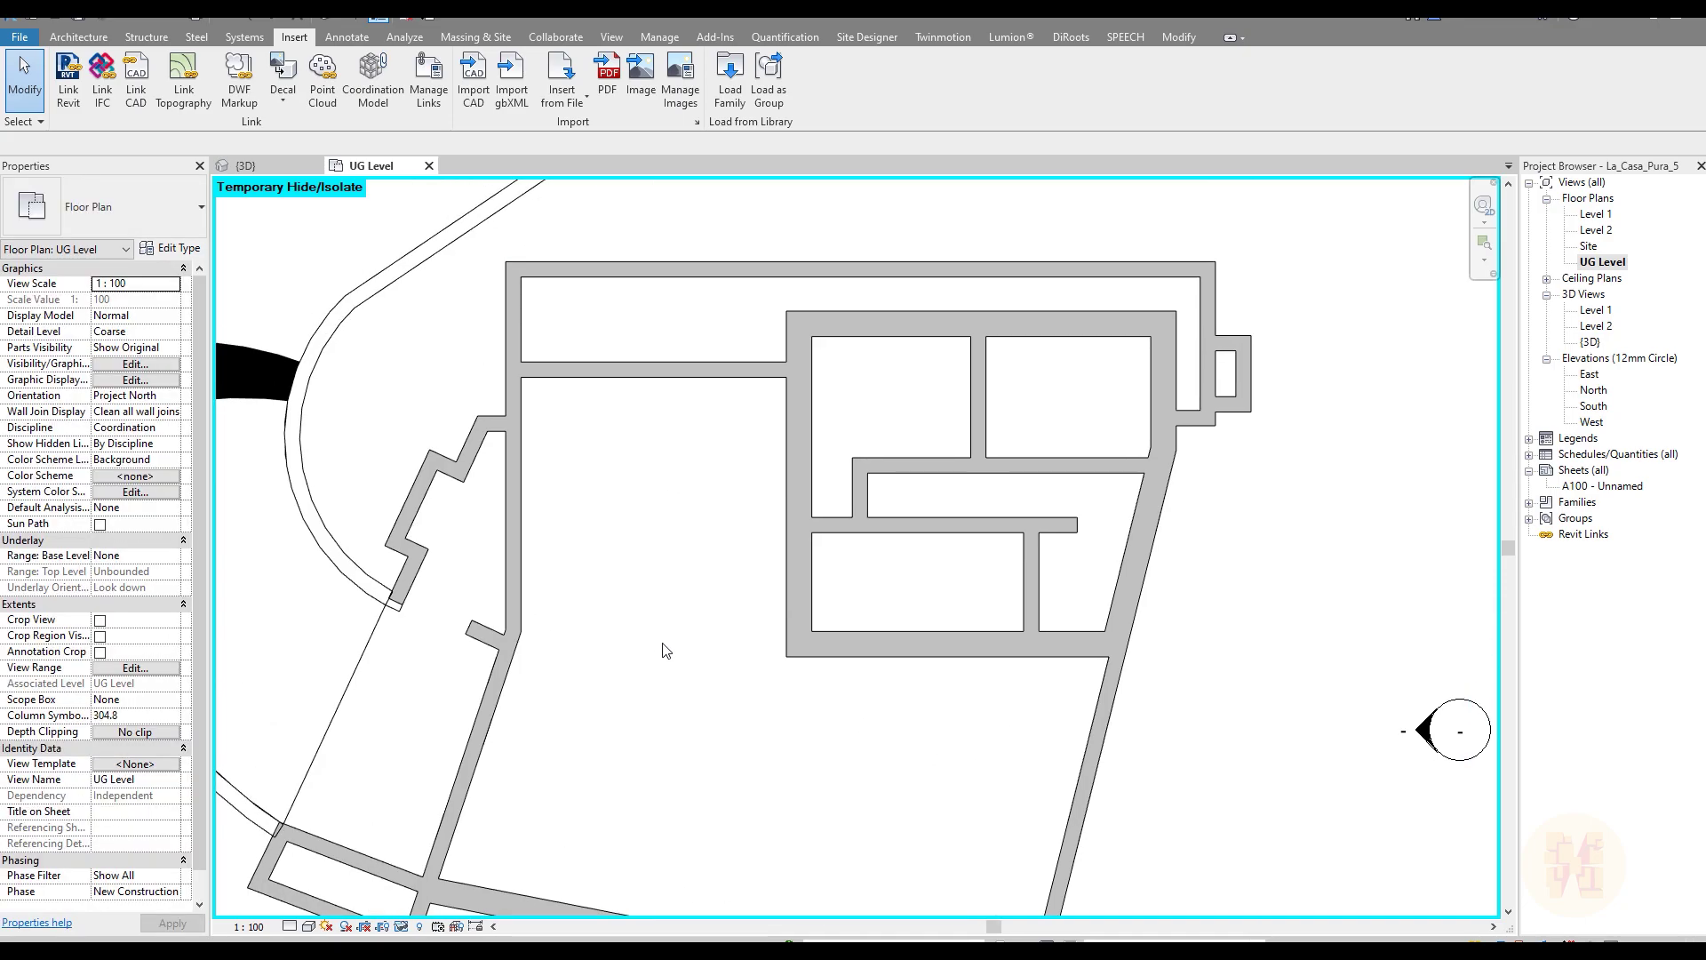
middle_click_drag(702, 482, 693, 533)
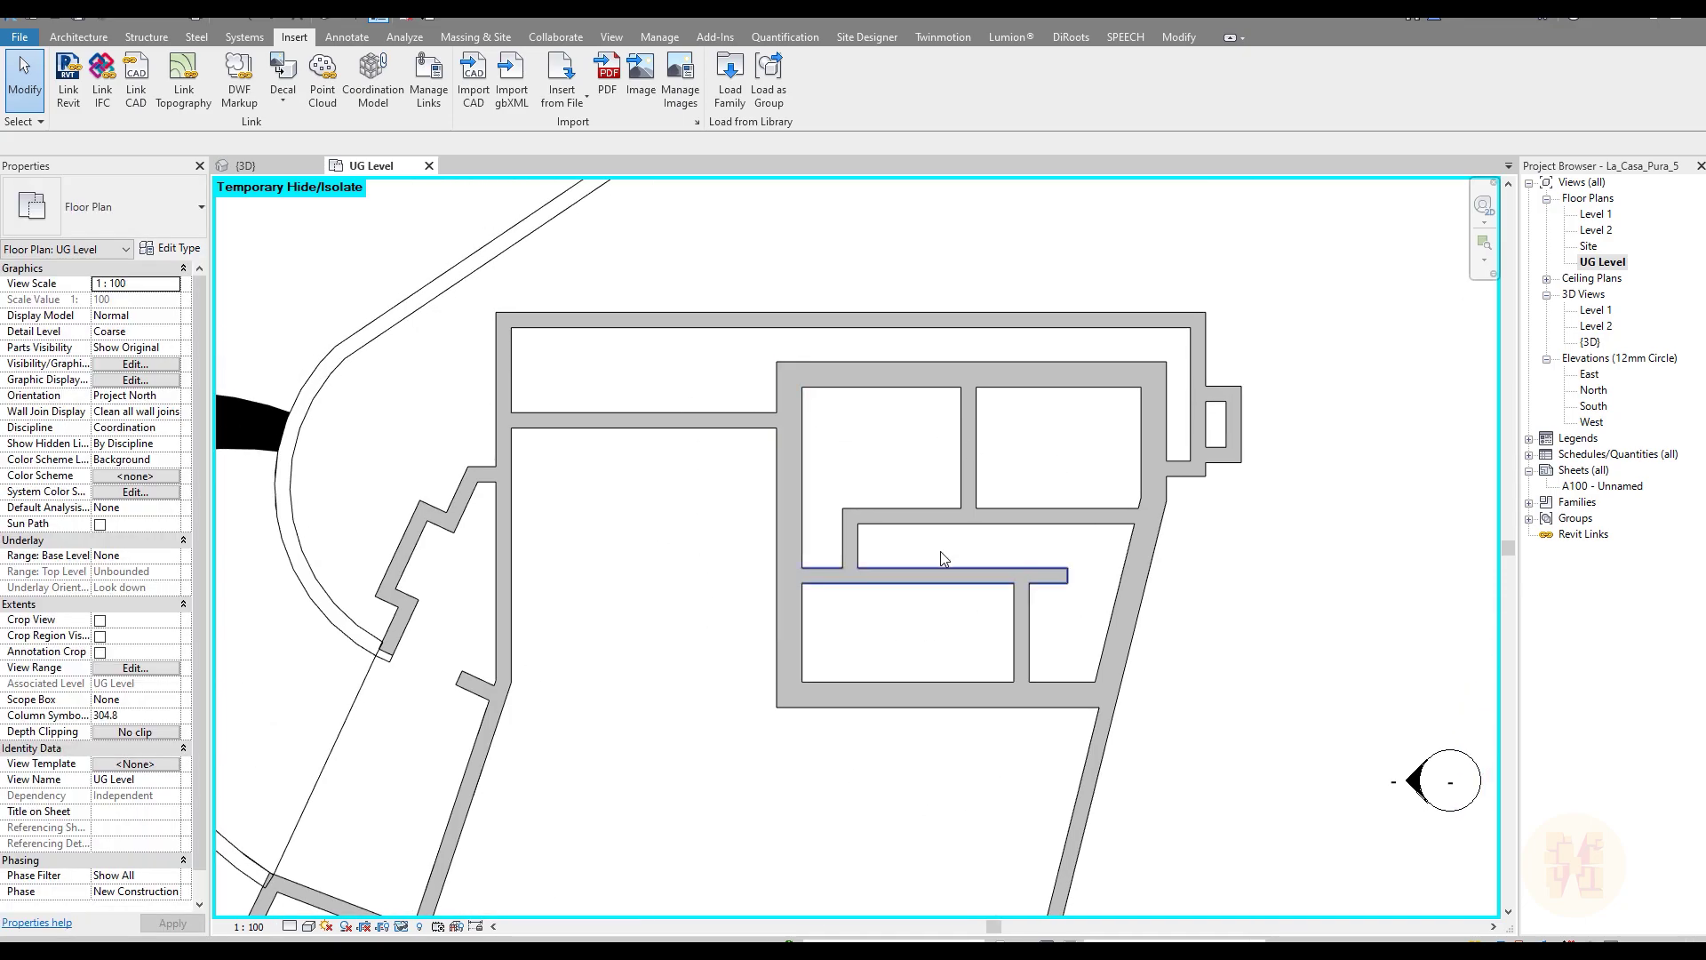
middle_click_drag(946, 556, 1120, 341)
Step: Start a new floor boundary on the UG Level, review the available floor types and keep EX_ASP_200
left_click(78, 37)
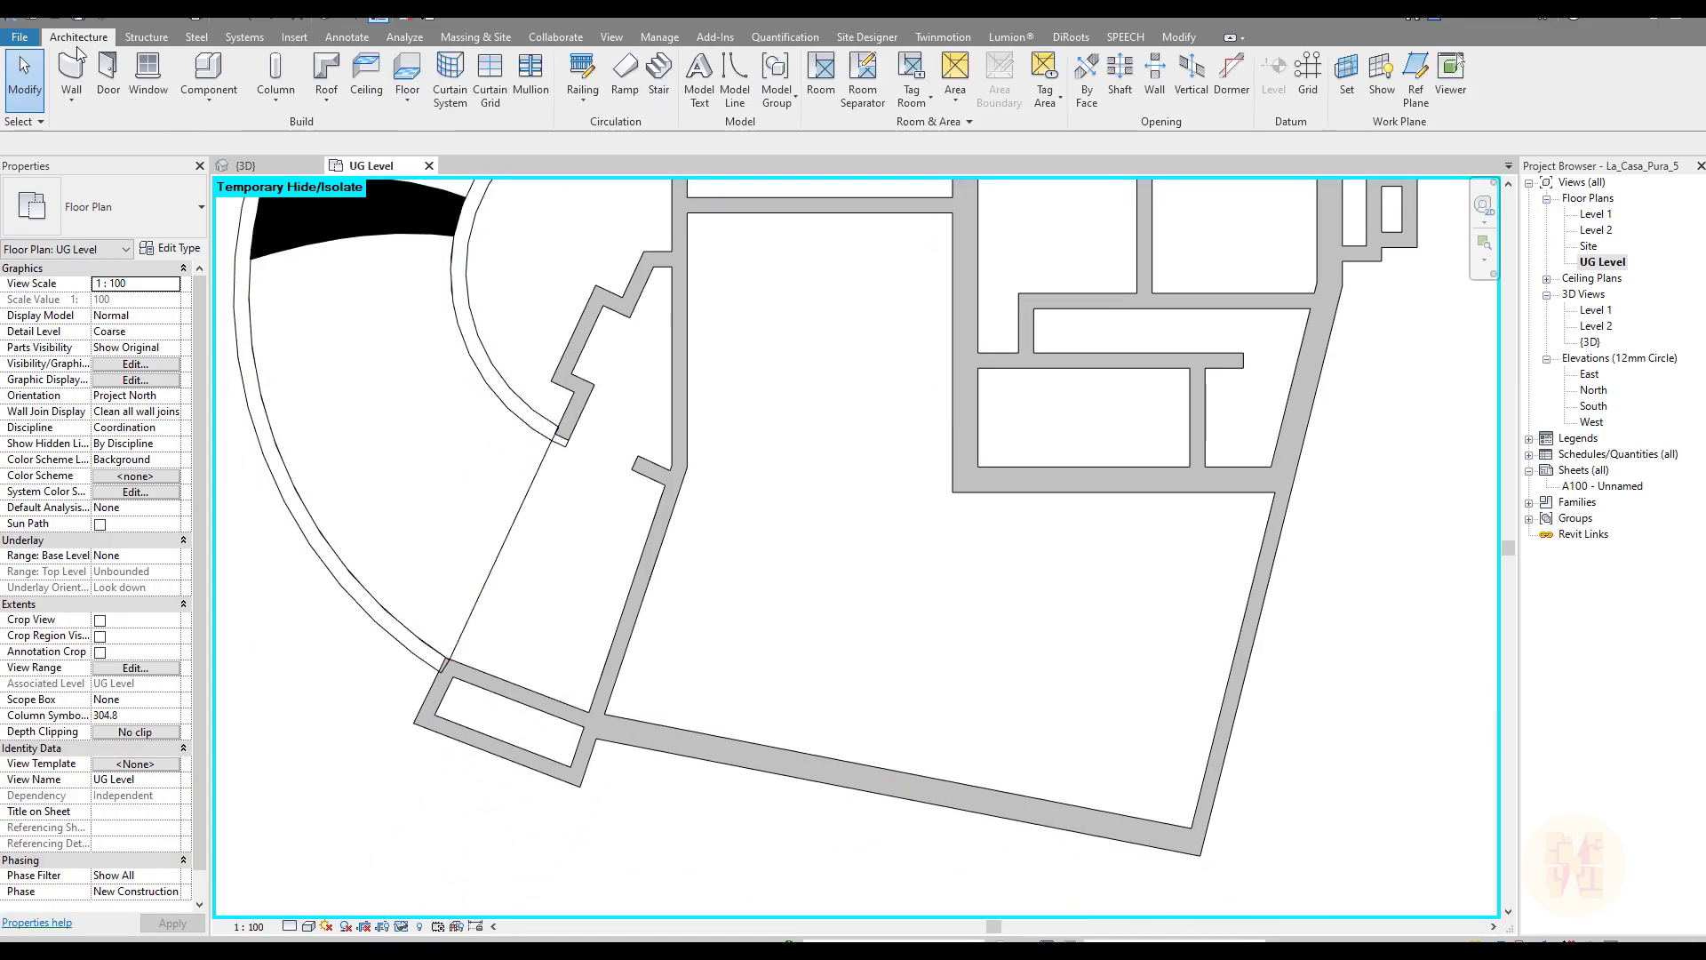
left_click(411, 71)
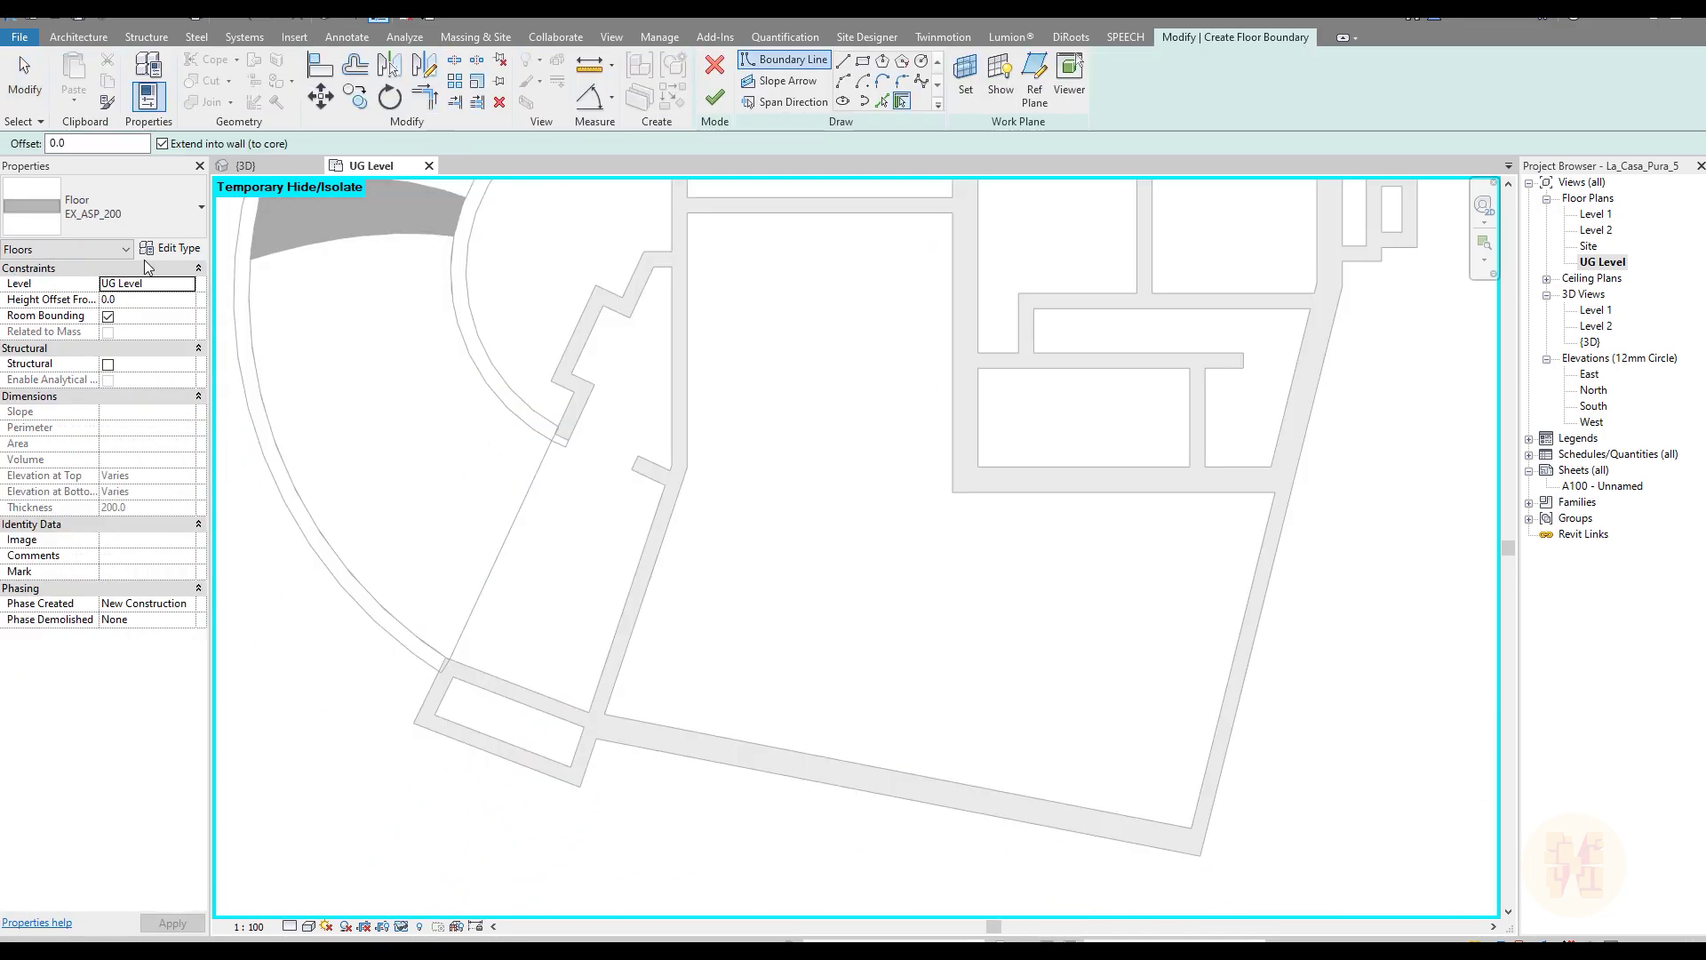
left_click(87, 216)
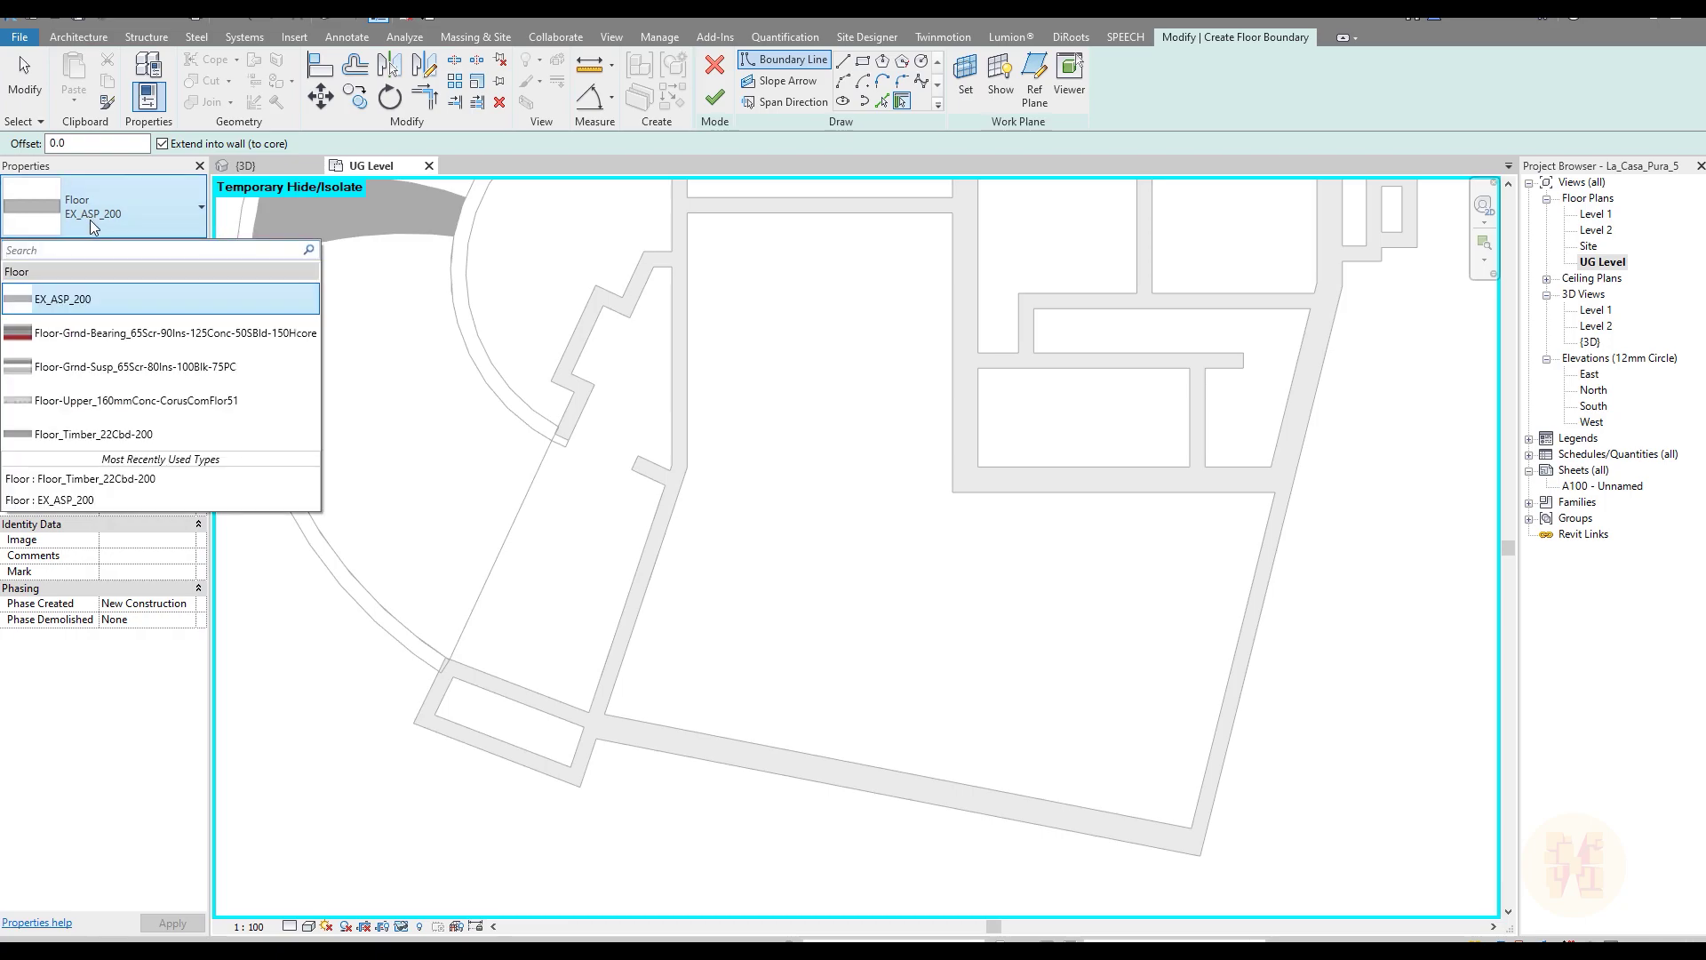
mouse_move(59, 308)
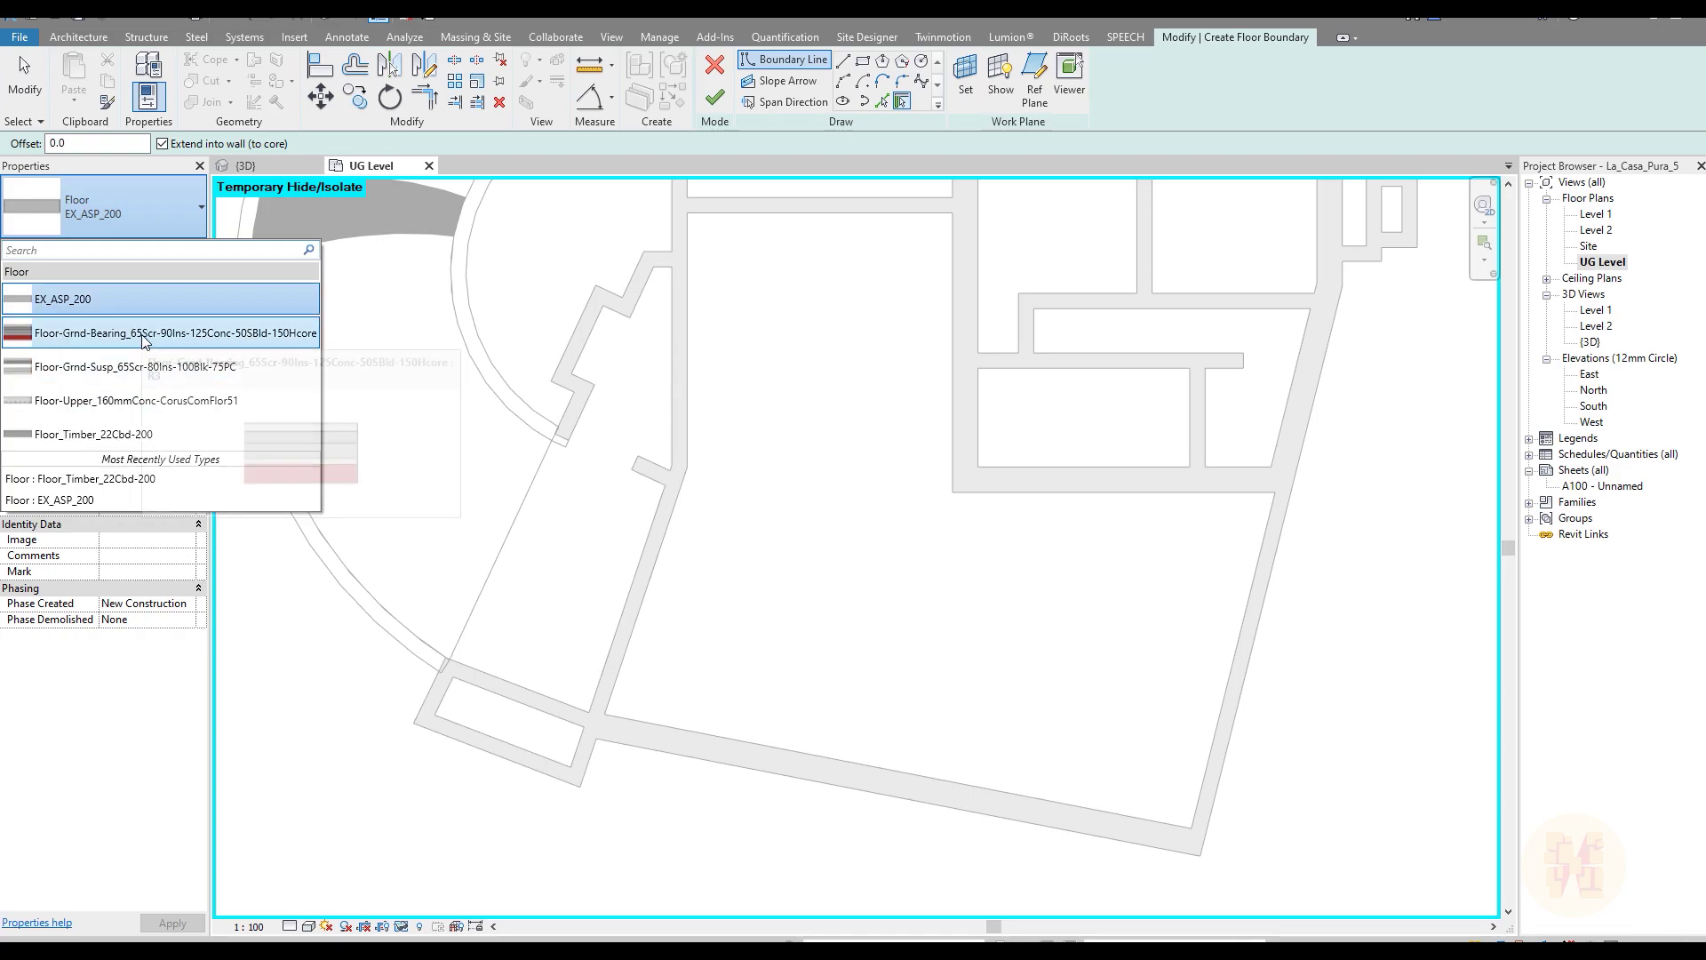
mouse_move(120, 303)
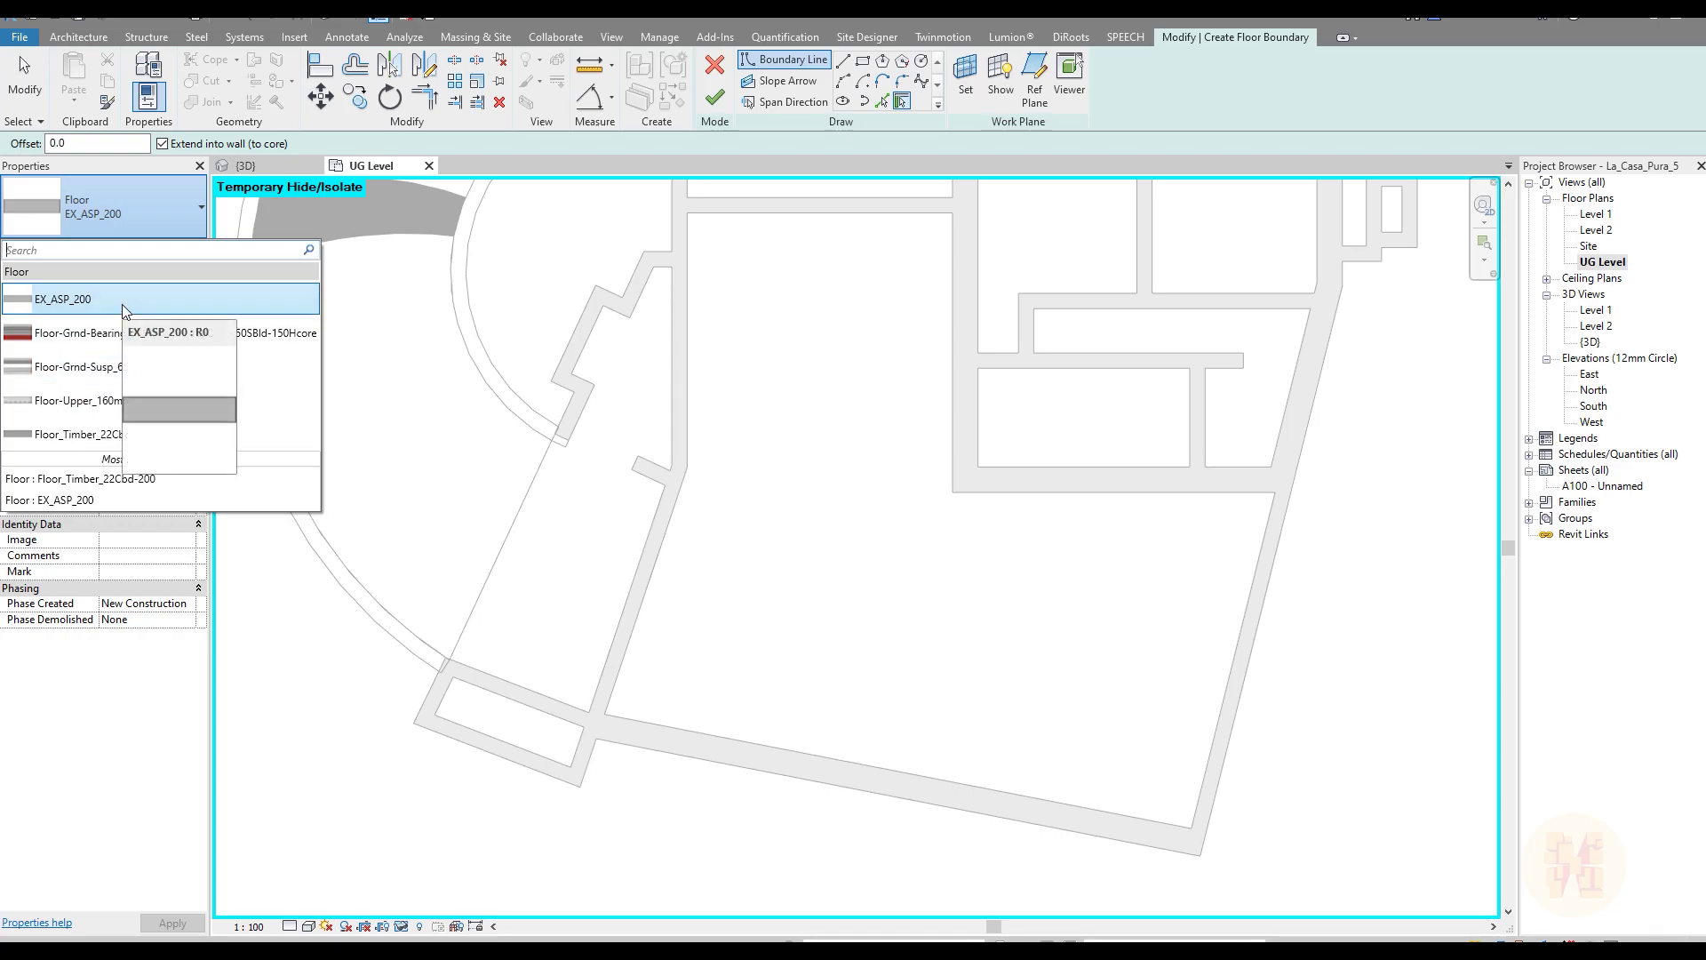
mouse_move(178, 400)
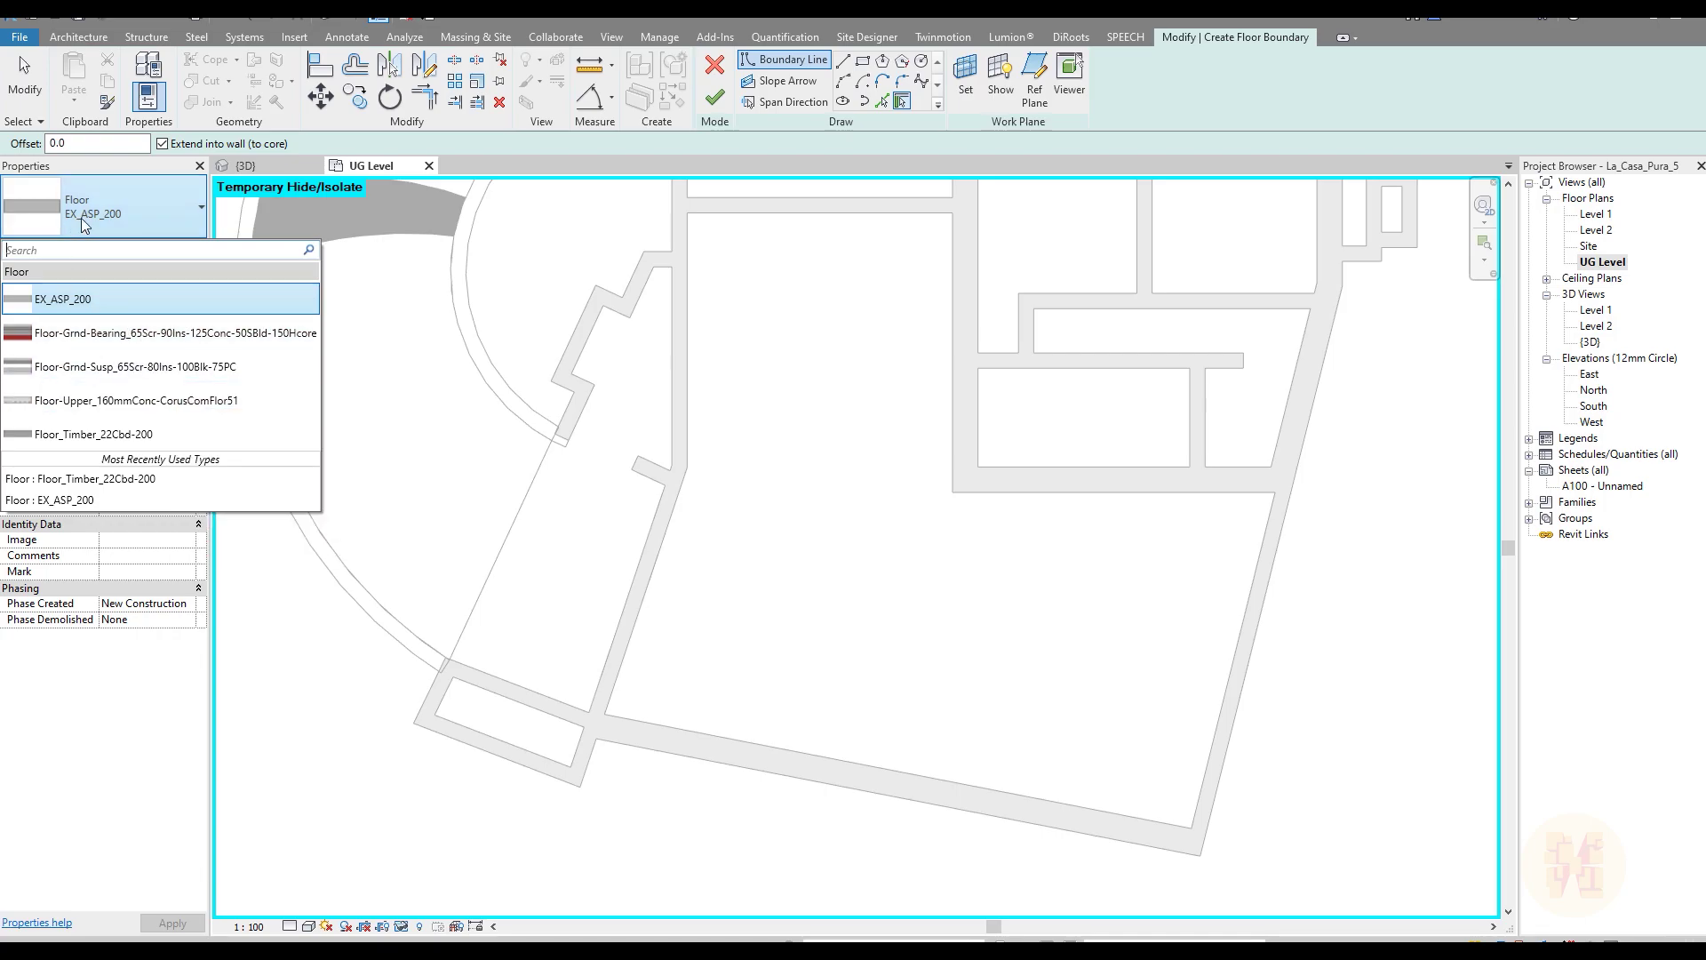
left_click(113, 209)
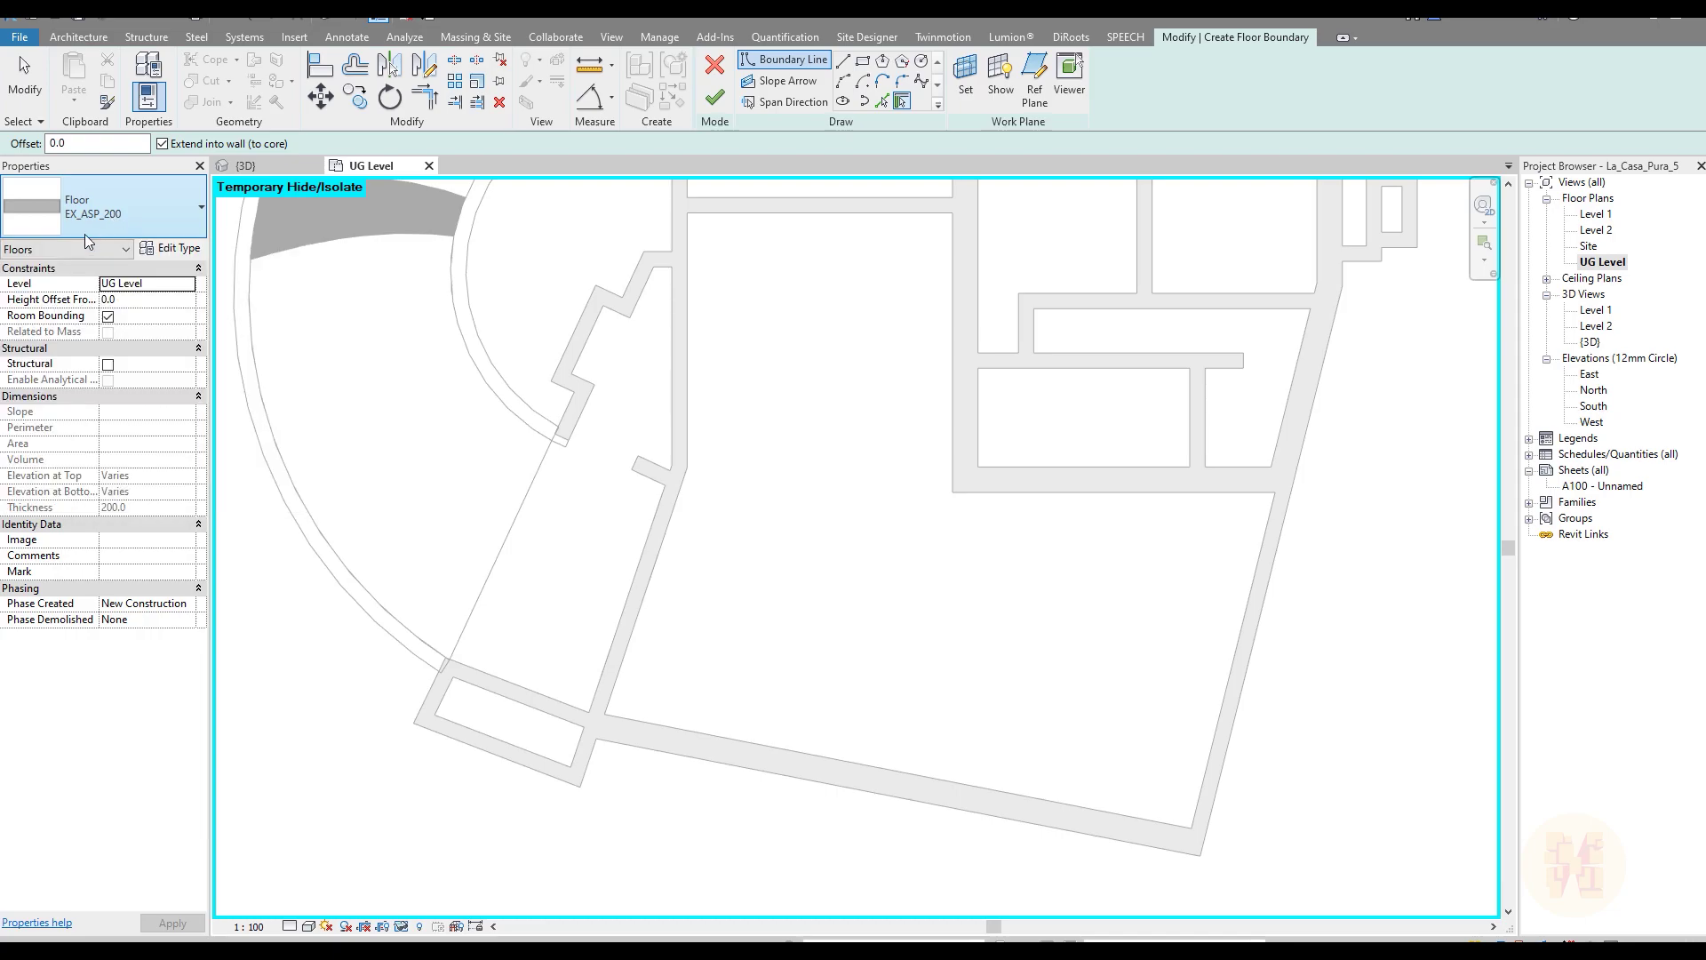
Step: Use Pick Lines to trace the floor boundary along the inner faces of the west, north and upper east walls
mouse_move(659, 368)
middle_mouse_down()
mouse_move(509, 541)
mouse_move(551, 537)
middle_mouse_up()
left_click(883, 100)
left_click(578, 444)
left_click(685, 299)
scroll(1226, 302, "up", 3)
left_click(1281, 381)
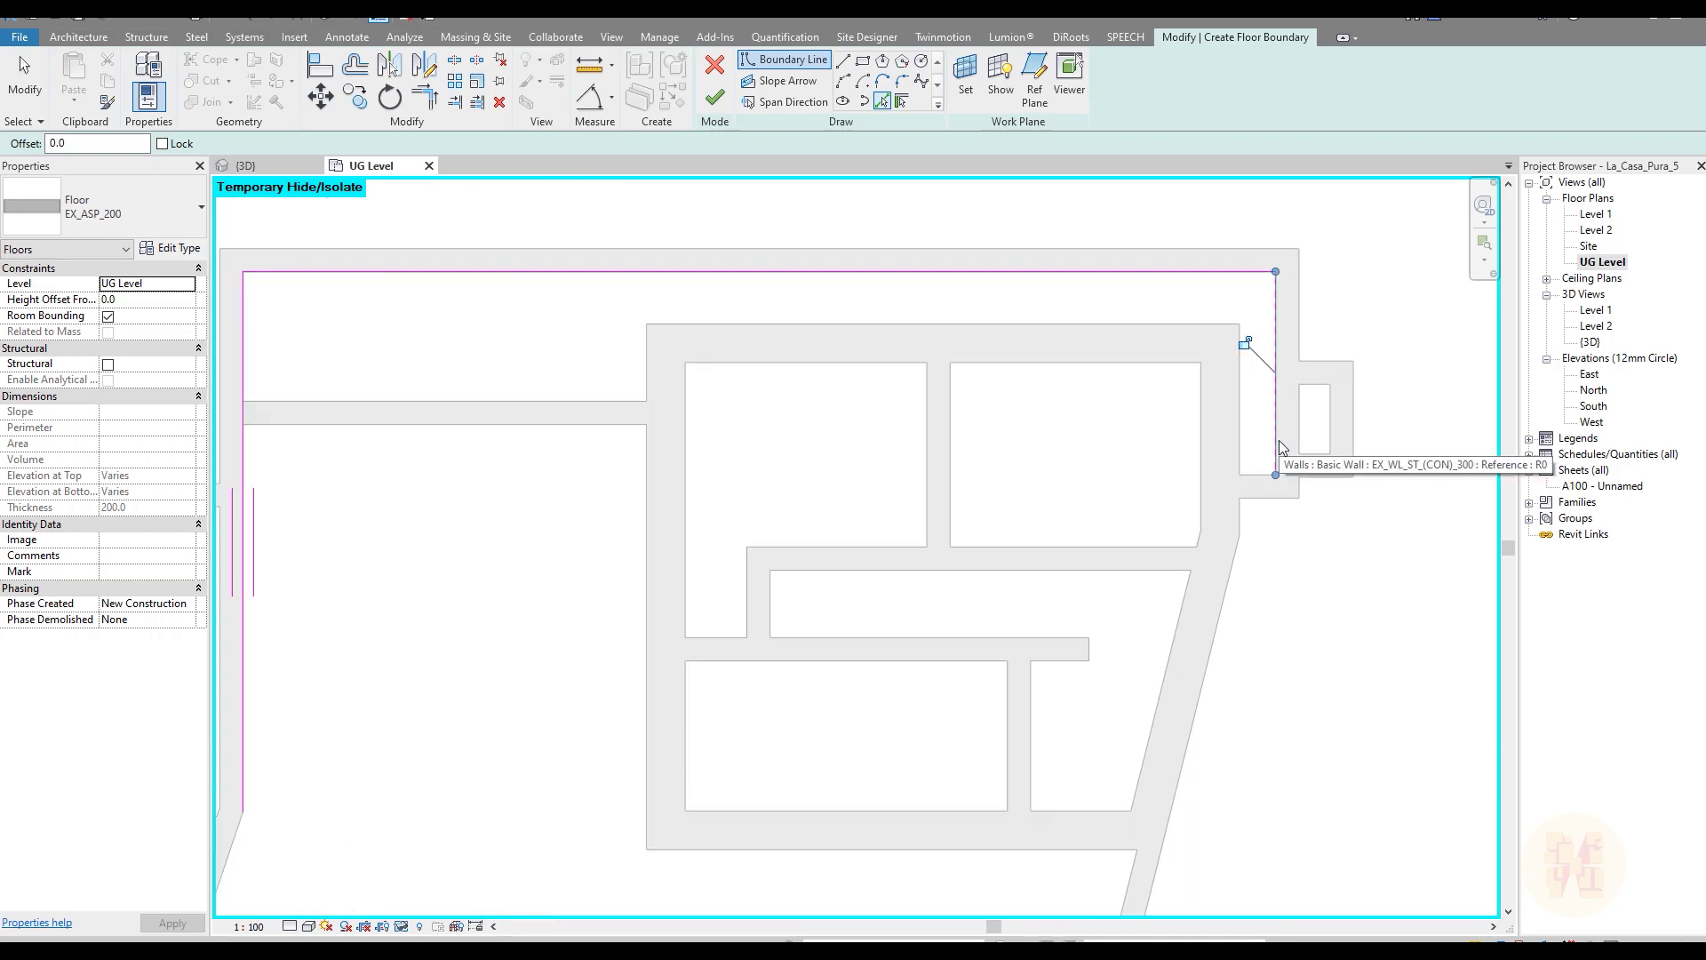
scroll(1278, 440, "up", 3)
left_click(1226, 501)
left_click(1143, 582)
left_click(1109, 733)
scroll(1116, 578, "down", 3)
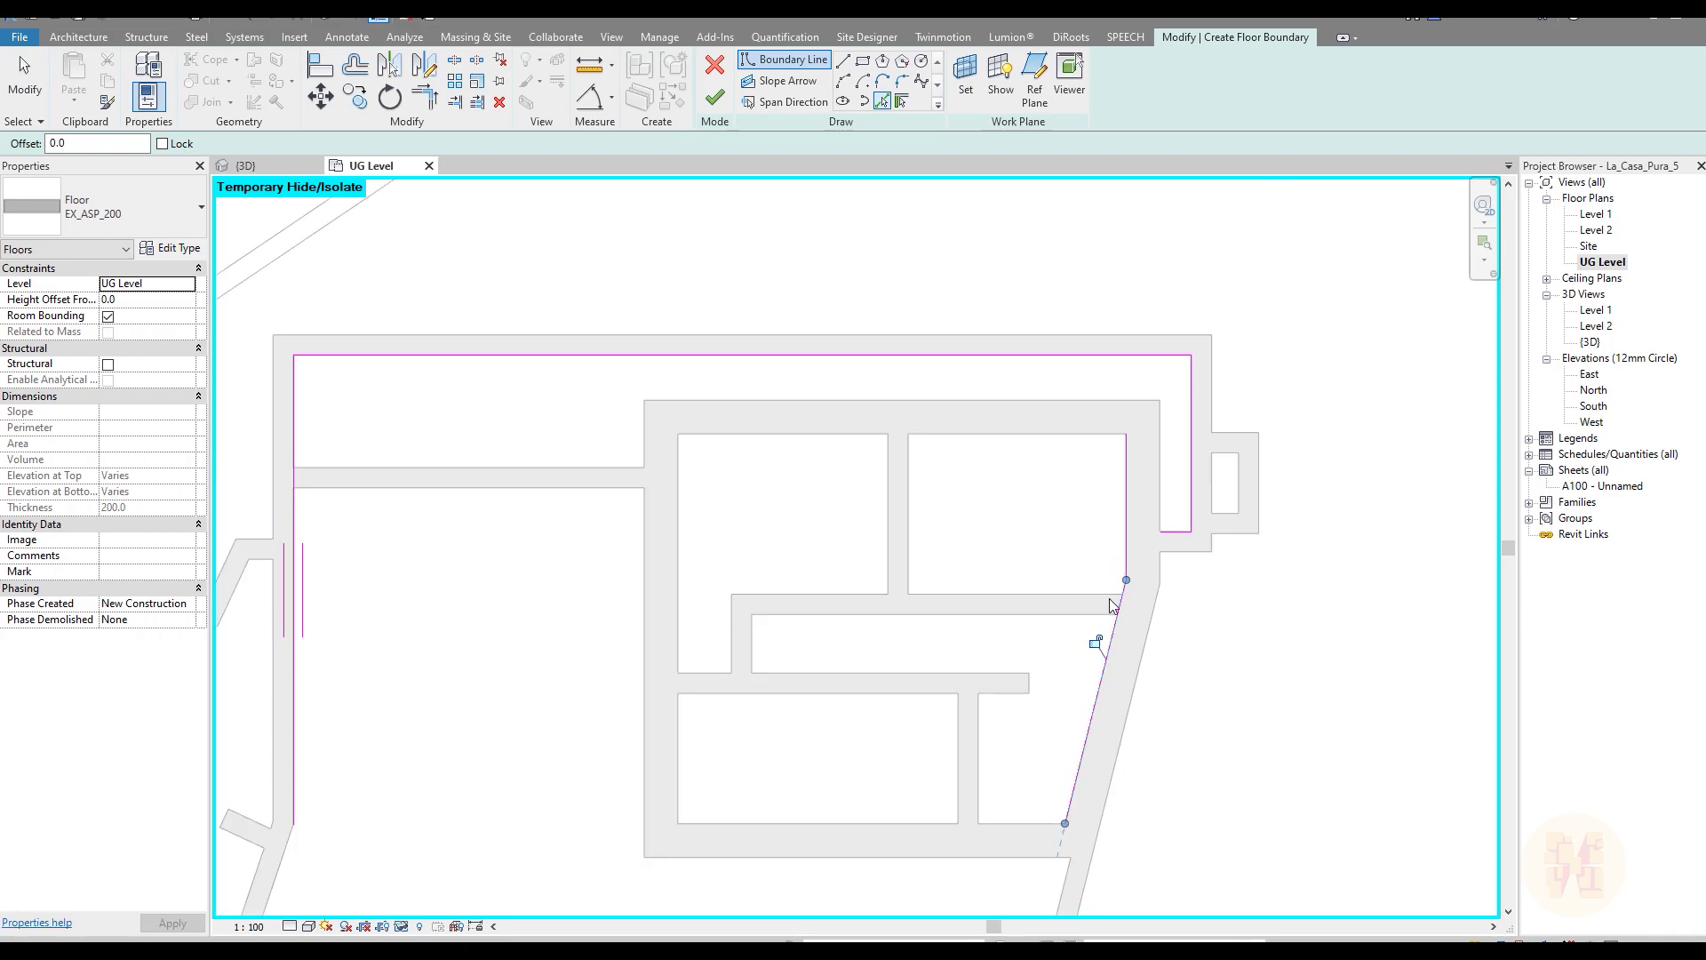
Step: Add boundary lines along the inner faces of the lower slanted east wall, the south wall and the slanted southwest wall
scroll(1123, 525, "up", 3)
left_click(1184, 559)
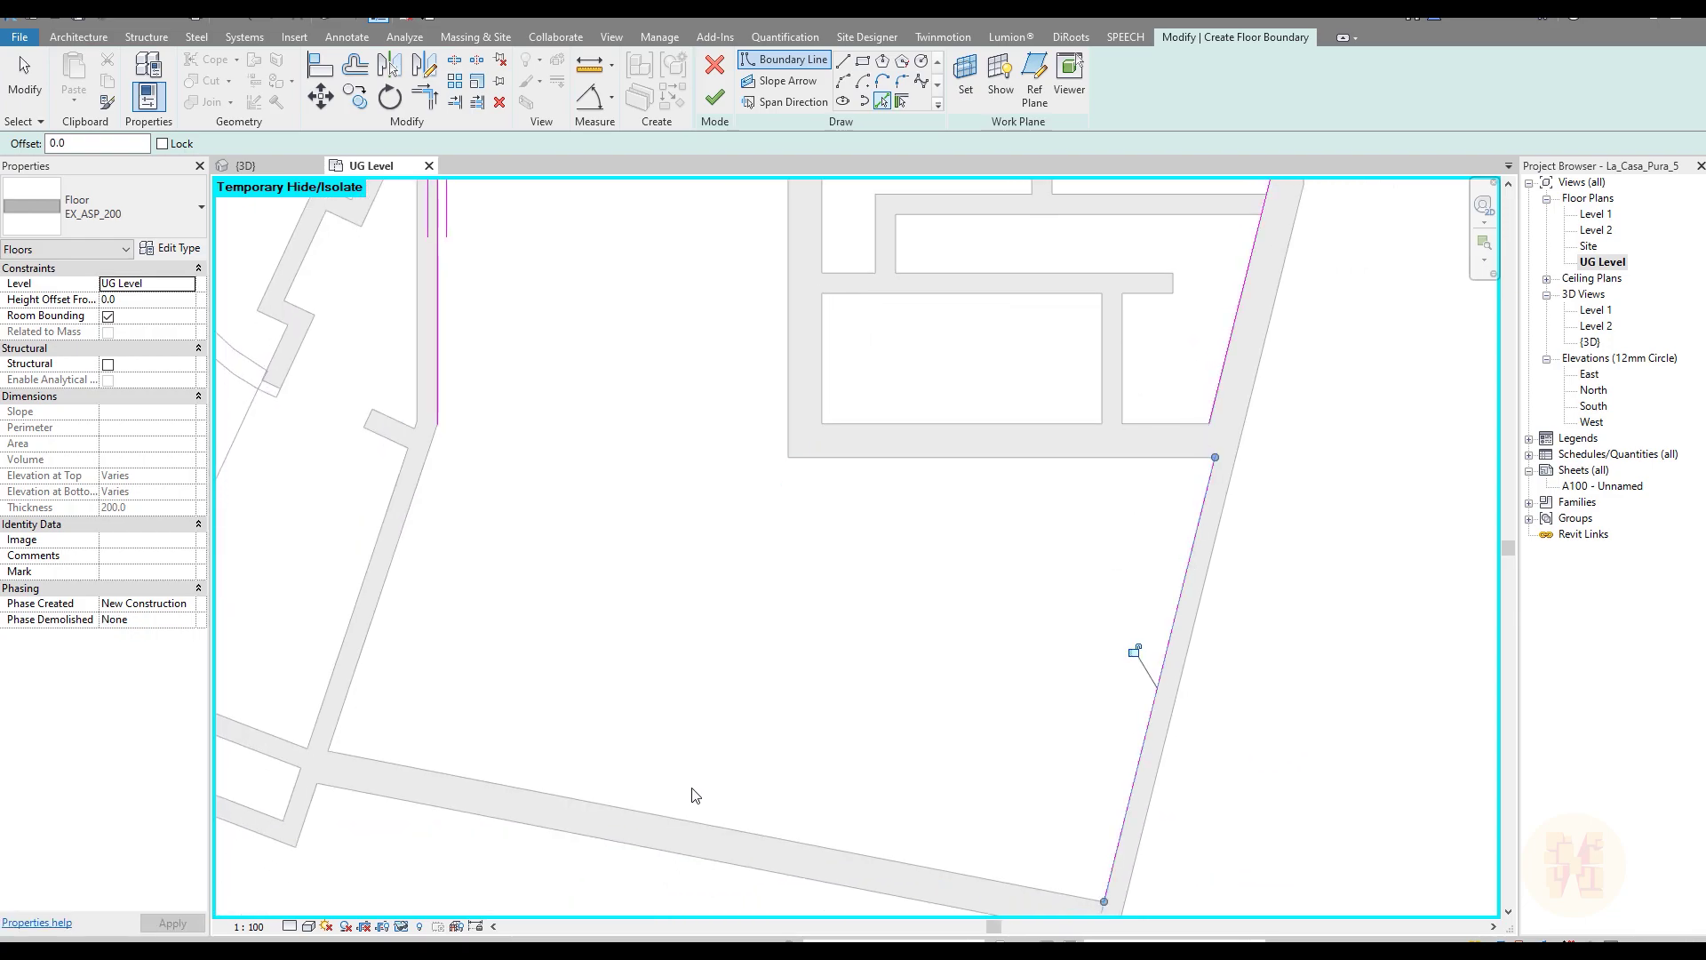
left_click(641, 811)
left_click(378, 606)
middle_click_drag(476, 449, 735, 260)
key("Escape")
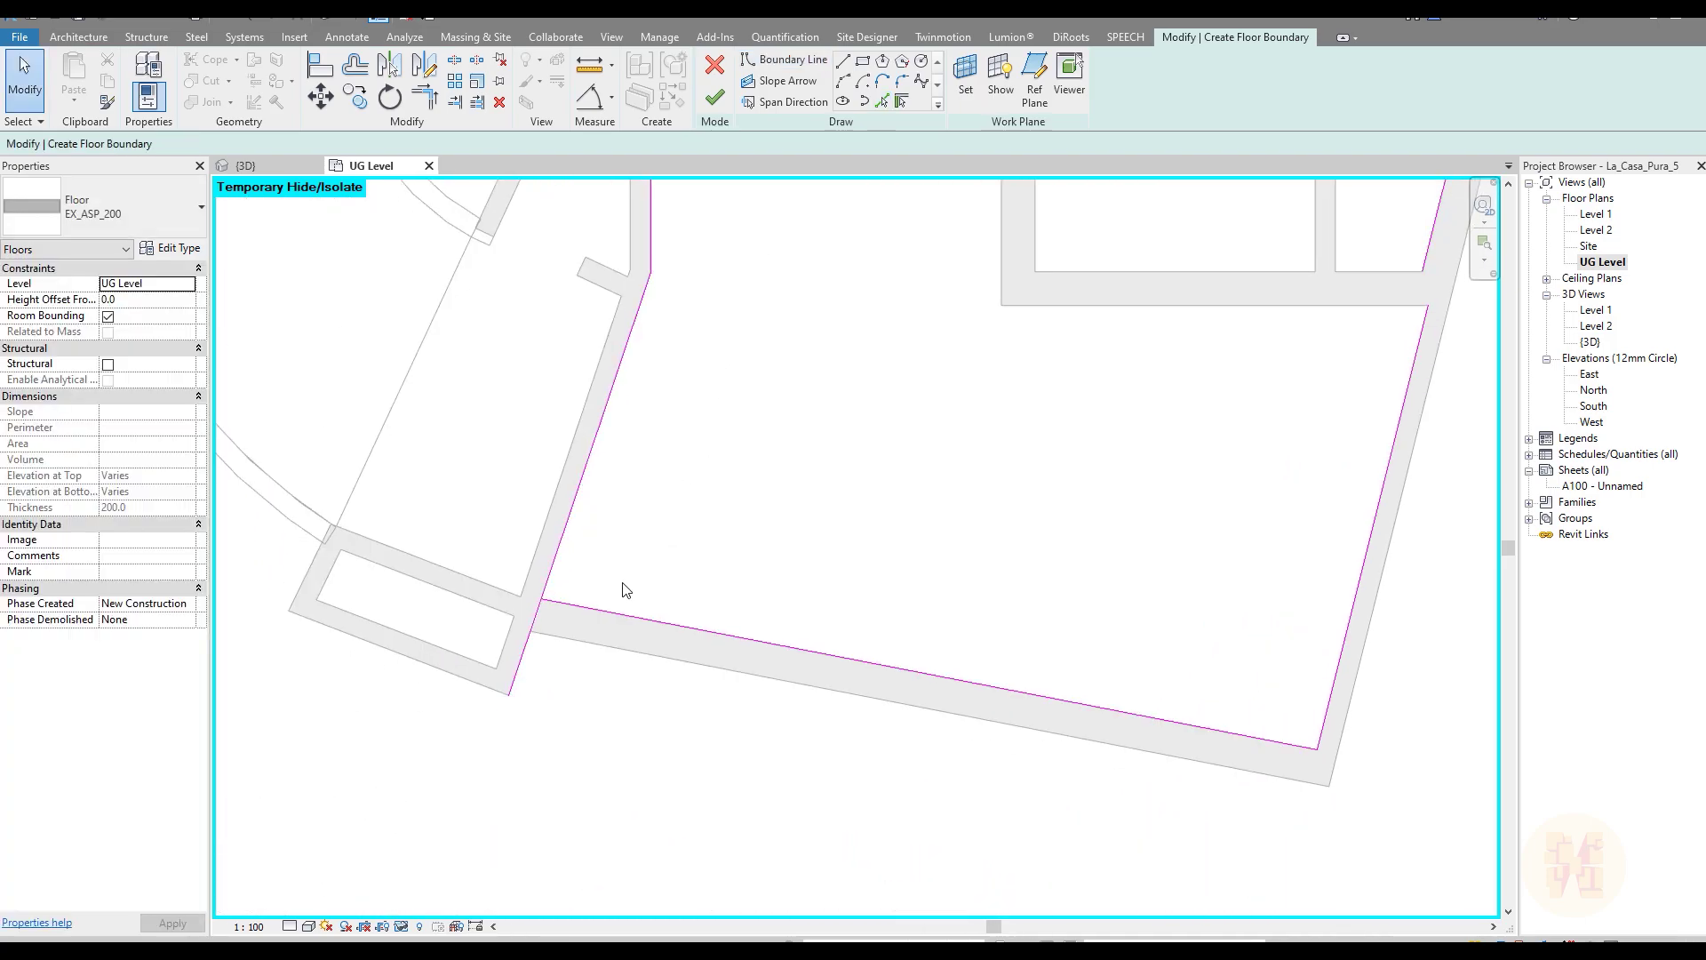
Step: Add a short boundary line at the jog in the slanted east wall and trim it to the slanted lines on both sides
scroll(711, 594, "up", 5)
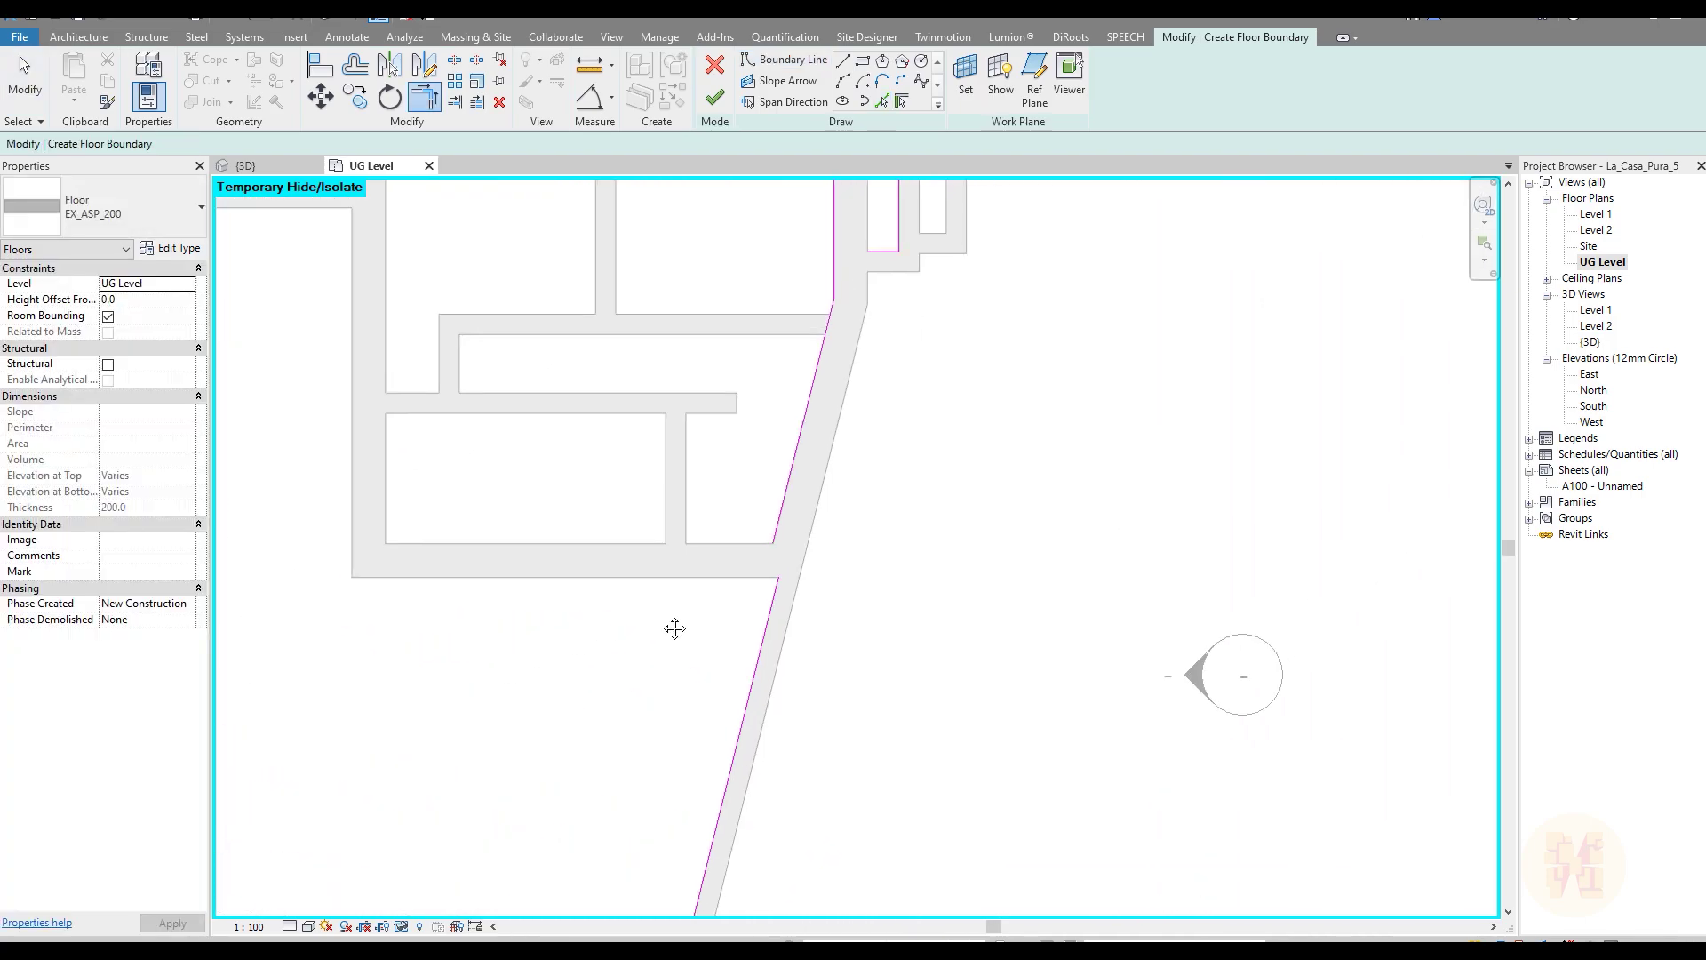
left_click(882, 100)
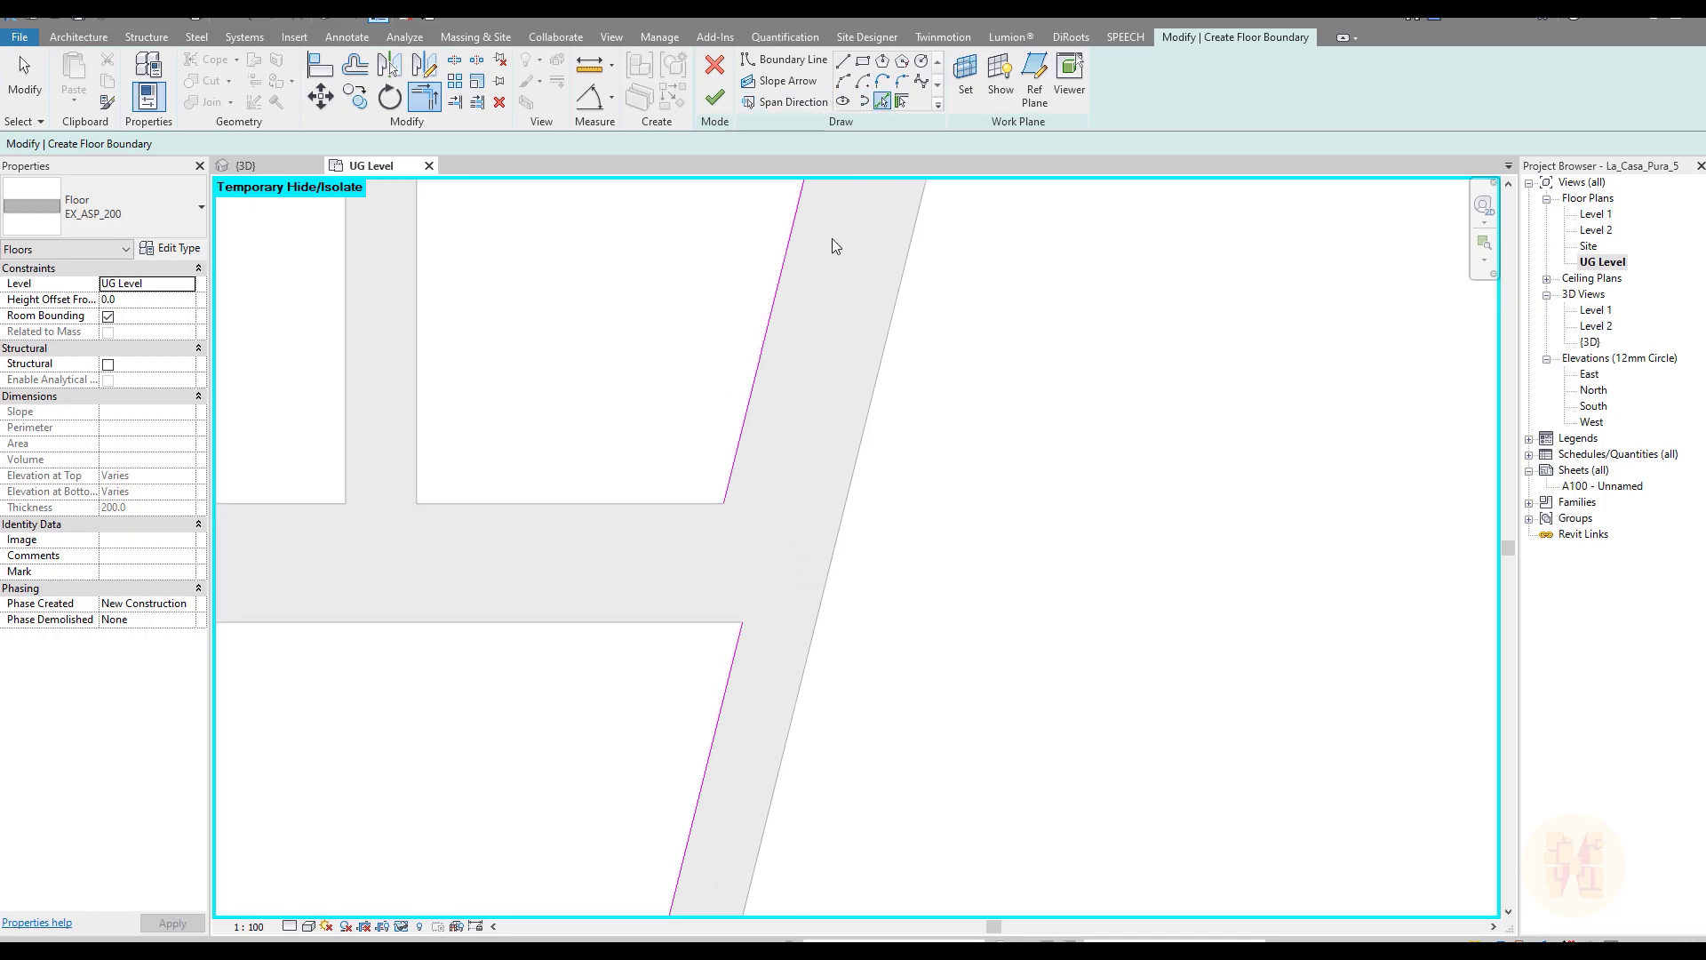
left_click(681, 538)
key("Escape")
key("t")
key("r")
left_click(730, 677)
left_click(706, 564)
left_click(737, 560)
left_click(733, 464)
scroll(765, 457, "down", 3)
scroll(765, 457, "down", 4)
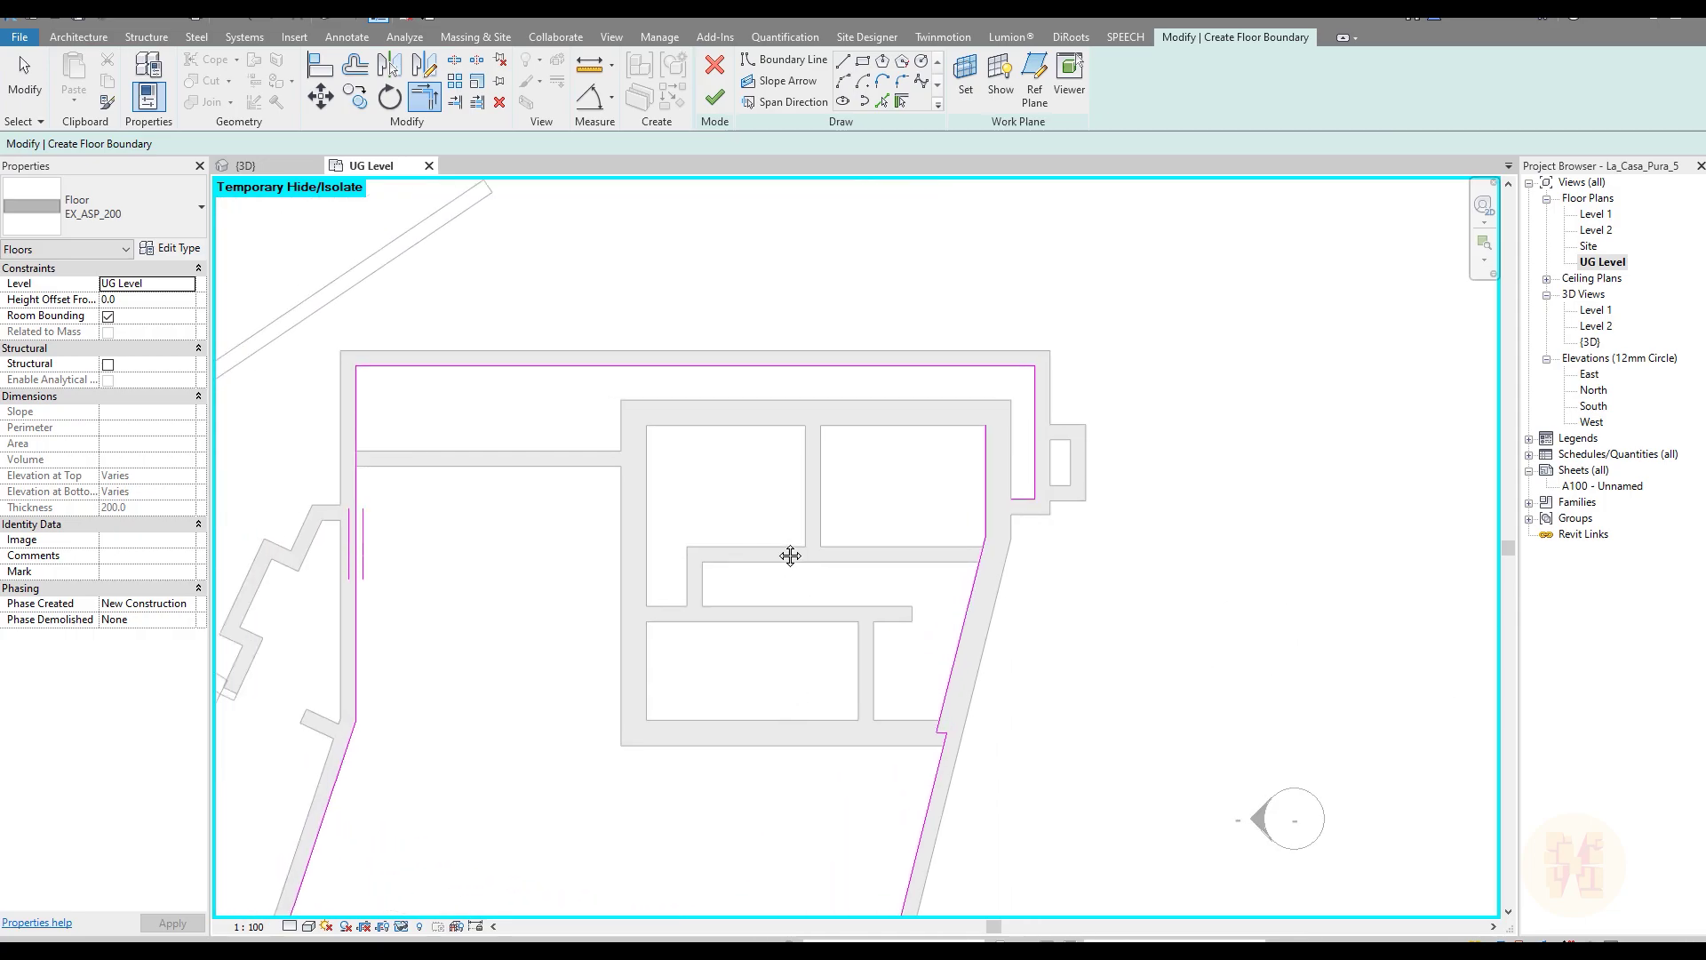
Step: Trim the short horizontal line beside the small northeast shaft to the inner east wall line to form a corner
scroll(1064, 471, "up", 5)
left_click(861, 569)
left_click(957, 530)
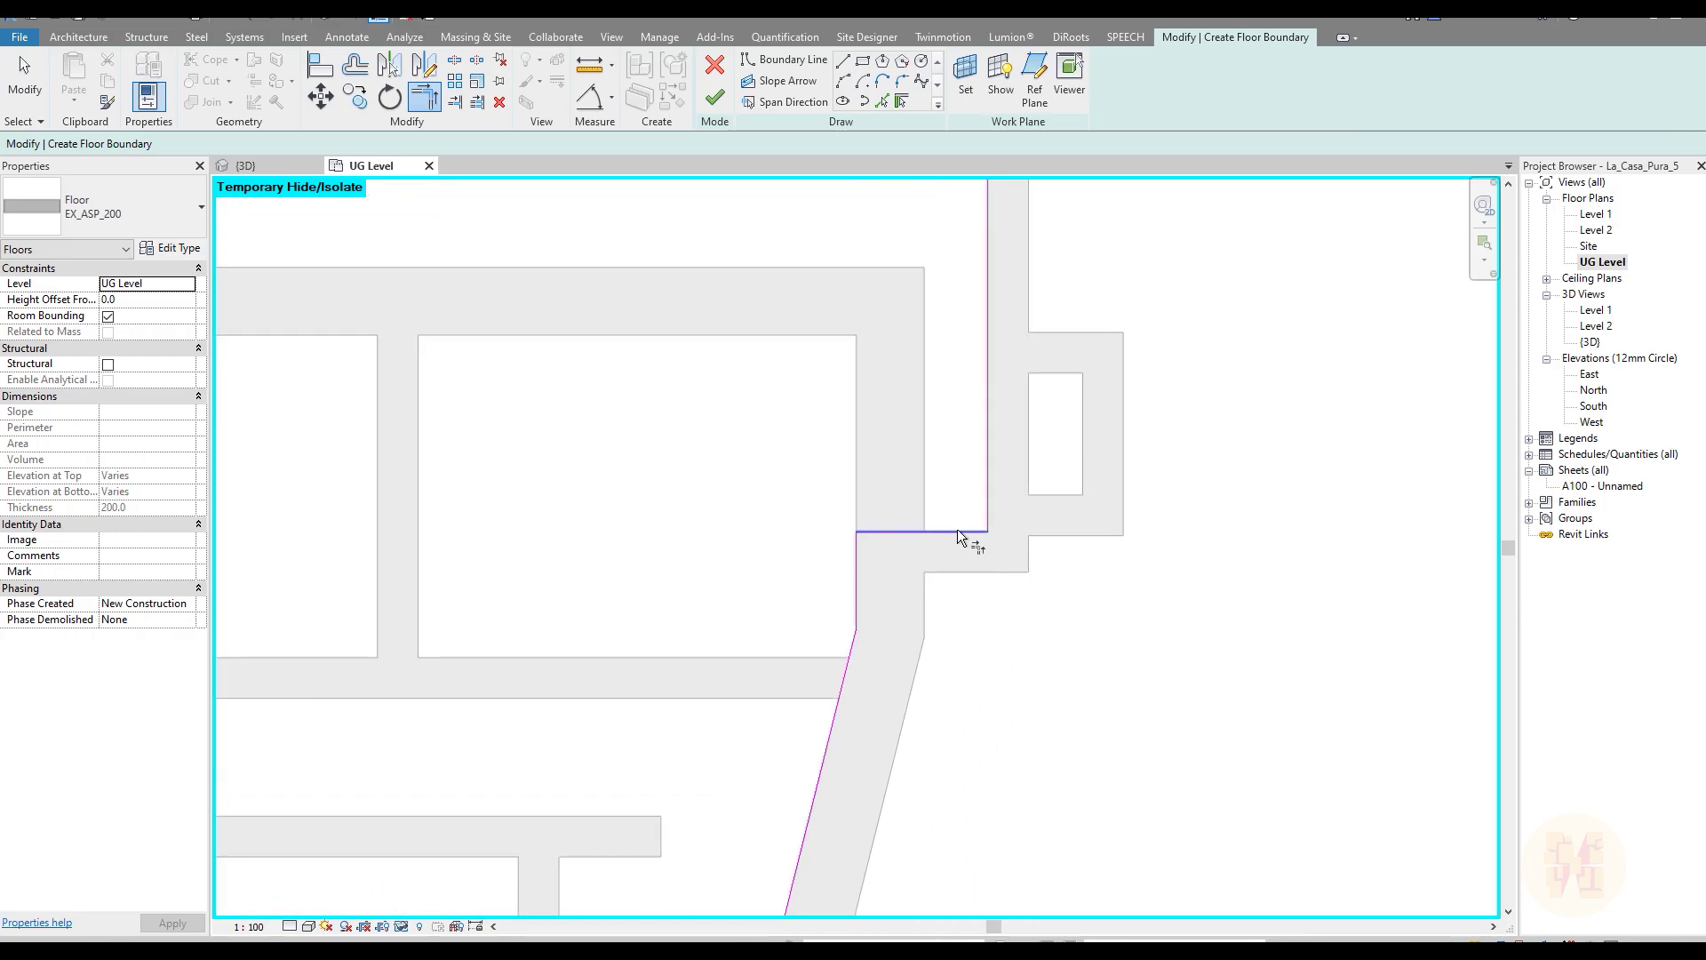
scroll(962, 528, "down", 5)
middle_click_drag(853, 752, 926, 605)
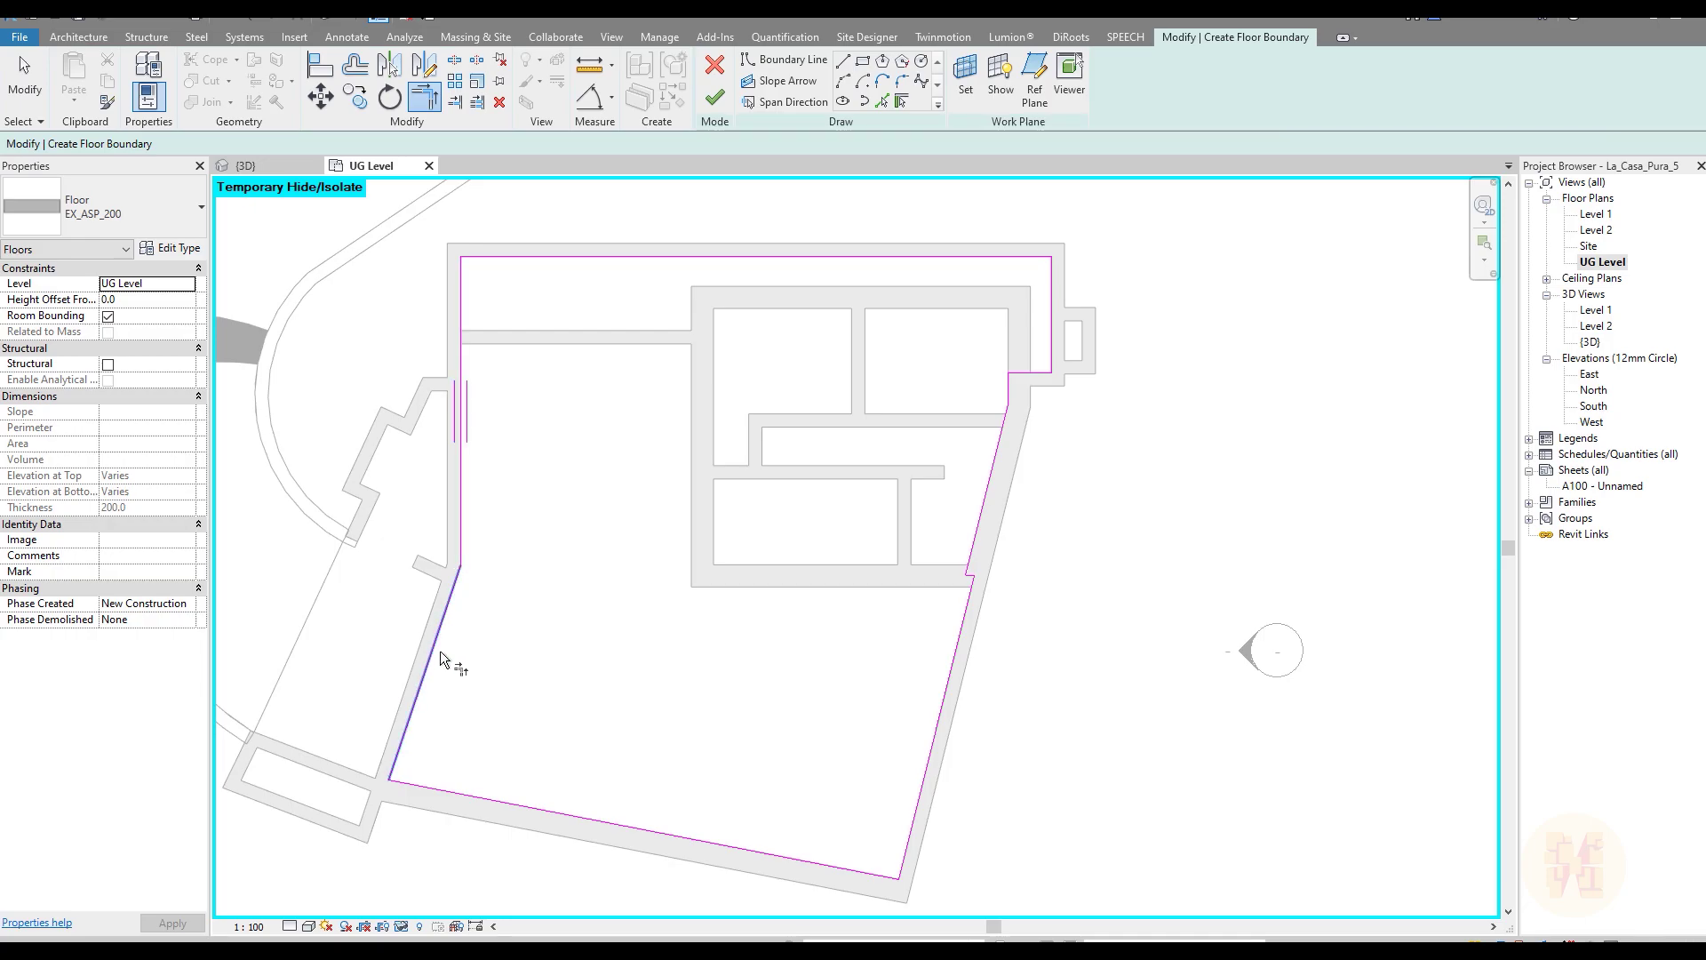
Step: Check the boundary loop around the underground rooms and finish the floor sketch
mouse_move(525, 577)
middle_mouse_down()
mouse_move(567, 652)
mouse_move(950, 458)
middle_mouse_up()
scroll(632, 639, "down", 1)
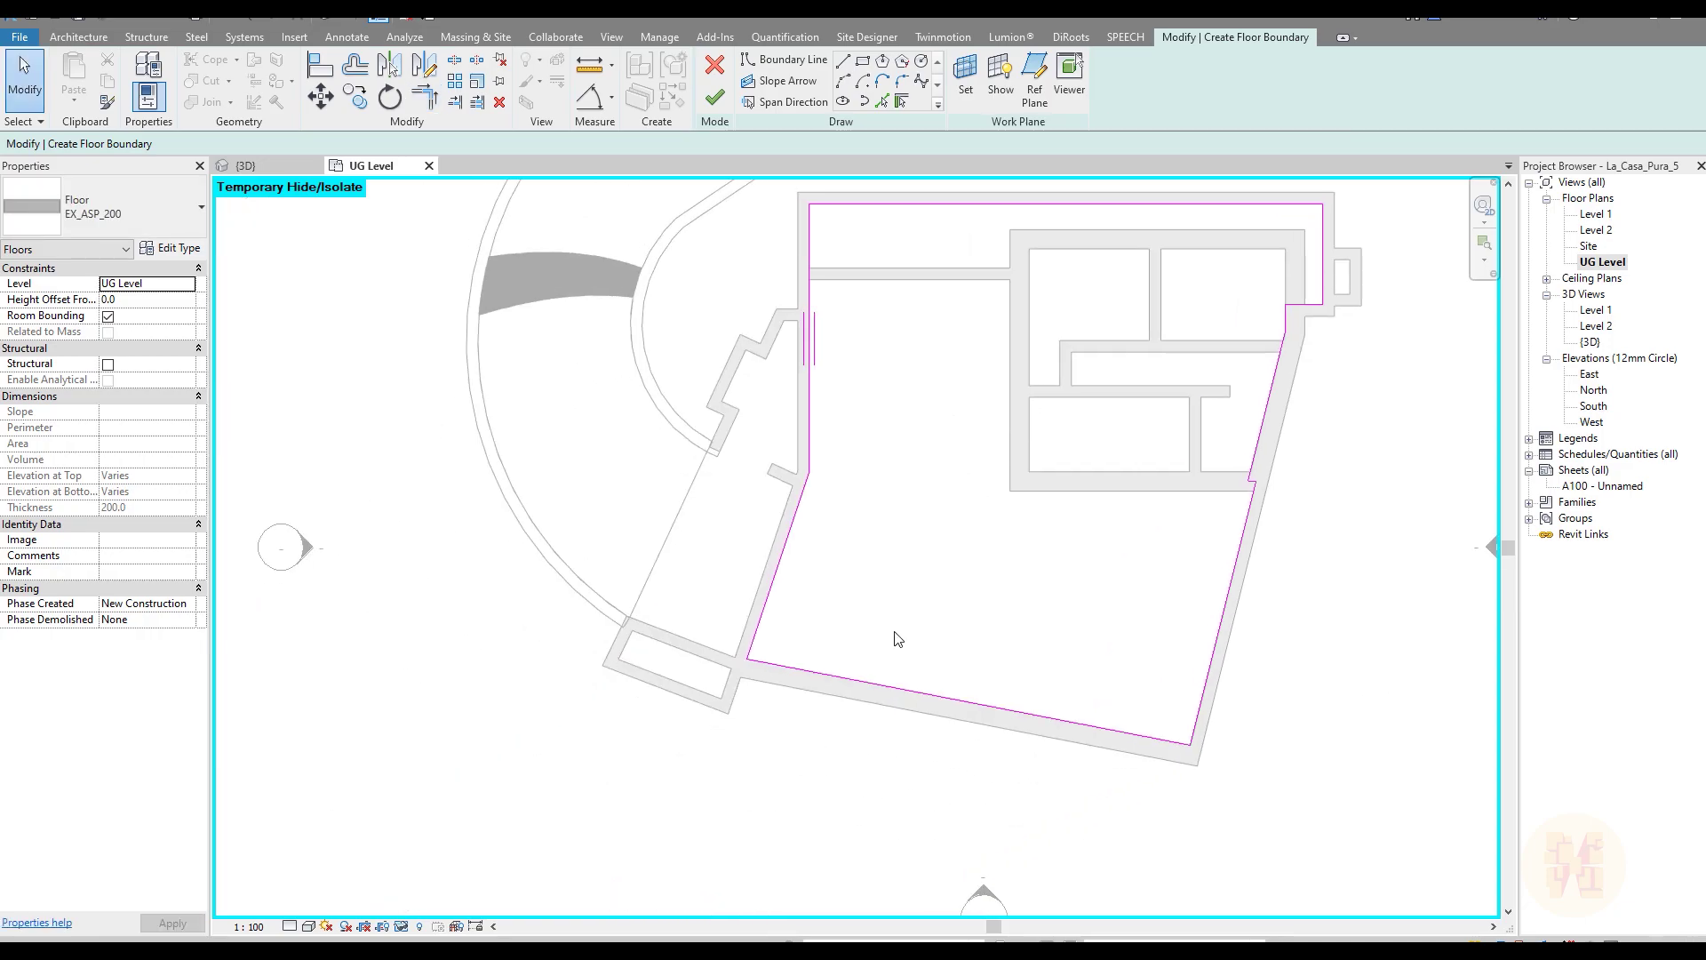
scroll(898, 638, "up", 6)
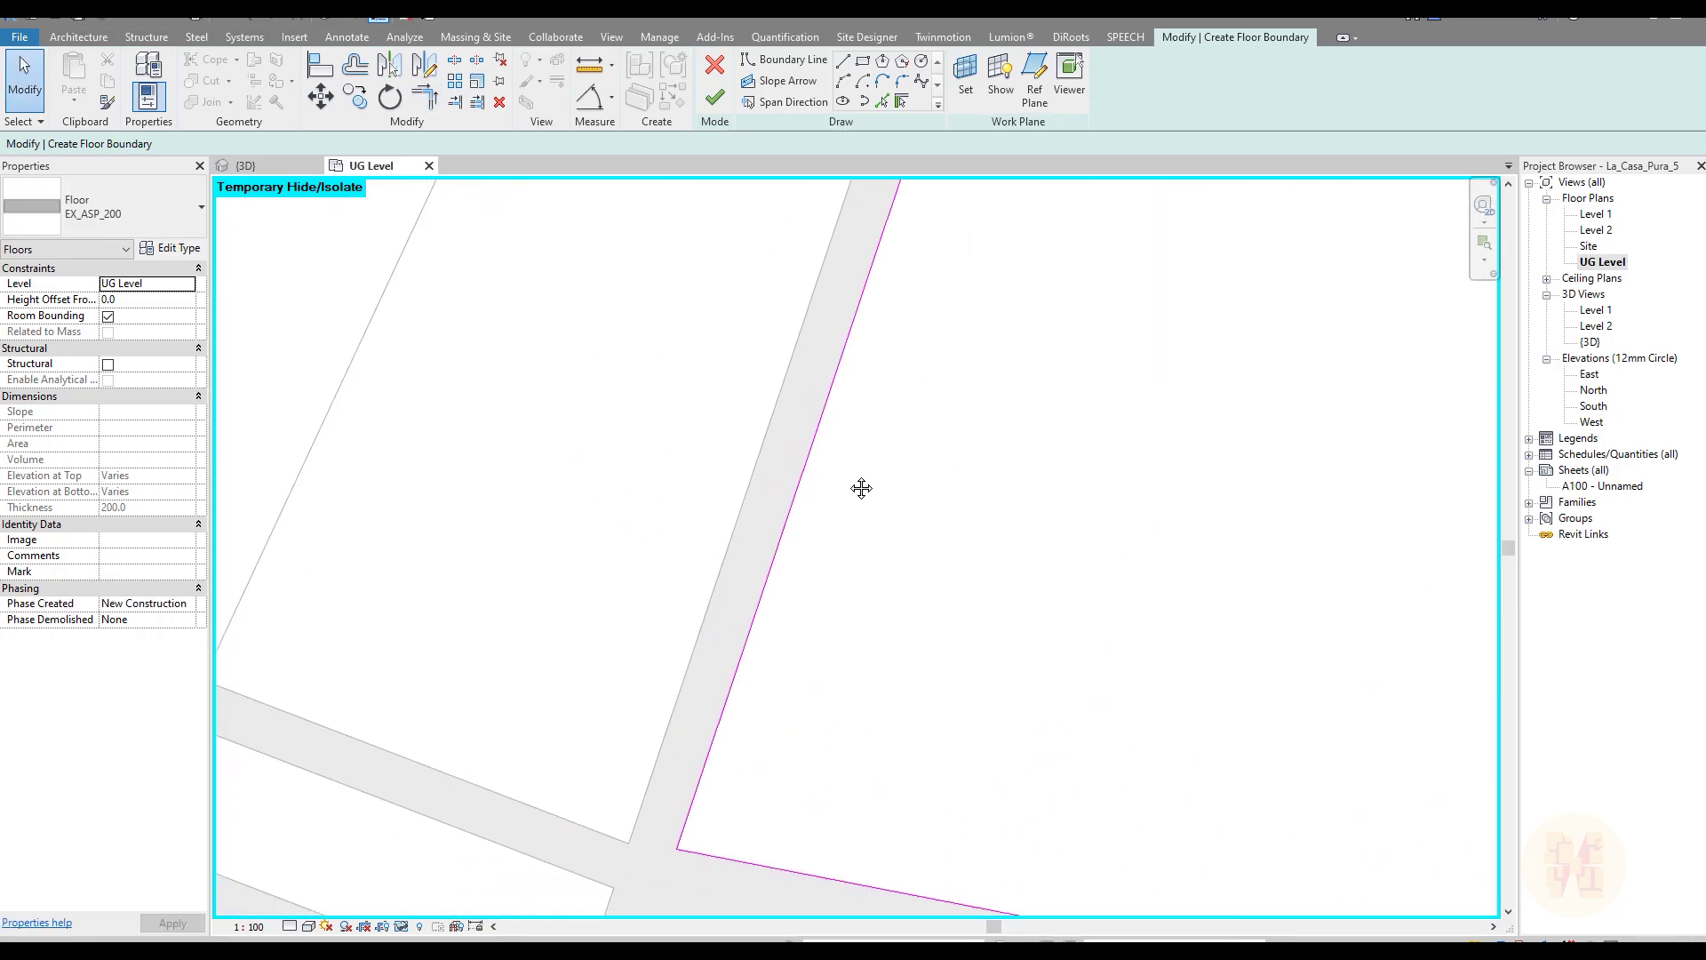
scroll(858, 486, "down", 2)
middle_click_drag(734, 477, 588, 519)
left_click(724, 108)
key("Escape")
Step: Check the adjoining floor at the ramp in plan, and view the new underground floor from below in the 3D view
left_click(631, 476)
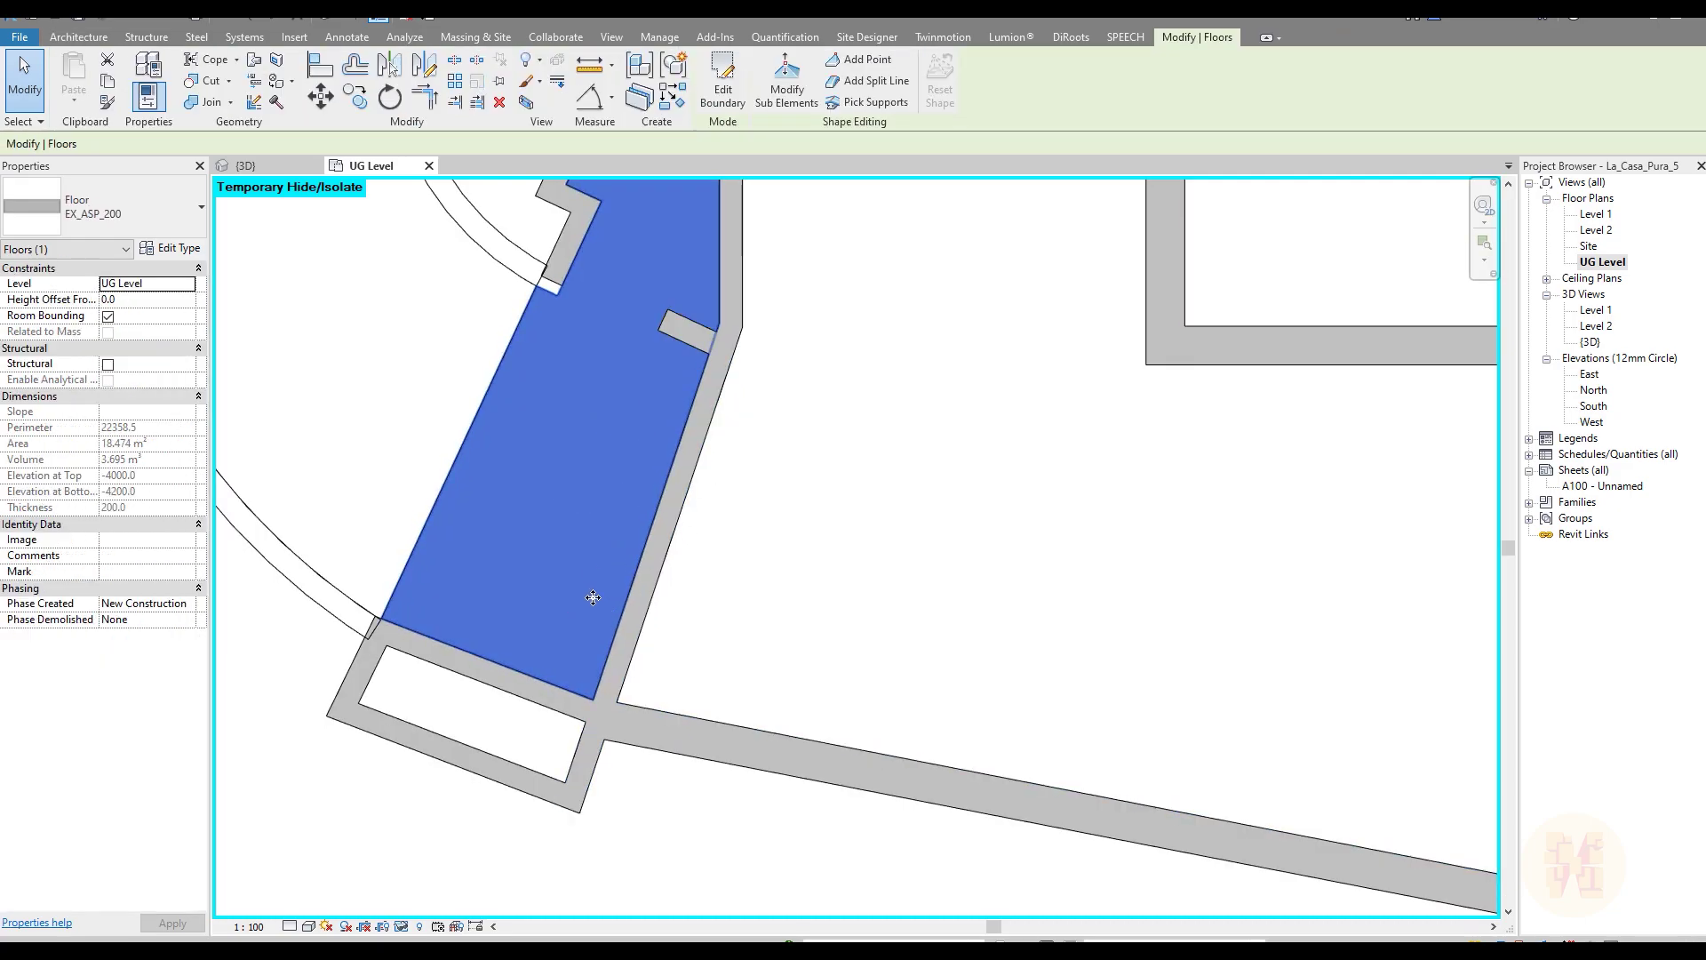
scroll(782, 497, "down", 5)
key("Escape")
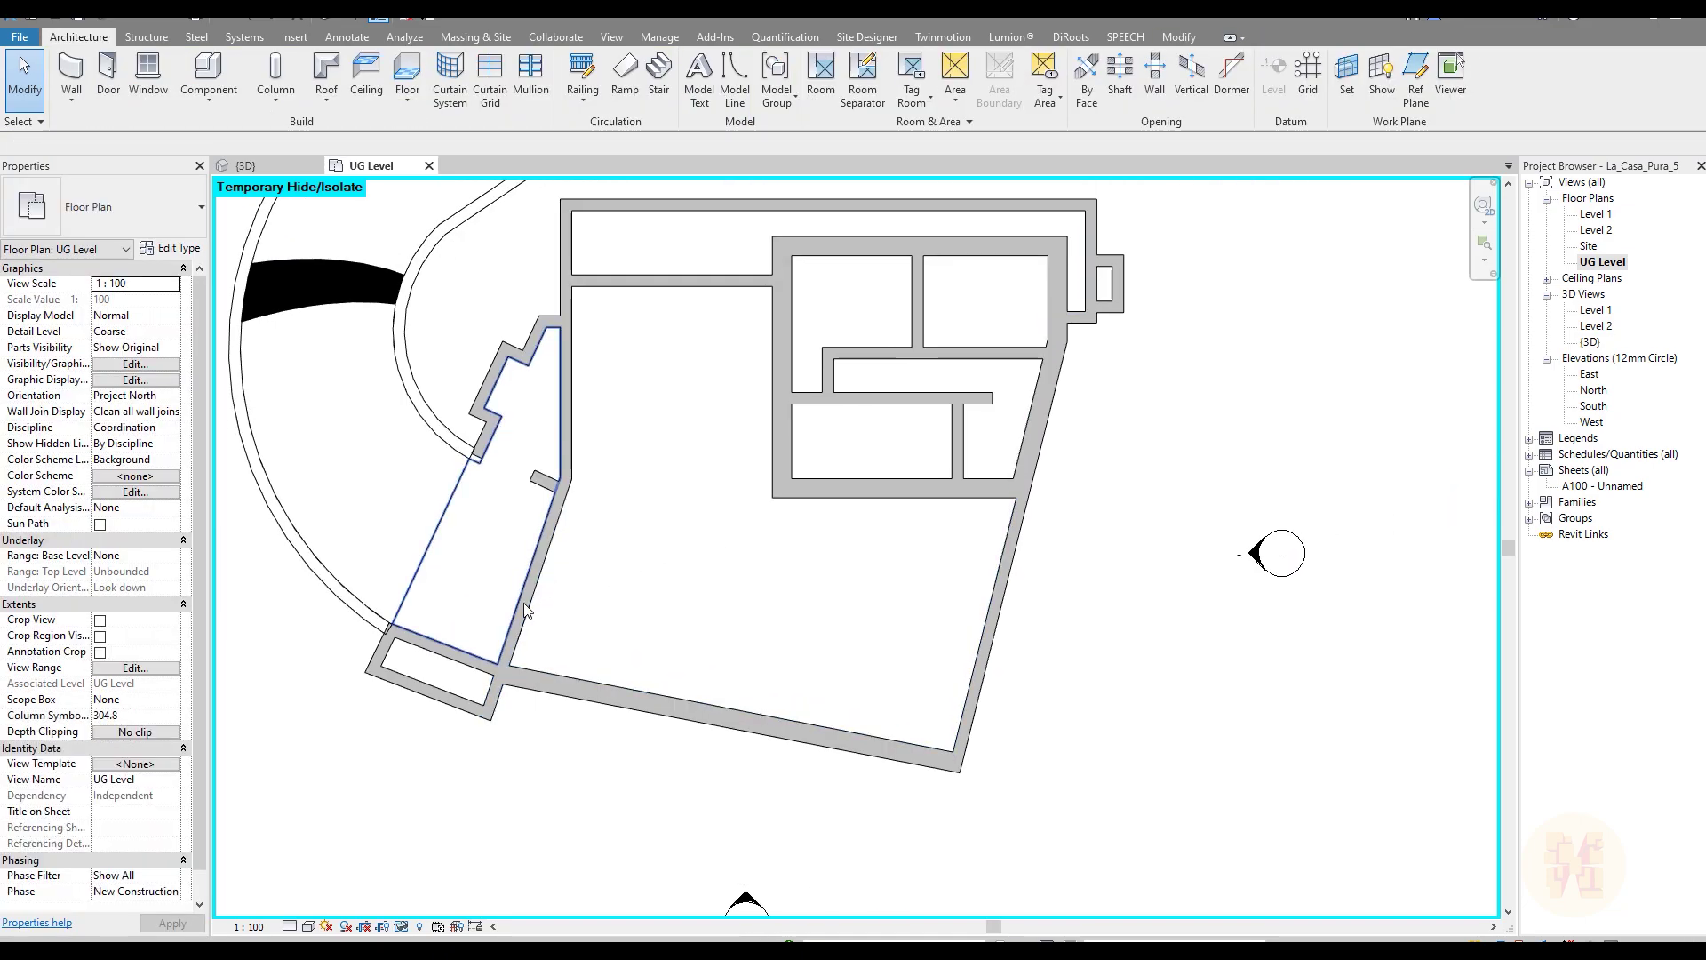
middle_click_drag(606, 563, 701, 685)
middle_click_drag(796, 560, 756, 596)
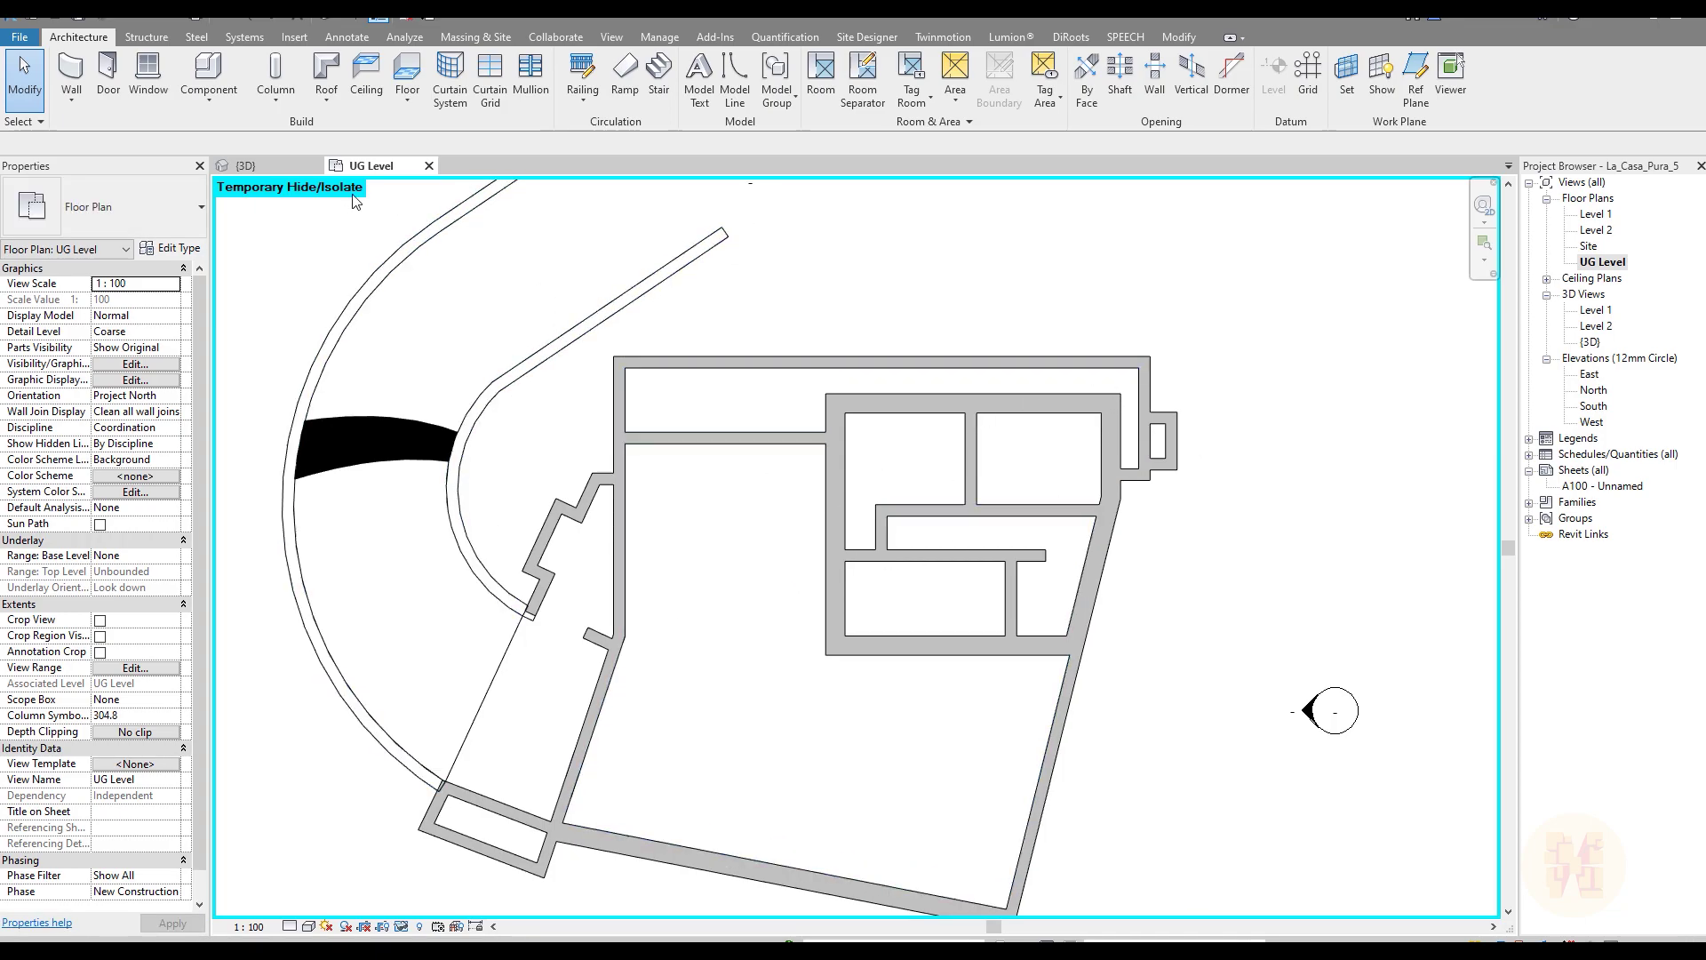
left_click(253, 165)
middle_click_drag(760, 697, 869, 478, "shift")
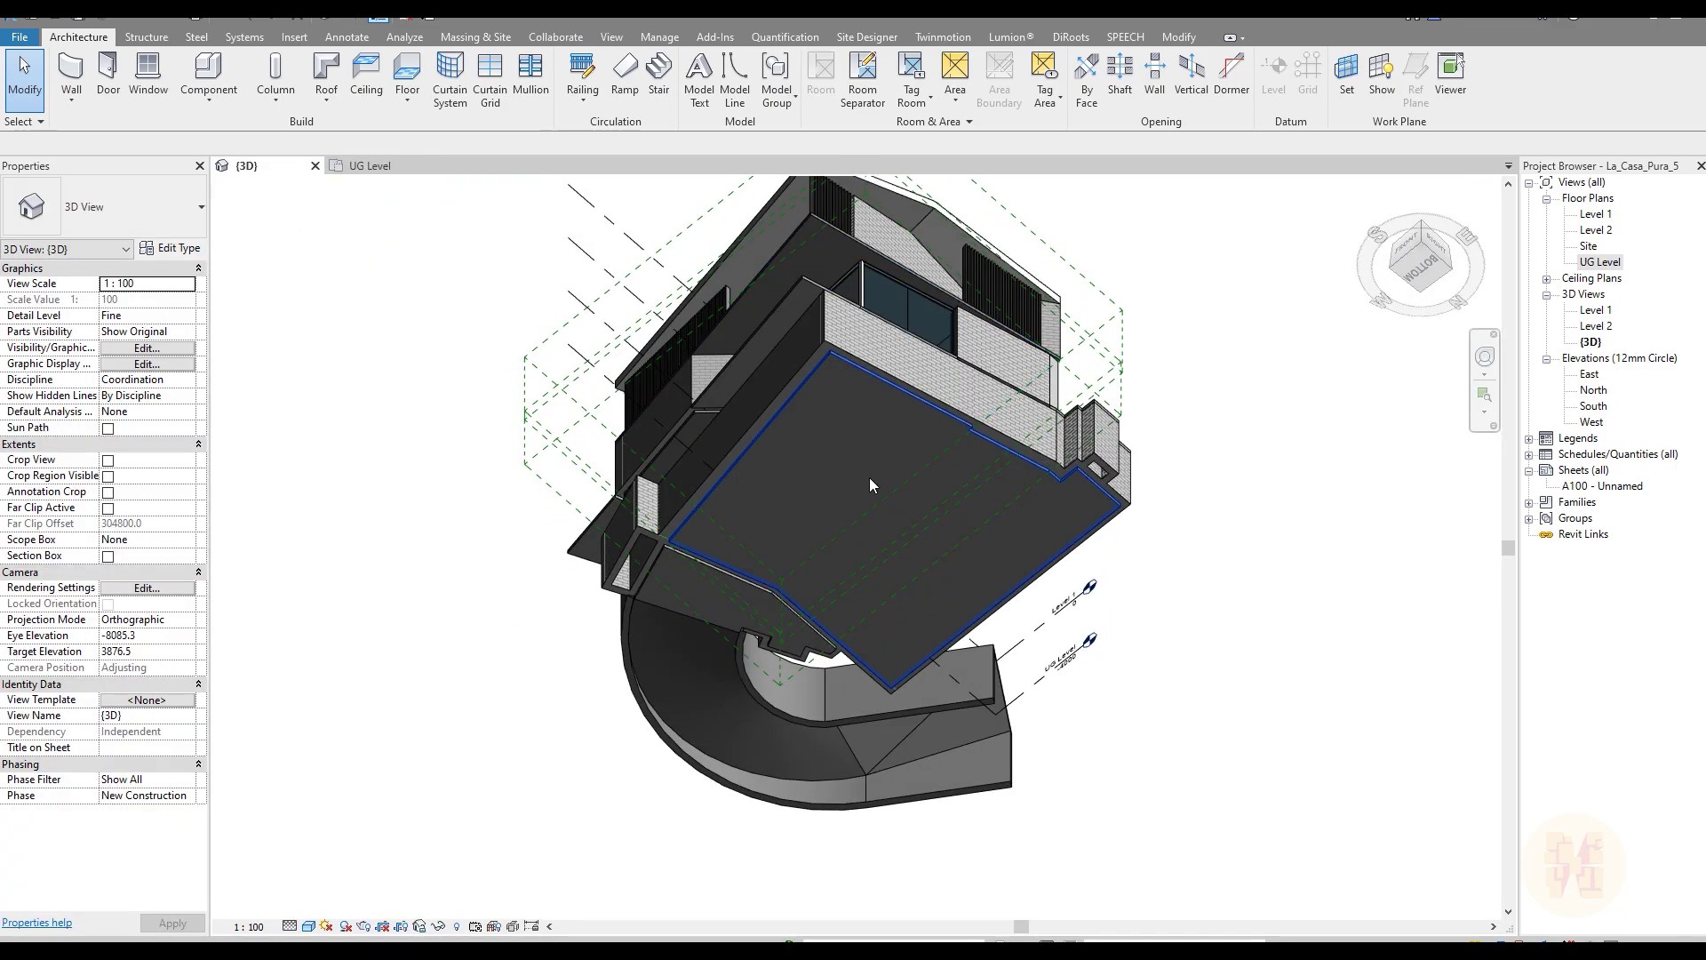
Step: Inspect the new underground floor from below, then the upper terrace and corner glazing in the 3D view
left_click(869, 477)
middle_click_drag(1031, 672, 1058, 701, "shift")
left_click(1329, 572)
middle_click_drag(1105, 377, 1044, 598, "shift")
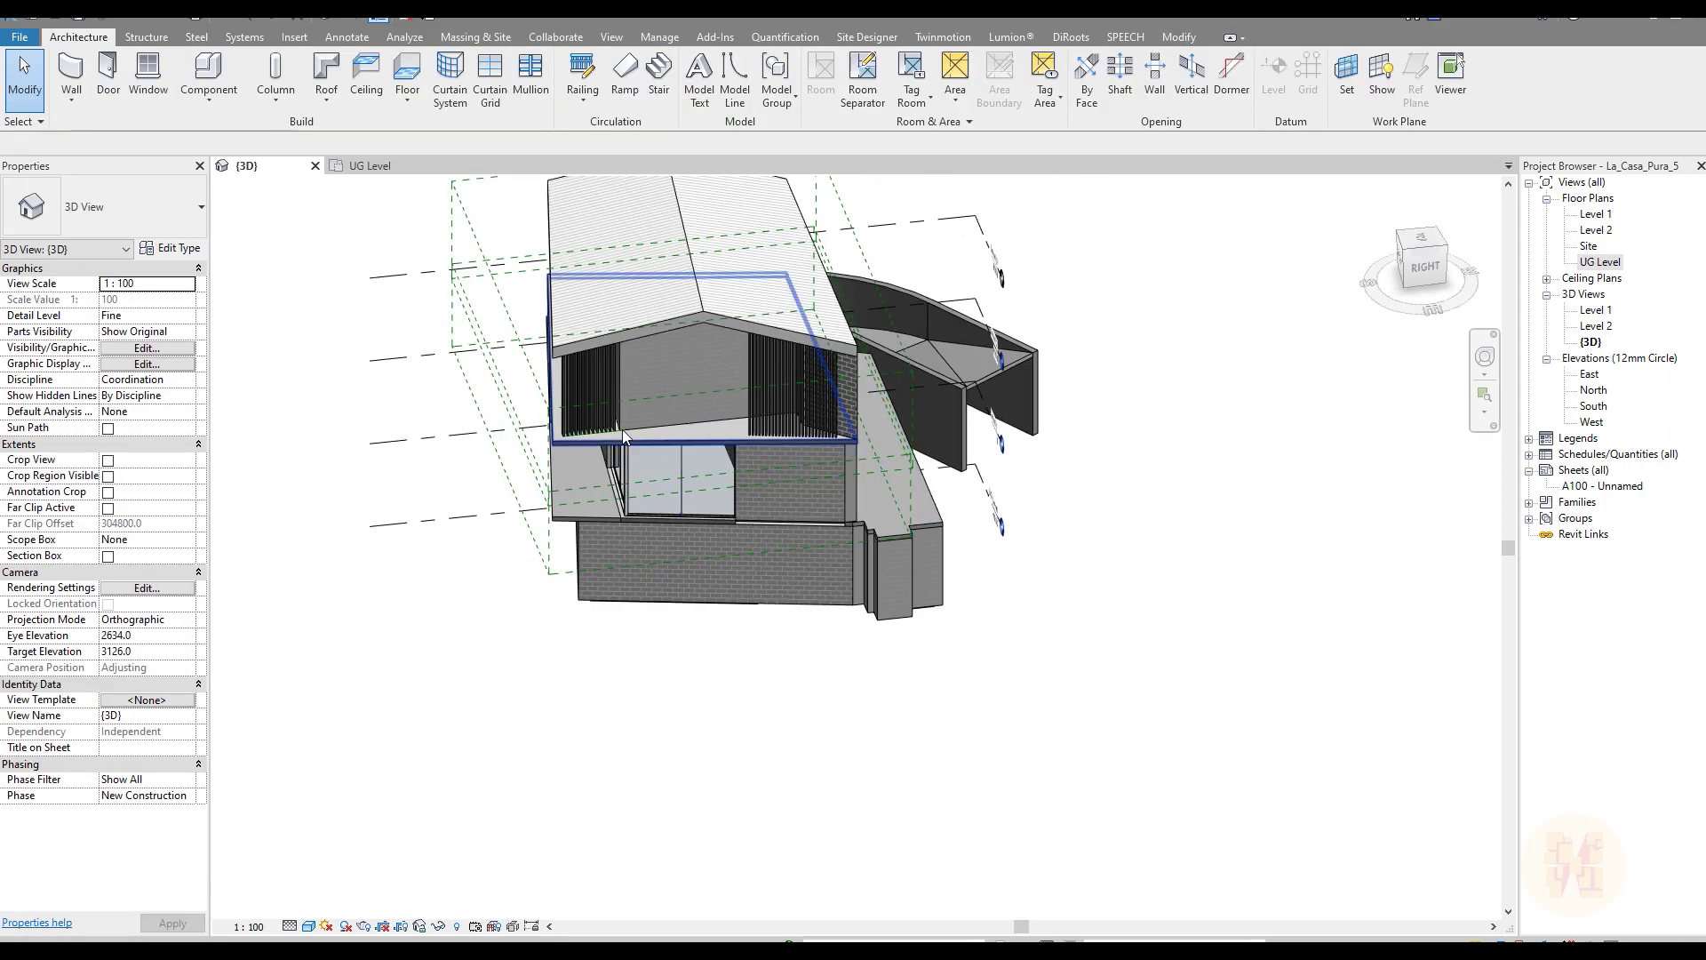
scroll(627, 402, "up", 4)
middle_click_drag(682, 466, 792, 464, "shift")
Step: Switch to PureRef, dismiss its update message and load the saved board of house reference images
left_click(4, 954)
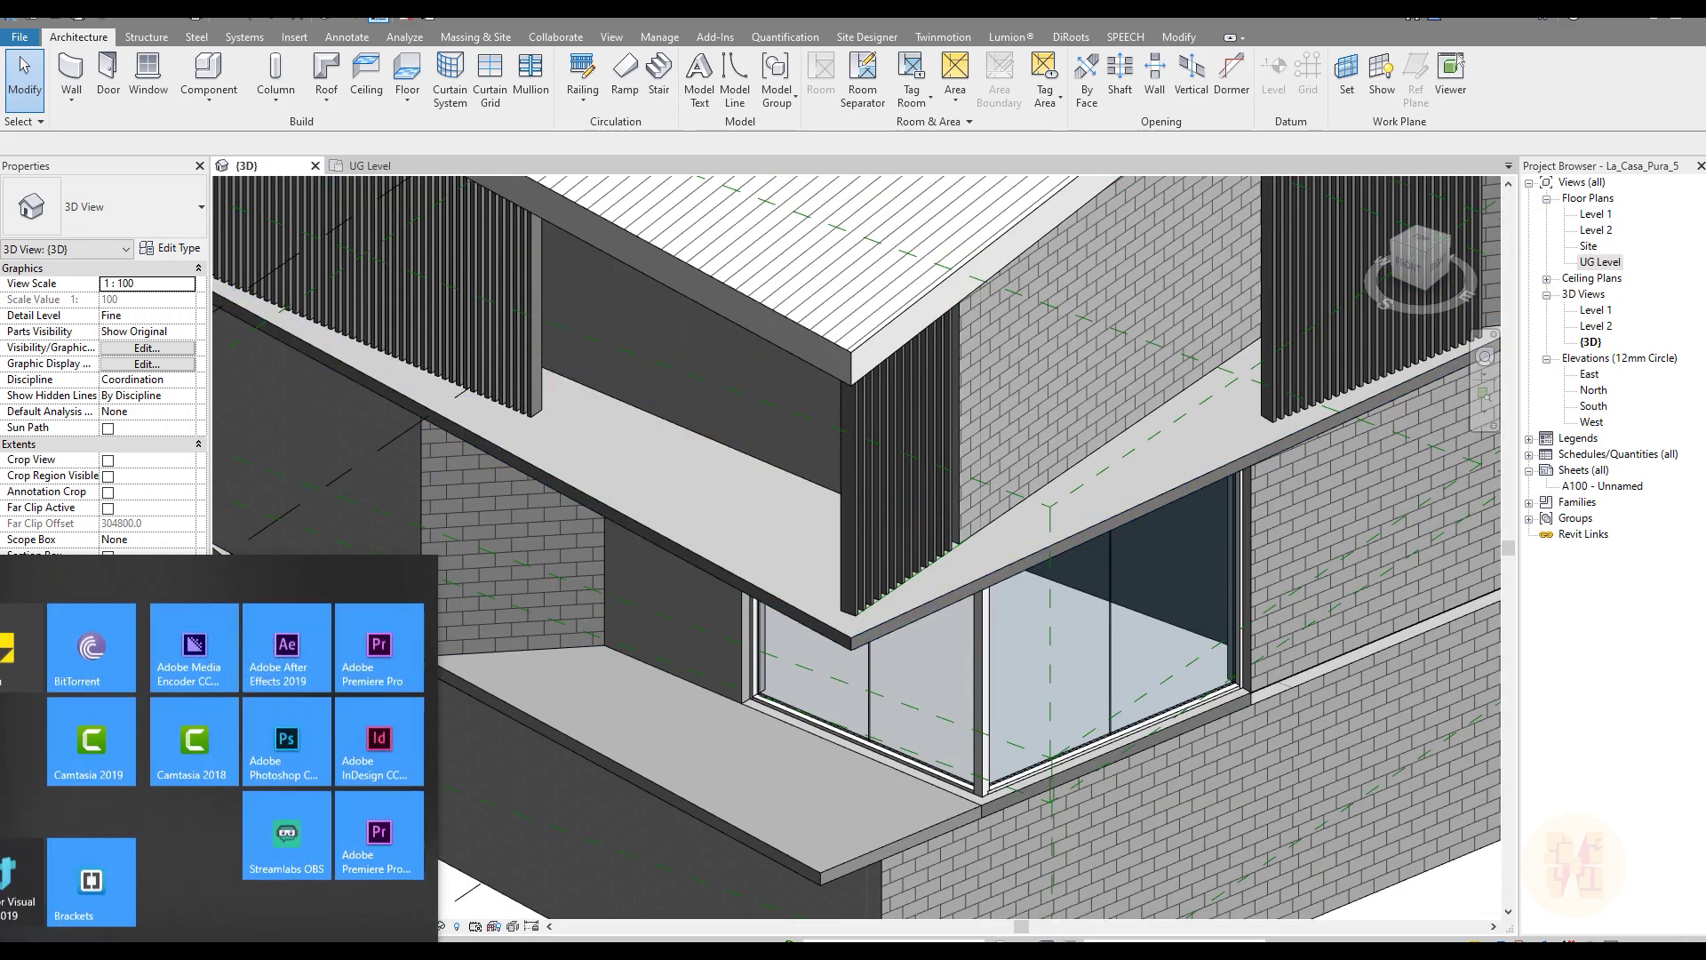
left_click(827, 656)
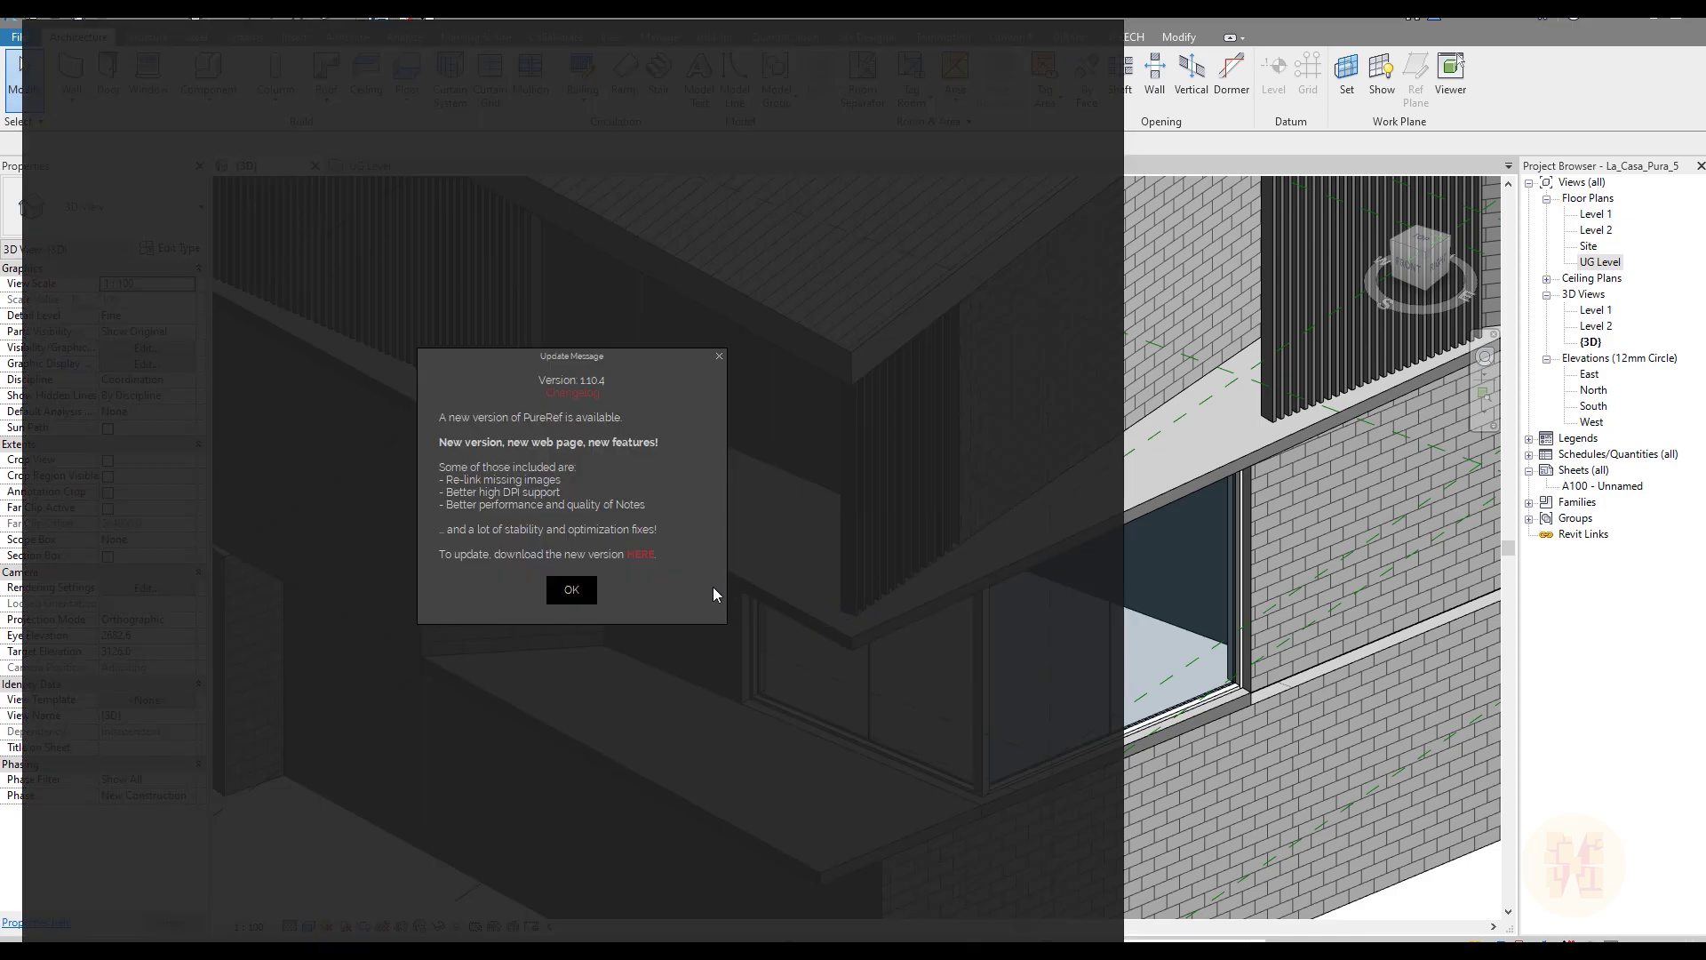
left_click(572, 591)
right_click(587, 576)
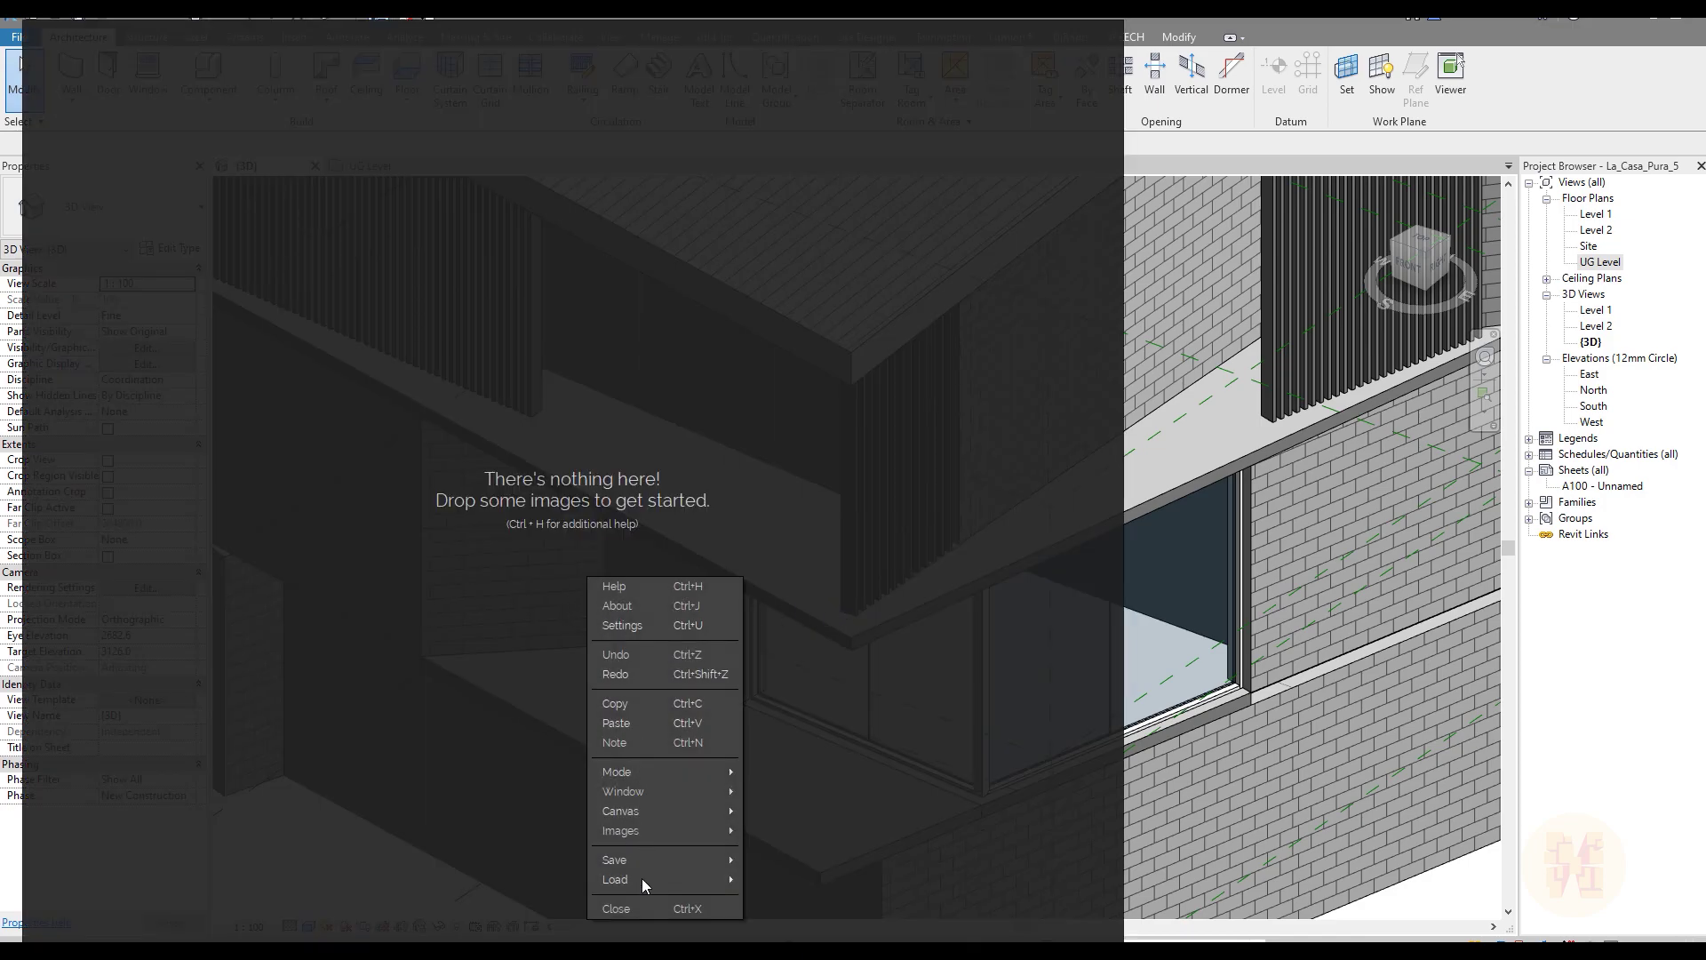
mouse_move(641, 877)
mouse_move(844, 901)
left_click(968, 900)
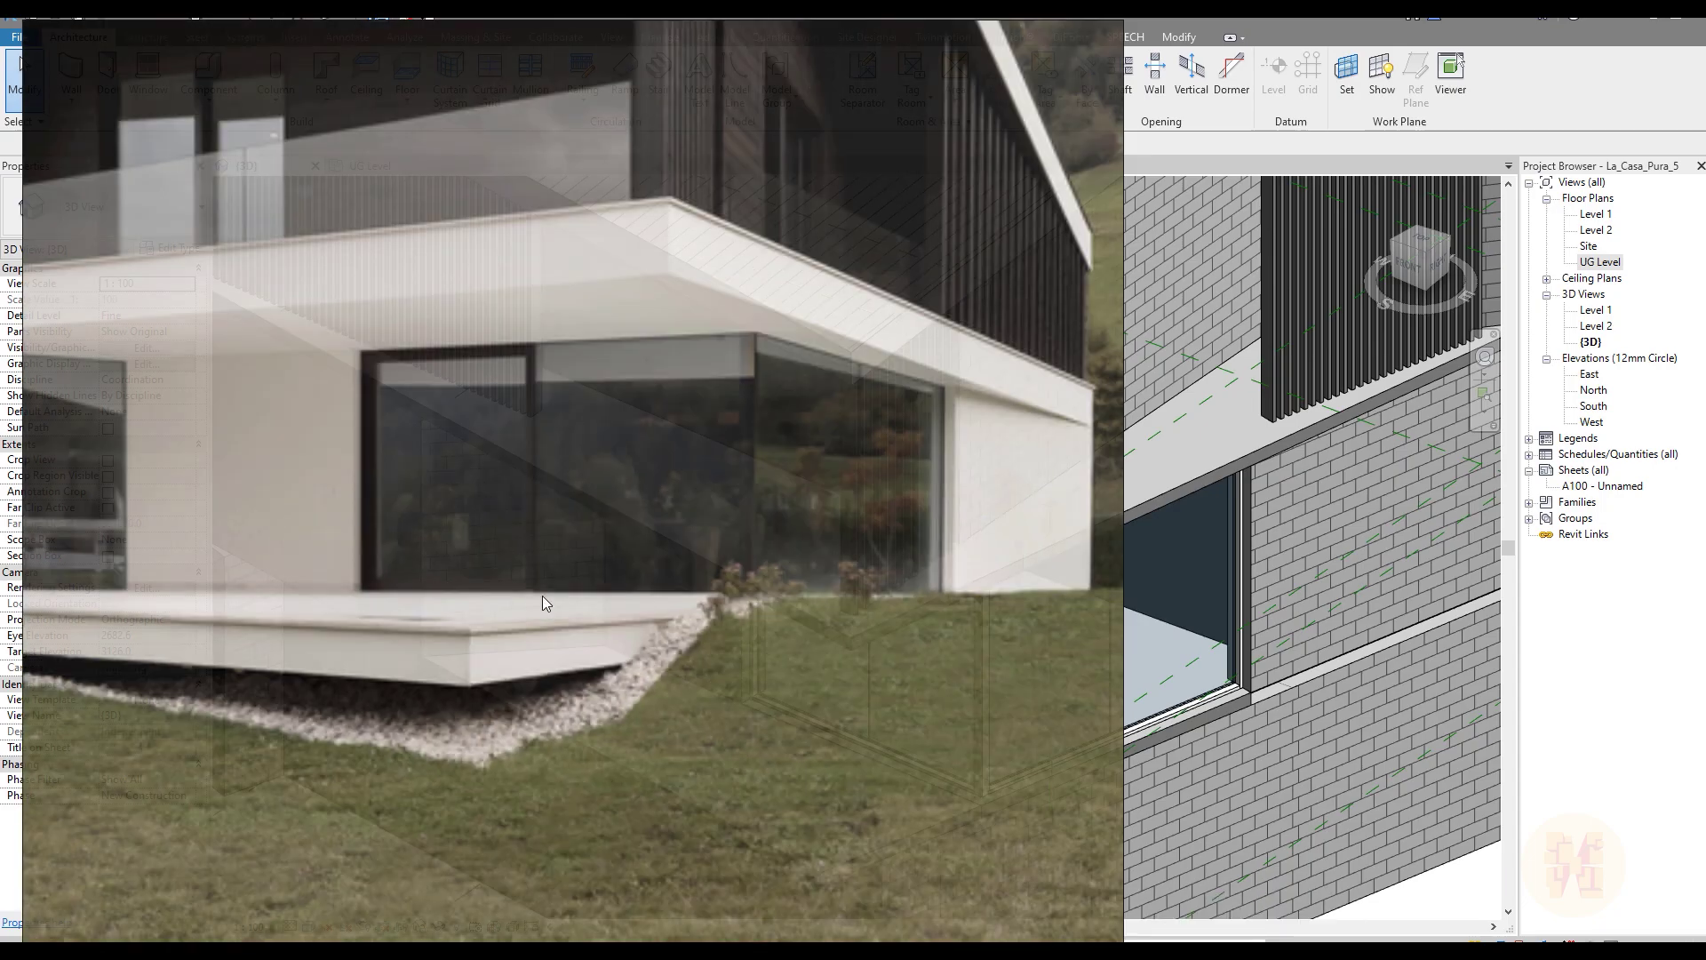
Step: Examine the reference photos of the house, especially the railing along the upper terrace
scroll(544, 601, "down", 8)
scroll(559, 491, "up", 8)
middle_click_drag(436, 634, 813, 602)
middle_click_drag(435, 567, 624, 440)
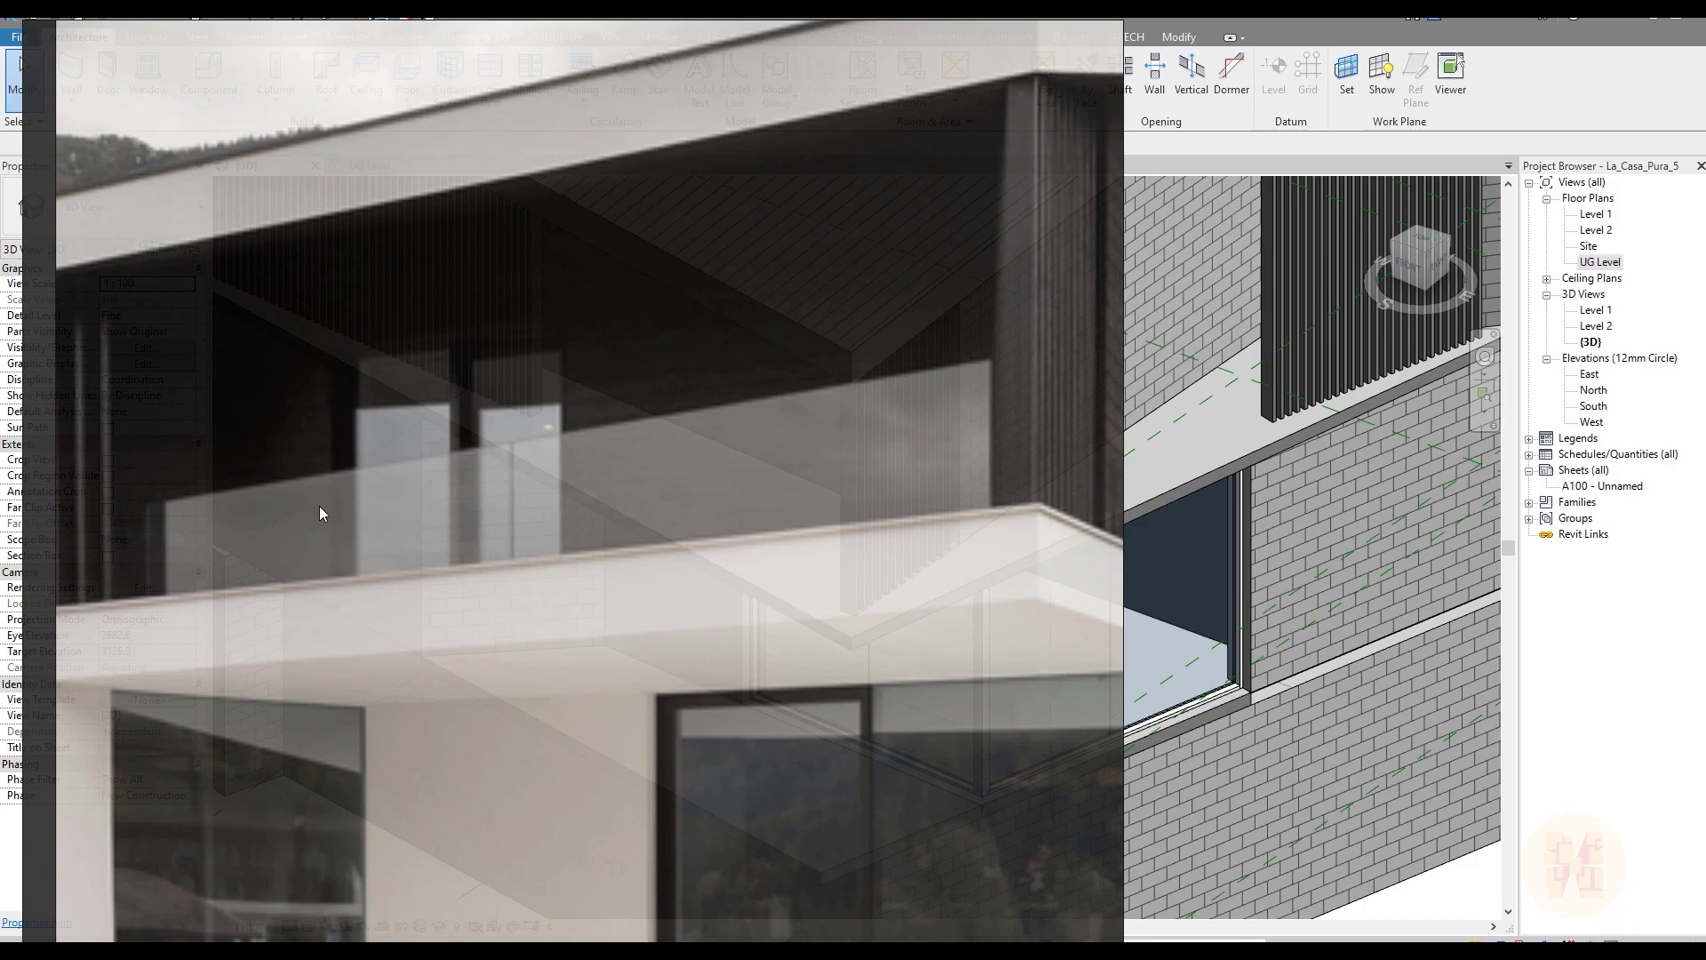
scroll(317, 647, "down", 8)
middle_click_drag(662, 319, 199, 414)
middle_click_drag(728, 649, 657, 424)
scroll(613, 426, "down", 6)
middle_click_drag(430, 69, 488, 350)
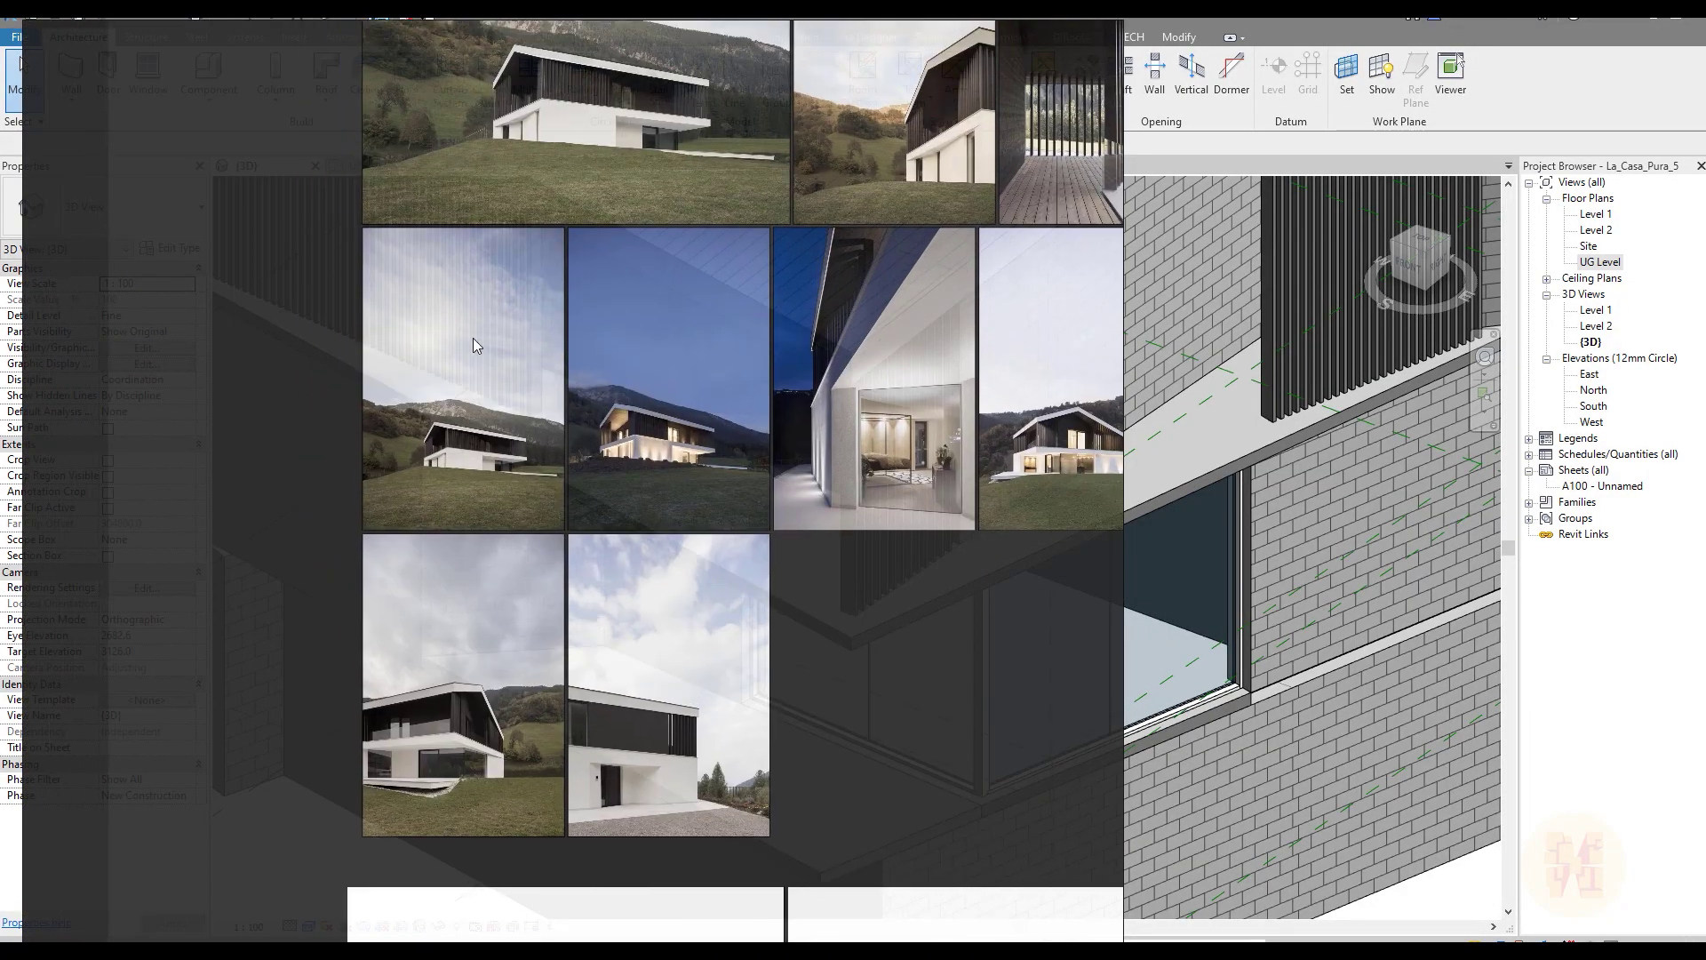
scroll(482, 362, "up", 8)
middle_click_drag(665, 690, 647, 515)
scroll(583, 601, "up", 4)
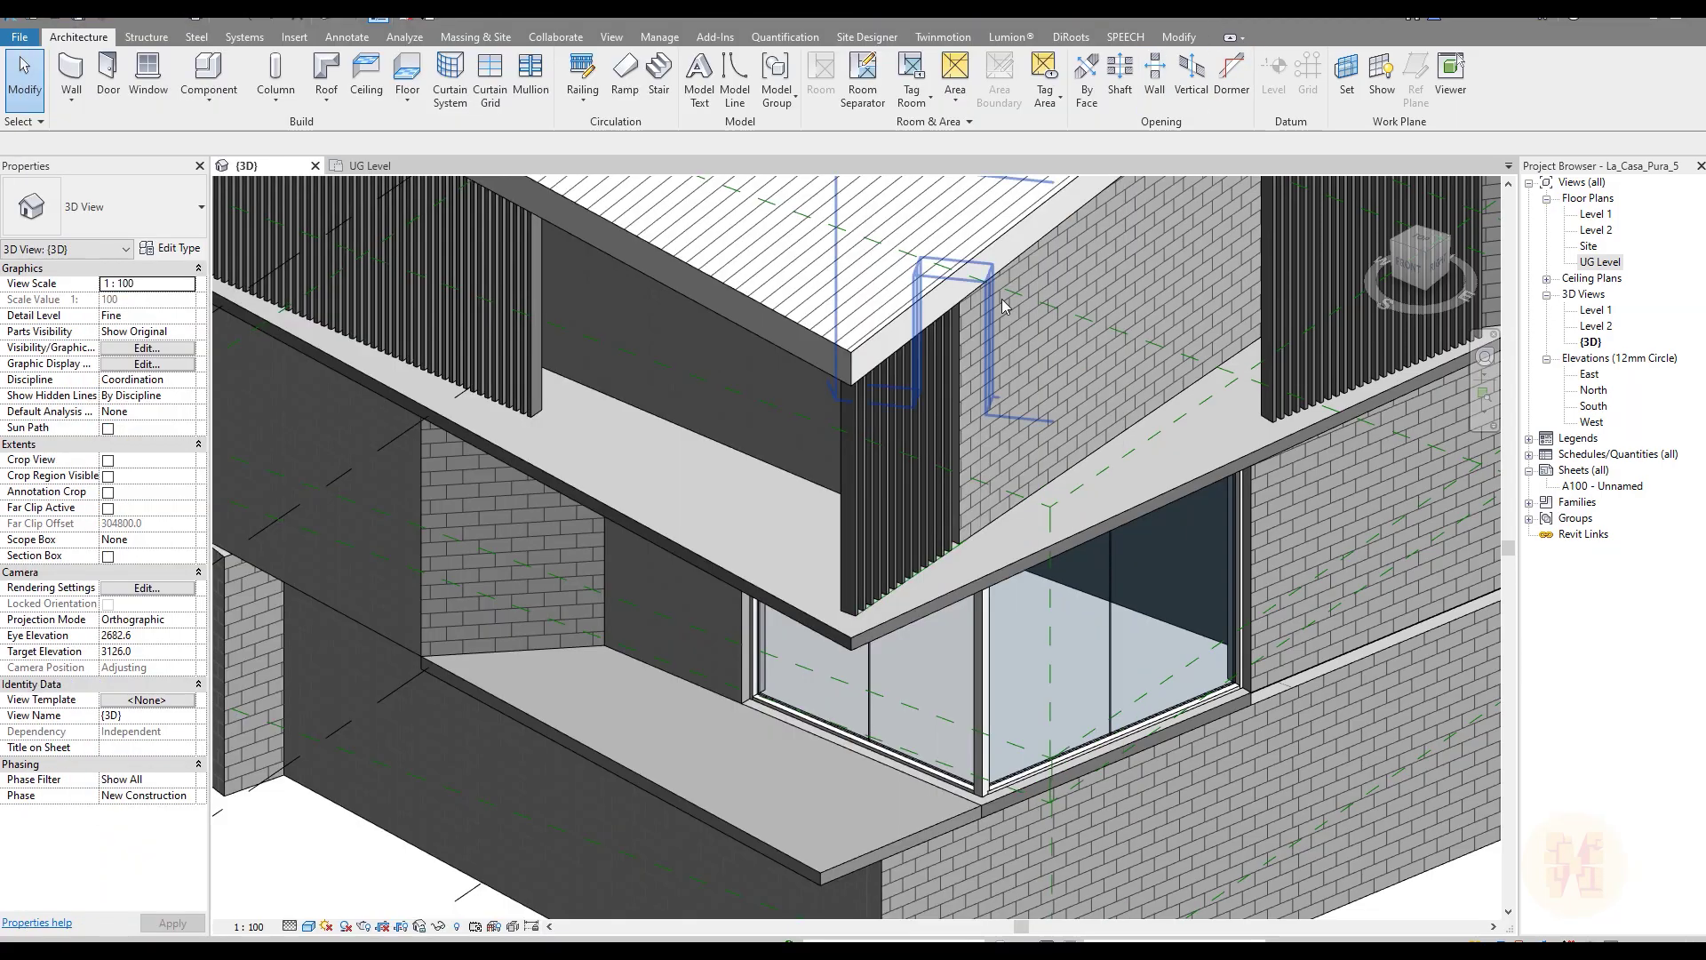
Step: Return to Revit and open the Level 2 floor plan at the south edge of the terrace
scroll(844, 435, "down", 3)
middle_click_drag(844, 436, 665, 409, "shift")
double_click(1597, 229)
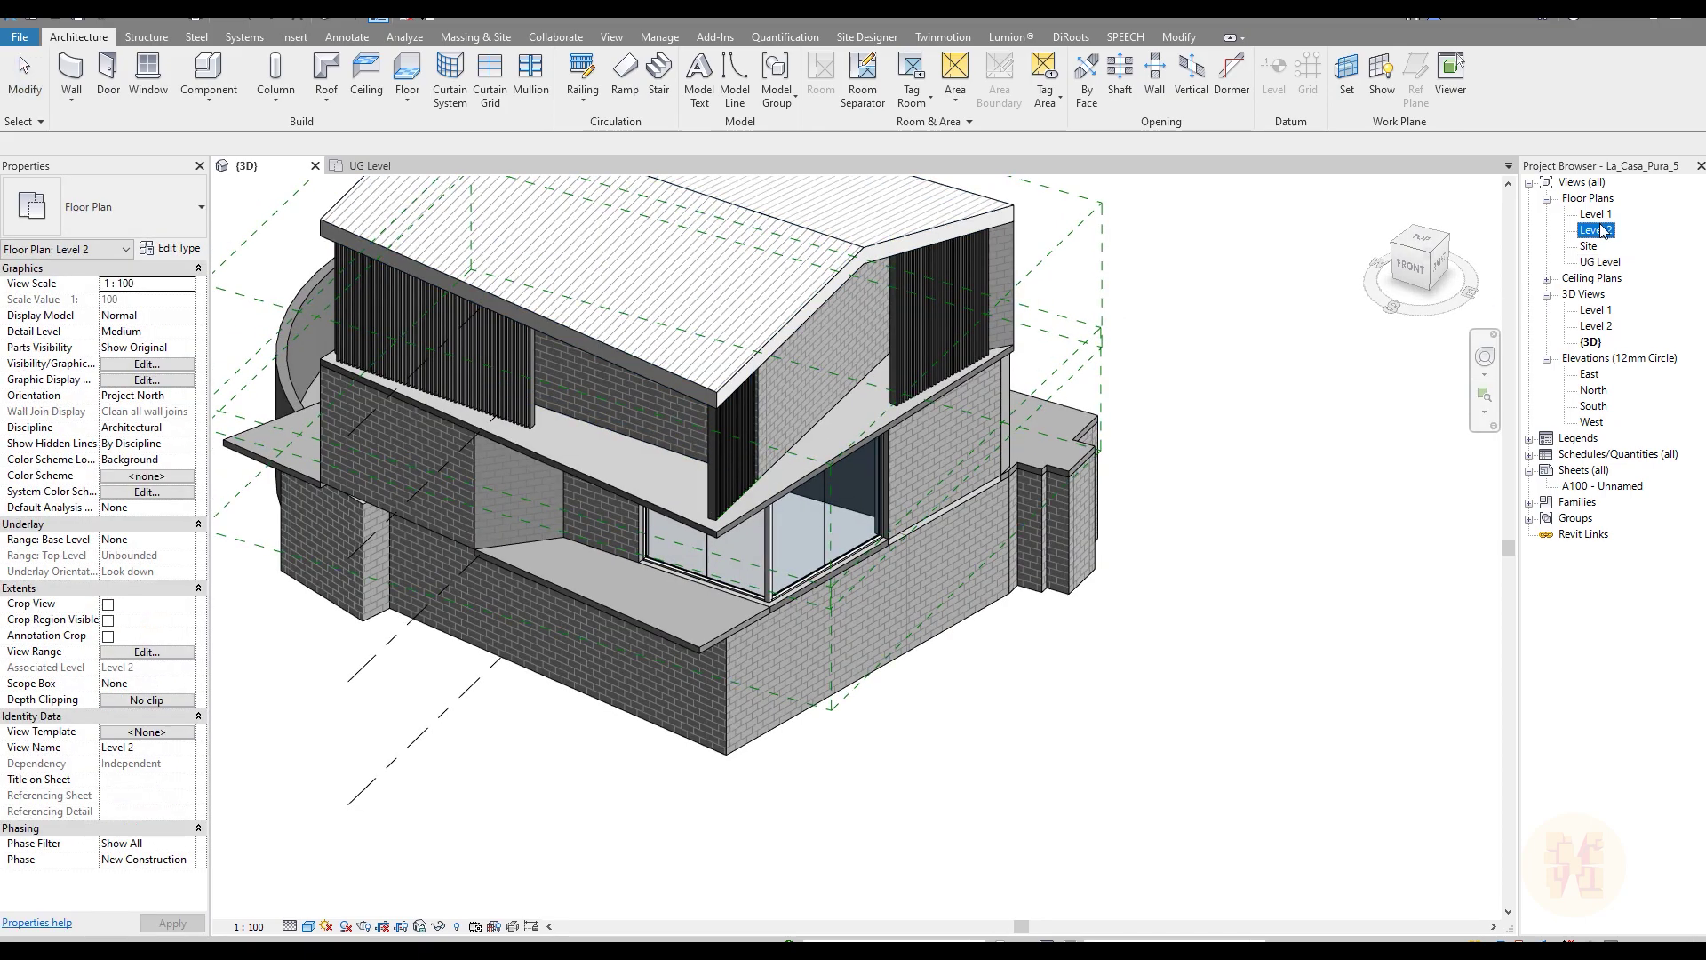
scroll(873, 626, "up", 5)
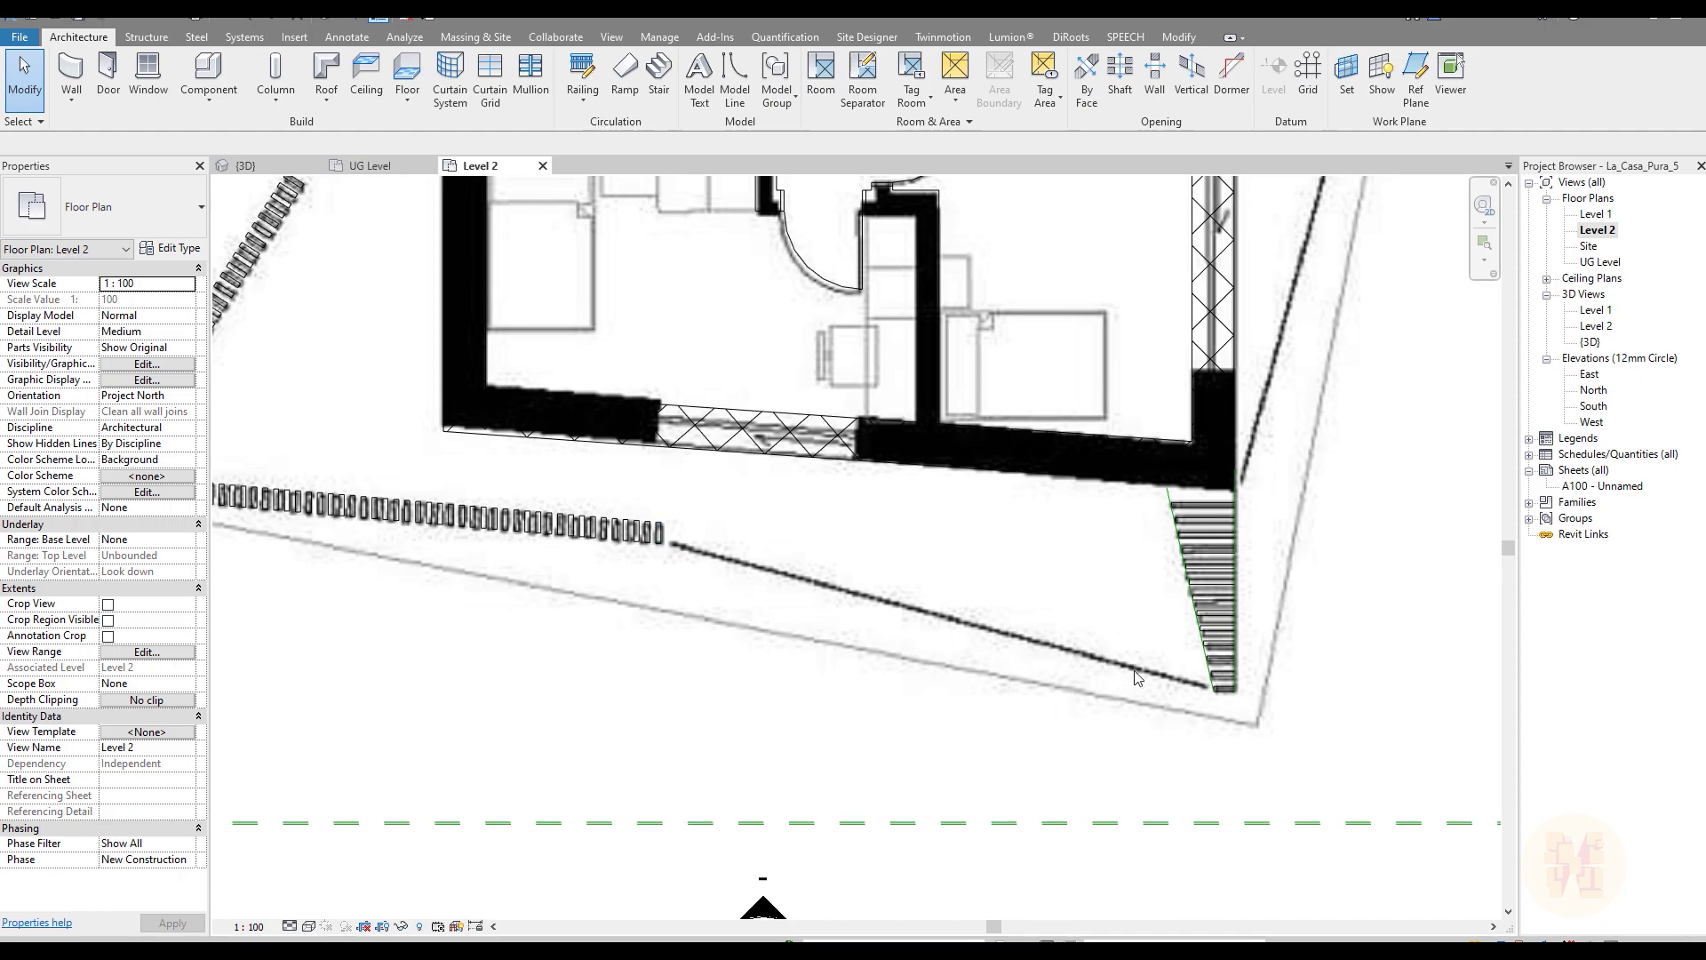
middle_click_drag(684, 562, 693, 604)
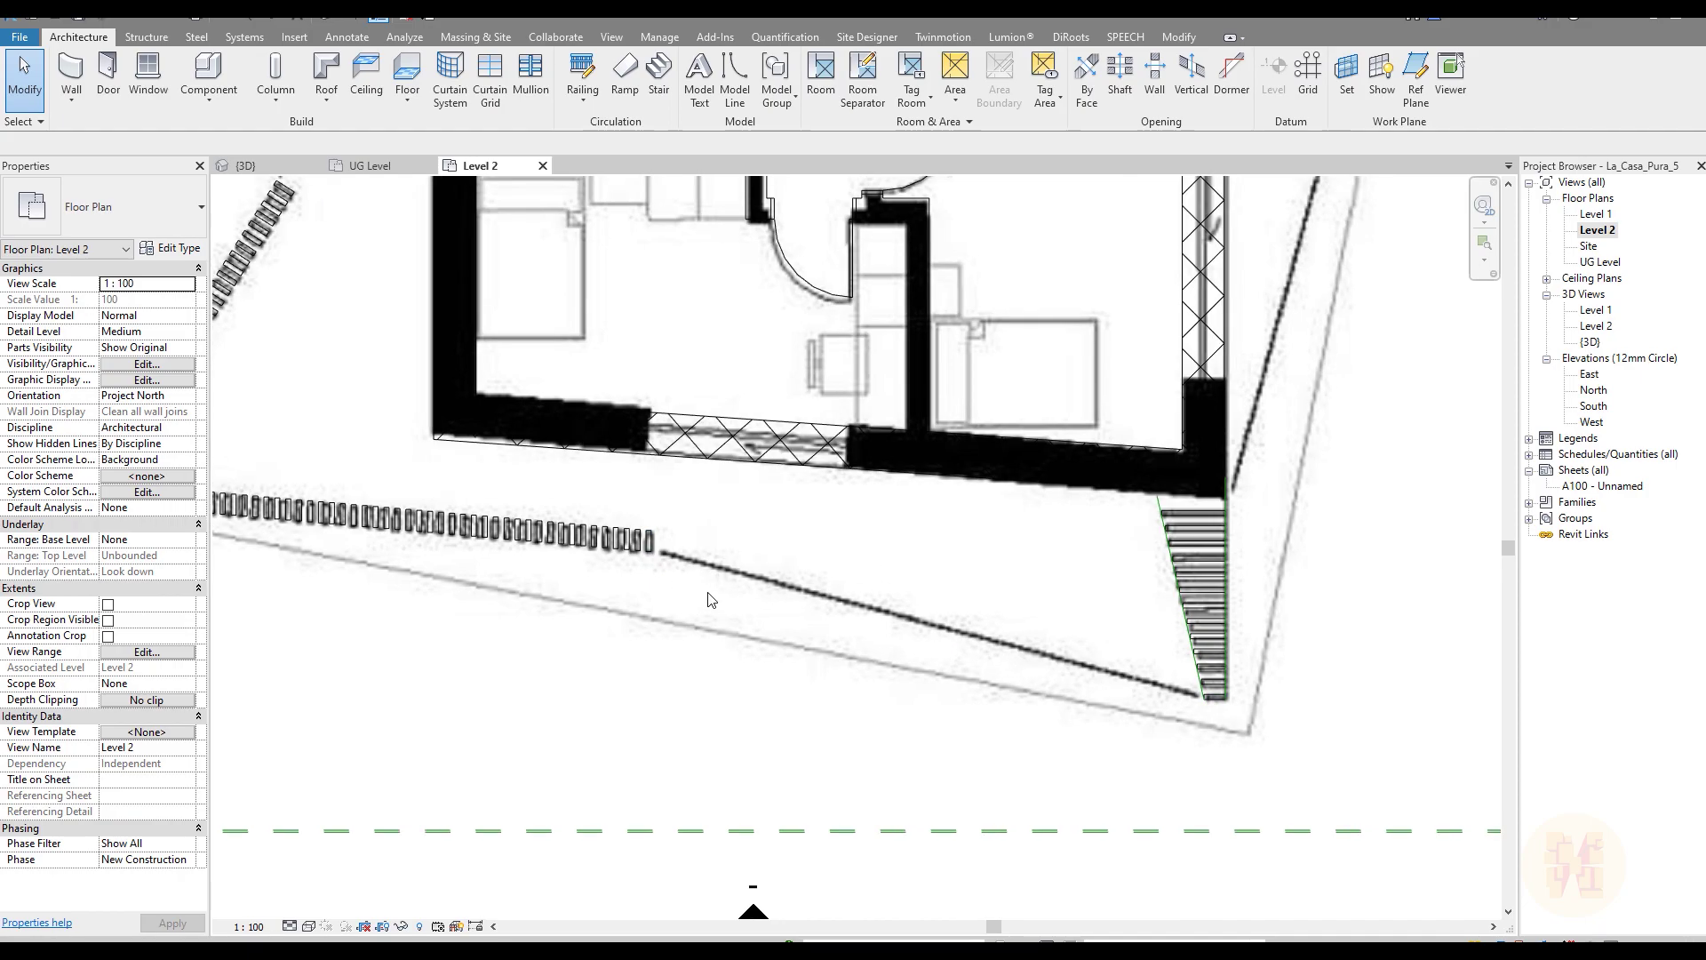
middle_click_drag(867, 637, 811, 628)
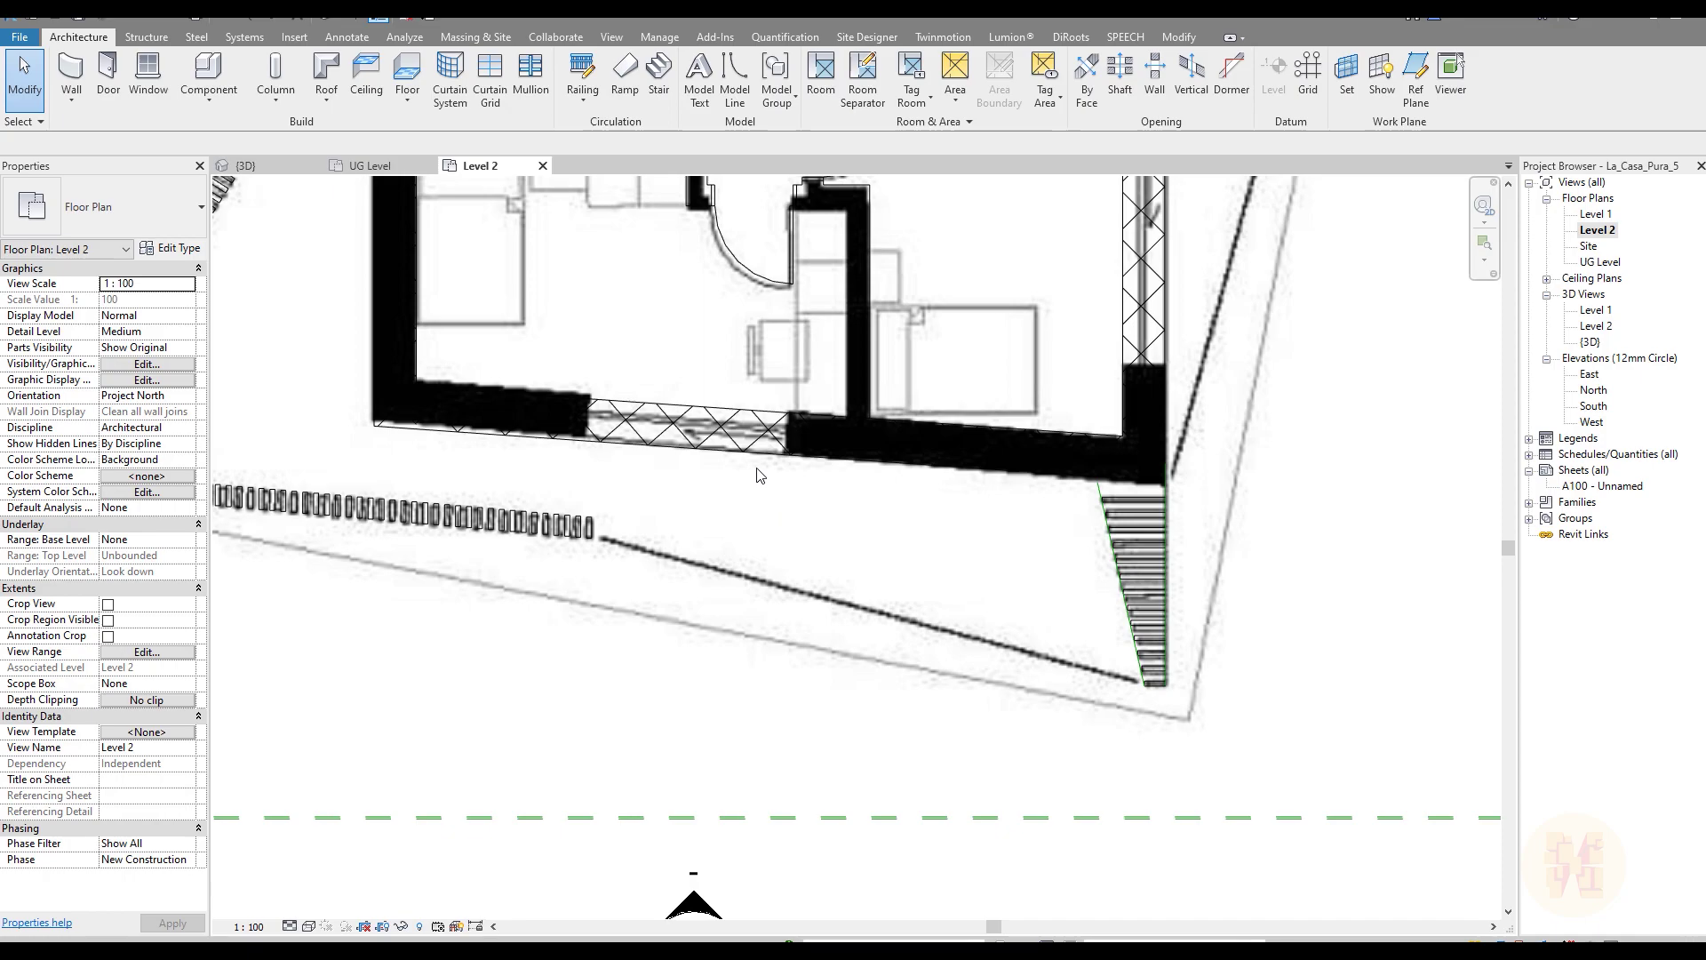
Step: Start loading a family and browse the UK metric library to the Balusters folder within Railings
left_click(294, 37)
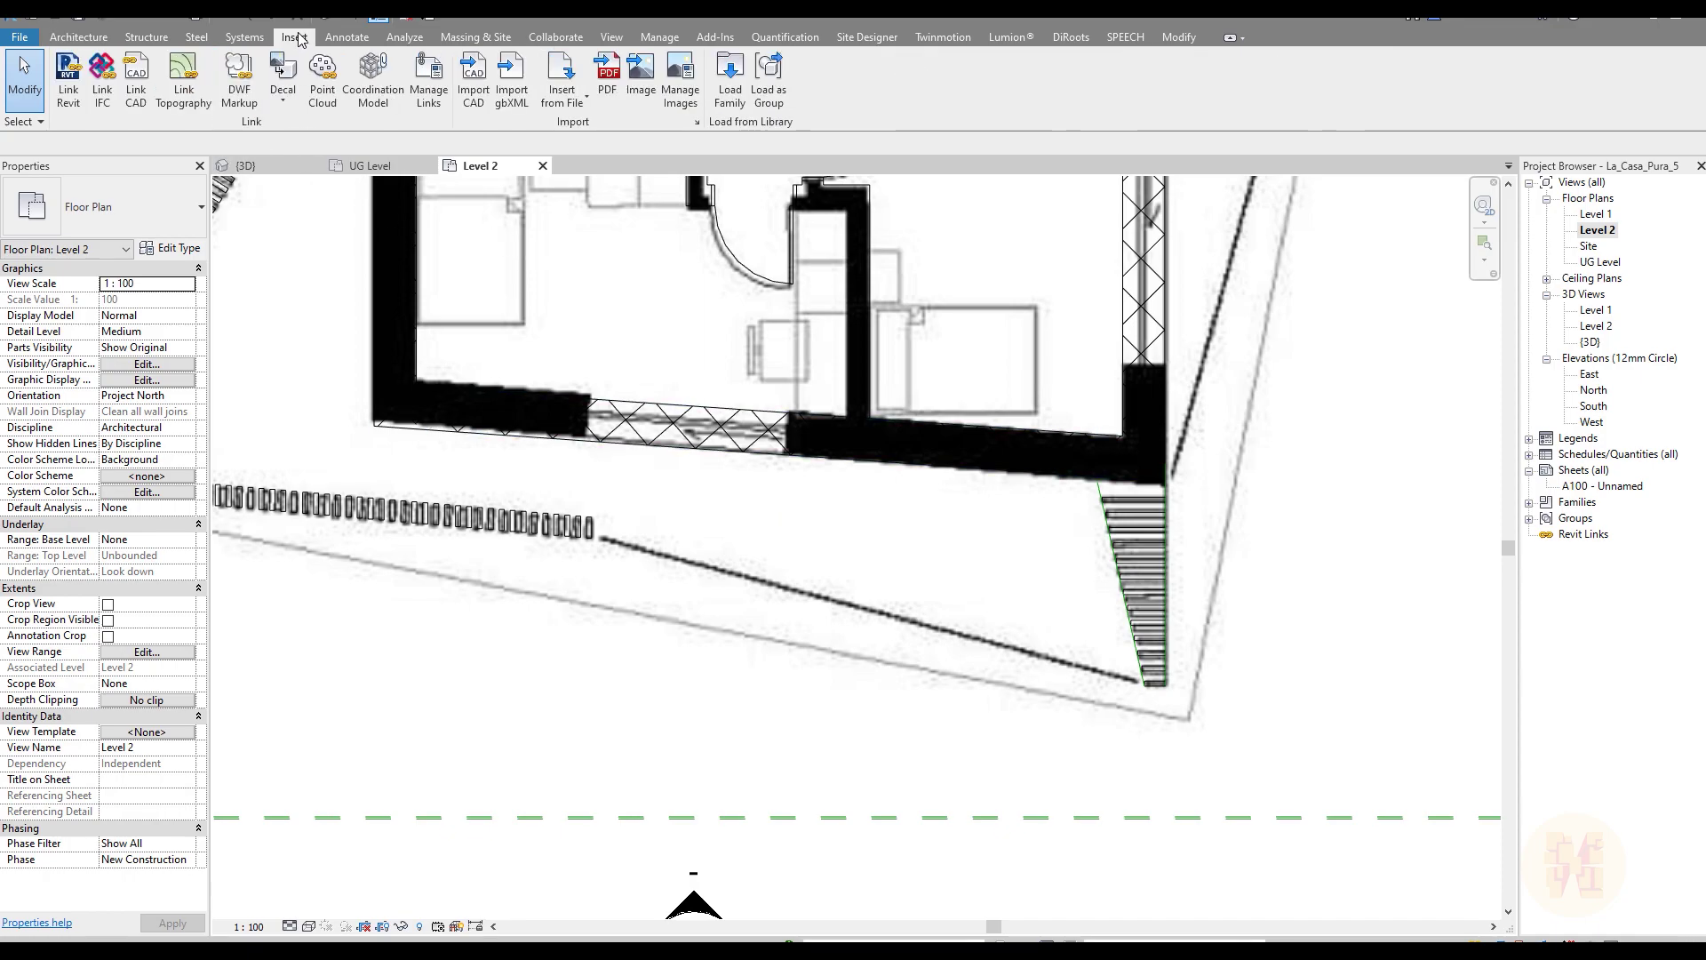
left_click(734, 70)
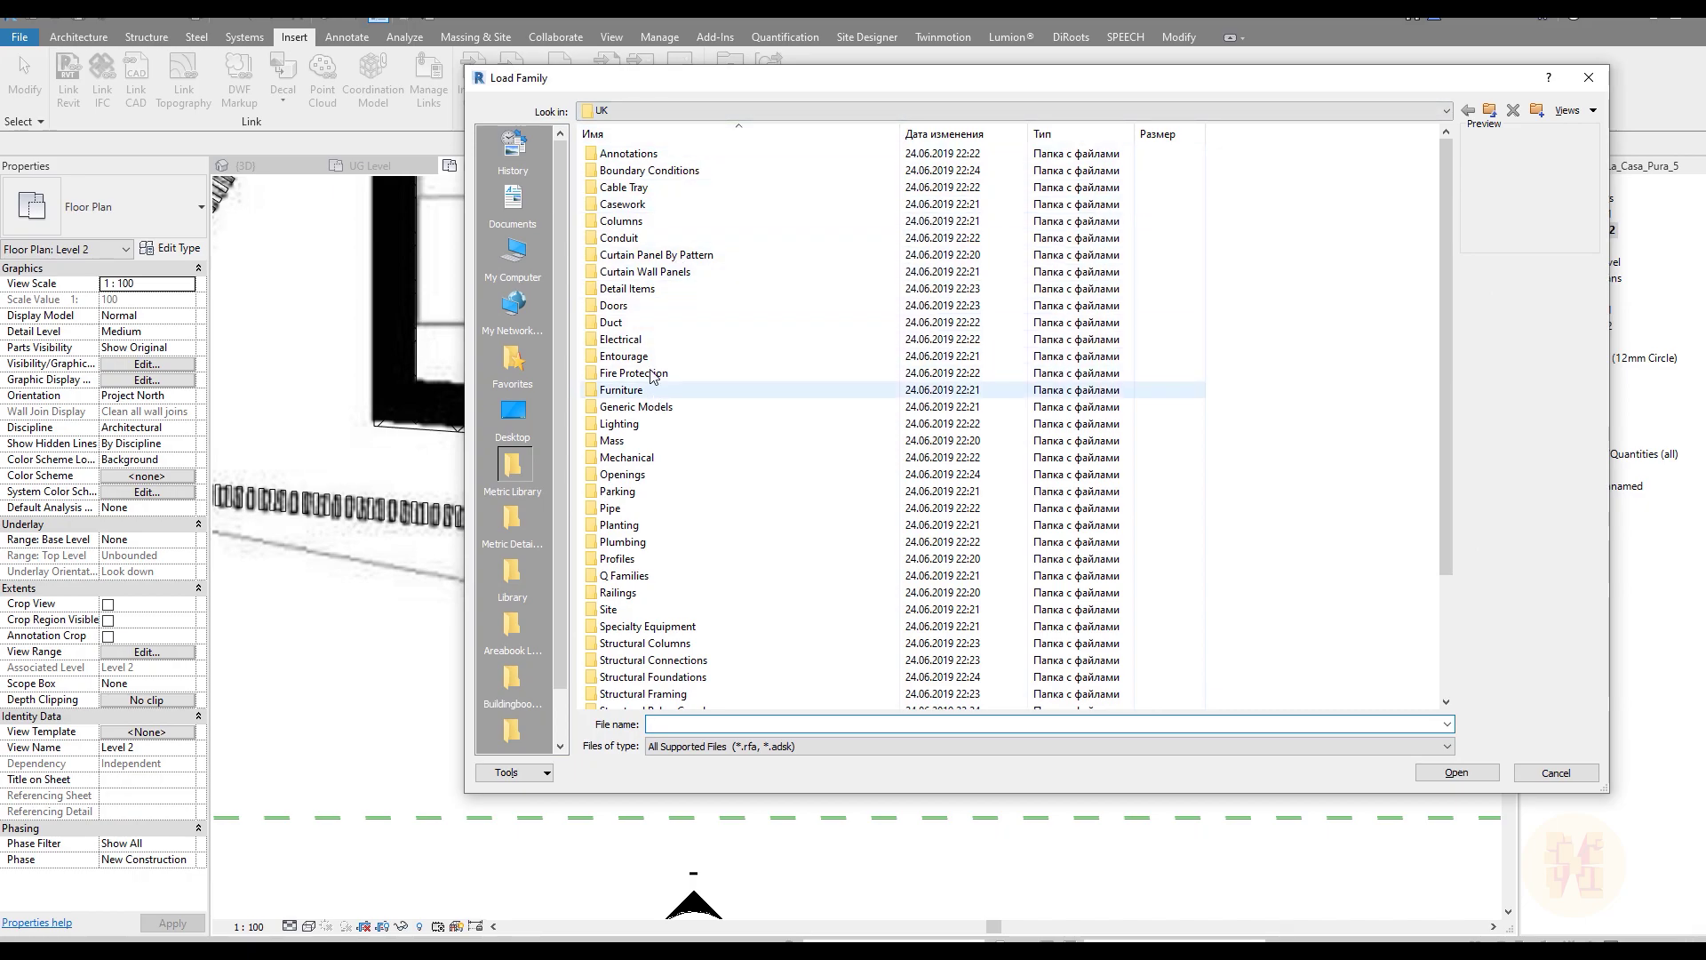
left_click(609, 118)
left_click(621, 236)
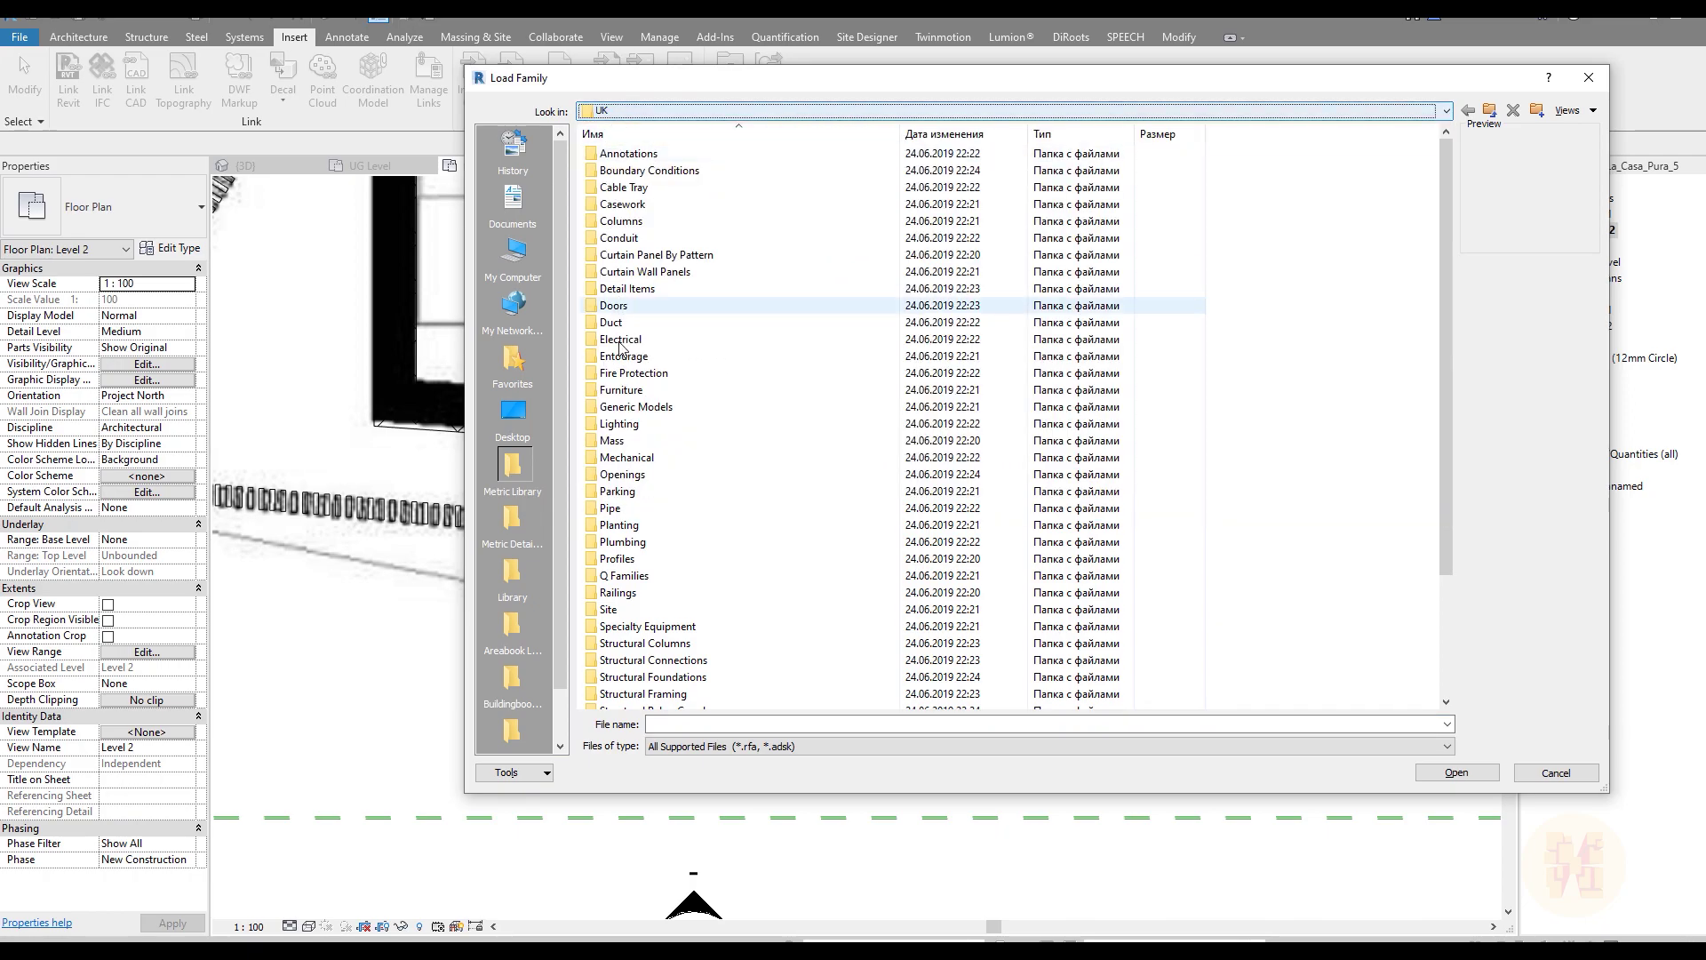
double_click(633, 593)
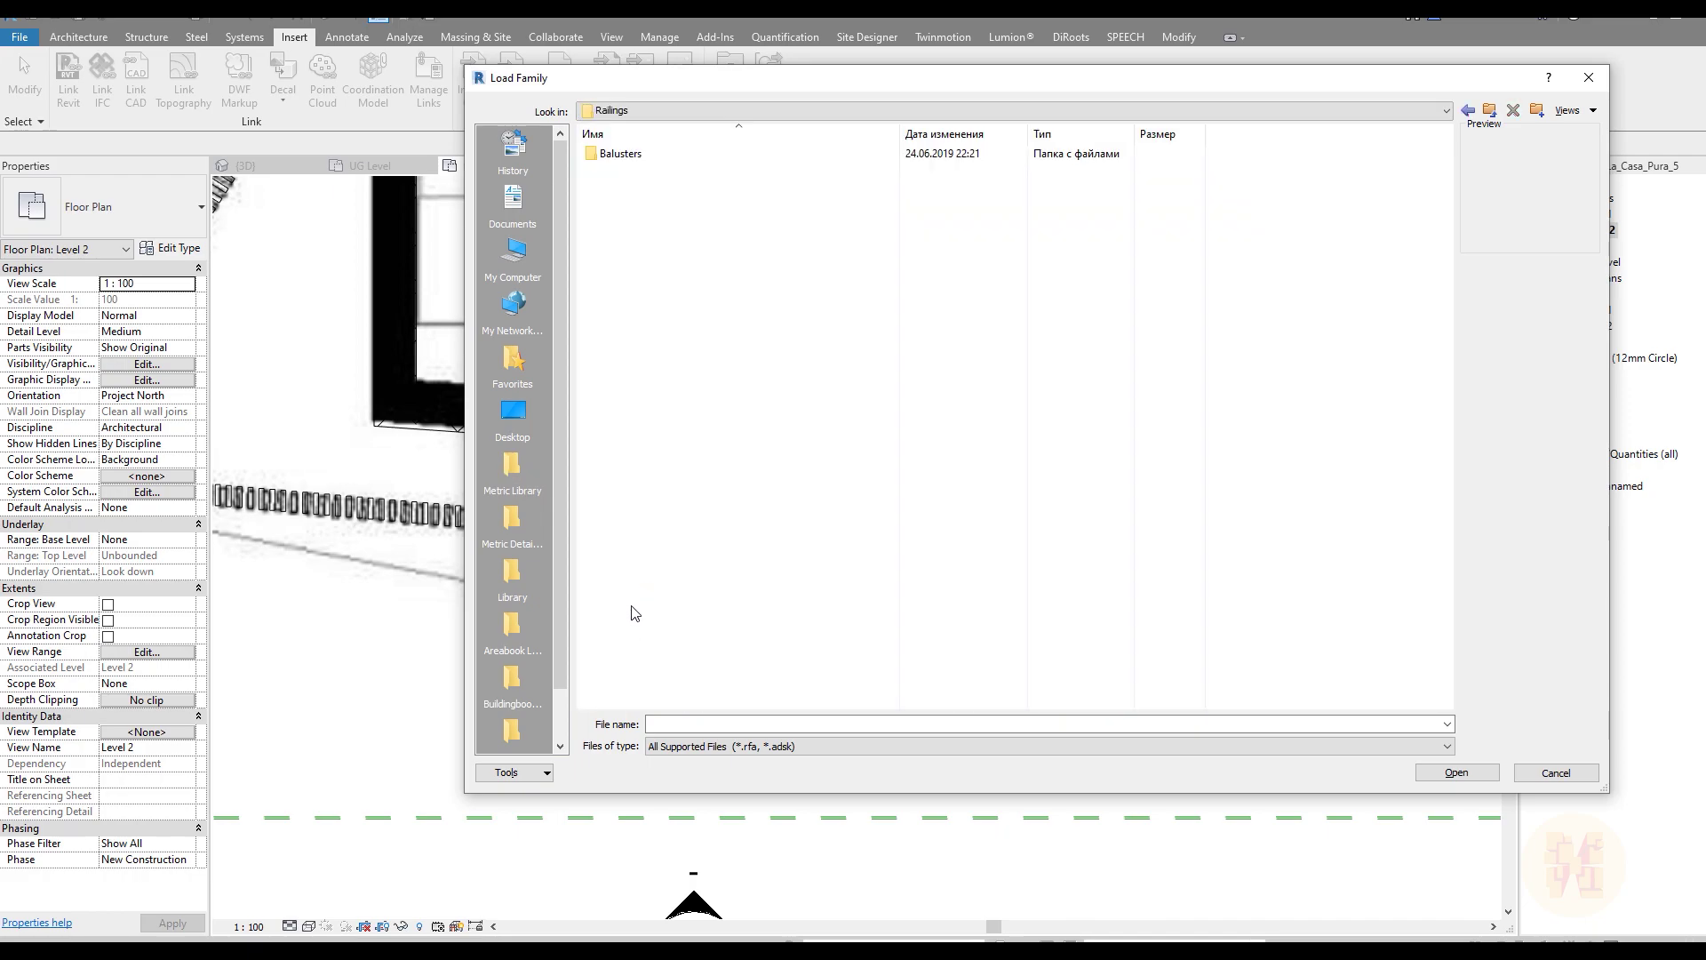
left_click(620, 156)
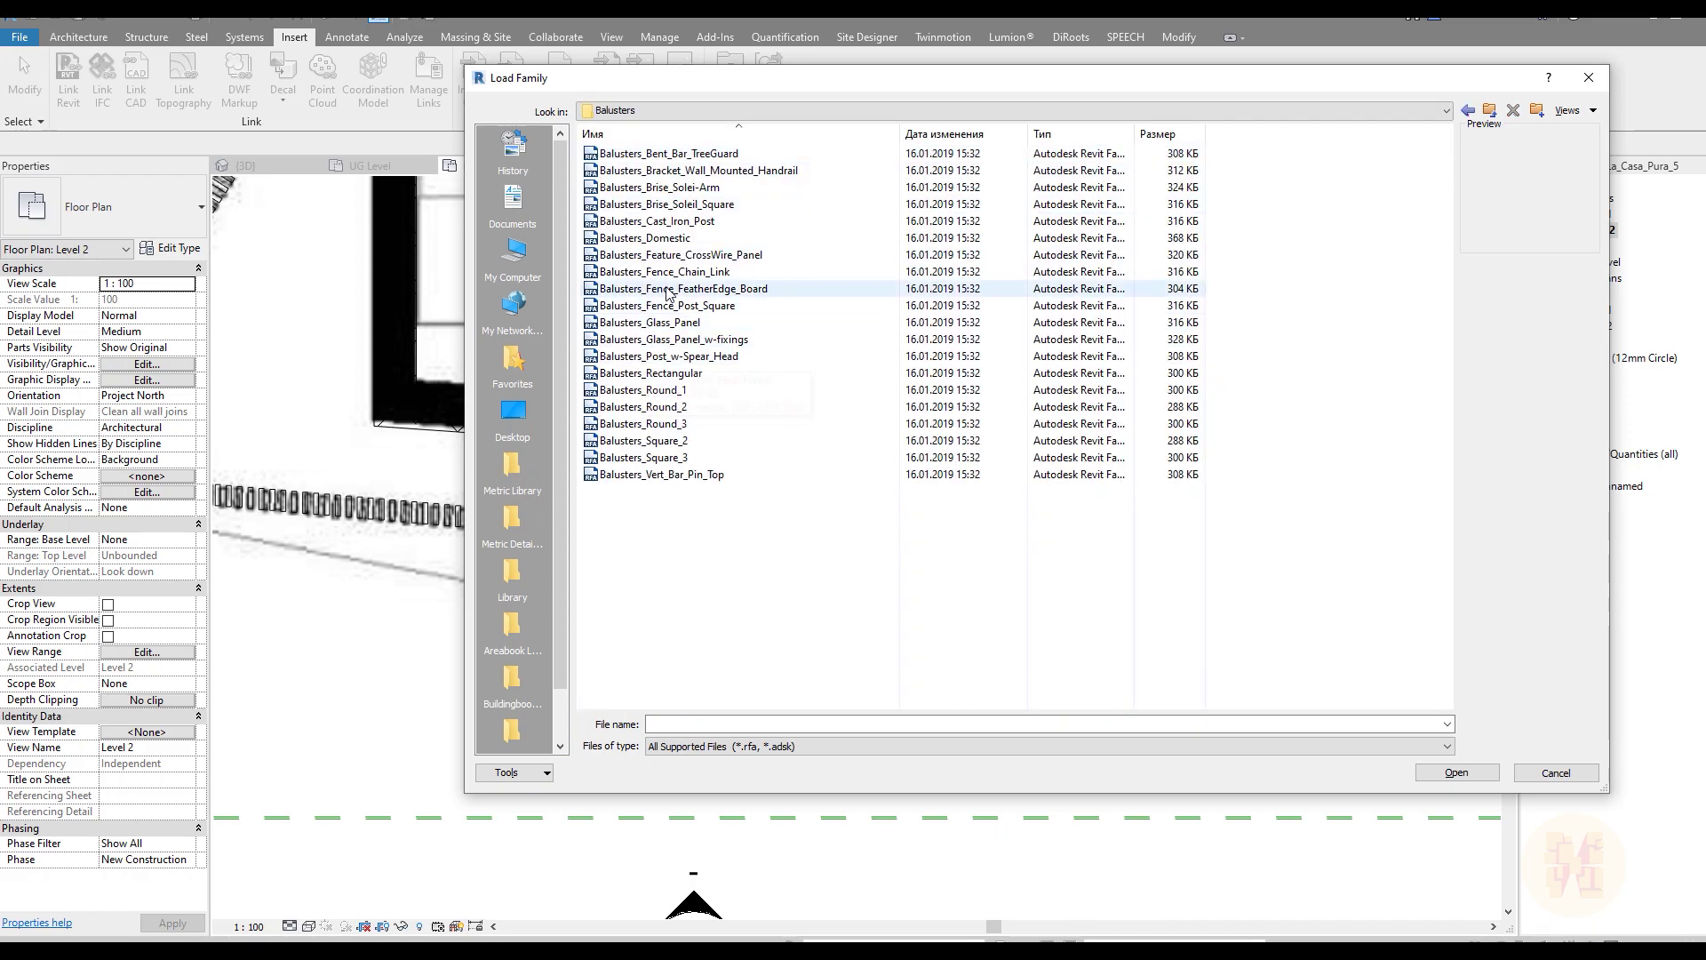
Step: Compare the previews of the fence and glass baluster families and load Balusters_Glass_Panel_w-fixings into the project
left_click(686, 257)
left_click(688, 272)
left_click(690, 288)
left_click(691, 306)
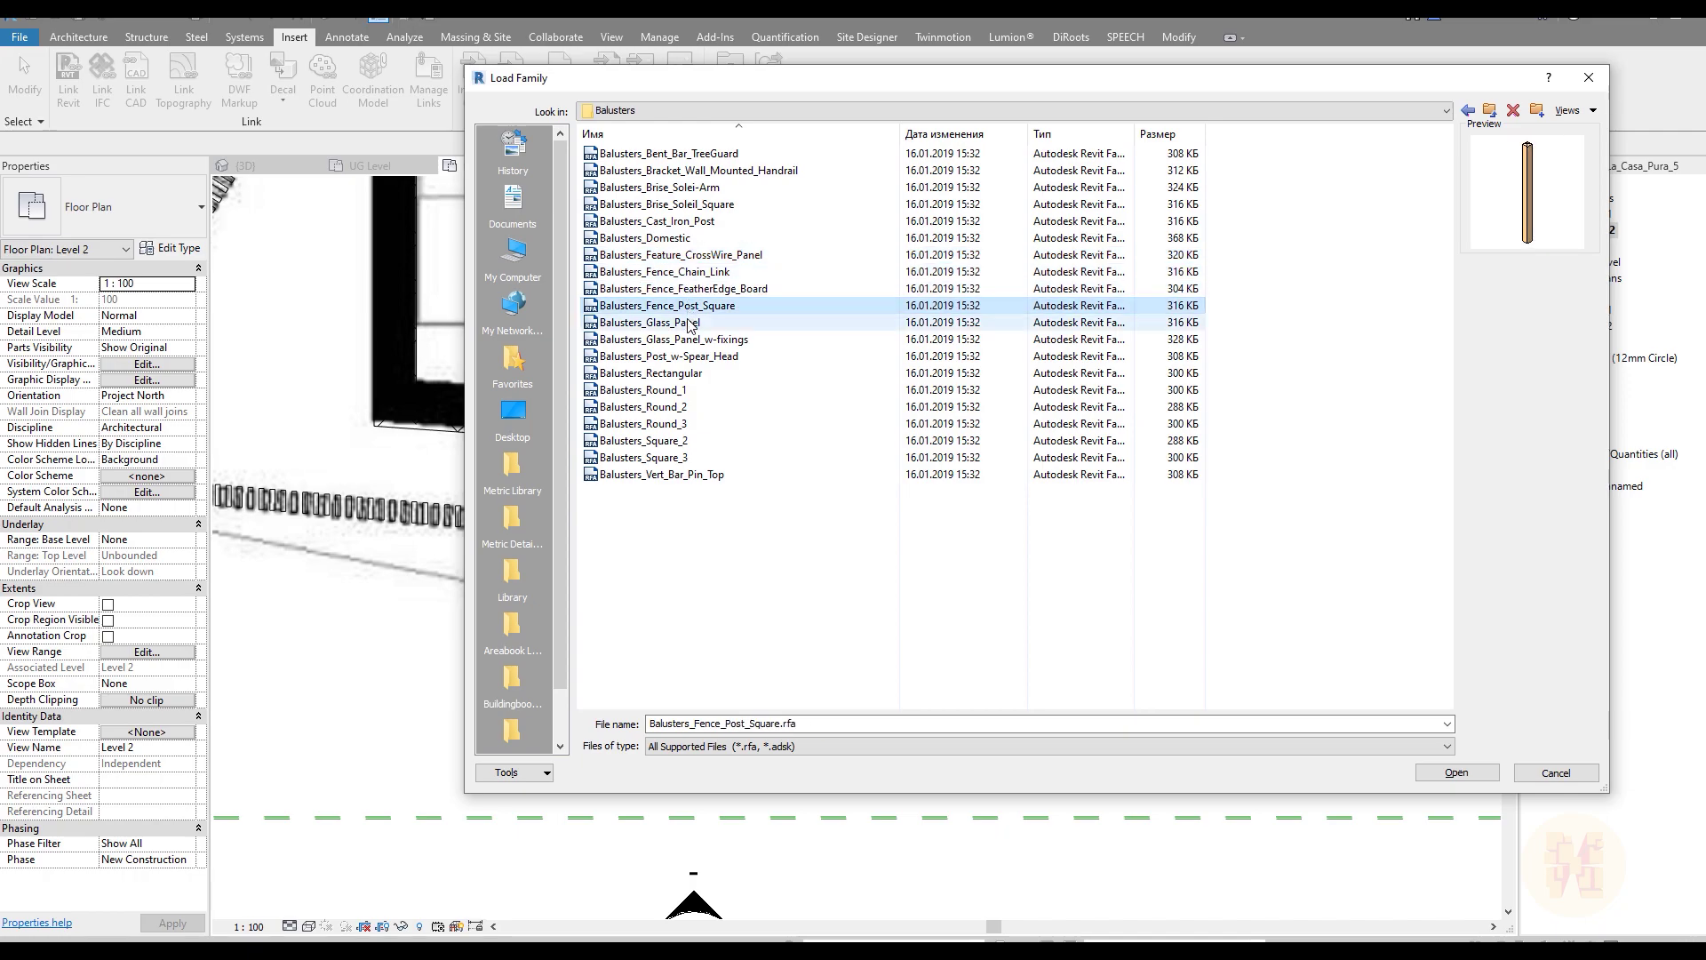
left_click(692, 322)
left_click(722, 340)
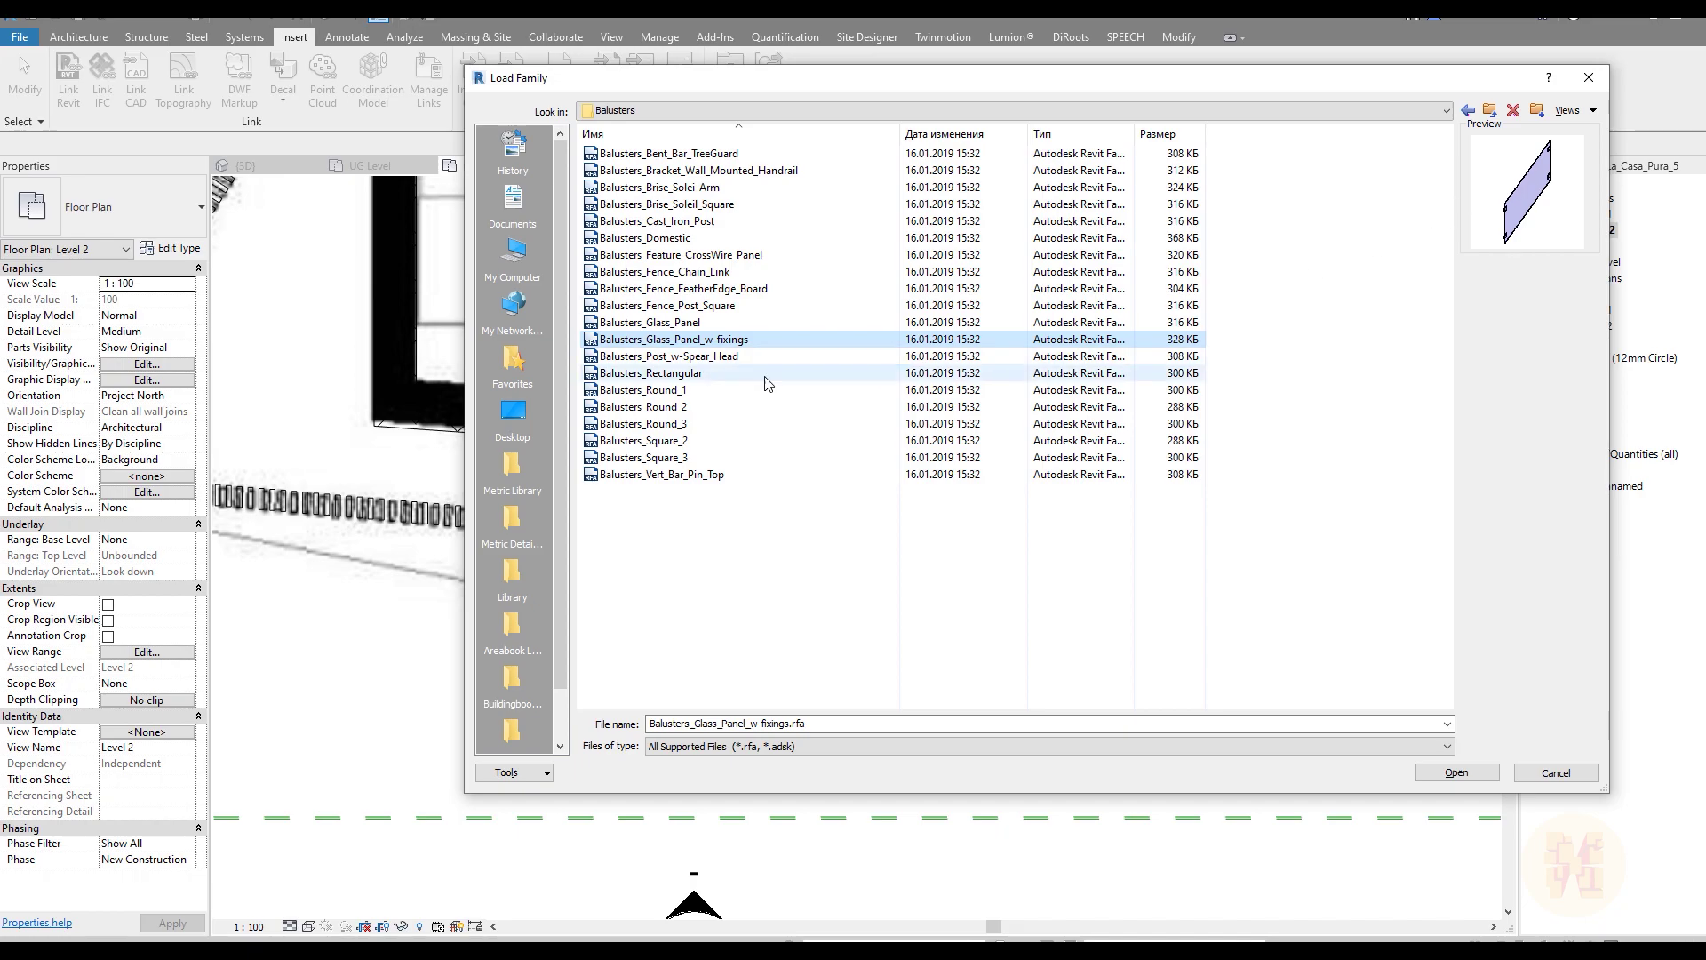
left_click(725, 355)
left_click(699, 323)
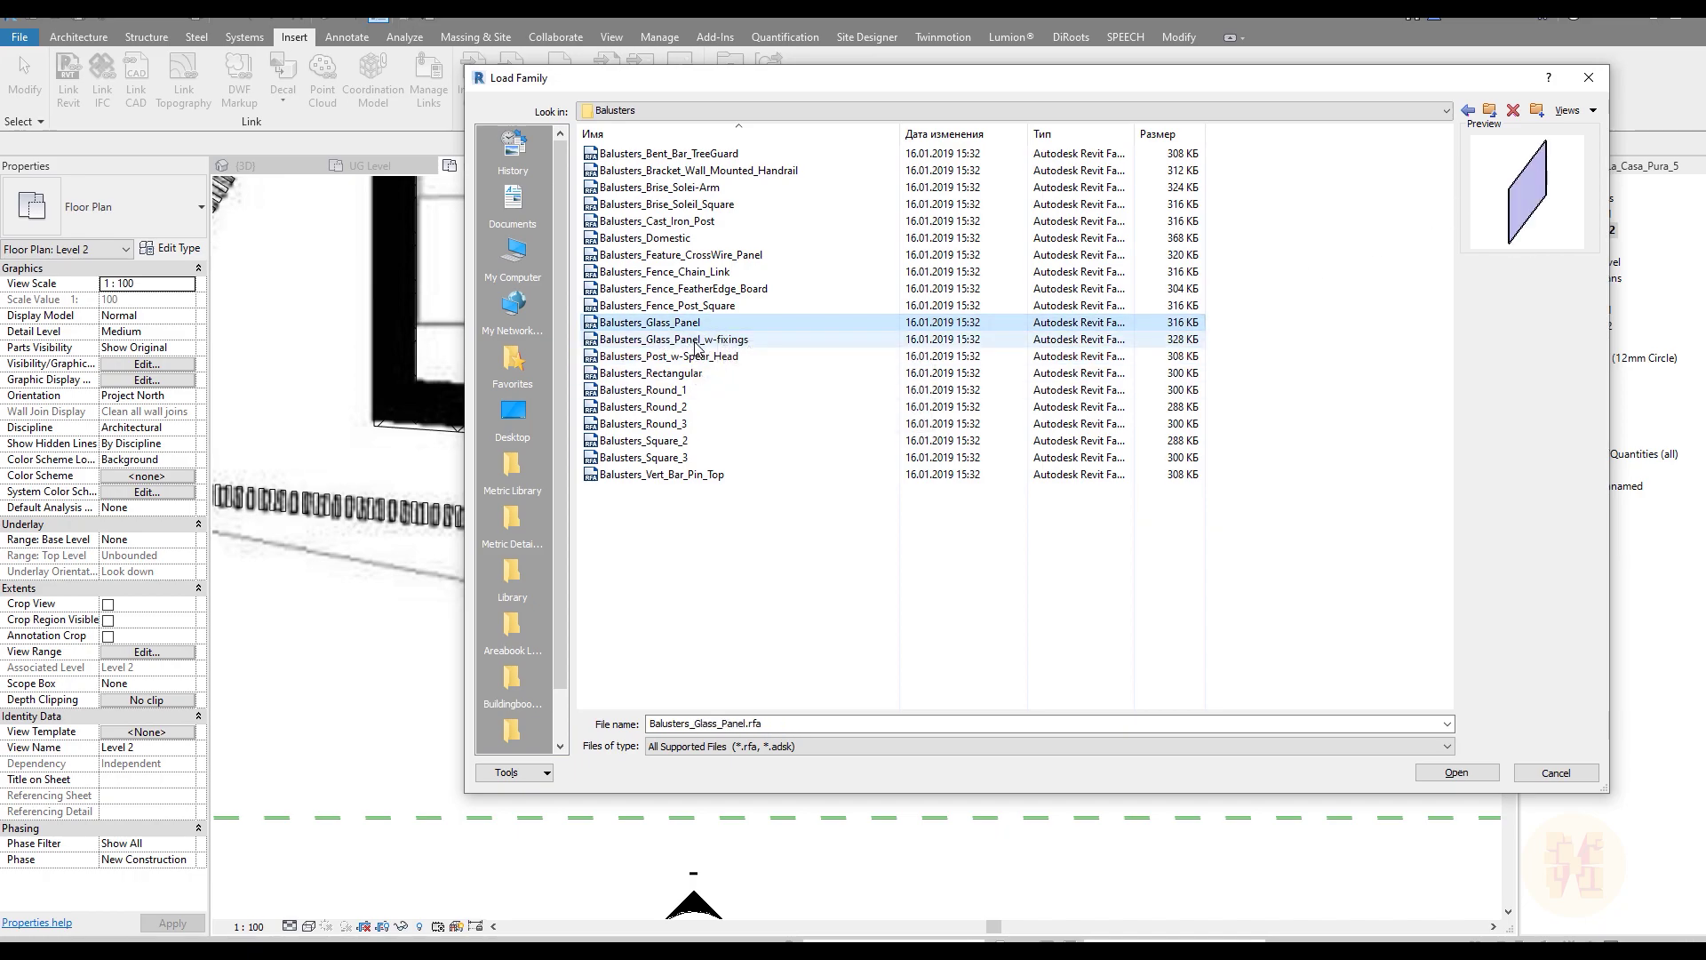
left_click(698, 339)
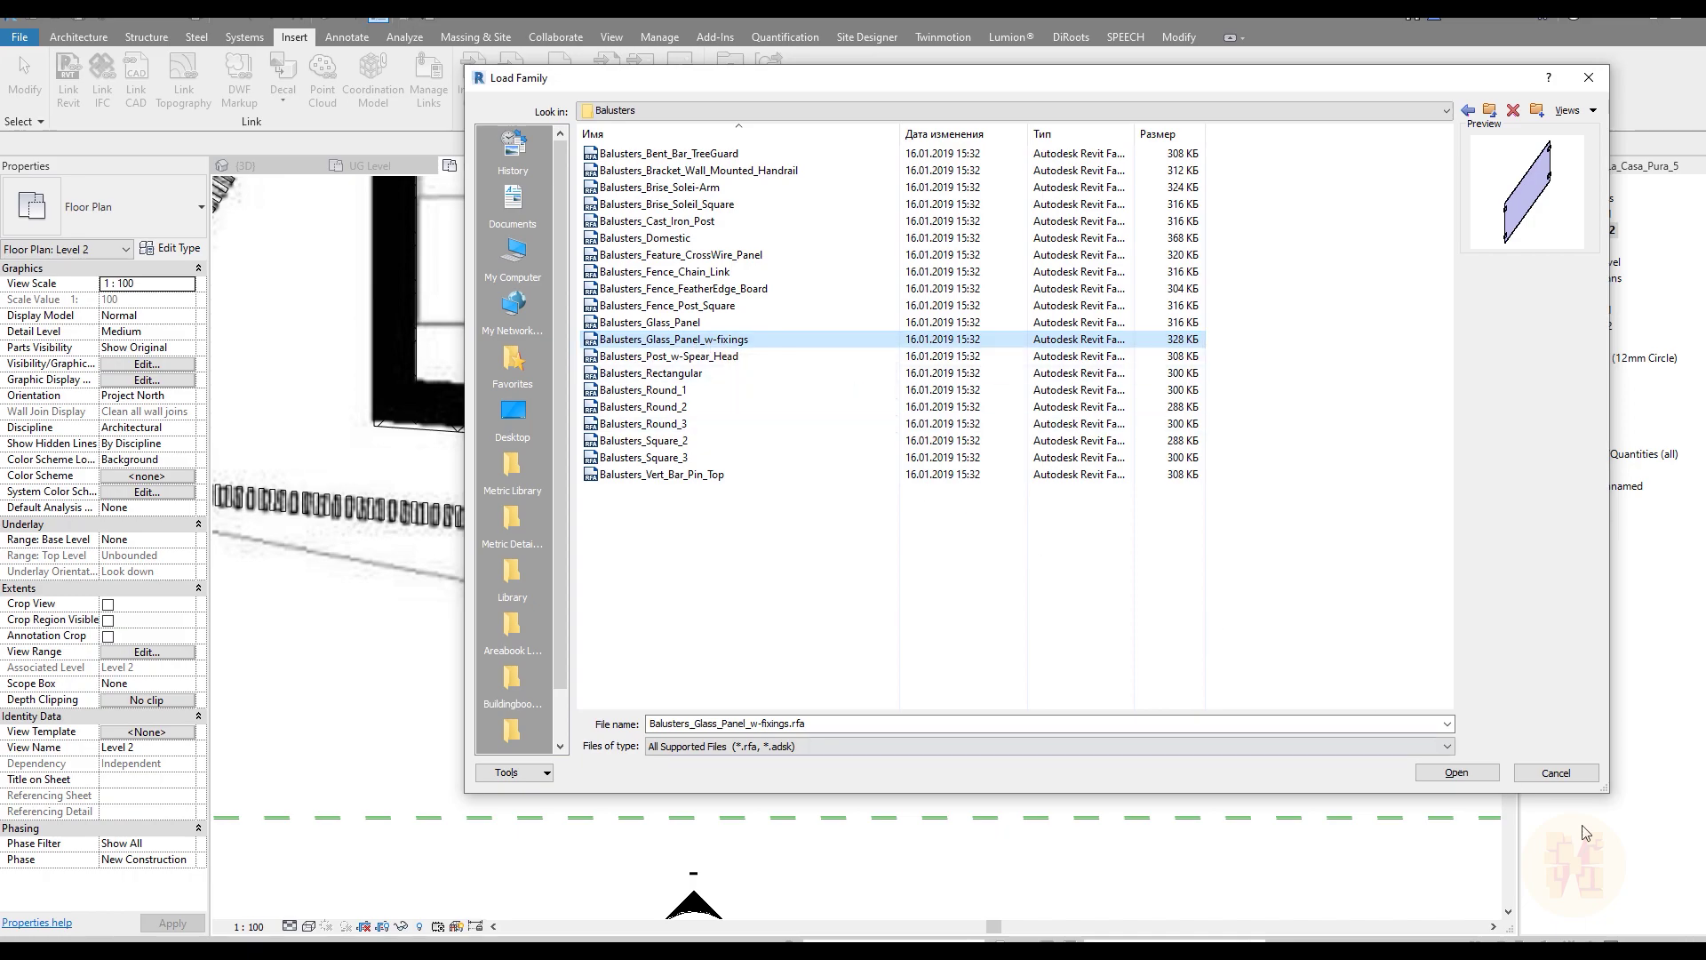
left_click(1456, 772)
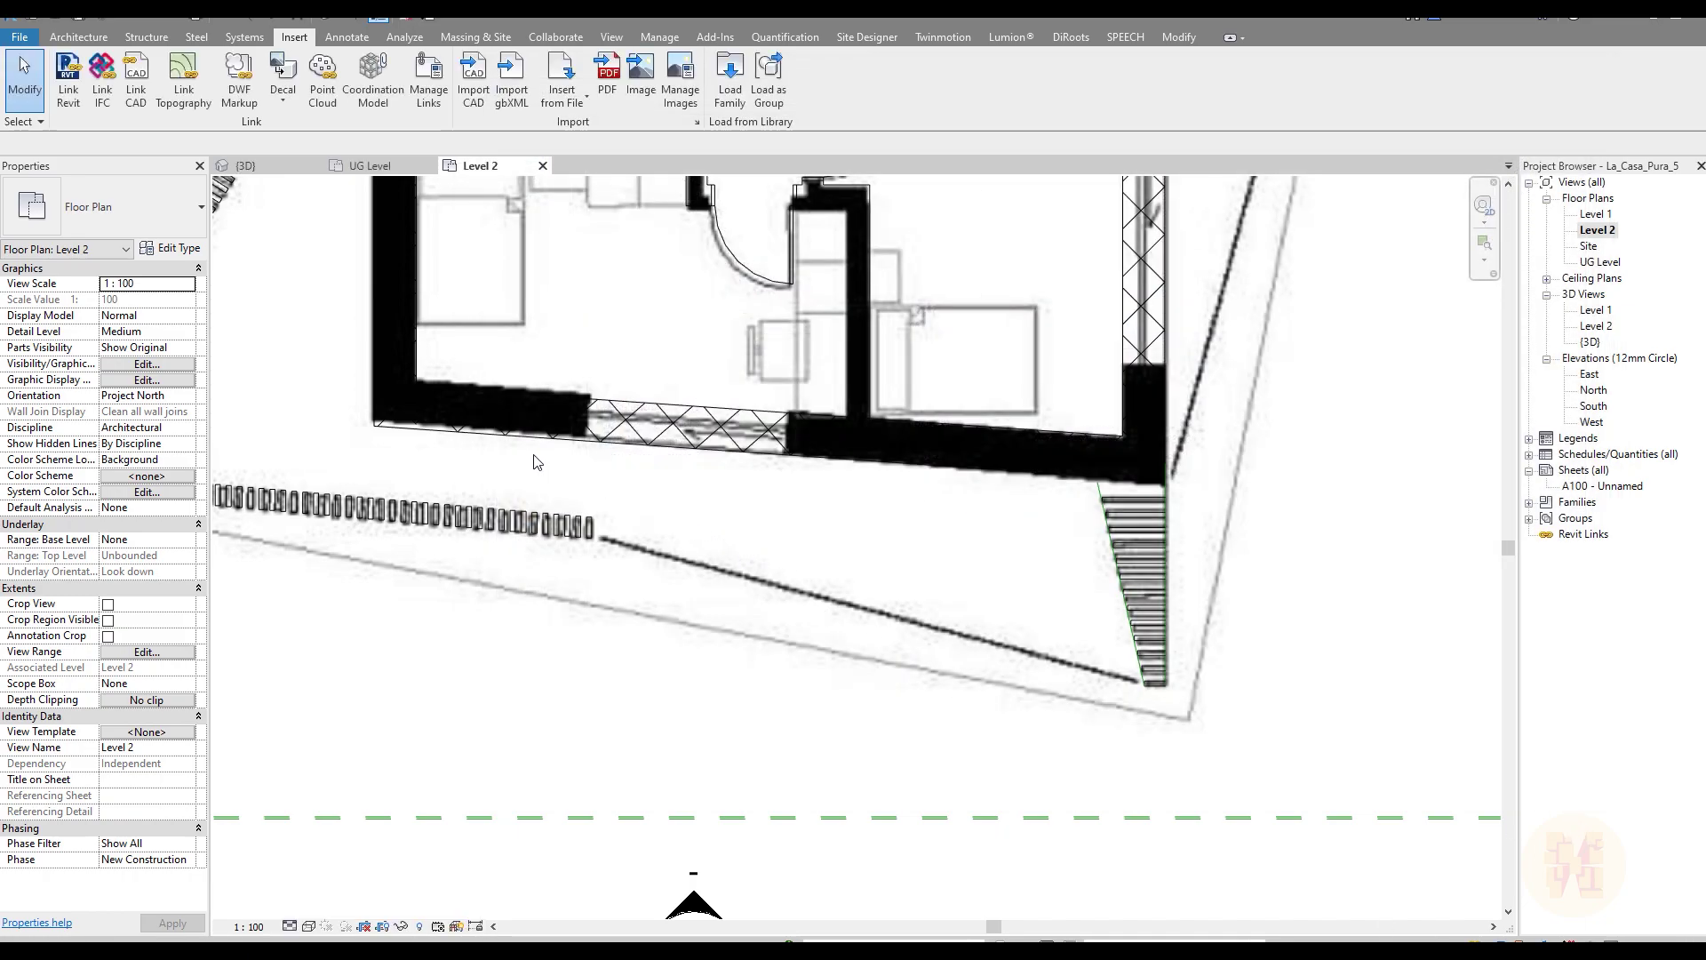
Step: Start a railing path sketch on Level 2 and duplicate the 1100mm railing type as "1100mm Glass Panel", with the type preview shown
left_click(78, 36)
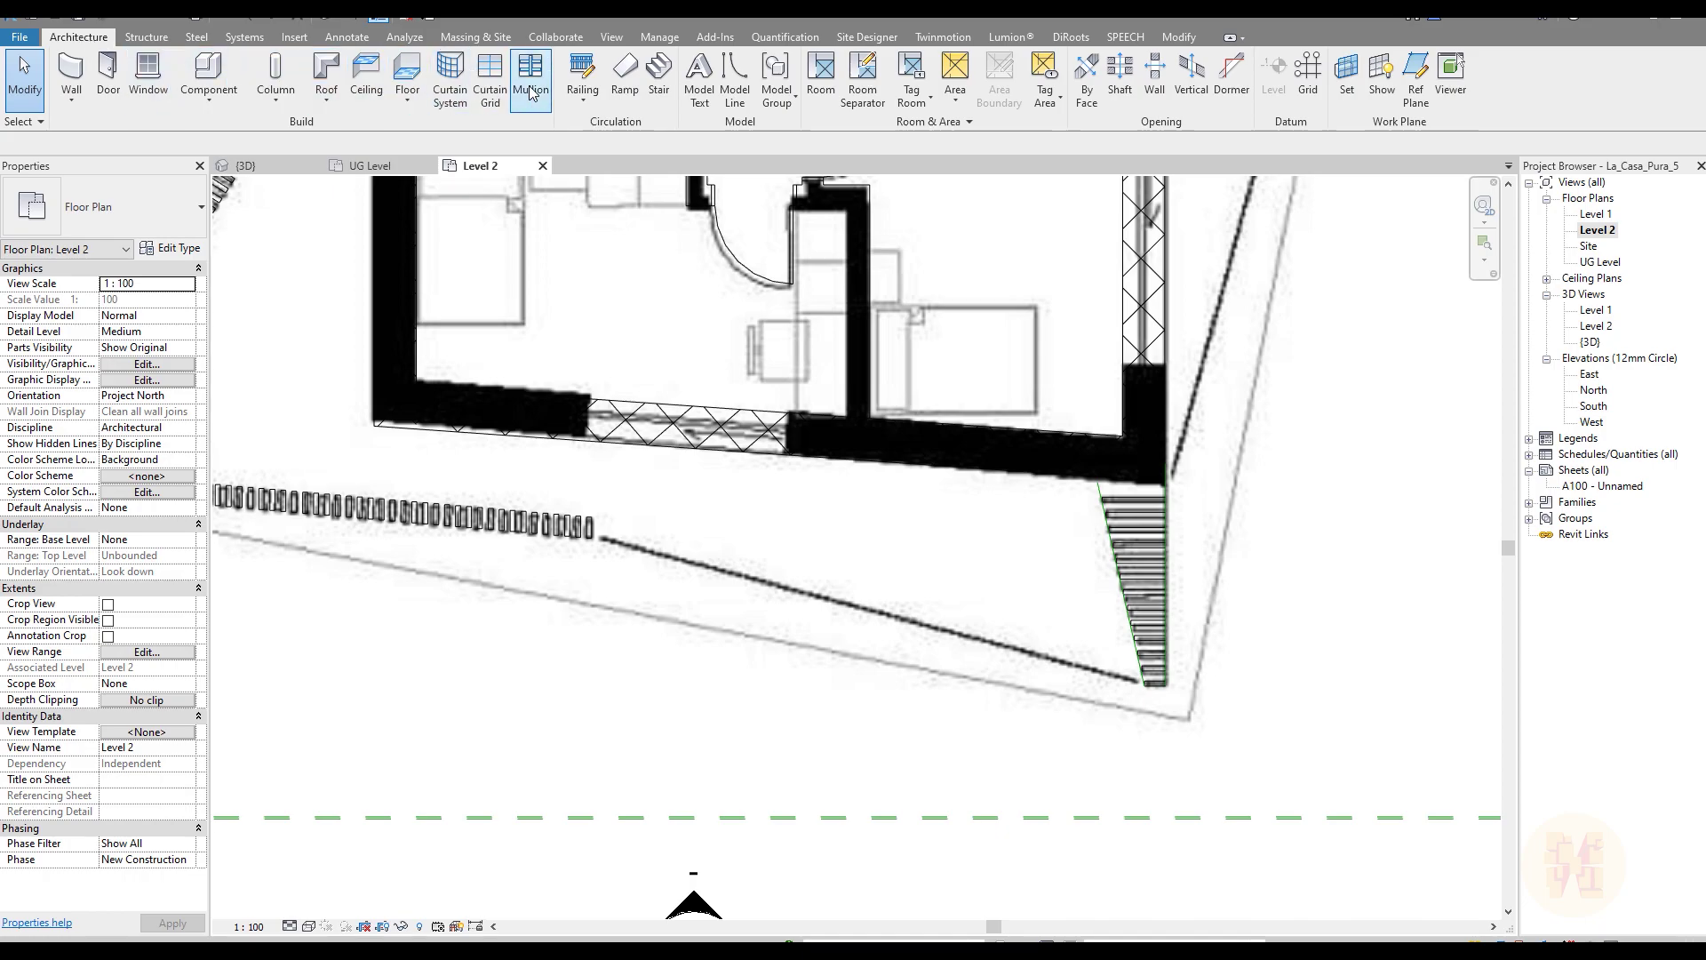
left_click(583, 98)
left_click(639, 126)
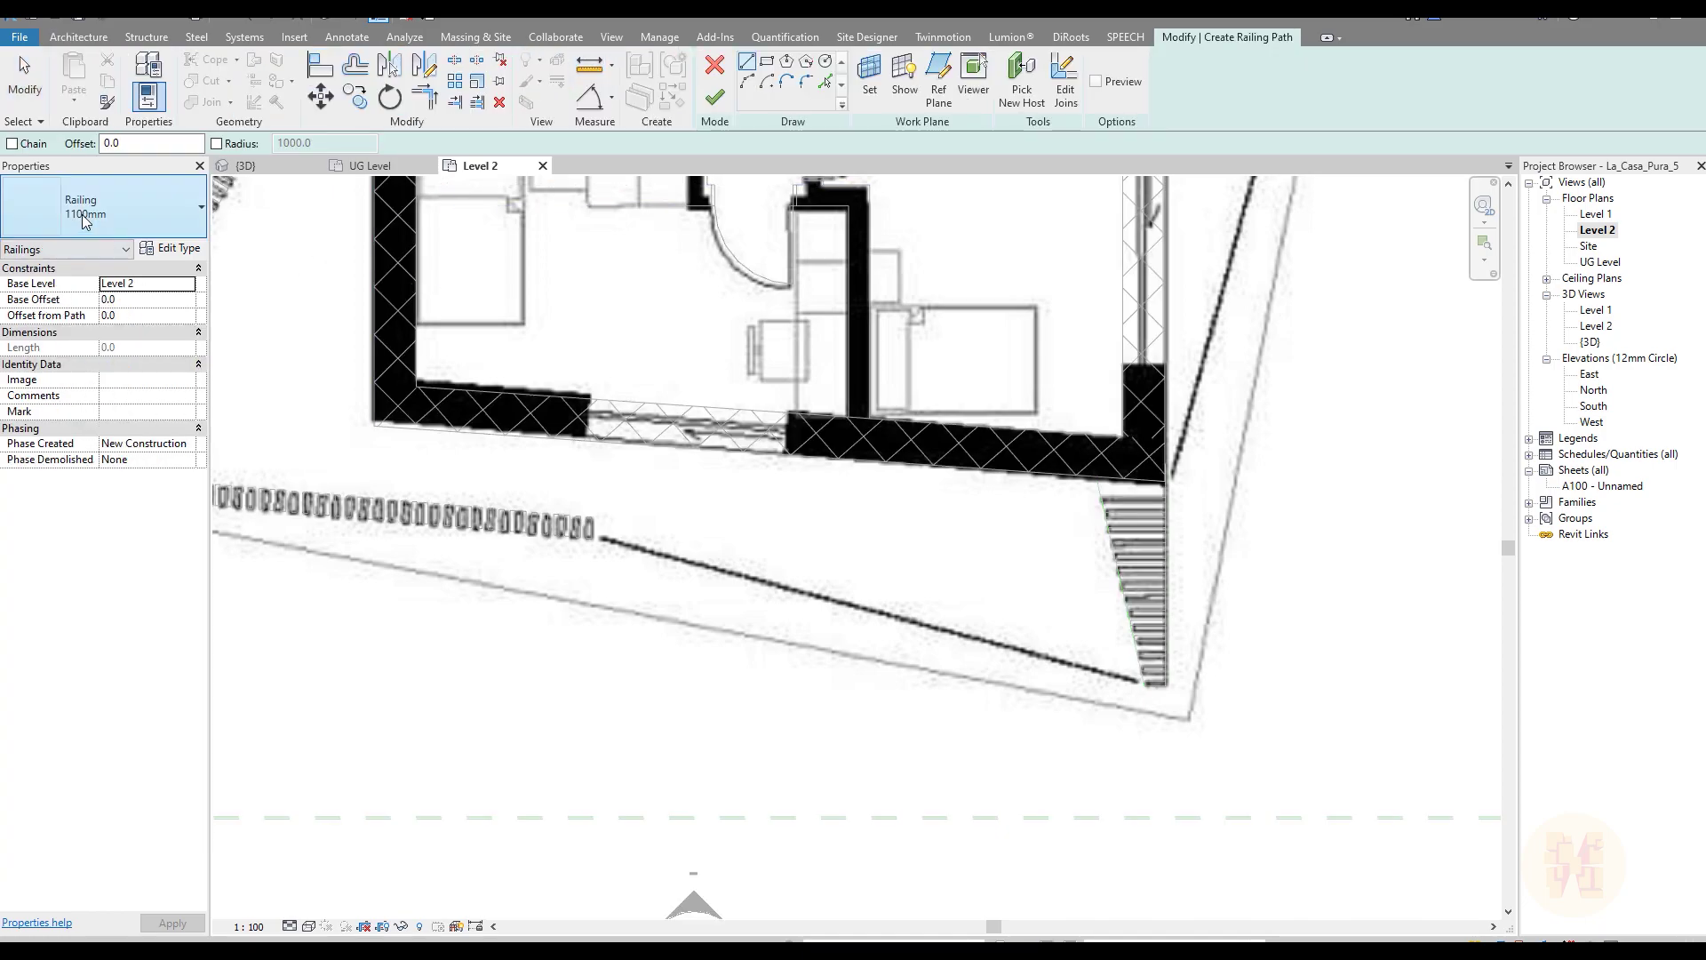
left_click(171, 247)
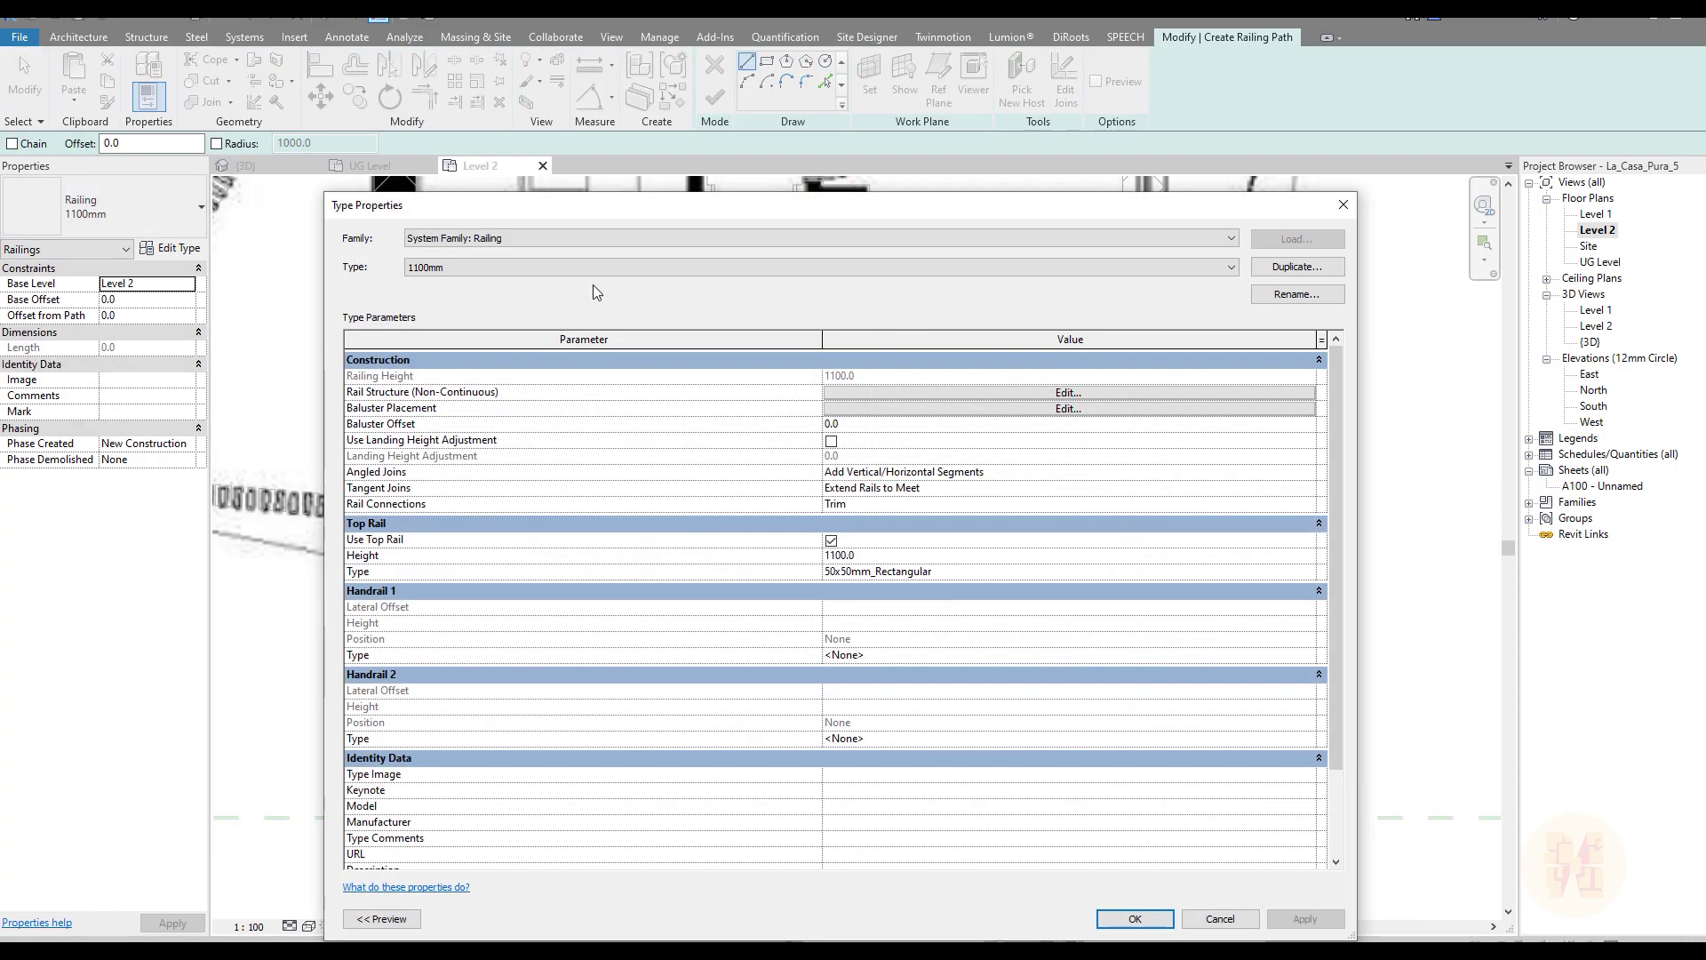
left_click_drag(578, 205, 953, 84)
left_click(756, 798)
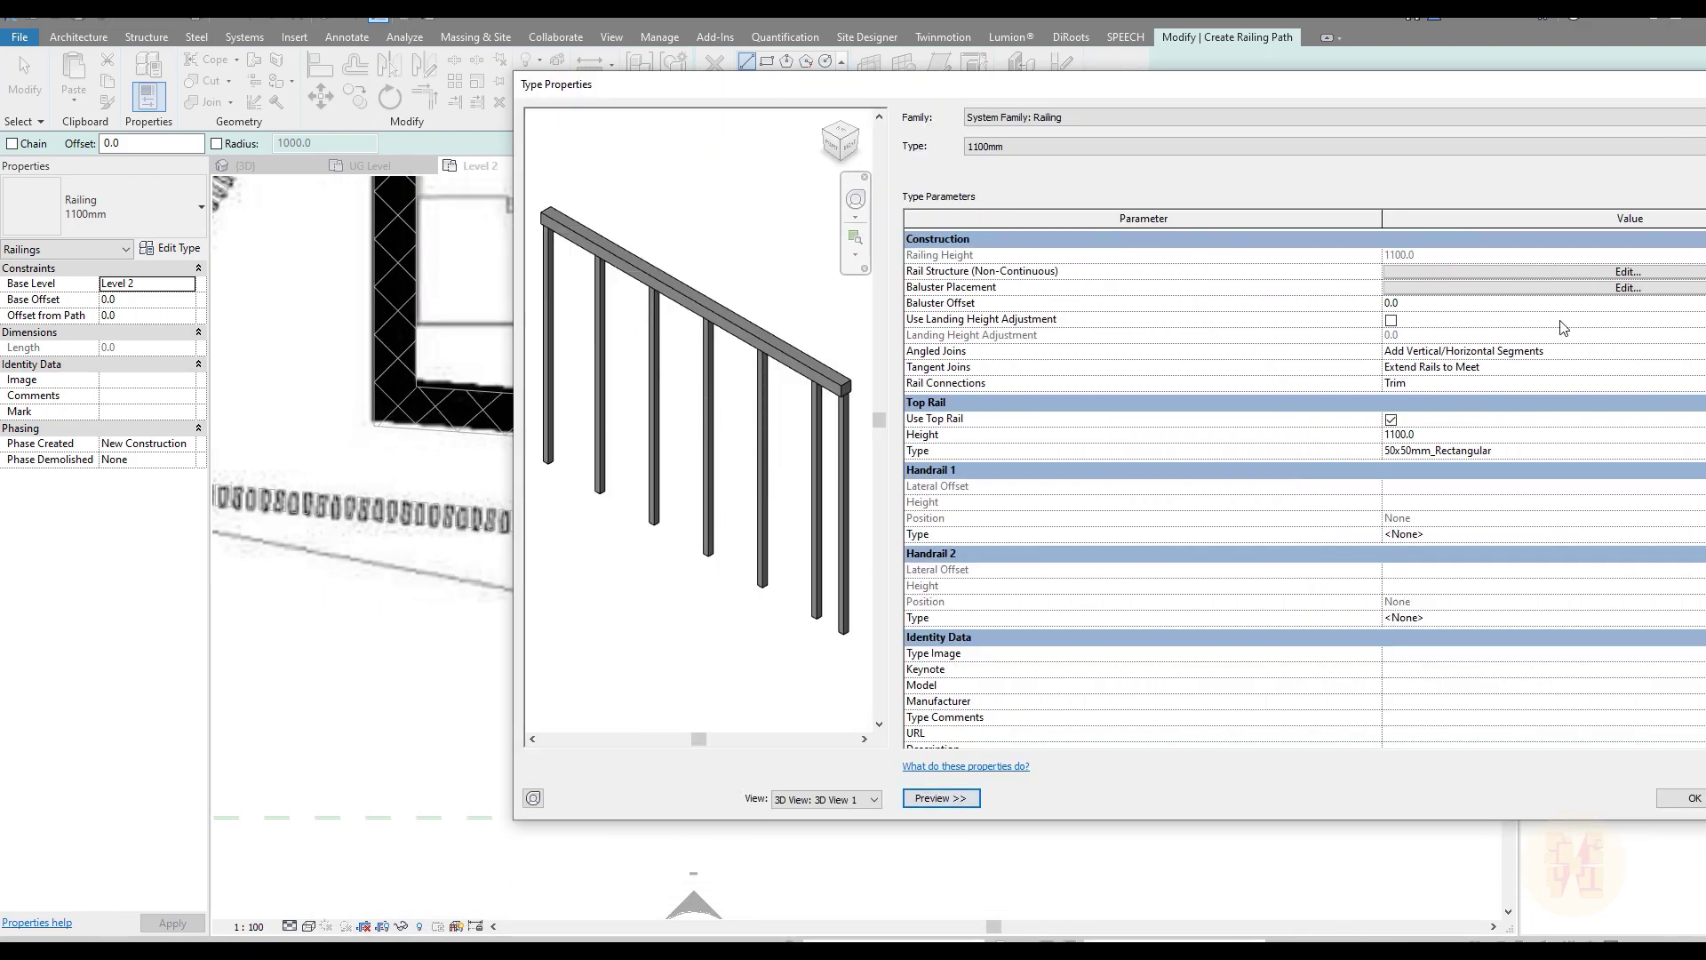
left_click(1701, 146)
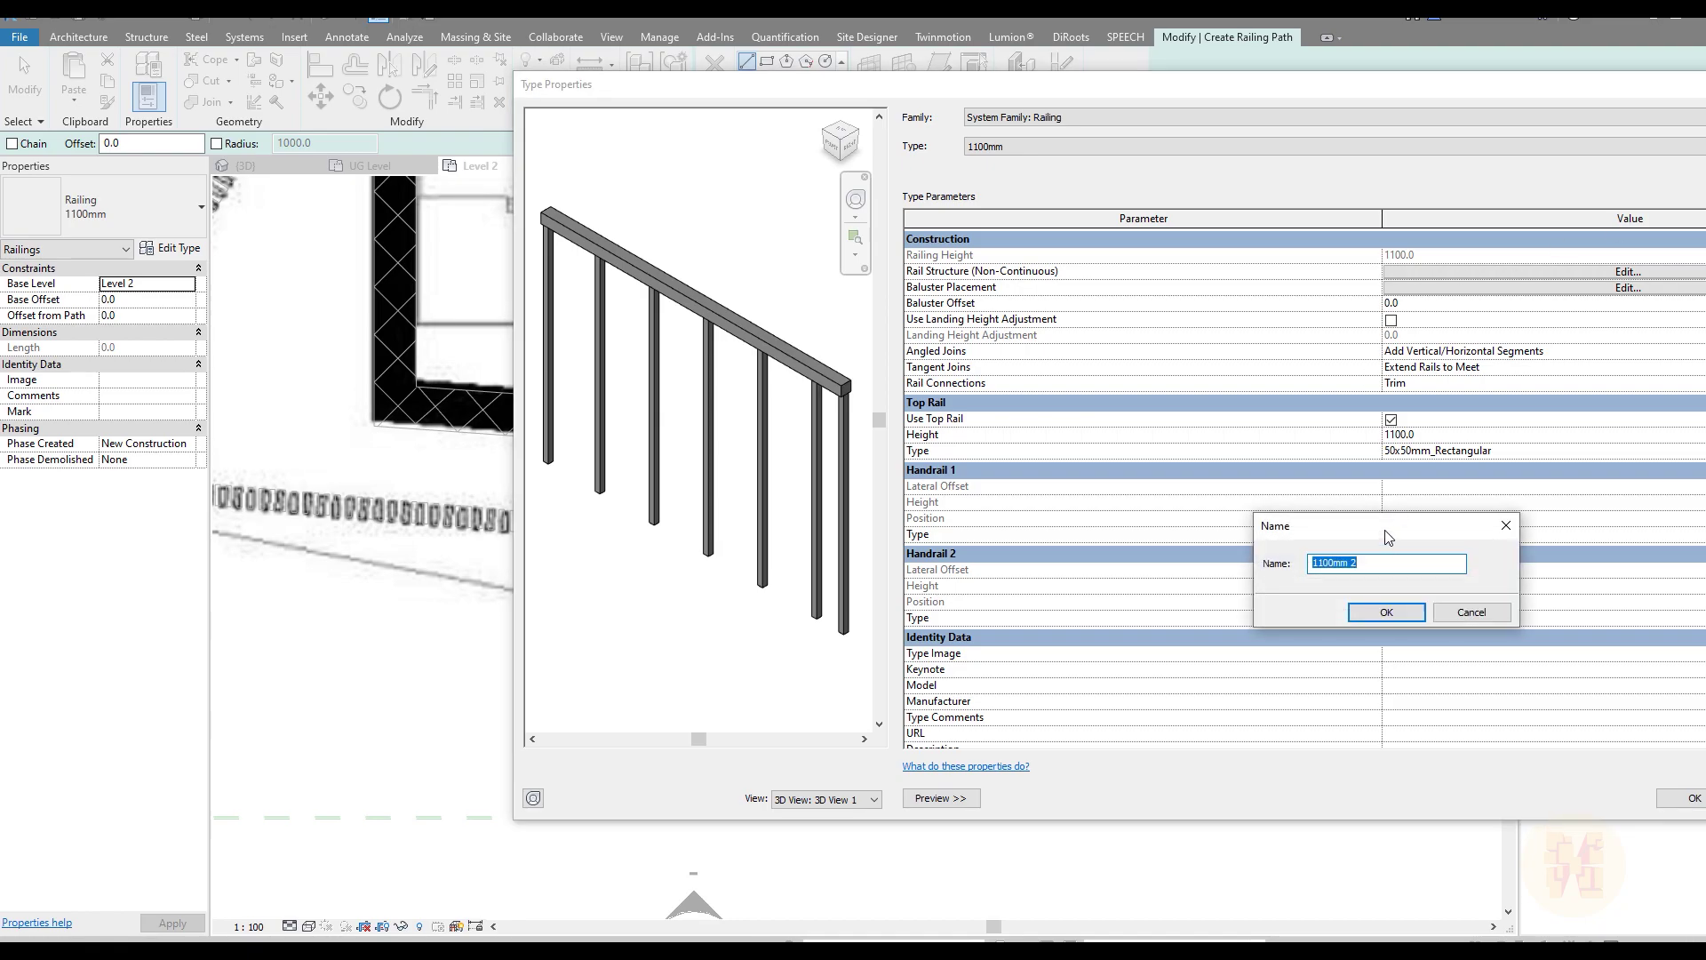
key("End")
key("Return")
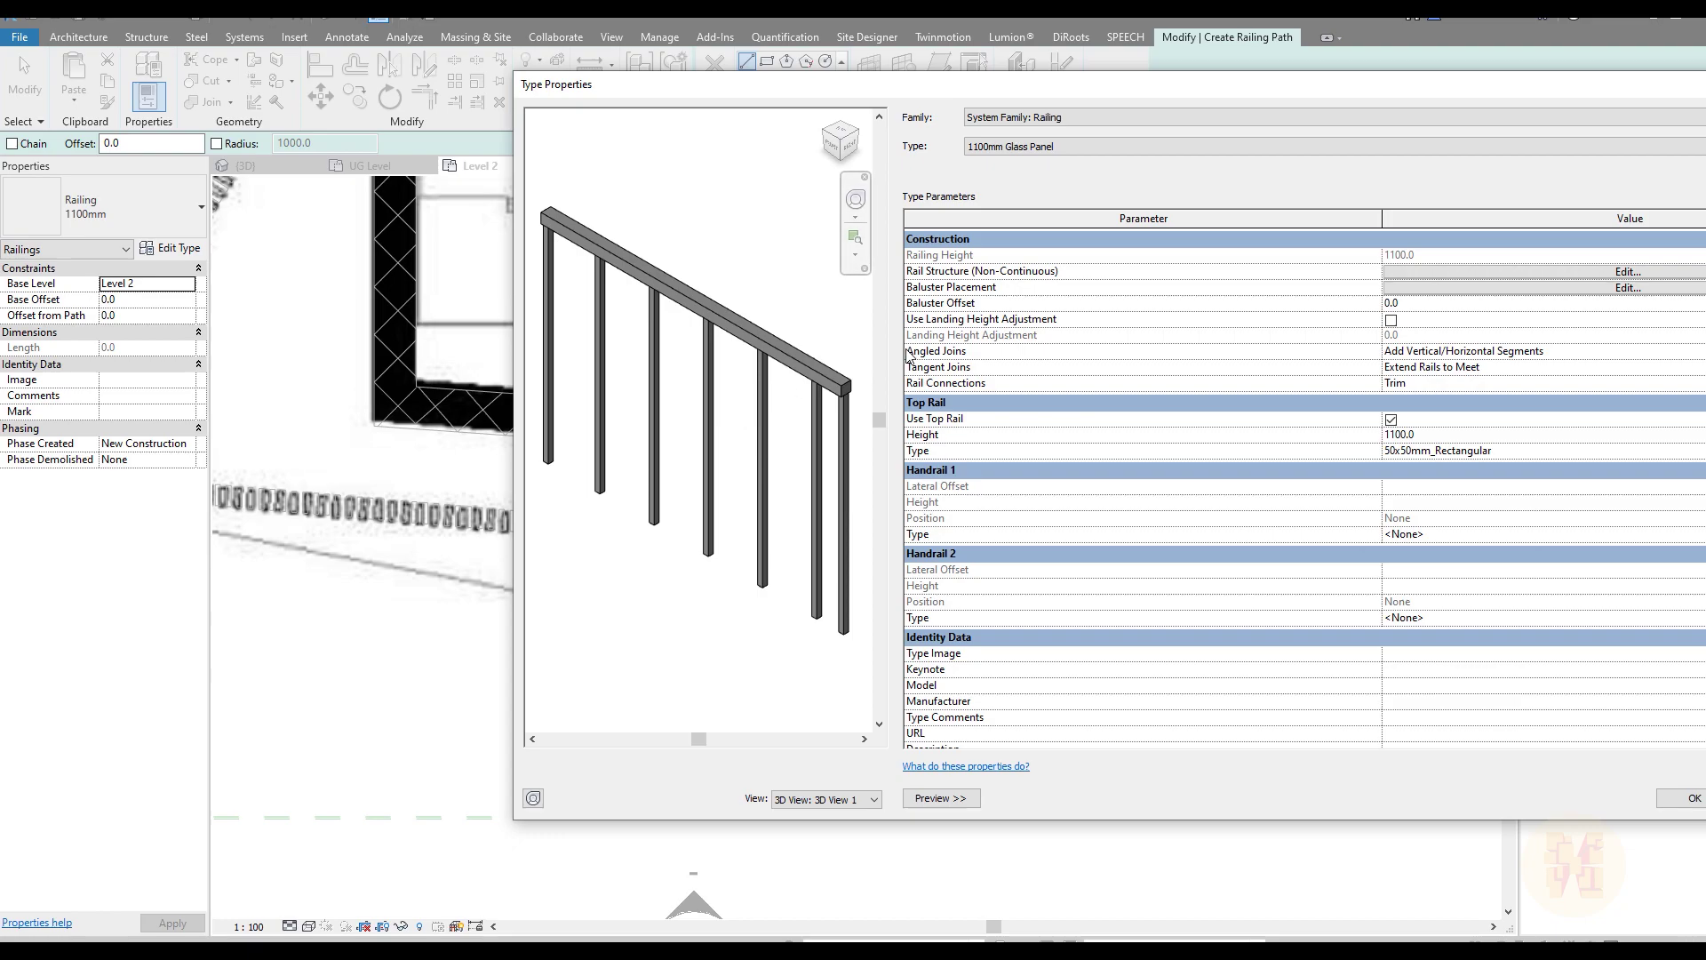
Step: Set the regular baluster's family to Balusters_Glass_Panel_w-fixings : 1000mm_Width in the 1100mm Glass Panel type's baluster placement
left_click(1480, 288)
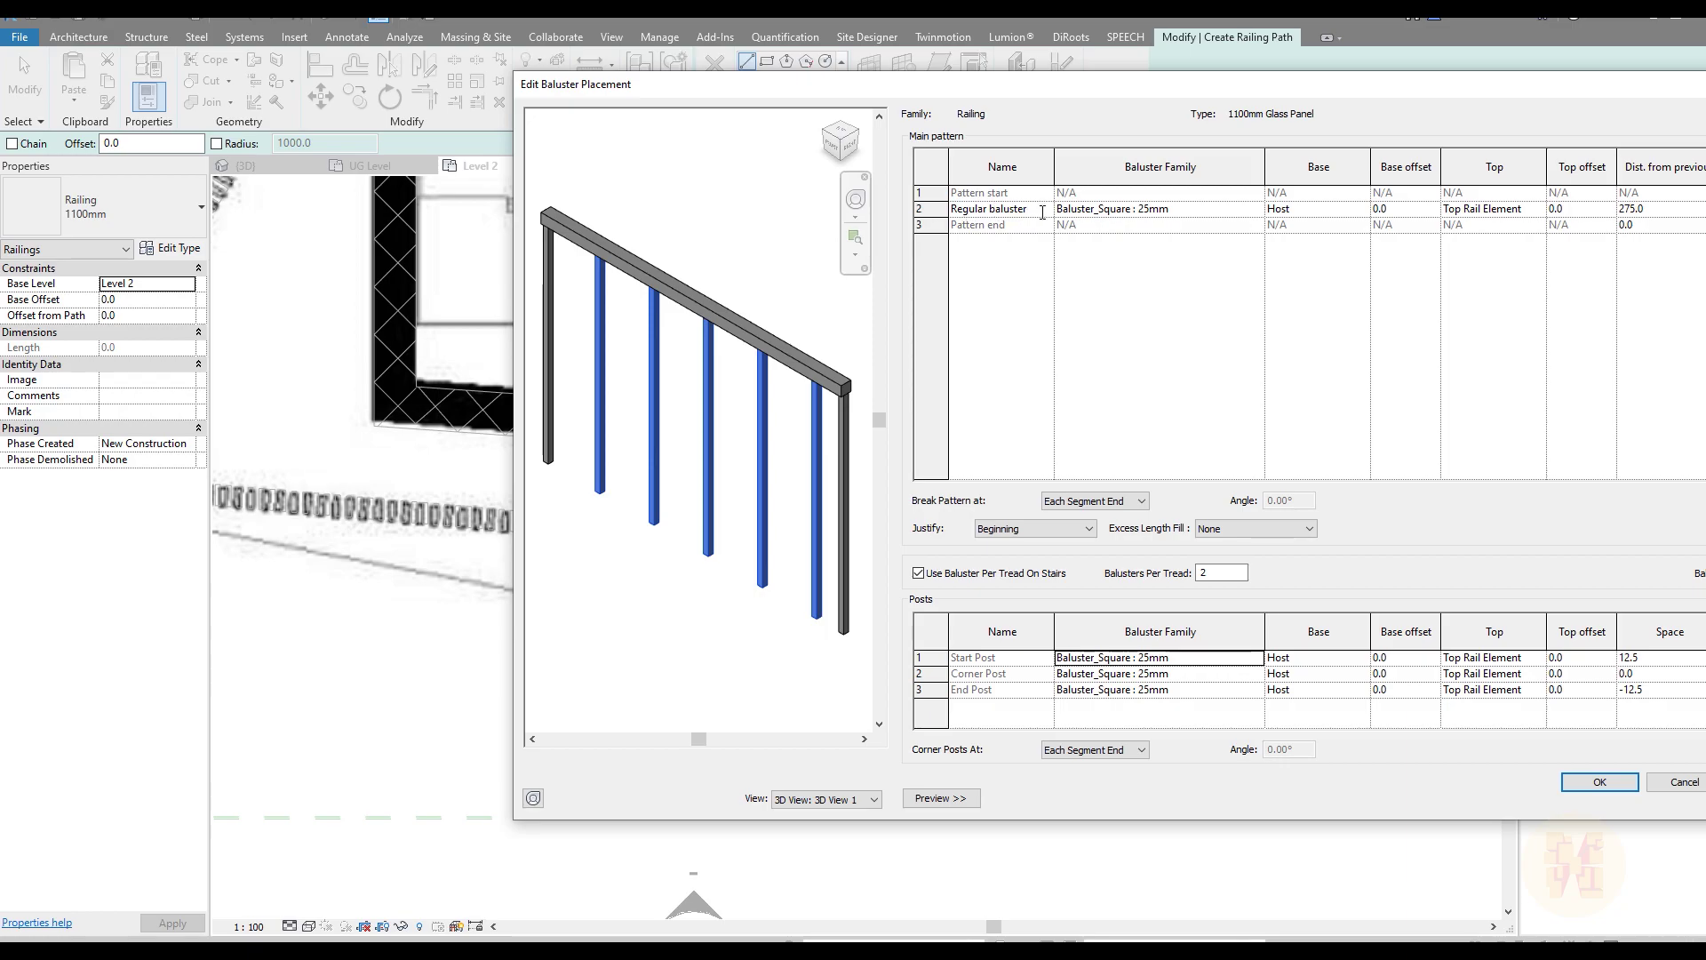
left_click(1258, 210)
scroll(1262, 259, "down", 1)
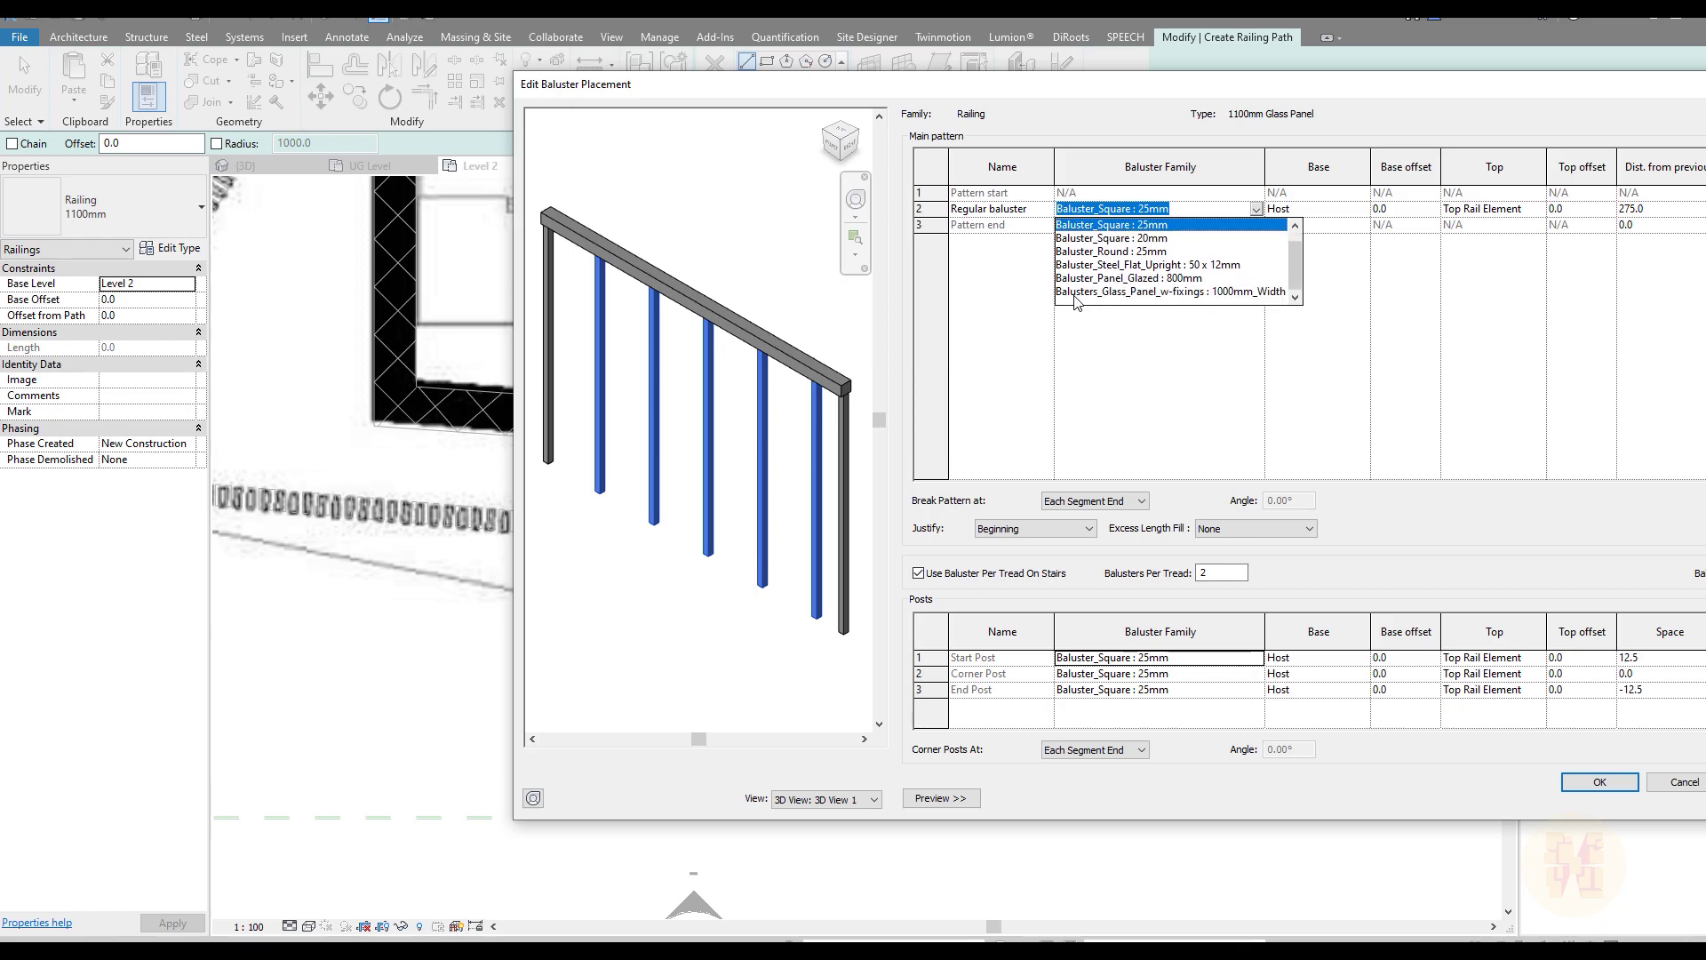
left_click(1188, 294)
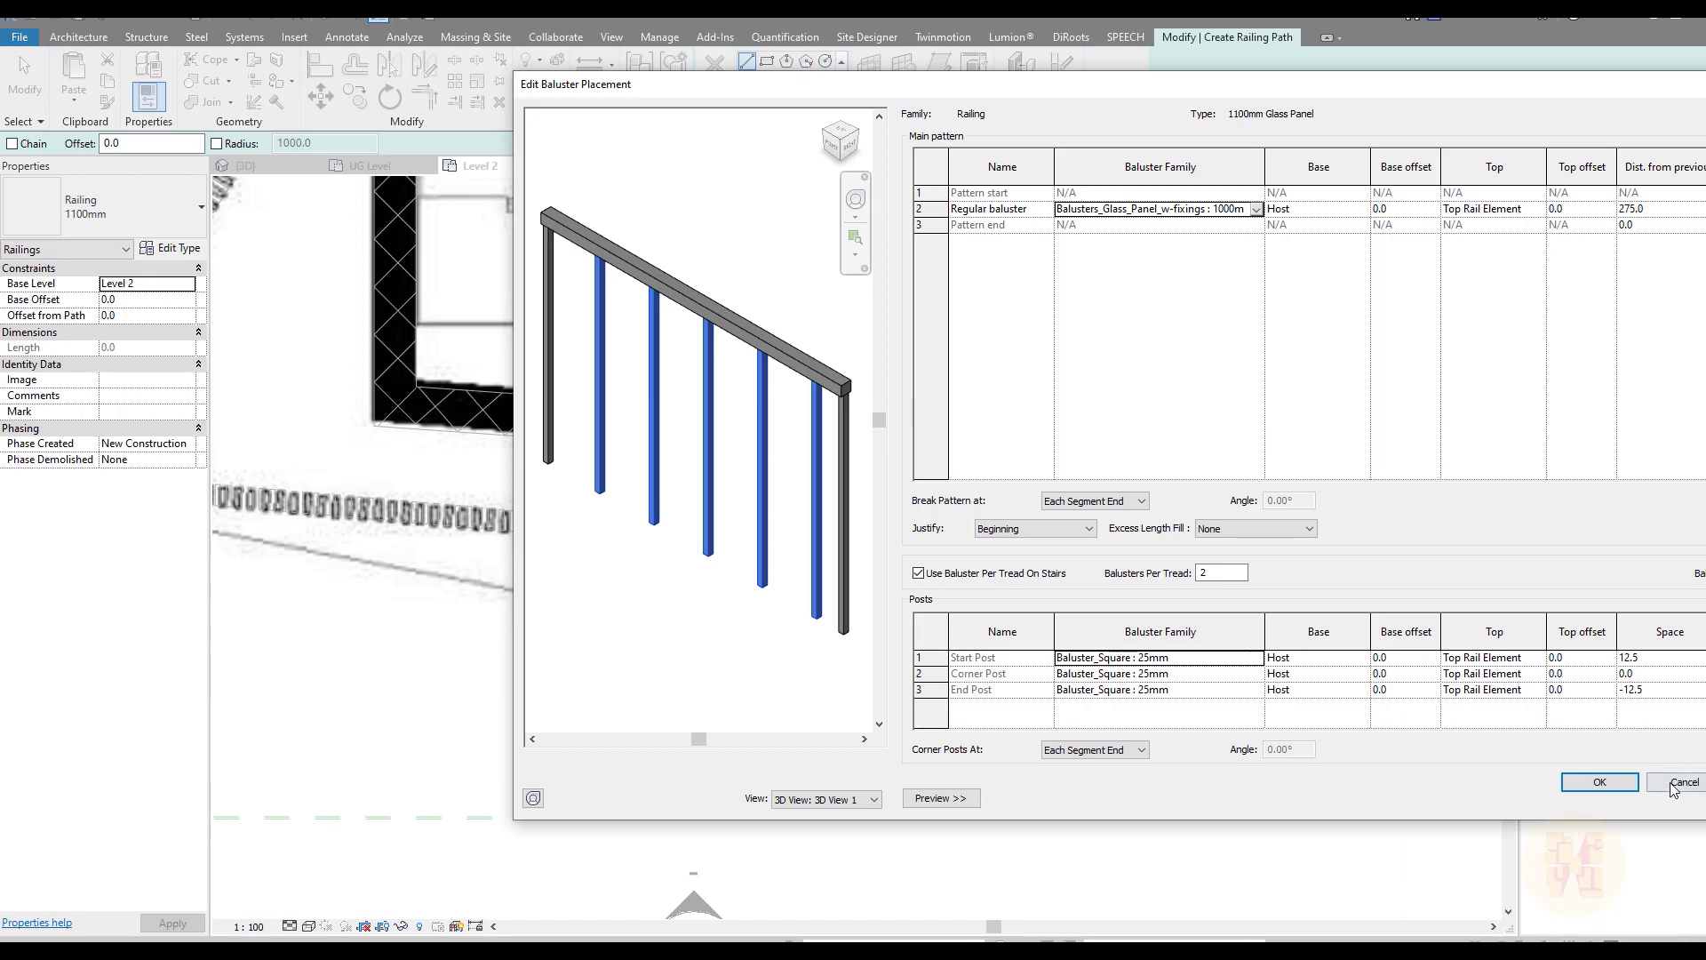
left_click(1599, 782)
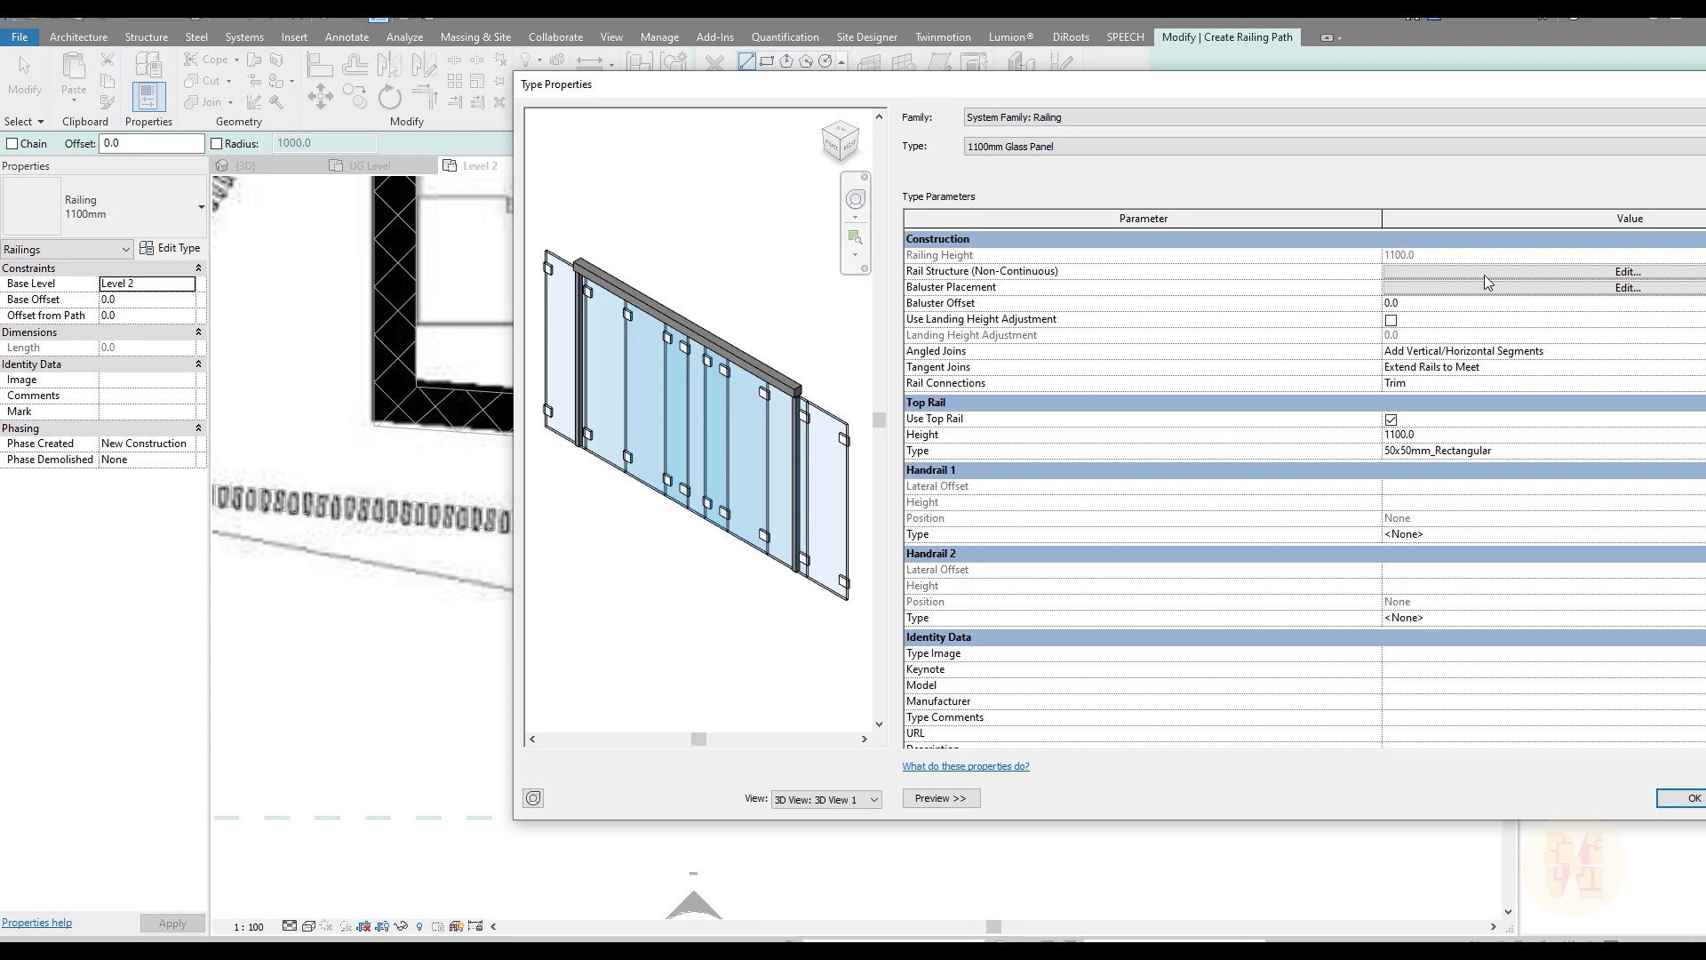
Step: Set the regular baluster's distance from previous to 1000 mm in the 1100mm Glass Panel type's baluster placement
left_click(1549, 271)
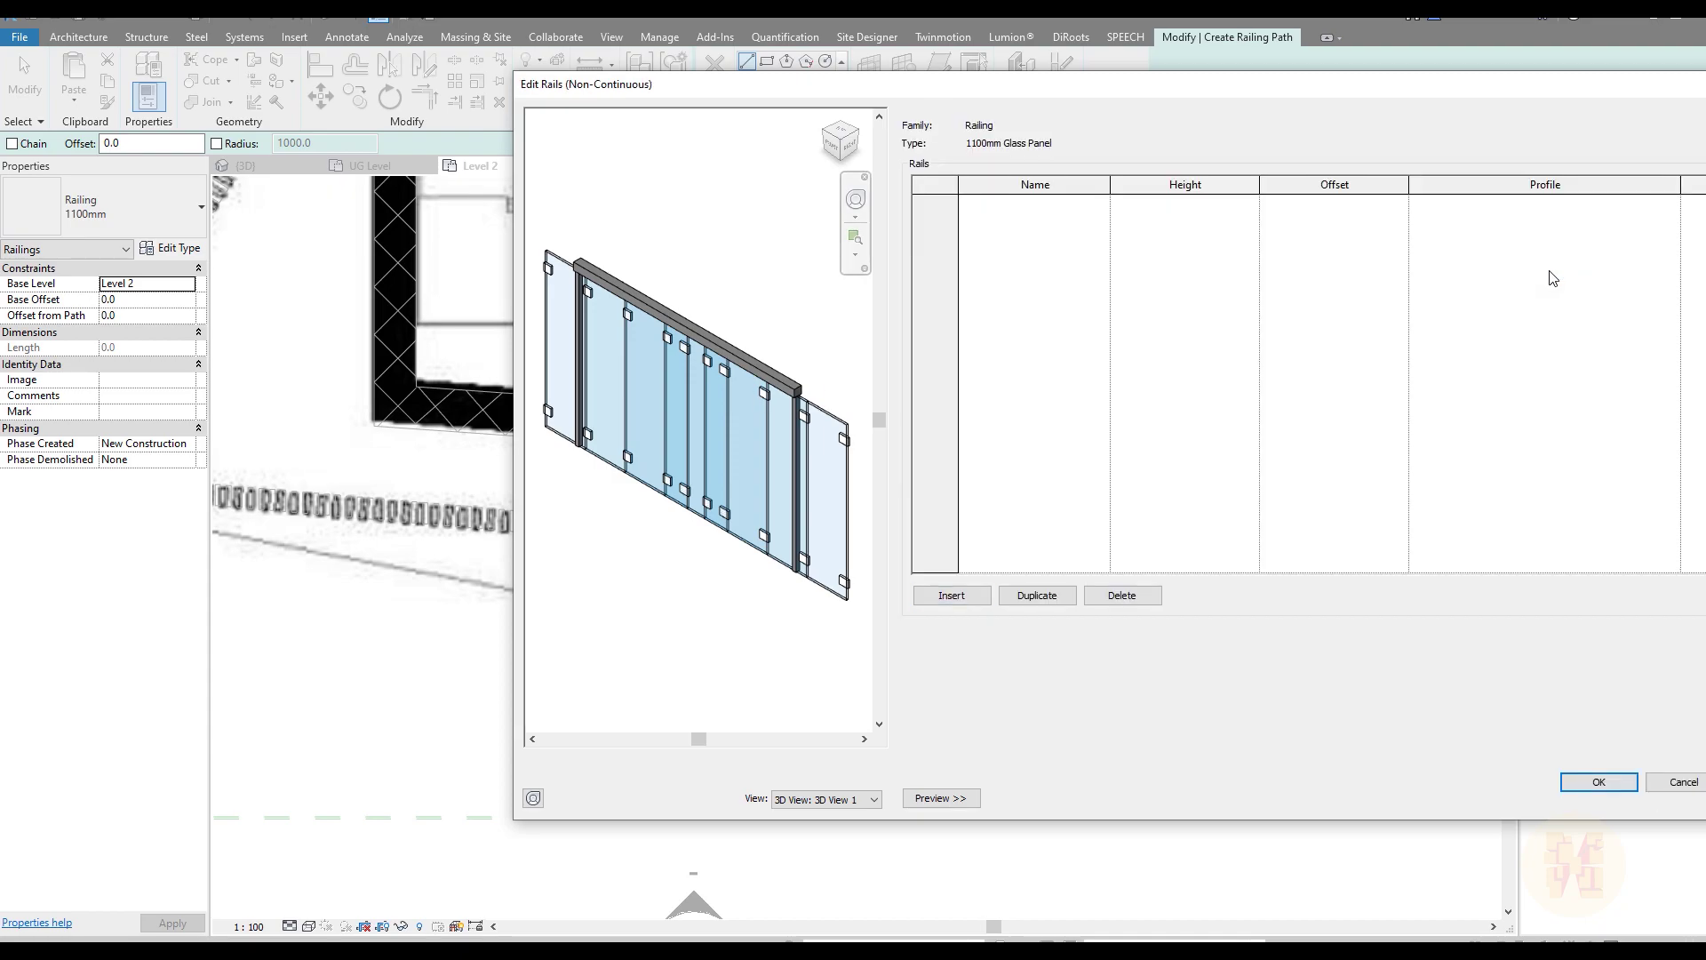
left_click(1681, 782)
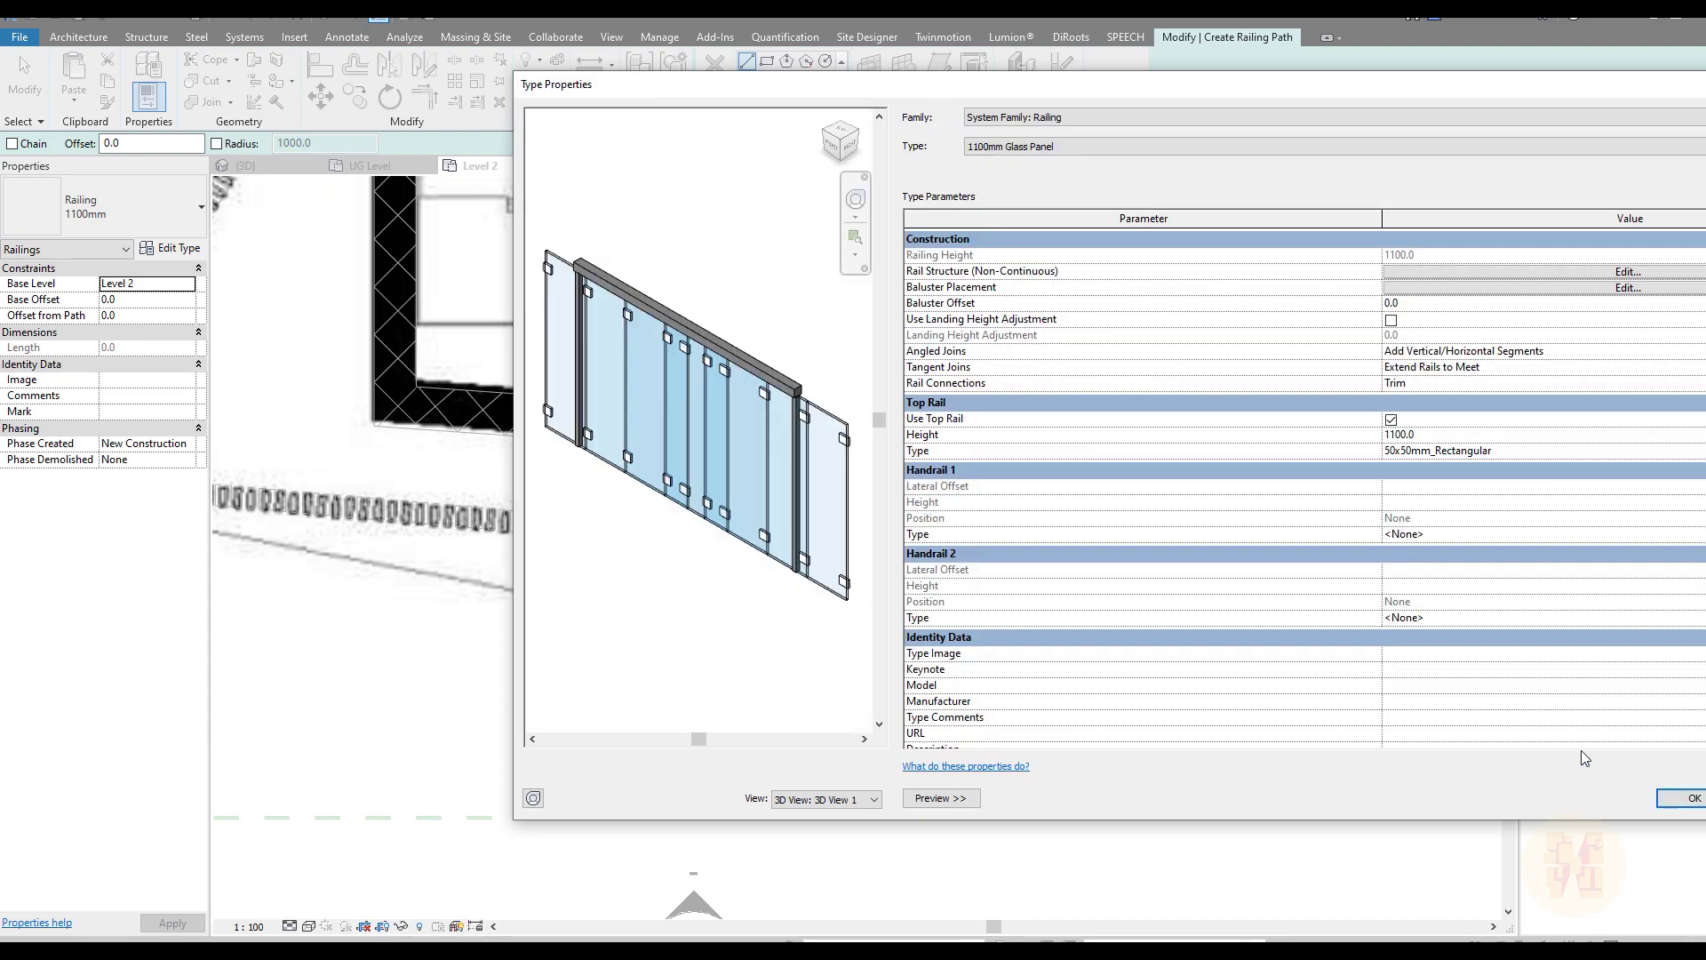
left_click(1495, 287)
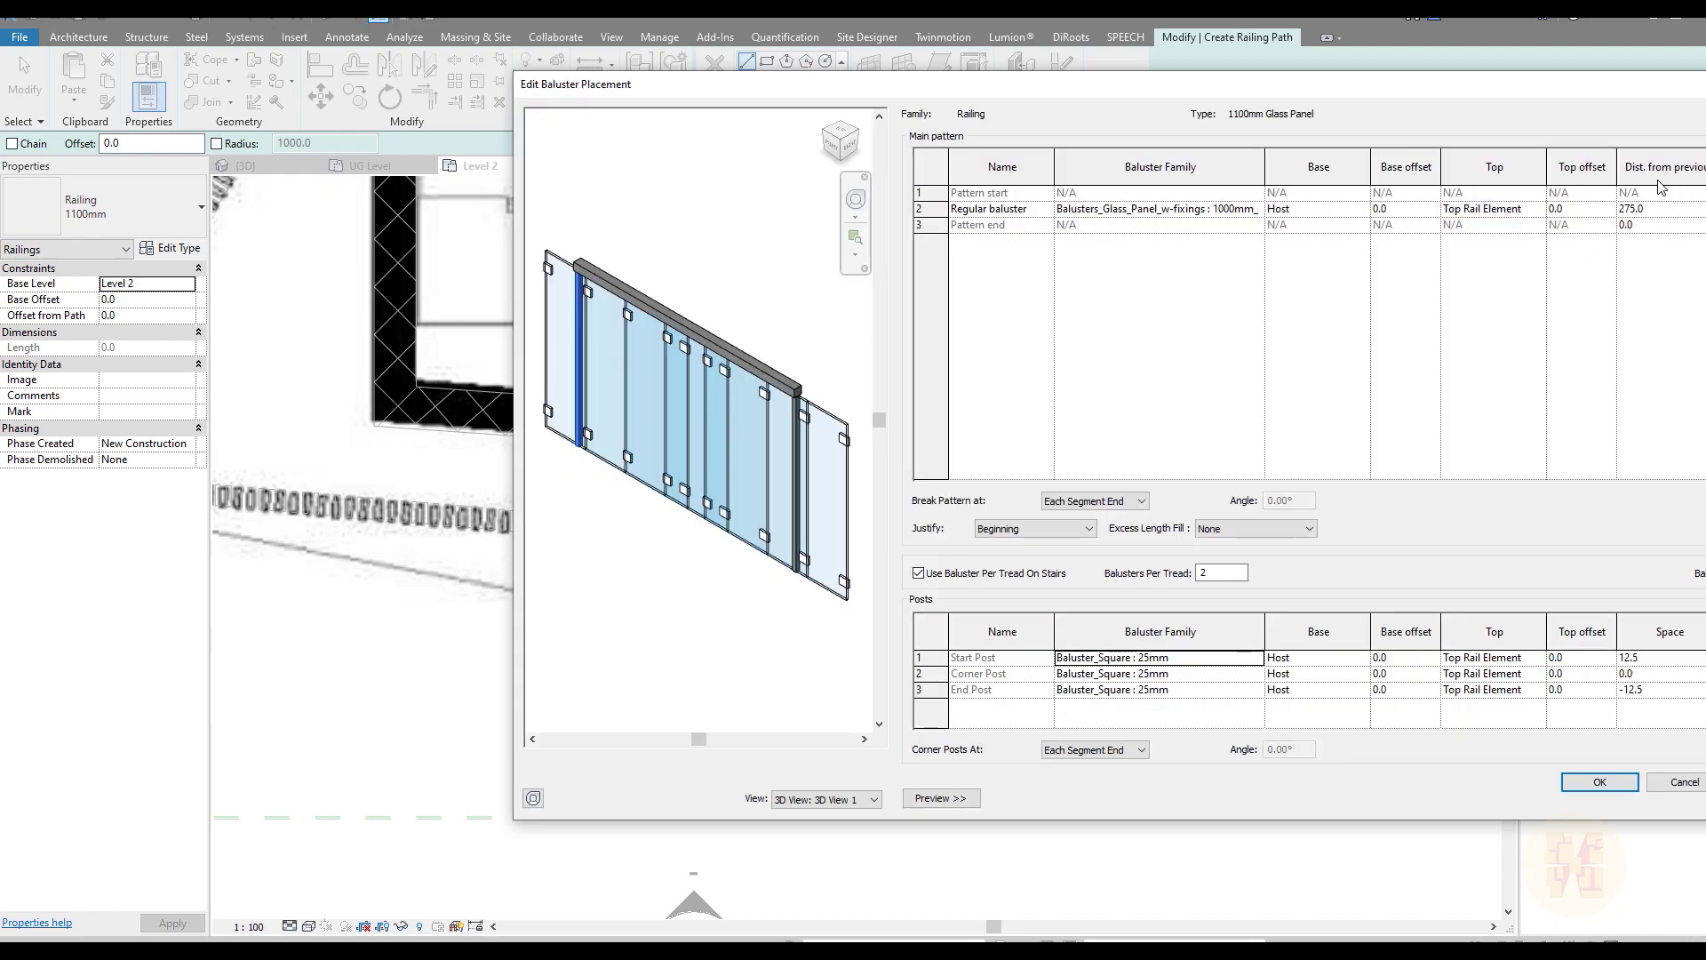
left_click(1659, 209)
type("1000")
key("Return")
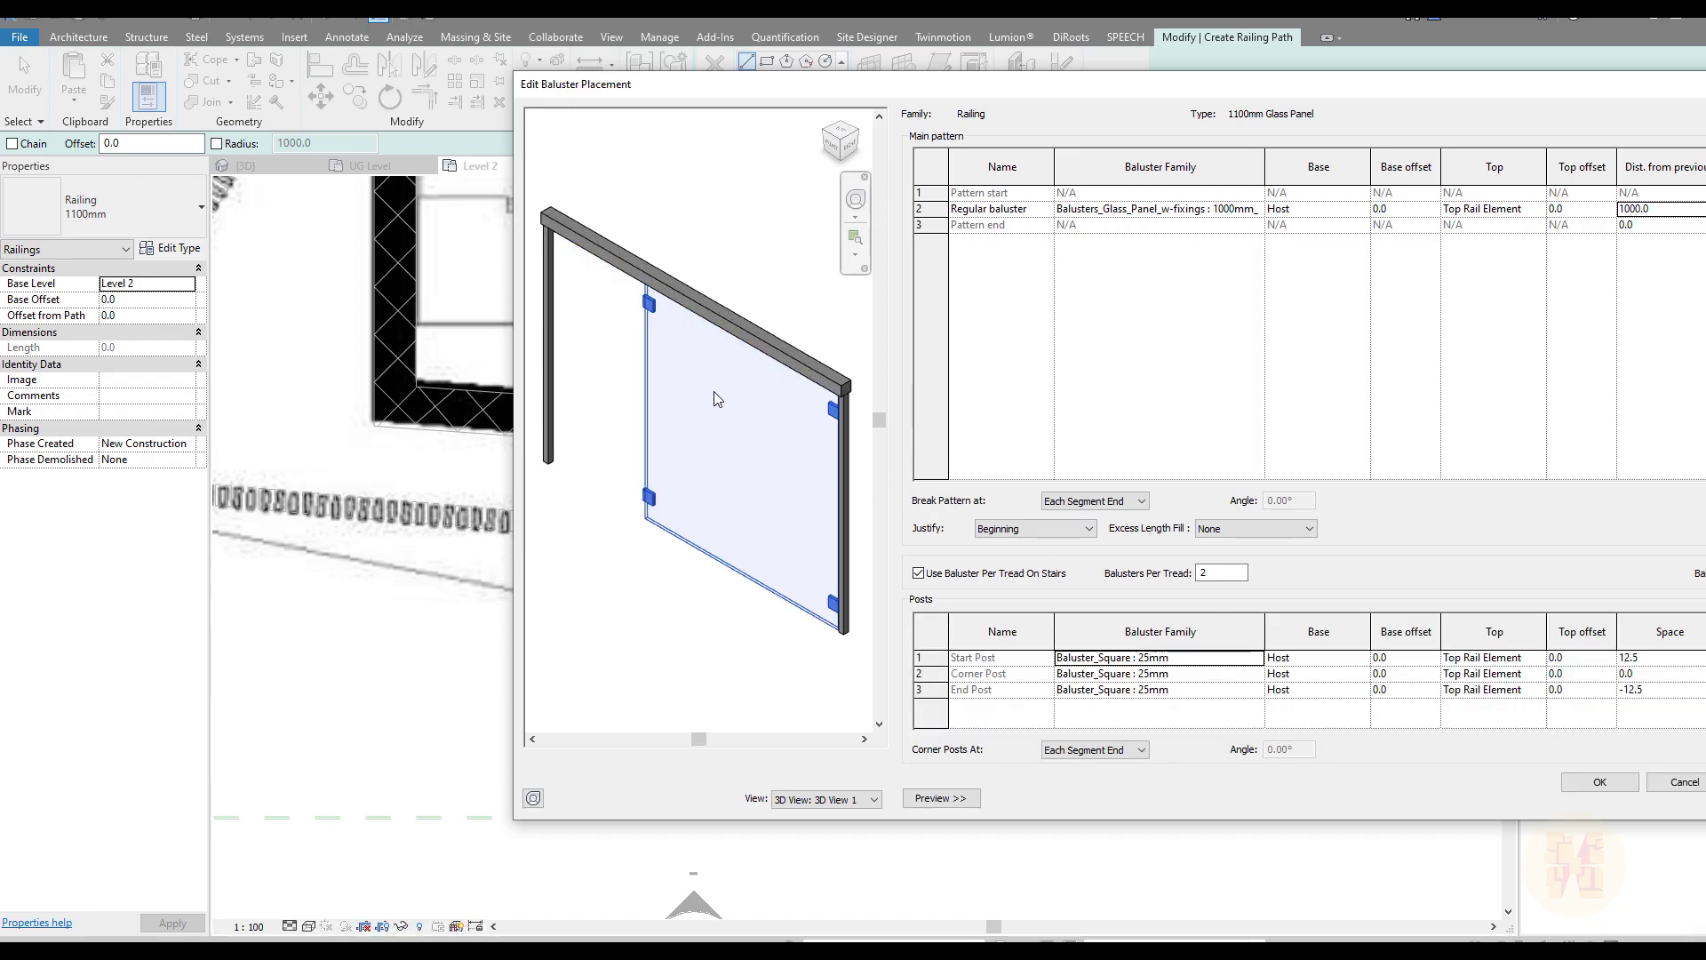
left_click(1664, 214)
type("700")
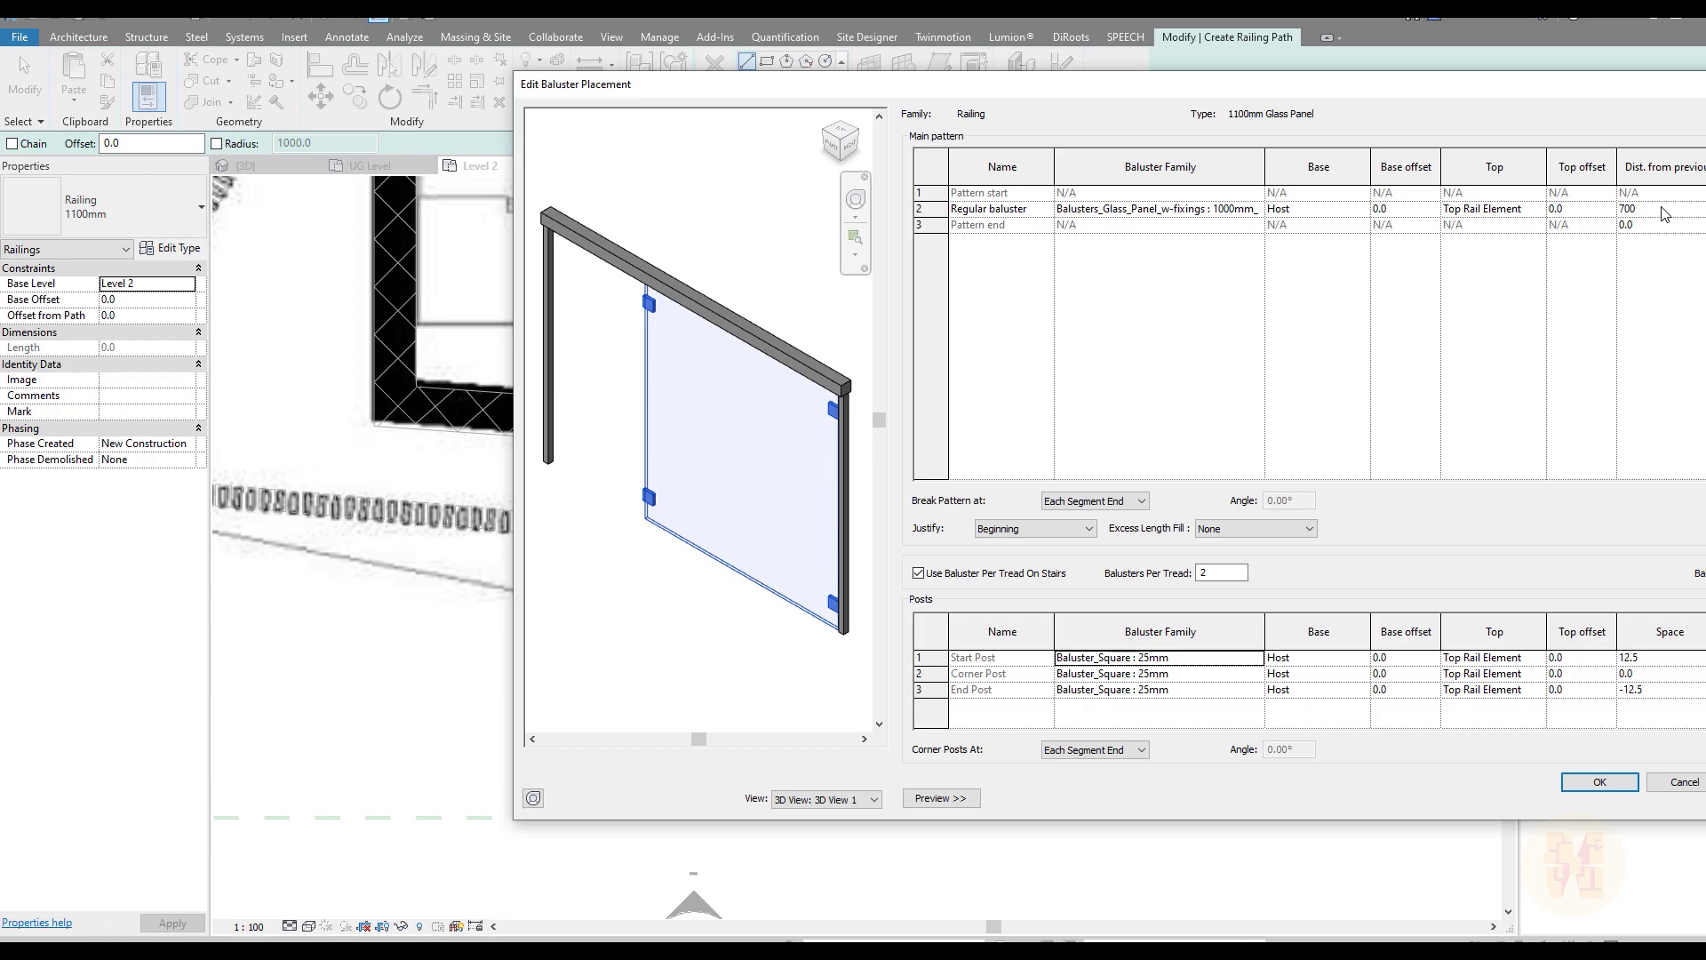
key("BackSpace")
key("BackSpace")
key("BackSpace")
left_click(1238, 212)
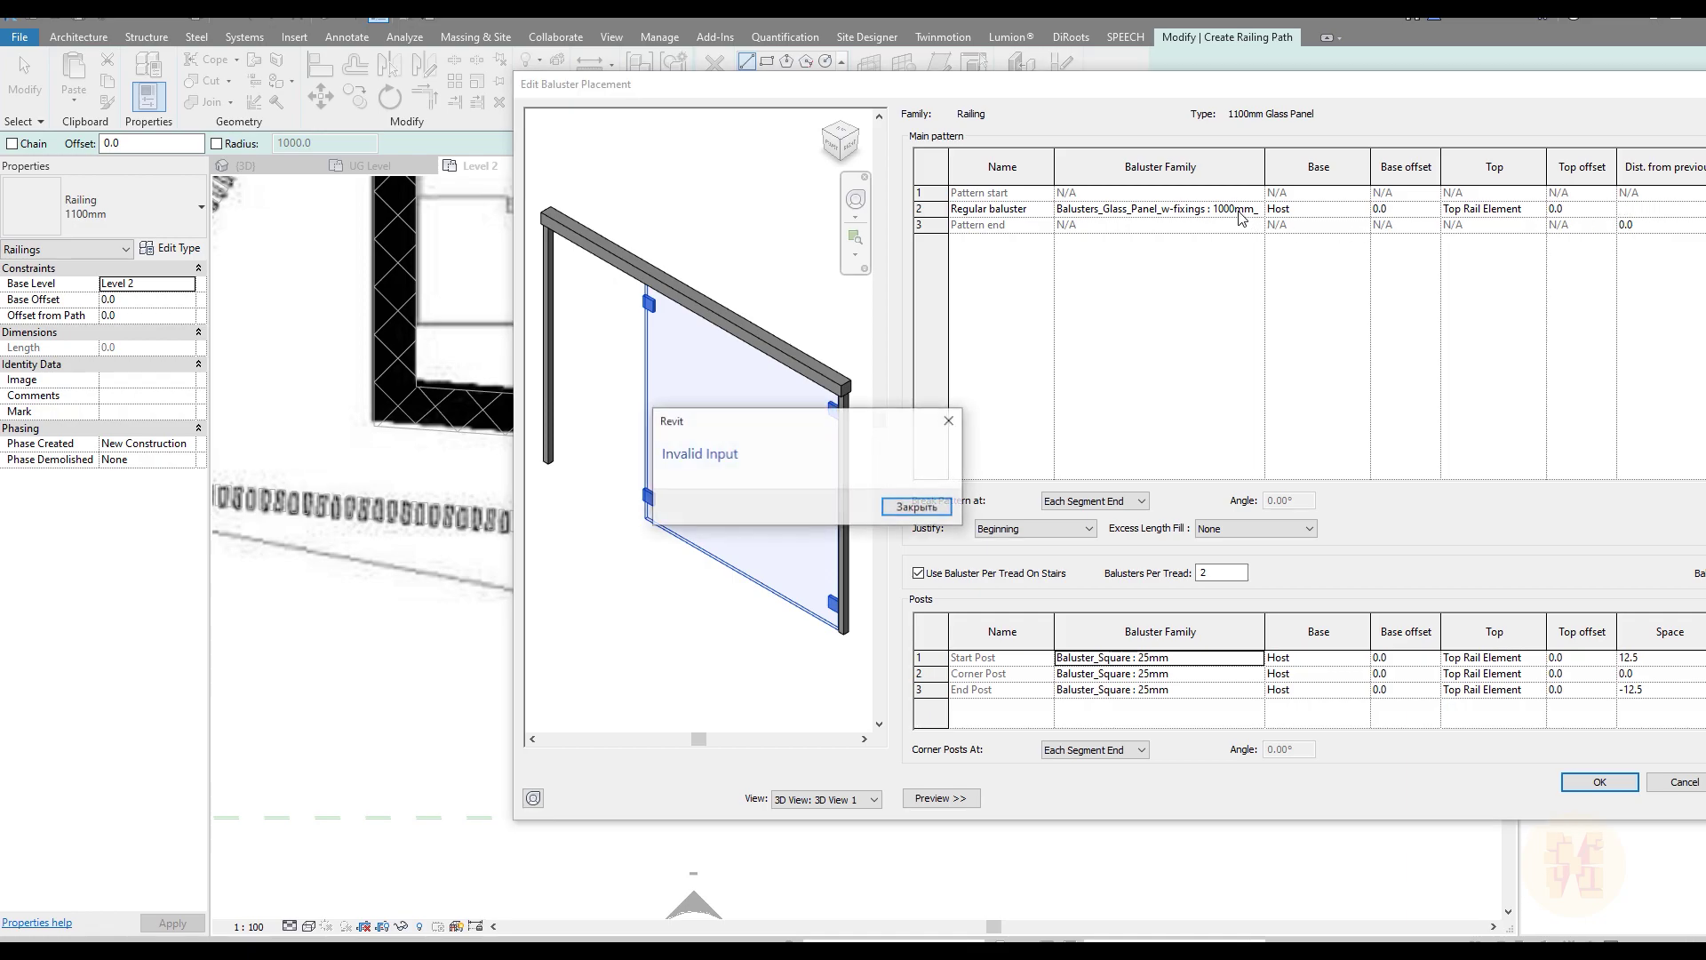
left_click(949, 420)
type("10")
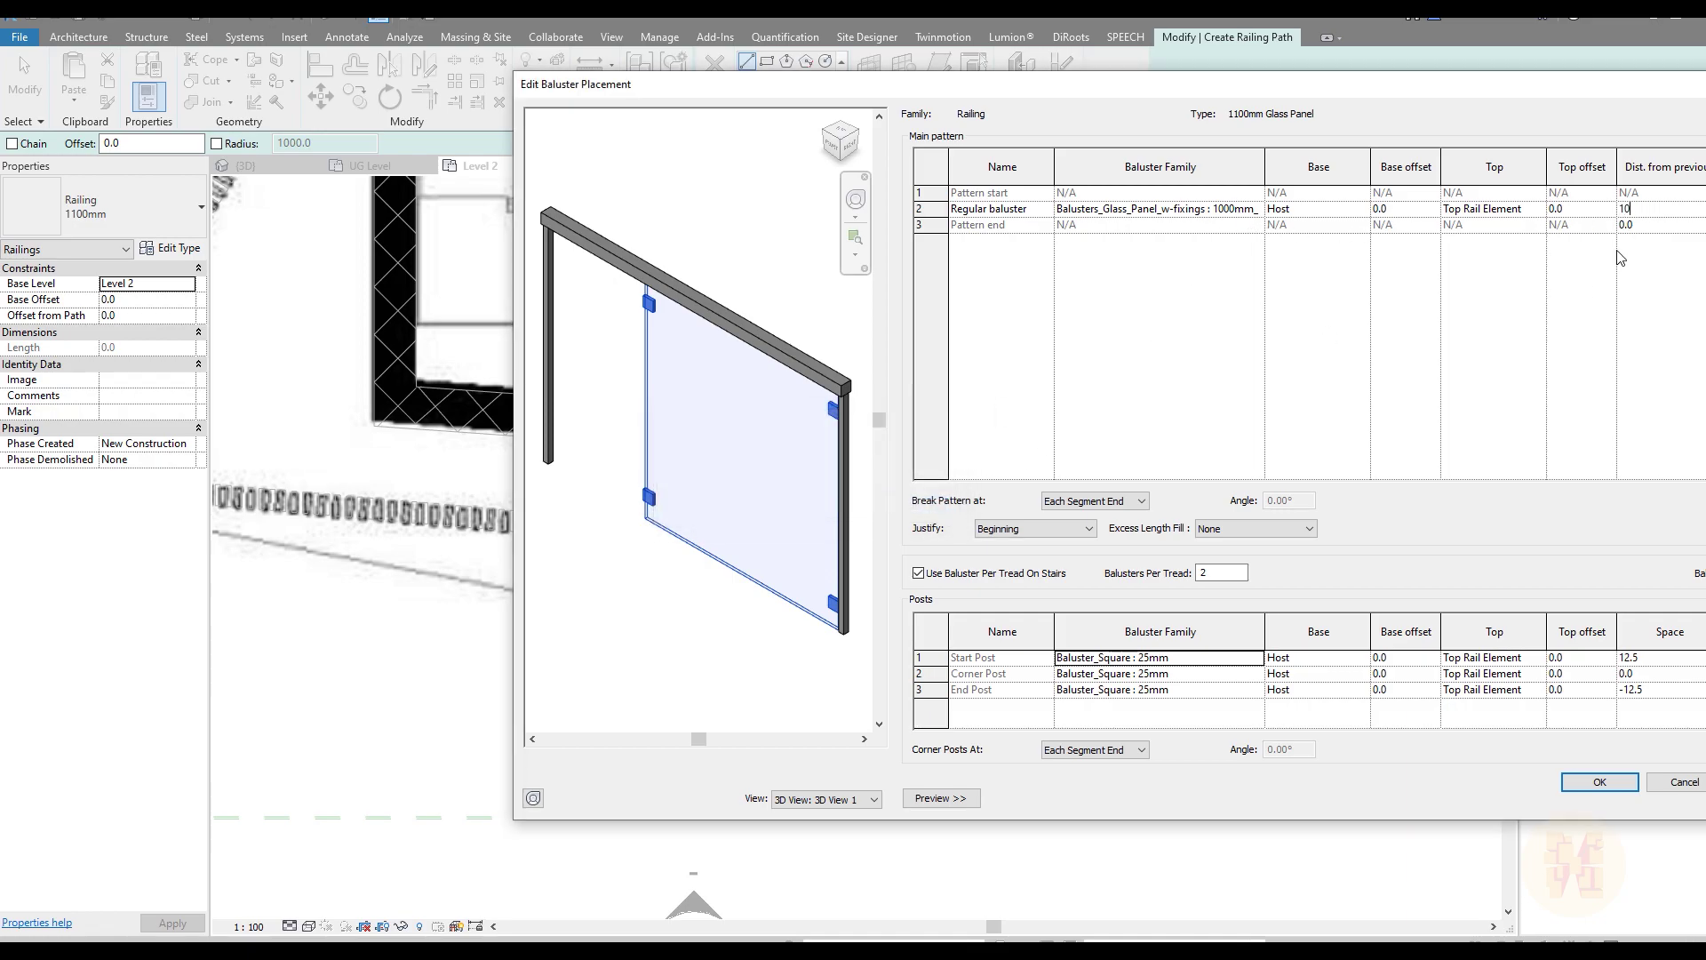
type("00")
Step: Keep Balusters_Glass_Panel_w-fixings : 1000mm_Width as the regular baluster's family and accept the baluster placement and type properties
left_click(1253, 209)
left_click(1255, 212)
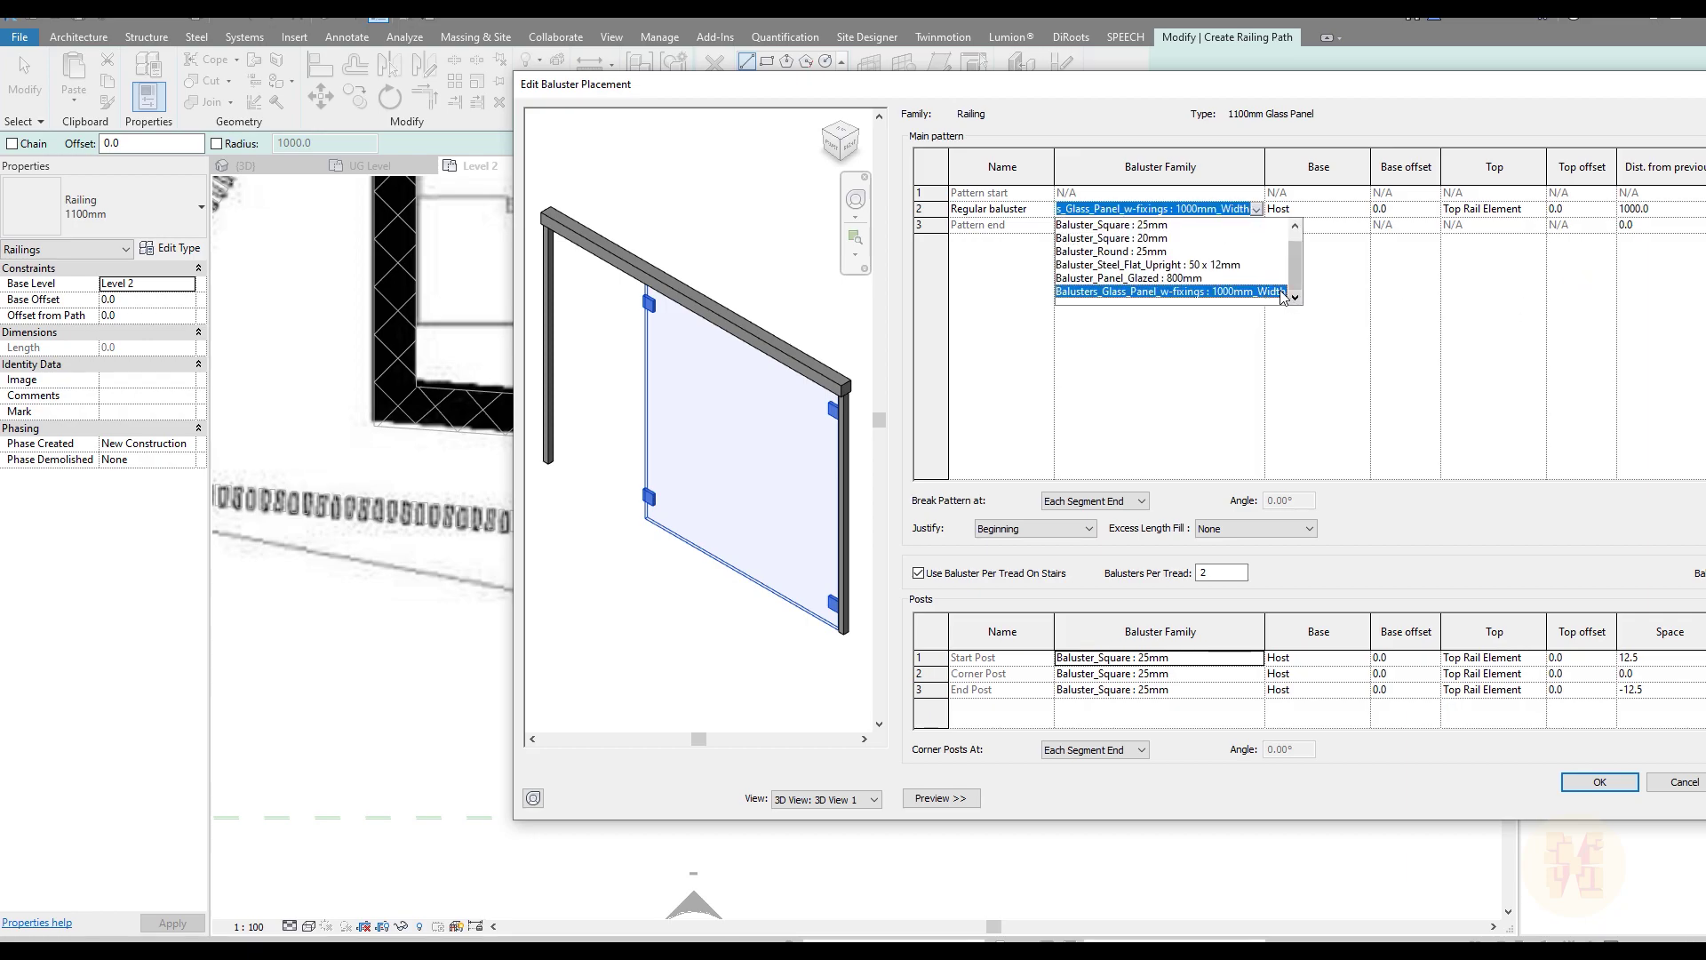
left_click(1480, 298)
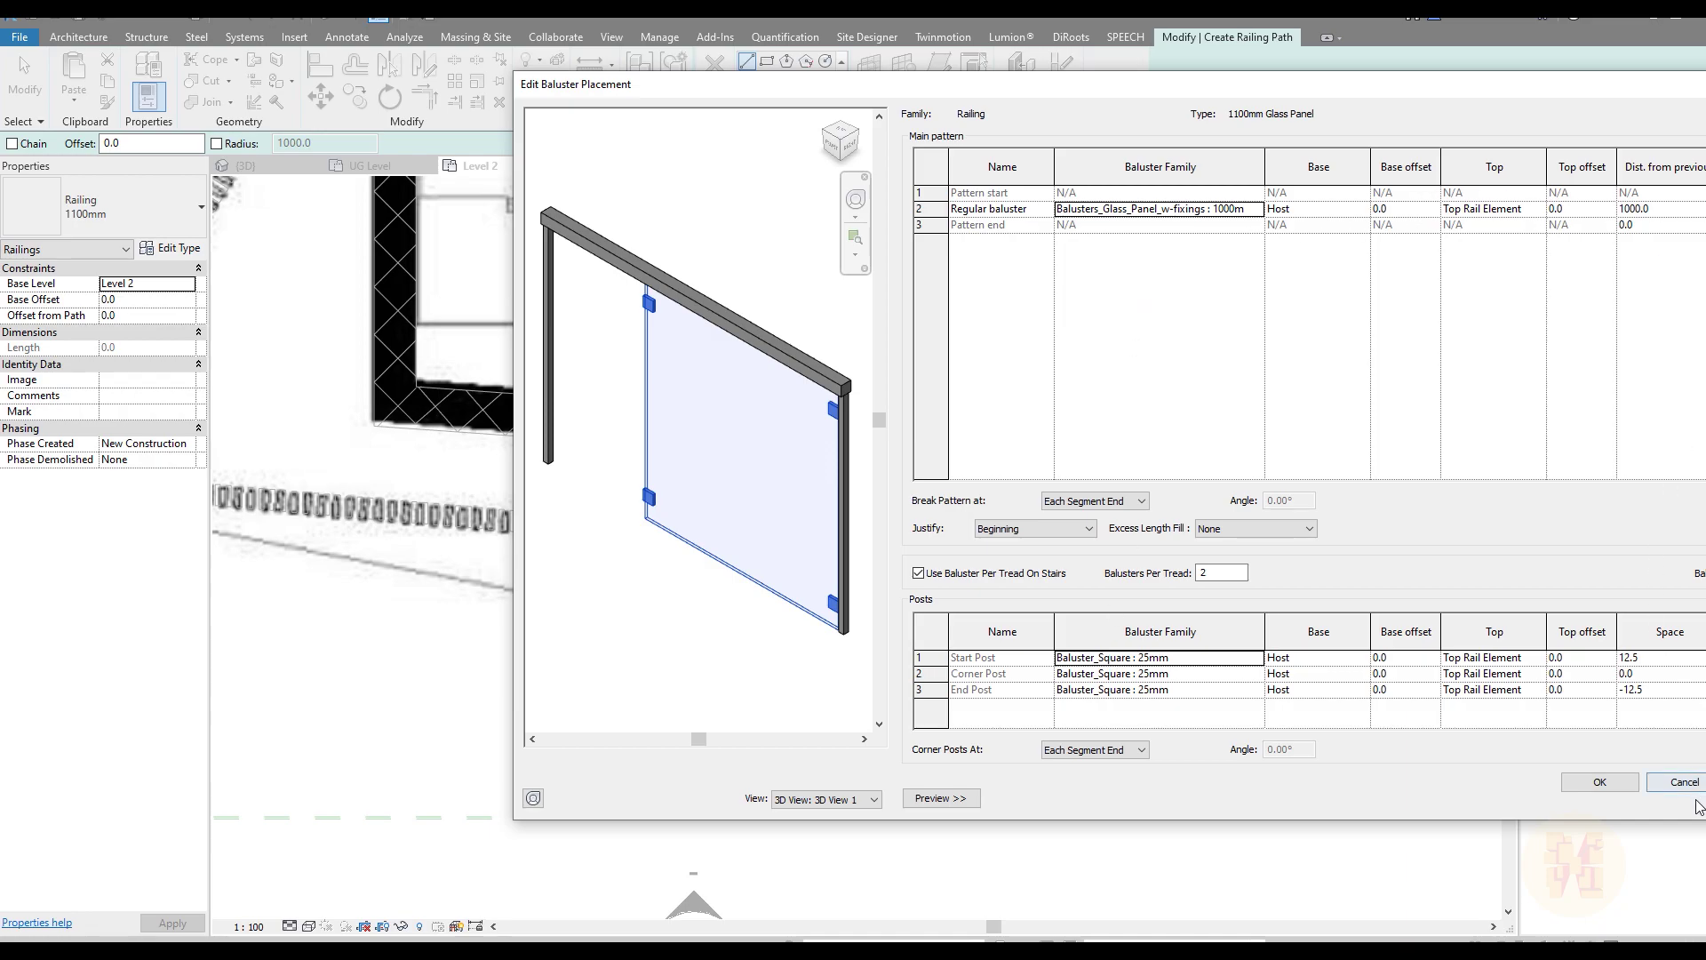
left_click(1600, 781)
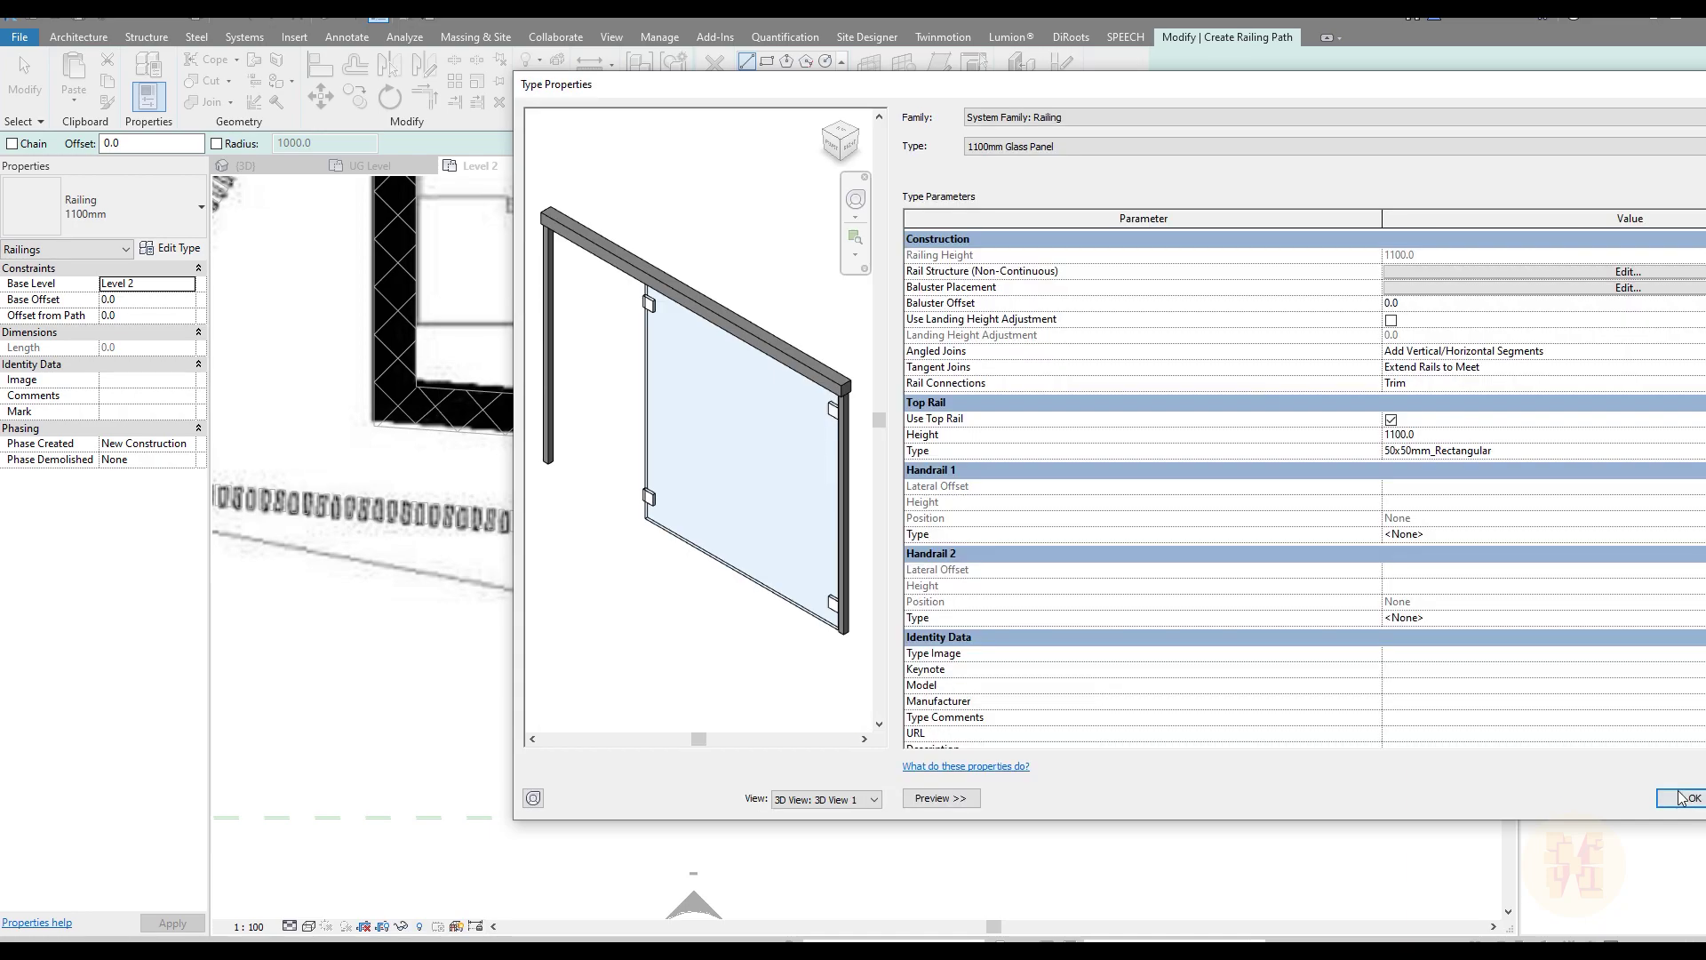
left_click(1691, 798)
Step: Sketch a straight railing path about 6790 mm long along the terrace's lower plan edge, ending at the slatted screen, and finish the railing
scroll(904, 591, "up", 3)
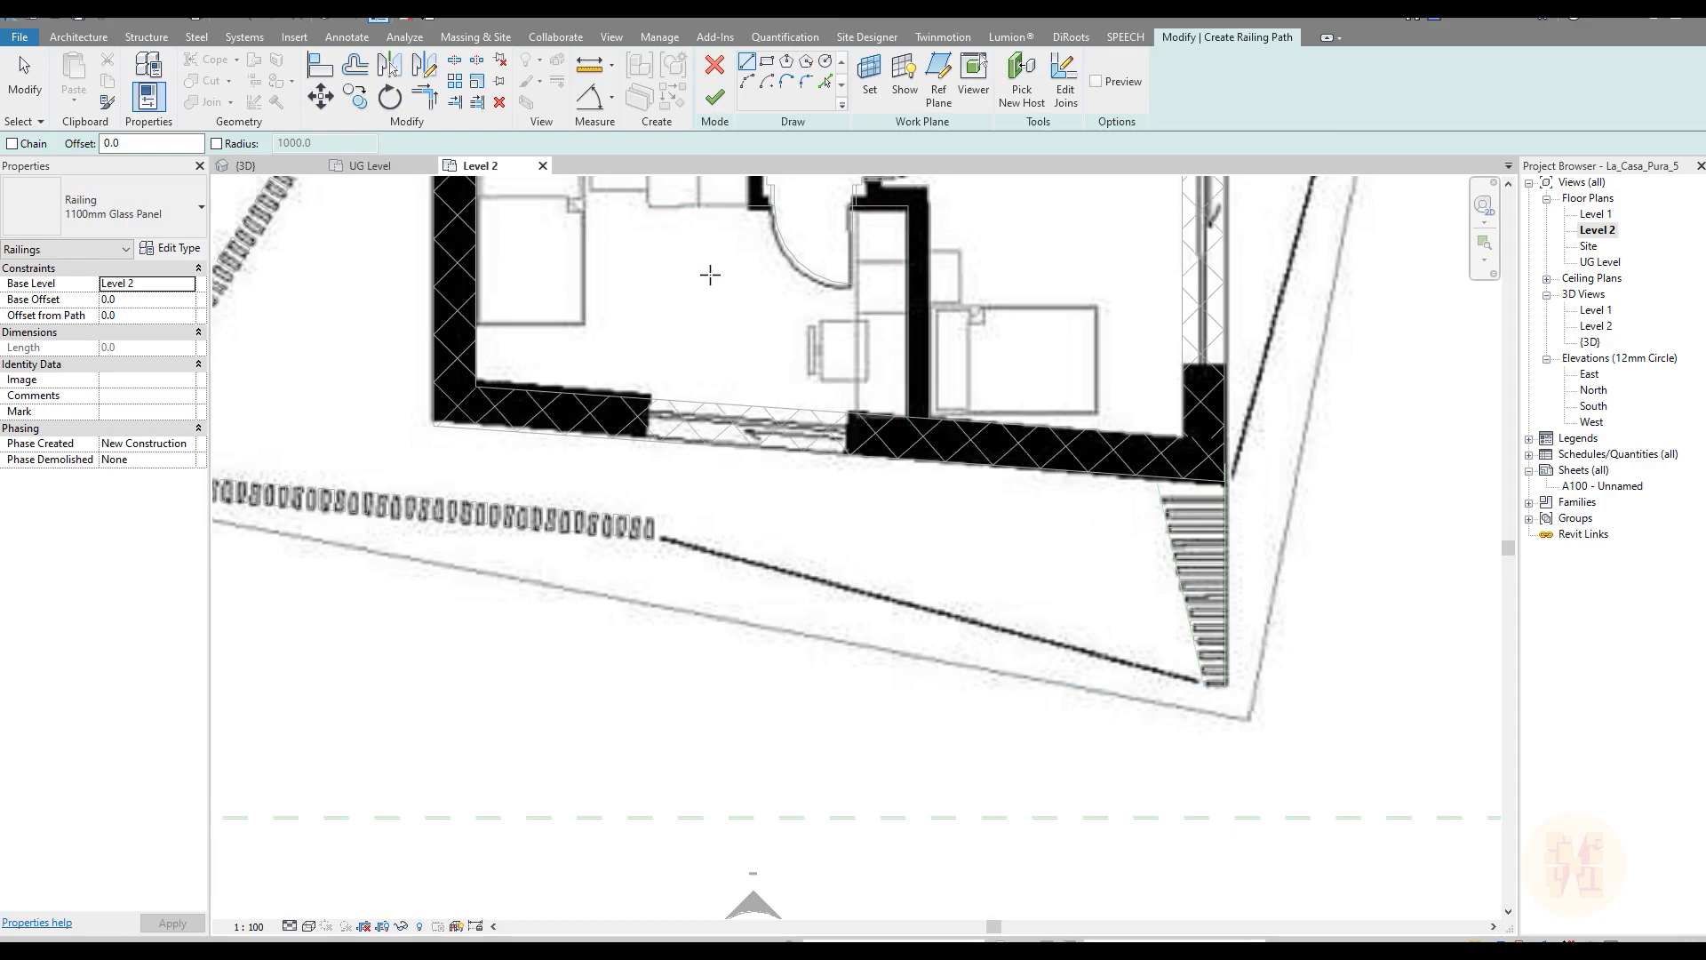
left_click(579, 531)
scroll(895, 547, "up", 2)
mouse_move(895, 546)
middle_mouse_down()
mouse_move(675, 467)
mouse_move(857, 411)
middle_mouse_up()
scroll(1066, 622, "up", 2)
left_click(1066, 620)
left_click(714, 96)
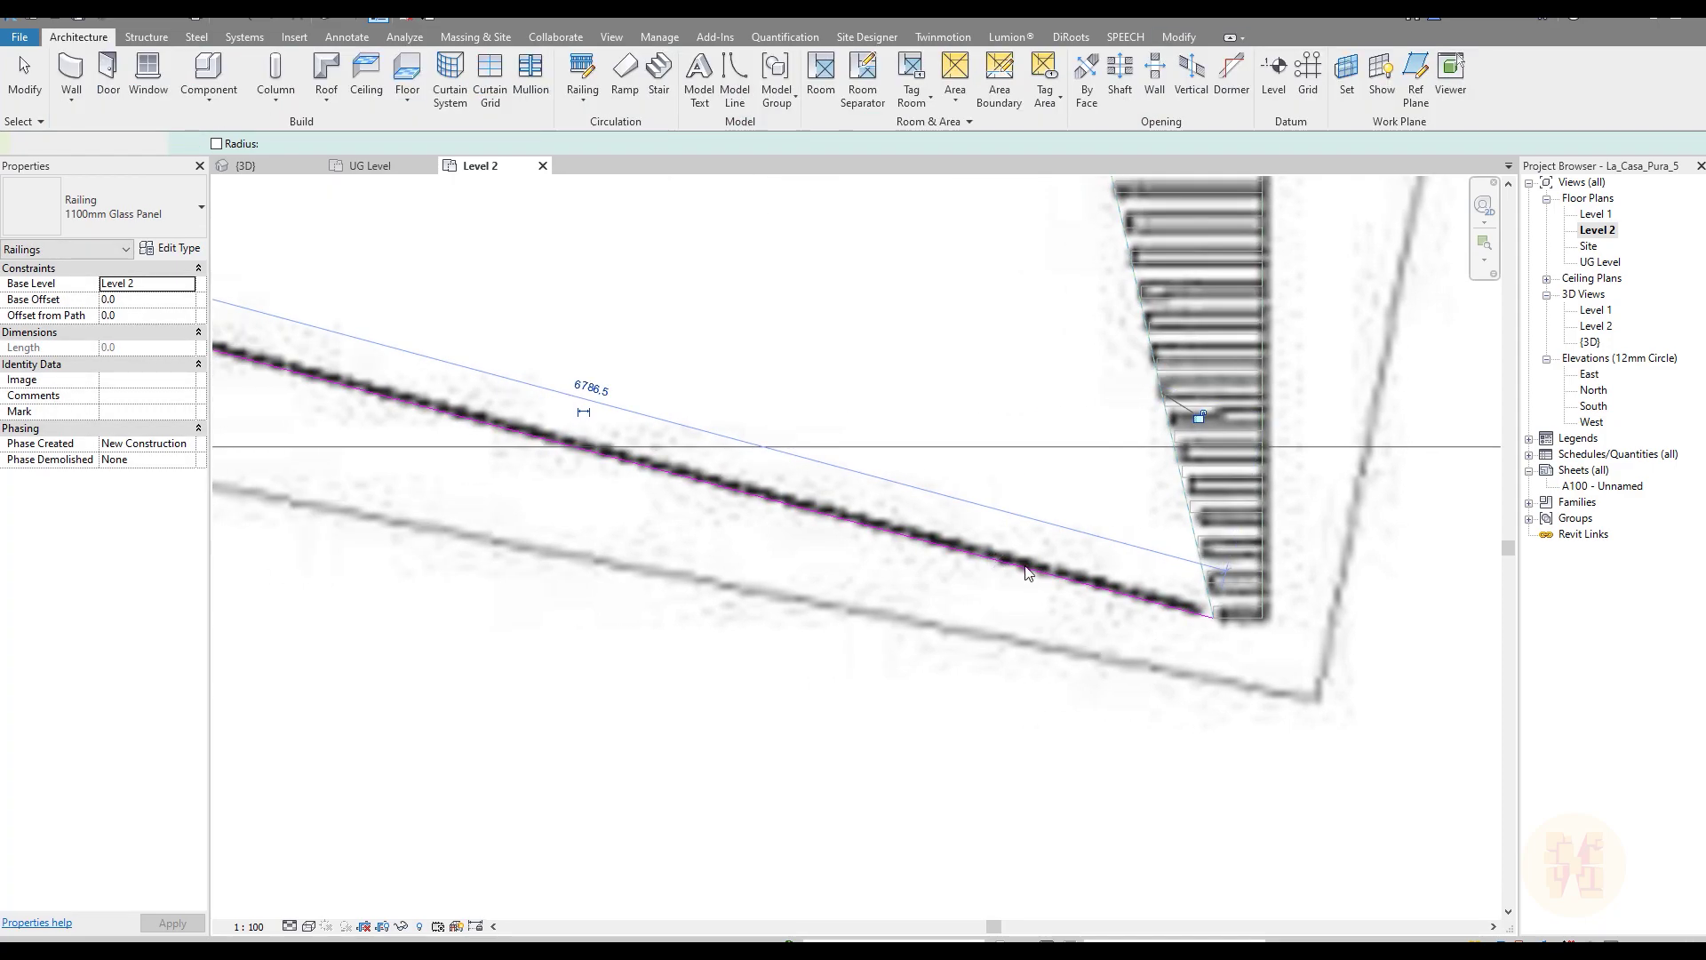
key("Escape")
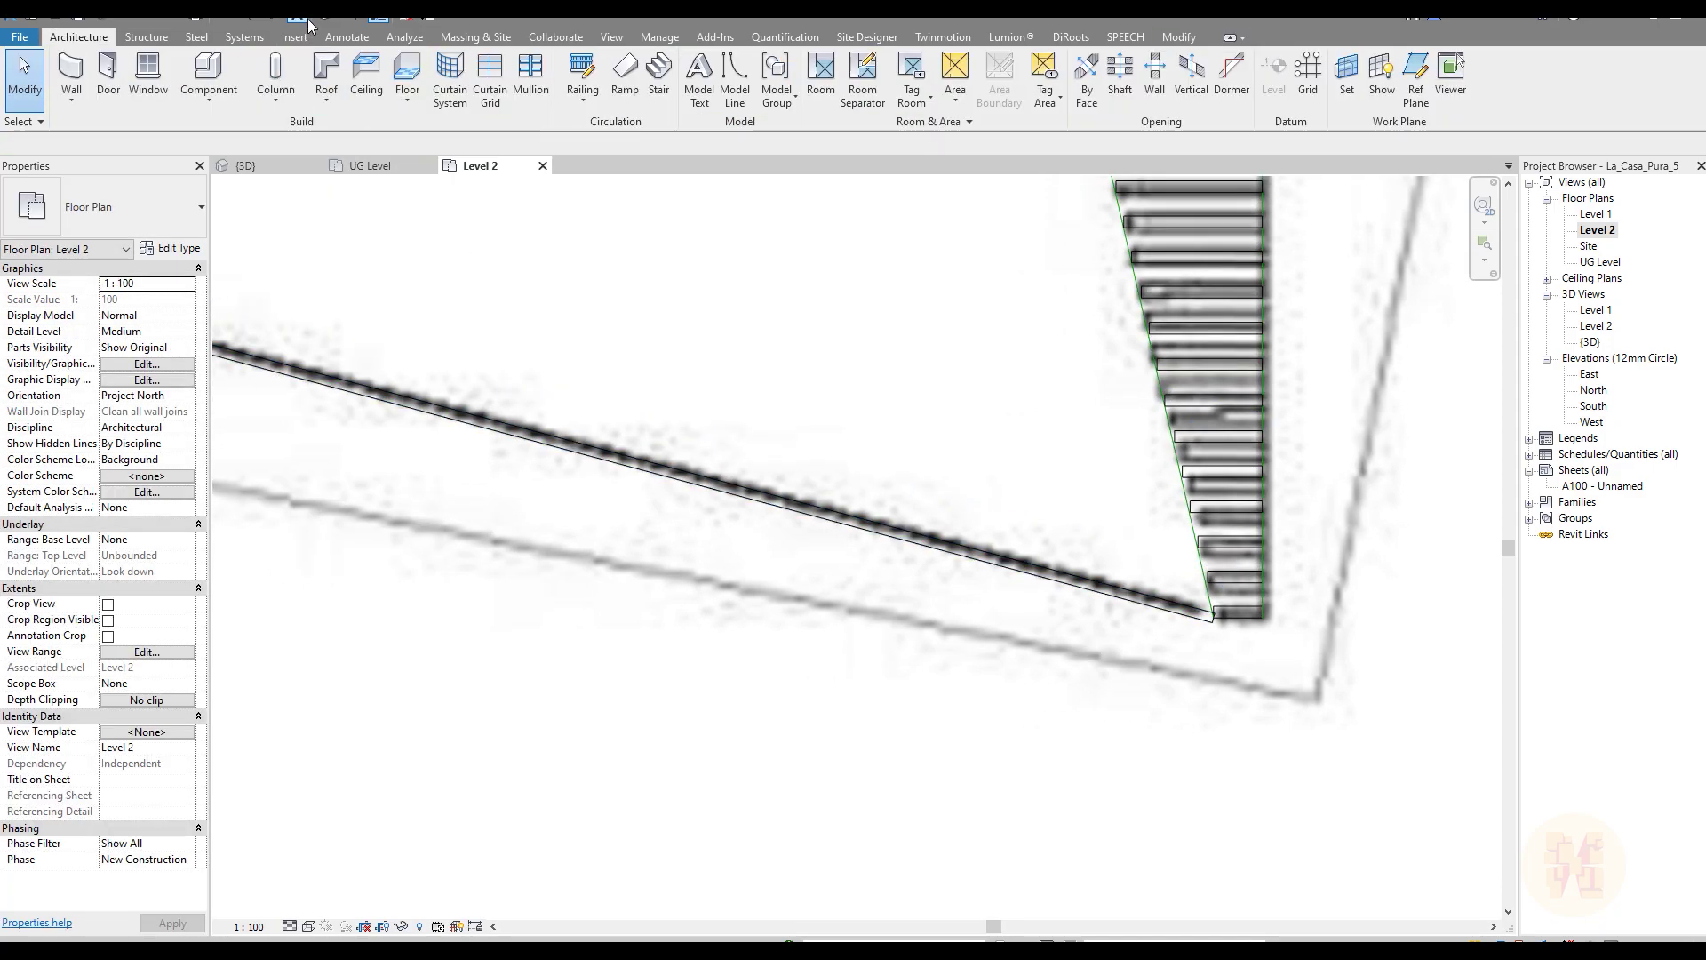
Step: Open the 3D view and examine the new railing's glass panels, fixings, top rail and end posts
left_click(326, 18)
middle_click_drag(596, 453, 778, 431, "shift")
scroll(635, 443, "up", 5)
scroll(778, 430, "up", 2)
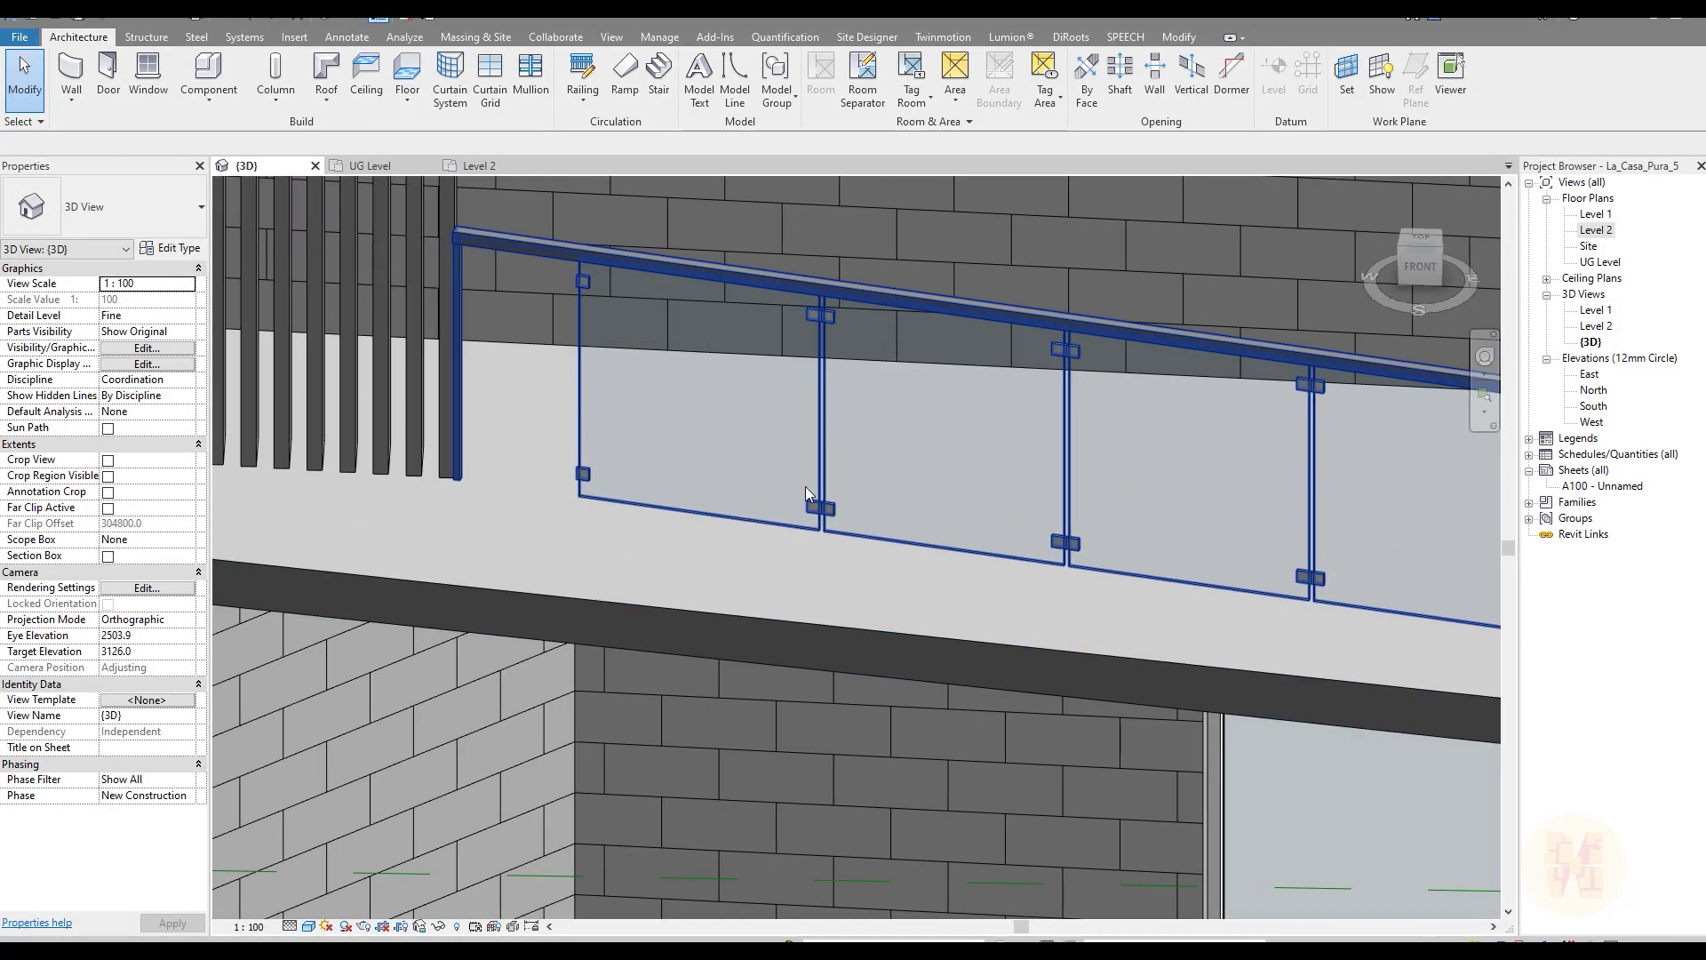
scroll(1068, 540, "down", 2)
middle_click_drag(1059, 487, 1268, 537, "shift")
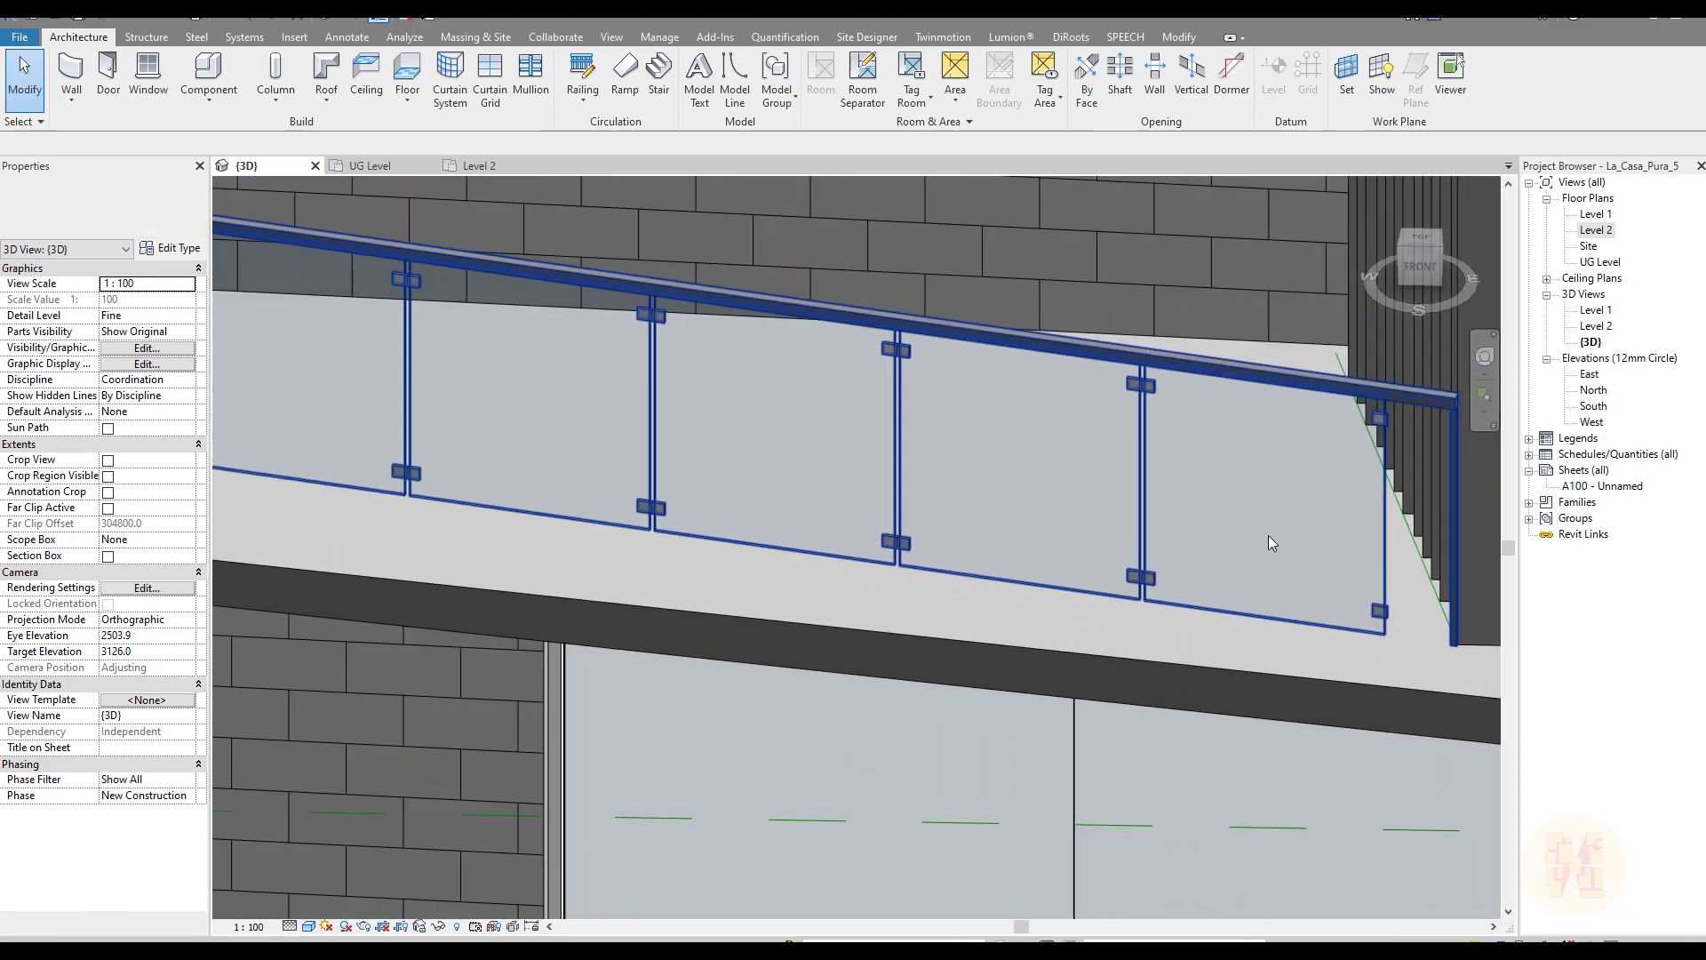
scroll(1268, 537, "up", 4)
middle_click_drag(1066, 590, 990, 381, "shift")
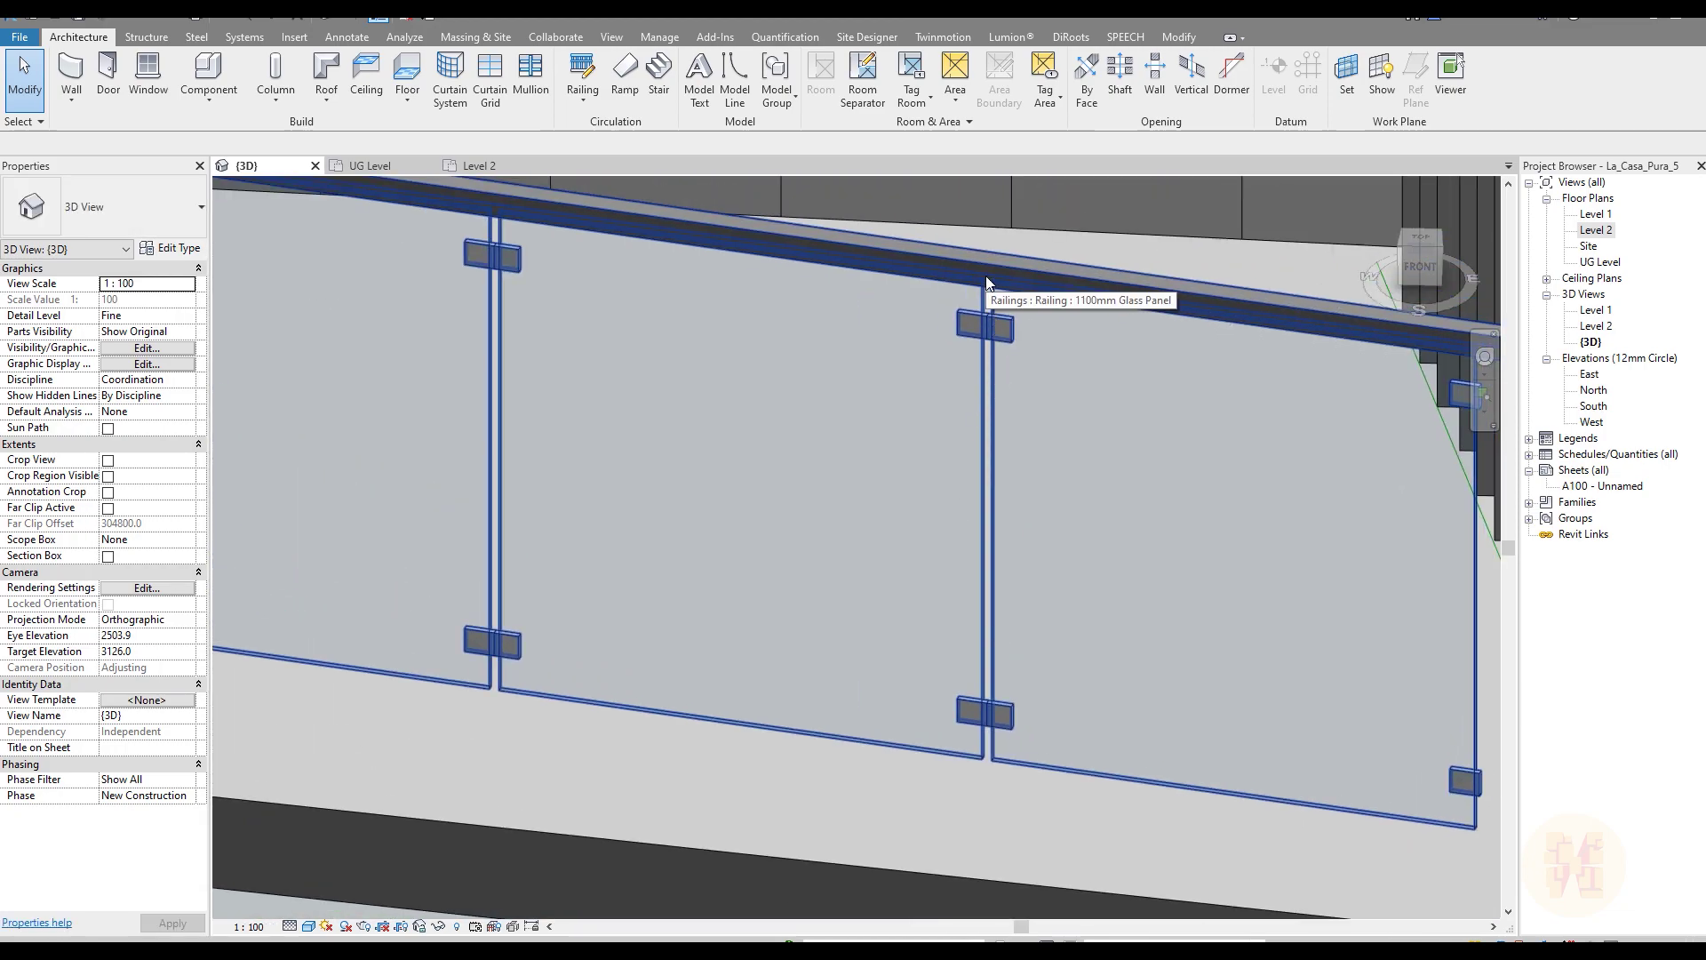
middle_click_drag(1221, 758, 700, 659)
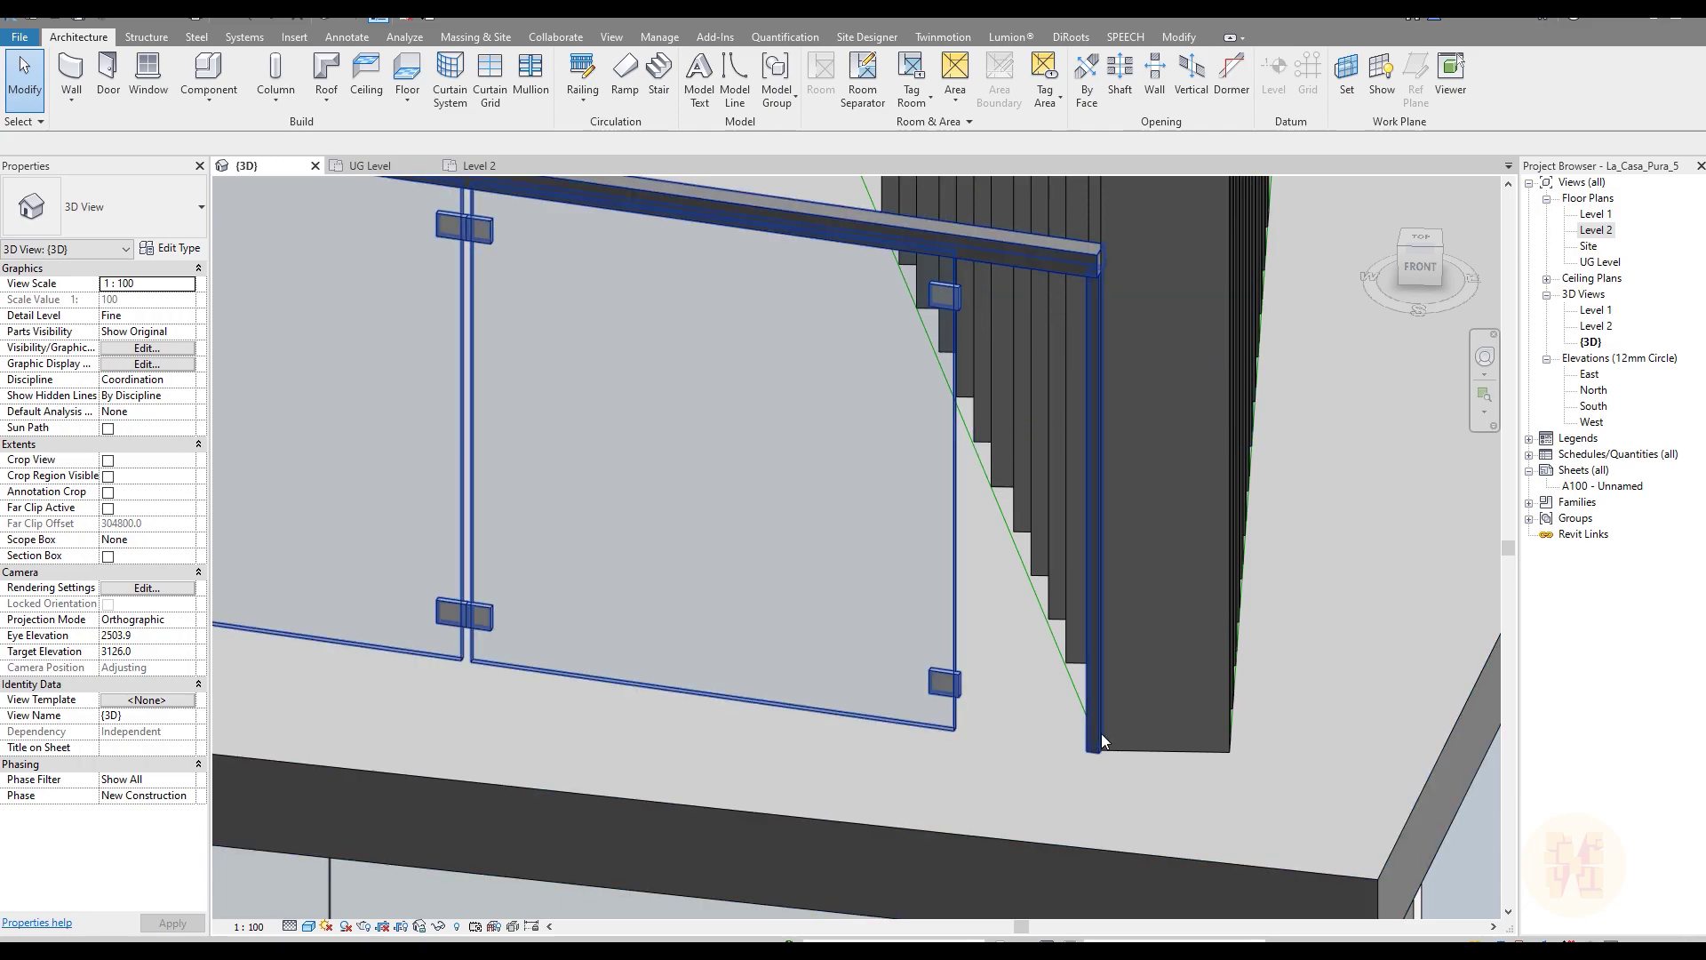
Step: Open the baluster placement of the terrace glass railing's type and duplicate the regular baluster in the main pattern
left_click(940, 569)
scroll(861, 593, "down", 2)
middle_click_drag(861, 594, 957, 619)
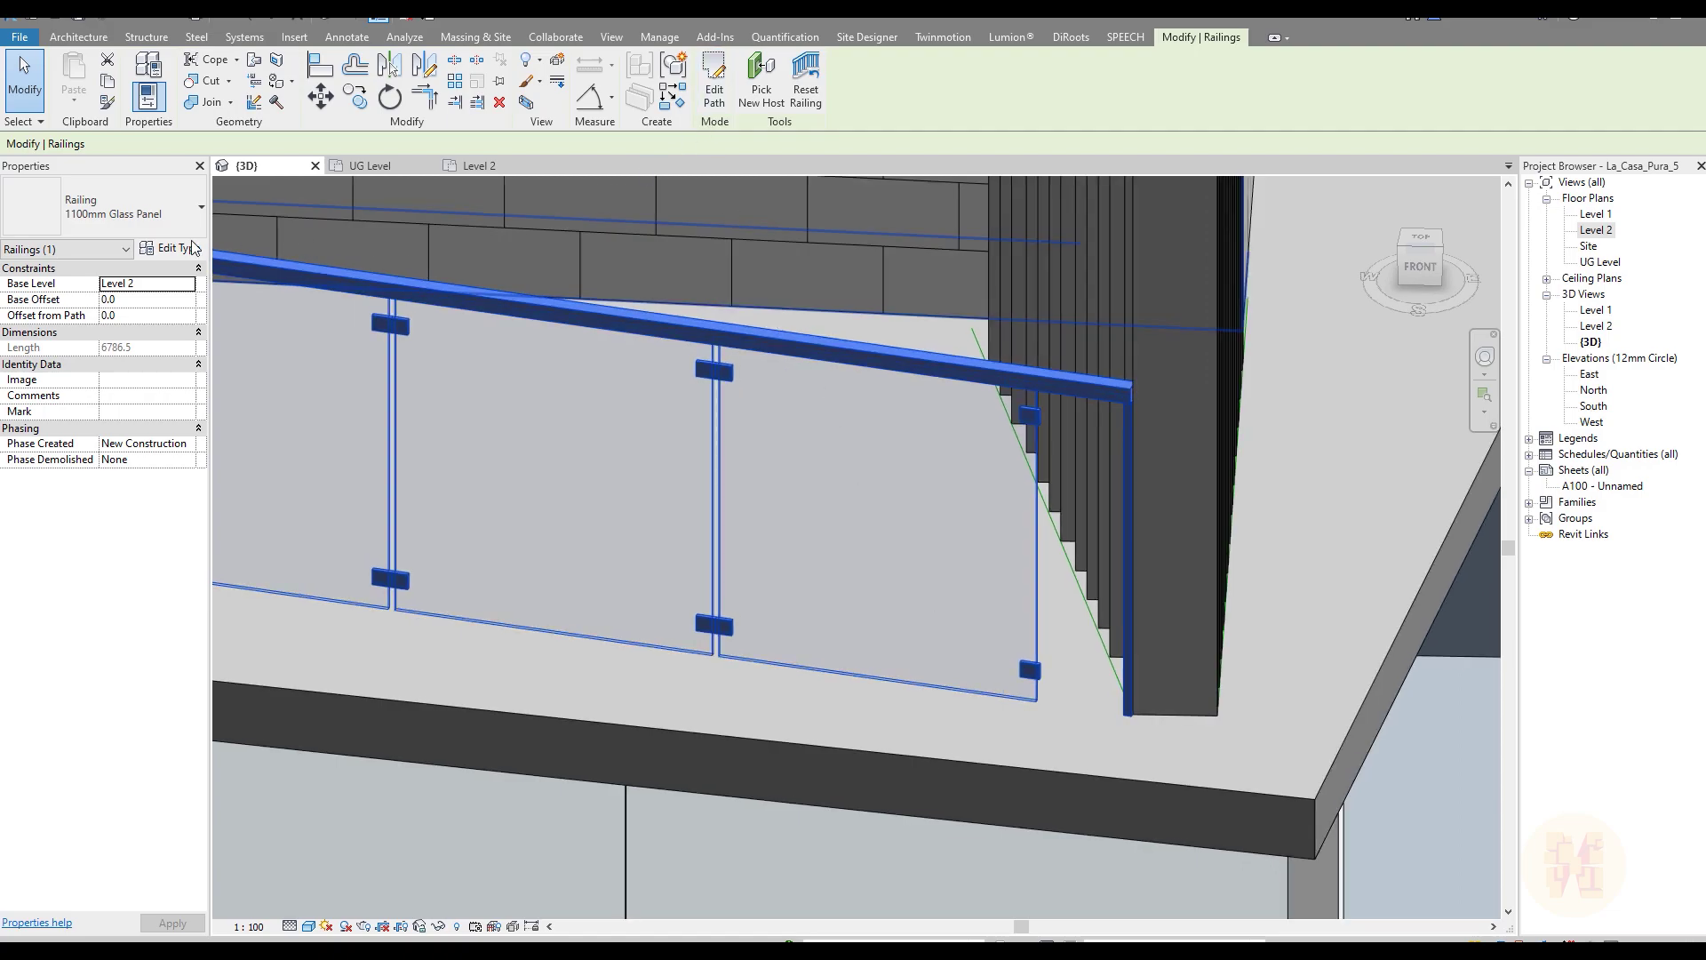
left_click(173, 250)
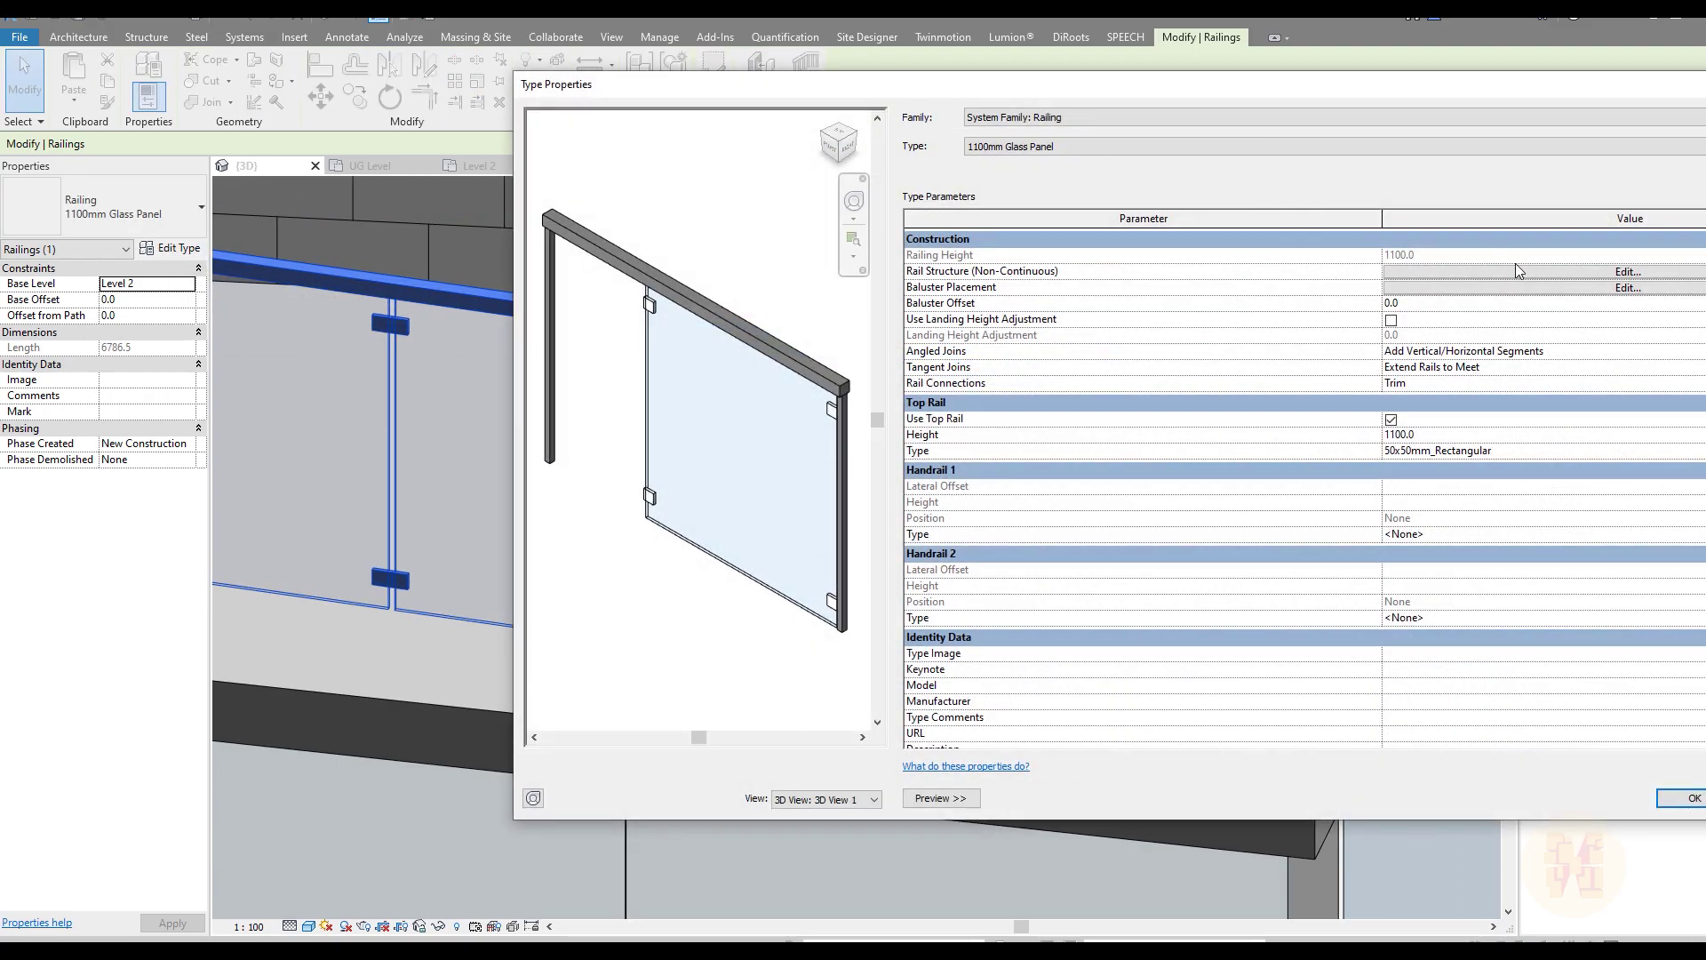
left_click(1521, 290)
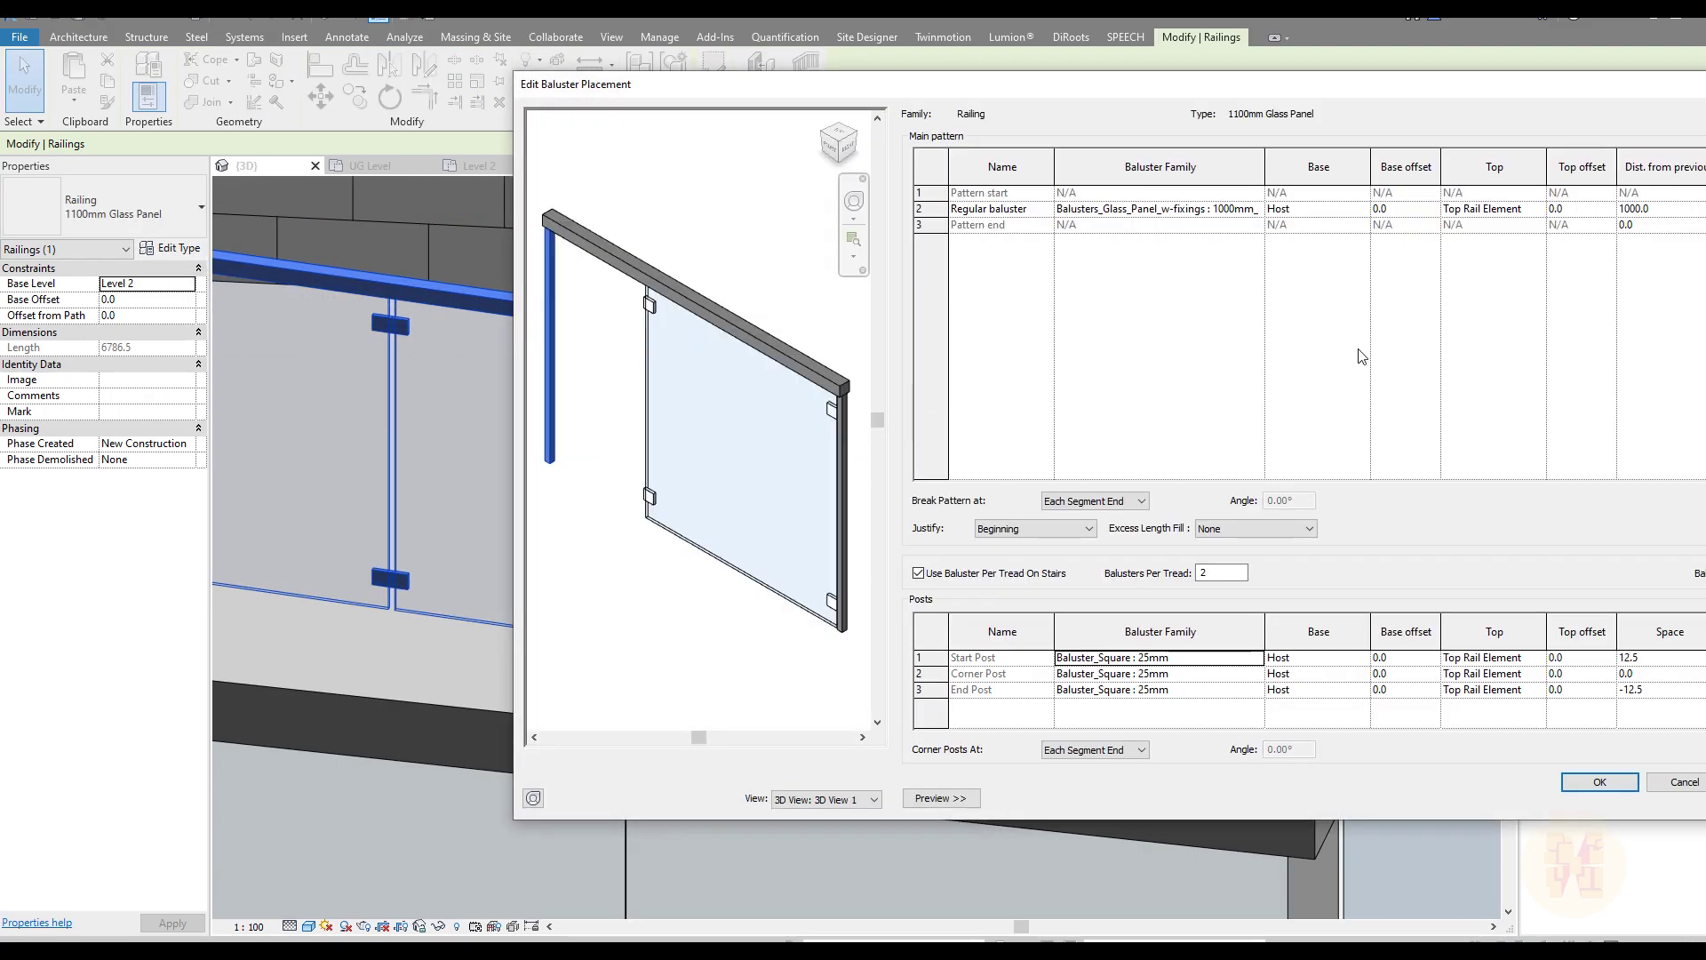
left_click(1676, 781)
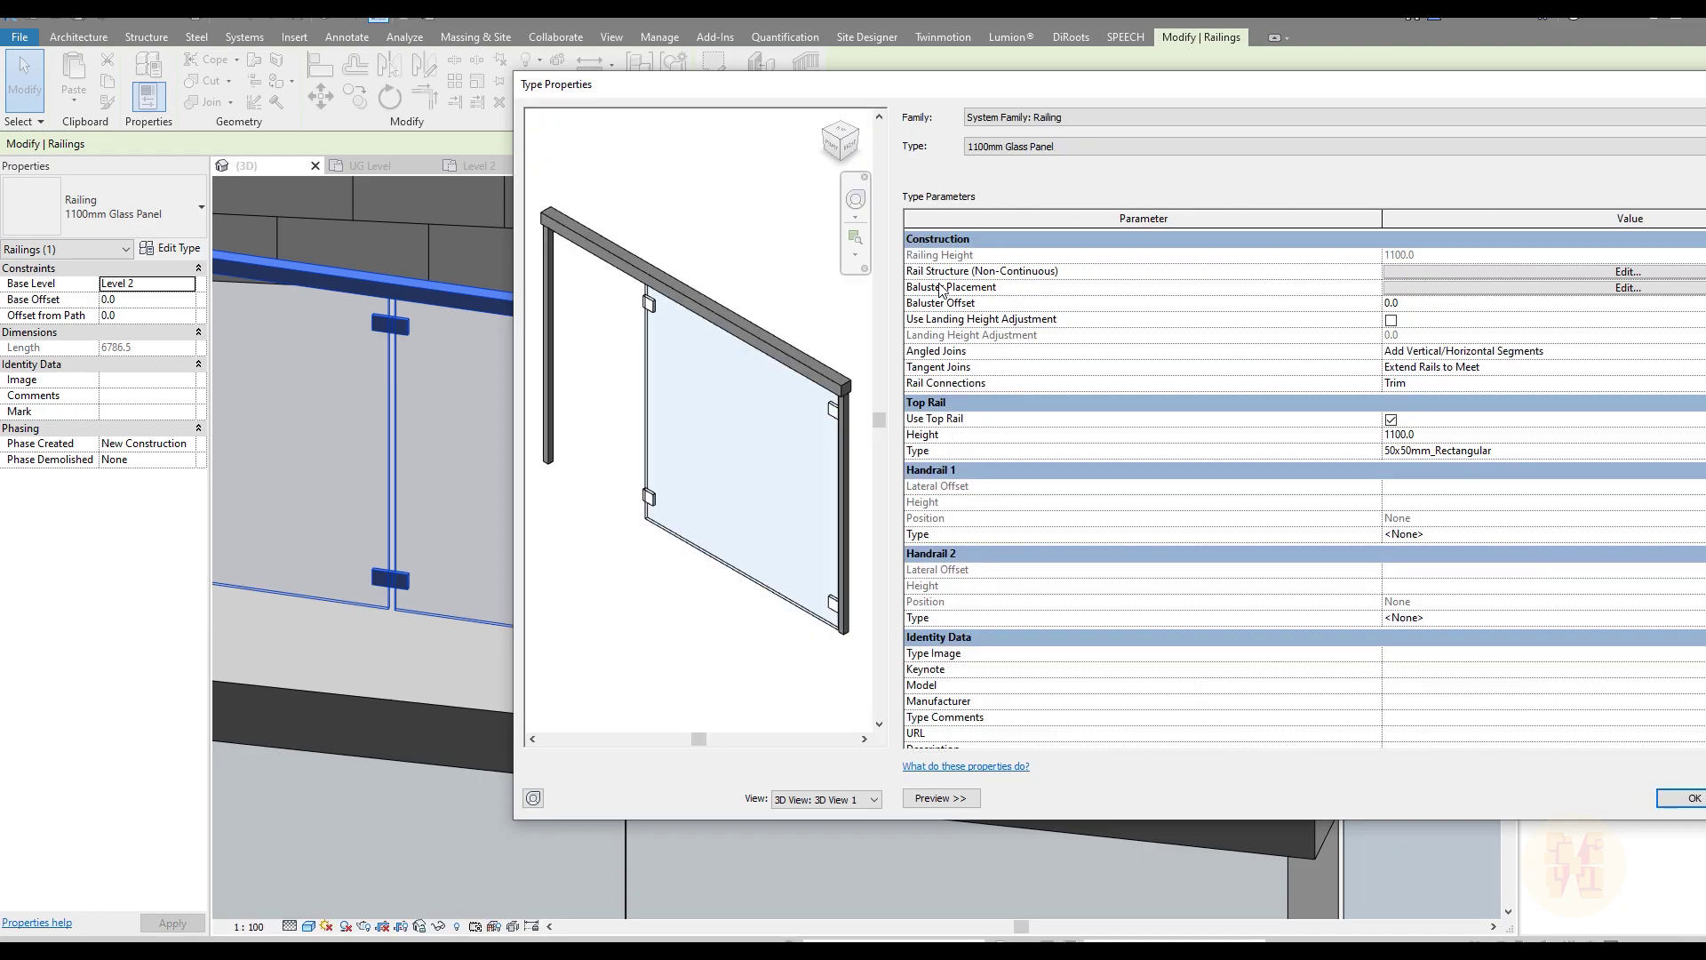
left_click(1444, 289)
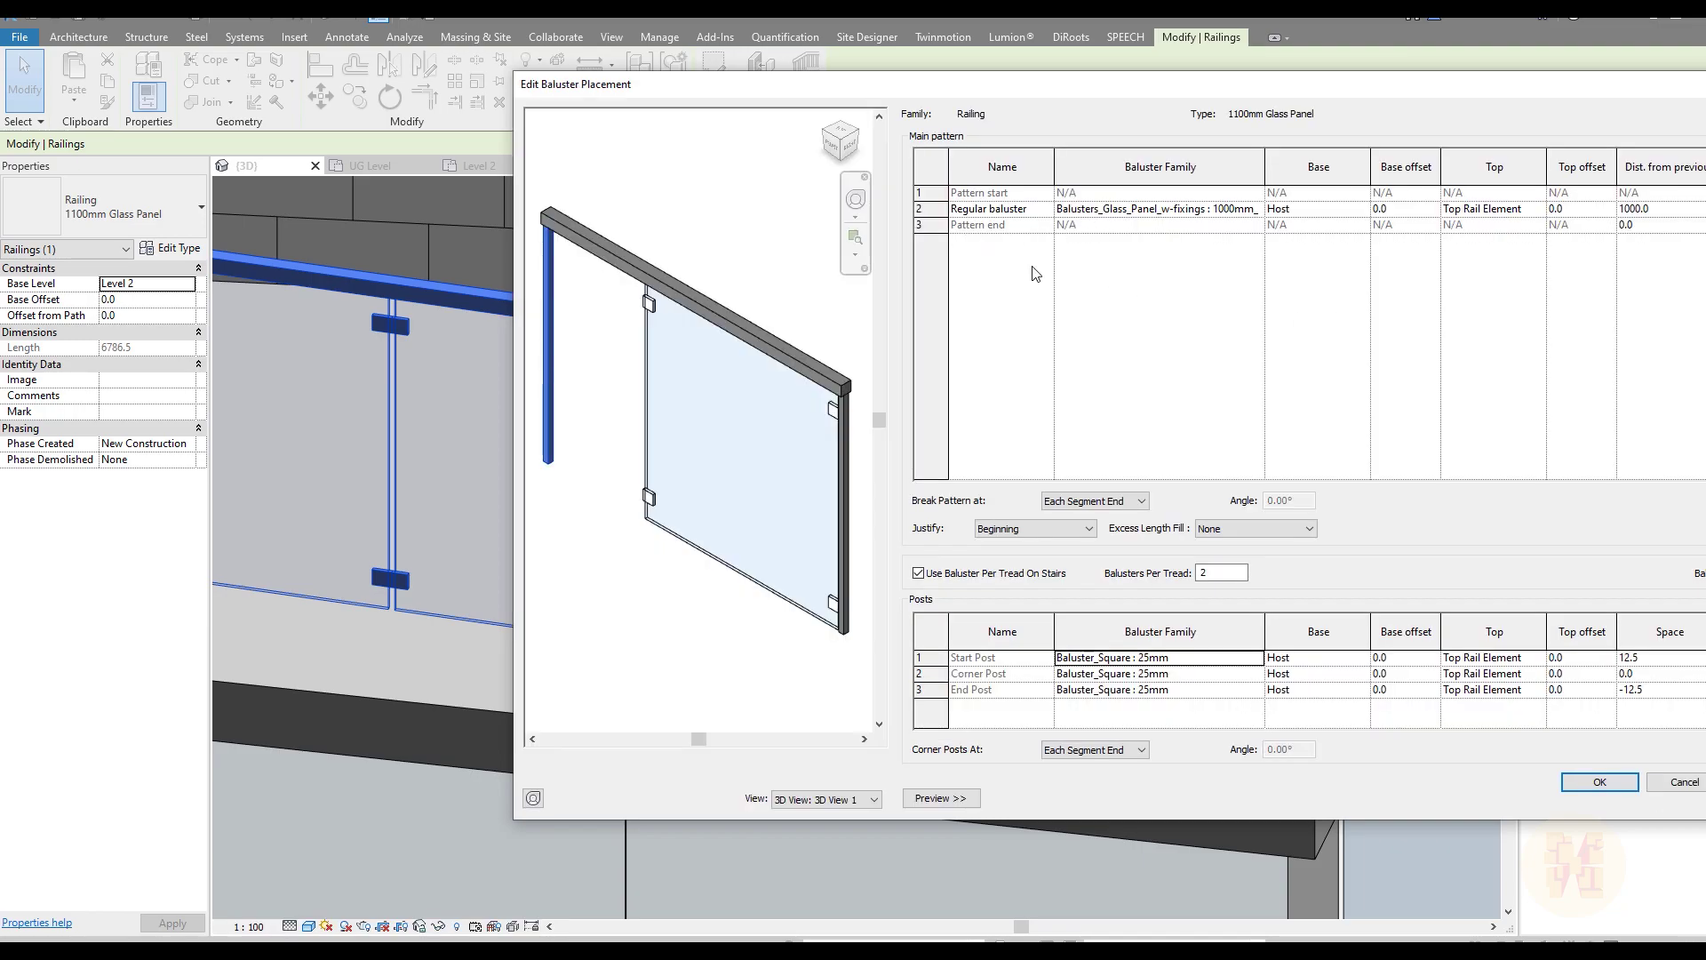
left_click(994, 210)
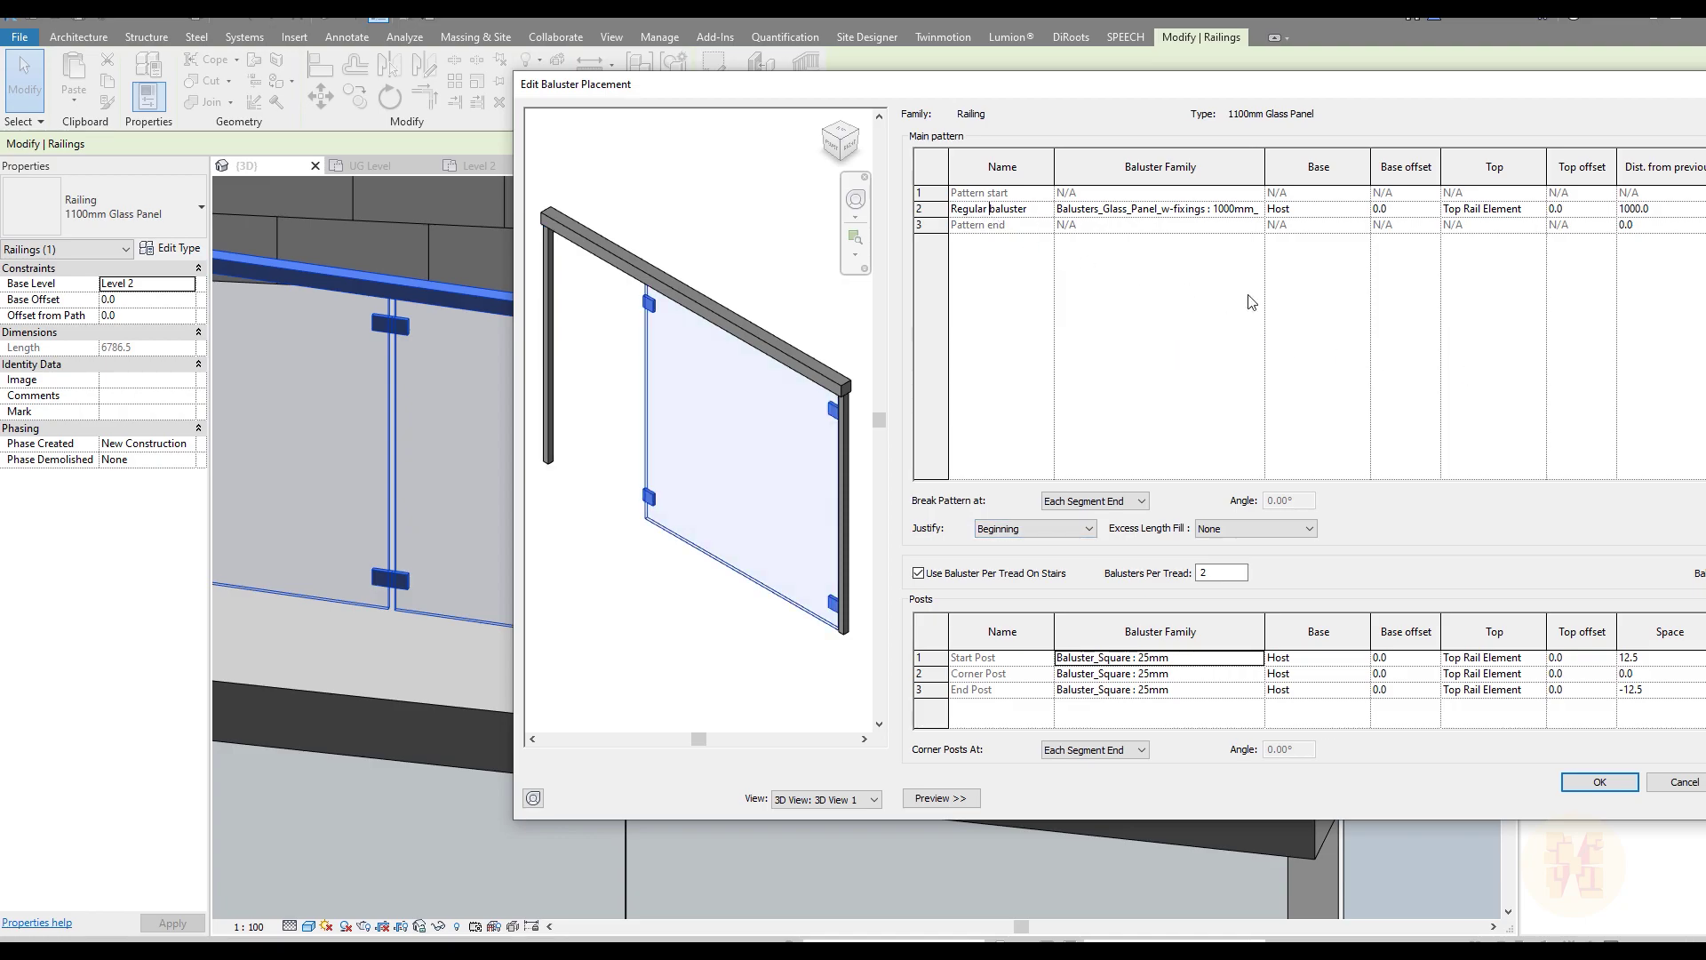
left_click(1705, 187)
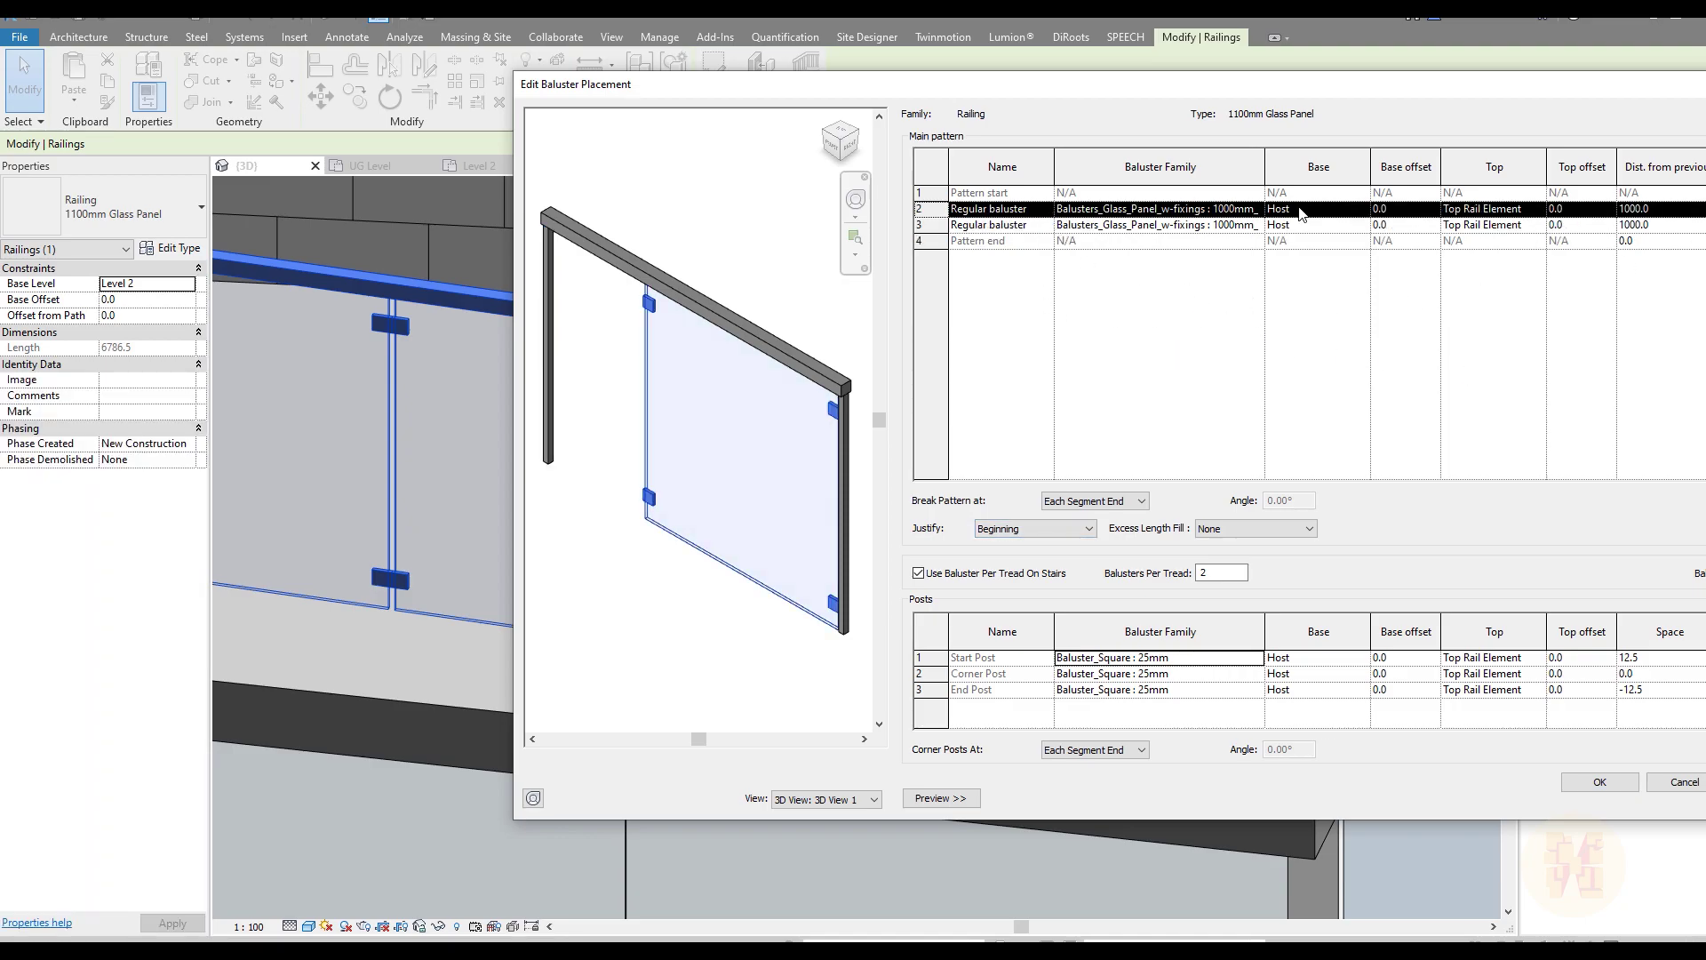
Step: Set the first regular baluster to Baluster_Square : 25mm at distance 0, followed by the glass panel and another square baluster at 500 mm each
left_click(1249, 210)
left_click(1256, 209)
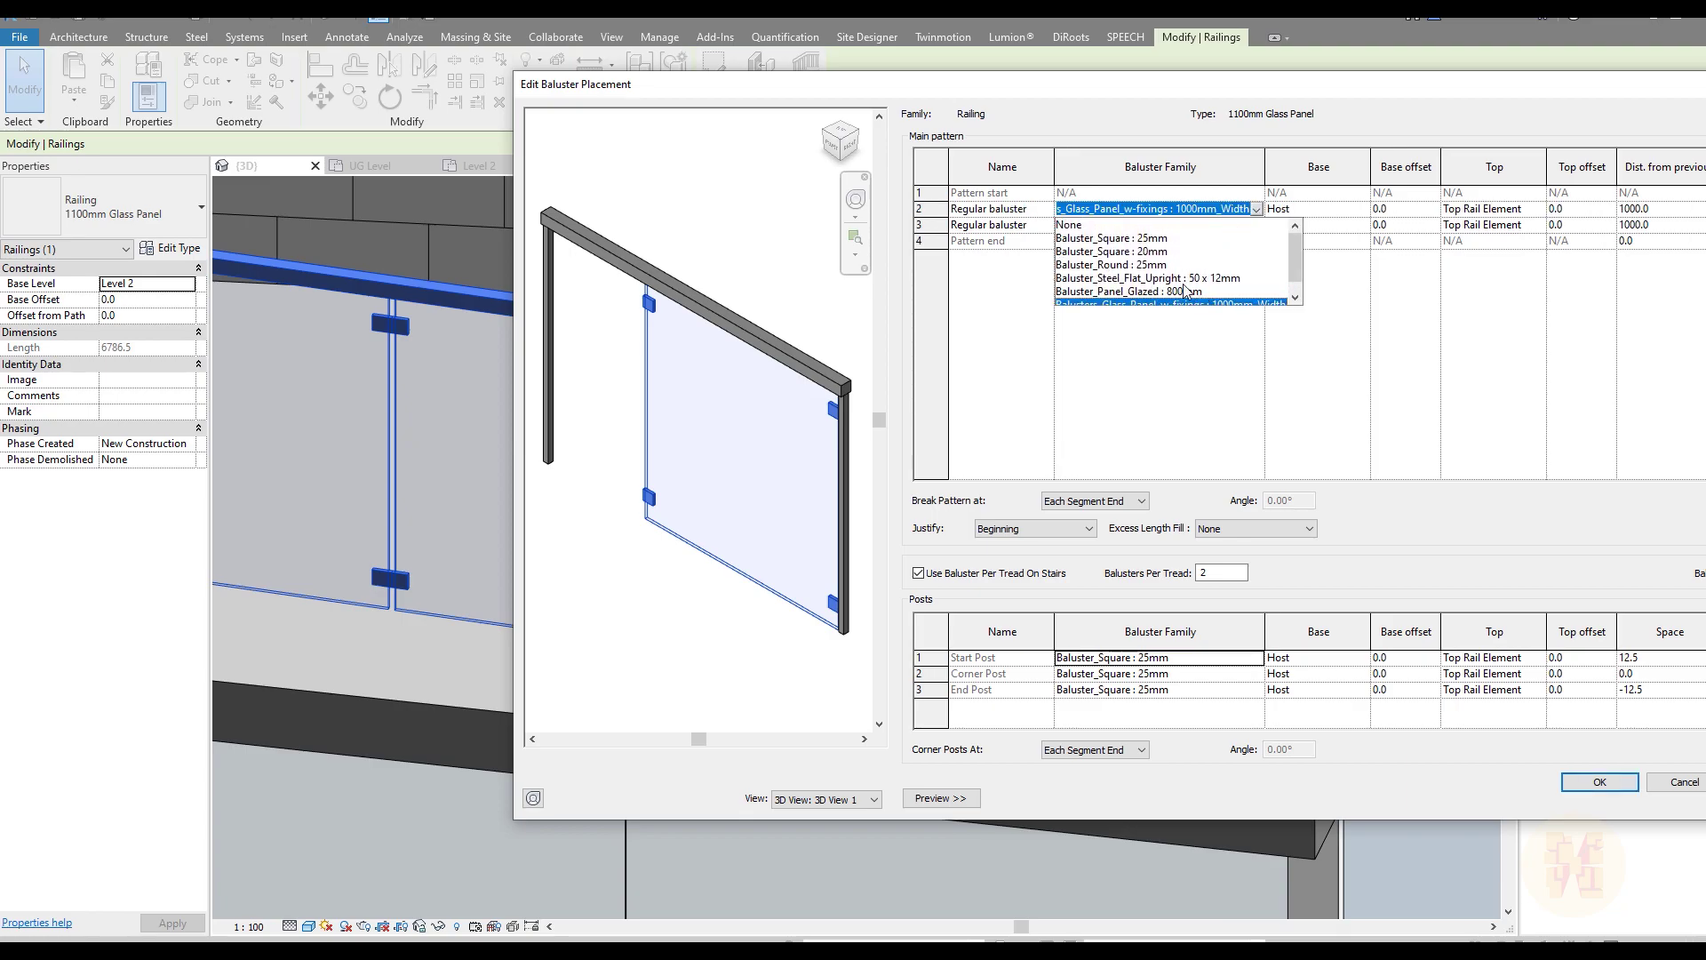
left_click(1128, 238)
left_click(1705, 782)
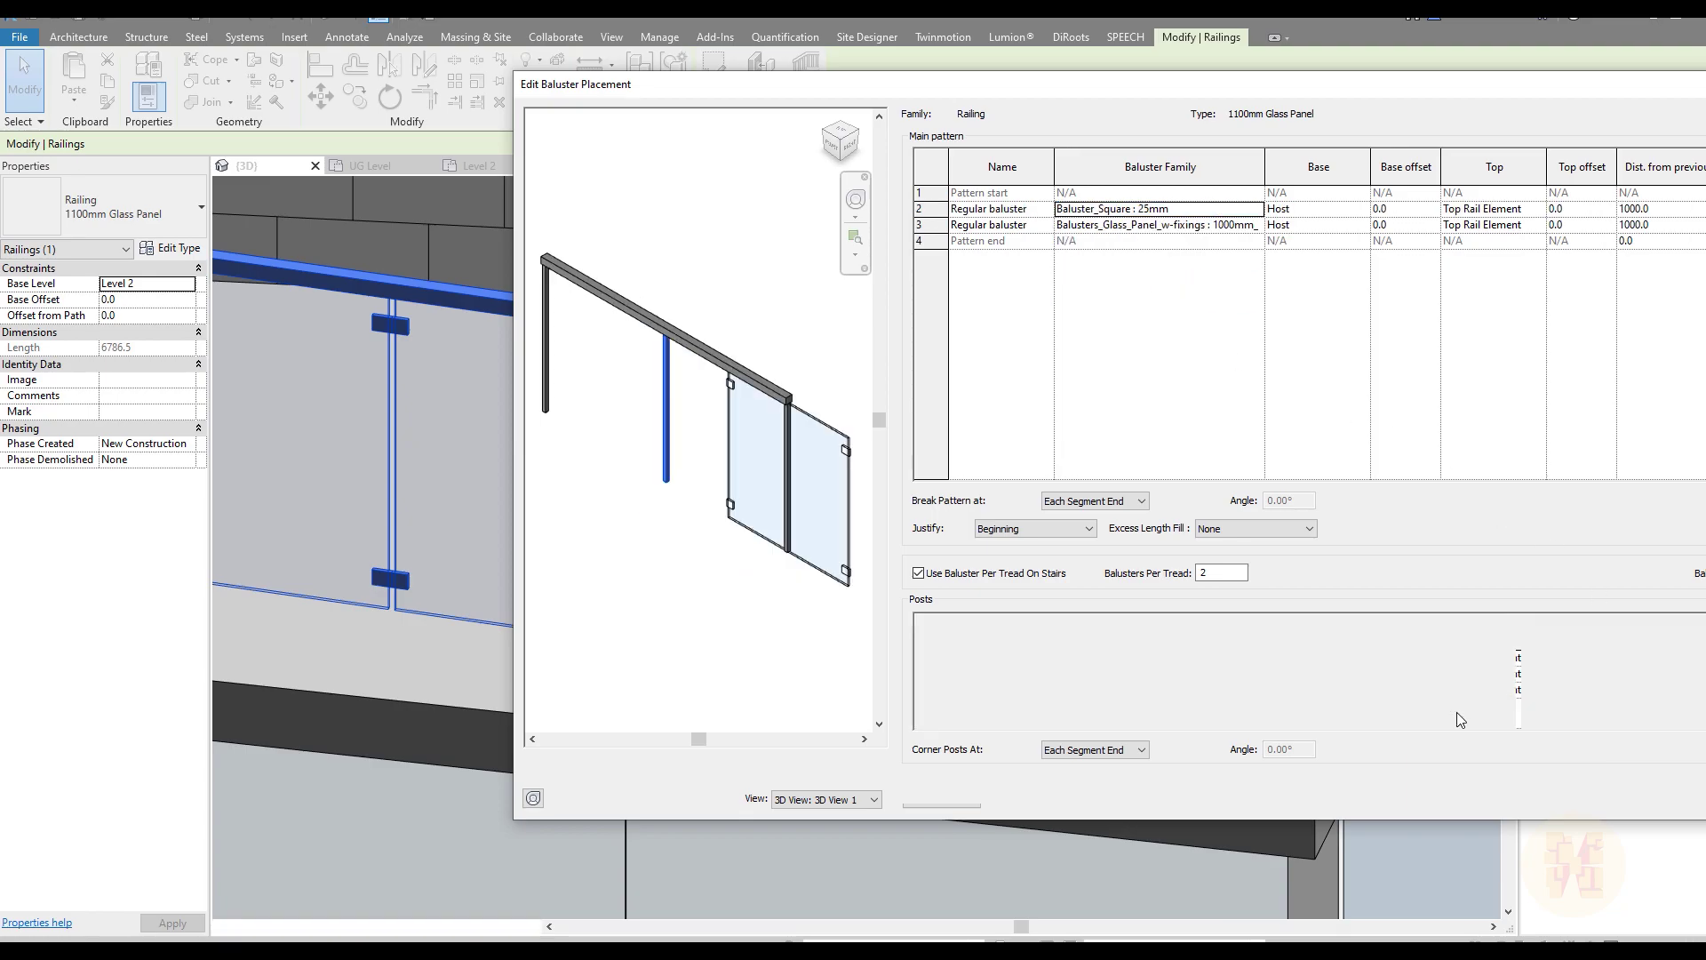
left_click(1692, 207)
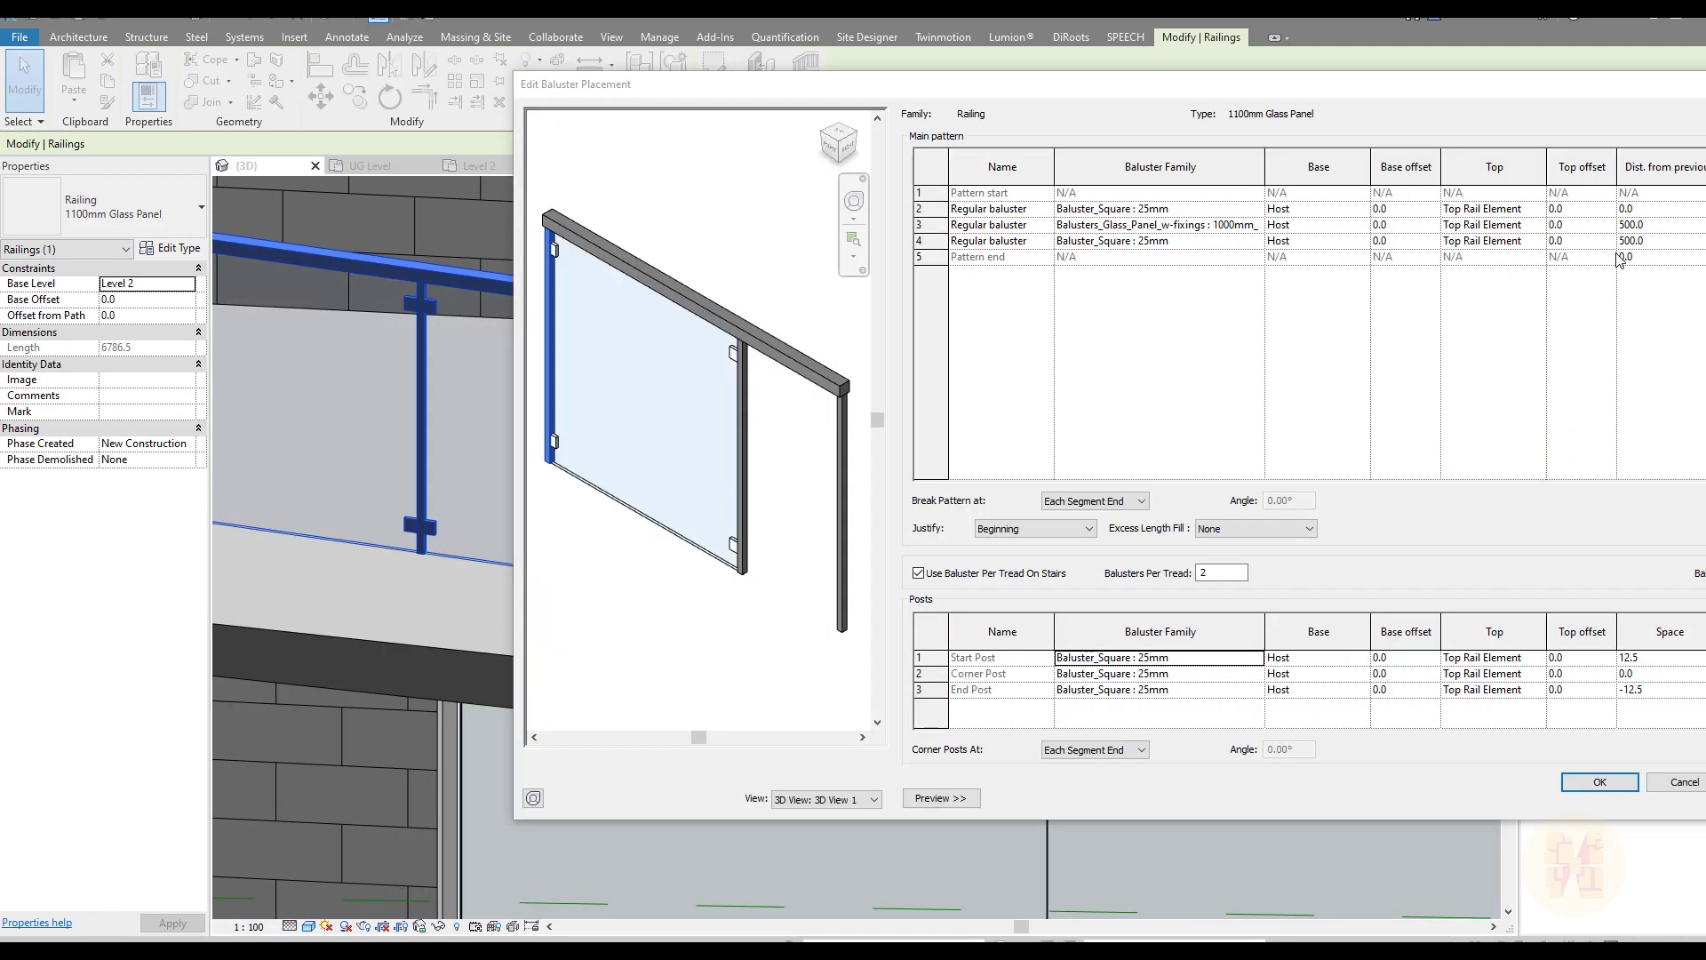
Step: Check which baluster each distance value controls in the type preview, and inspect the railing's end at the slatted screen
left_click(1656, 245)
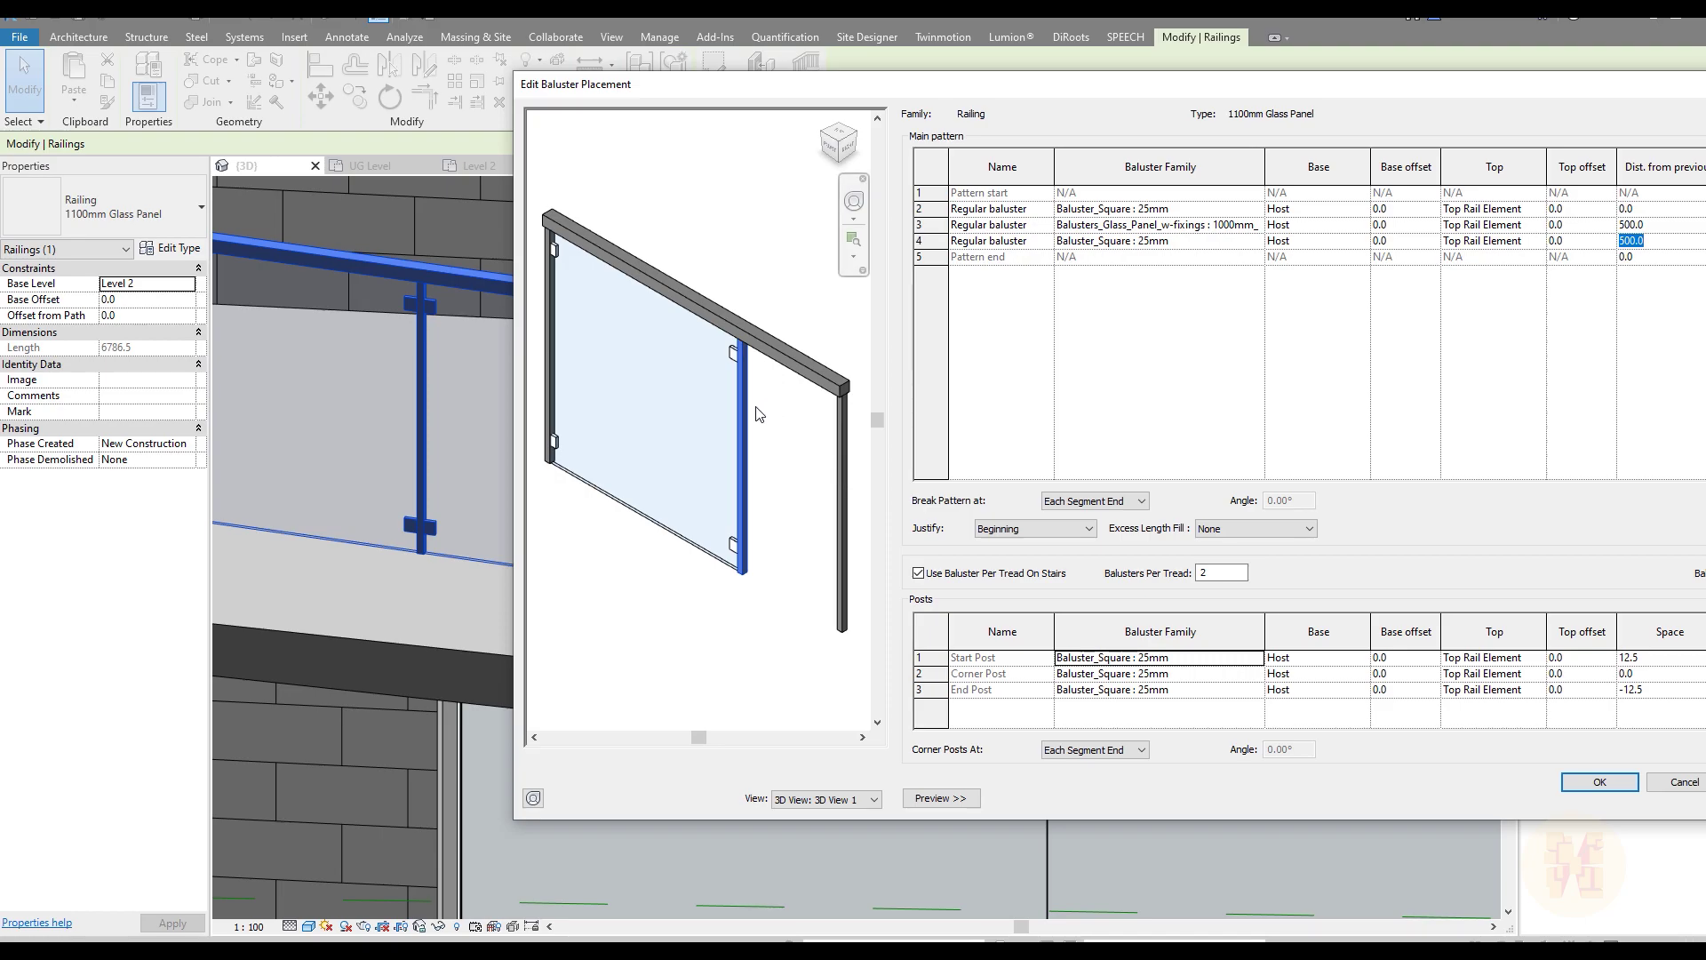
left_click(1662, 225)
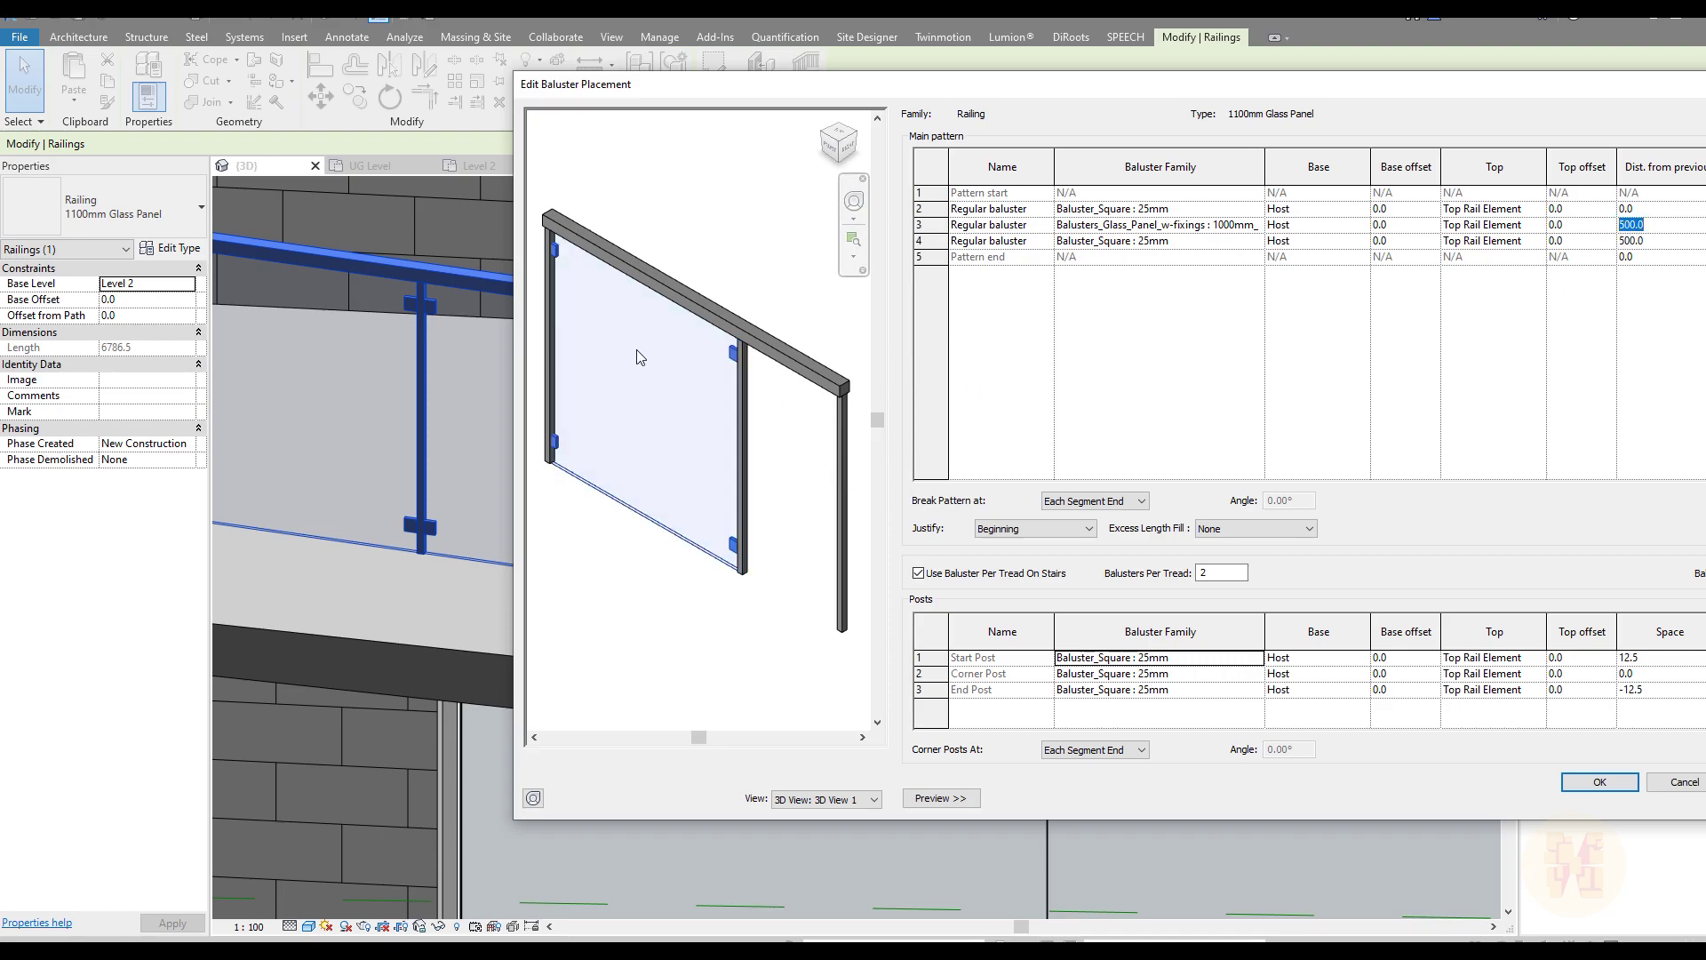
left_click(1691, 209)
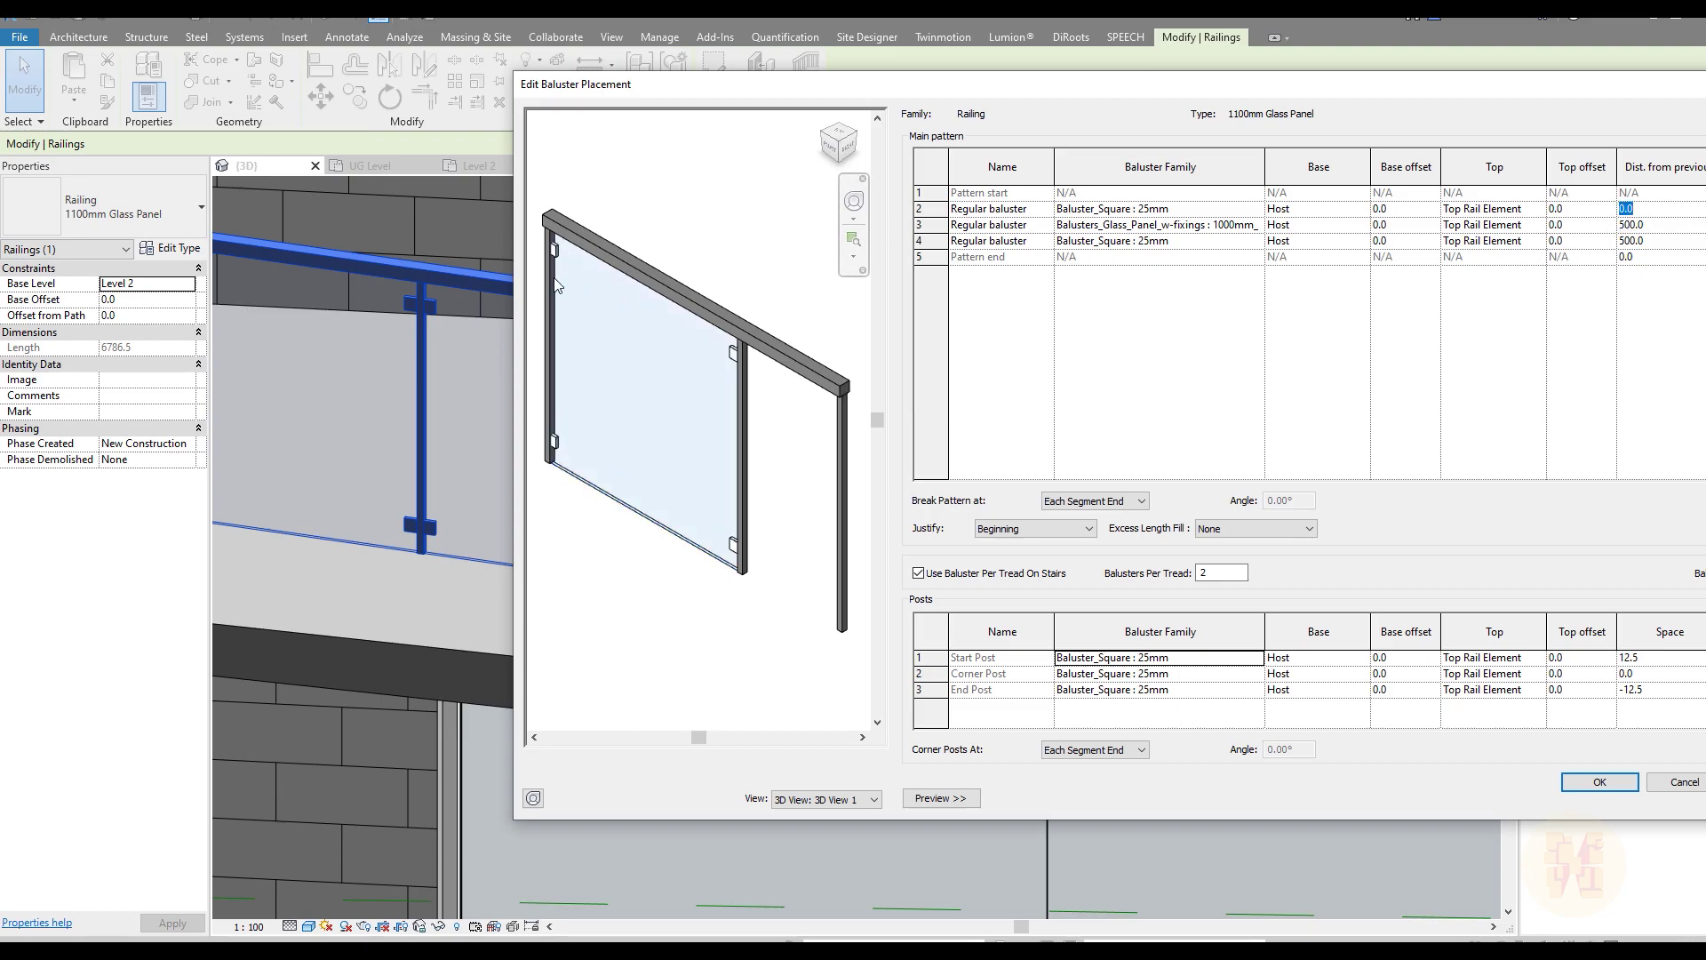
left_click(1186, 361)
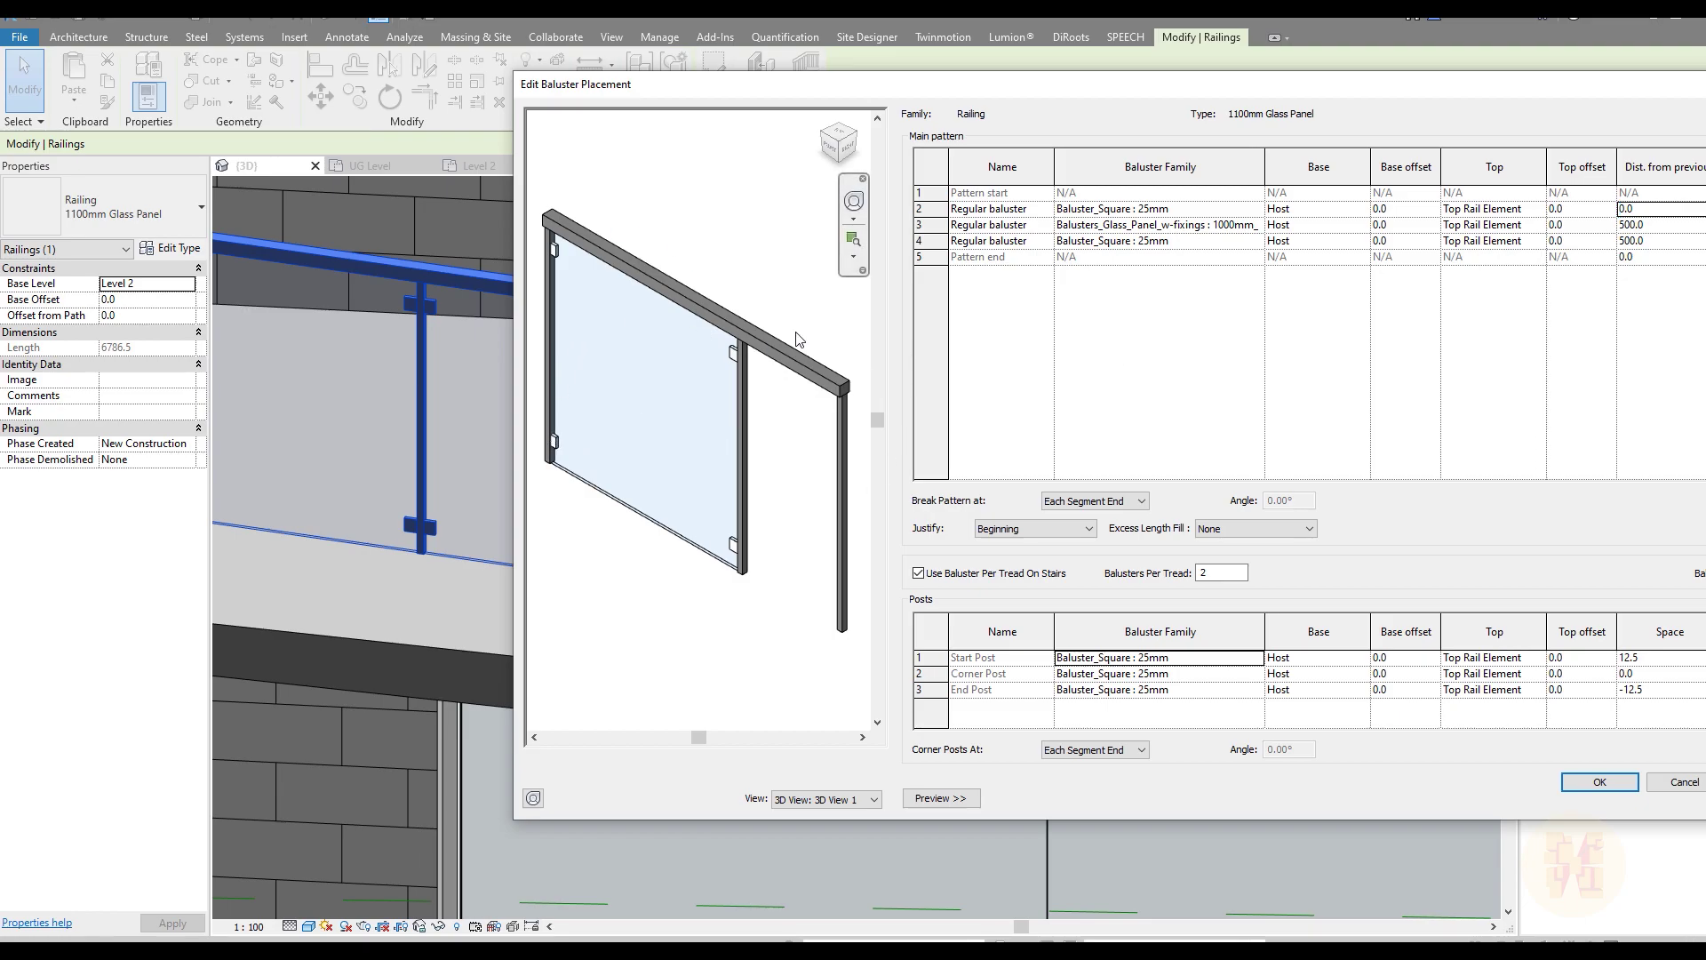
left_click(1600, 782)
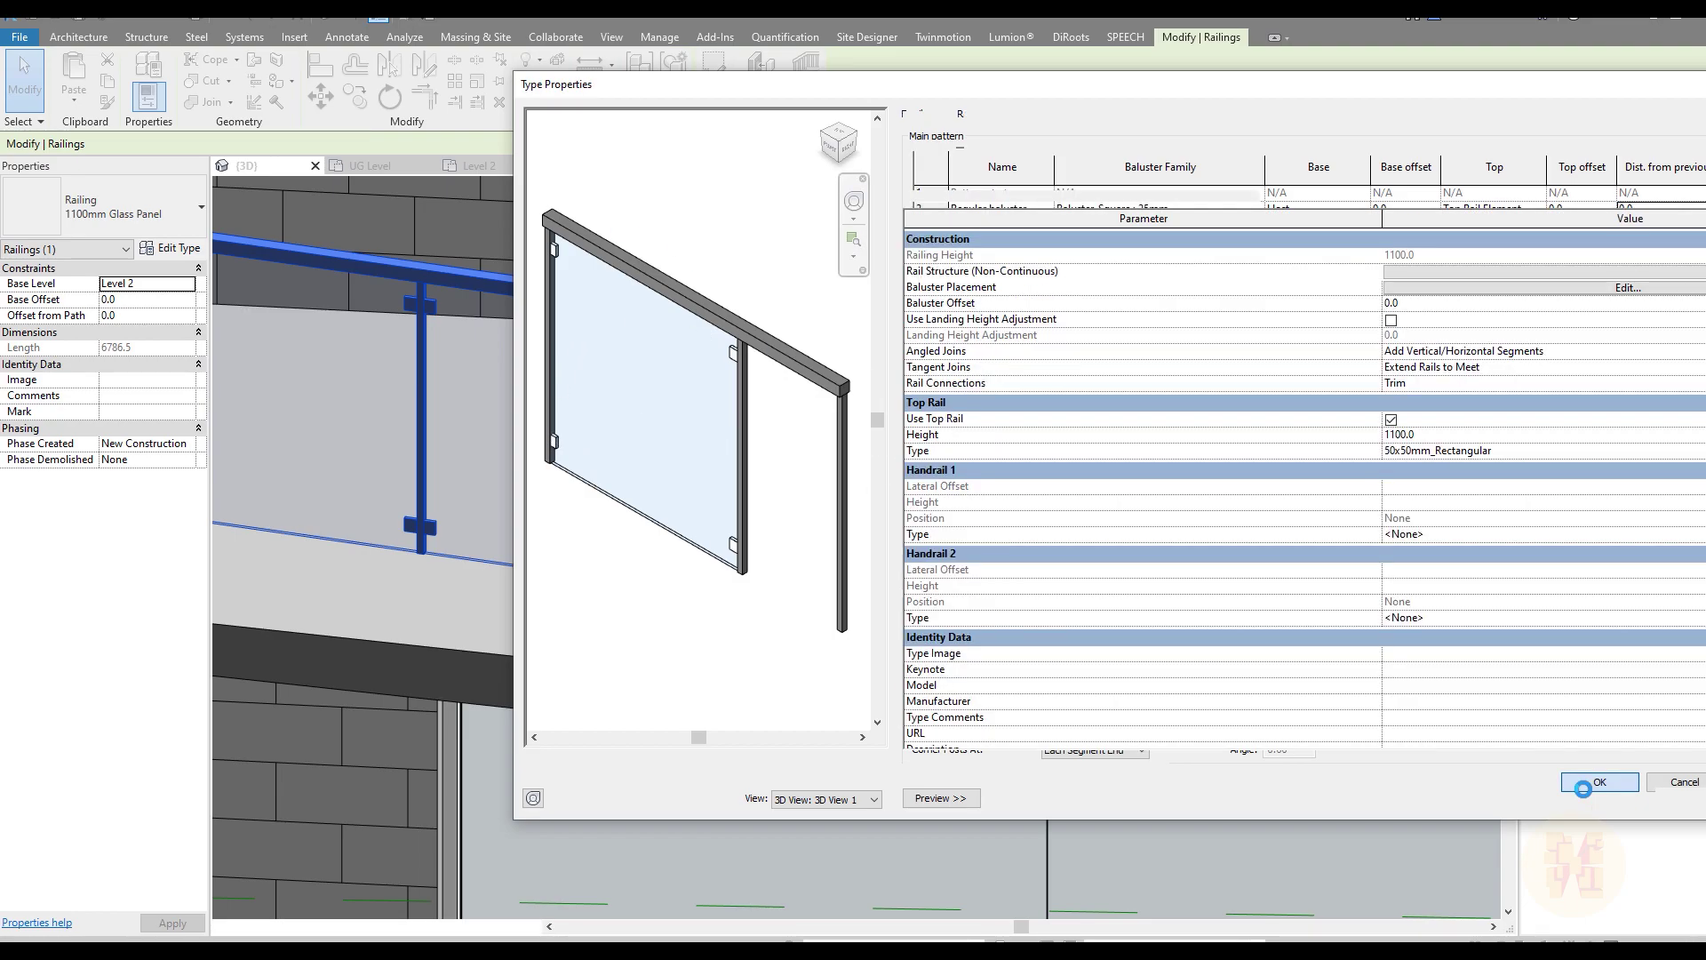
left_click(1664, 786)
middle_click_drag(1016, 605, 618, 561)
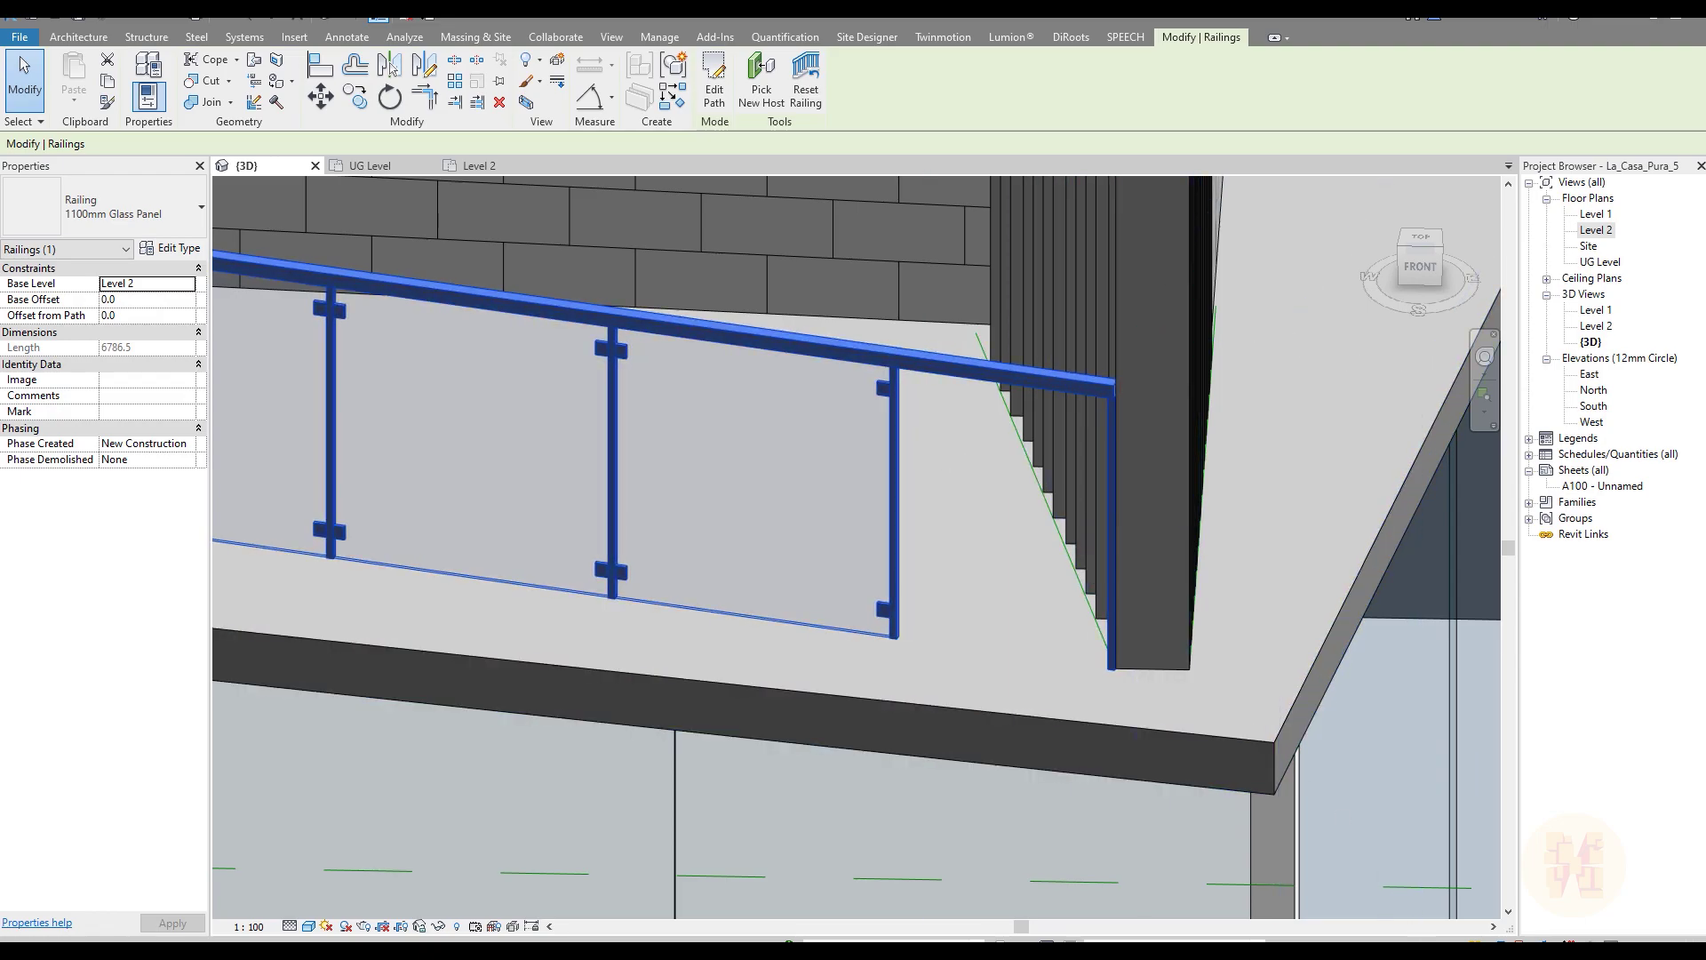
mouse_move(904, 491)
left_mouse_down()
mouse_move(1112, 504)
mouse_move(1084, 511)
left_mouse_up()
mouse_move(918, 473)
left_mouse_down()
mouse_move(894, 483)
mouse_move(913, 494)
left_mouse_up()
mouse_move(940, 430)
left_mouse_down()
mouse_move(957, 455)
mouse_move(993, 443)
mouse_move(979, 471)
mouse_move(998, 461)
mouse_move(981, 444)
left_mouse_up()
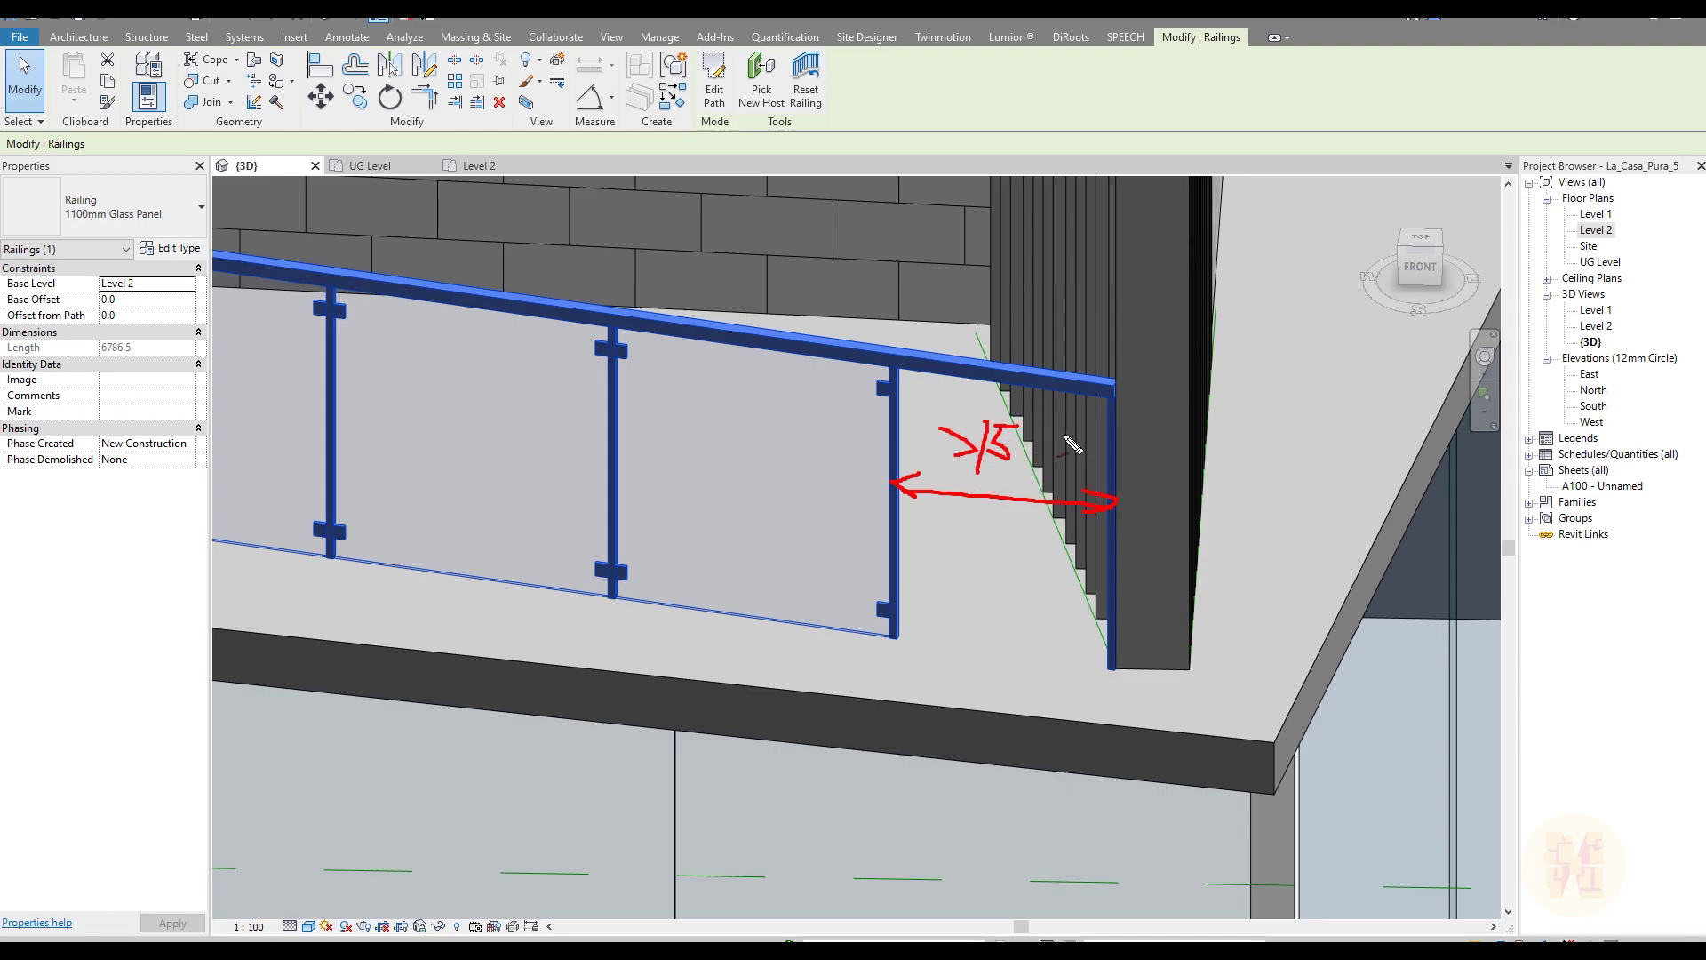
key("Escape")
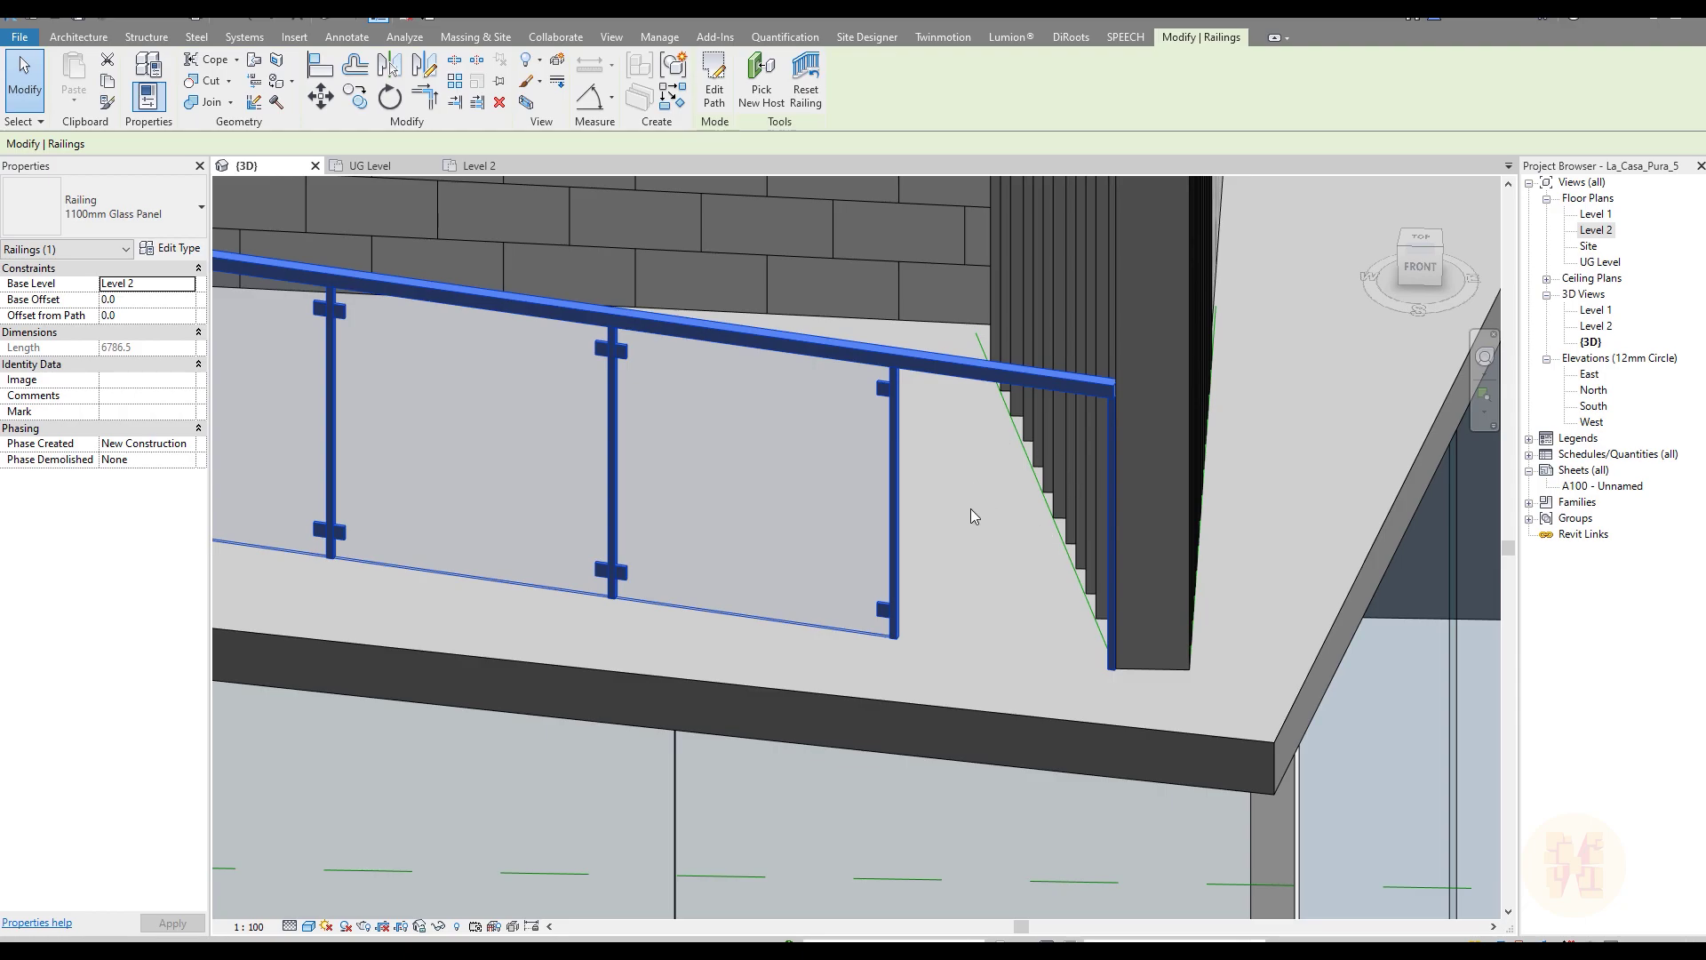
Step: Set the baluster pattern of the 1100mm Glass Panel railing type to Spread Pattern To Fit, breaking at Each Segment End
left_click(186, 252)
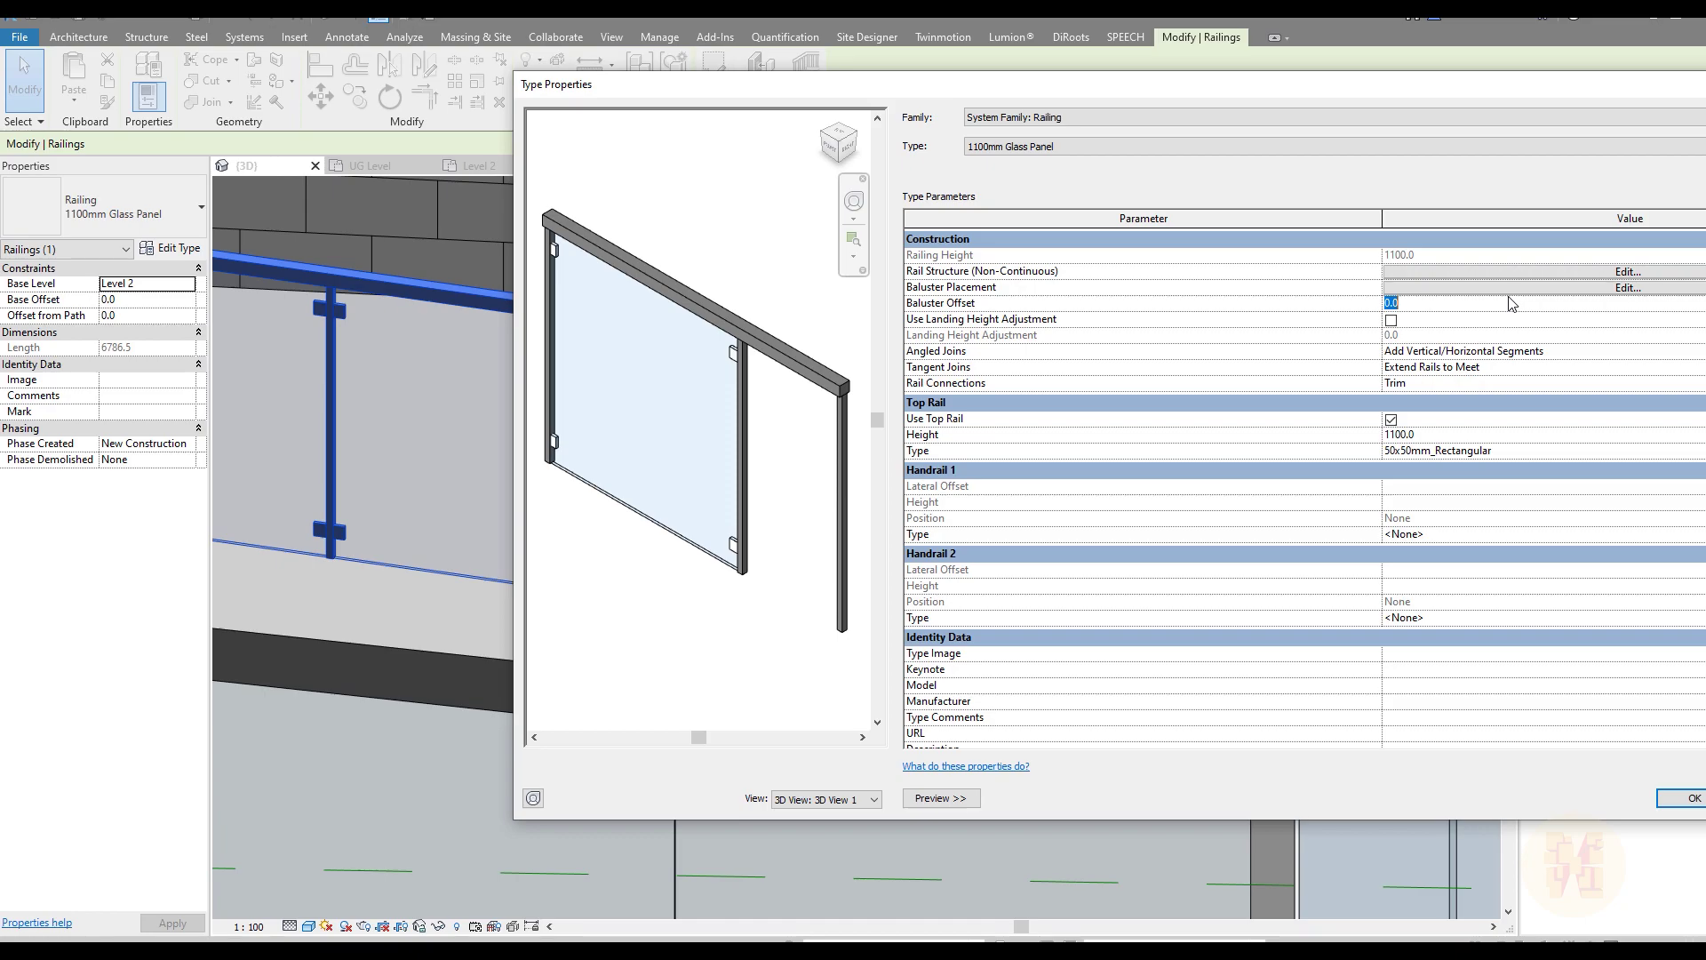
left_click(1515, 288)
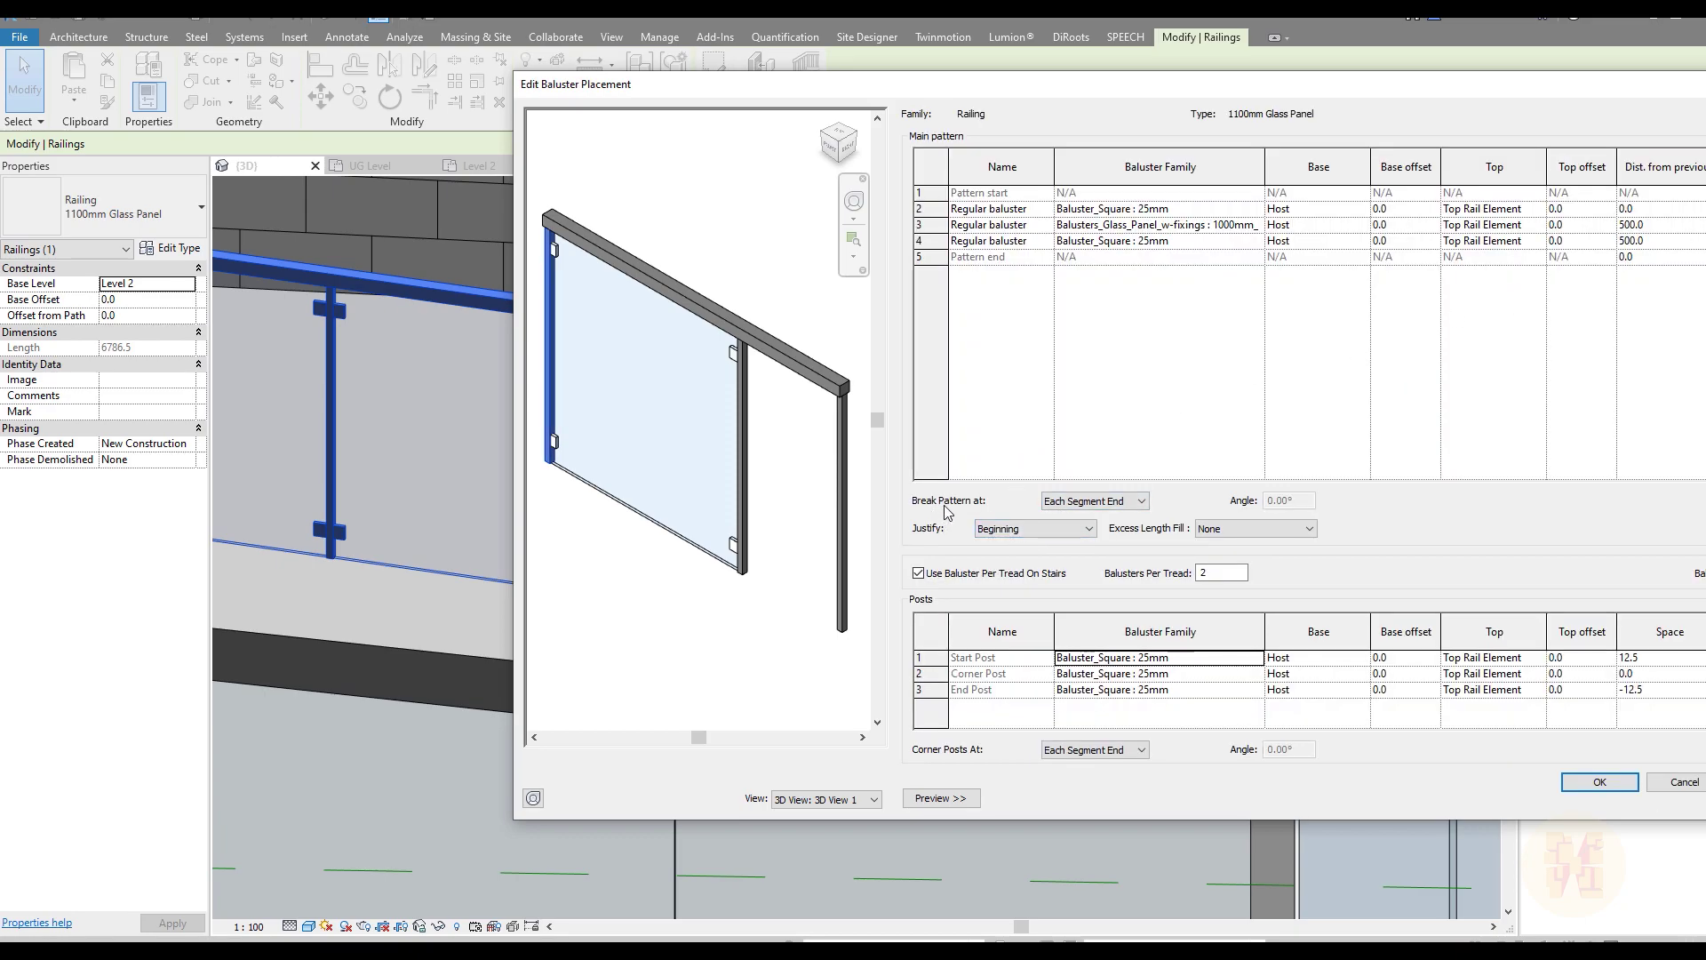
left_click(1083, 503)
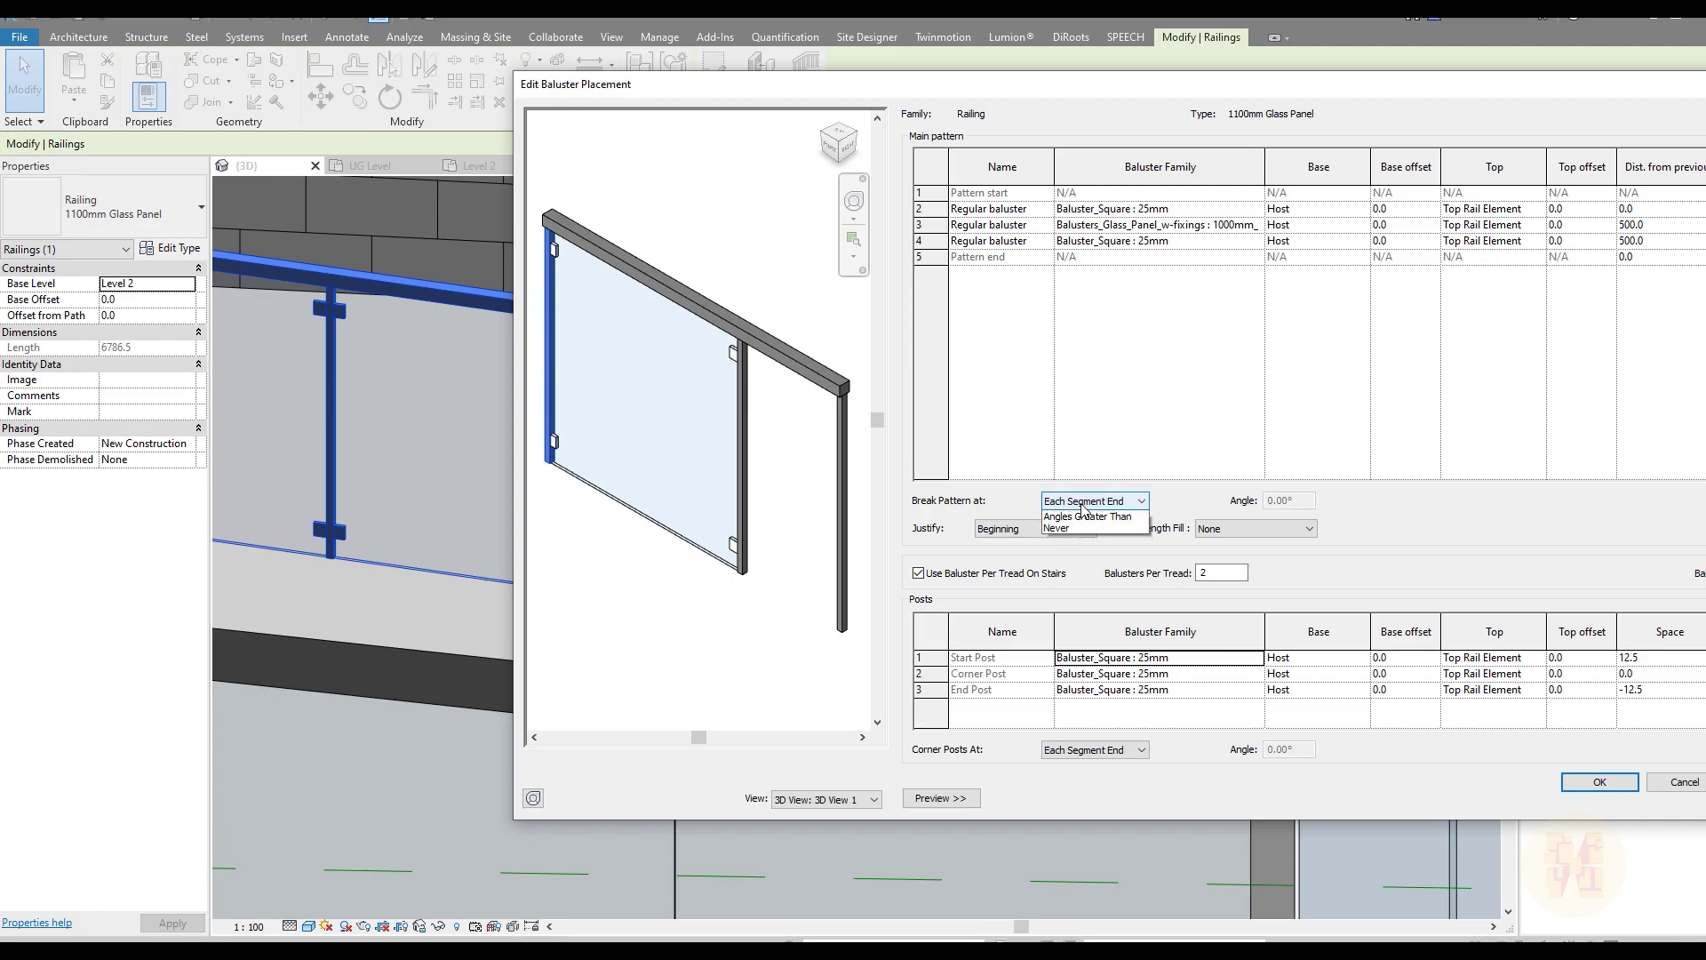
left_click(1070, 513)
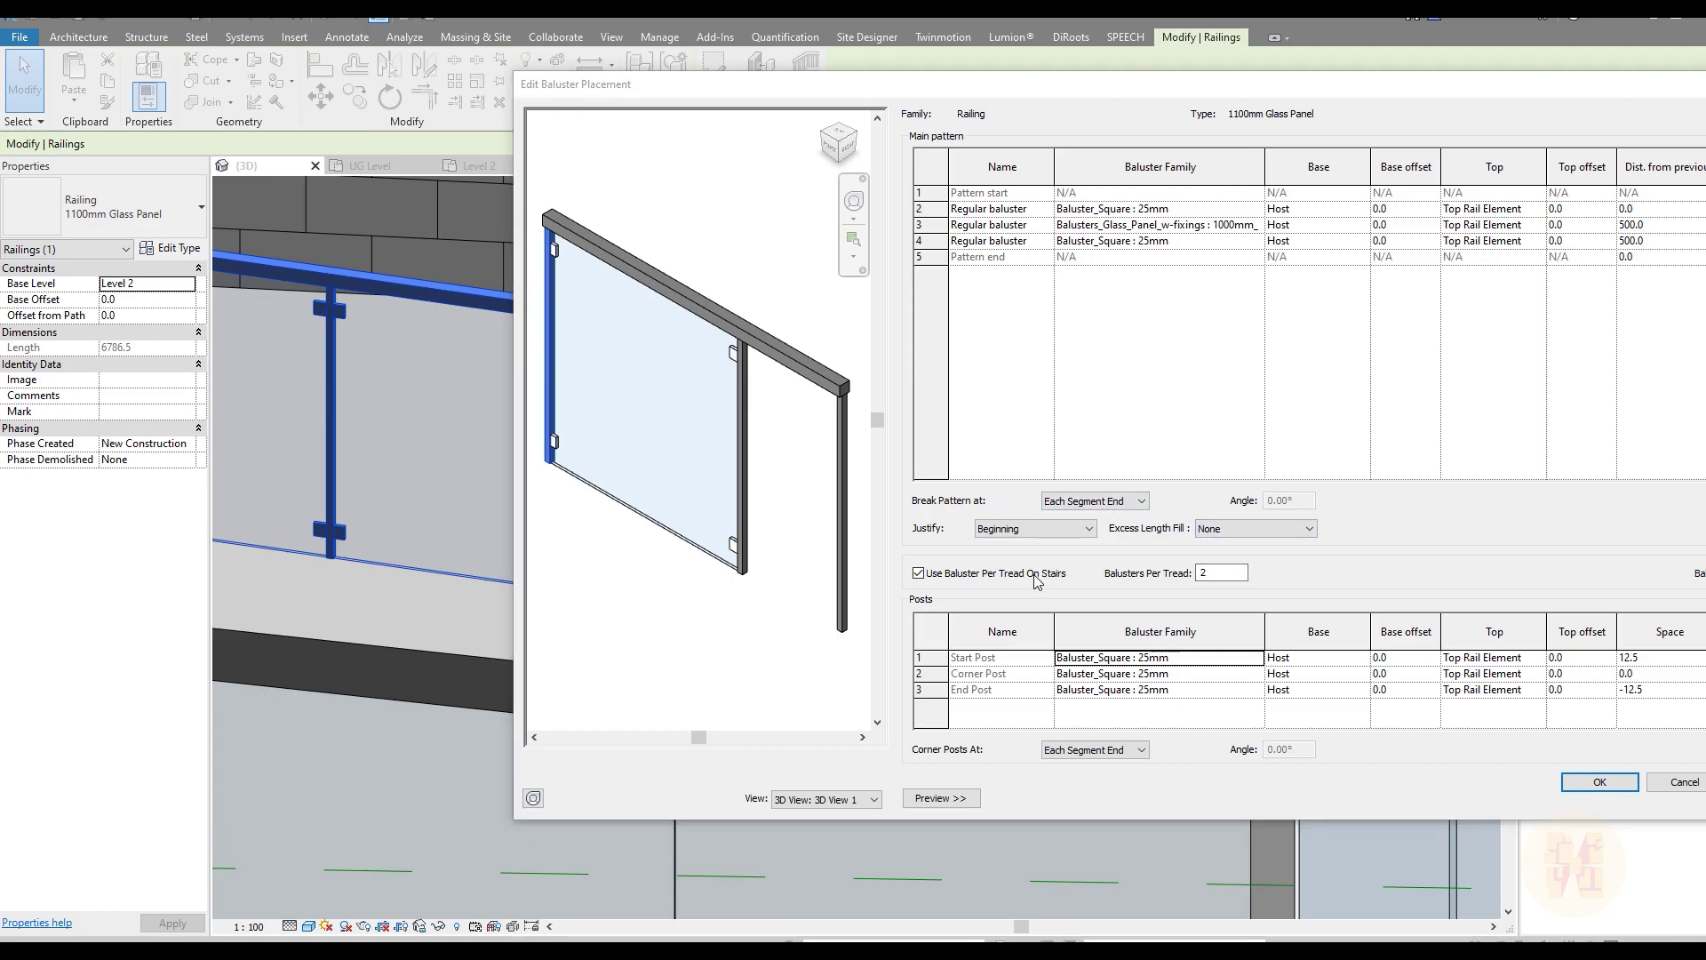
left_click(1011, 532)
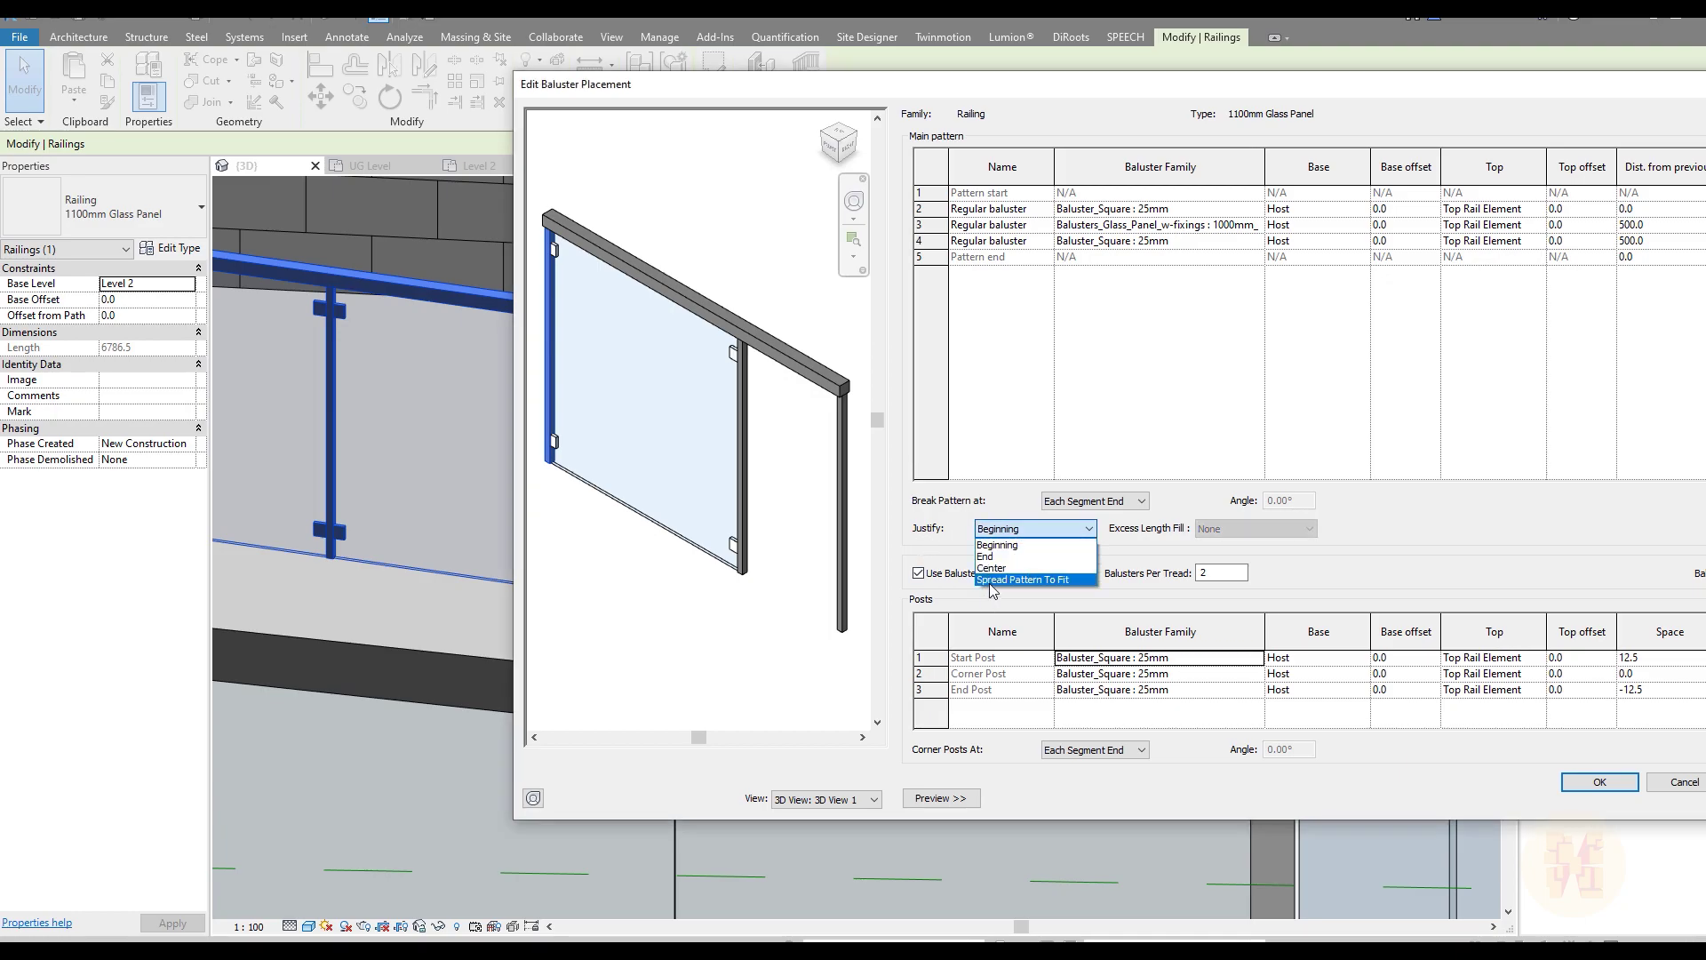
left_click(1019, 580)
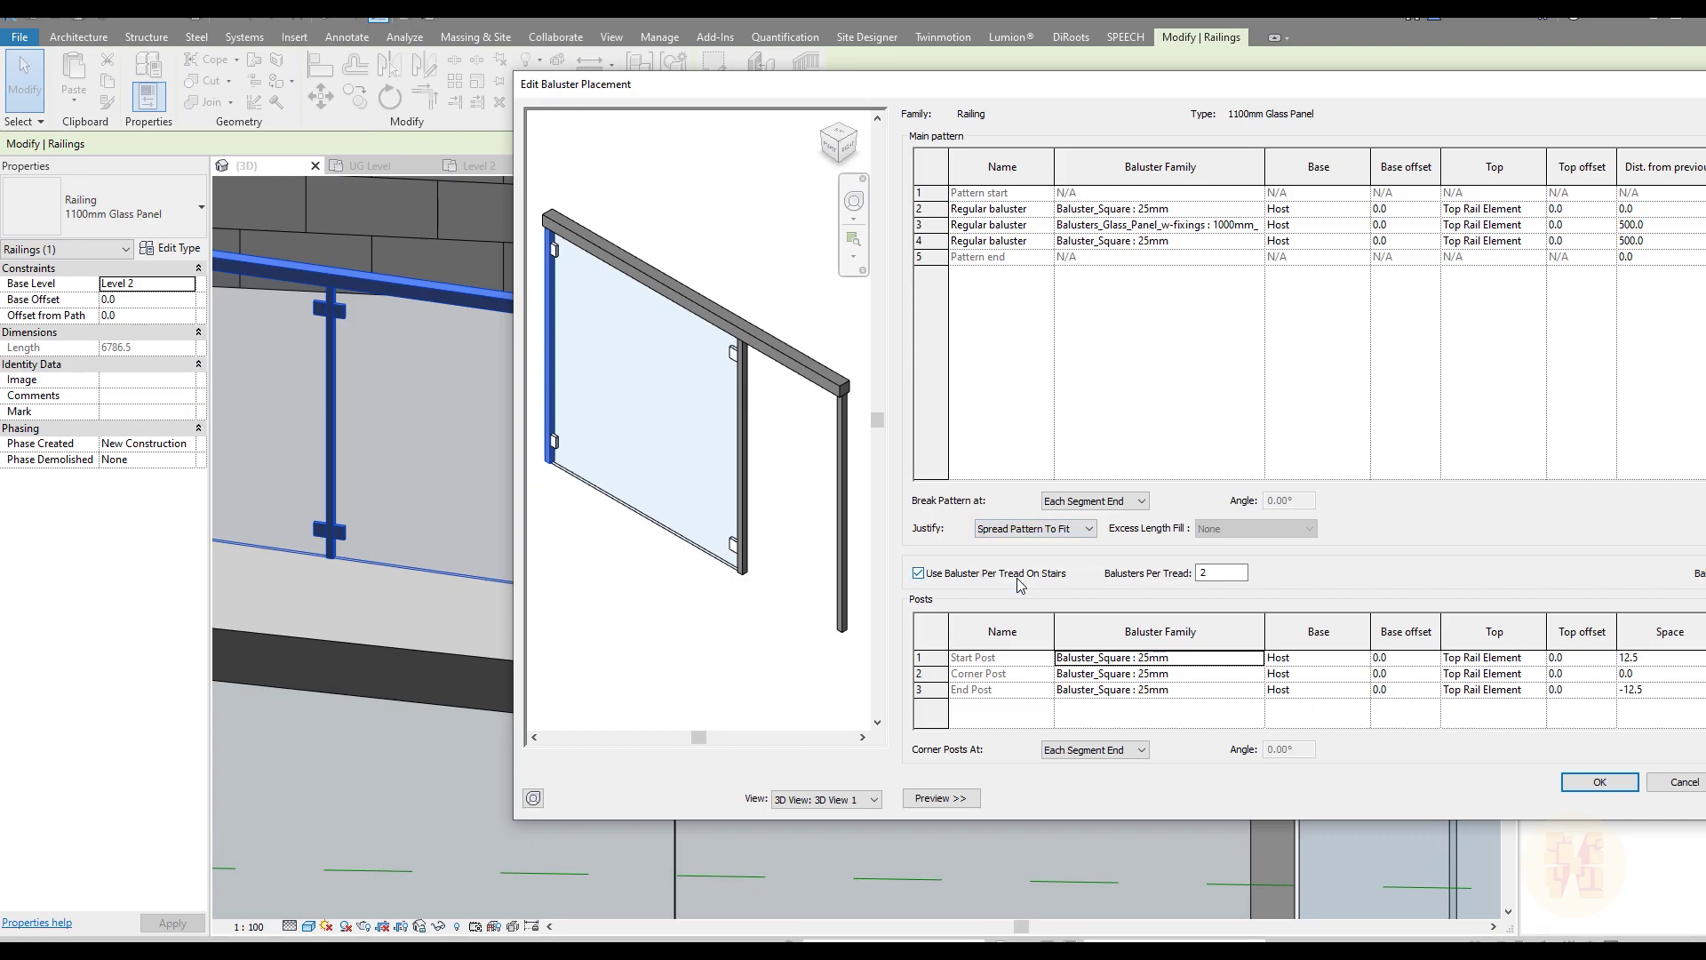
left_click(1602, 782)
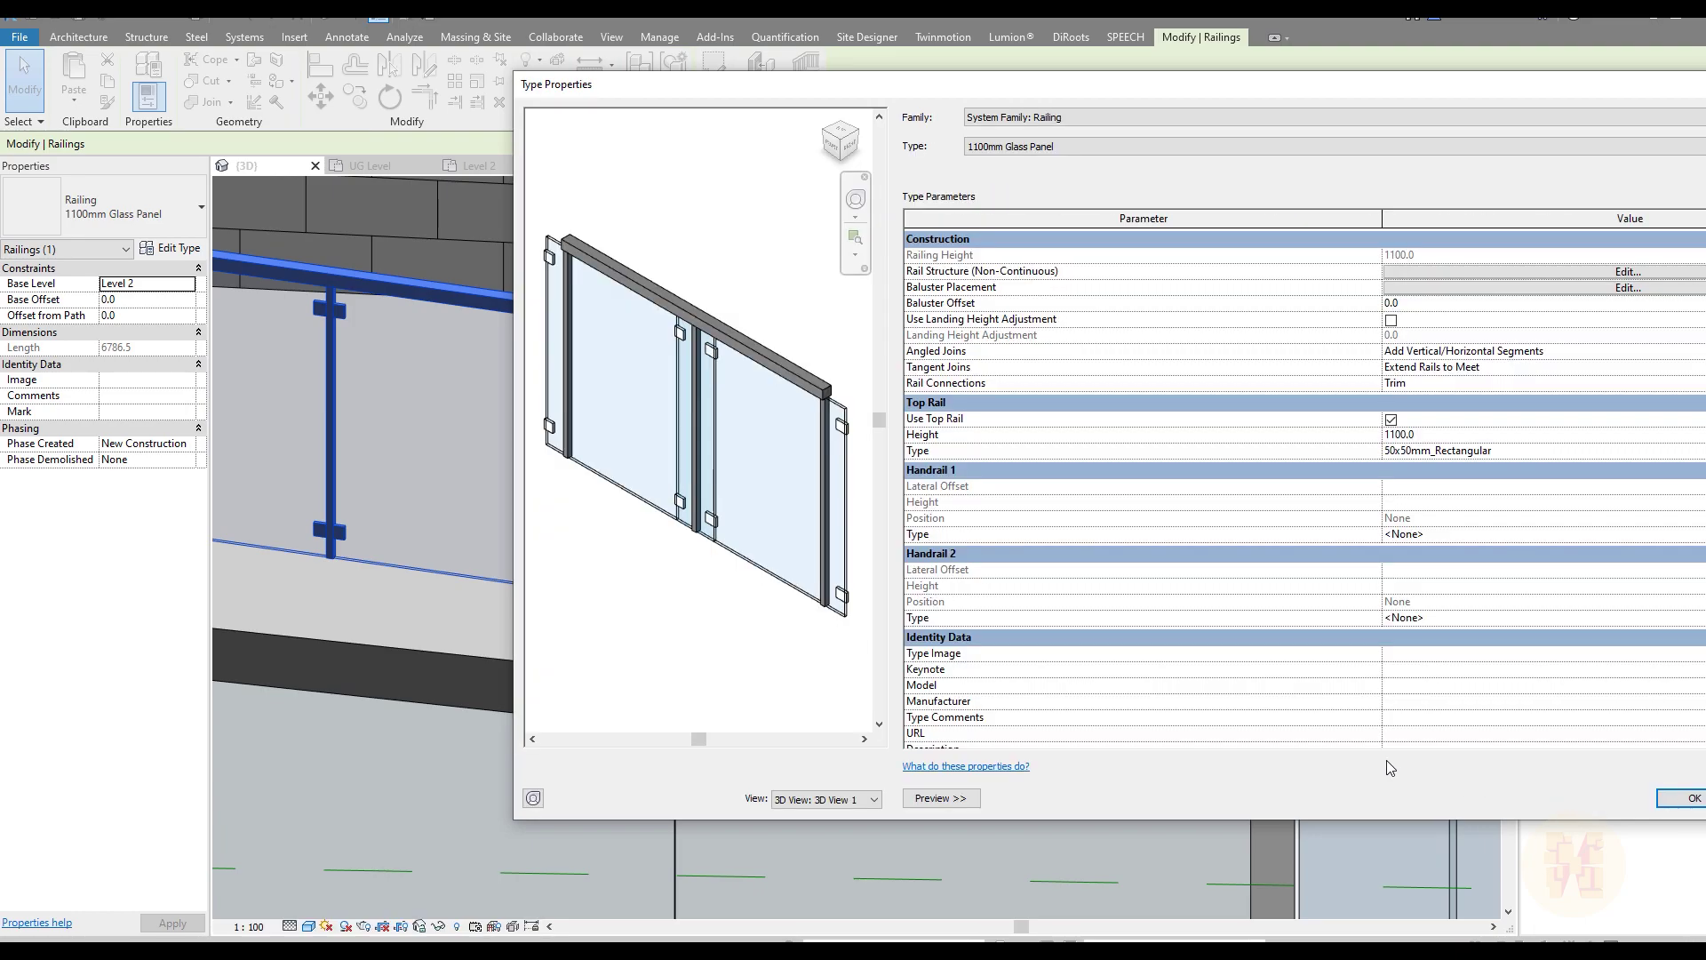
left_click(1674, 799)
middle_click_drag(874, 522, 1173, 604)
scroll(713, 442, "down", 2)
middle_click_drag(830, 468, 752, 589)
key("Escape")
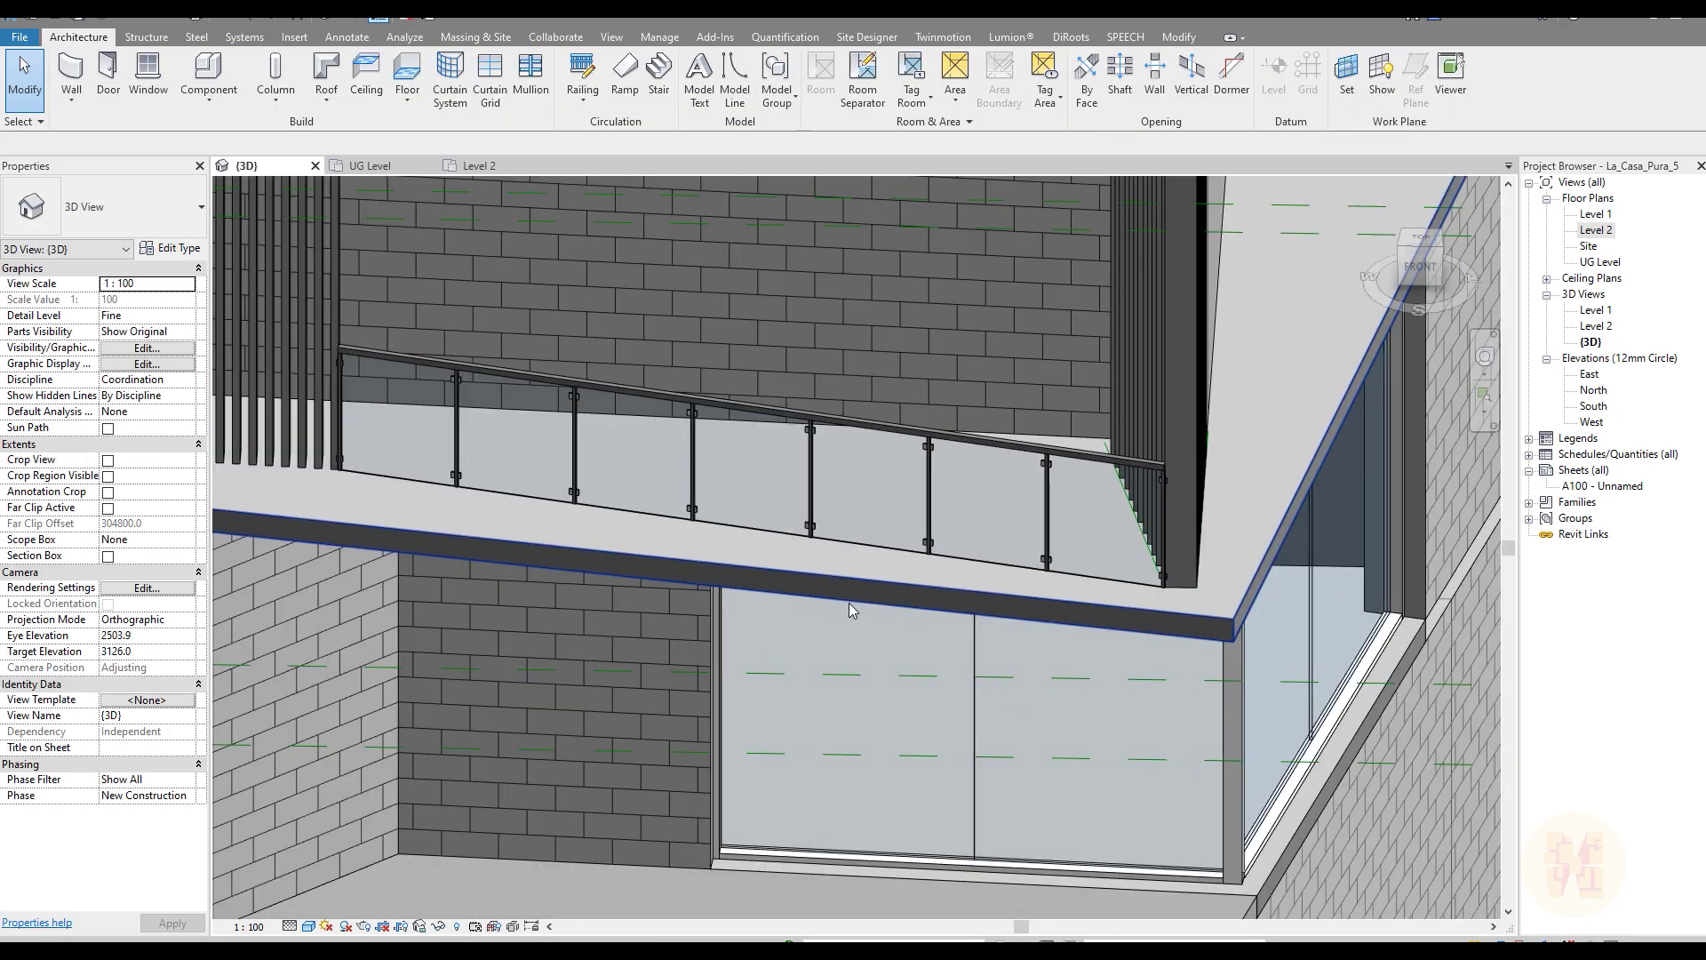
scroll(813, 464, "up", 4)
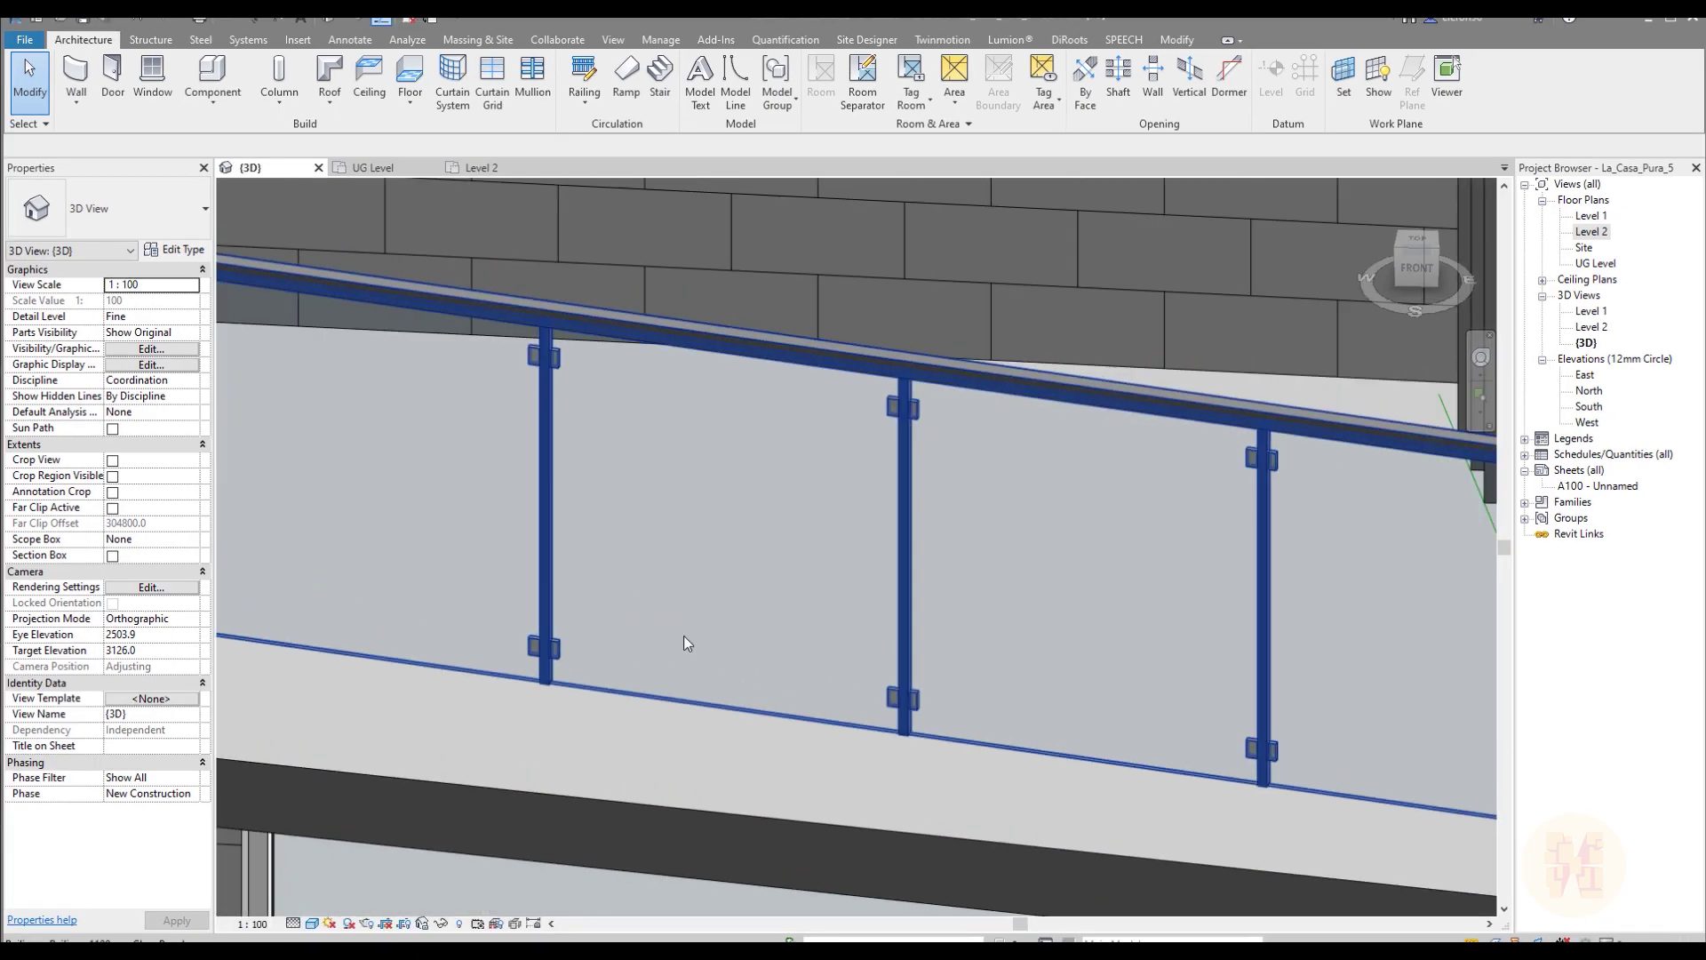
Step: Open the Level 2 floor plan at the east side of the terrace
left_click(480, 167)
scroll(727, 562, "down", 5)
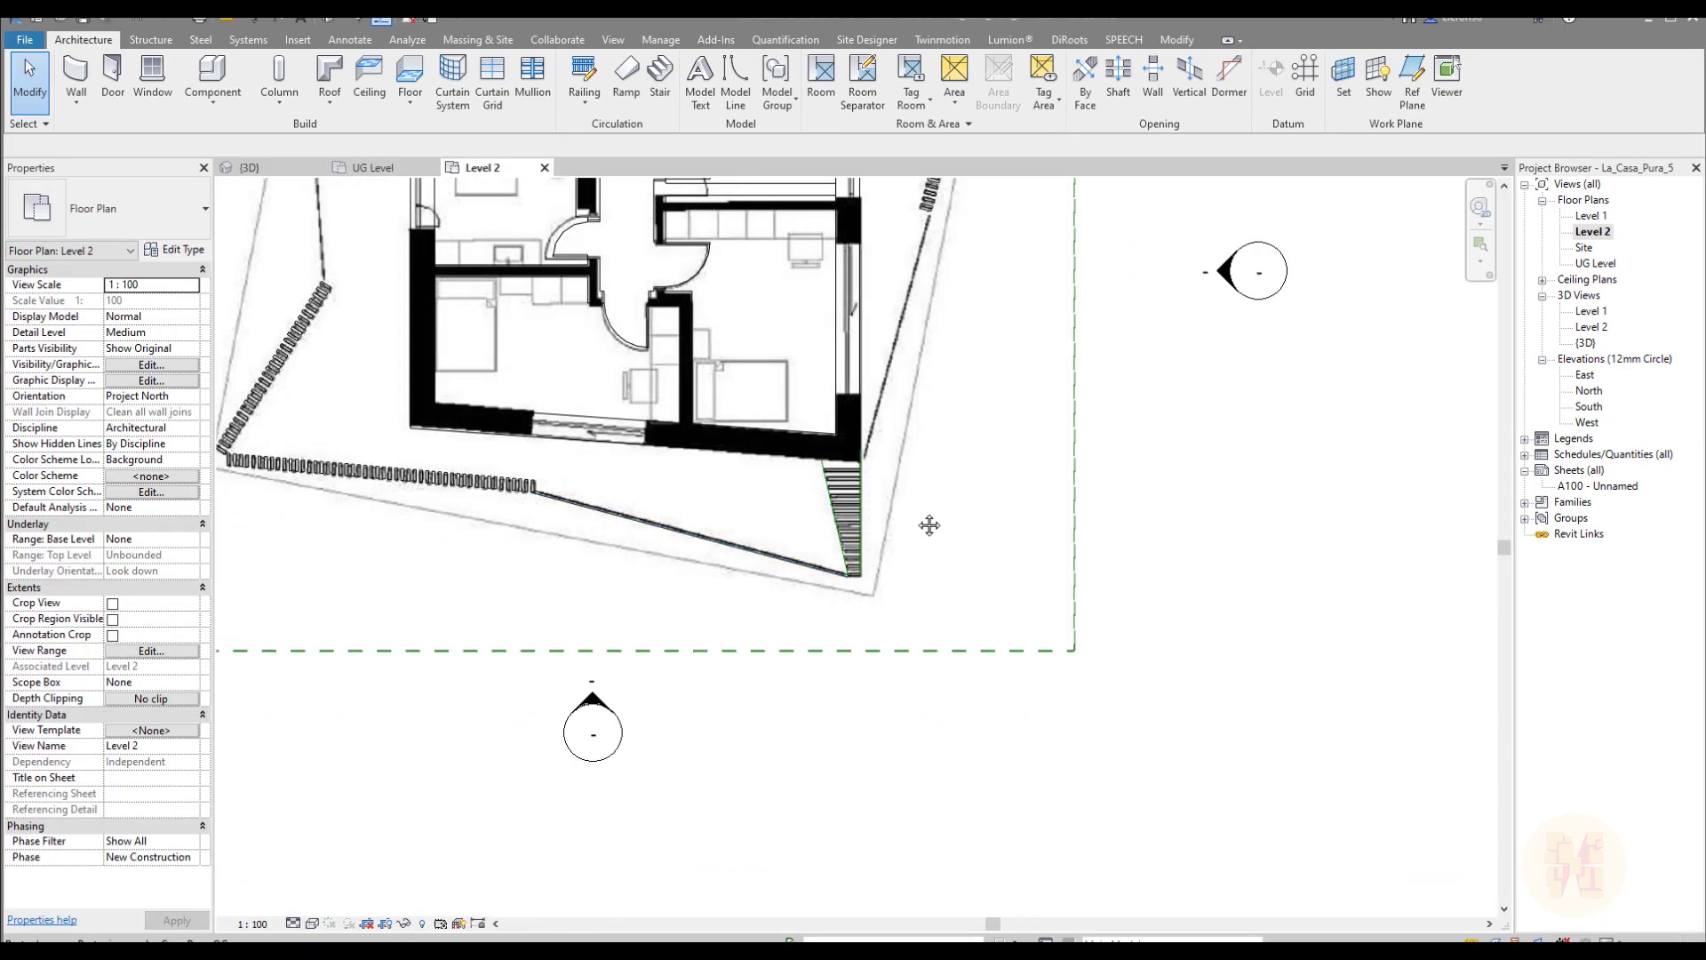
scroll(758, 678, "up", 2)
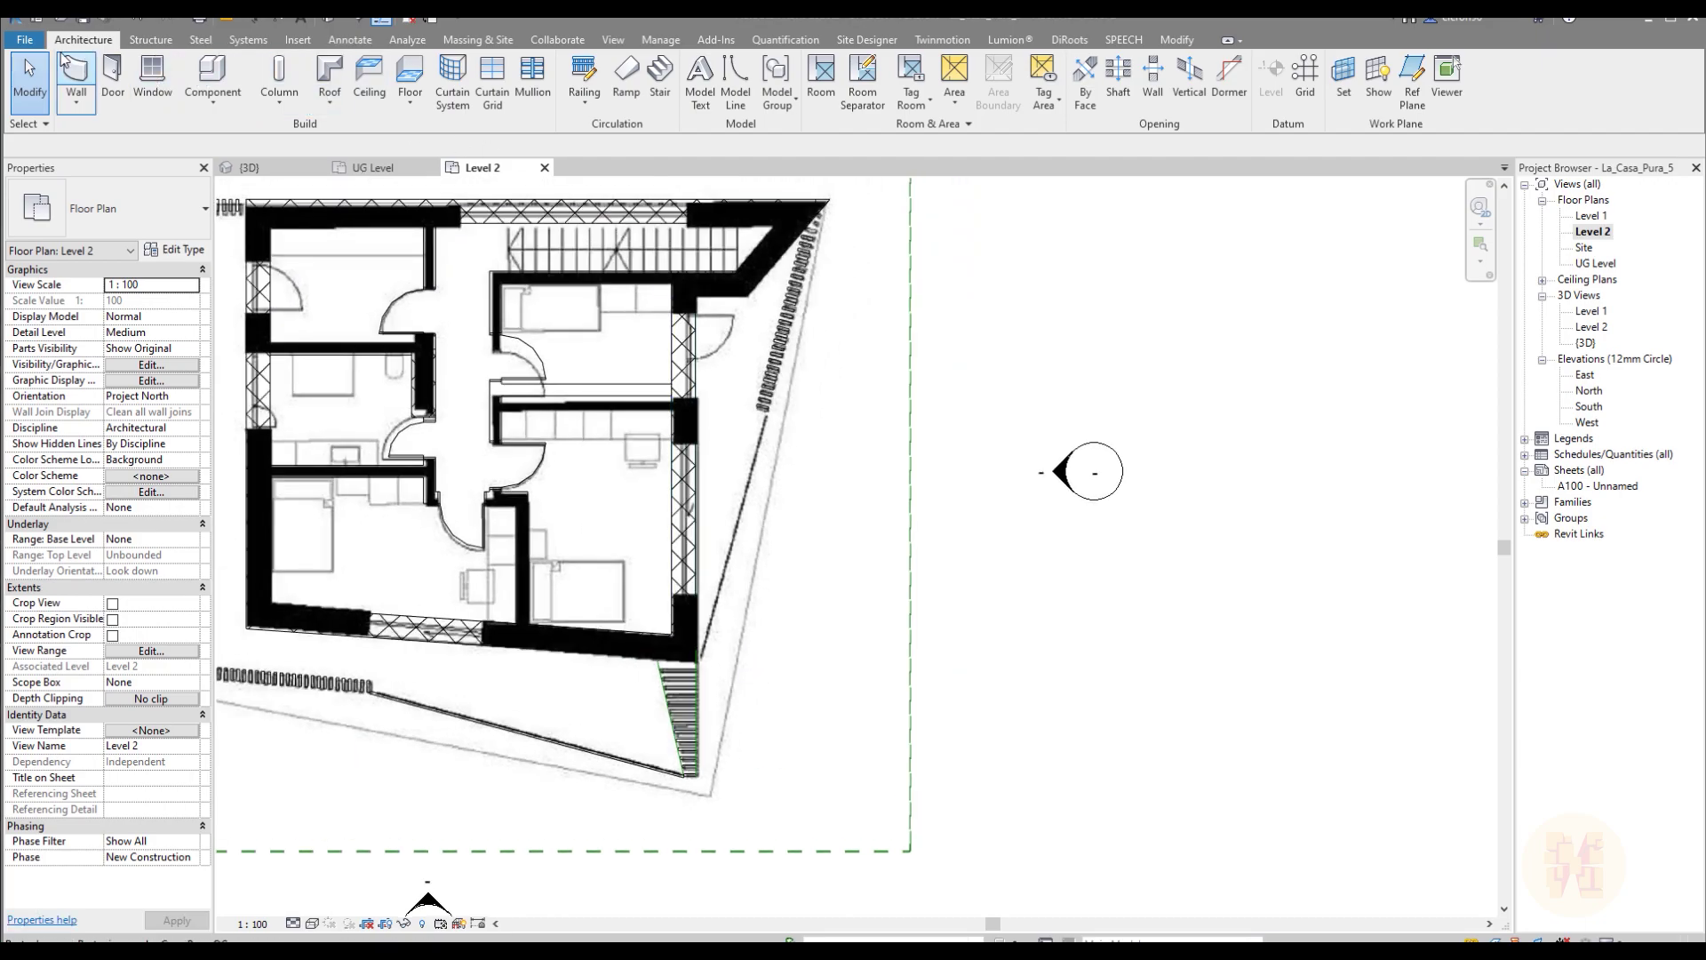
Step: Sketch a 1100mm Glass Panel railing along the east terrace edge, from the house's southeast wall corner to the slatted screen's end
left_click(584, 73)
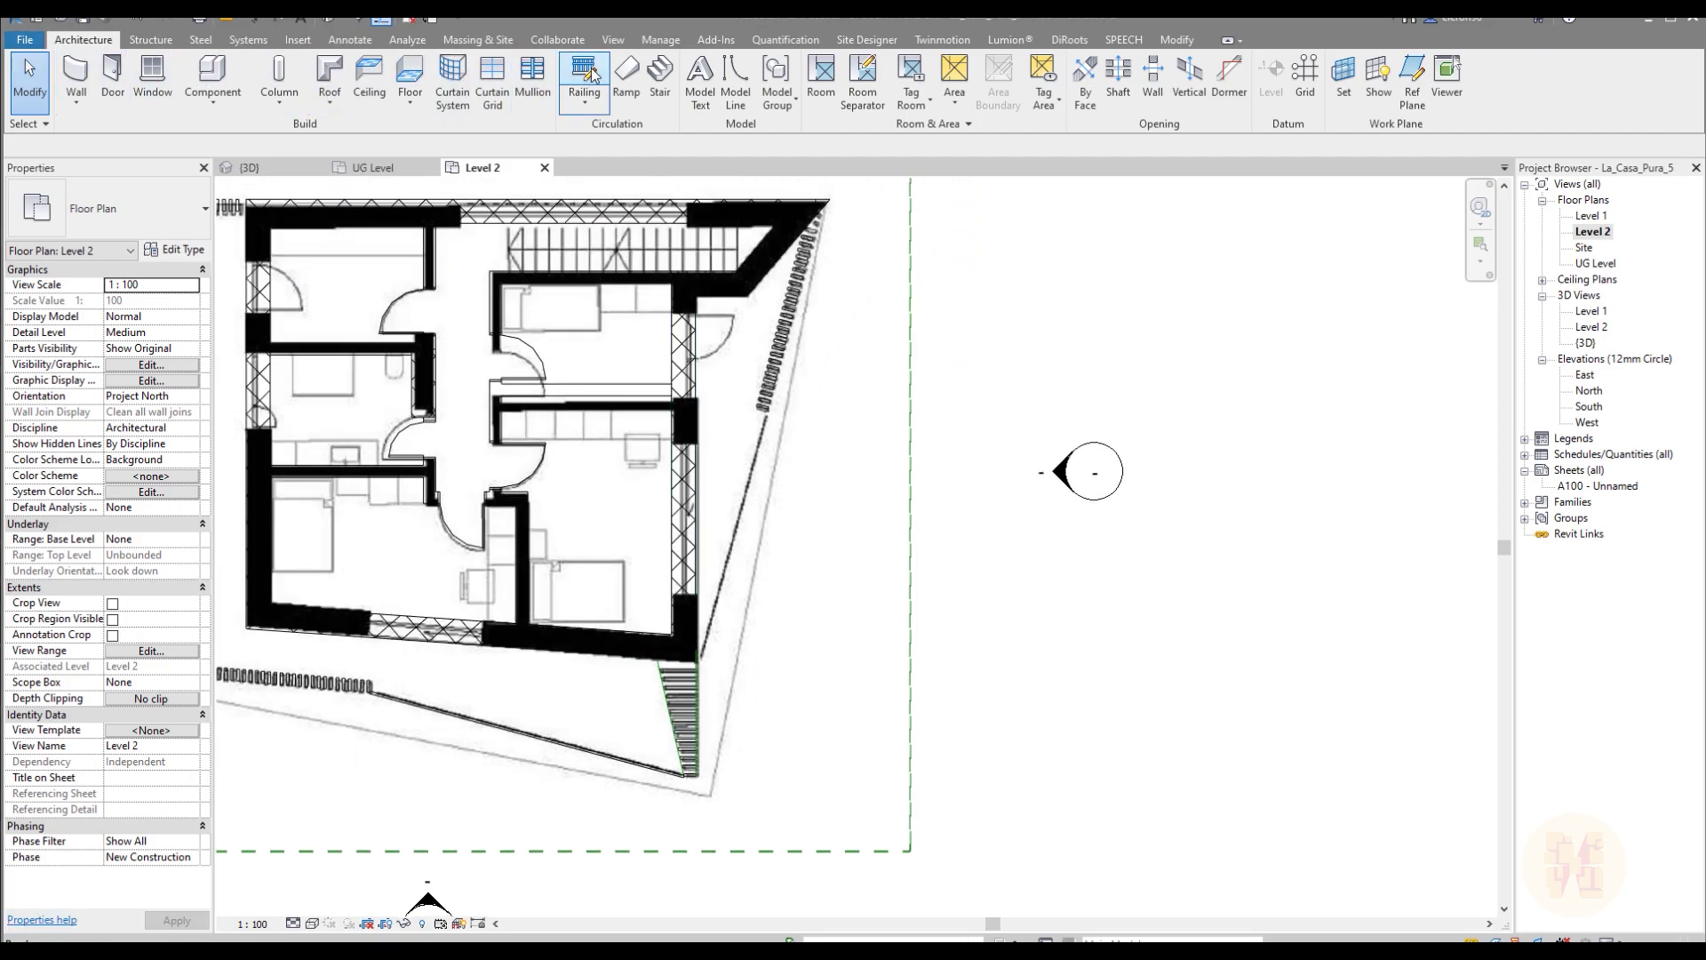
scroll(746, 635, "up", 5)
scroll(667, 703, "up", 3)
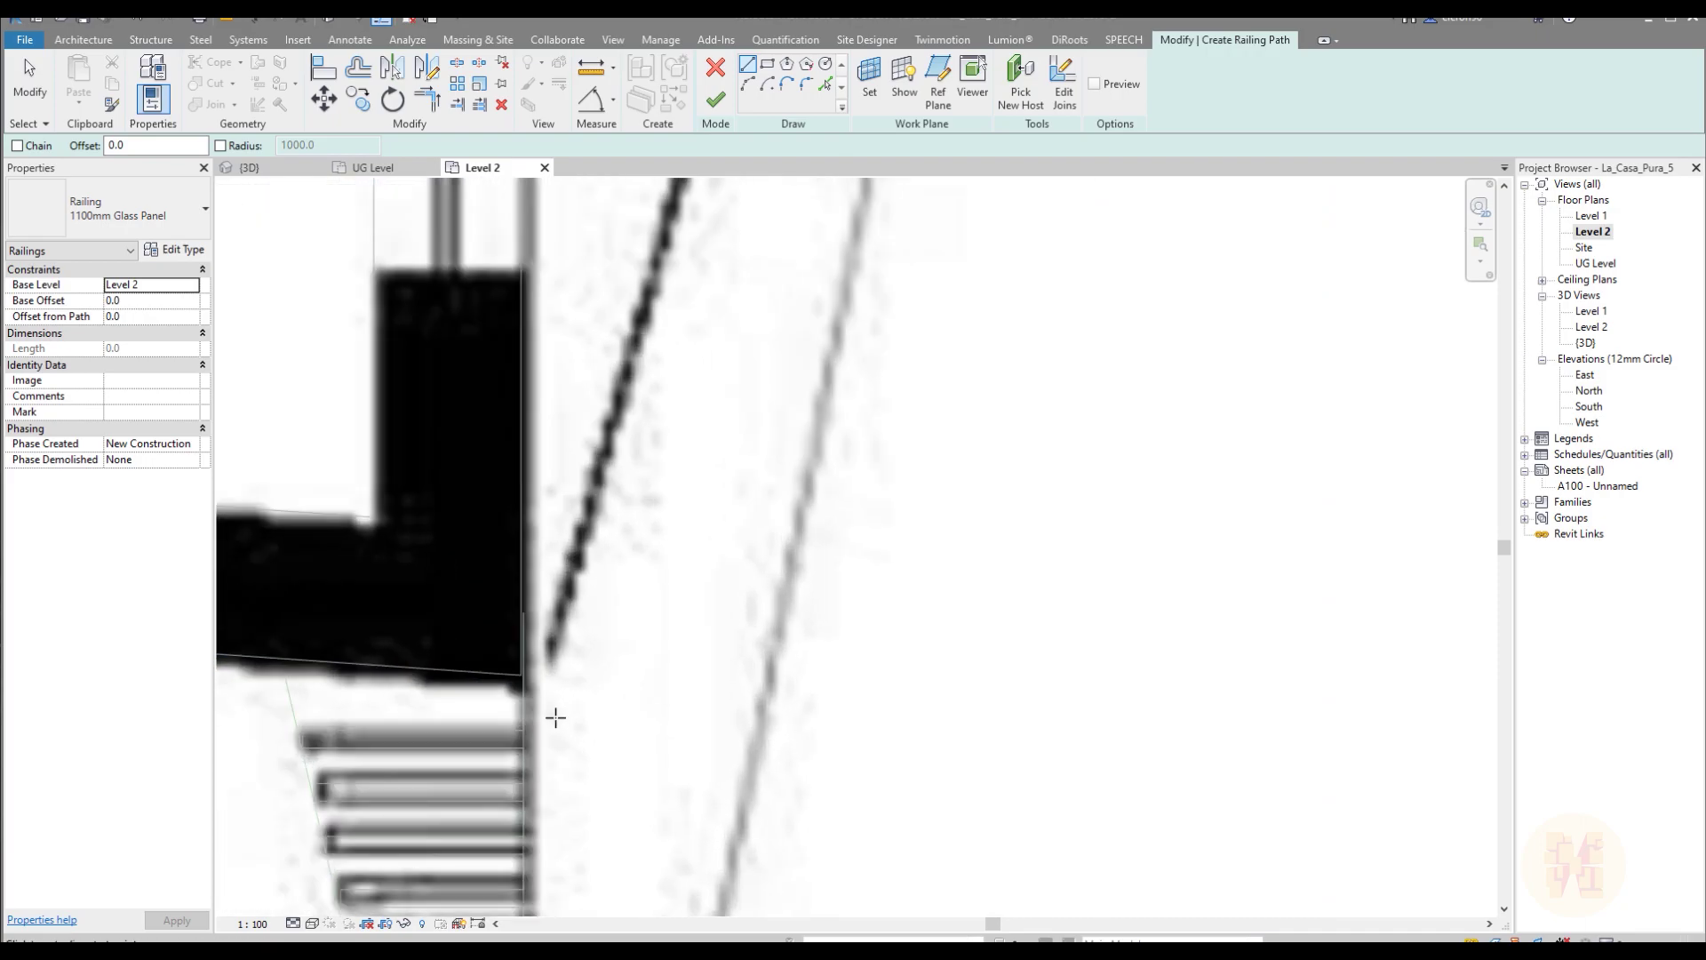
left_click(526, 677)
scroll(632, 564, "down", 3)
scroll(669, 563, "up", 5)
scroll(669, 563, "up", 5)
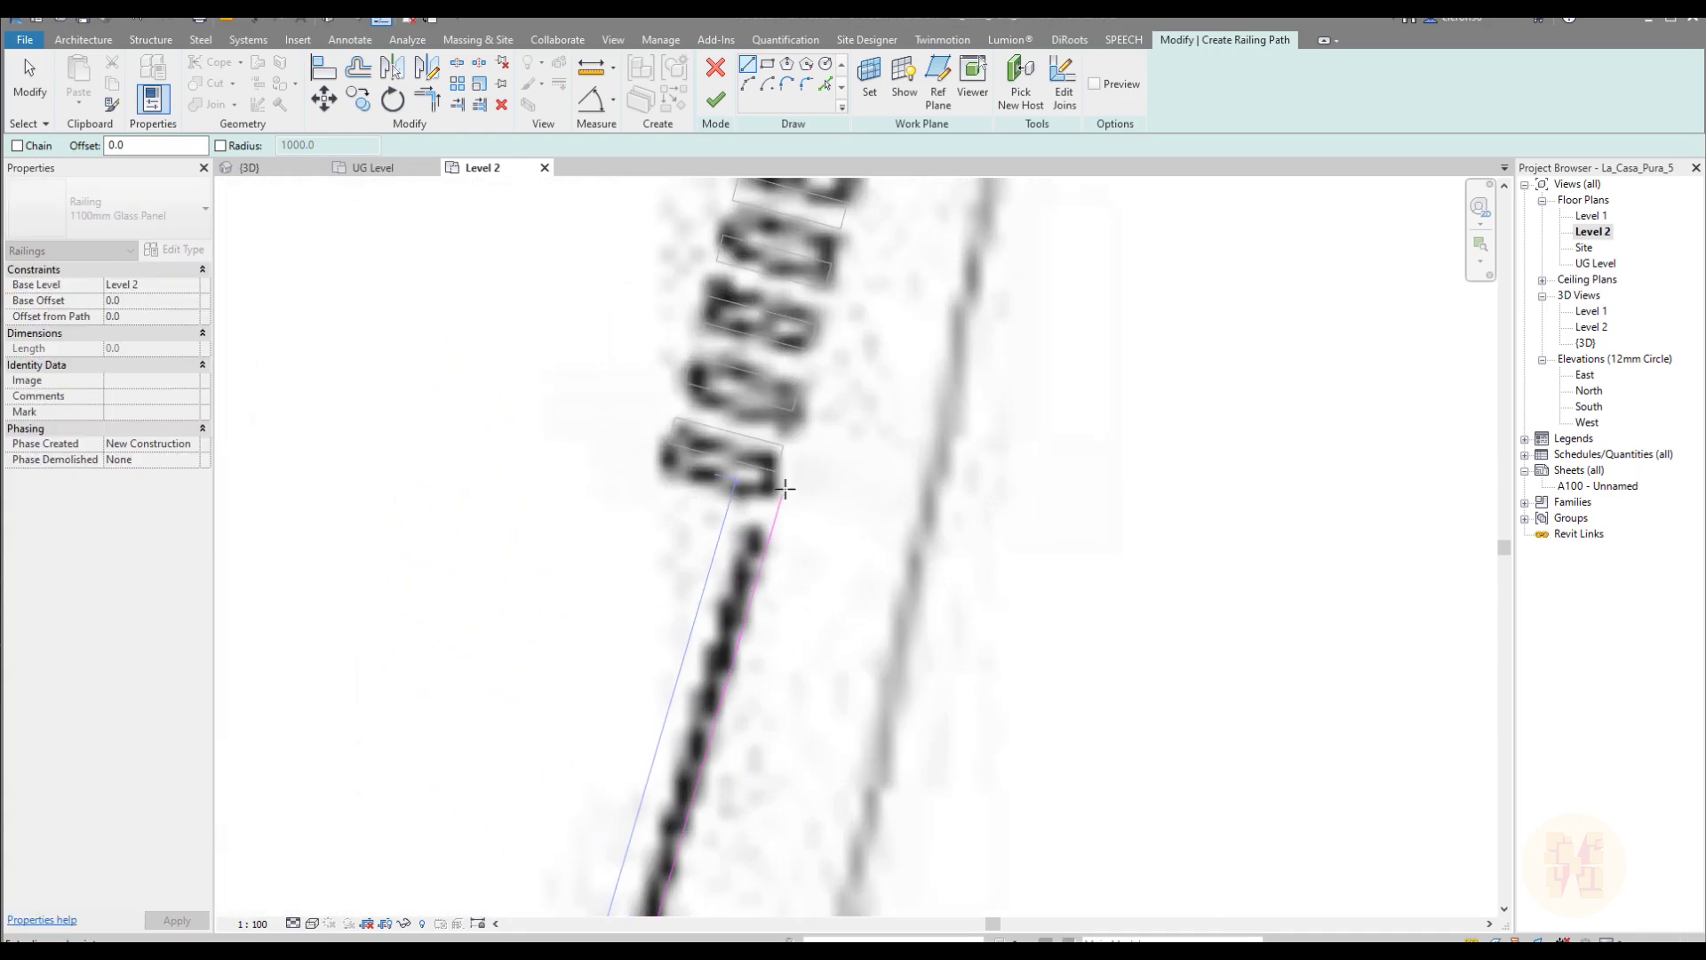
scroll(782, 515, "down", 4)
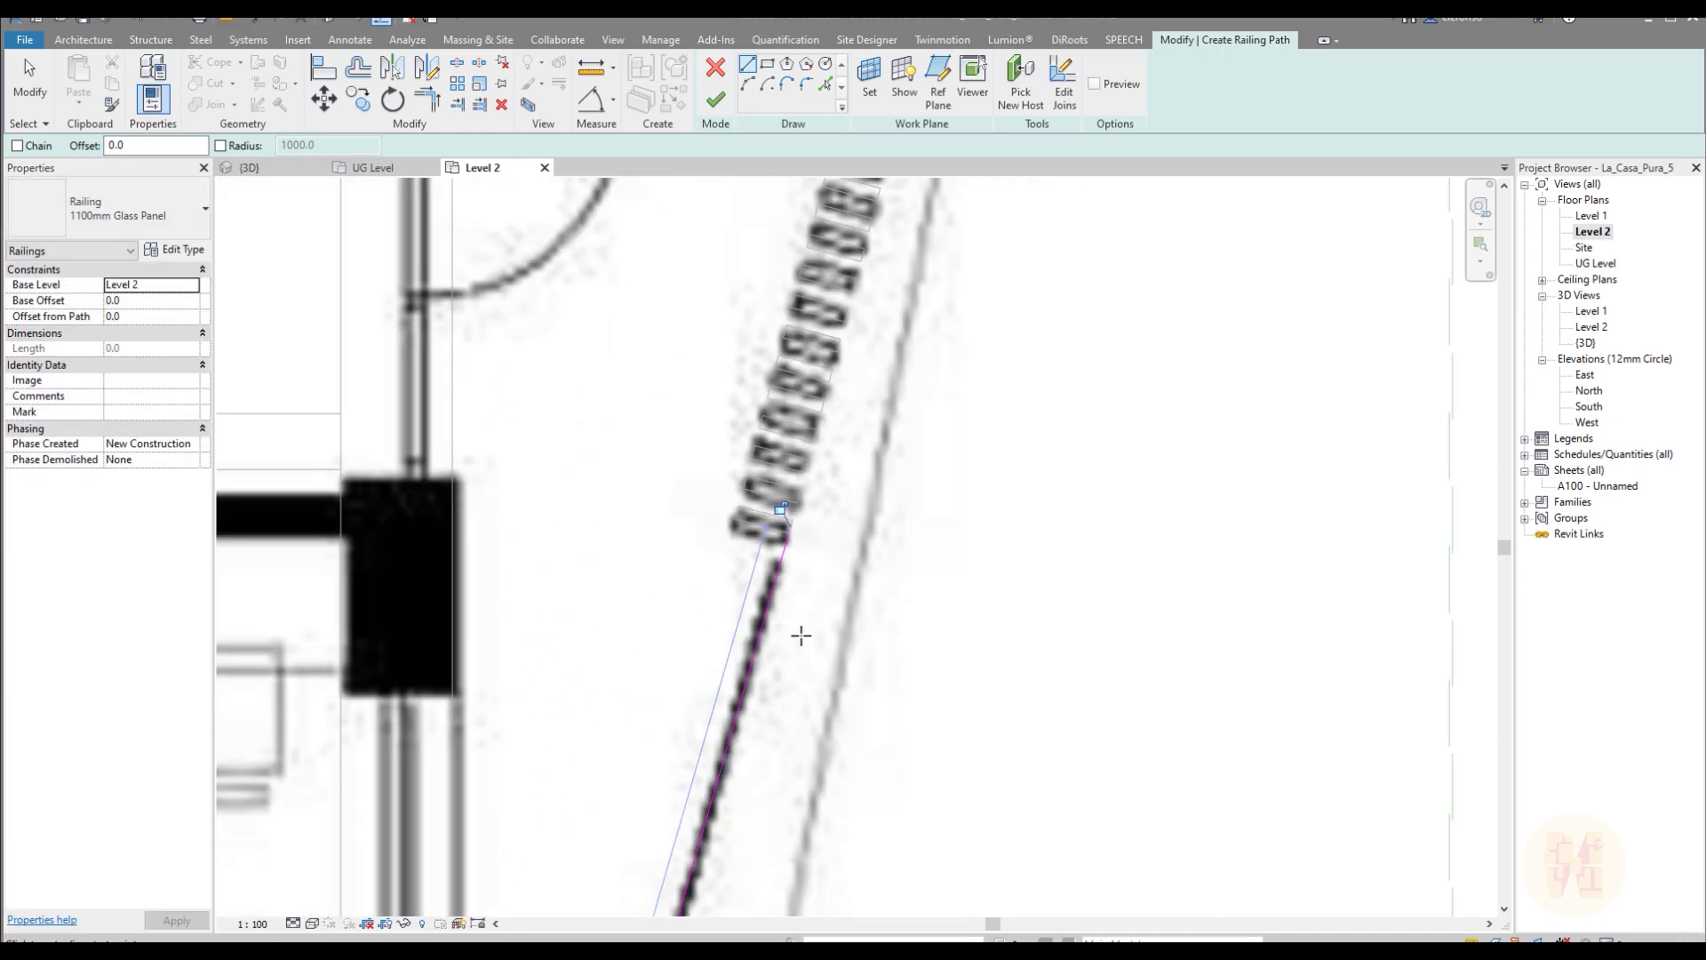
scroll(777, 676, "down", 2)
left_click(783, 662)
scroll(783, 662, "down", 3)
scroll(716, 298, "up", 2)
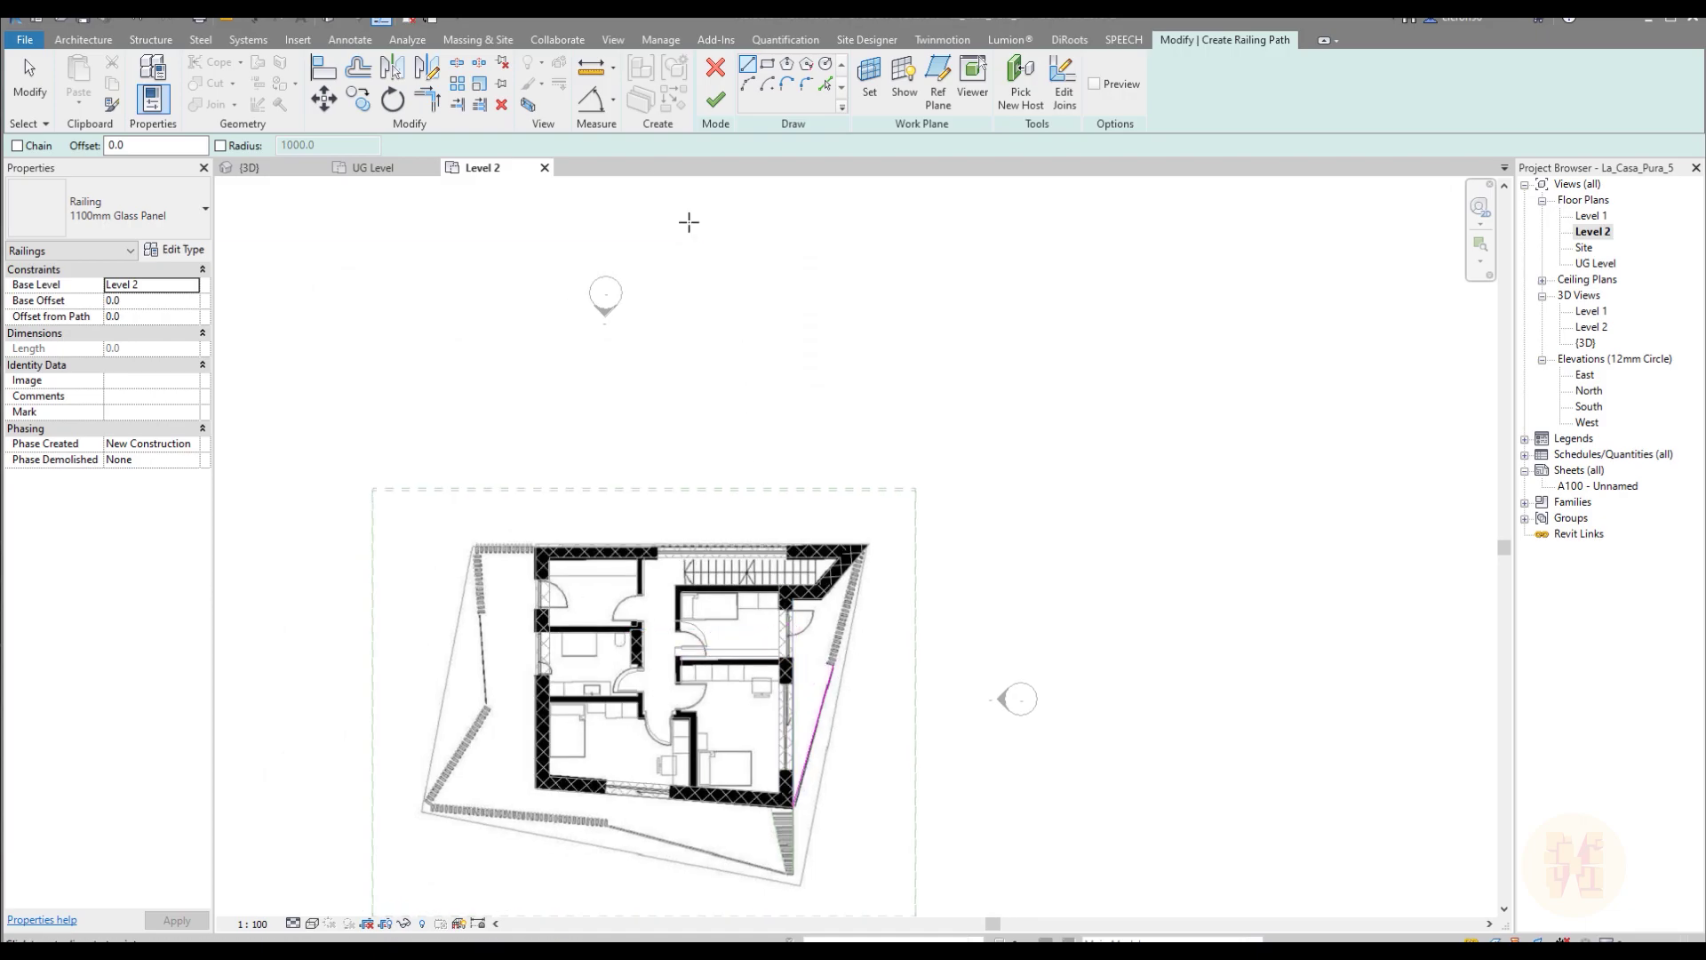
scroll(675, 484, "down", 2)
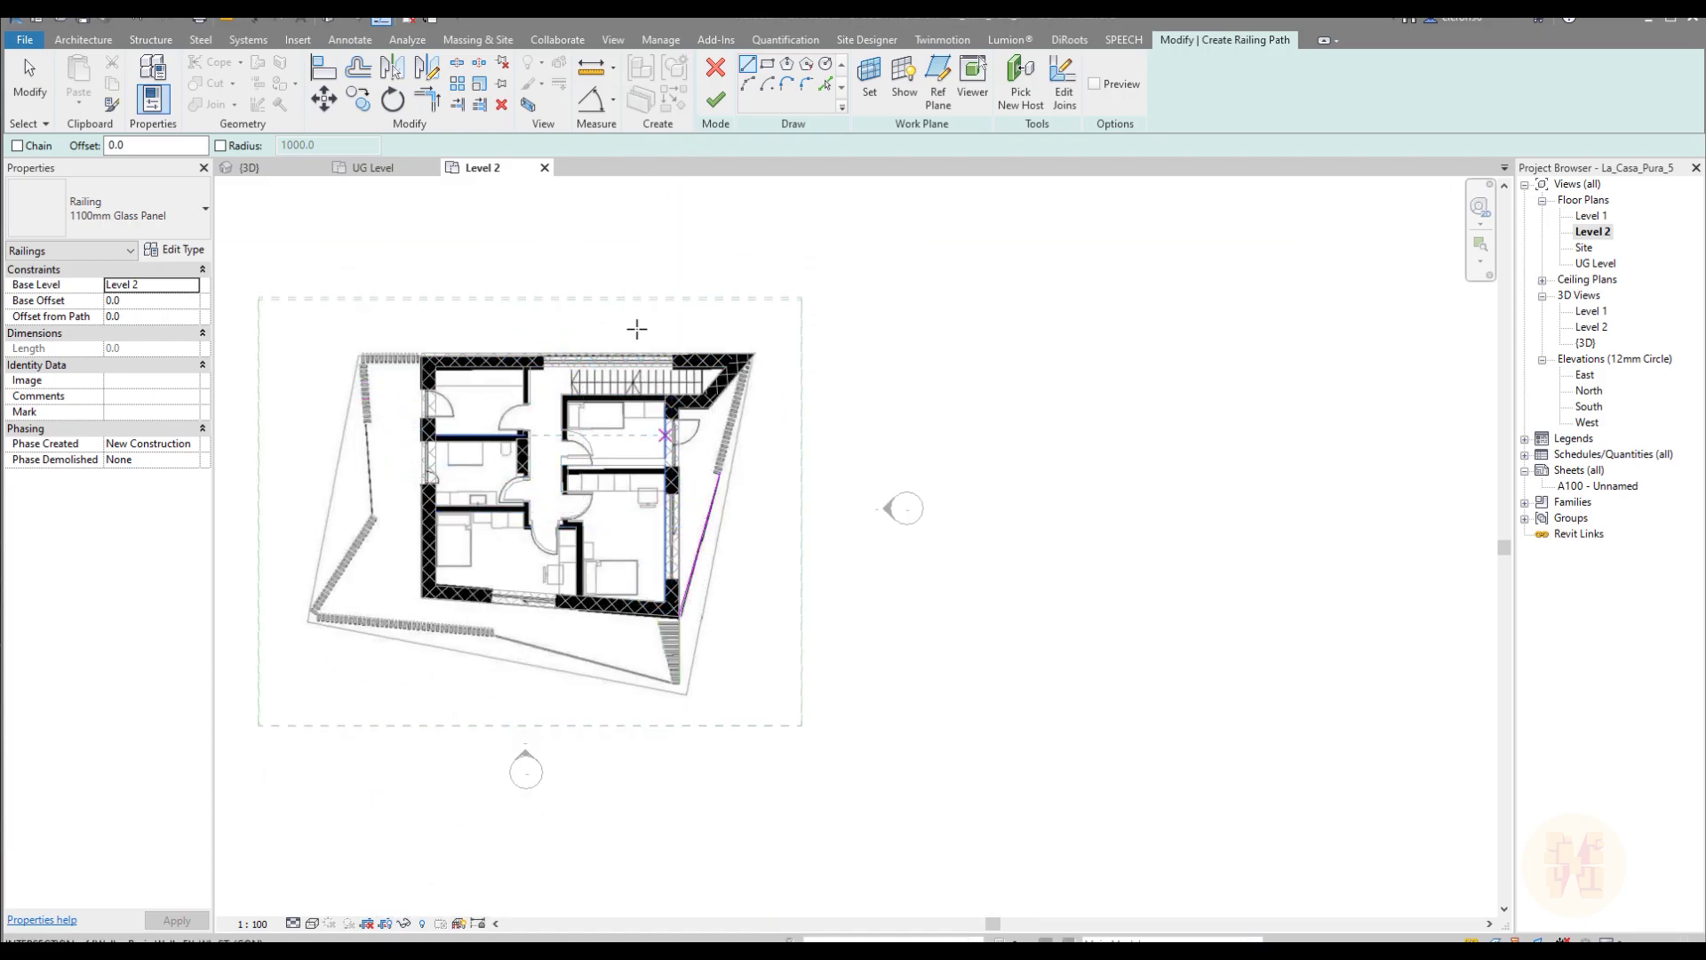
left_click(715, 99)
Step: Temporarily hide the La_Casa_Pura_OG.png background image in the Level 2 plan
middle_click_drag(823, 572, 903, 629)
left_click(631, 604)
middle_click_drag(345, 672, 575, 678)
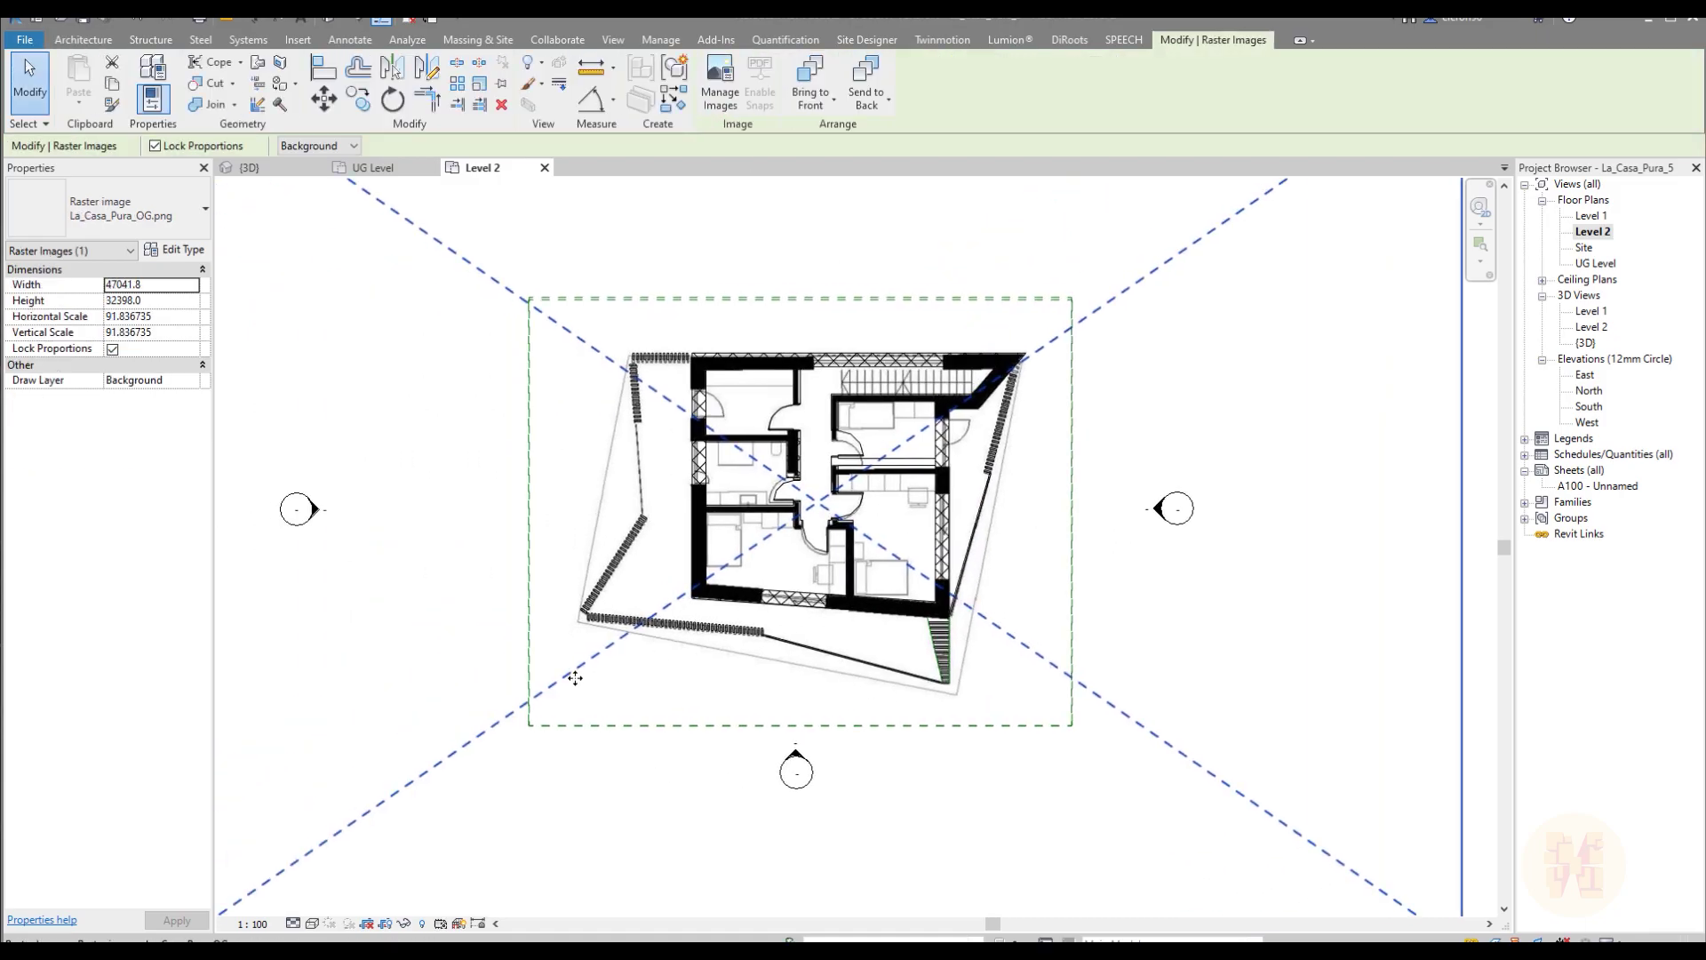
key("h")
key("h")
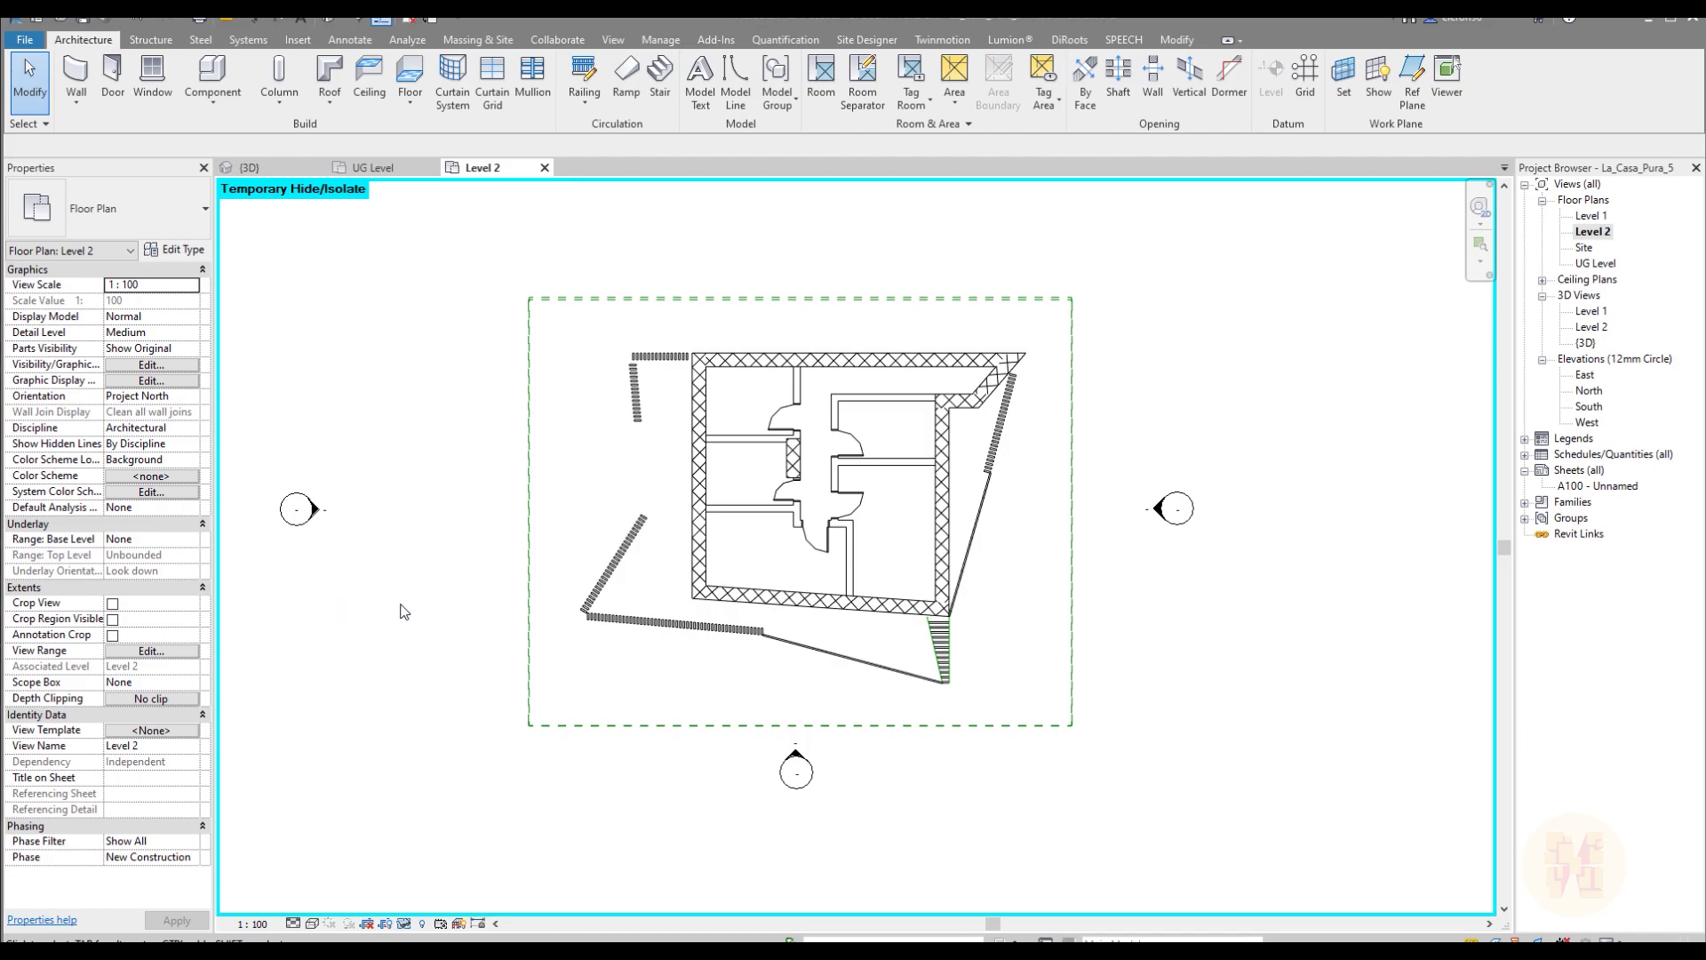
Step: Sketch a 1100mm Glass Panel railing along the west terrace edge, closing the gap between the two slatted screens
scroll(640, 428, "up", 5)
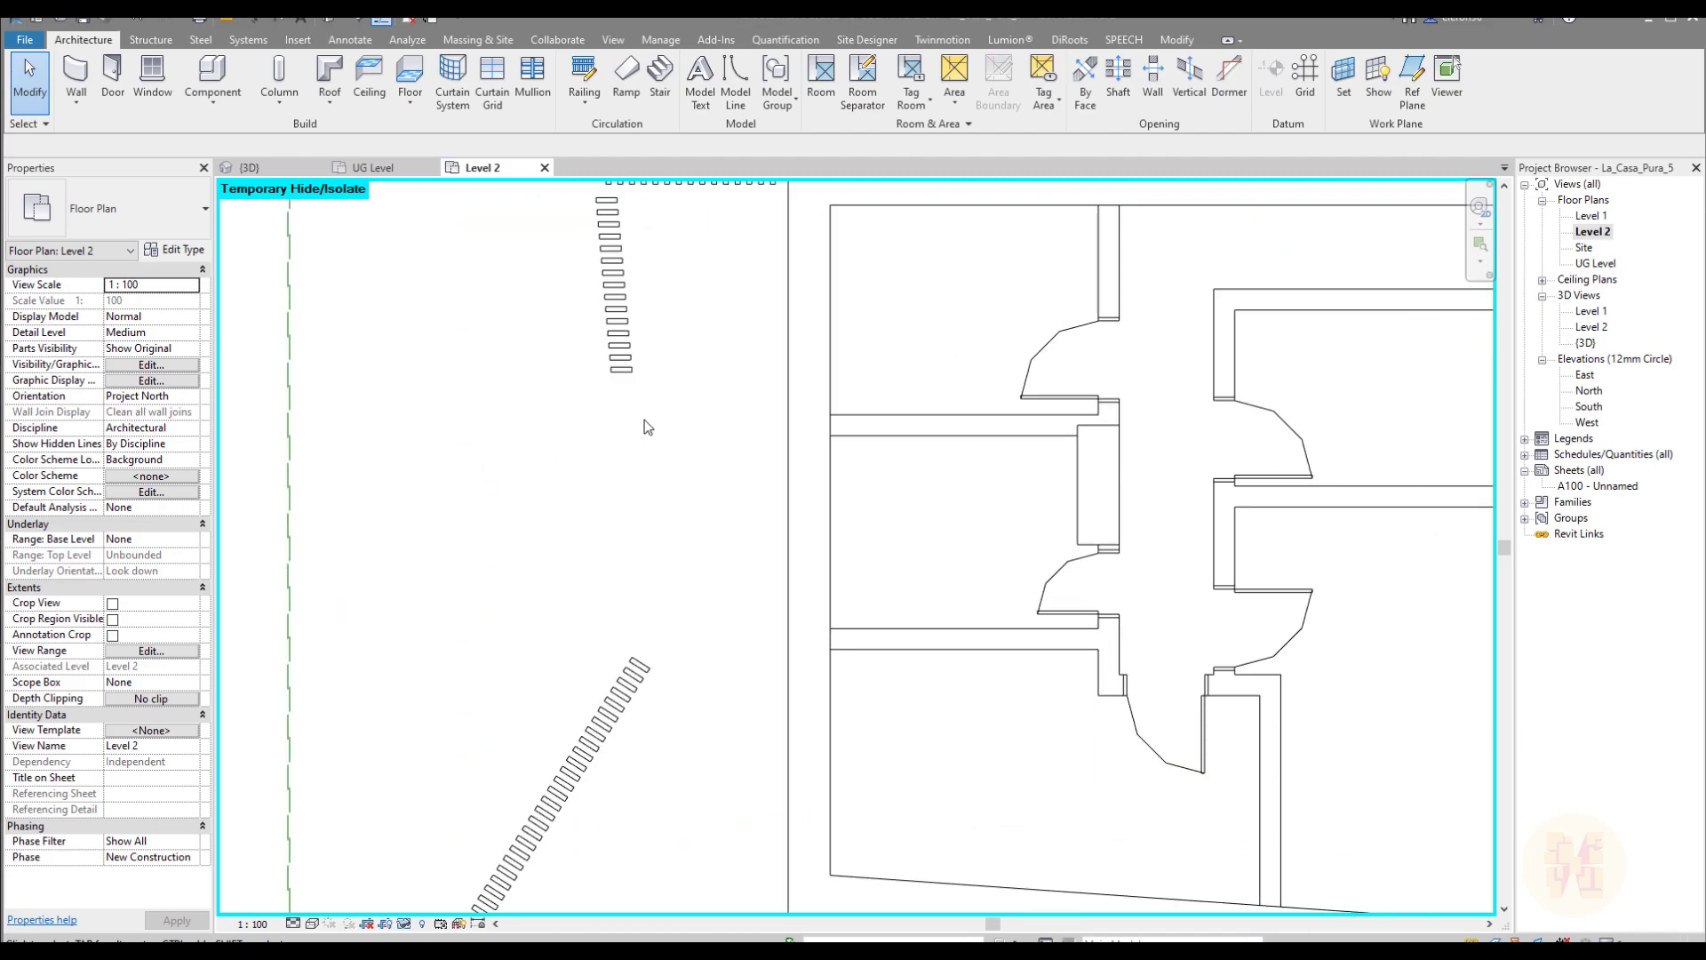
left_click(583, 75)
left_click(609, 373)
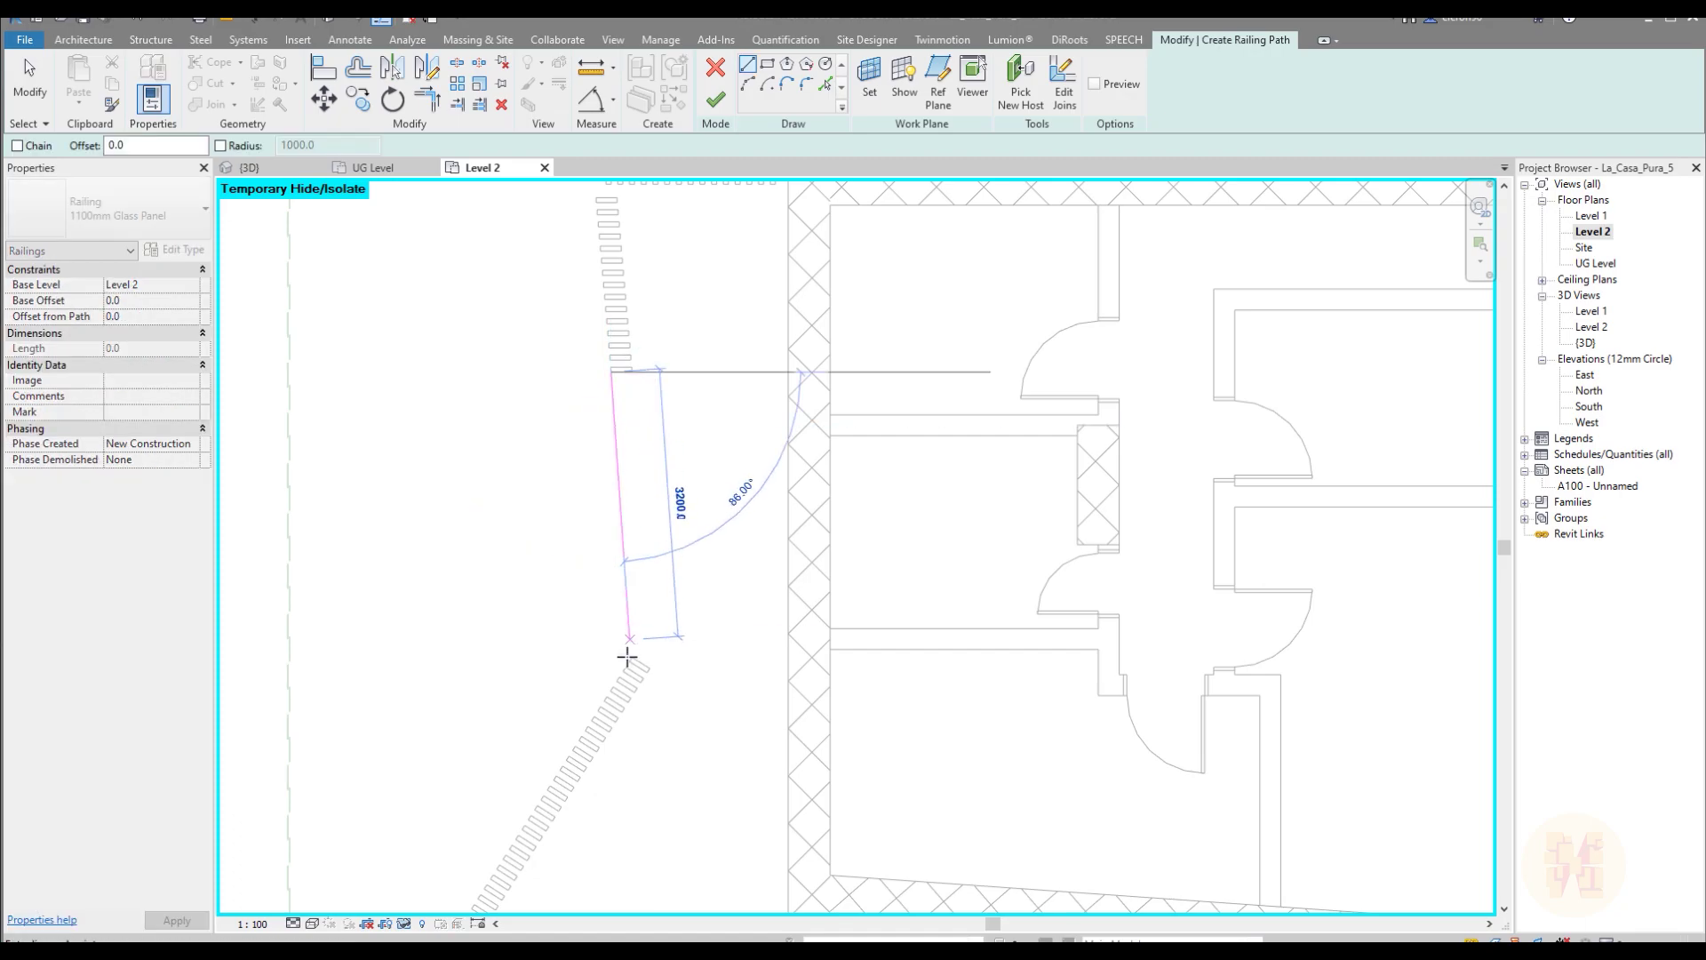
scroll(629, 656, "up", 4)
left_click(647, 665)
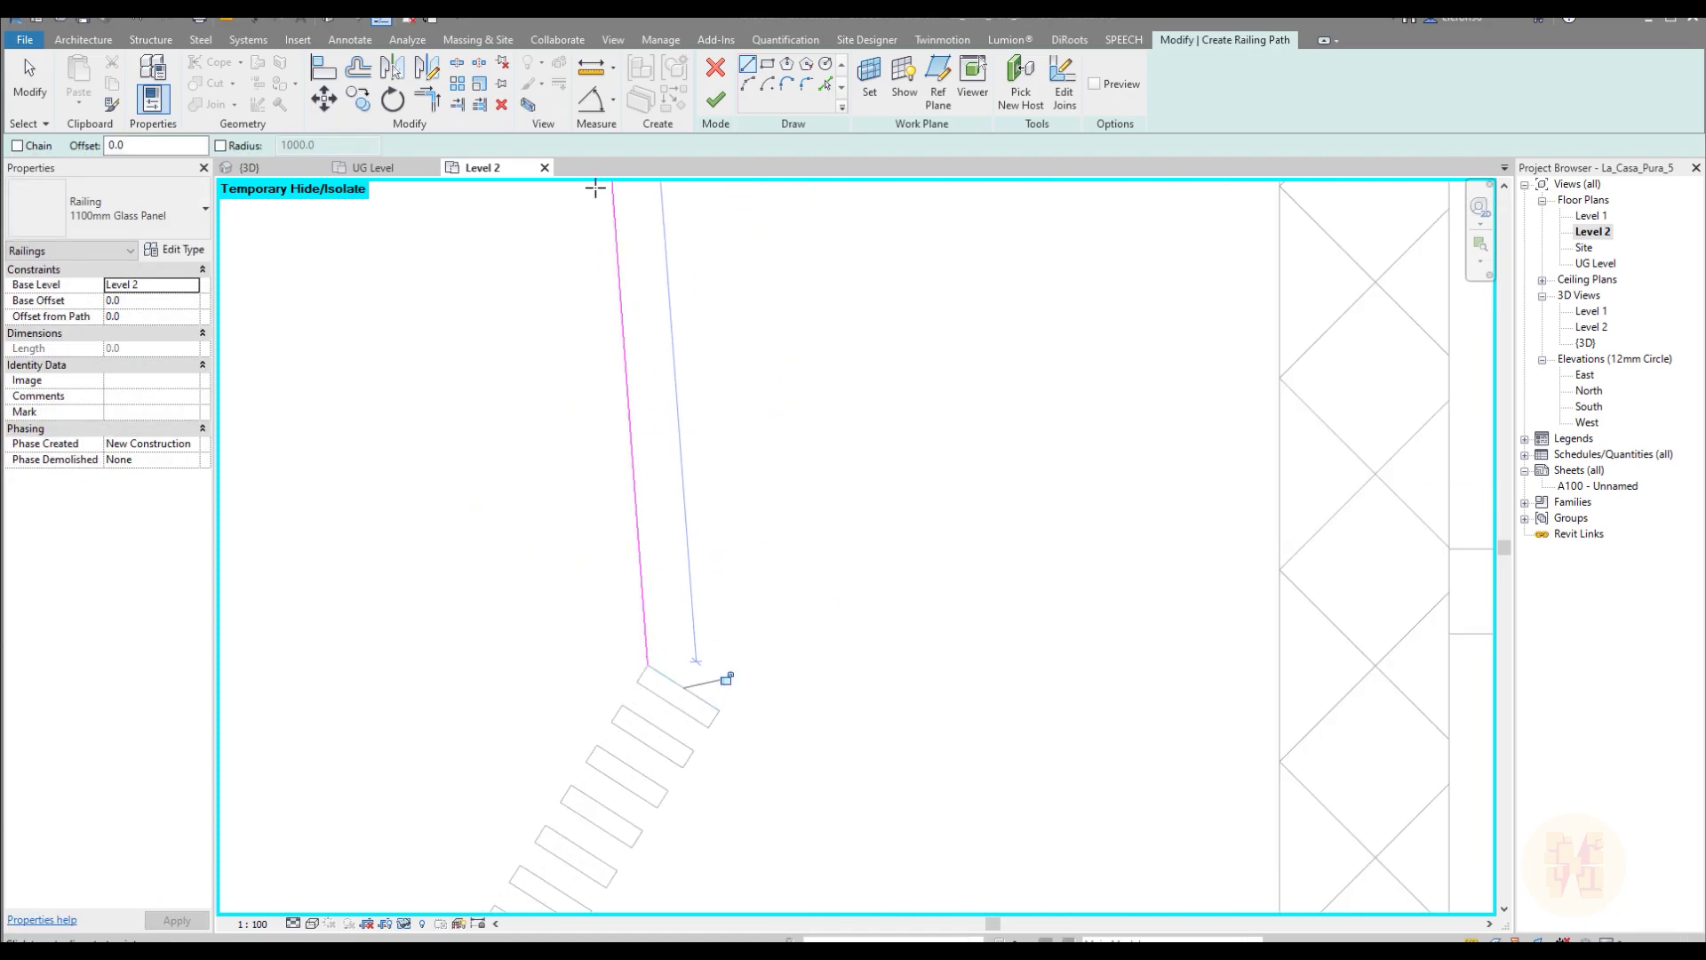
left_click(715, 99)
left_click(805, 462)
scroll(723, 419, "down", 4)
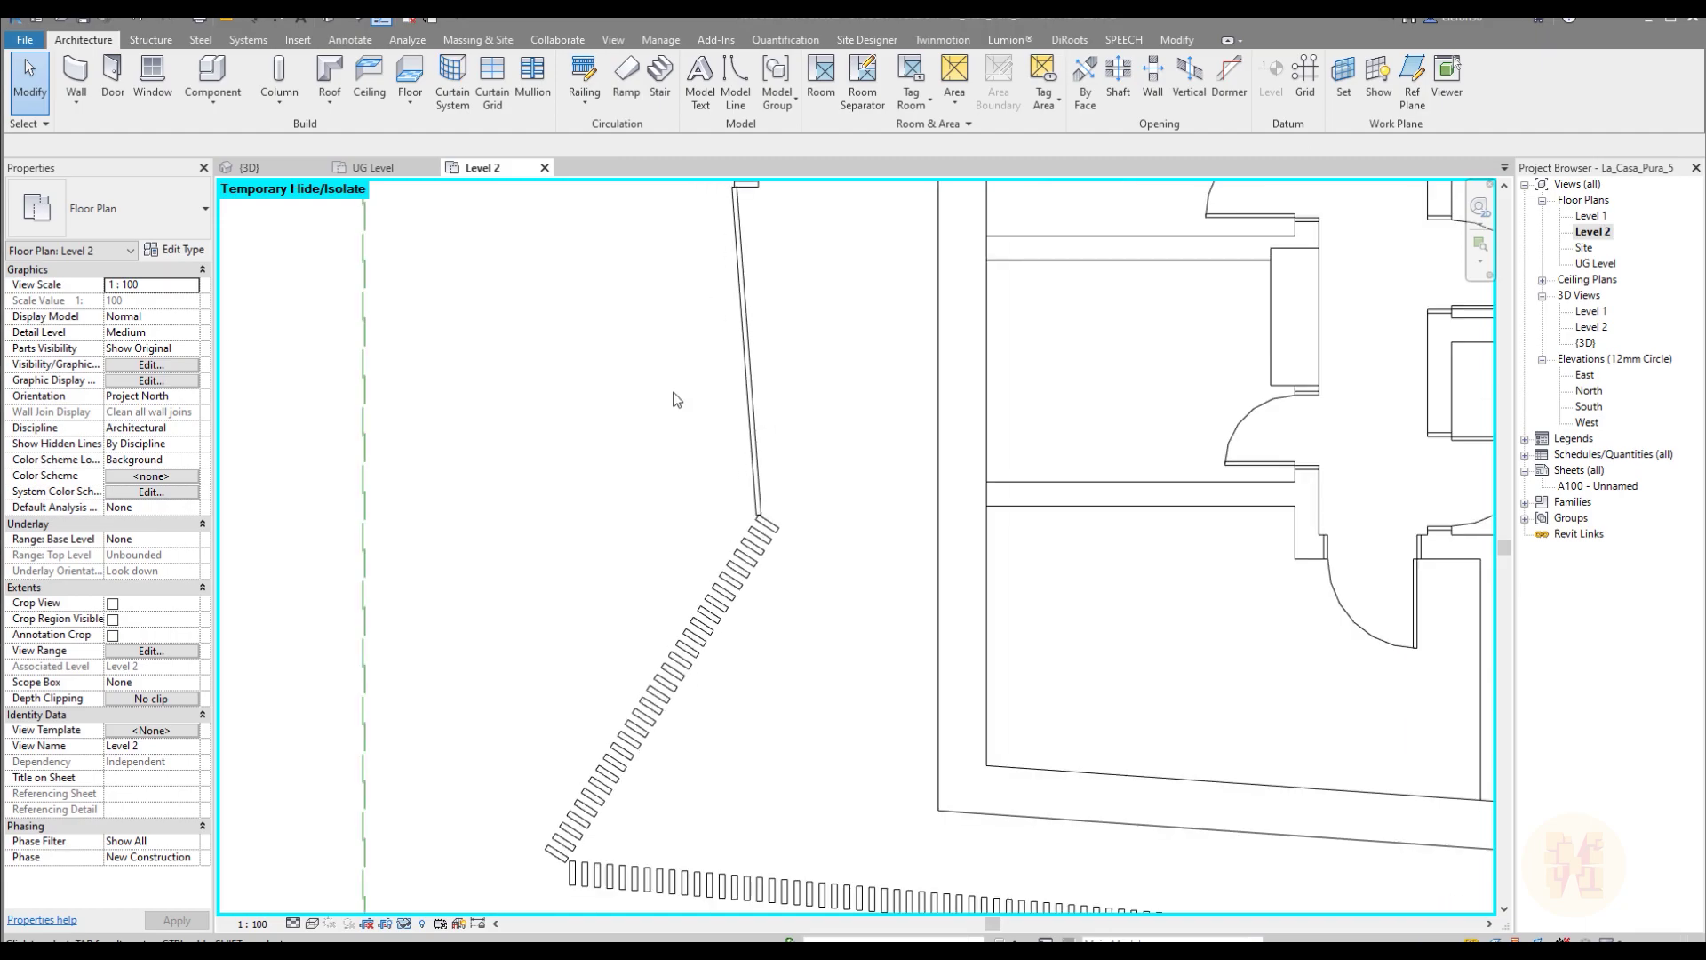
Step: Open the 3D view and examine the glass railings between the slatted screens around the terrace
left_click(270, 170)
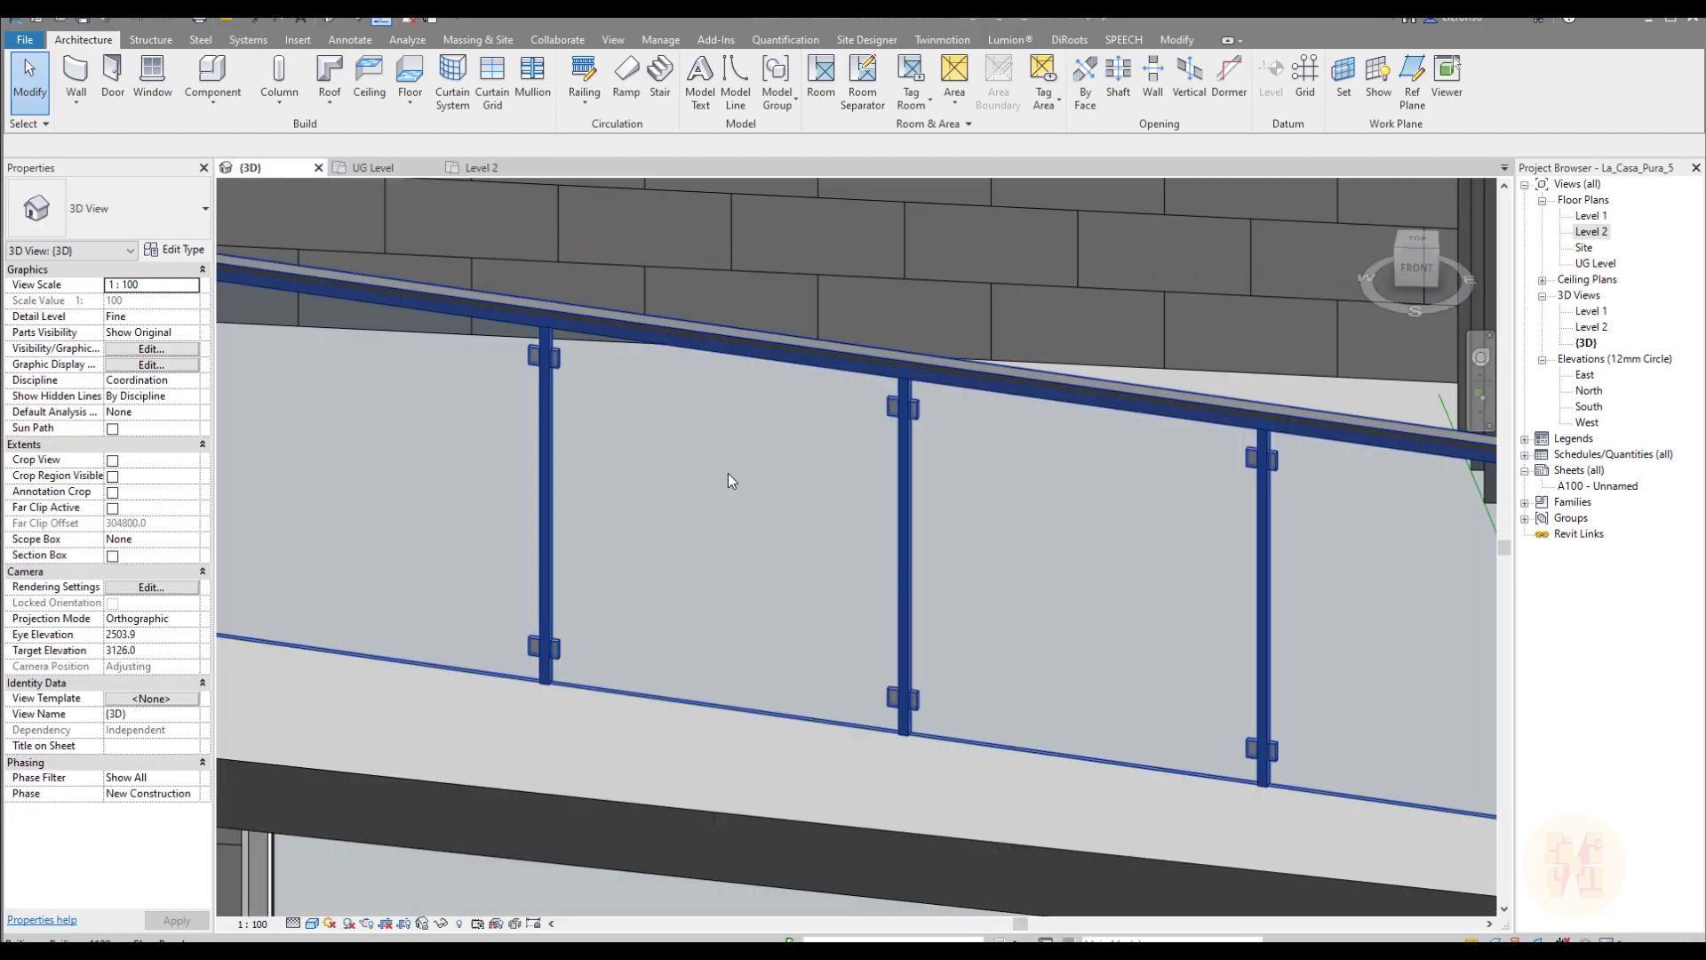
scroll(720, 466, "down", 6)
middle_click_drag(1095, 490, 771, 494, "shift")
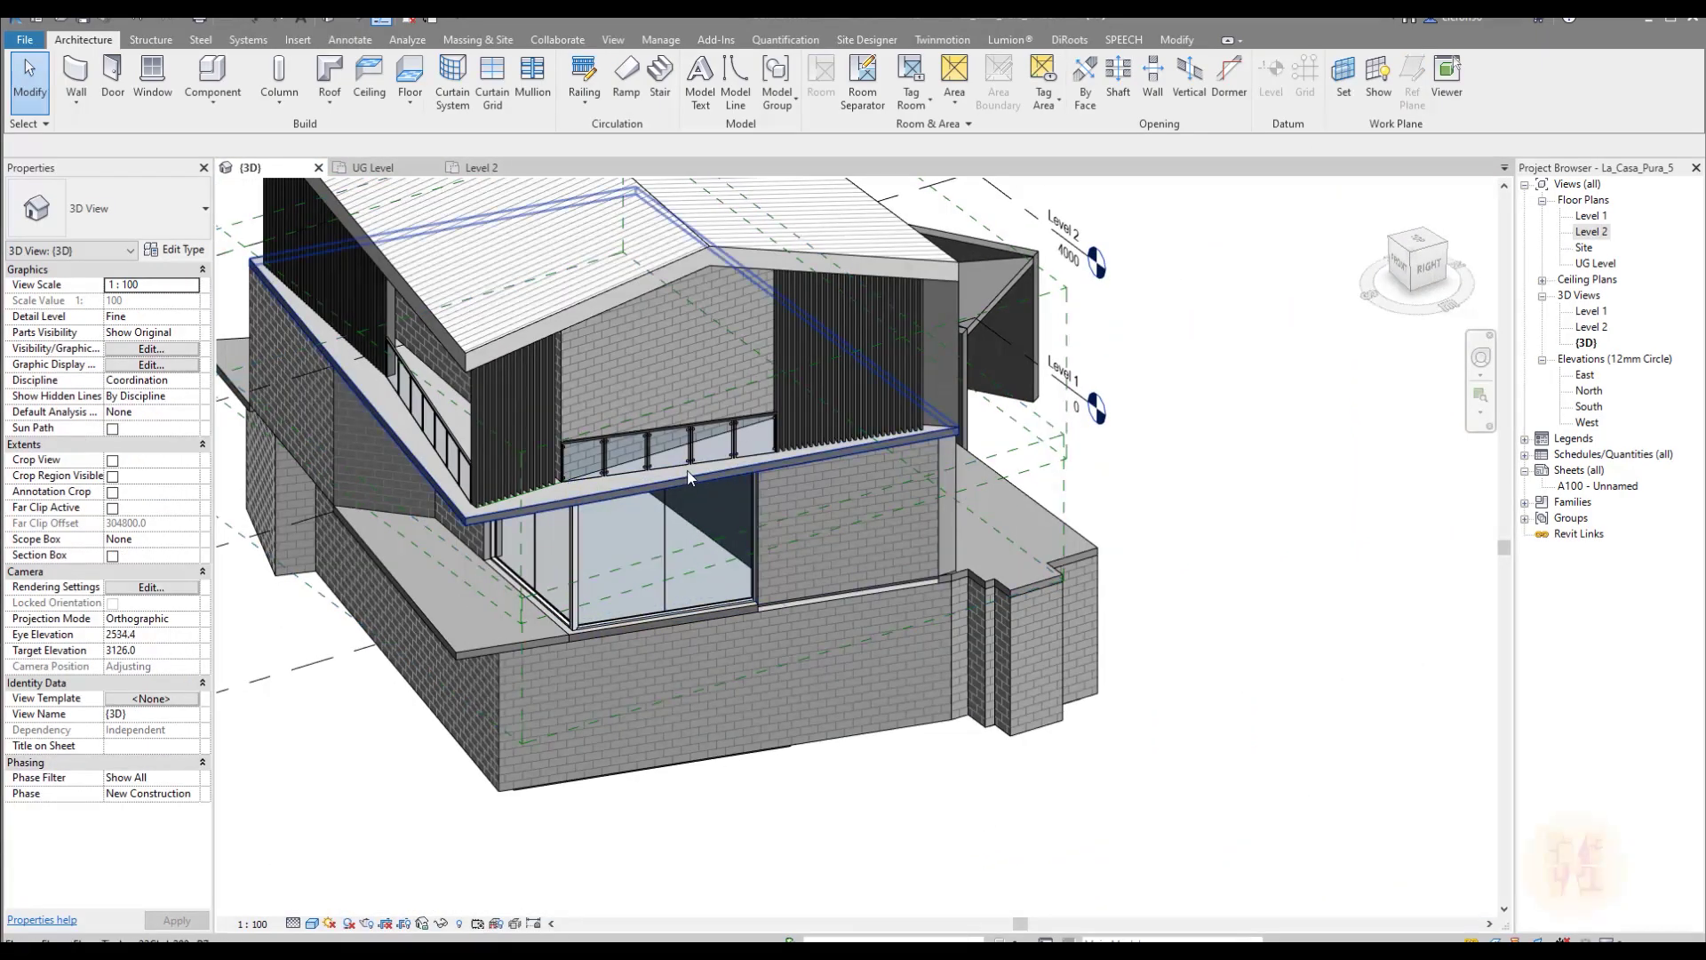
middle_click_drag(1109, 481, 464, 627, "shift")
scroll(612, 458, "up", 5)
scroll(926, 569, "down", 6)
left_click(466, 627)
middle_click_drag(1032, 728, 691, 685)
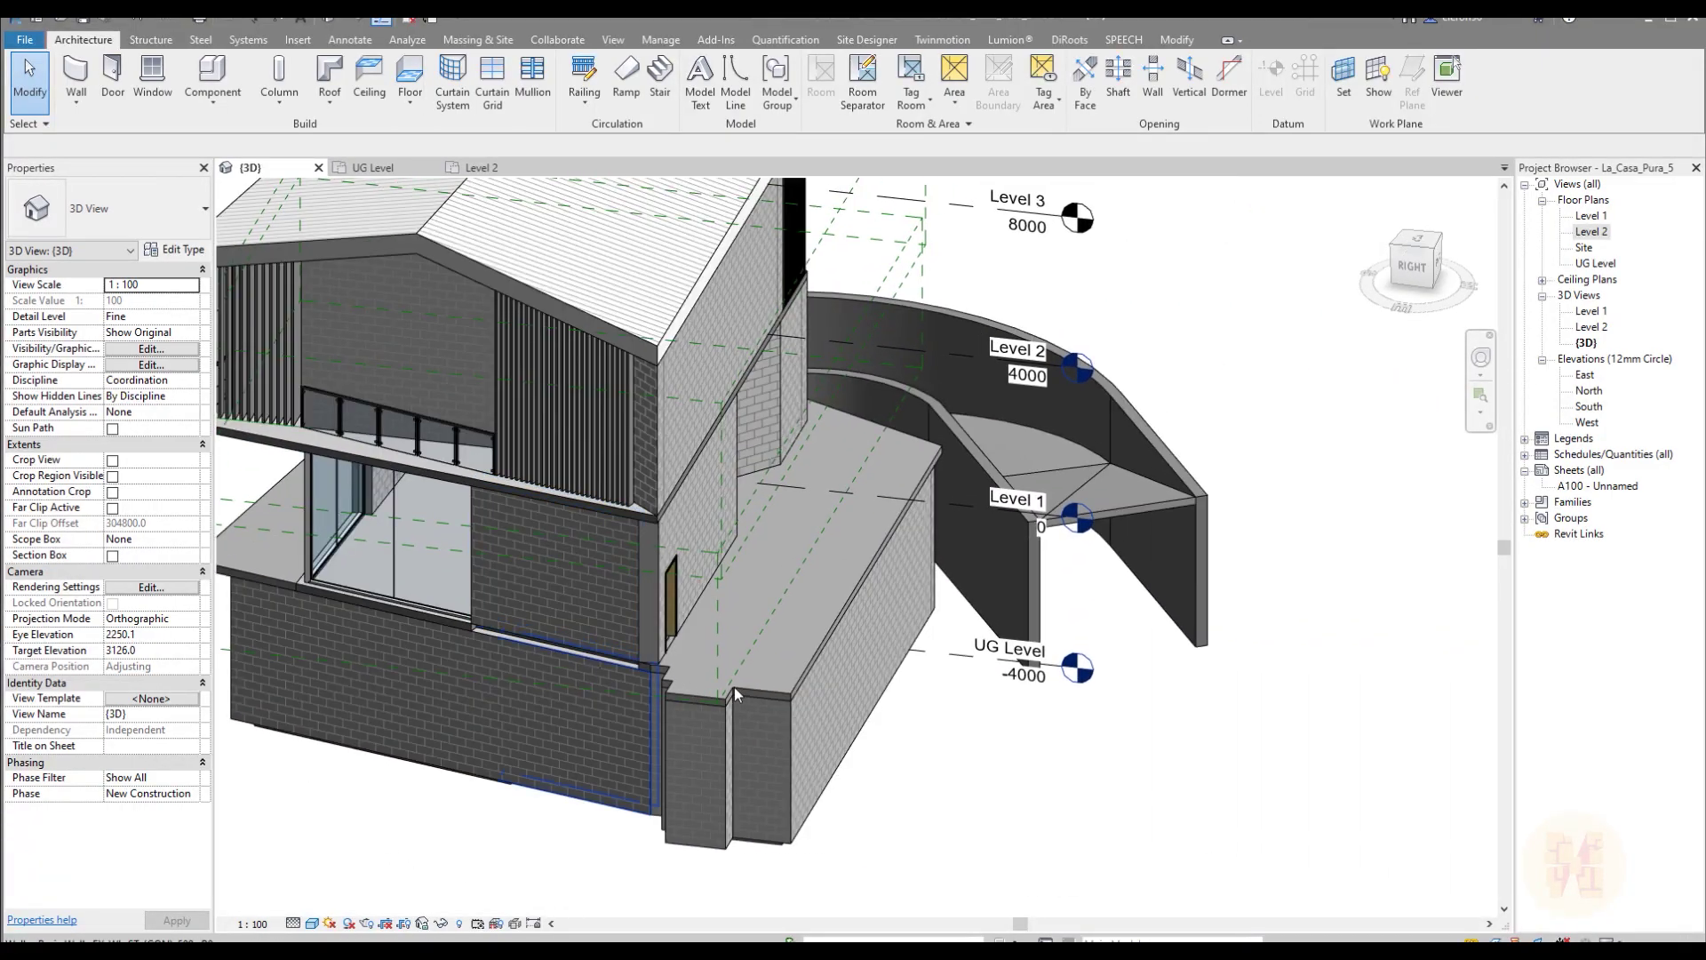
Step: Inspect the house from its entrance side, including the outdoor floor slab and the curved ramp with its walls
scroll(978, 725, "down", 3)
left_click(561, 583)
middle_click_drag(561, 584, 1000, 705, "shift")
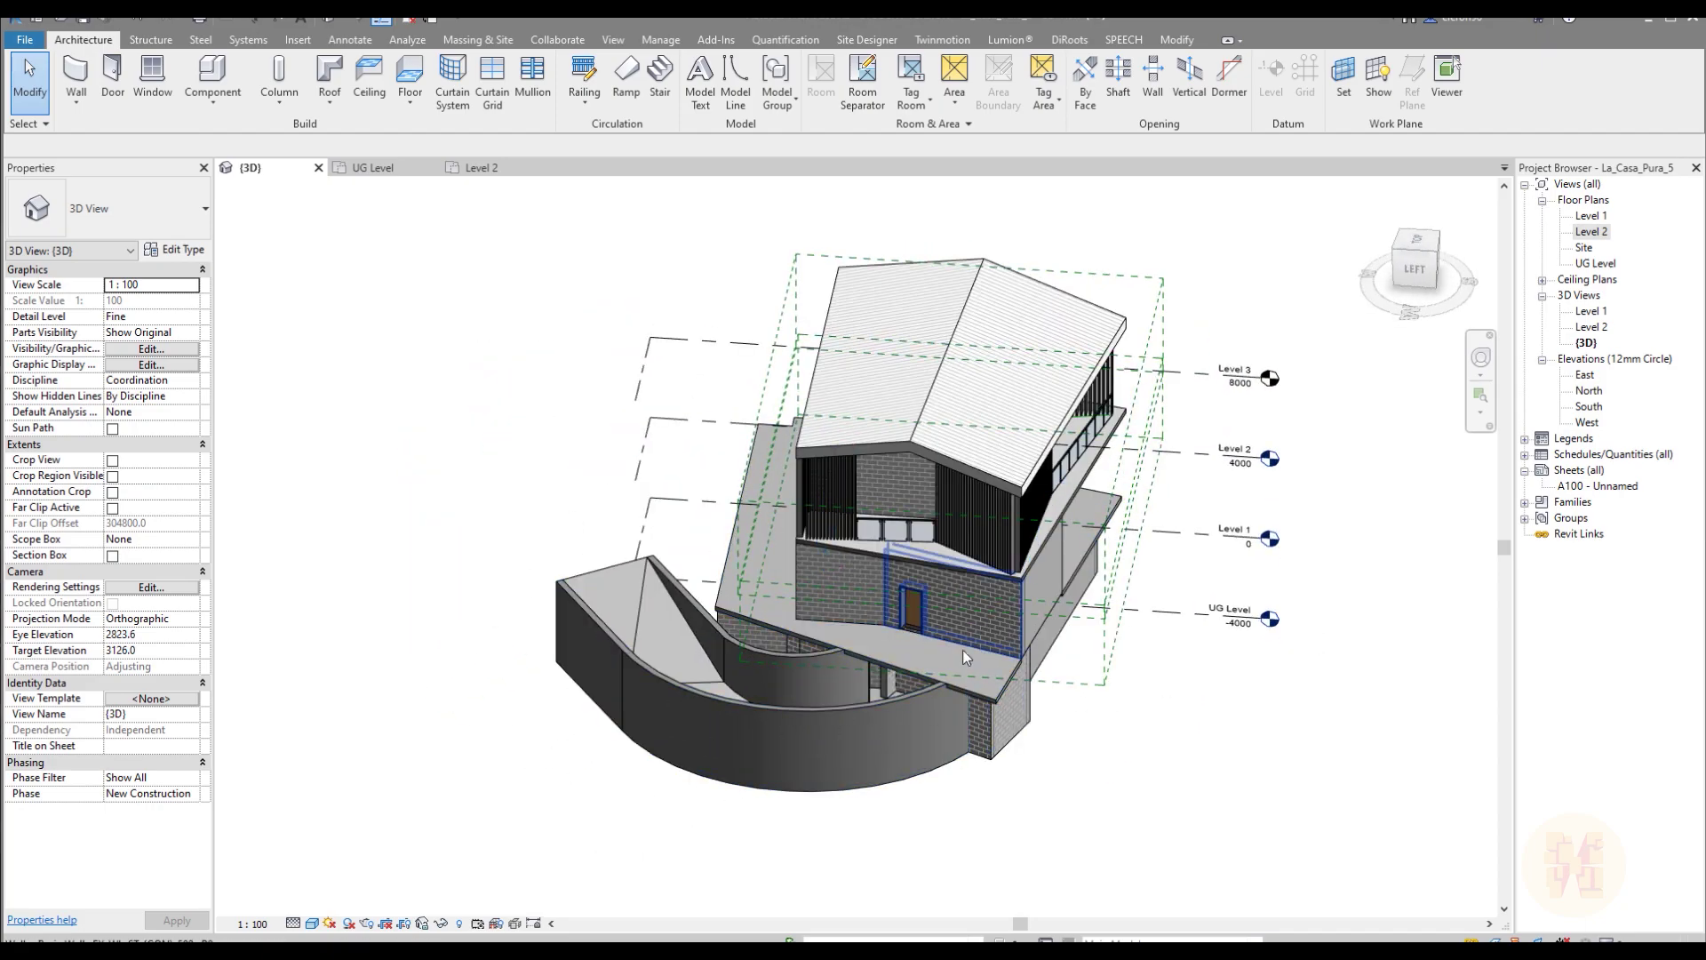
middle_click_drag(974, 615, 884, 537)
left_click(809, 583)
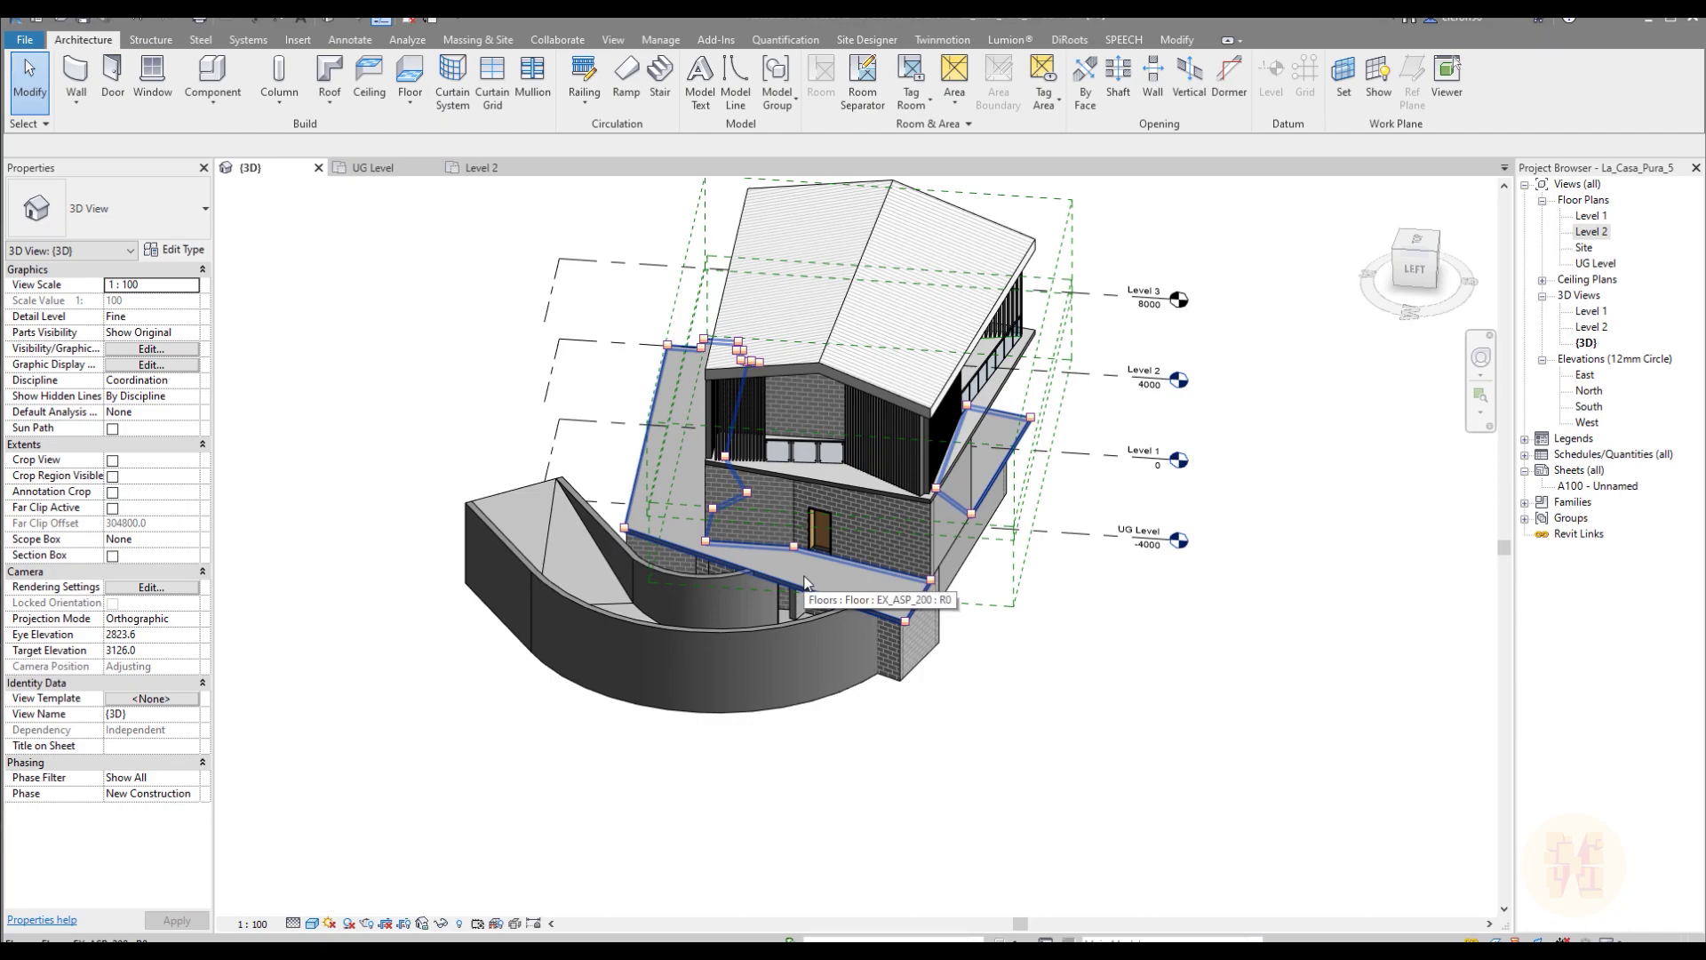
left_click(563, 619)
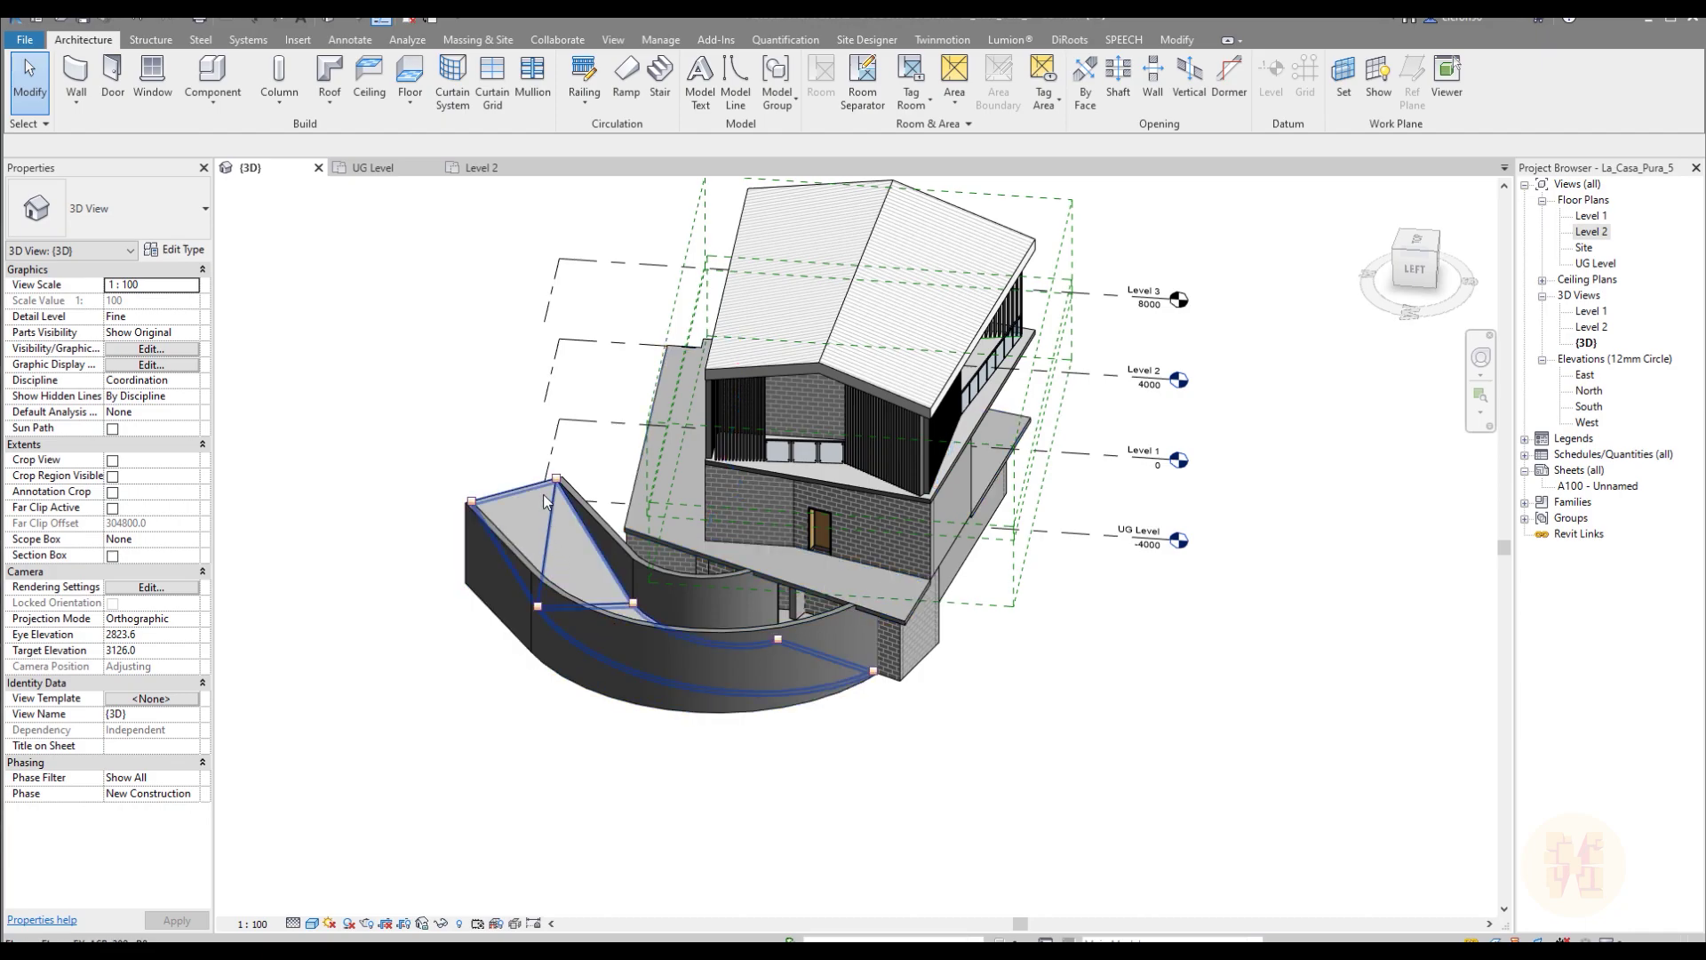
middle_click_drag(526, 569, 862, 606, "shift")
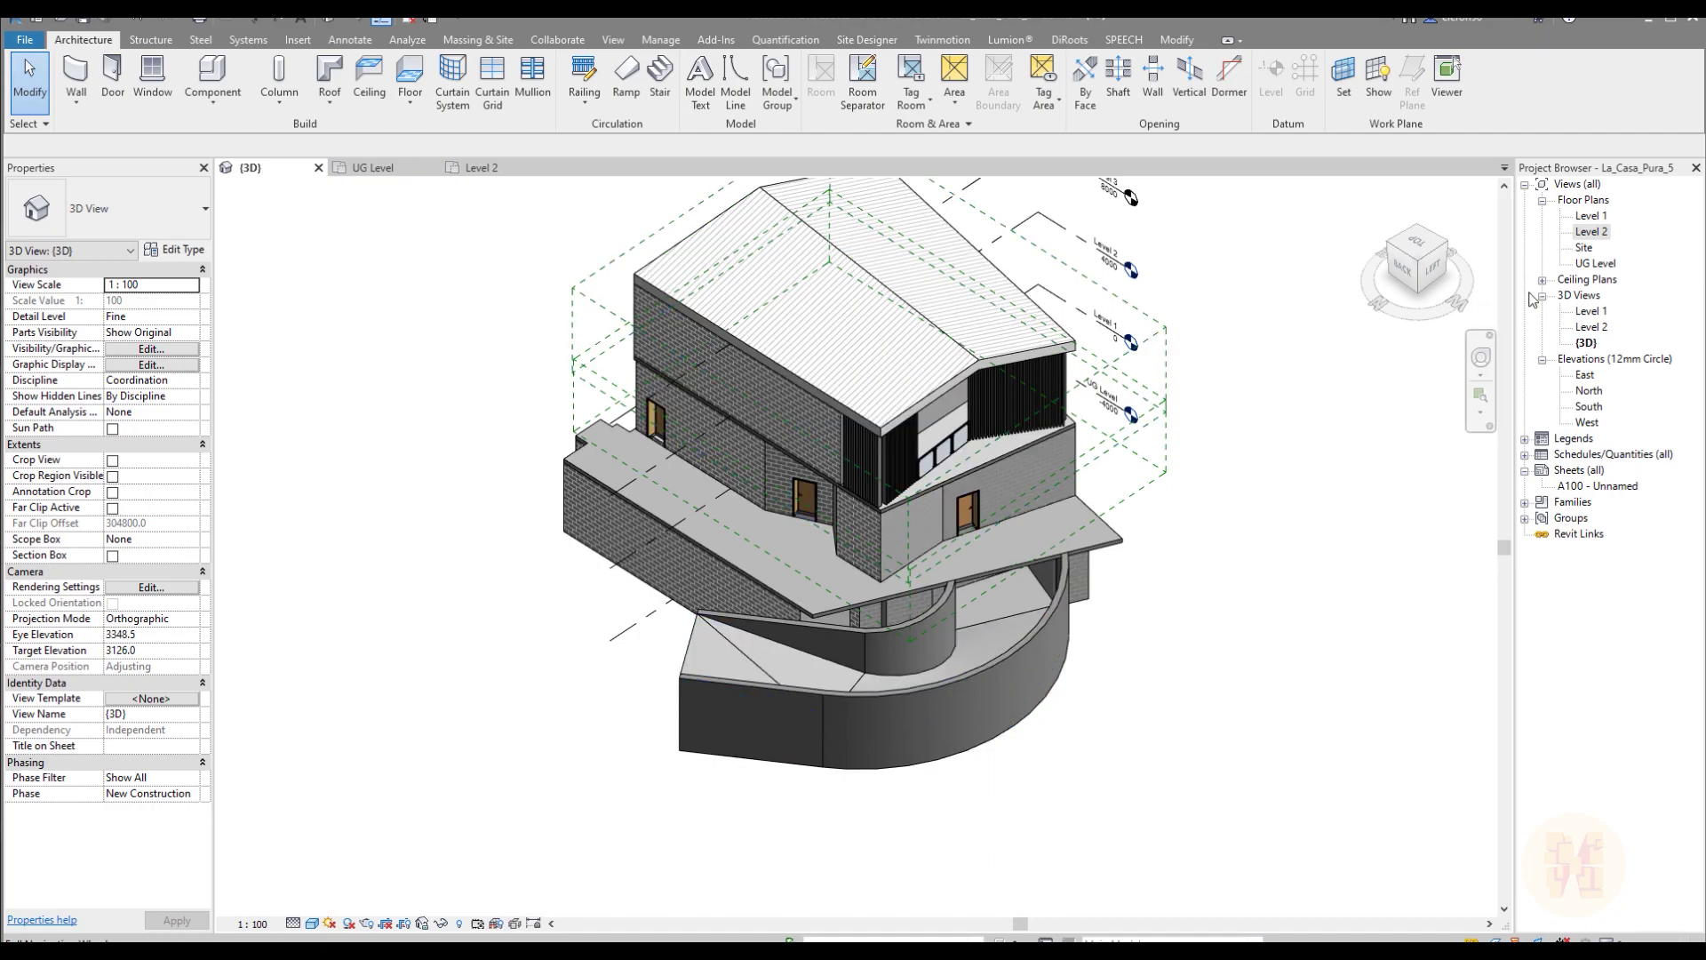
Step: Open the Site floor plan and examine the roof, curved ramp and surrounding free area with the massing and site tools at hand
double_click(1584, 249)
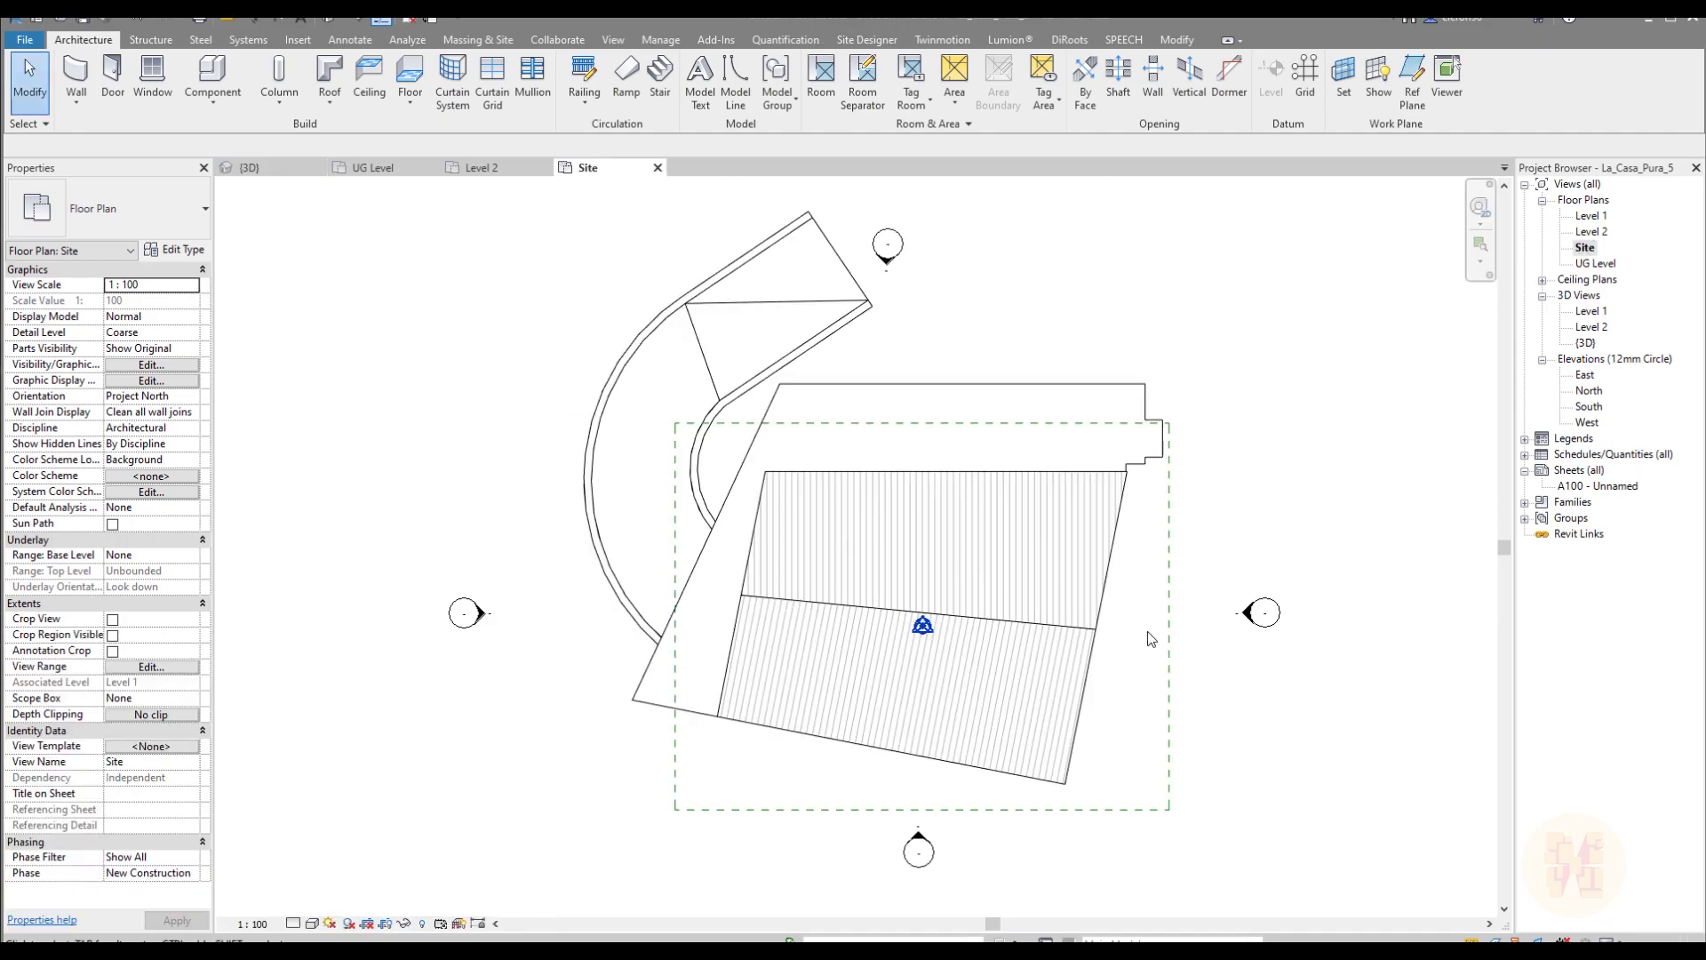
scroll(1084, 747, "down", 3)
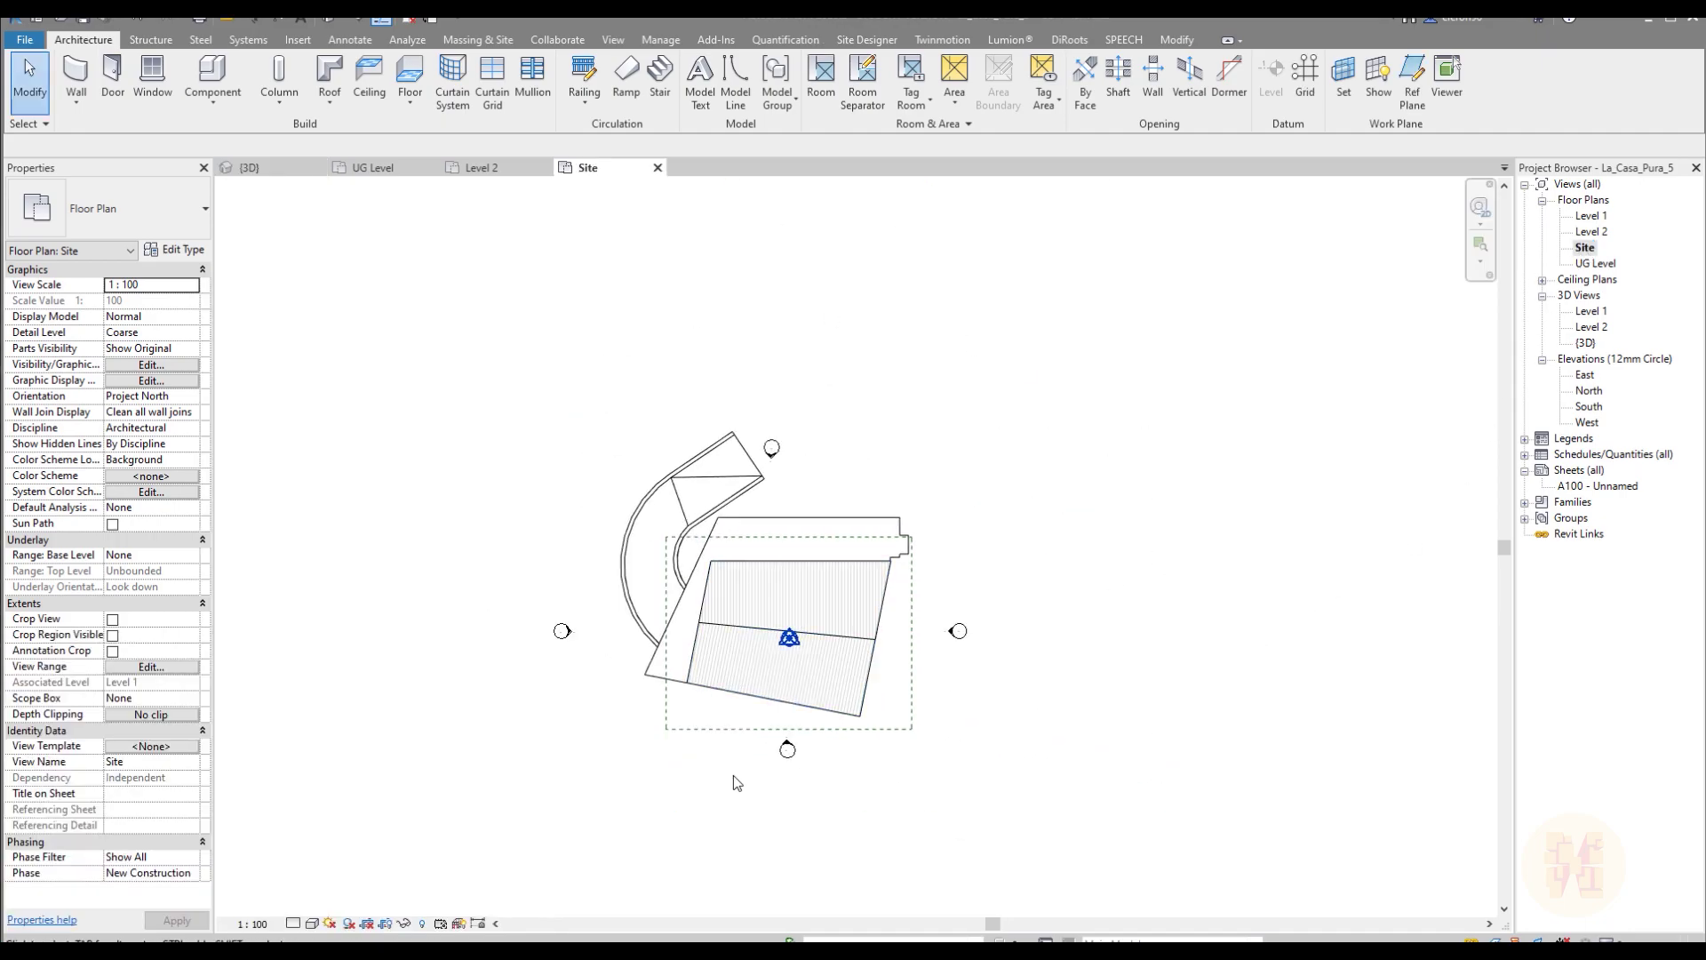
middle_click_drag(845, 573, 806, 556)
scroll(806, 556, "up", 2)
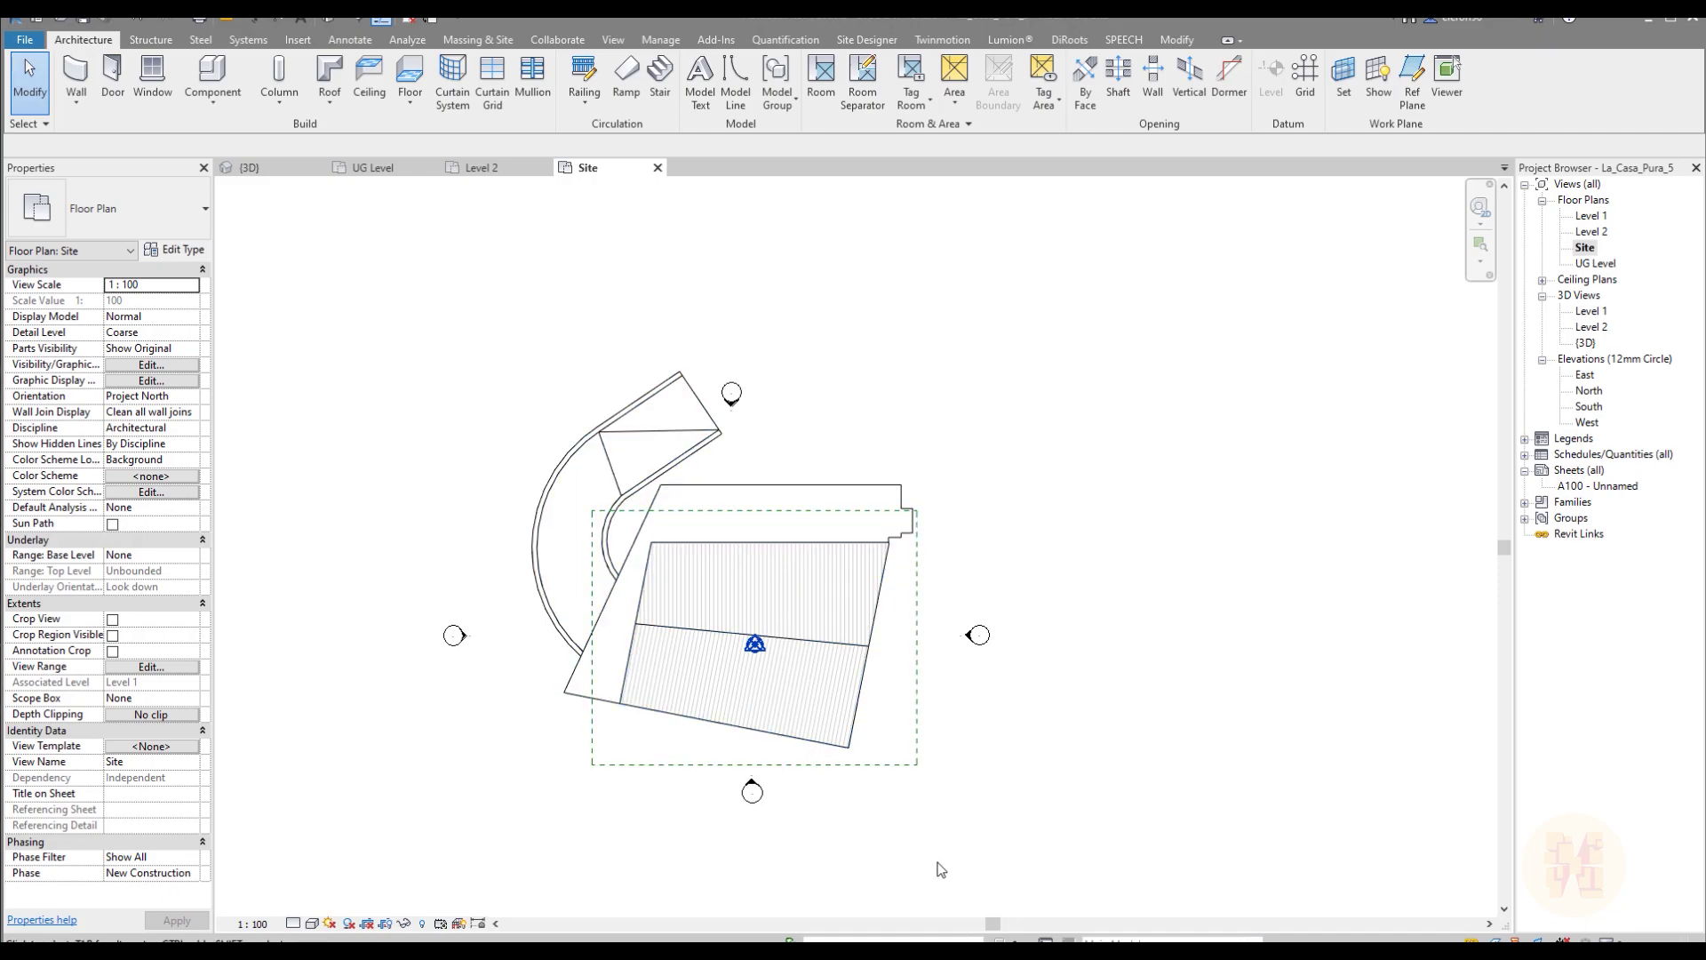
middle_click_drag(956, 873, 1012, 871)
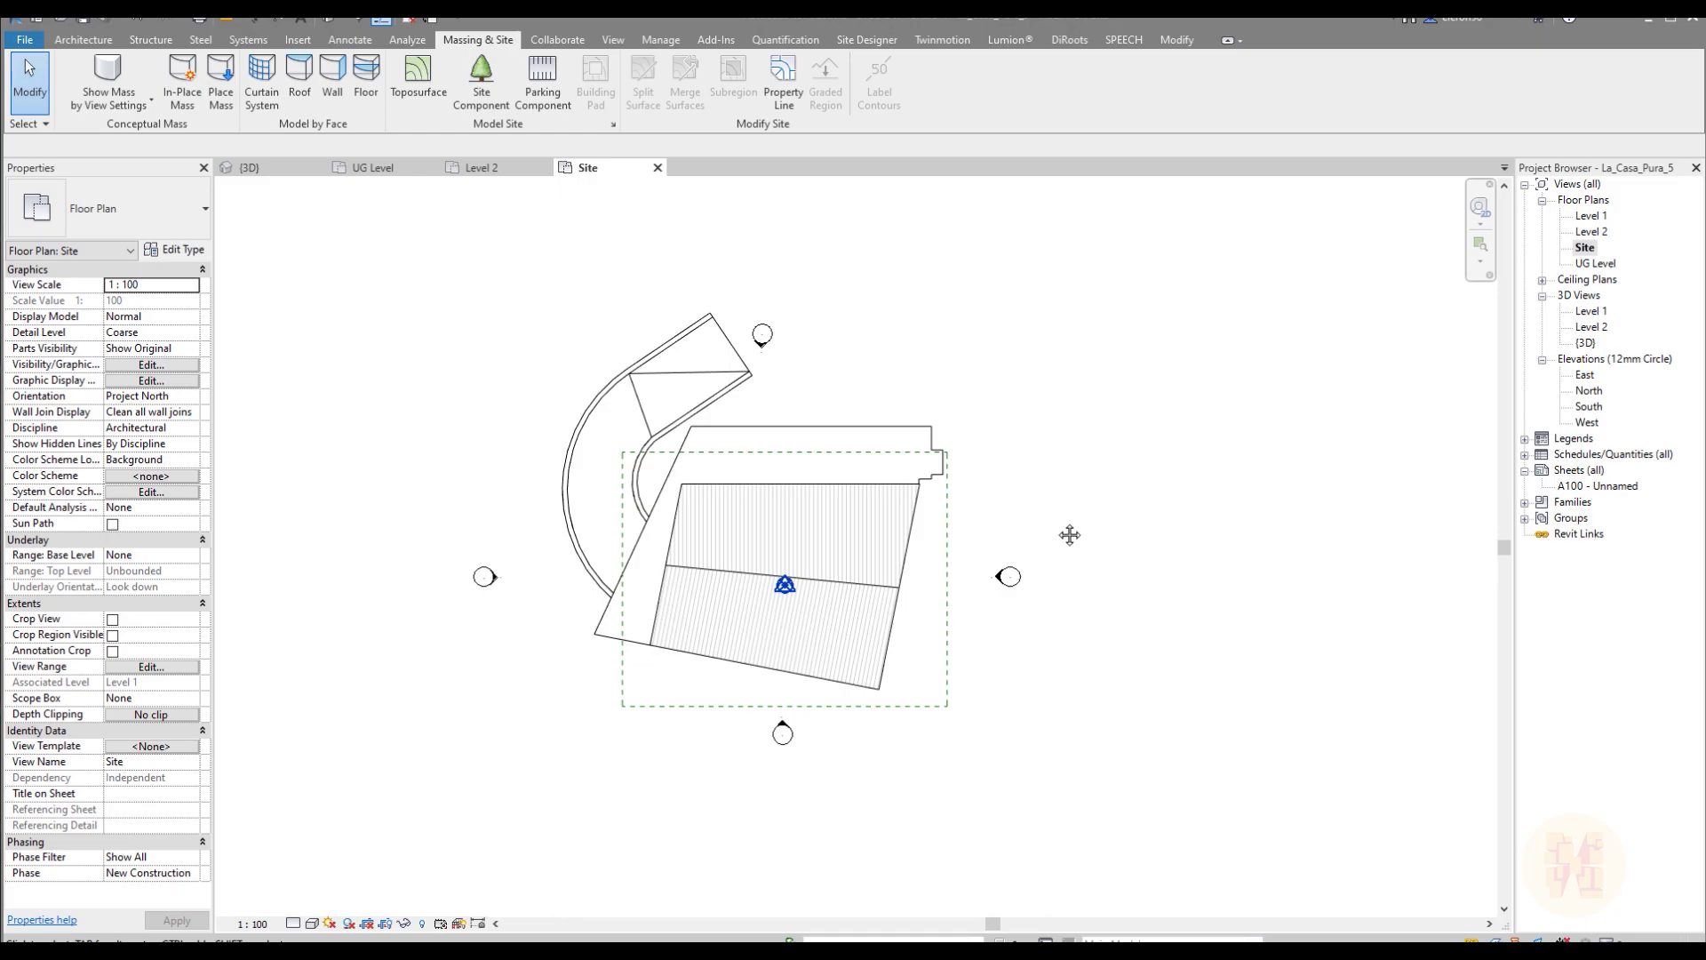
scroll(1053, 522, "down", 2)
mouse_move(1093, 545)
middle_mouse_down()
mouse_move(1107, 594)
mouse_move(1078, 640)
mouse_move(1107, 658)
middle_mouse_up()
scroll(1070, 650, "up", 2)
scroll(1077, 652, "down", 2)
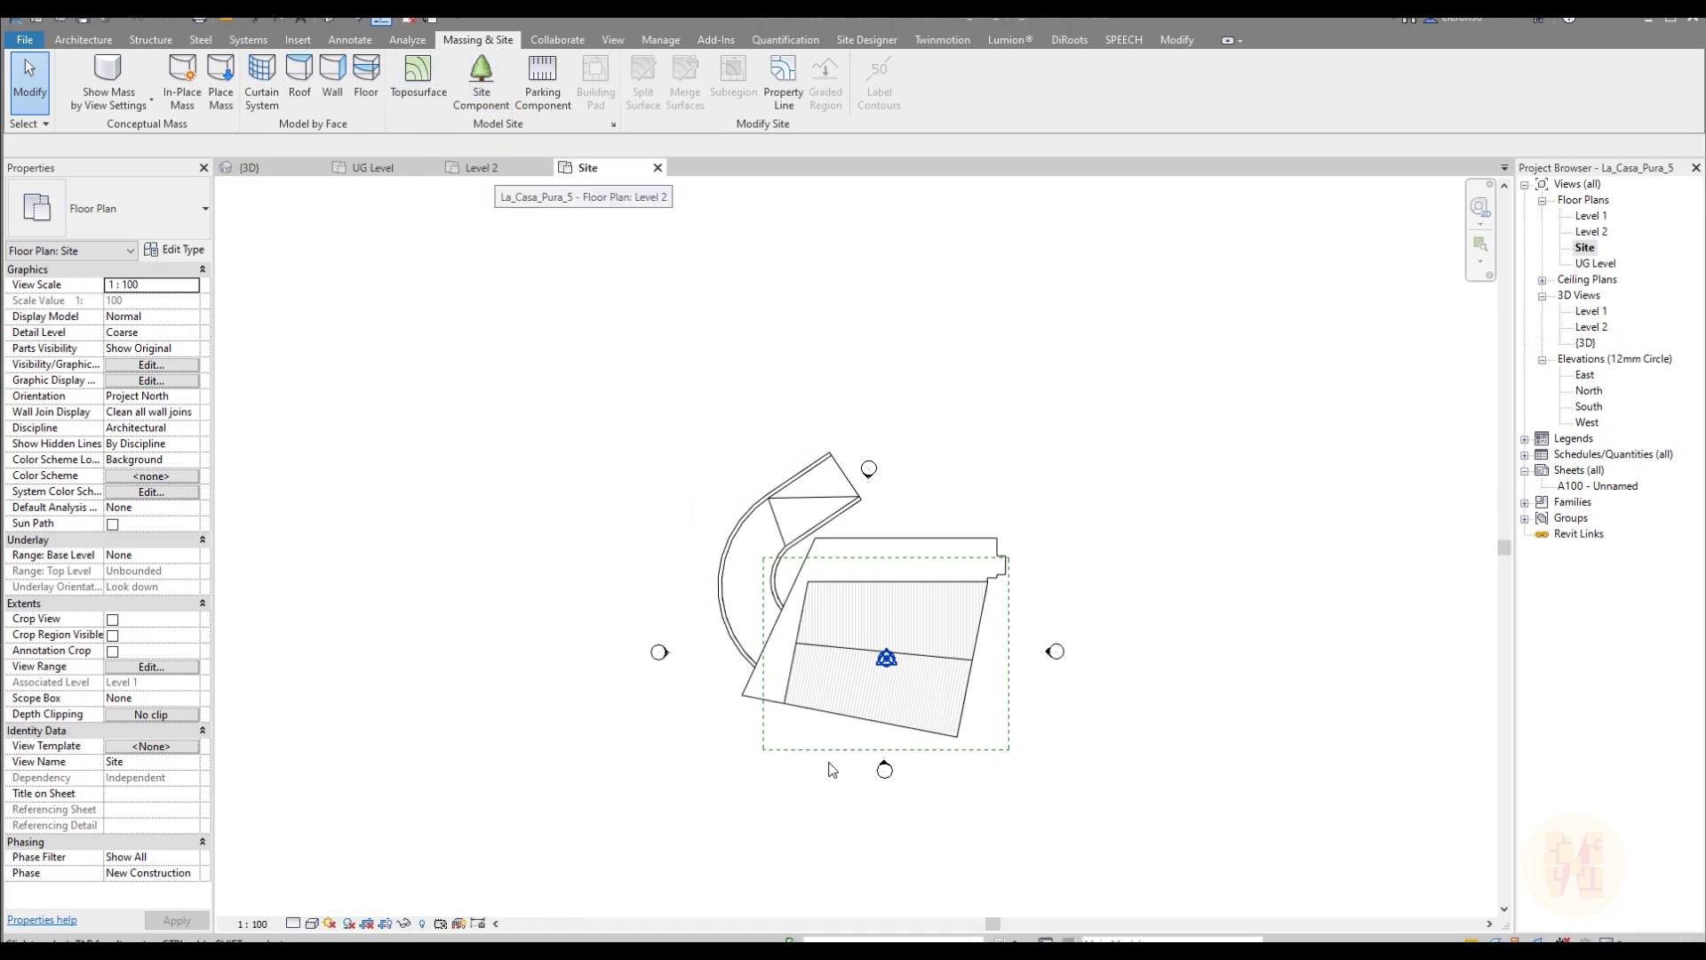
Step: Start a toposurface and place four boundary points at elevation 0.0 around the house, enclosing about 5771 m²
middle_click_drag(1211, 728, 1001, 695)
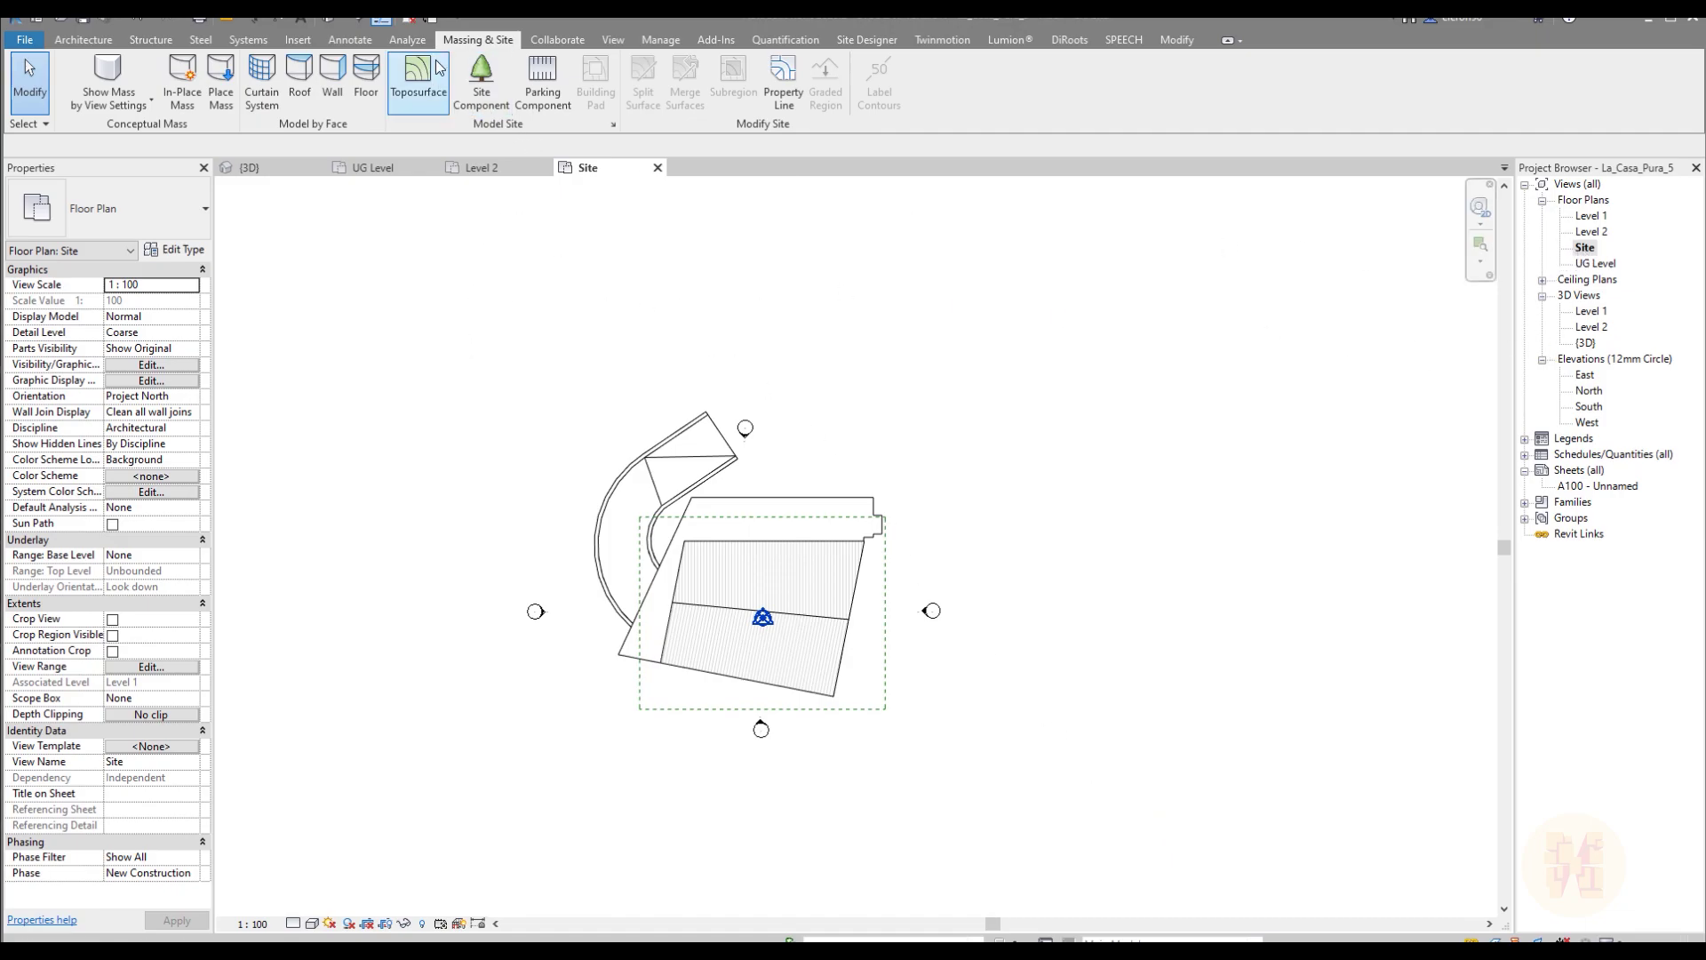
left_click(410, 108)
middle_click_drag(915, 423, 978, 391)
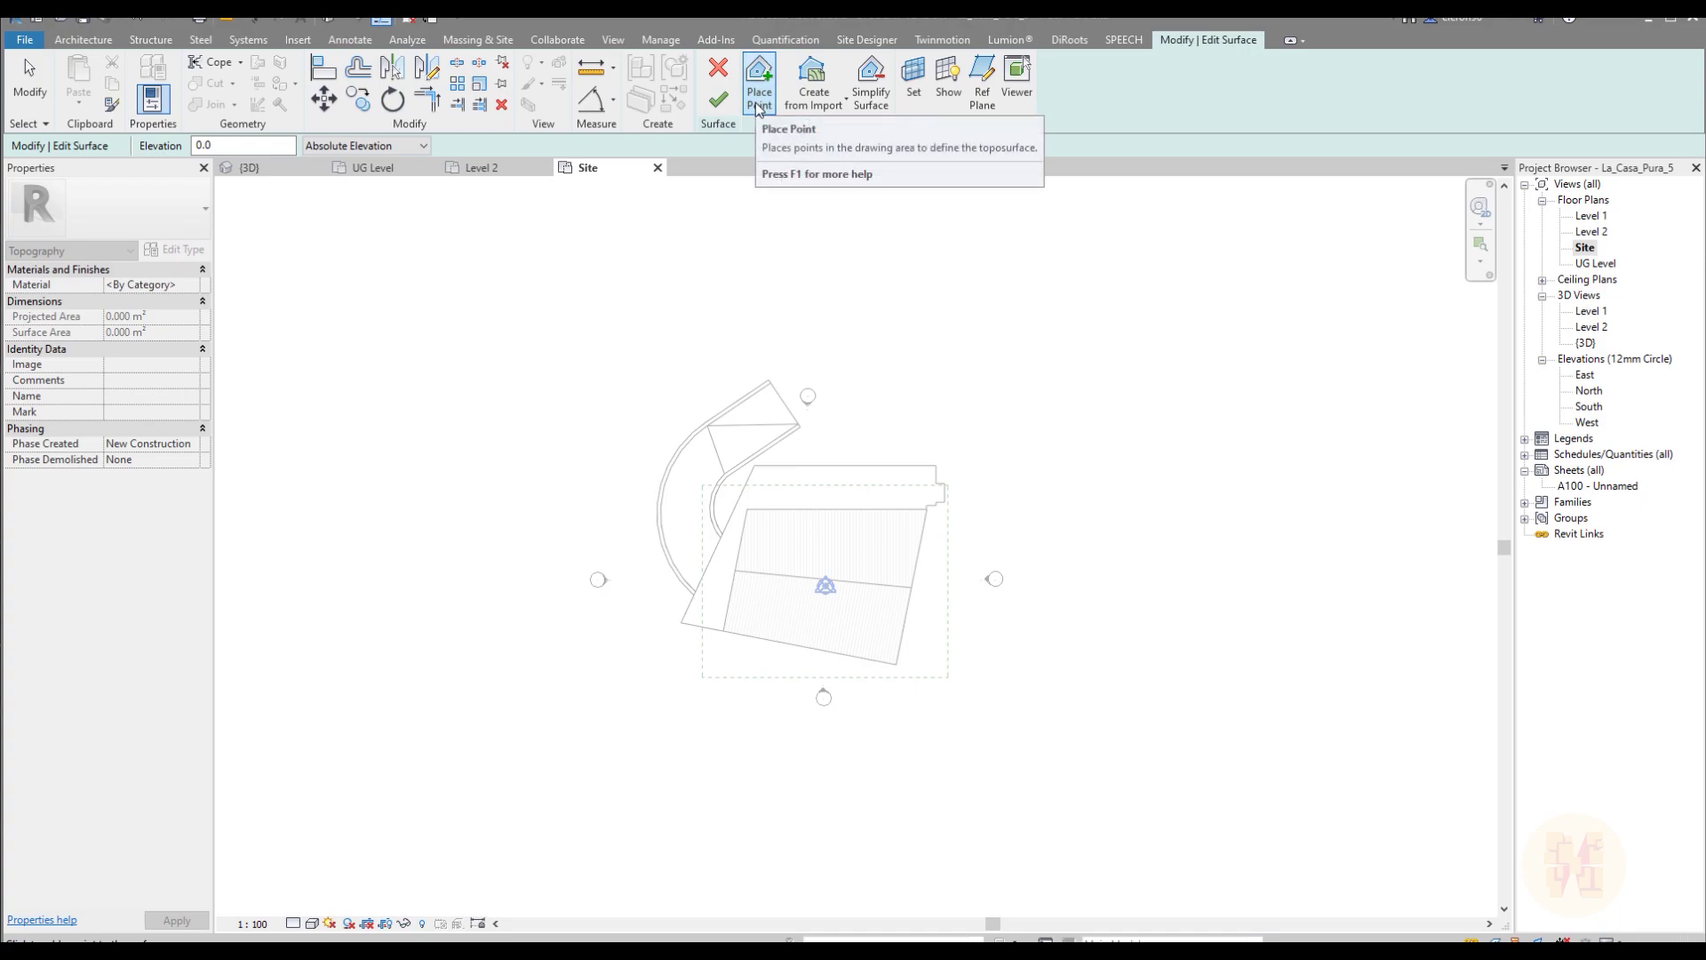
left_click(840, 108)
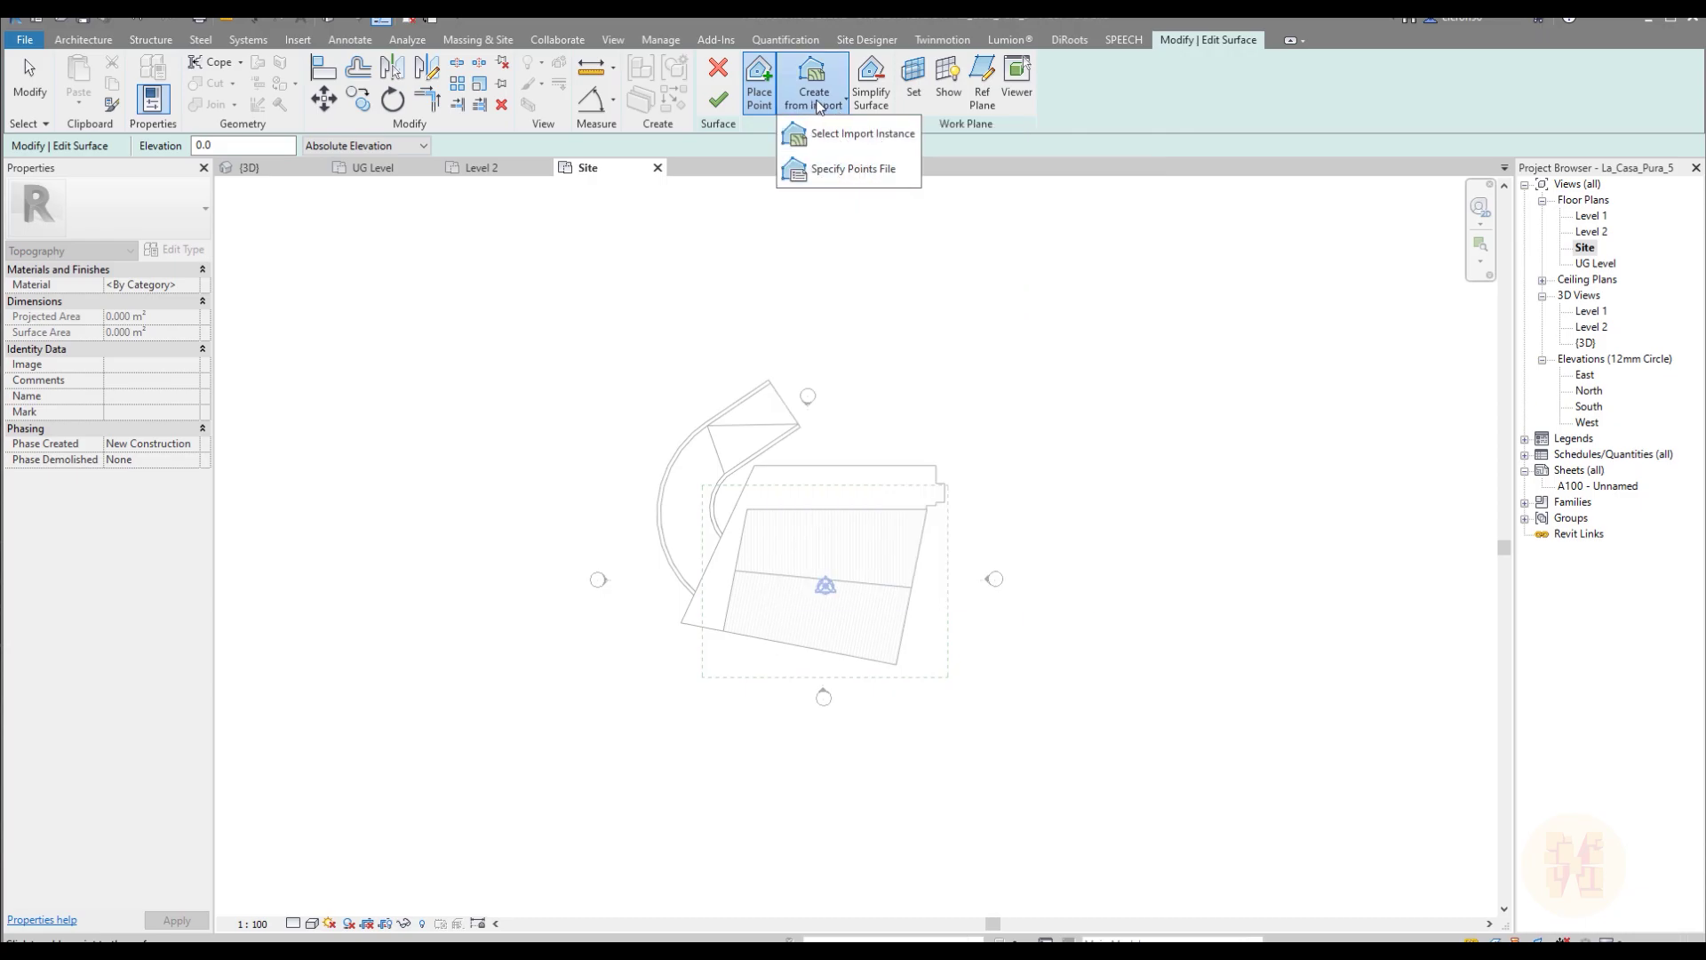
left_click(875, 135)
scroll(802, 406, "down", 1)
middle_click_drag(885, 345, 894, 430)
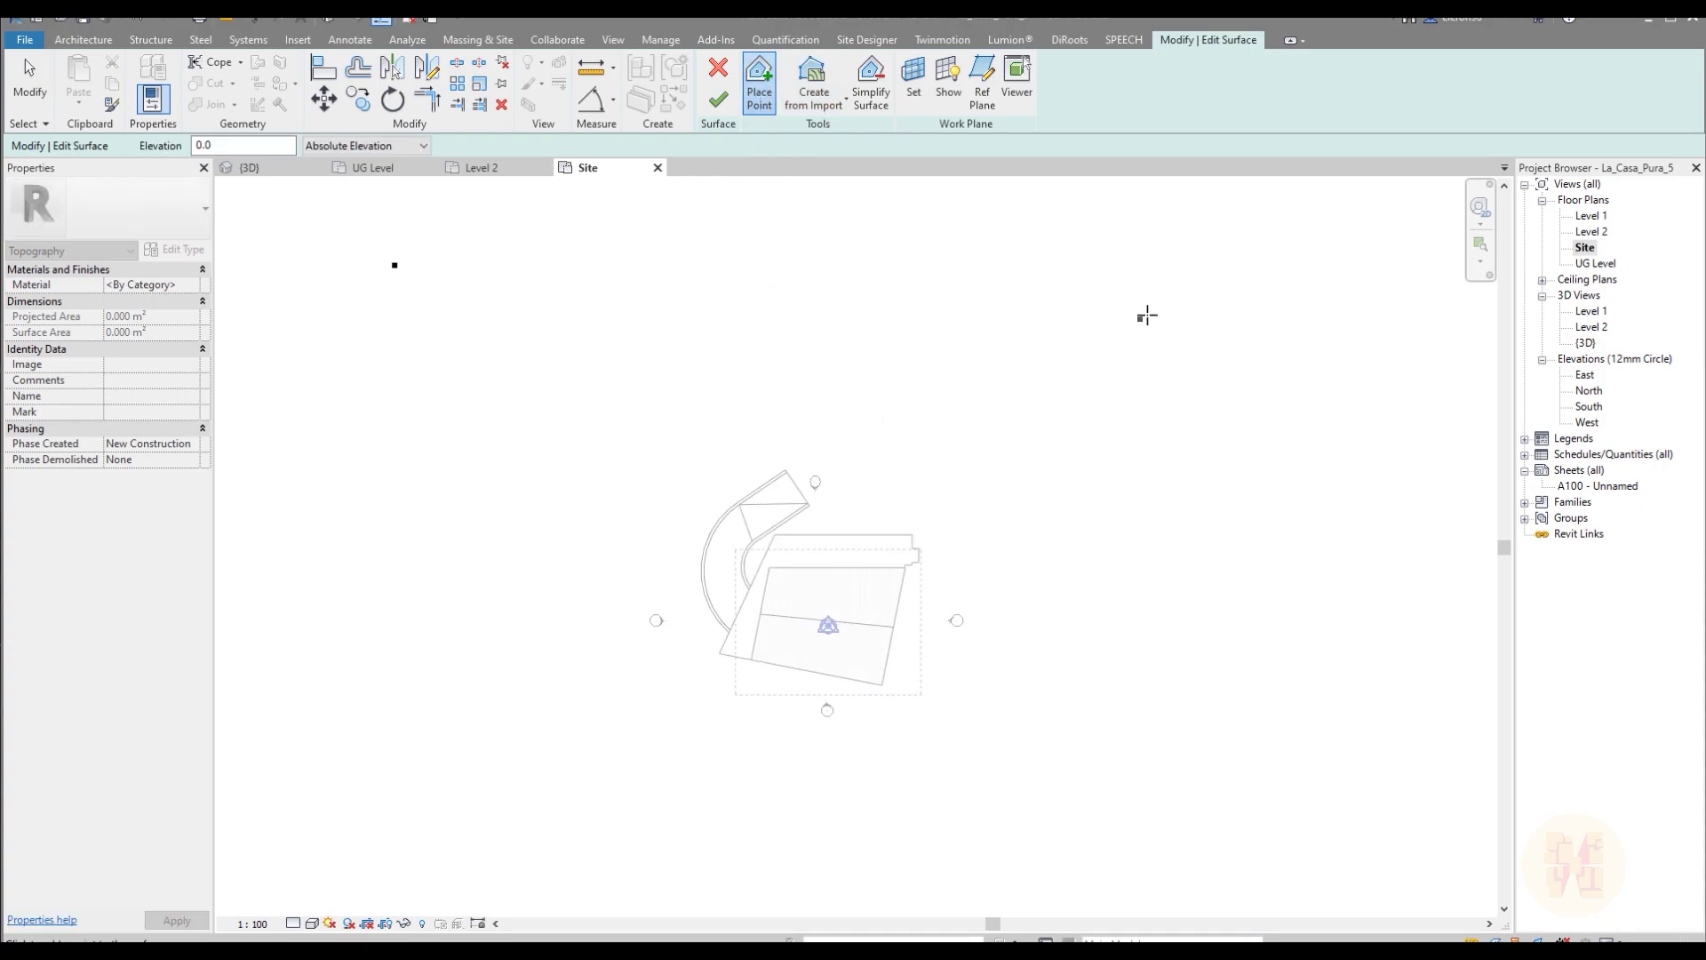
left_click(395, 890)
left_click(1220, 893)
middle_click_drag(836, 472, 812, 435)
scroll(822, 453, "down", 3)
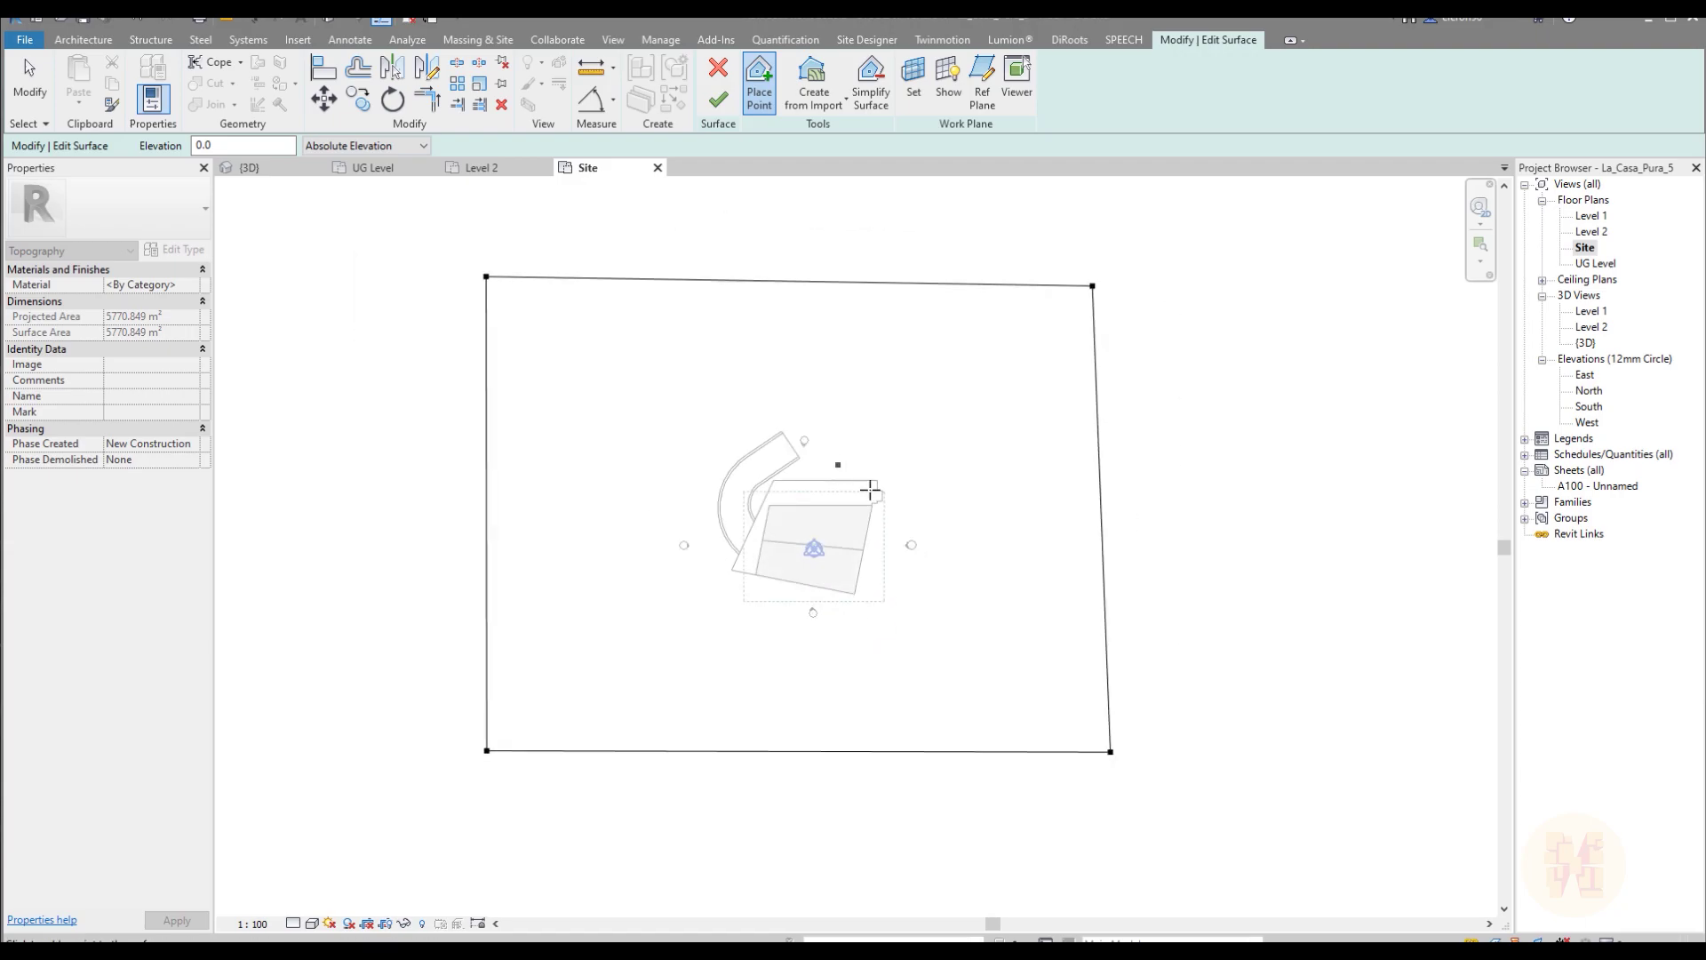
middle_click_drag(948, 526, 940, 475)
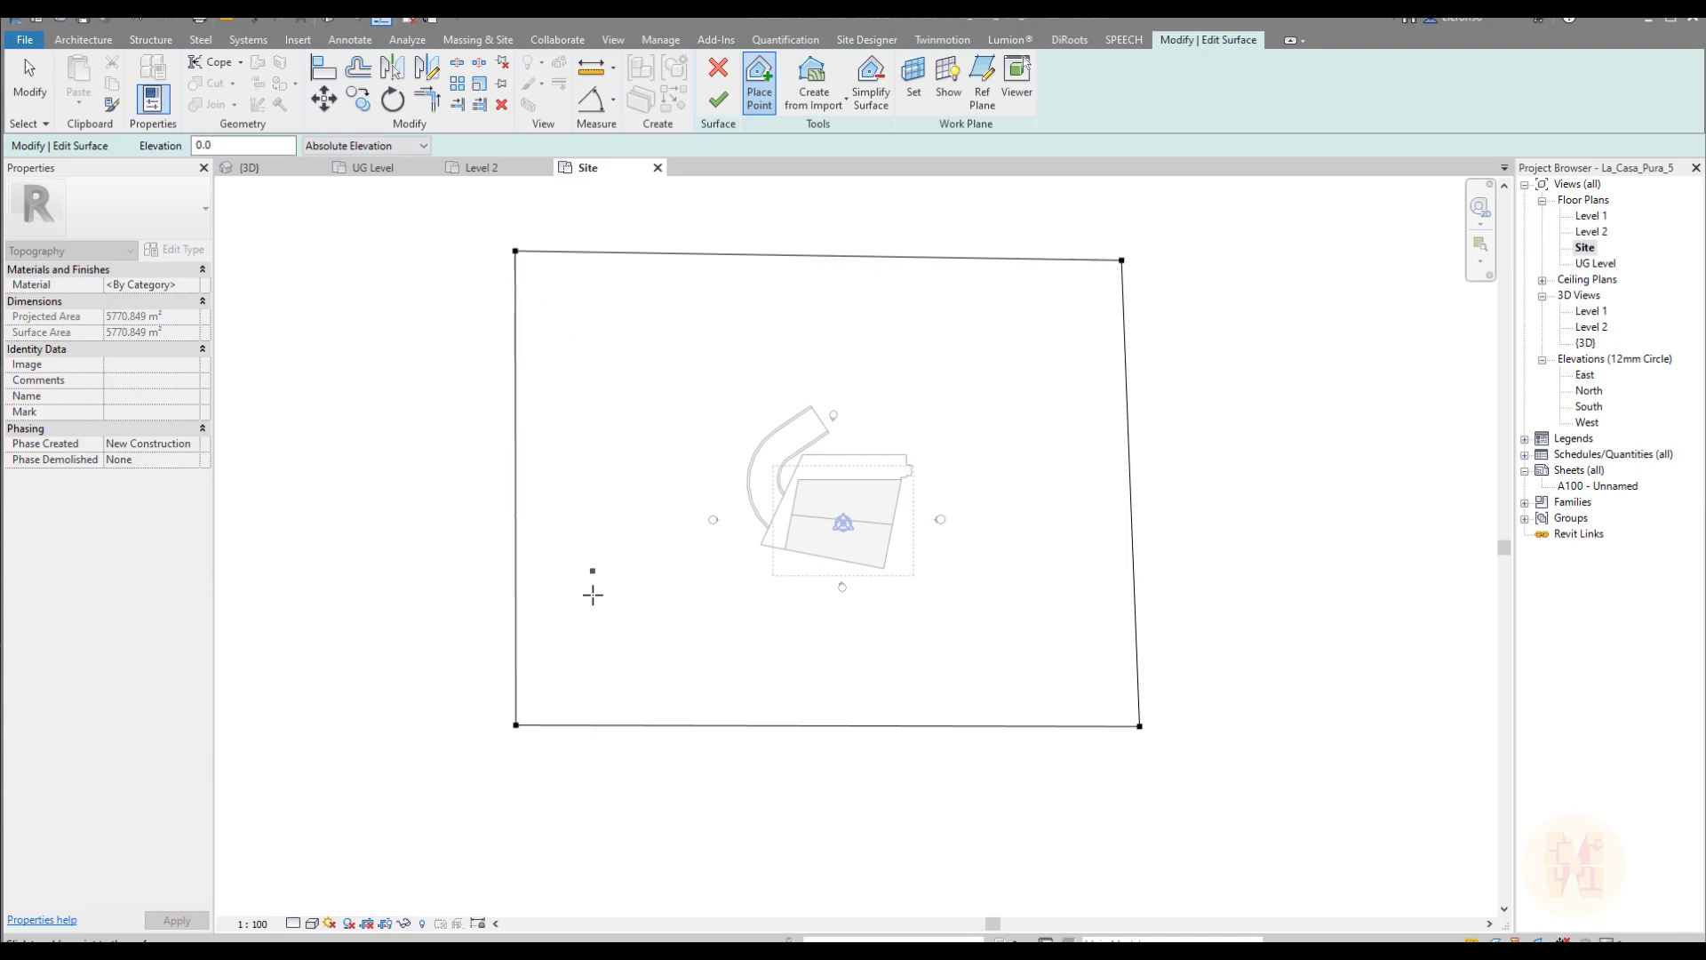
Step: Set the elevation of the toposurface's two southern boundary points to 2000
middle_click_drag(987, 391, 862, 404)
key("Escape")
left_click_drag(328, 220, 1150, 776)
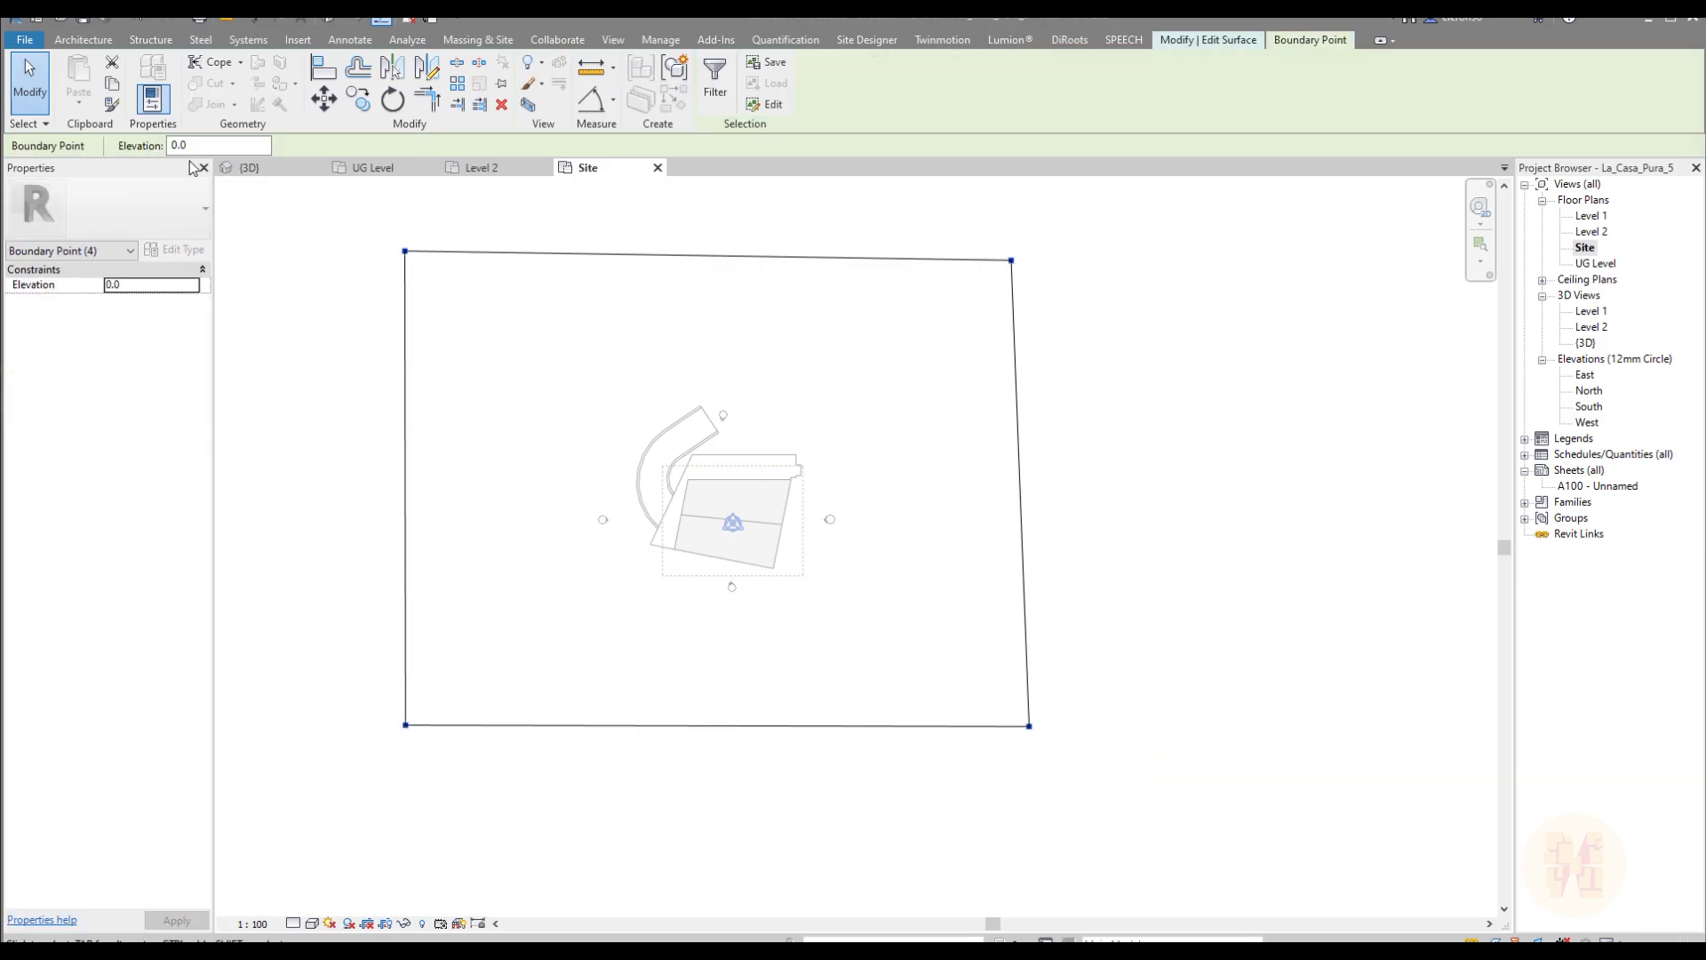
left_click_drag(363, 202, 1255, 321)
left_click(317, 707)
left_click_drag(316, 707, 1214, 840)
left_click(208, 145)
type("2000")
key("Return")
left_click(311, 615)
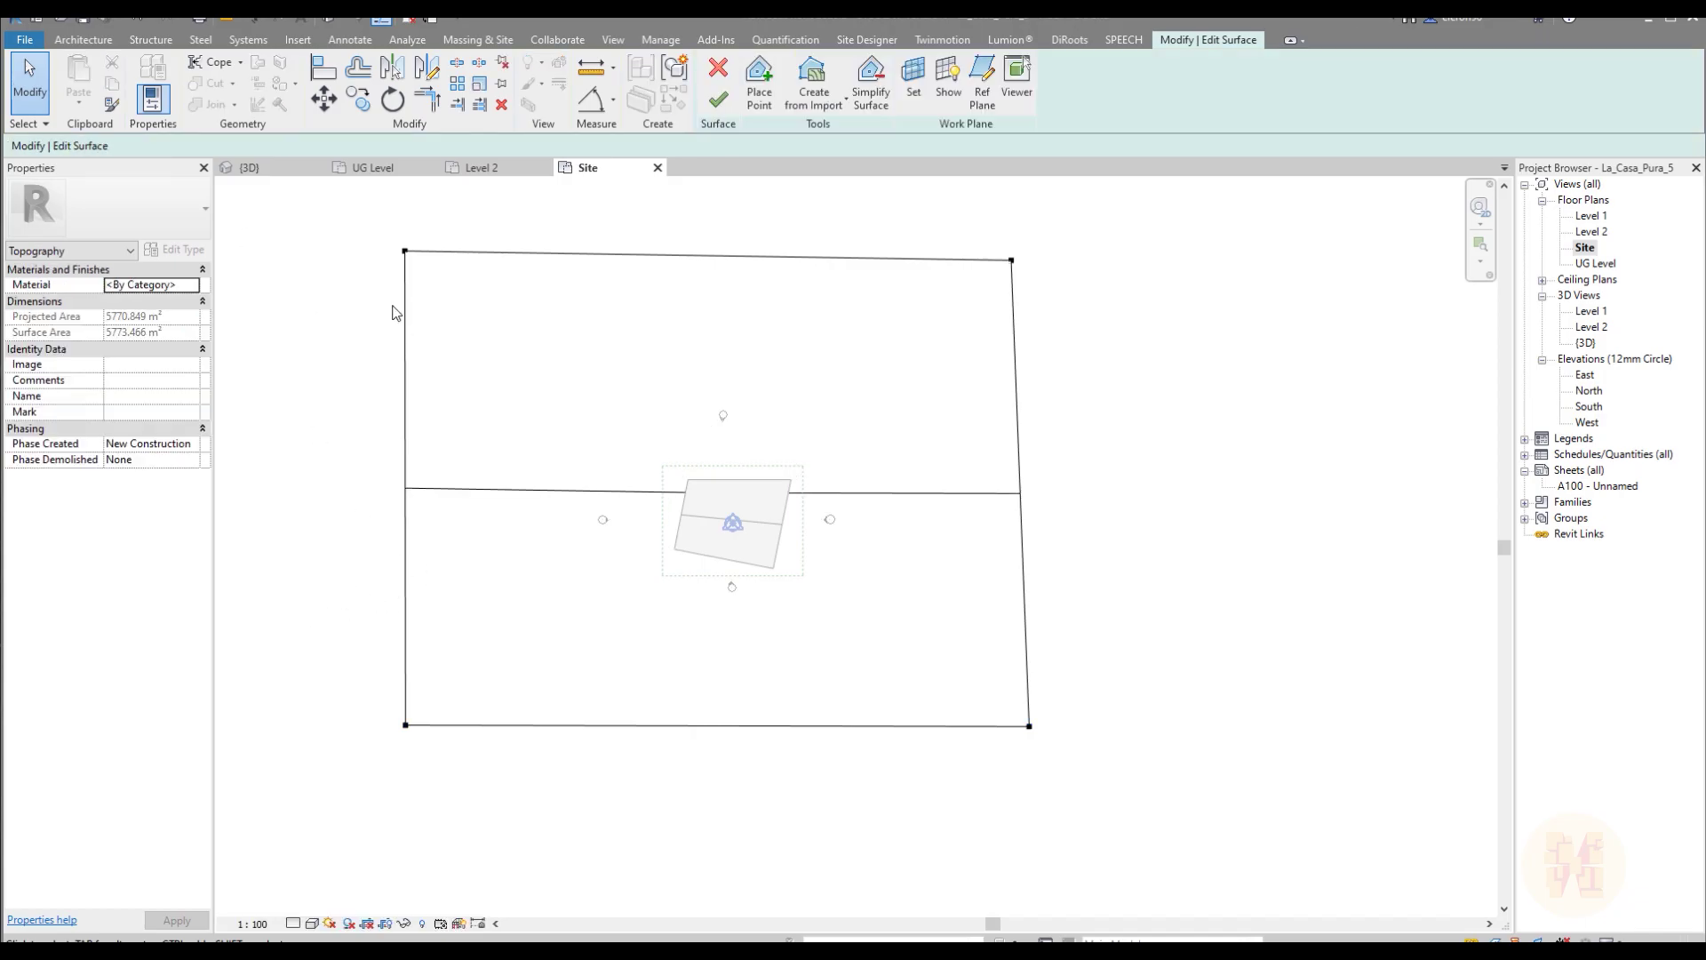
Step: Open the 3D view and examine the sloping toposurface around the house from several sides
left_click(266, 169)
scroll(786, 510, "down", 5)
middle_click_drag(654, 545, 551, 598, "shift")
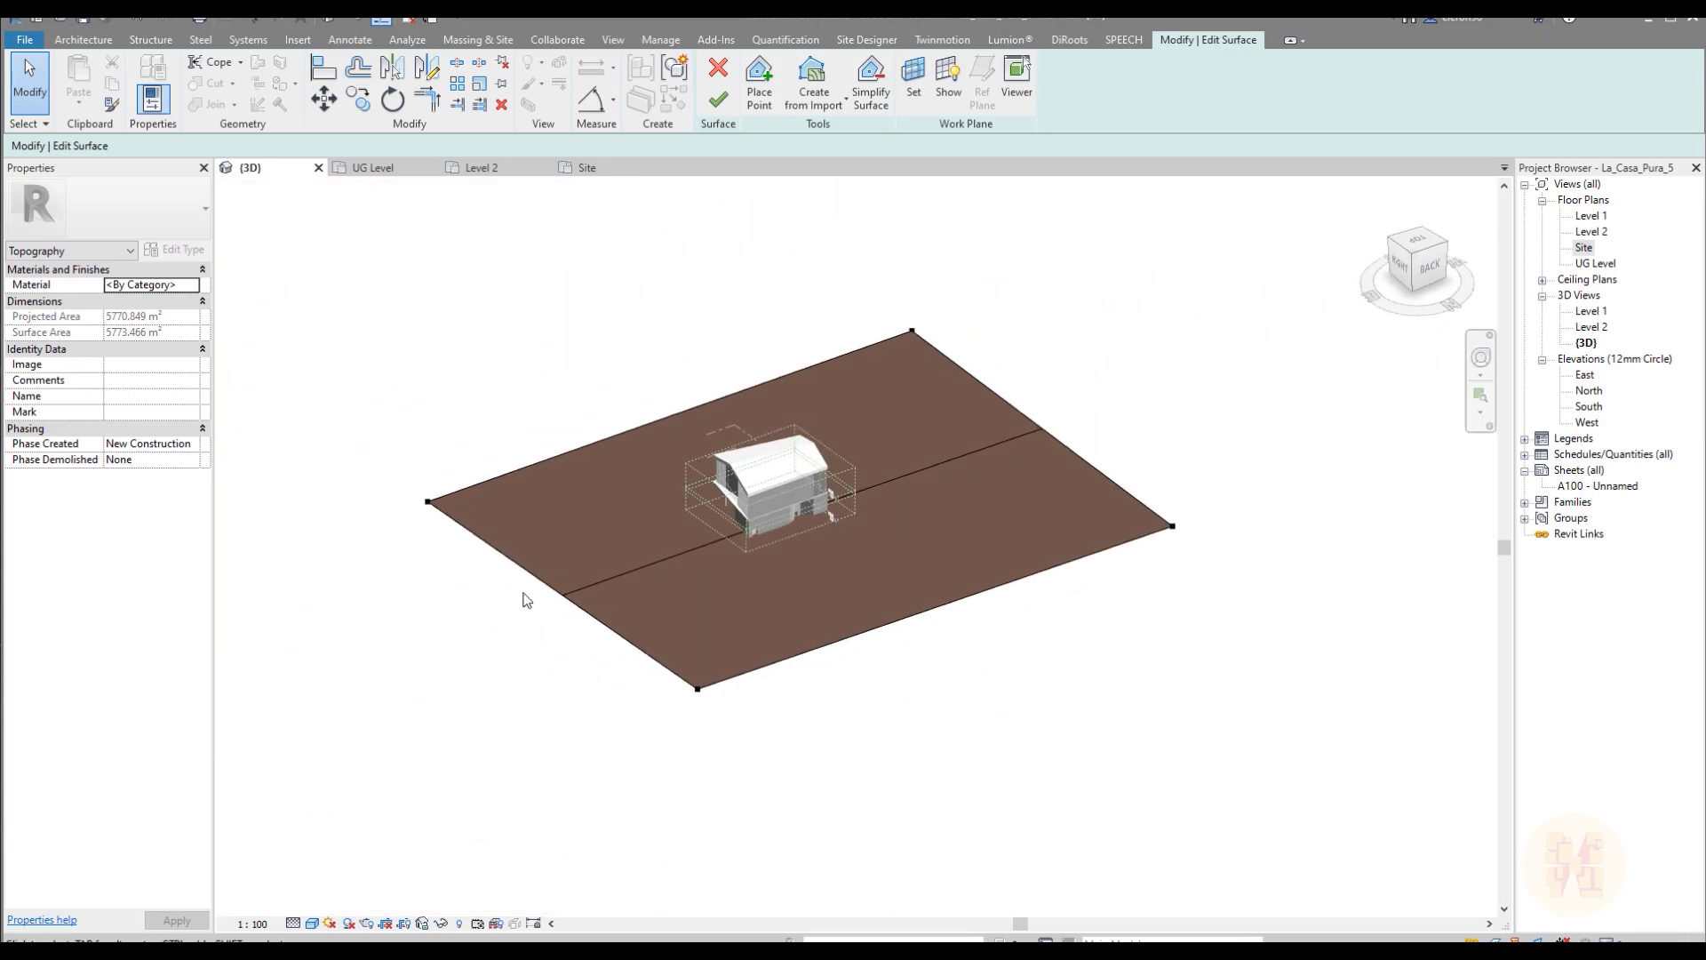
middle_click_drag(1131, 407, 1029, 416, "shift")
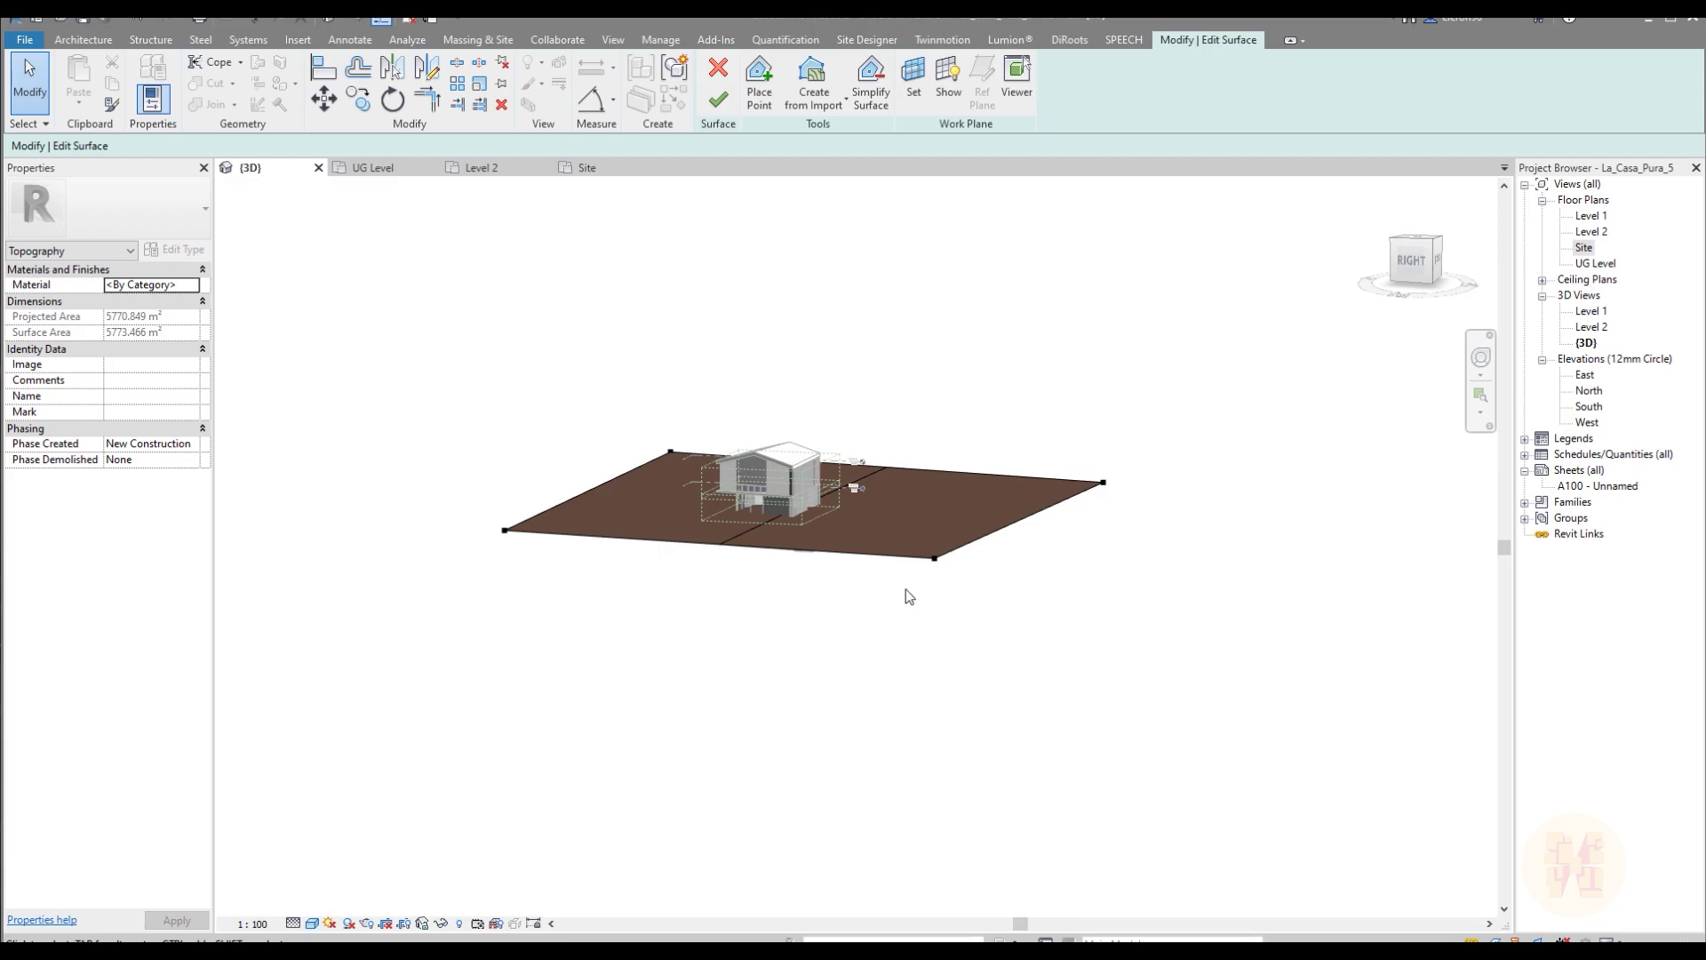
middle_click_drag(1108, 544, 982, 541, "shift")
Step: Return to the Site plan and display it in wireframe, with point placement active for the toposurface
left_click(582, 168)
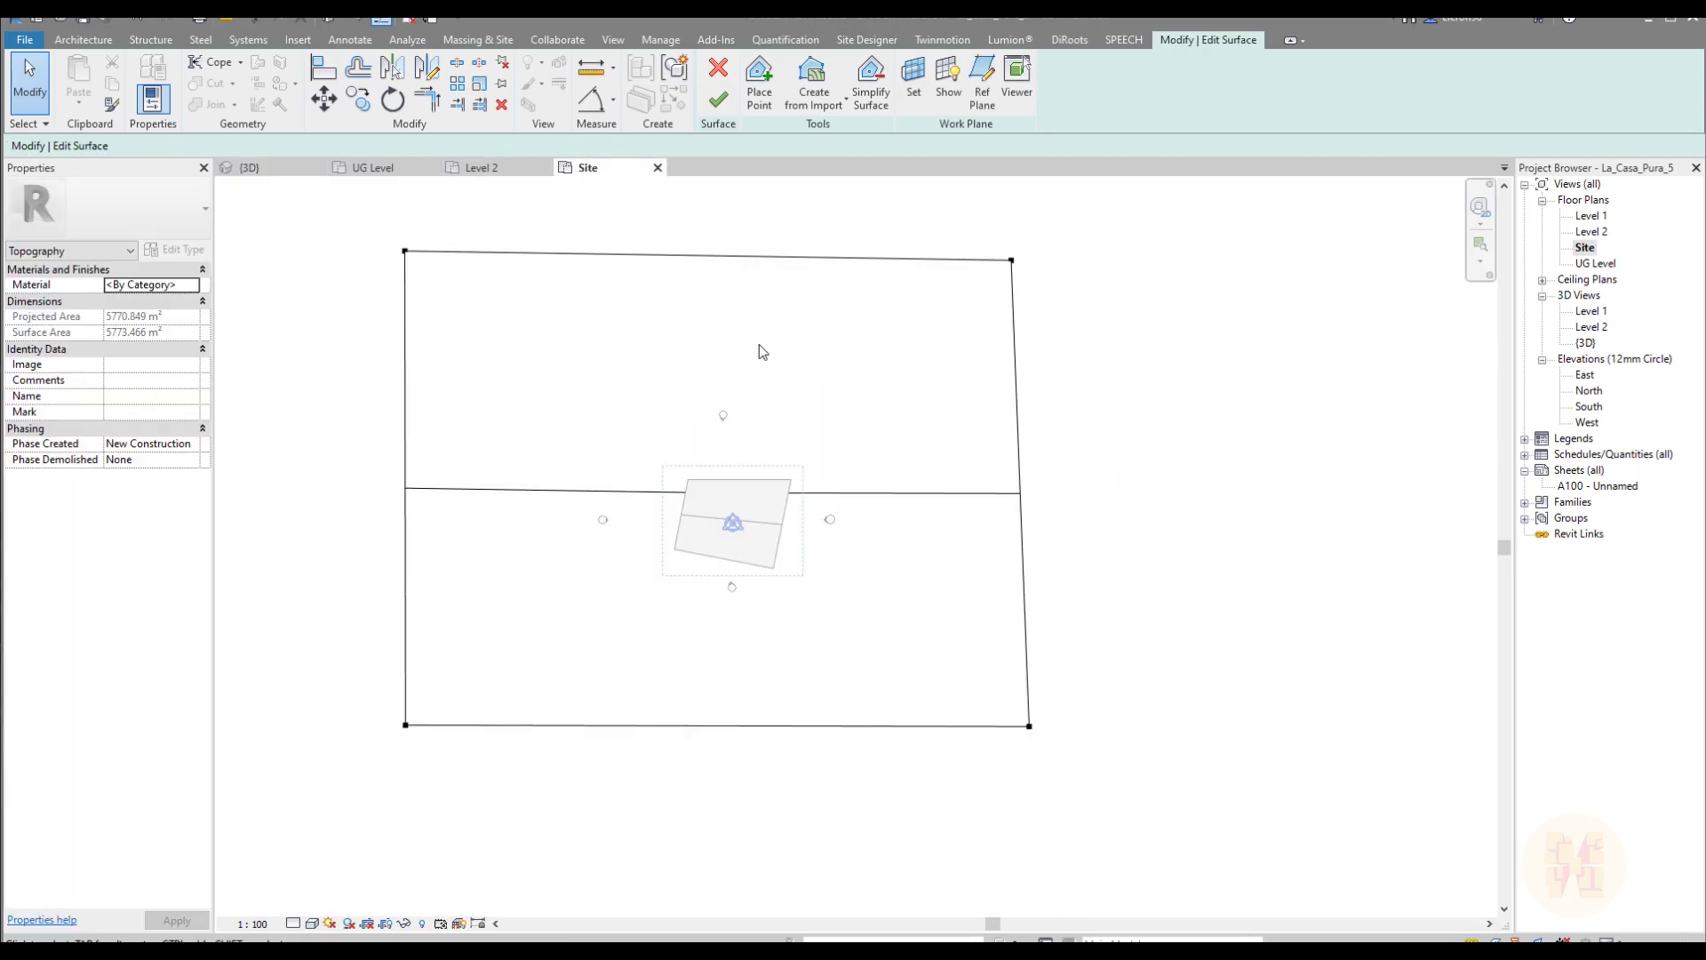
left_click(760, 93)
scroll(609, 583, "up", 2)
scroll(610, 583, "up", 1)
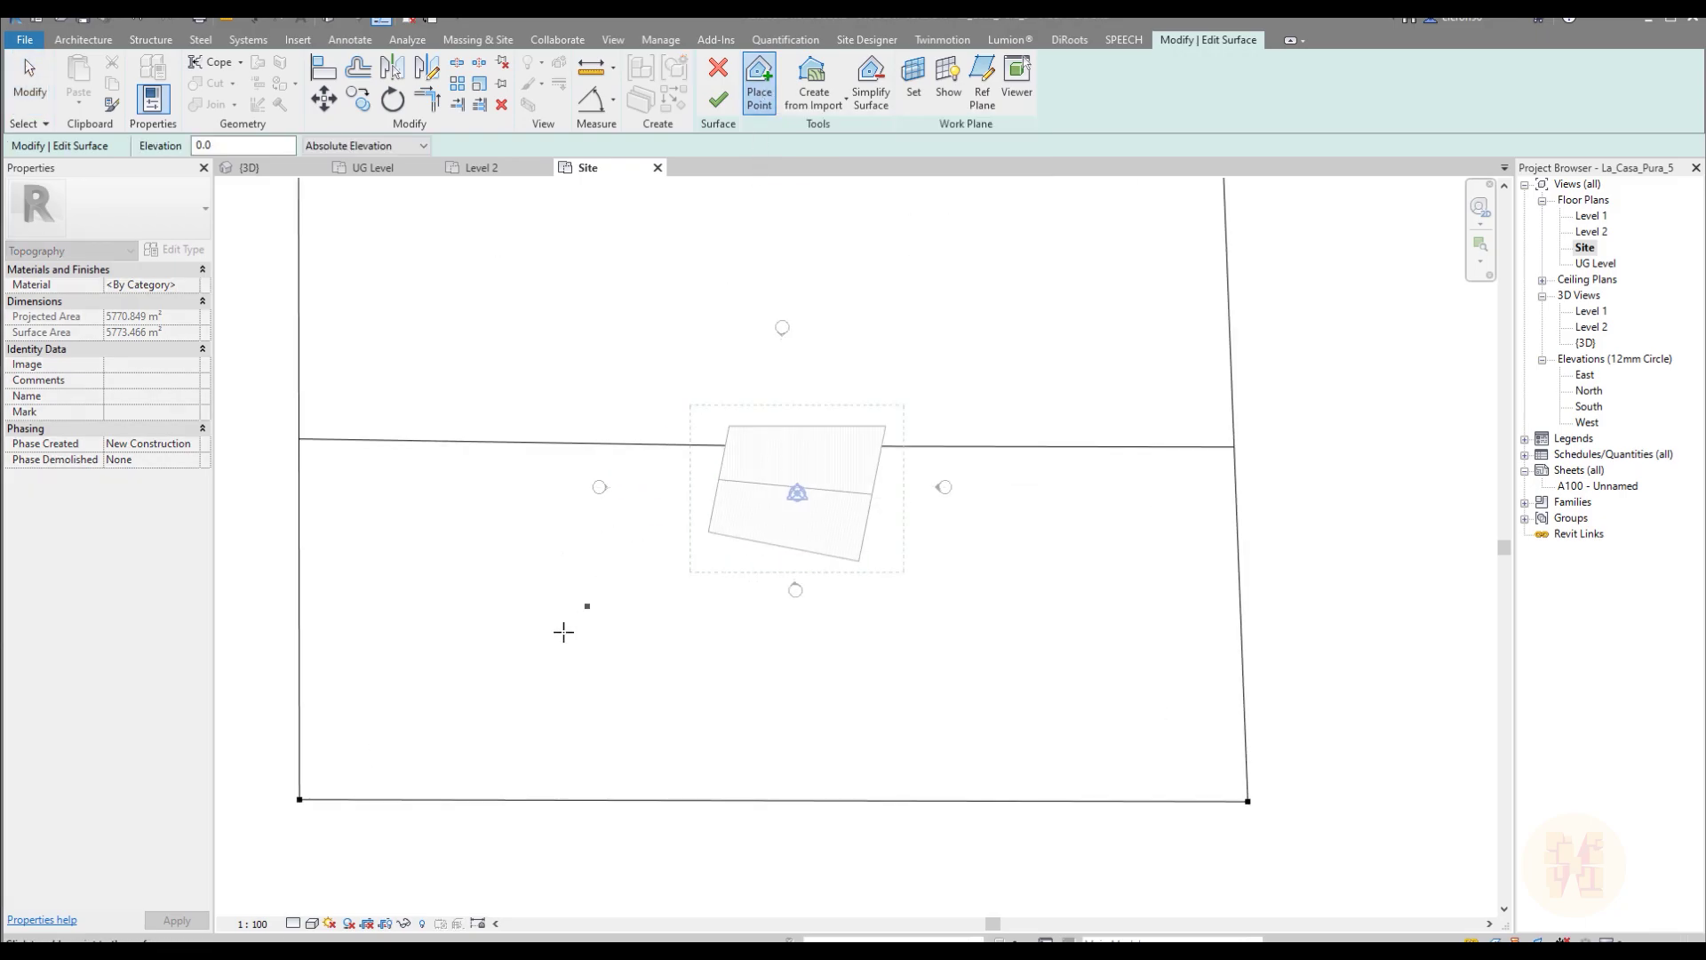
left_click(311, 924)
left_click(351, 812)
left_click(814, 617)
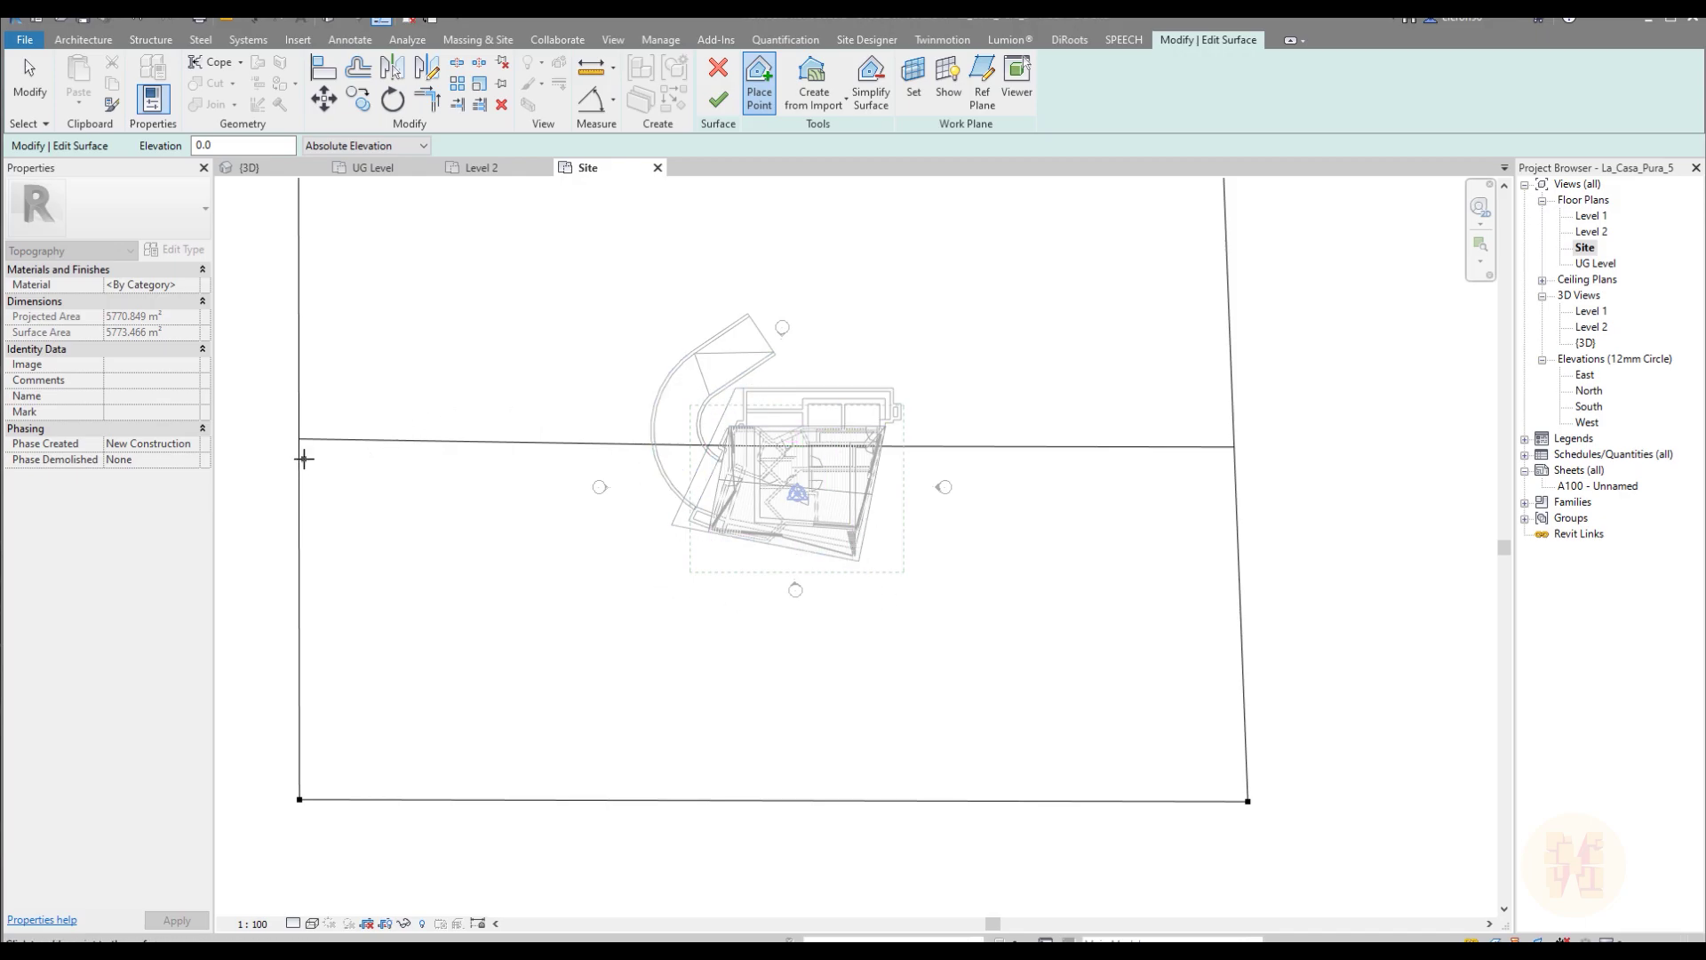
Step: Place a curved row of toposurface points at elevation 0.0 from the west edge, around the house's south side, to the east edge
left_click(313, 296)
left_click(331, 310)
left_click(377, 332)
left_click(390, 337)
left_click(416, 345)
left_click(437, 371)
left_click(437, 395)
left_click(456, 430)
left_click(474, 450)
left_click(502, 467)
left_click(532, 481)
left_click(553, 488)
left_click(578, 496)
left_click(594, 506)
left_click(628, 512)
left_click(648, 524)
left_click(659, 535)
left_click(698, 562)
left_click(745, 573)
left_click(784, 578)
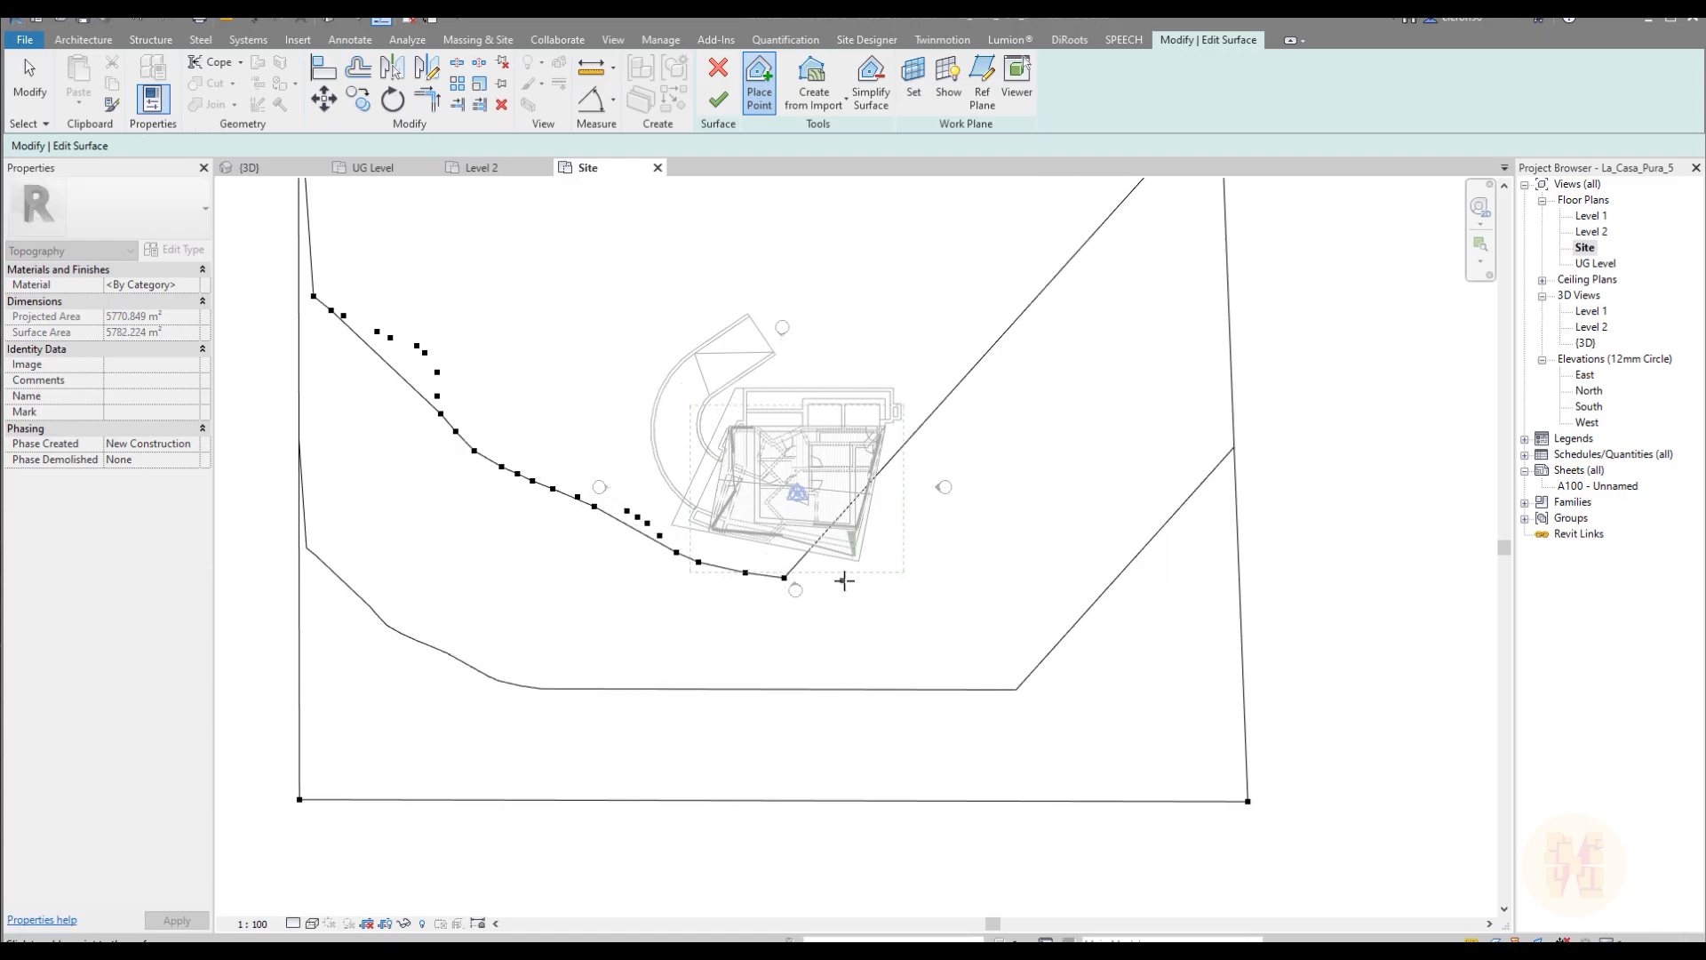
left_click(844, 580)
left_click(909, 566)
left_click(945, 552)
left_click(968, 533)
left_click(1018, 496)
left_click(1038, 488)
left_click(1064, 471)
left_click(1091, 471)
left_click(1112, 471)
left_click(1133, 470)
left_click(1155, 480)
left_click(1196, 481)
left_click(1220, 480)
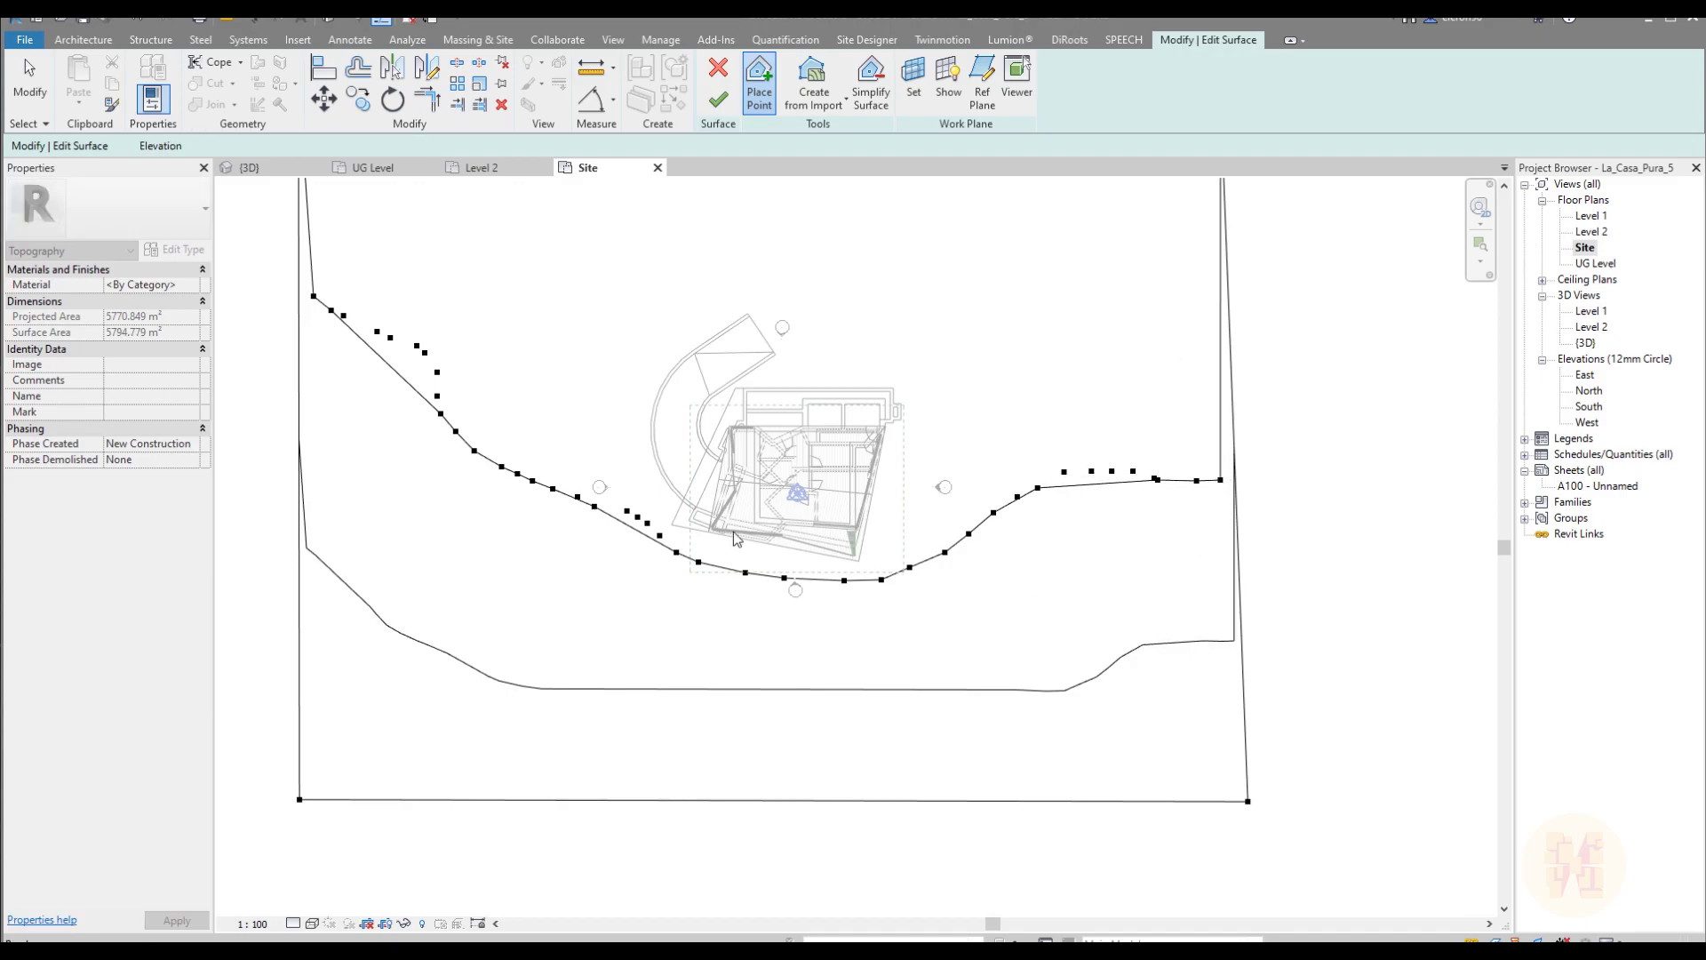
key("Escape")
Step: Set the elevation of all interior points in the curved row just south of the house to 1000
left_click_drag(247, 258, 1395, 633)
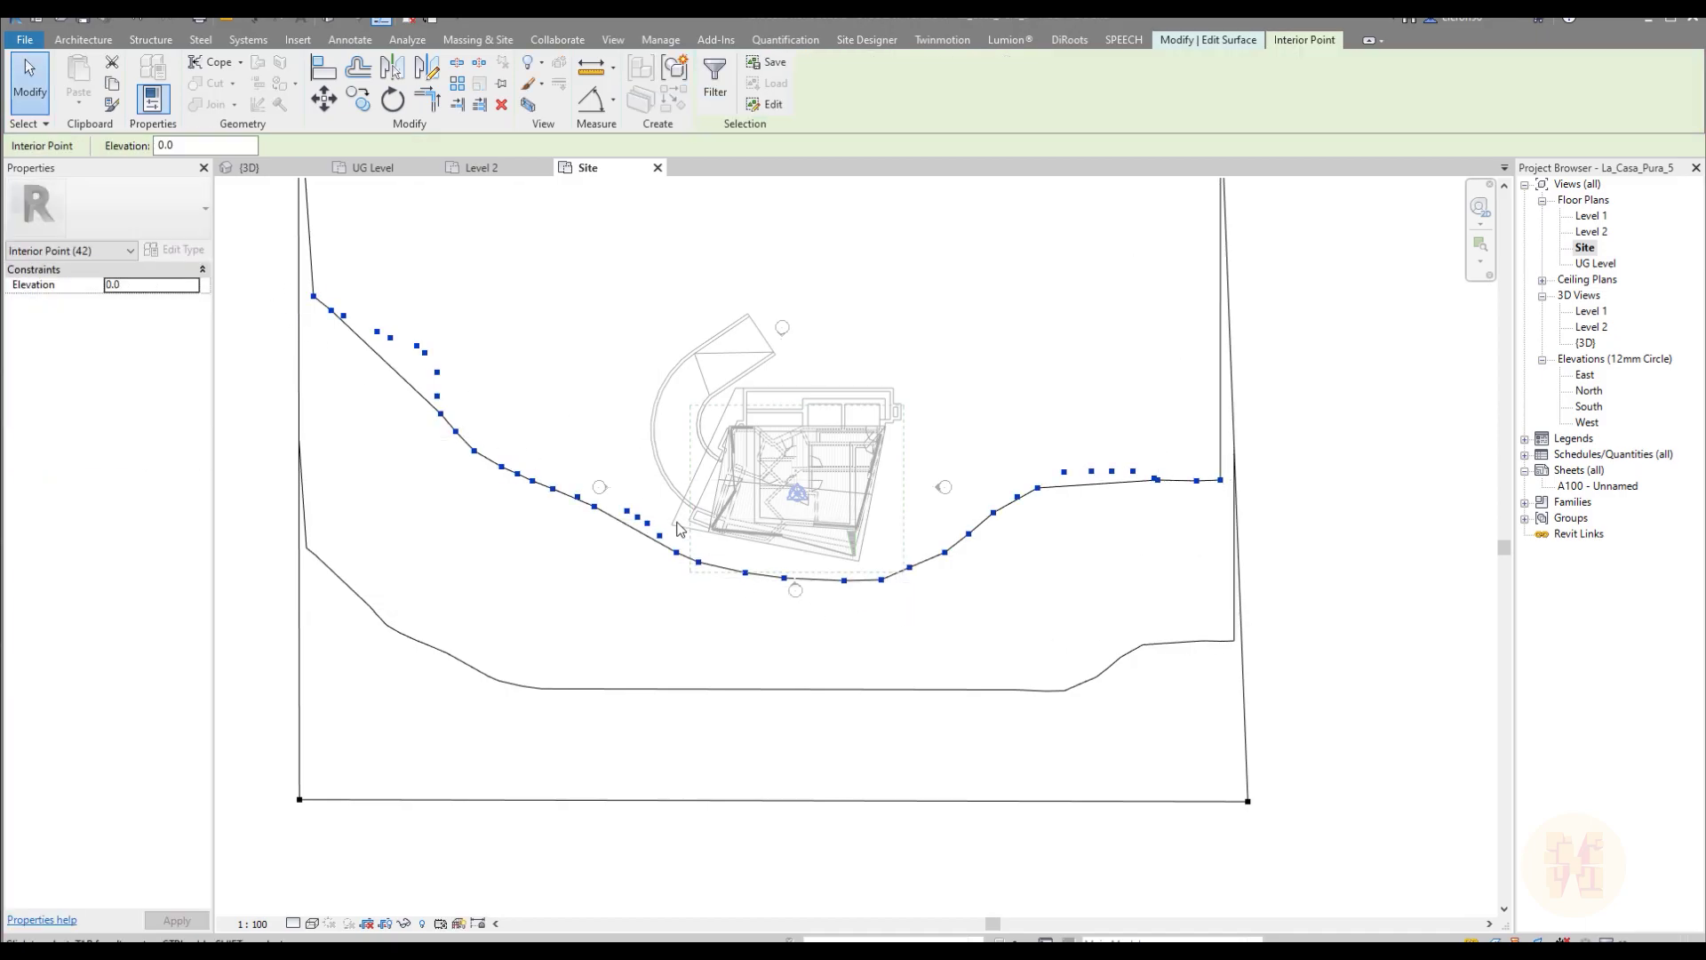
double_click(165, 146)
type("1000")
key("Return")
left_click(1330, 378)
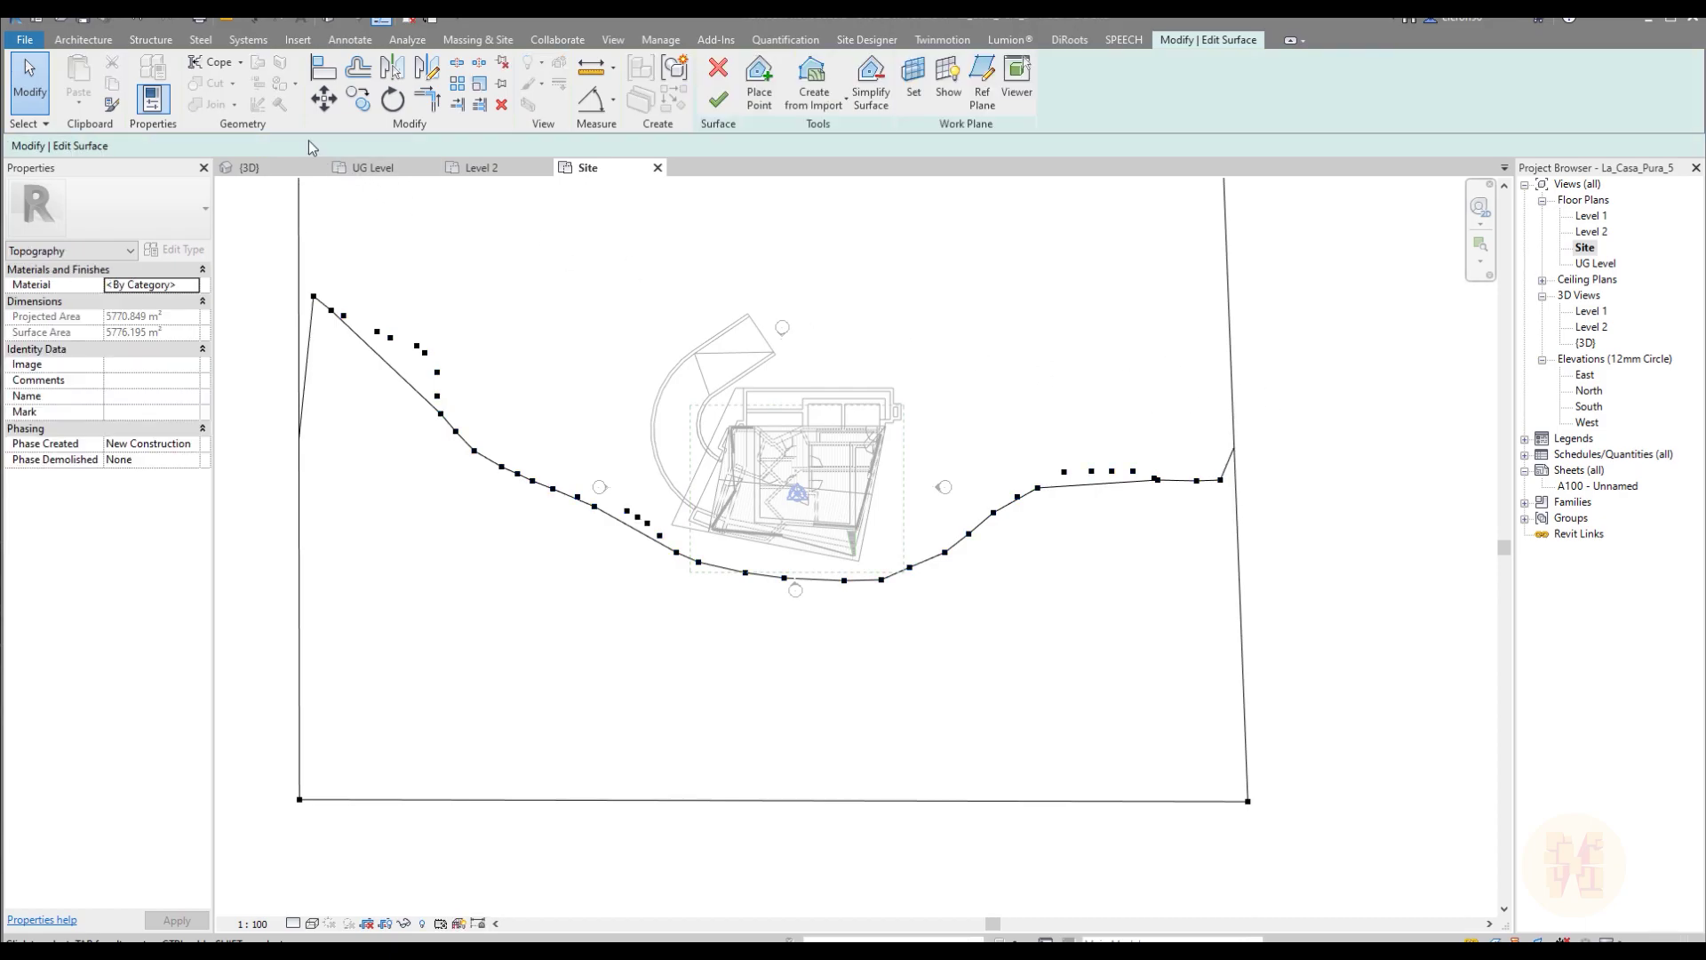
Step: Place a second curved row of toposurface points farther south, from the west edge to the east edge of the site
left_click(760, 80)
left_click(310, 495)
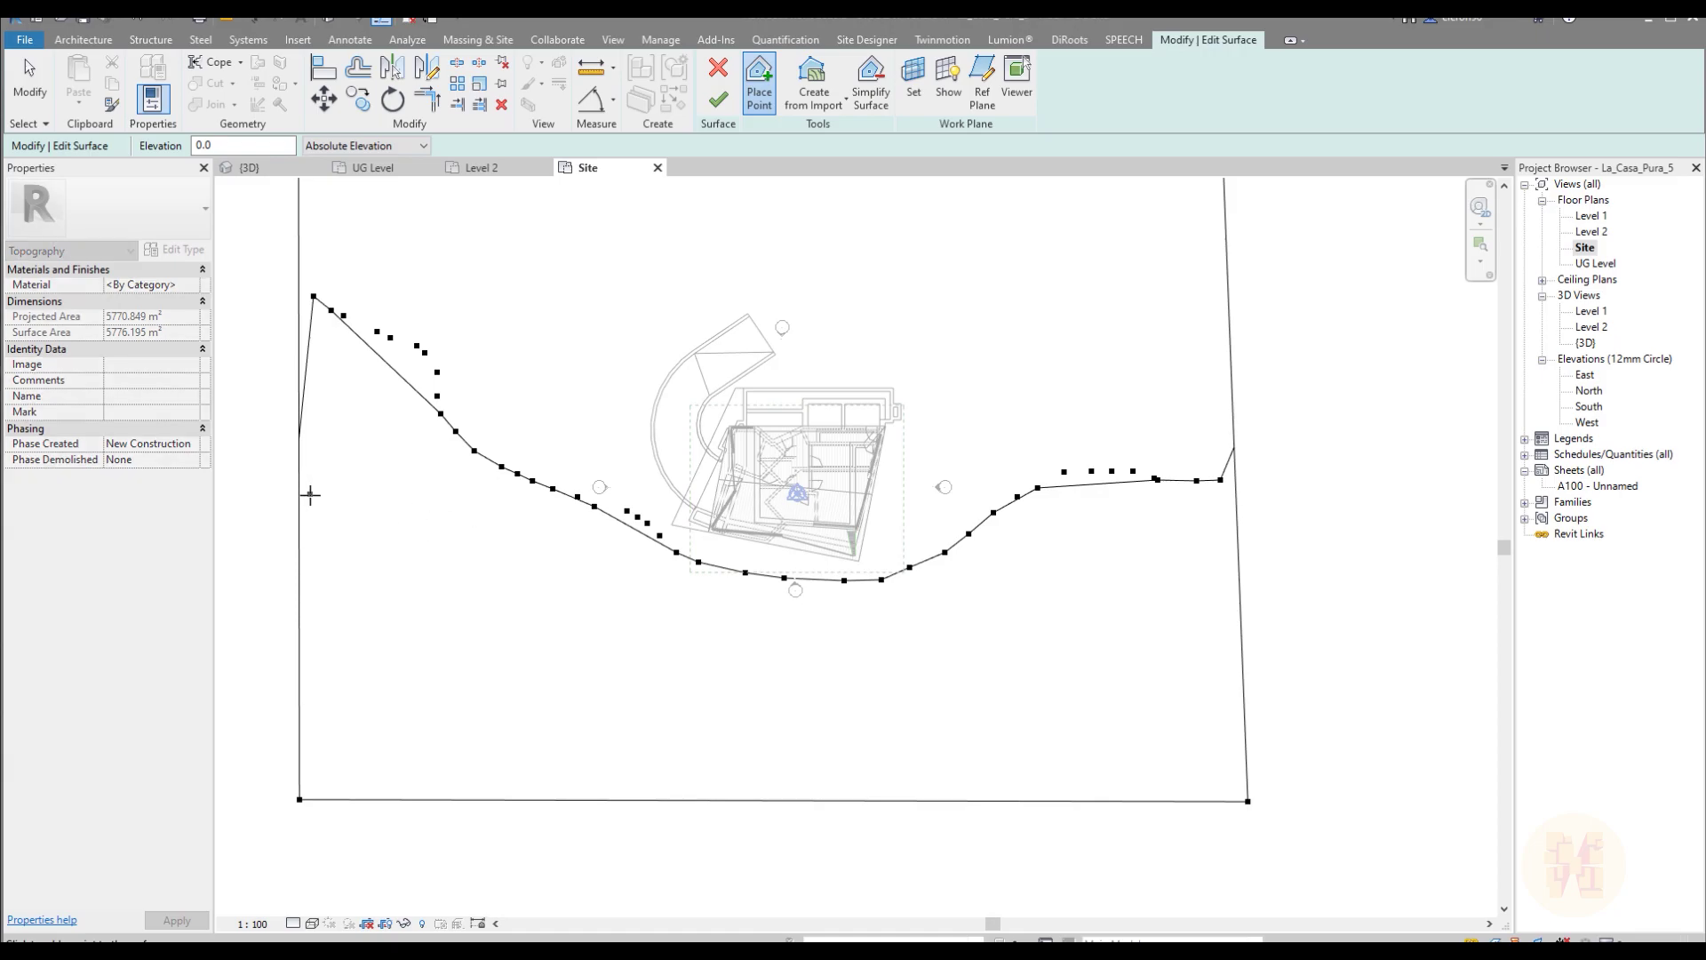
left_click(364, 506)
left_click(396, 528)
left_click(422, 544)
left_click(454, 566)
left_click(472, 584)
left_click(485, 600)
left_click(518, 644)
left_click(544, 681)
left_click(568, 695)
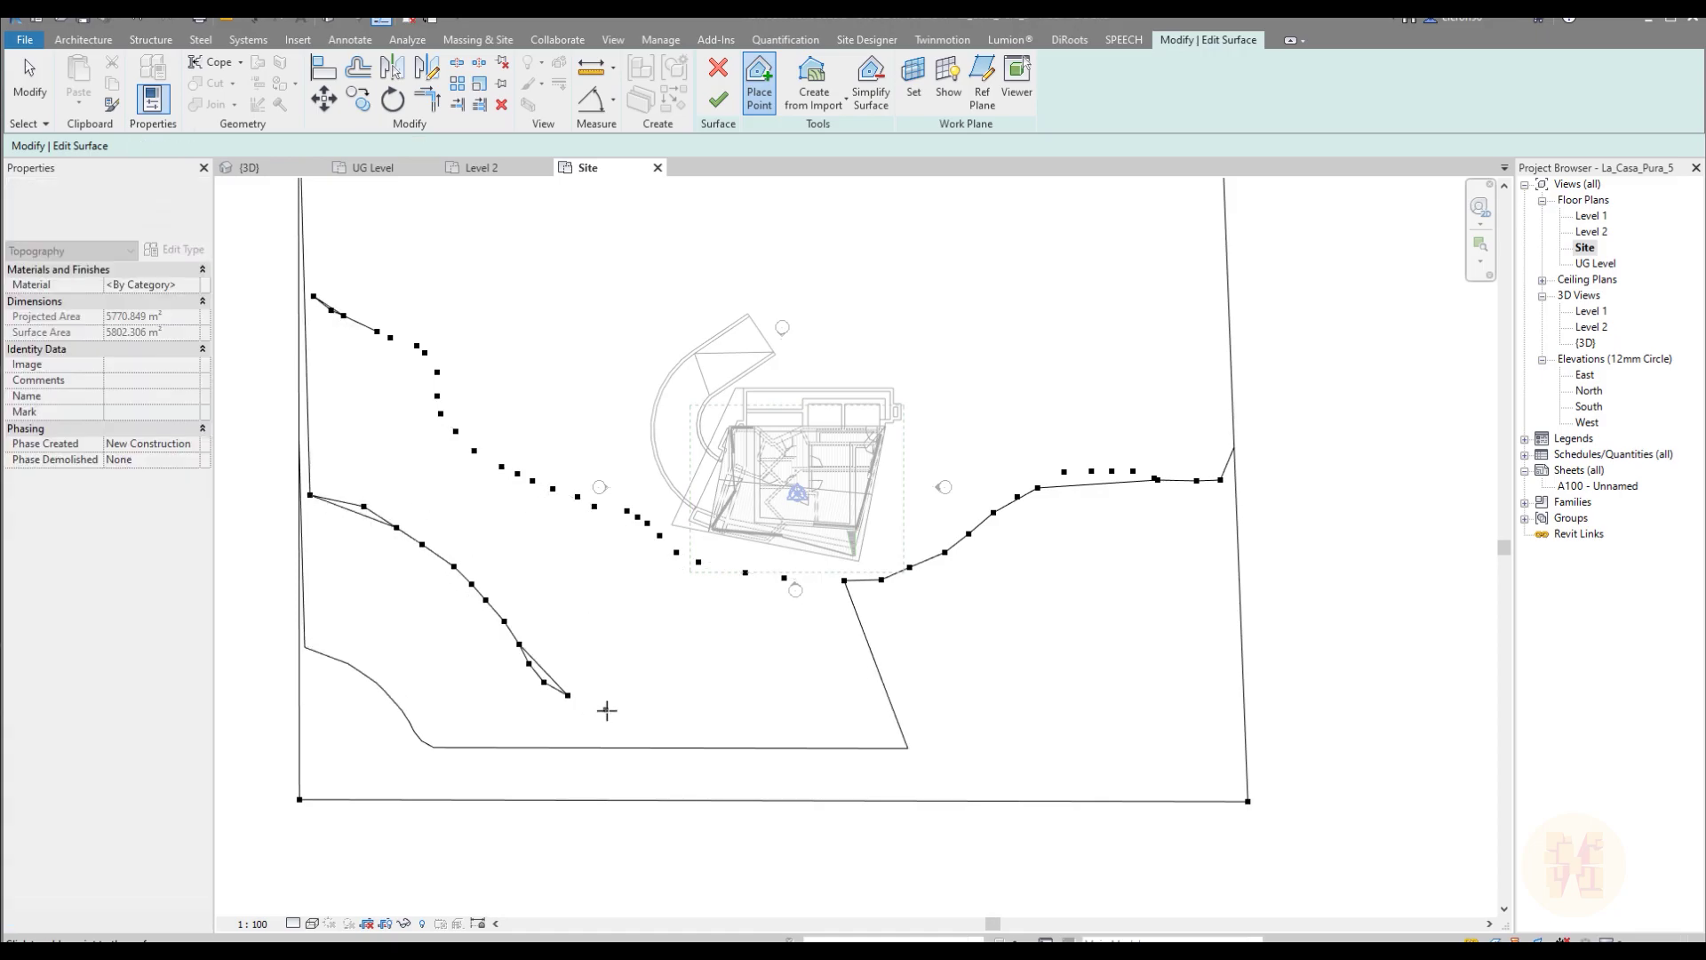
left_click(627, 718)
left_click(685, 725)
left_click(749, 726)
left_click(833, 709)
left_click(871, 693)
left_click(900, 675)
left_click(934, 656)
left_click(981, 624)
left_click(1017, 602)
left_click(1078, 564)
left_click(1133, 560)
left_click(1228, 573)
key("Escape")
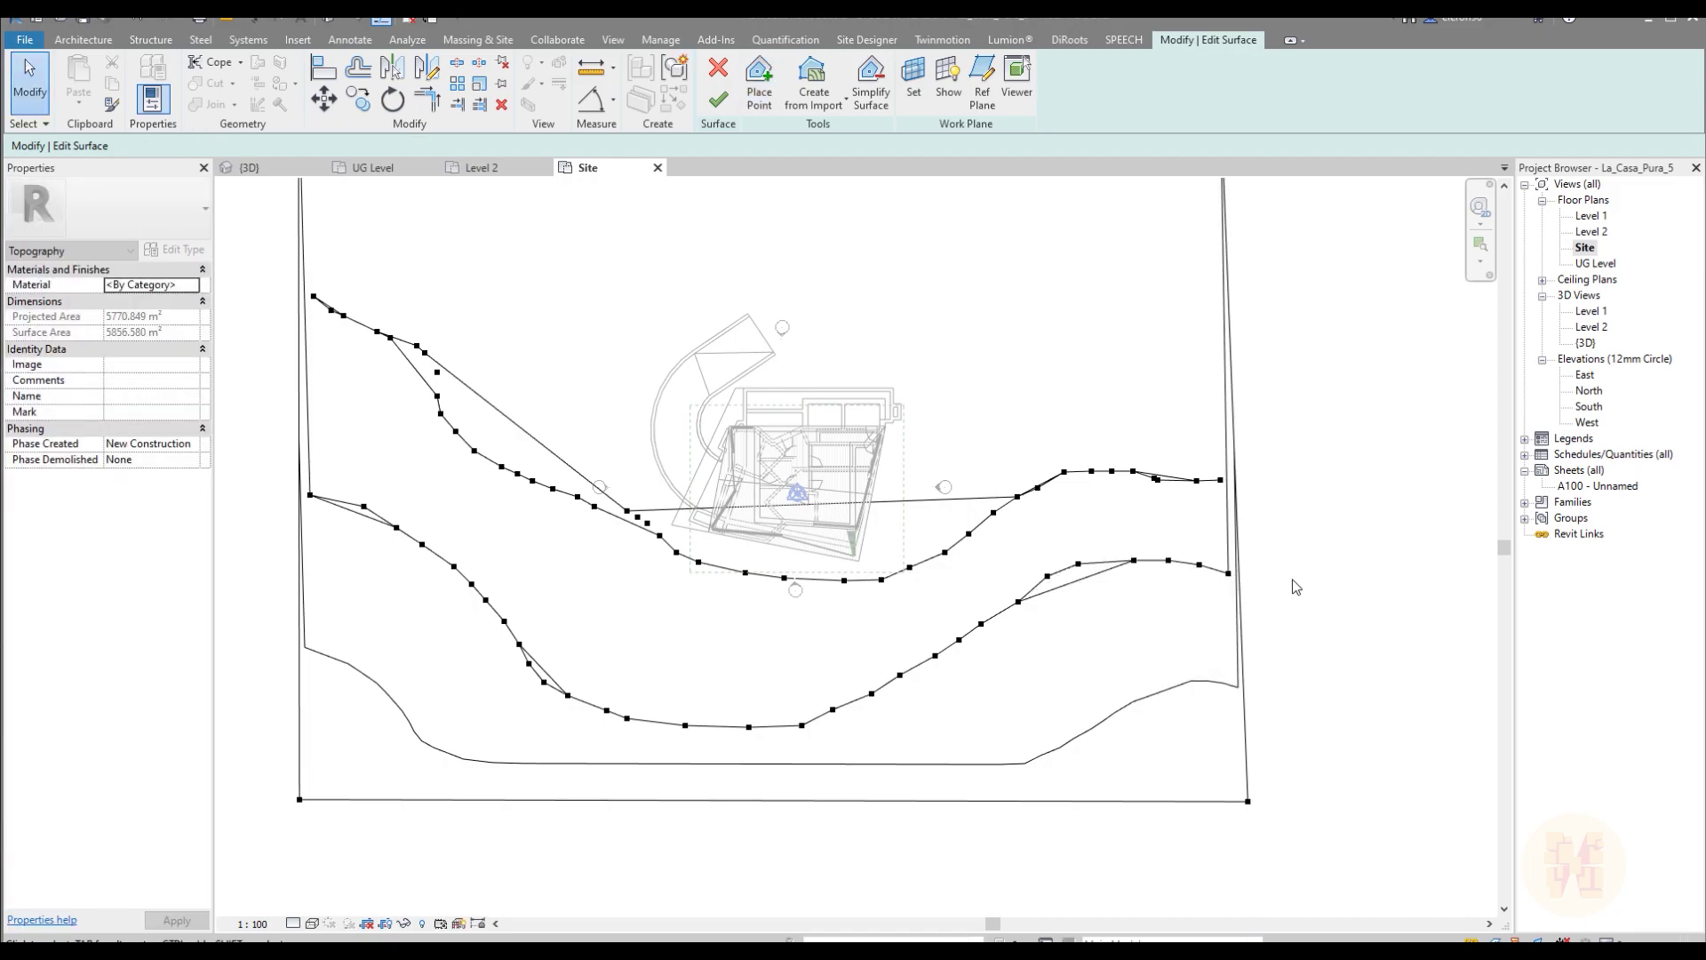
Step: Set the elevation of all interior points in the southernmost row to 1800
left_click_drag(263, 476, 648, 770)
left_click_drag(592, 659, 903, 773, "ctrl")
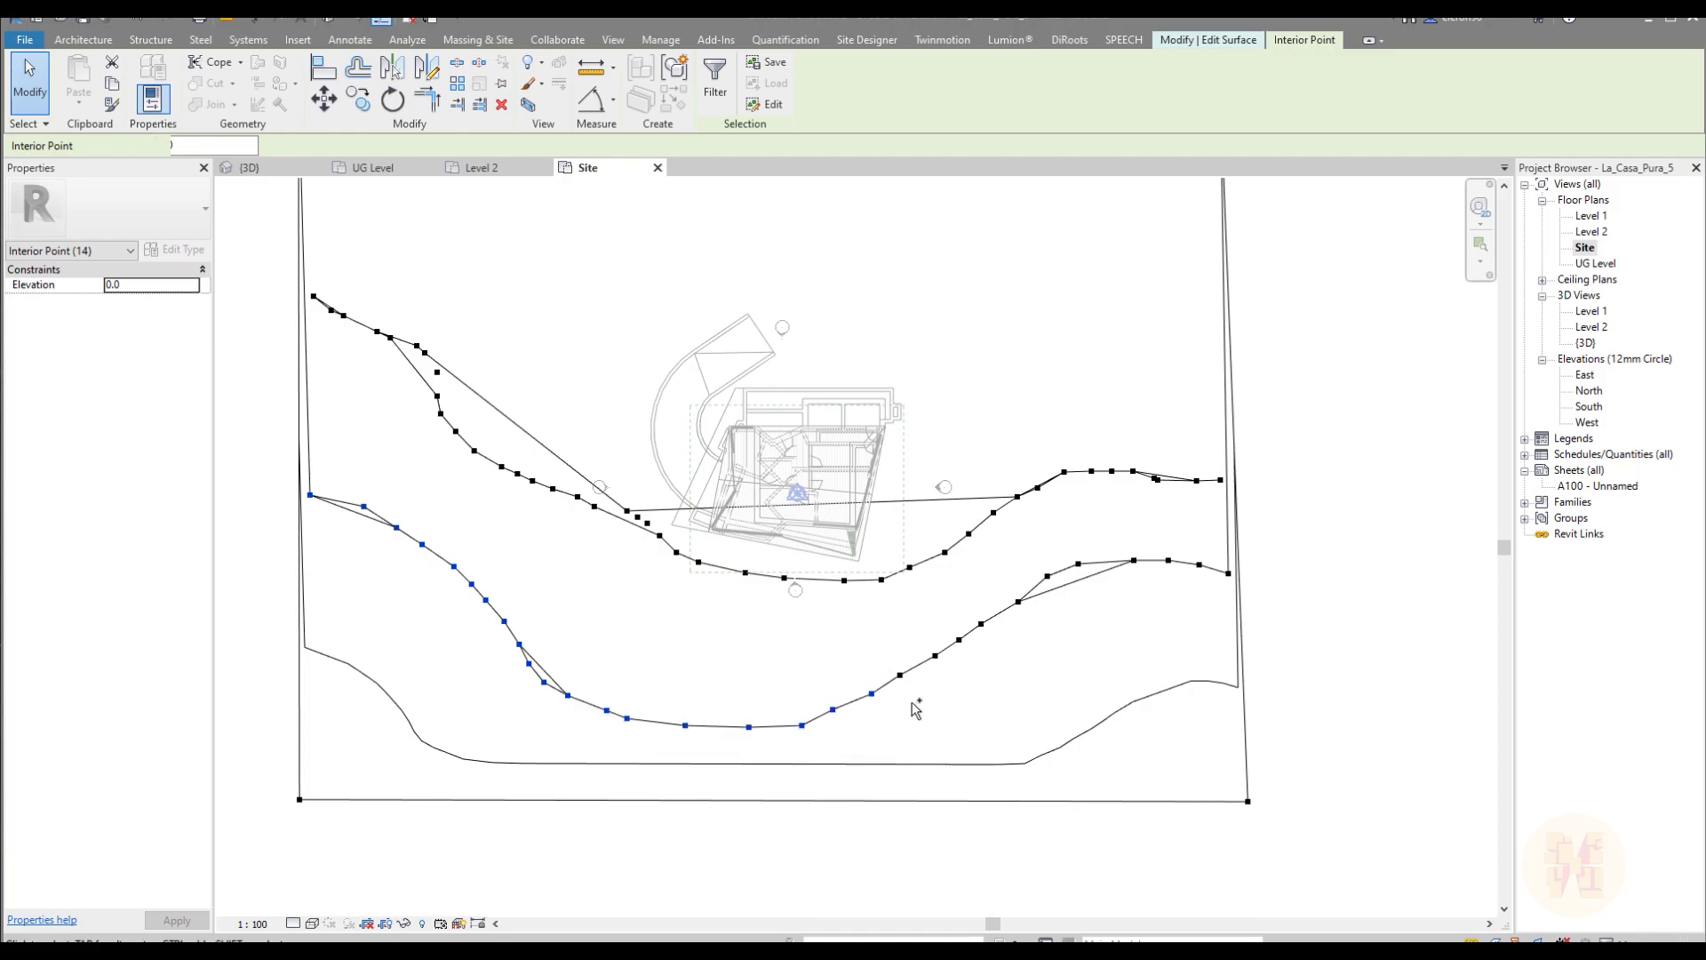
left_click_drag(837, 614, 1022, 729, "ctrl")
left_click_drag(997, 547, 1328, 655, "ctrl")
type("00")
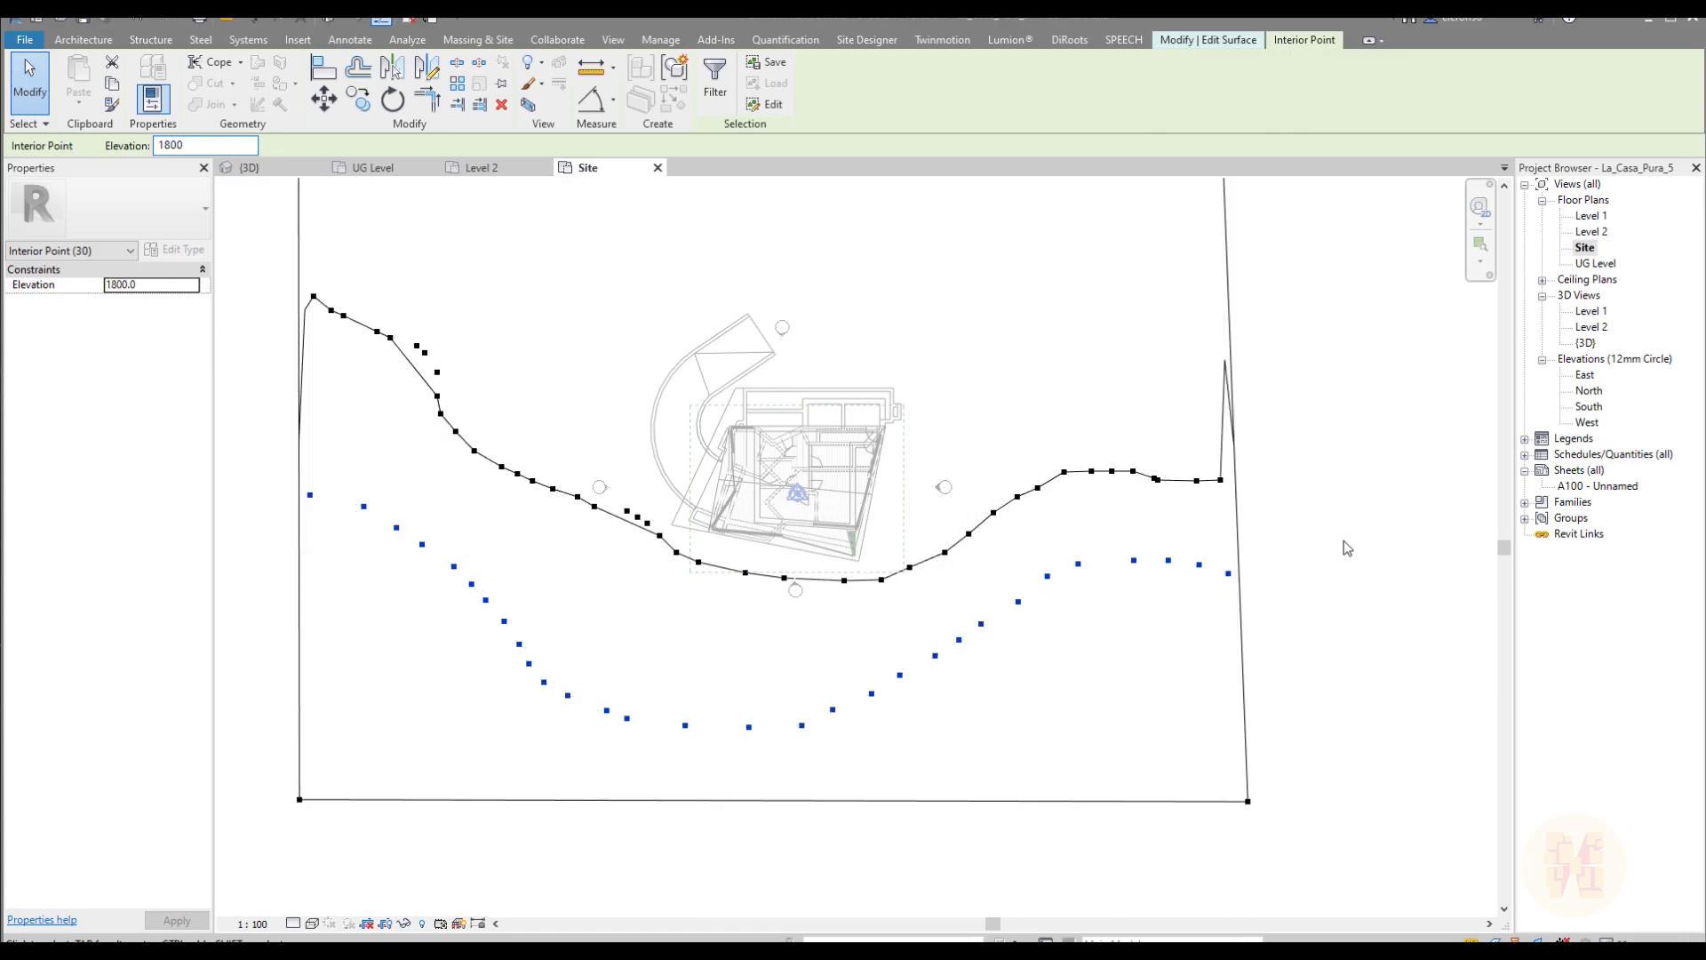
left_click(1343, 541)
Step: Place a curved row of toposurface points at elevation 0.0 across the site just north of the house, meeting the ramp
middle_click_drag(1272, 431, 1286, 604)
middle_click_drag(1201, 421, 1233, 452)
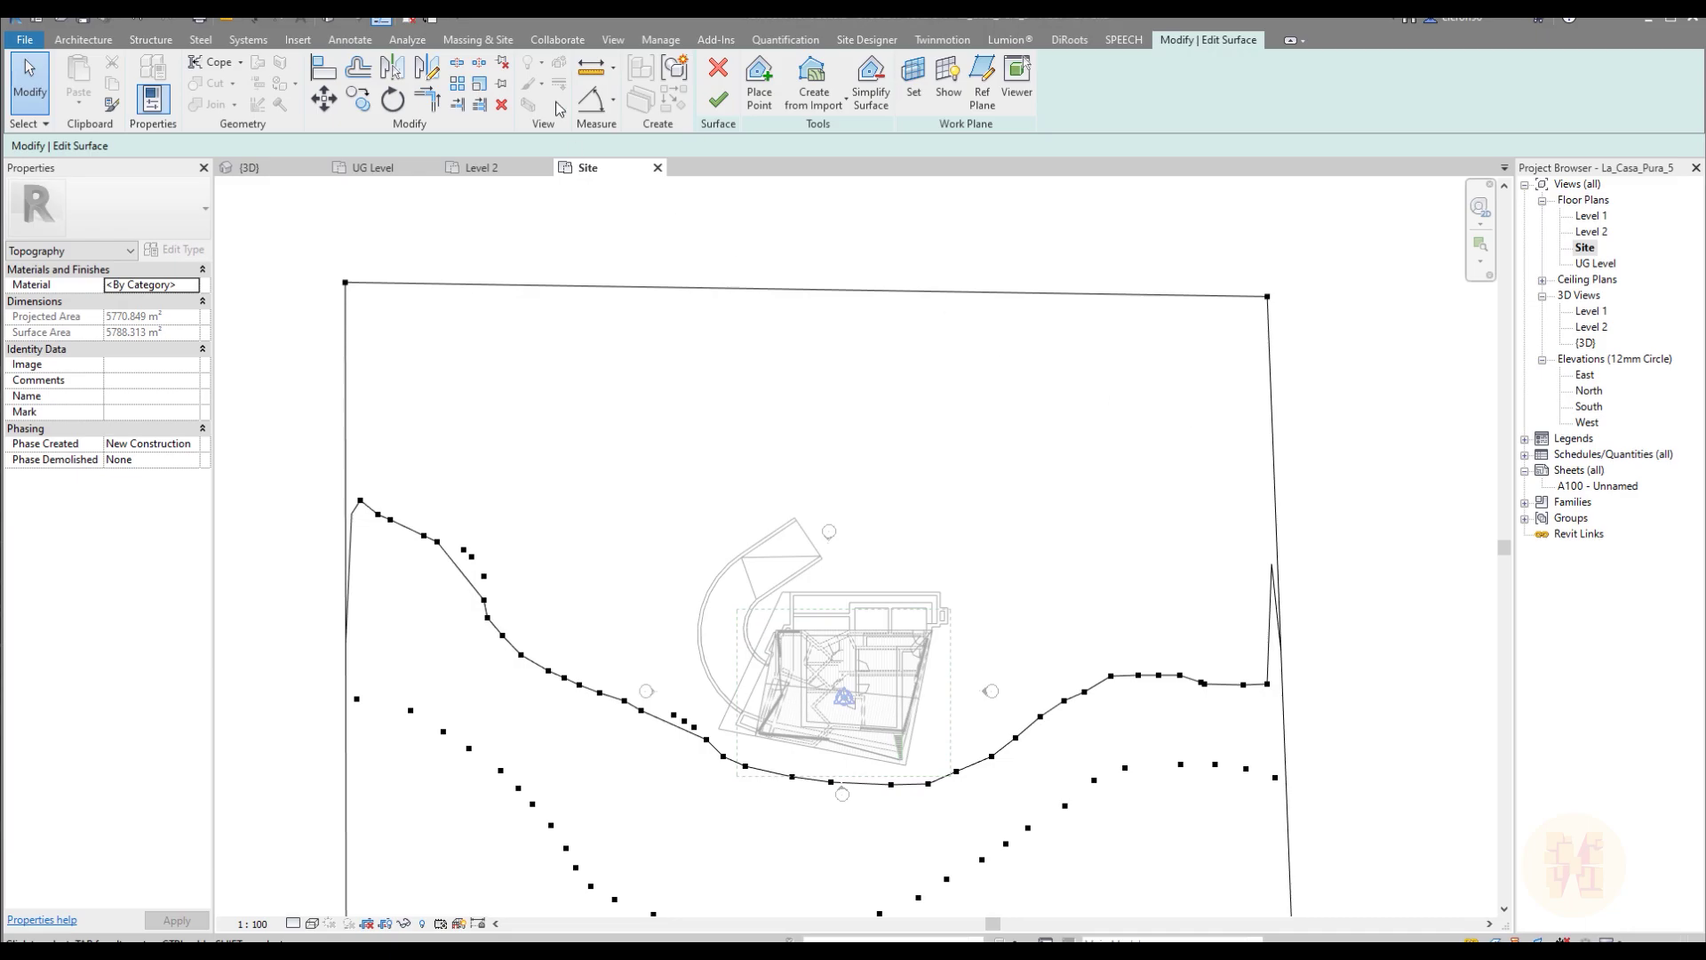
left_click(759, 84)
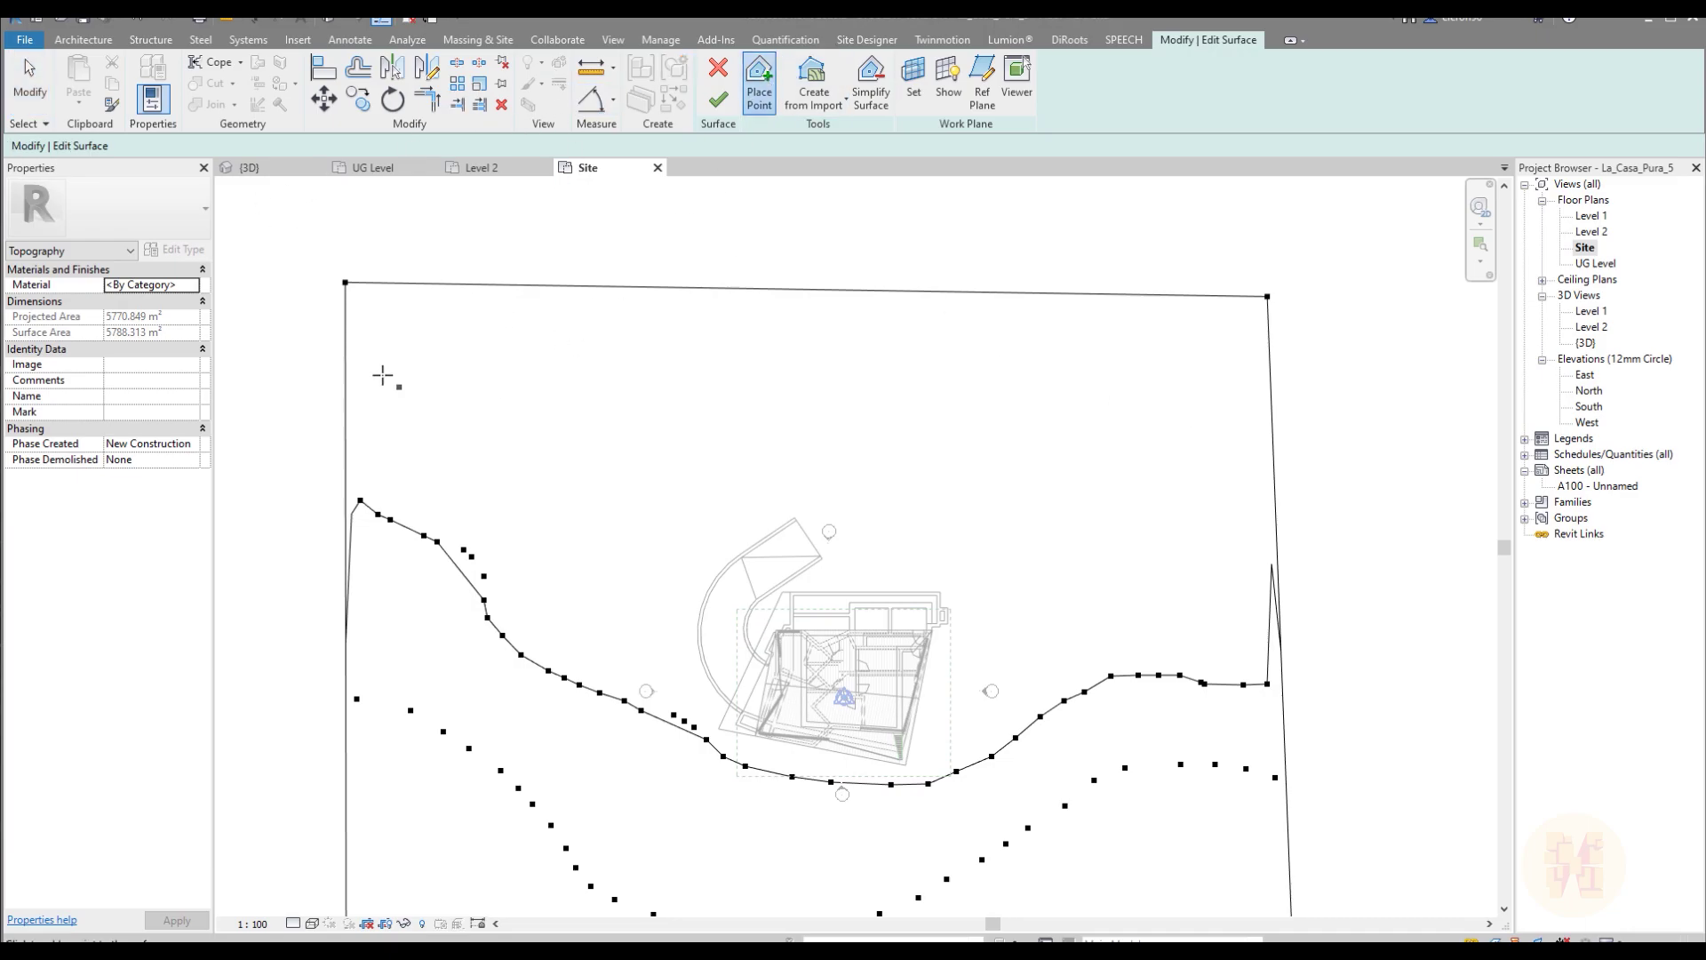
left_click(354, 367)
left_click(444, 381)
left_click(457, 388)
left_click(491, 405)
left_click(518, 415)
left_click(547, 416)
left_click(587, 418)
left_click(621, 426)
left_click(633, 434)
left_click(654, 450)
left_click(671, 470)
left_click(693, 489)
left_click(727, 506)
left_click(731, 519)
left_click(739, 543)
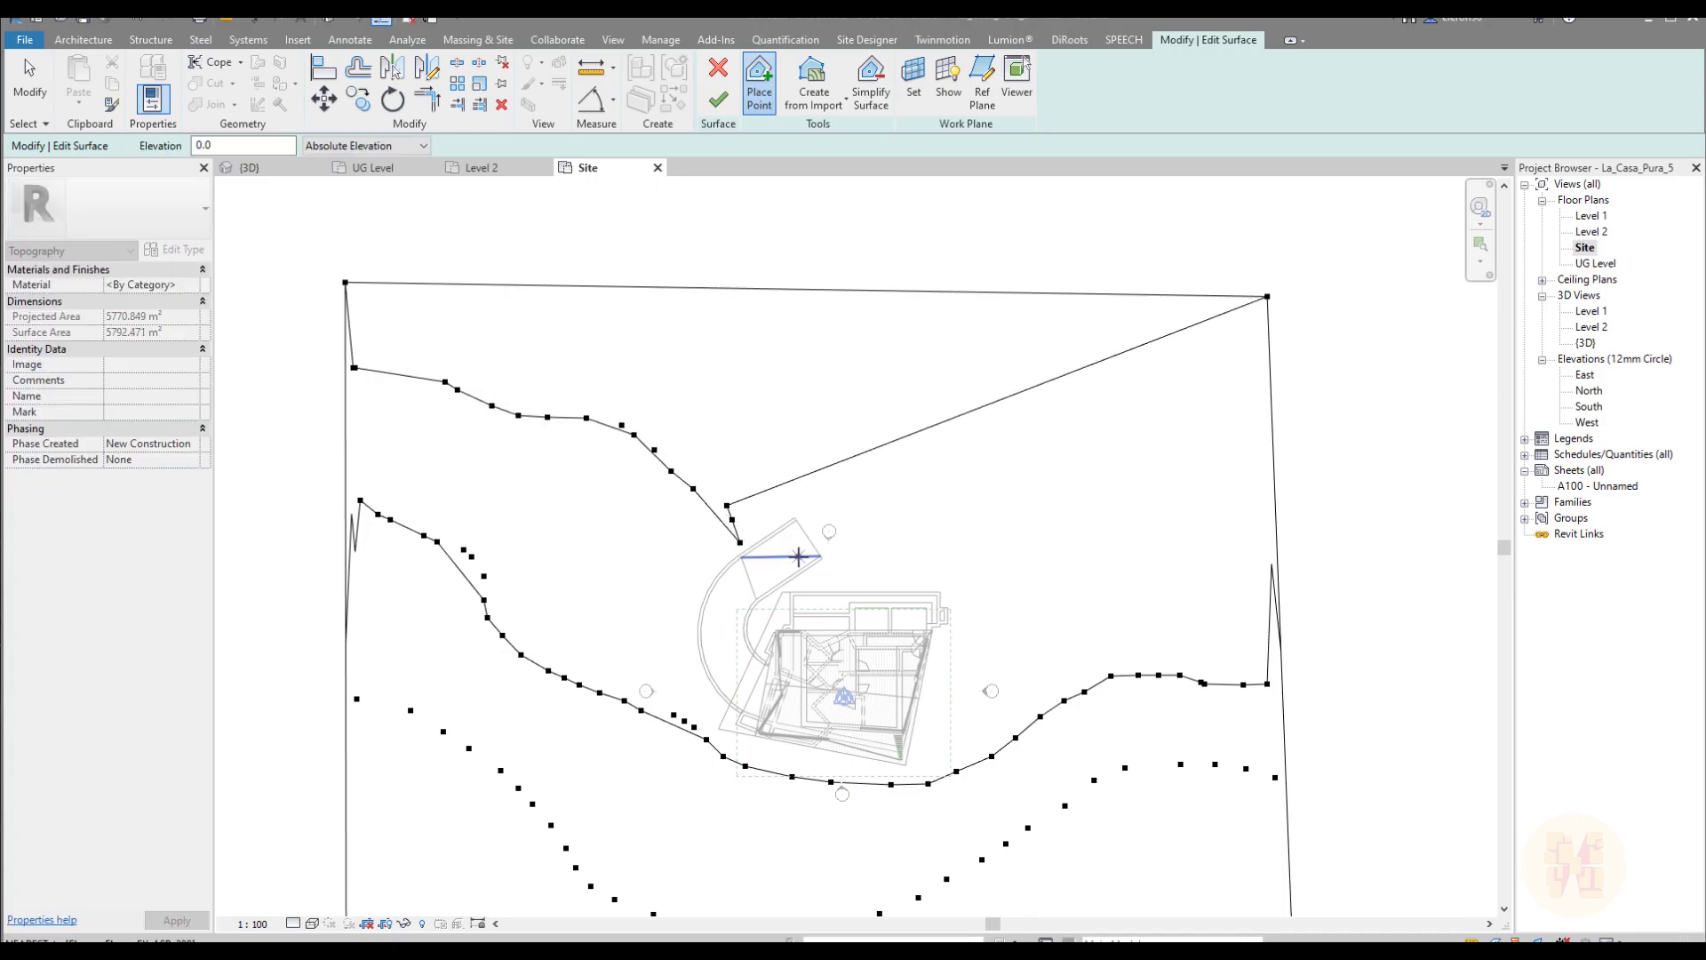
left_click(830, 577)
left_click(856, 576)
left_click(904, 553)
left_click(939, 541)
left_click(962, 532)
left_click(995, 522)
left_click(1036, 515)
left_click(1109, 506)
left_click(1199, 489)
left_click(1226, 466)
left_click(1245, 452)
left_click(1257, 441)
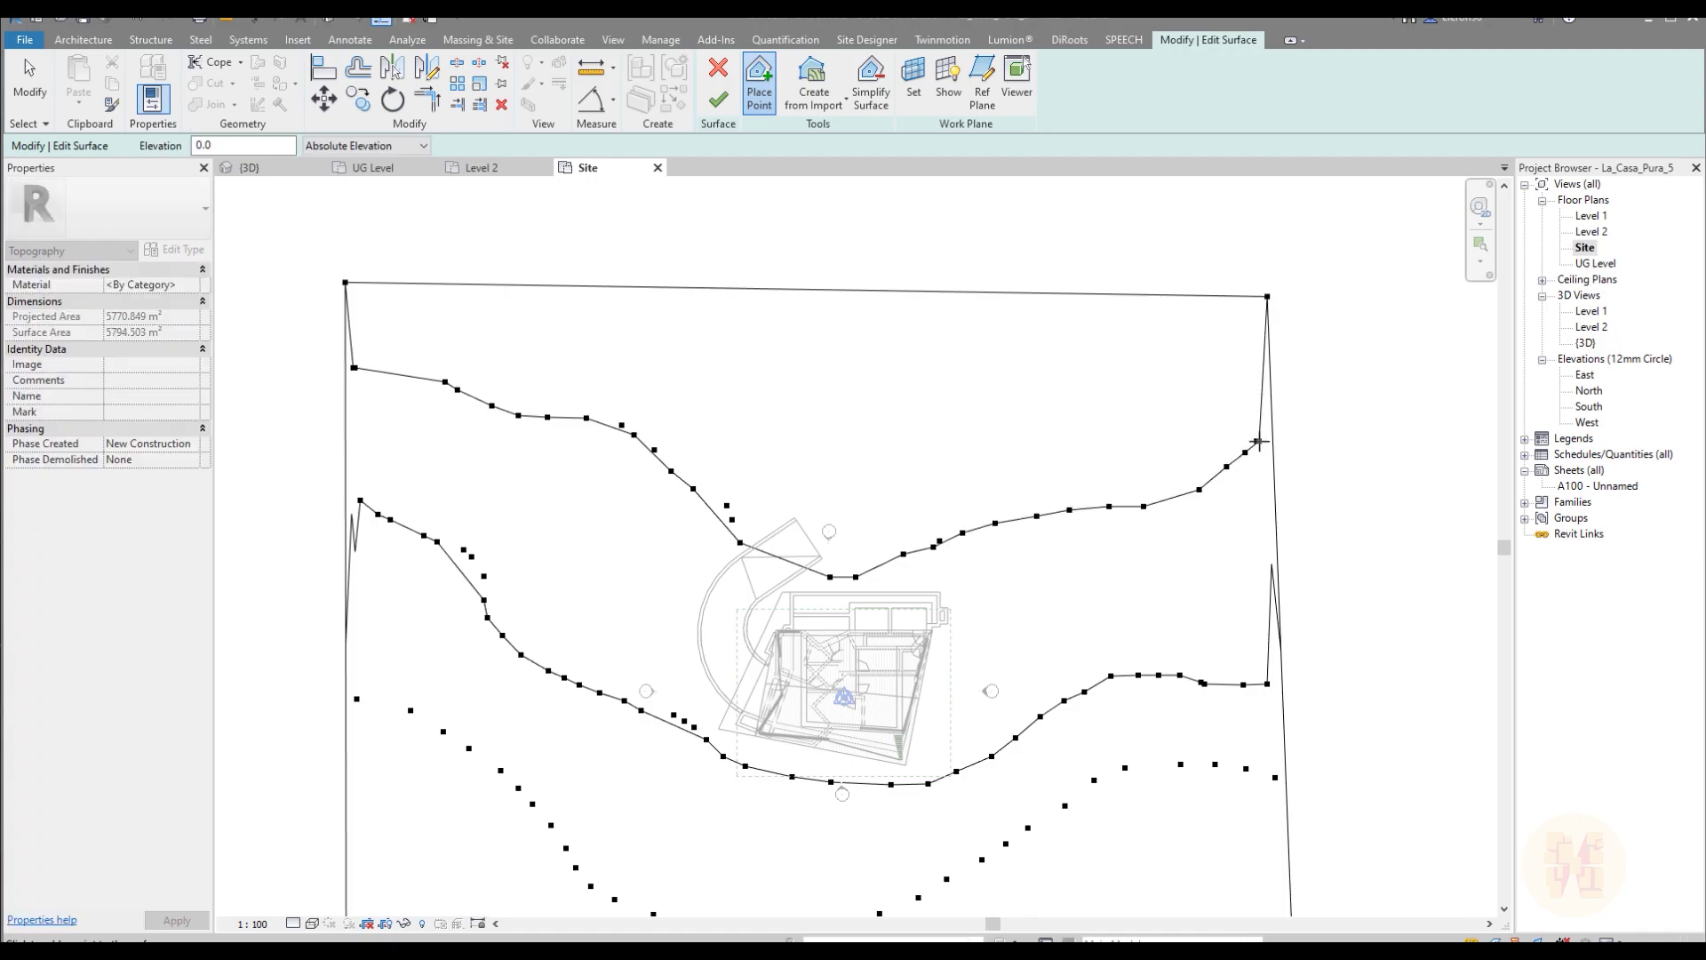
key("Escape")
key("Escape")
Step: Select the row of interior points just north of the house and open their elevation for editing
left_click_drag(317, 335, 639, 462)
left_click_drag(567, 371, 938, 607, "ctrl")
left_click_drag(852, 378, 1325, 582, "ctrl")
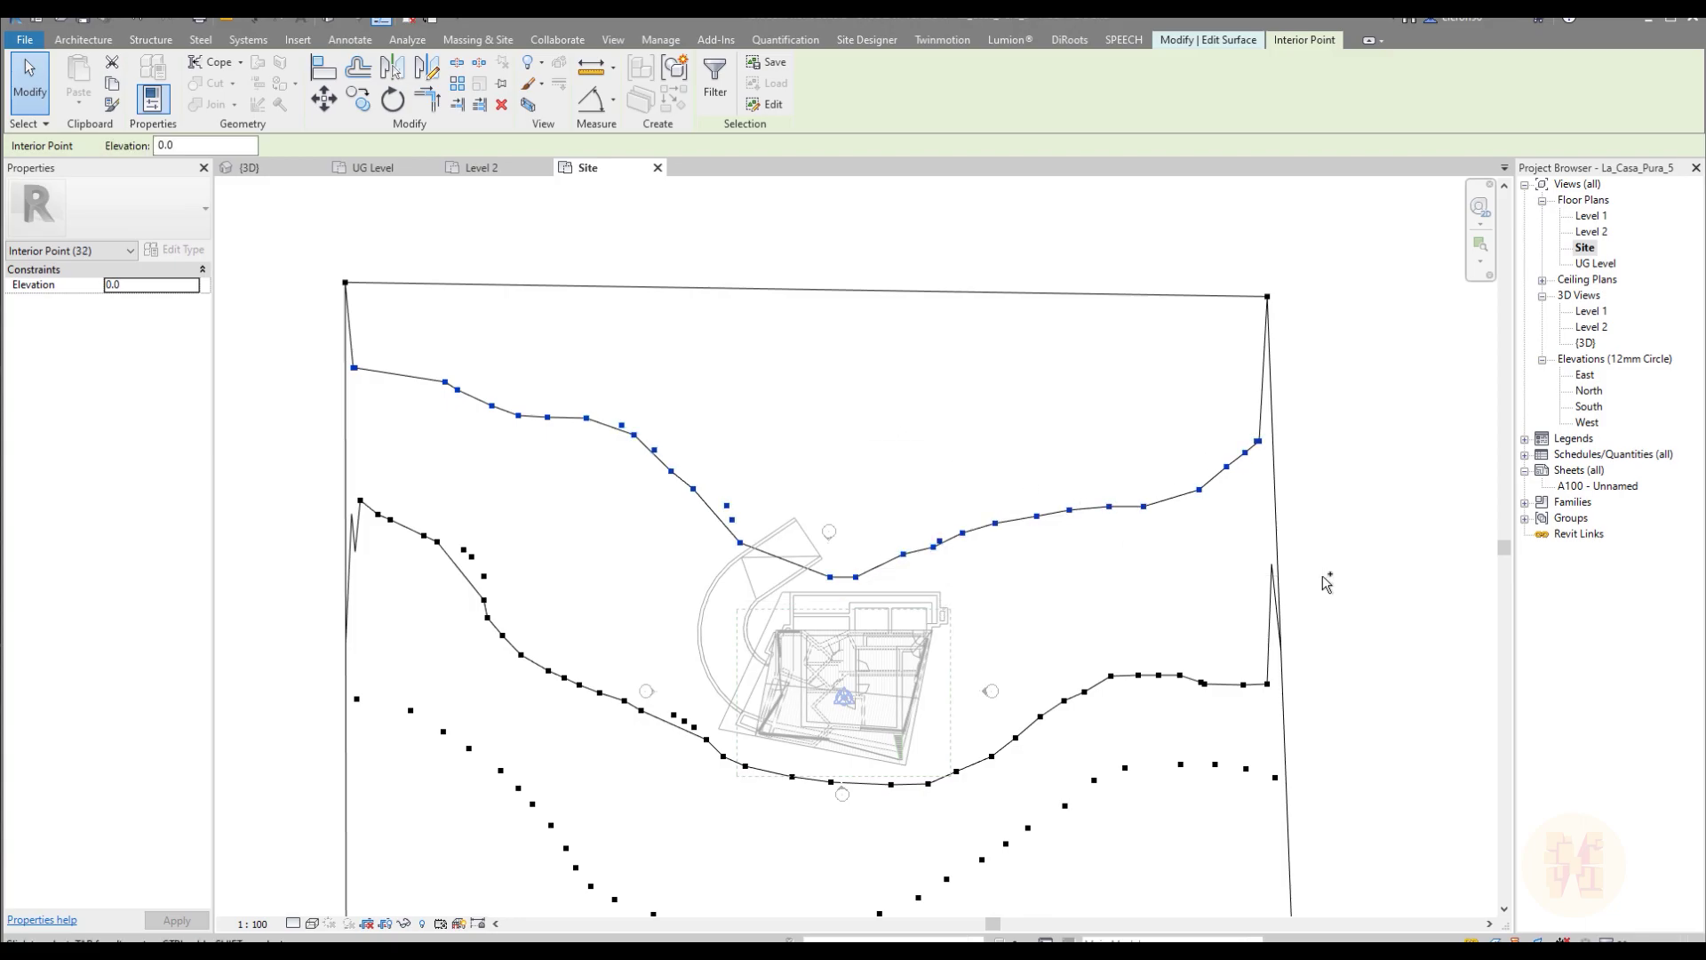
left_click_drag(198, 143, 115, 139)
Step: Set a negative elevation for the toposurface's two northern boundary points
left_click_drag(275, 208, 1435, 313)
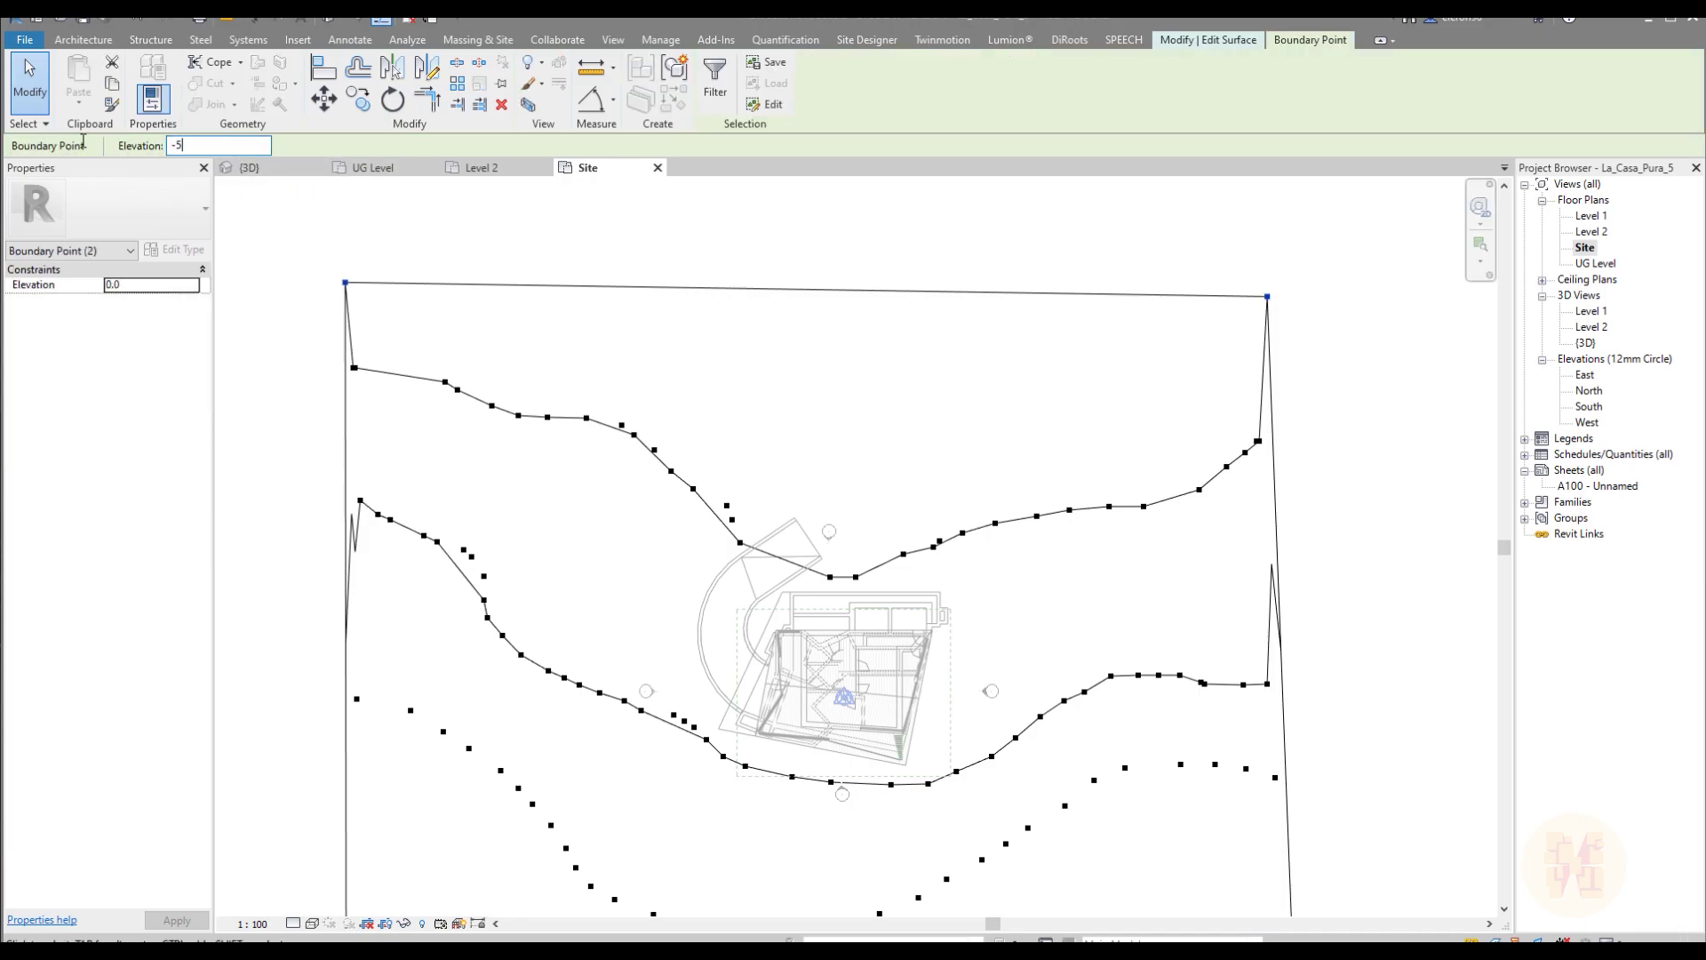
key("Return")
left_click(653, 242)
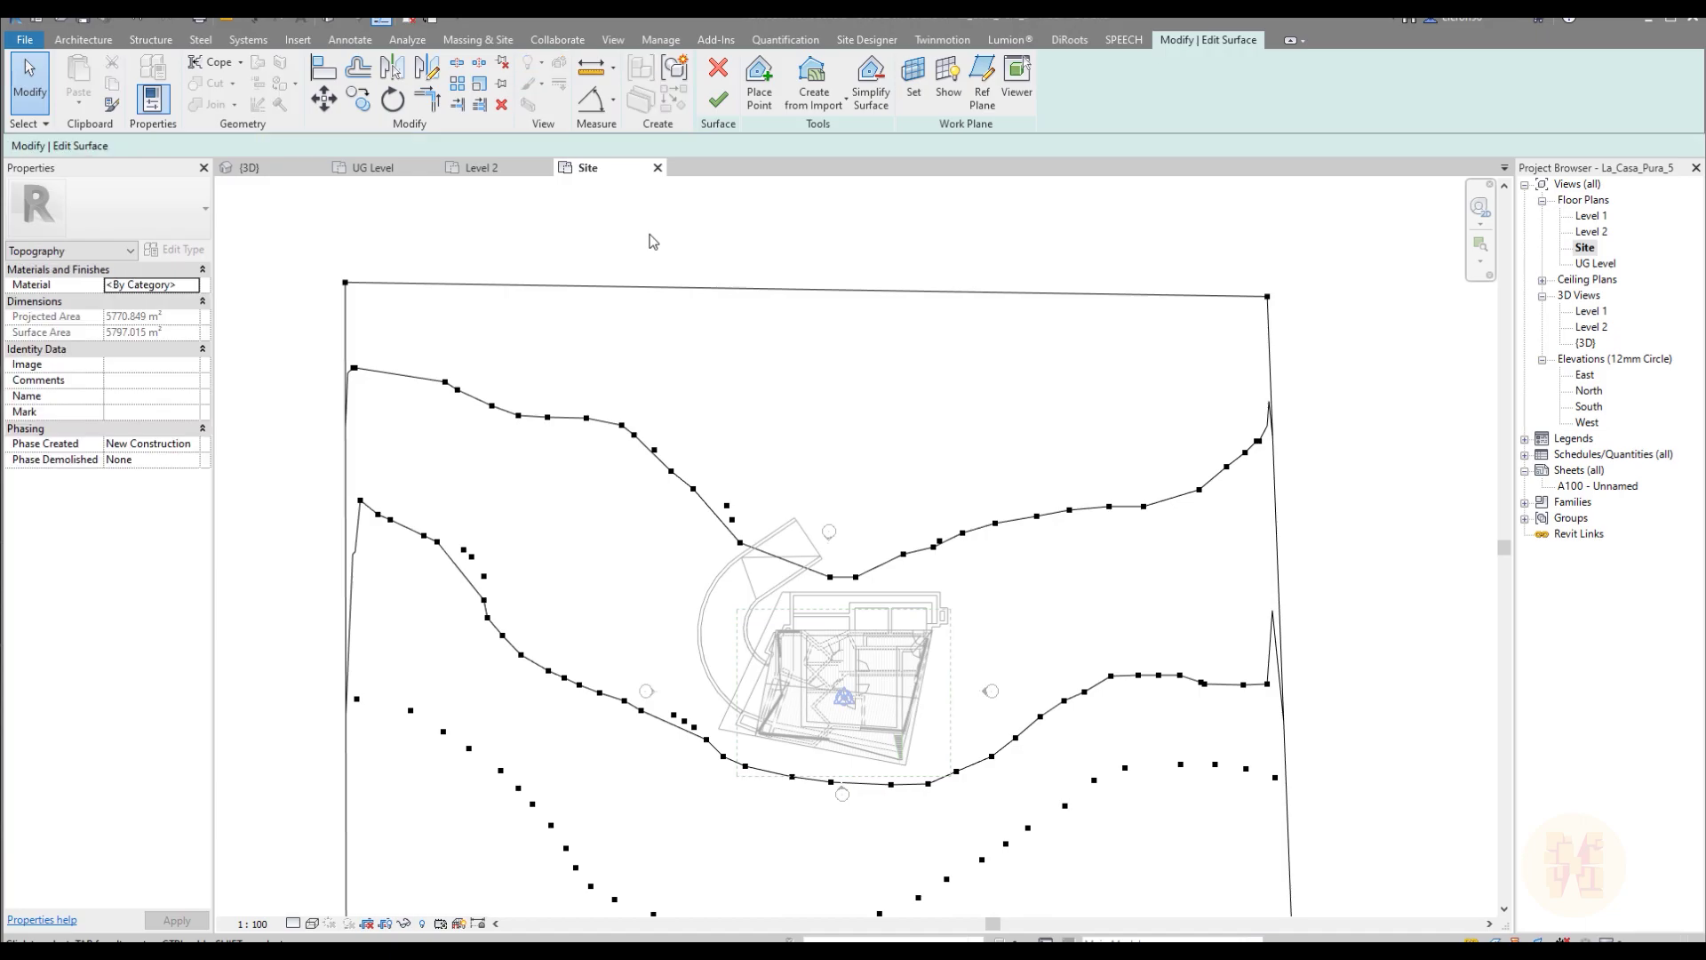
Step: Place another curved row of toposurface points at elevation 0.0 between the northern boundary and the row north of the house
left_click(760, 93)
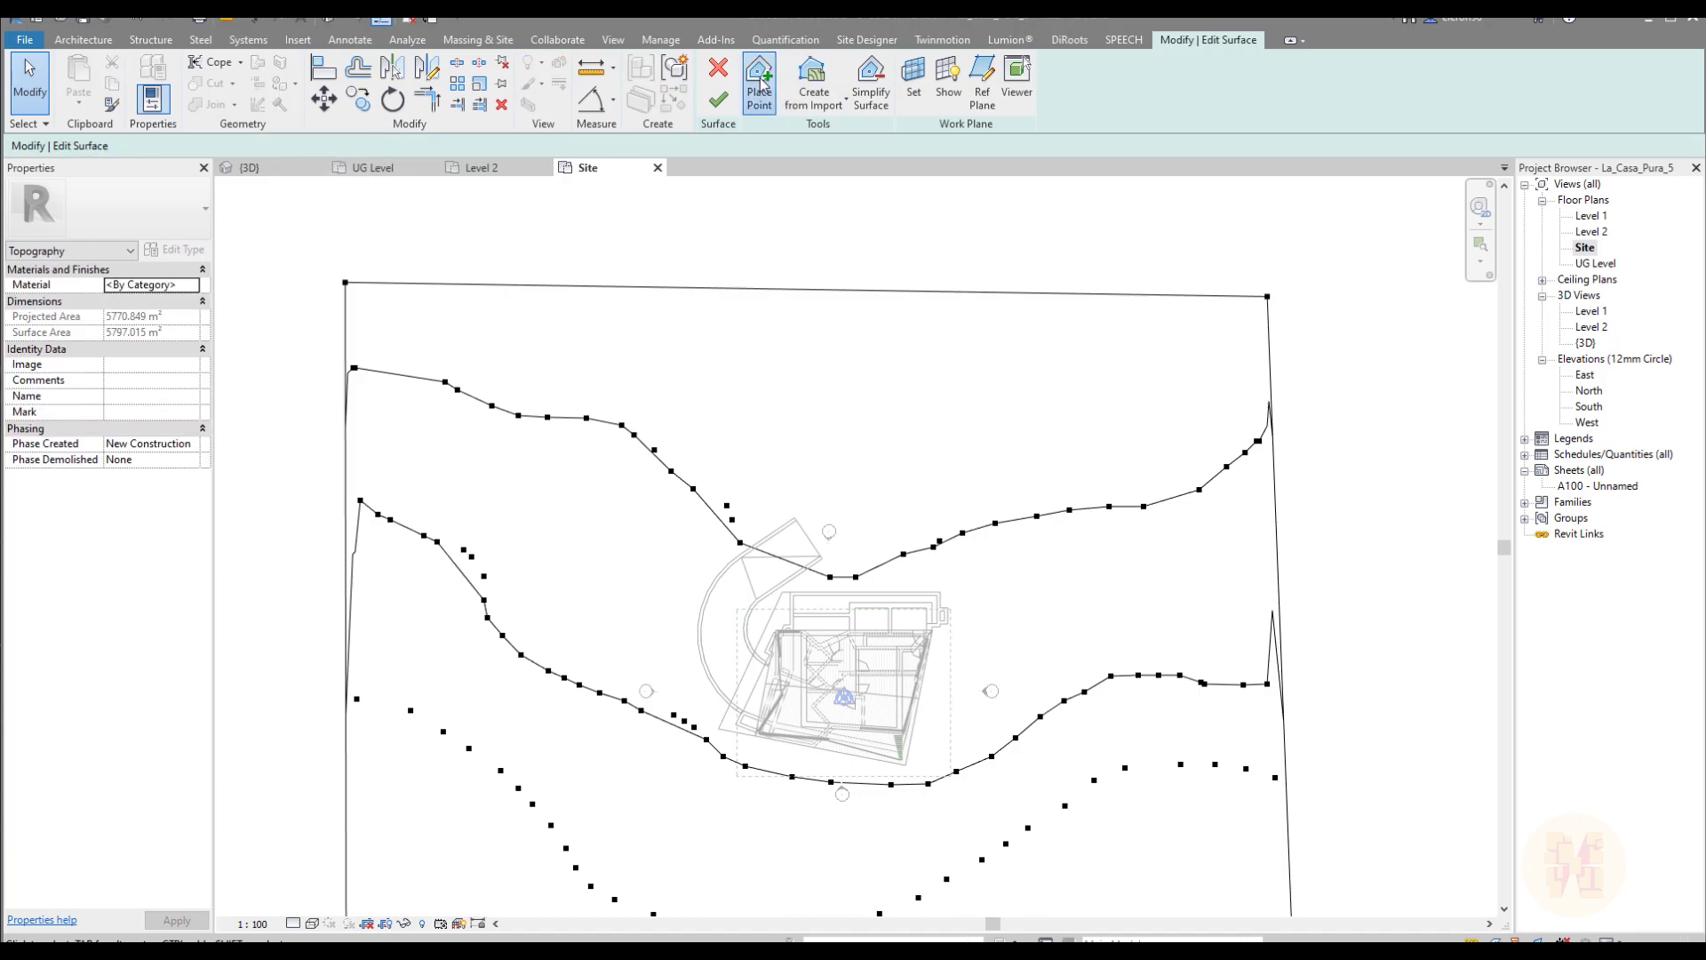
left_click(479, 281)
left_click(498, 303)
left_click(533, 323)
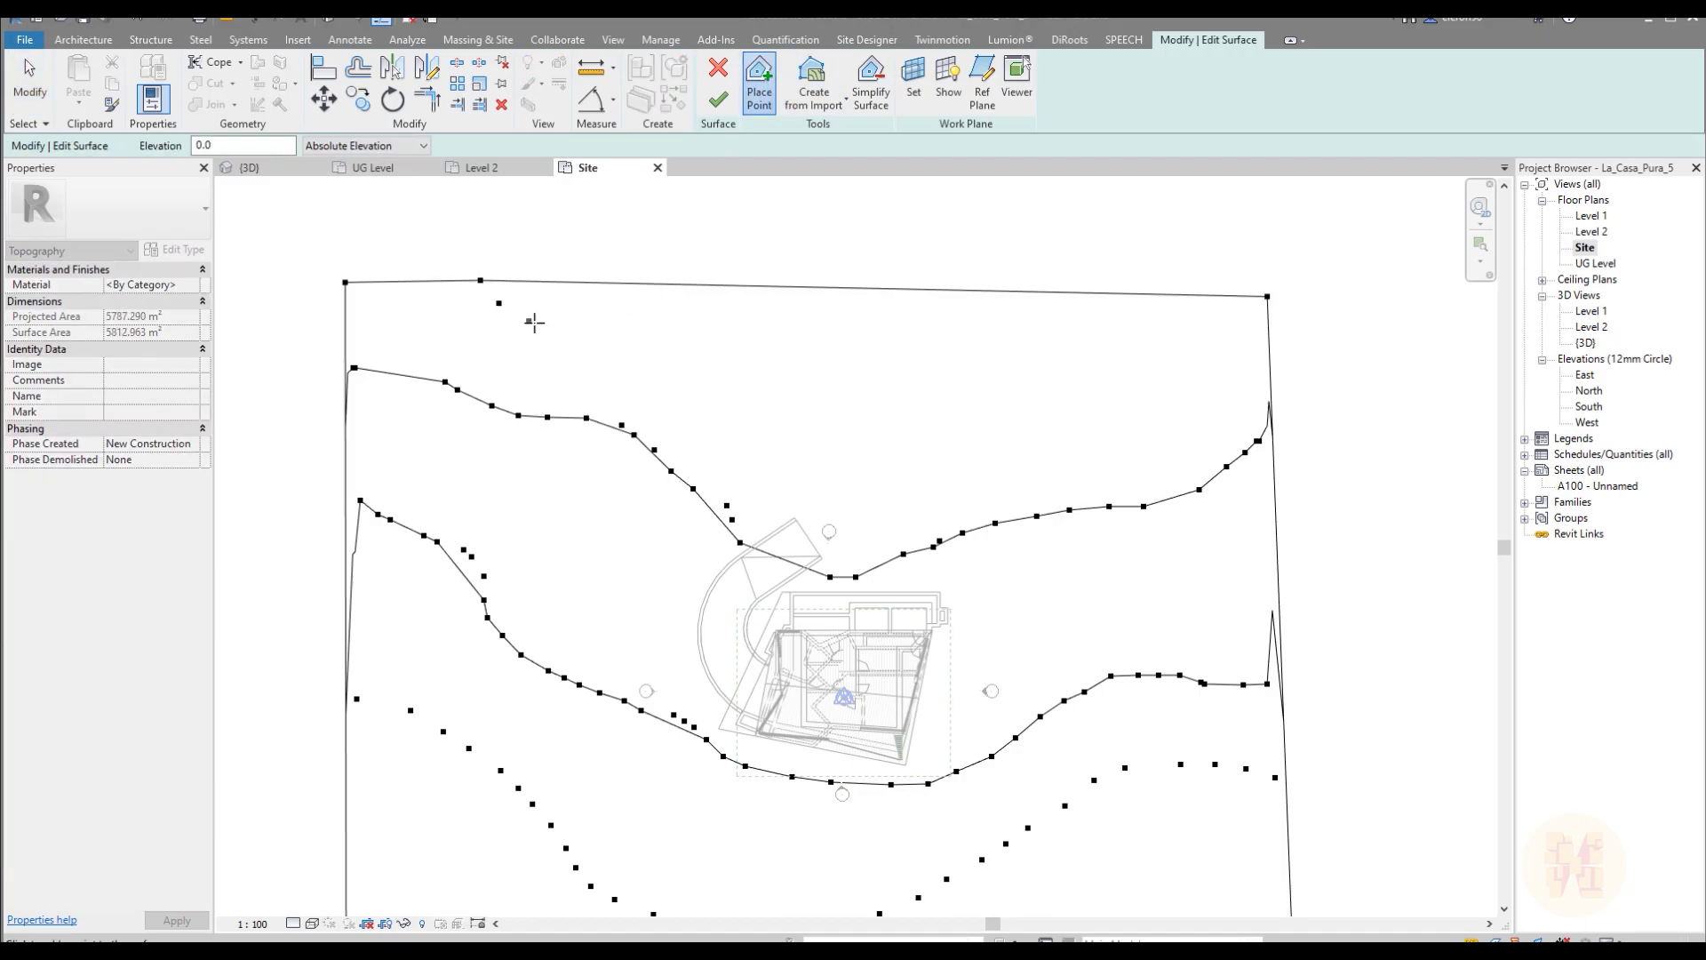
left_click(569, 335)
left_click(616, 345)
left_click(664, 353)
left_click(718, 353)
left_click(770, 352)
left_click(841, 353)
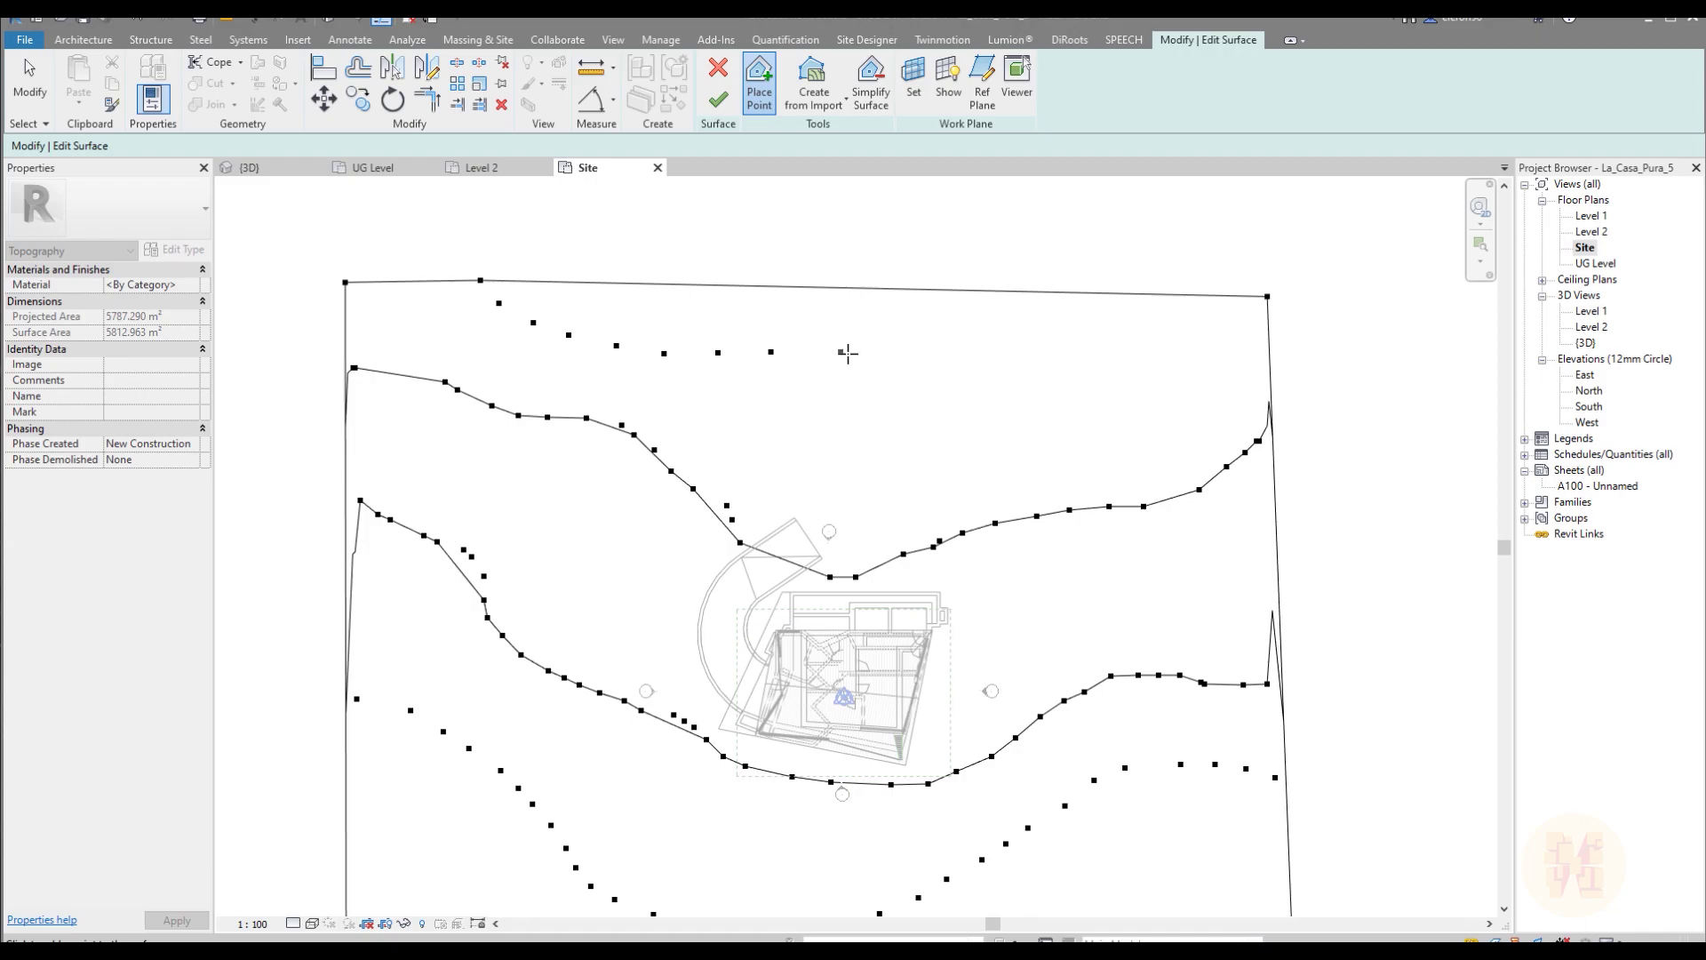
left_click(1148, 383)
left_click(1179, 370)
left_click(1194, 340)
key("Escape")
Step: Select the curved row of toposurface points nearest the northern boundary and set a negative elevation for them
left_click_drag(445, 241, 681, 384)
left_click_drag(698, 260, 1226, 444, "ctrl")
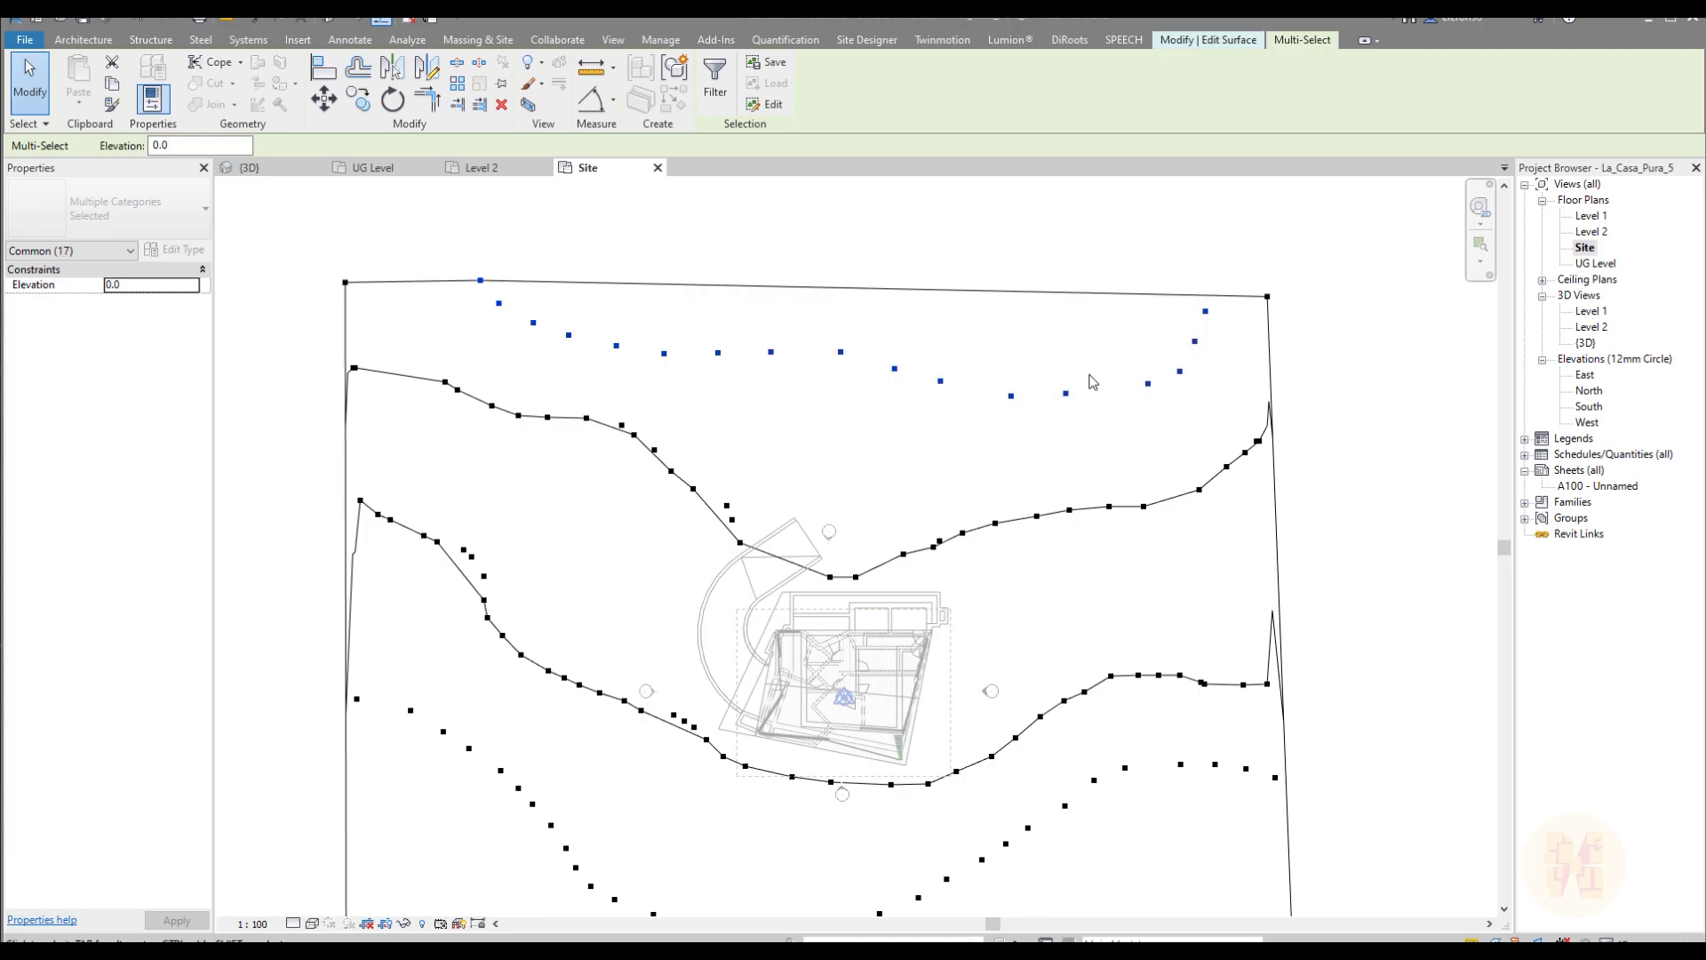
middle_click_drag(1075, 389, 882, 390)
left_click(215, 145)
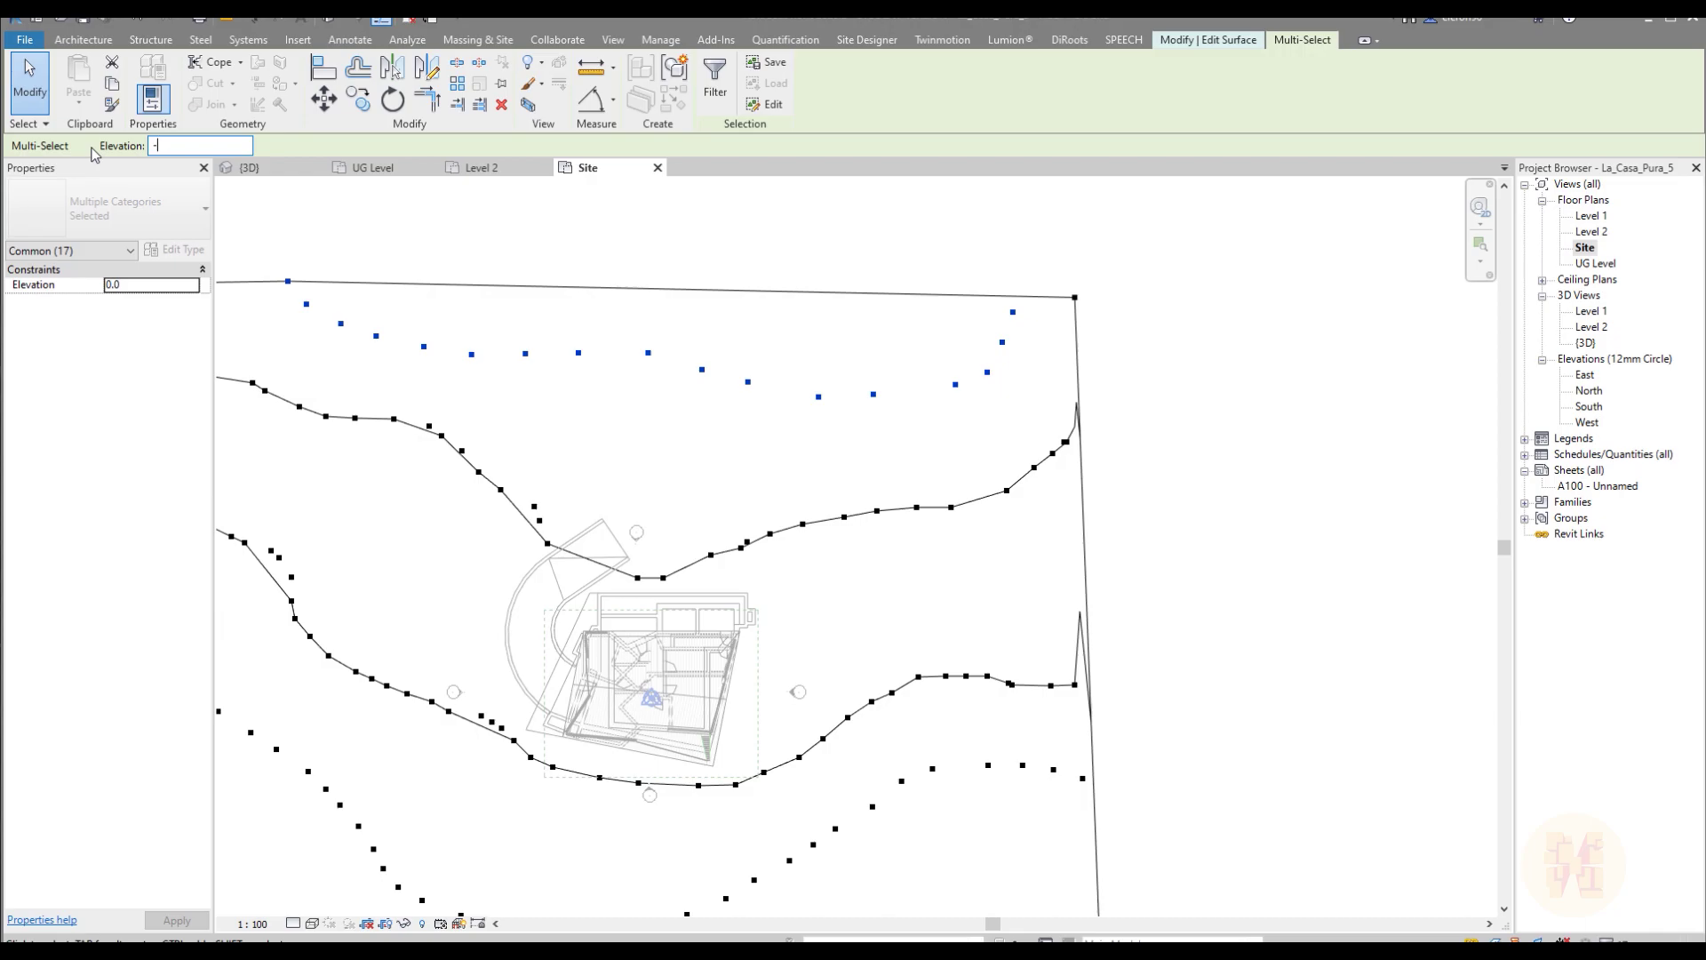
key("Return")
left_click(1261, 418)
middle_click_drag(1225, 469, 1287, 438)
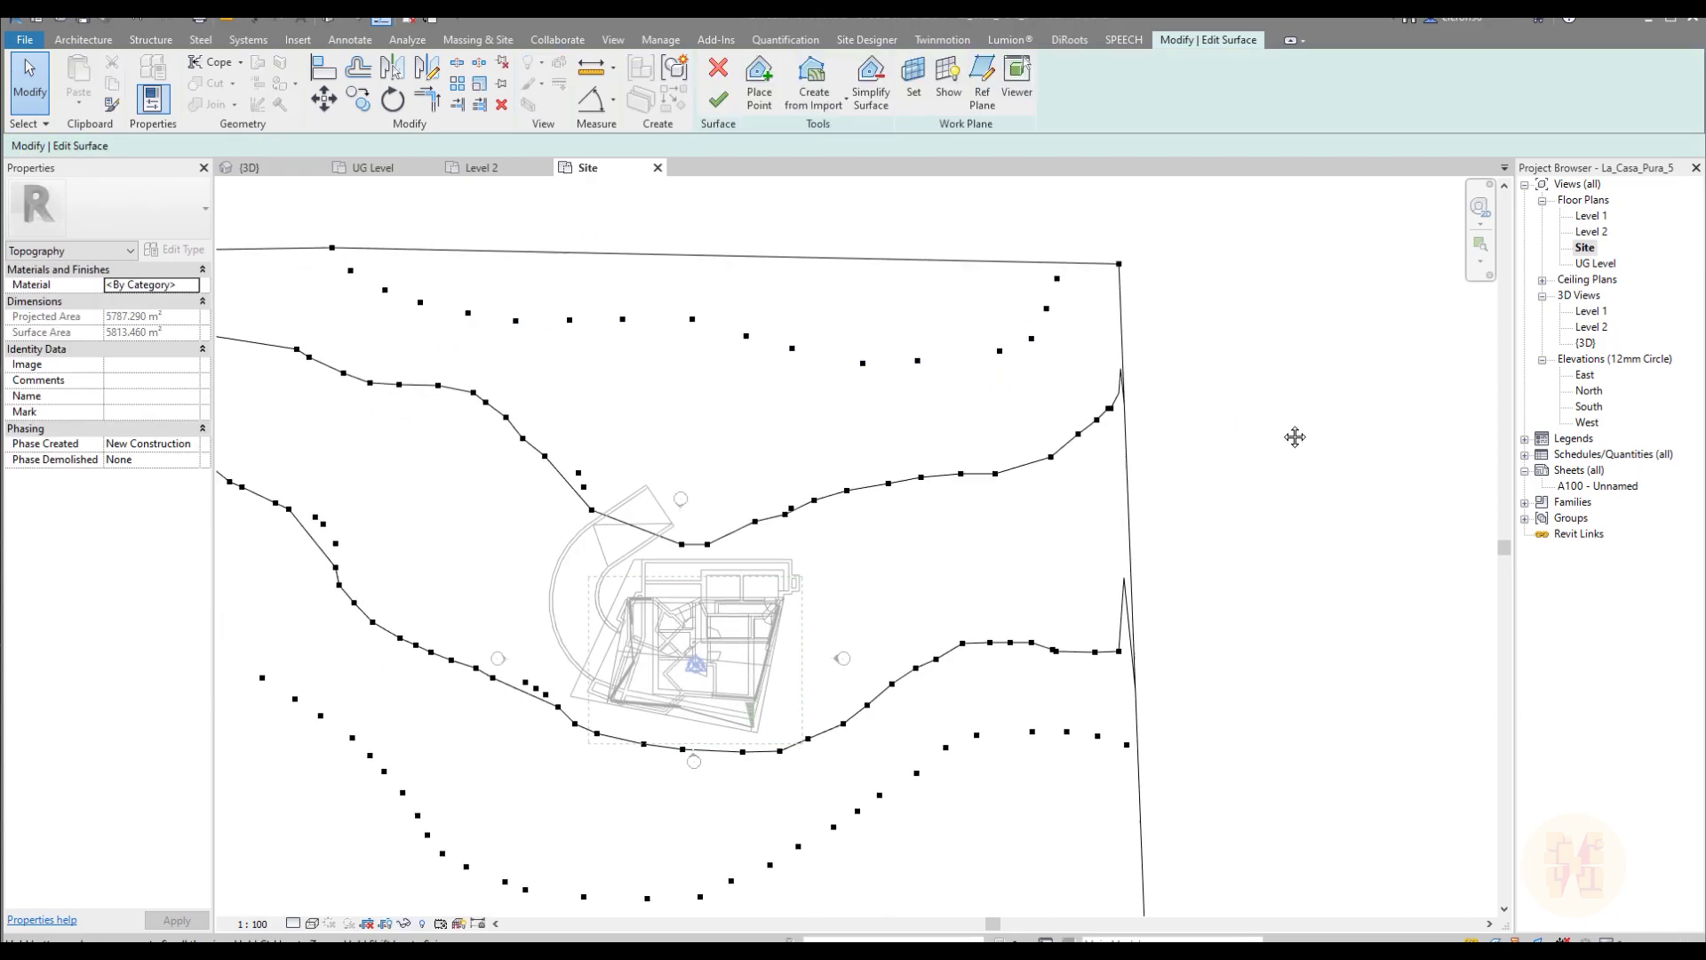
Step: Finish the toposurface edit and inspect the resulting terrain around the house in the {3D} view
left_click(718, 99)
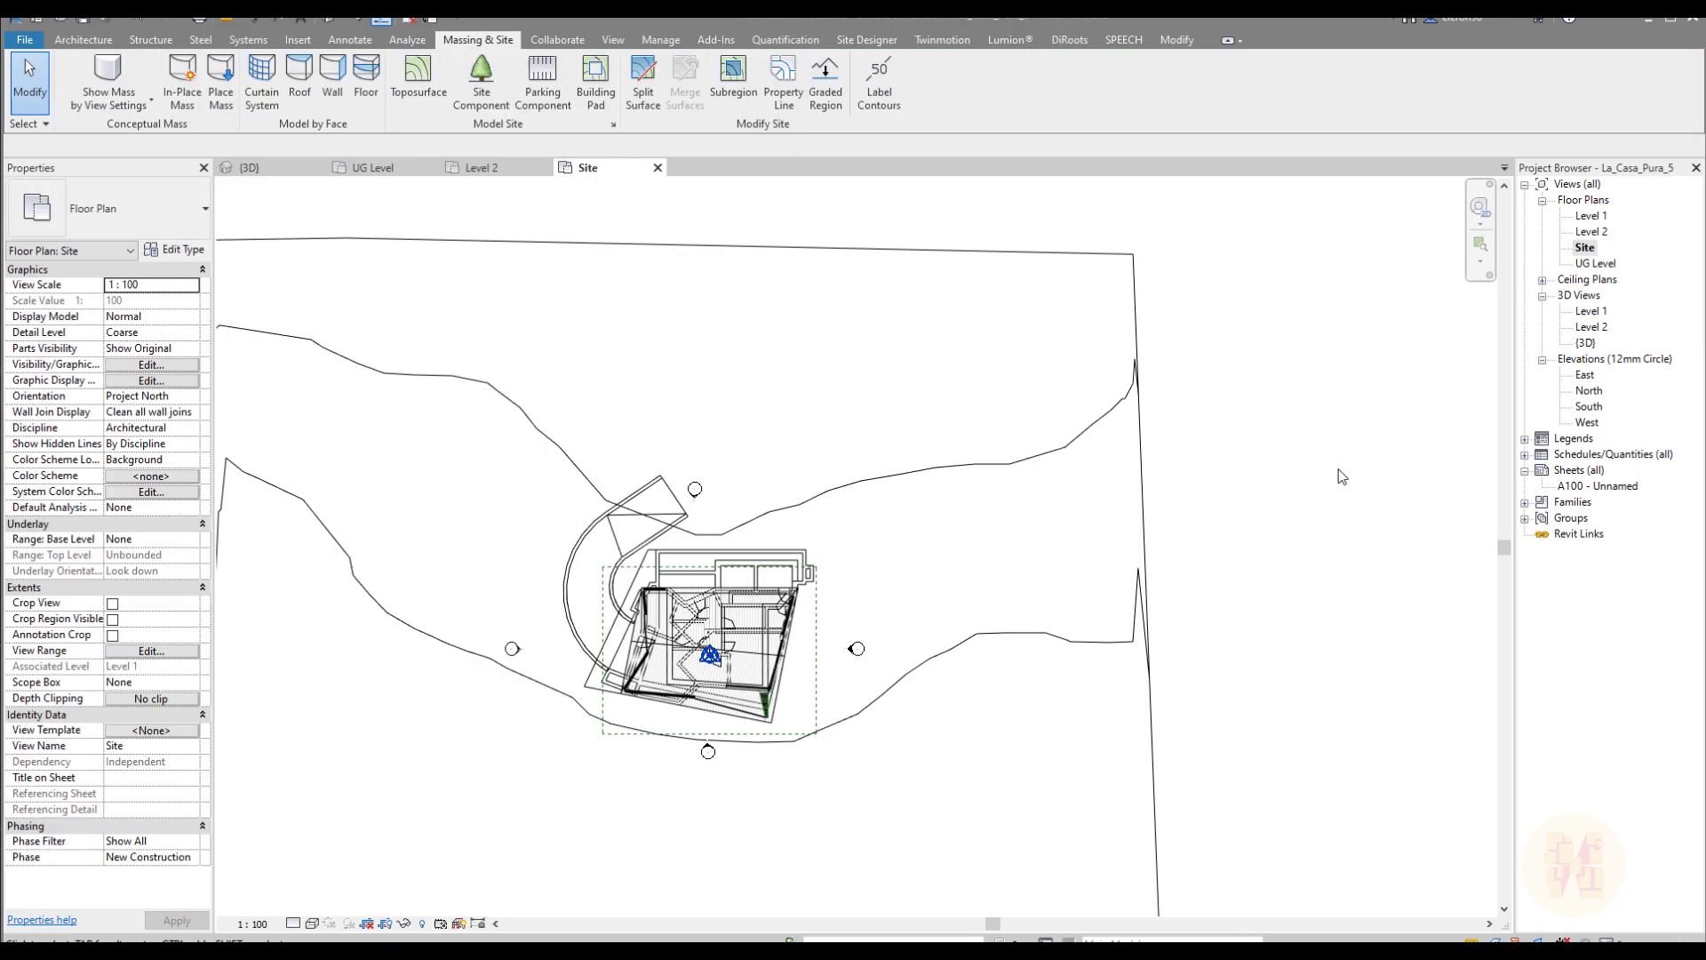
left_click(249, 167)
middle_click_drag(866, 517, 782, 514, "shift")
scroll(788, 526, "up", 4)
middle_click_drag(1089, 586, 833, 739, "shift")
Step: Draw a rectangular scope box around the house and ramp in the Site plan and name it 3D Main View
left_click(589, 166)
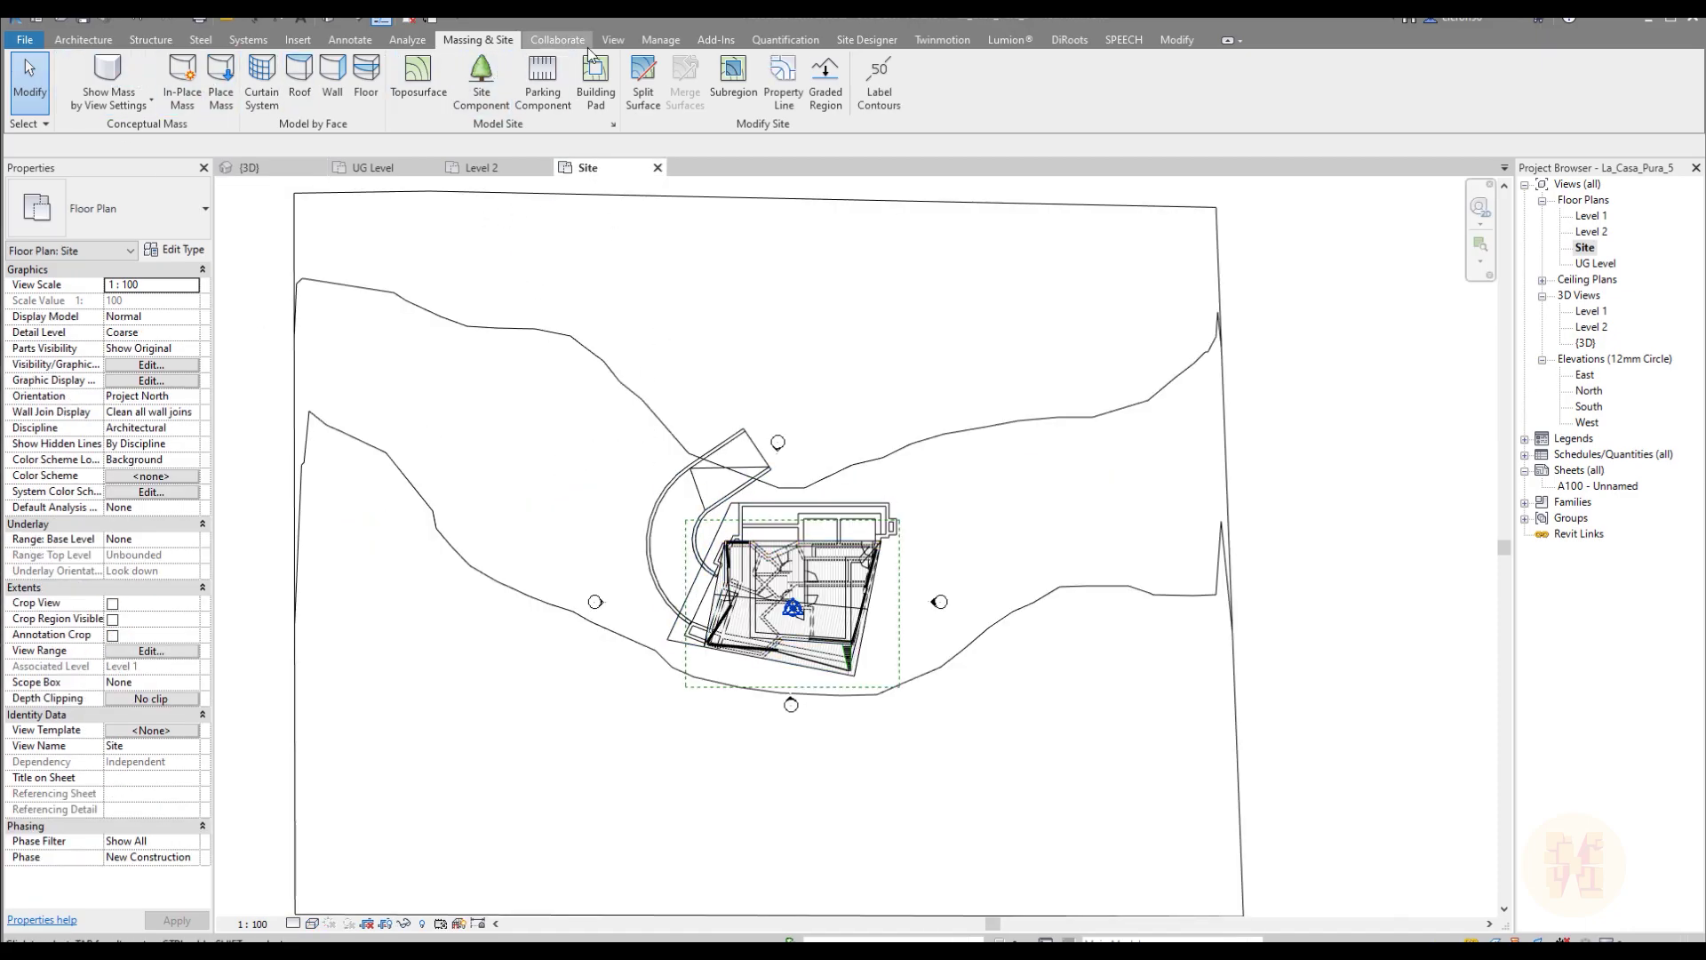
left_click(613, 40)
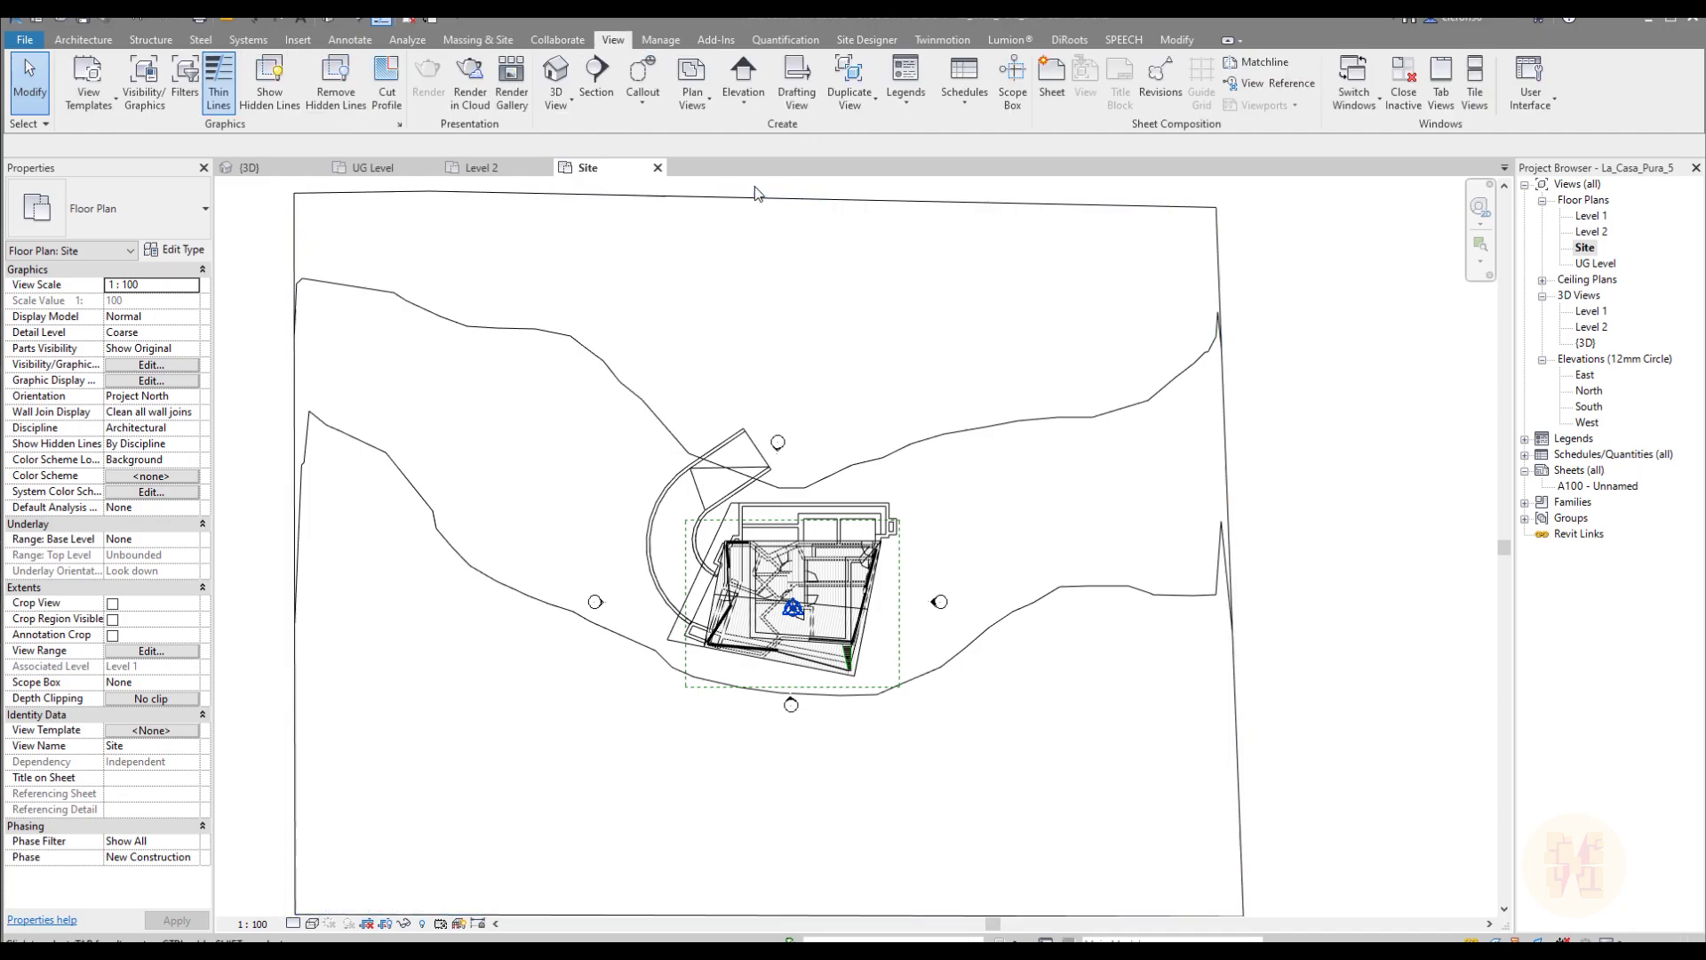
left_click(1013, 85)
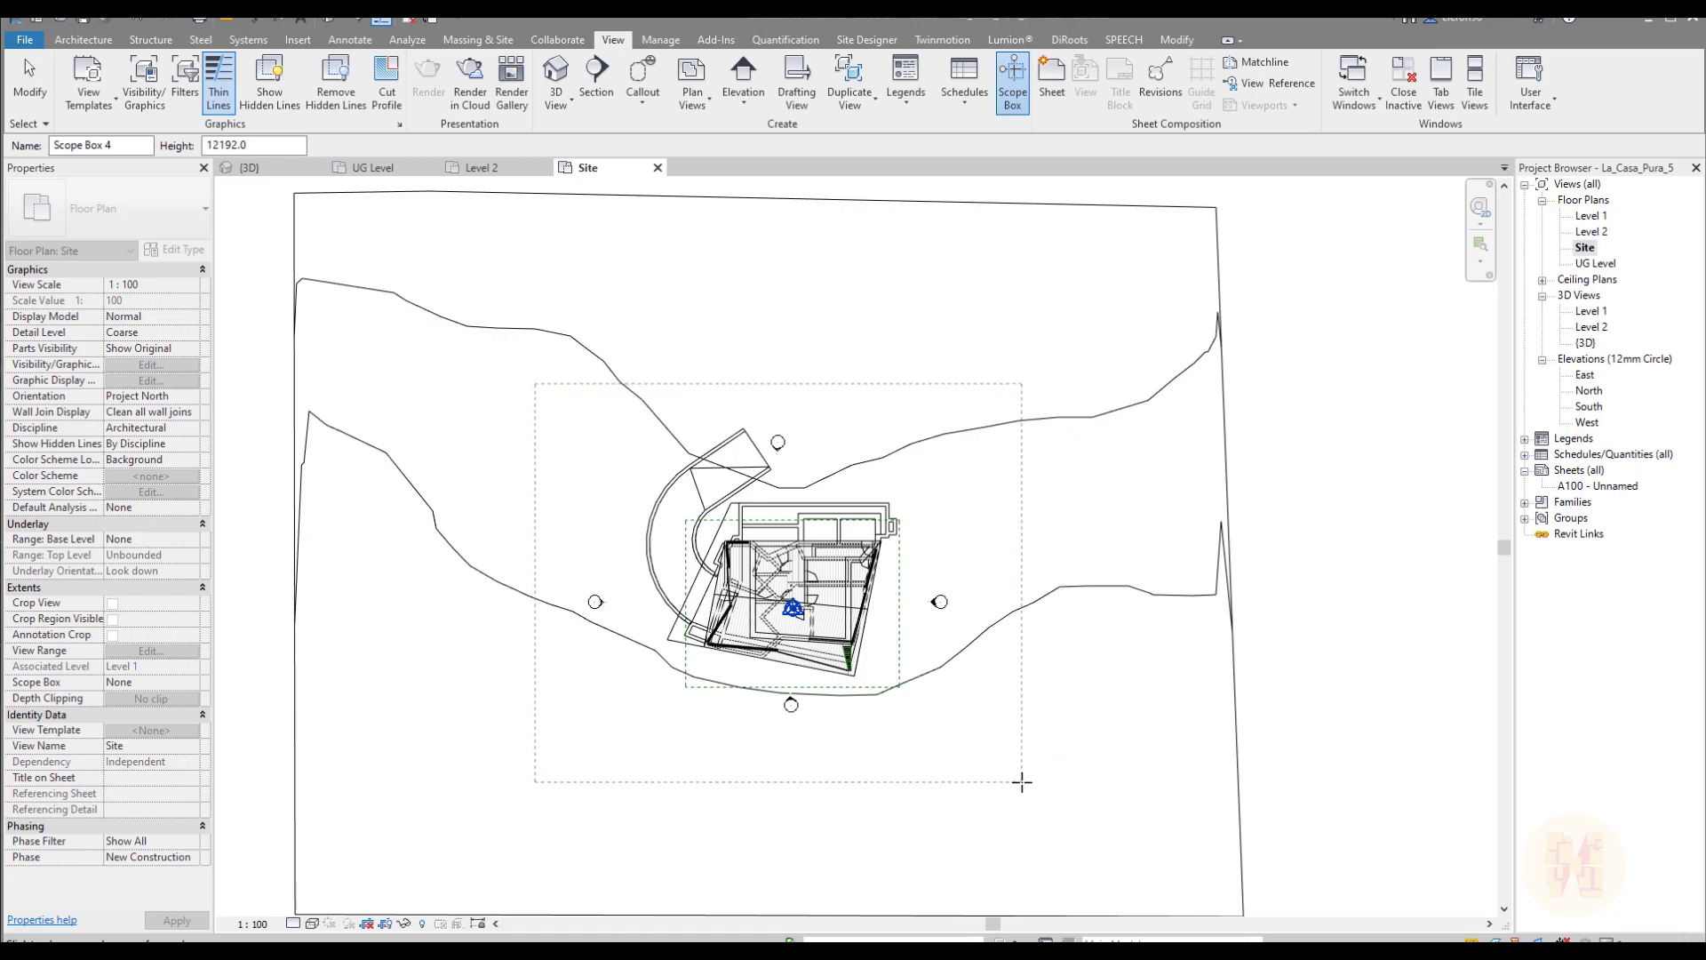
left_click(1021, 782)
left_click(178, 317)
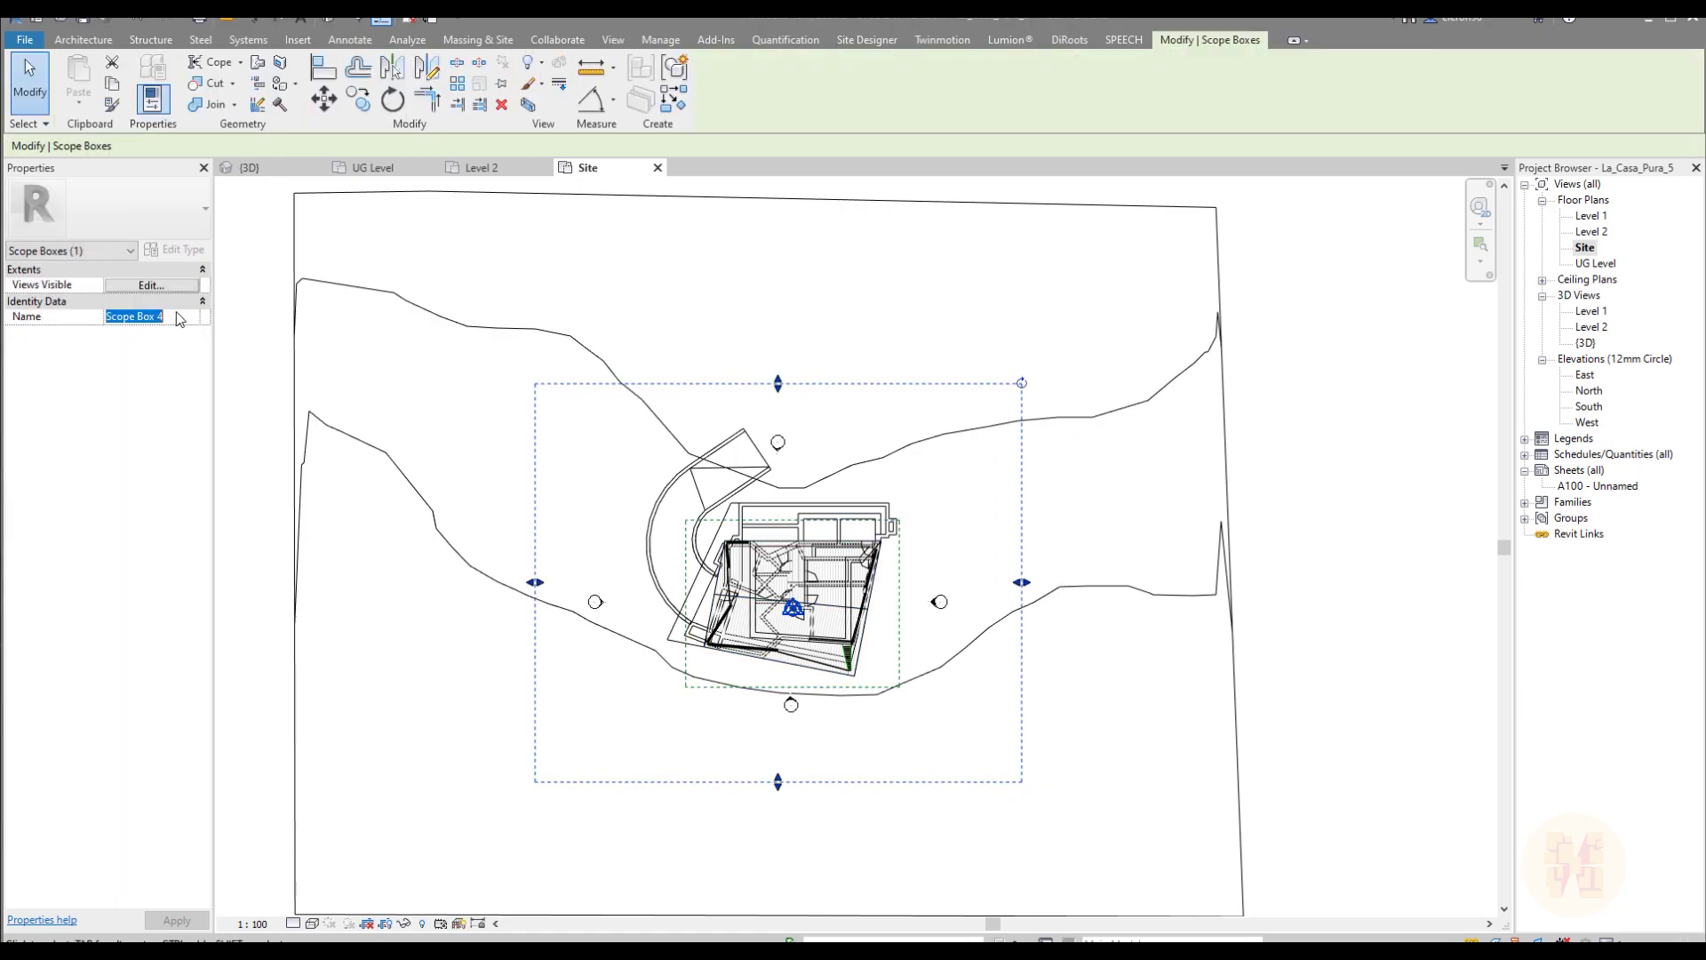
type("3D Main View")
key("Return")
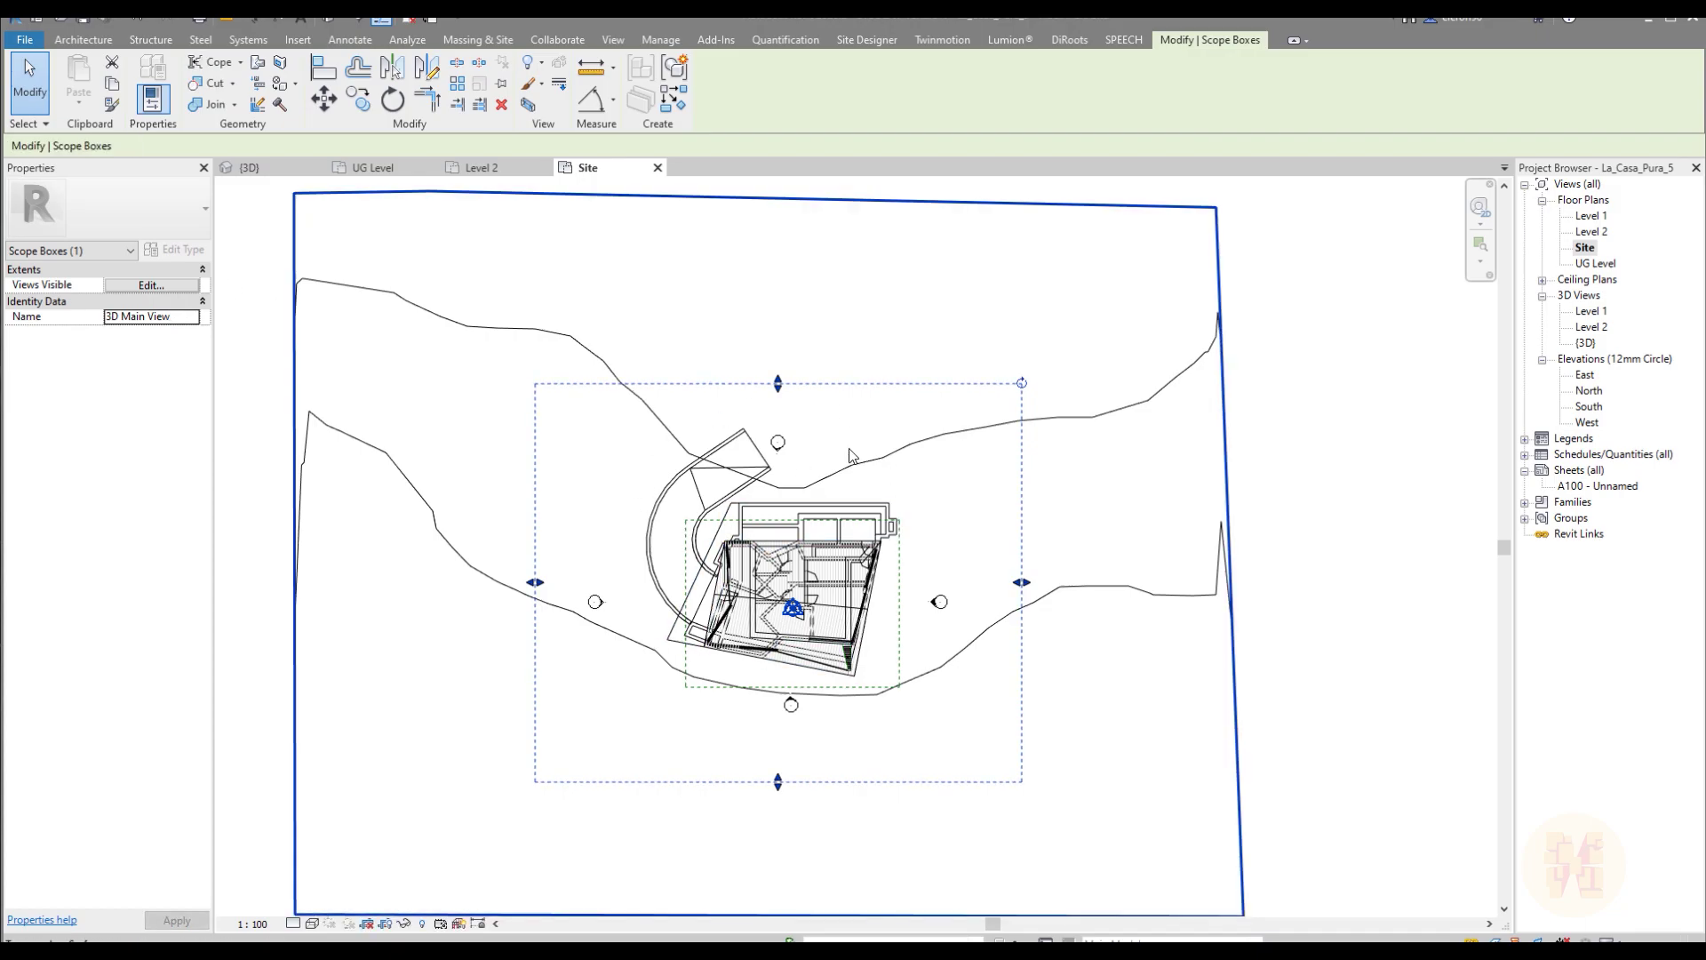
Step: Stretch the scope box vertically in the {3D} view so it extends further below the terrain and higher above the roof
left_click(266, 169)
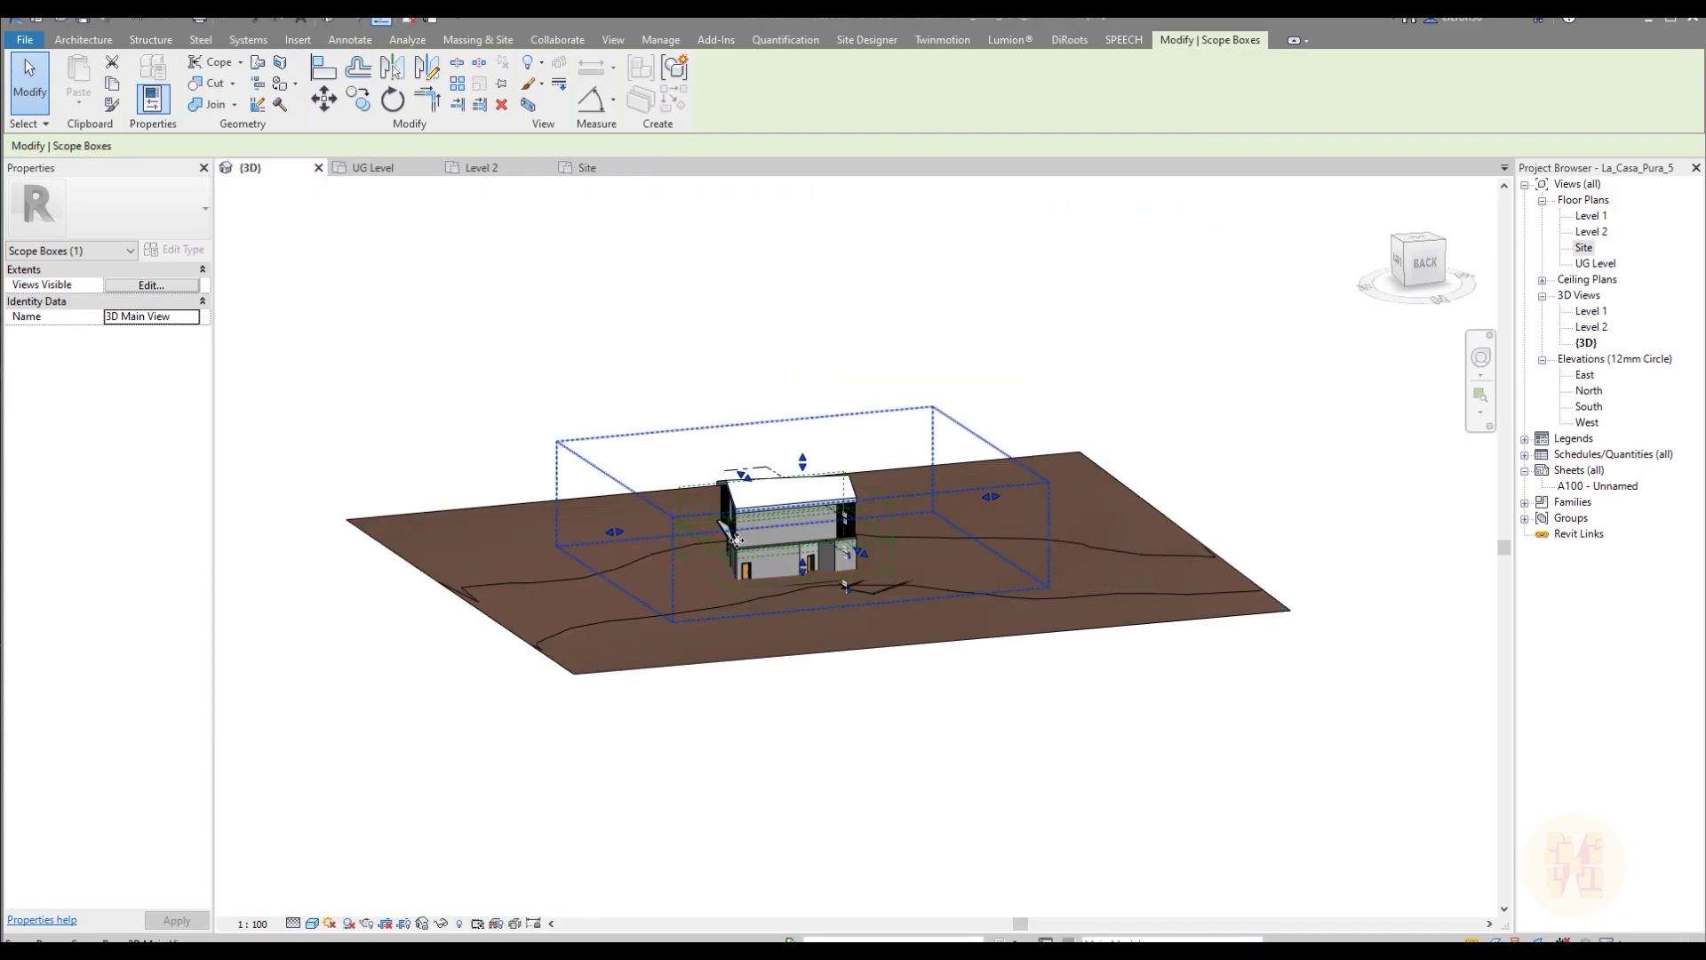
middle_click_drag(614, 606, 683, 505, "shift")
left_click_drag(819, 578, 826, 635)
left_click_drag(820, 451, 820, 388)
left_click(941, 344)
middle_click_drag(941, 344, 1260, 632, "shift")
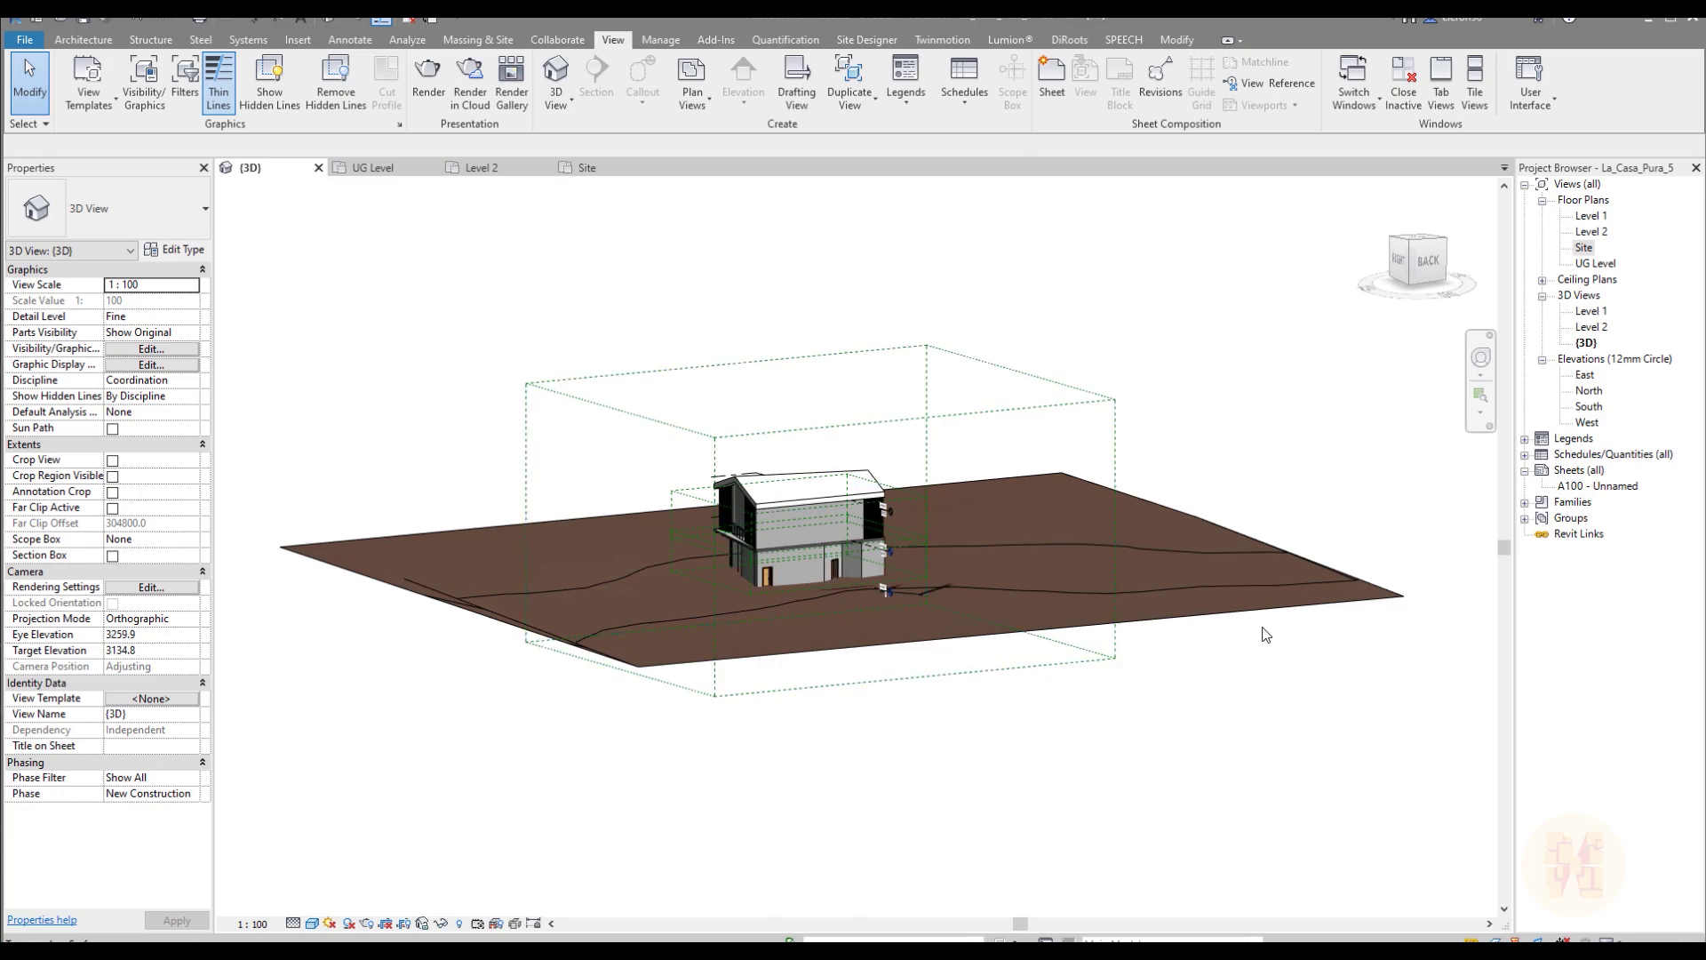
Step: Duplicate the {3D} view and rename the copy as Main View
right_click(1586, 344)
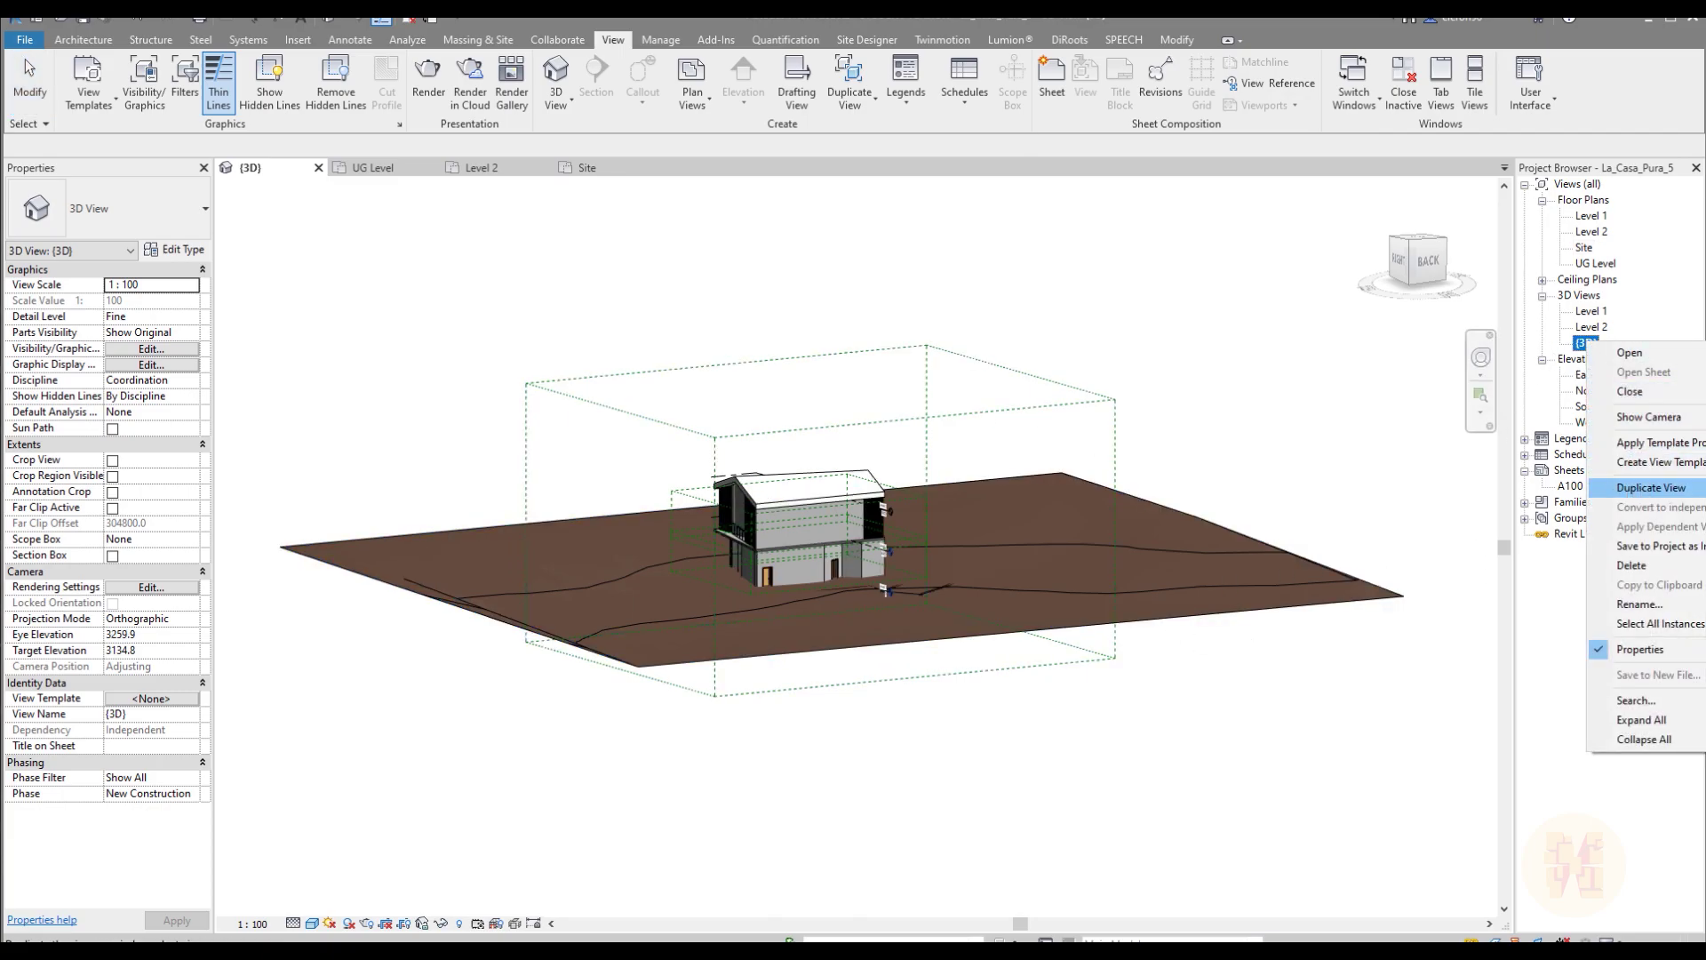
left_click(1651, 487)
right_click(1626, 360)
left_click(1683, 618)
type("M")
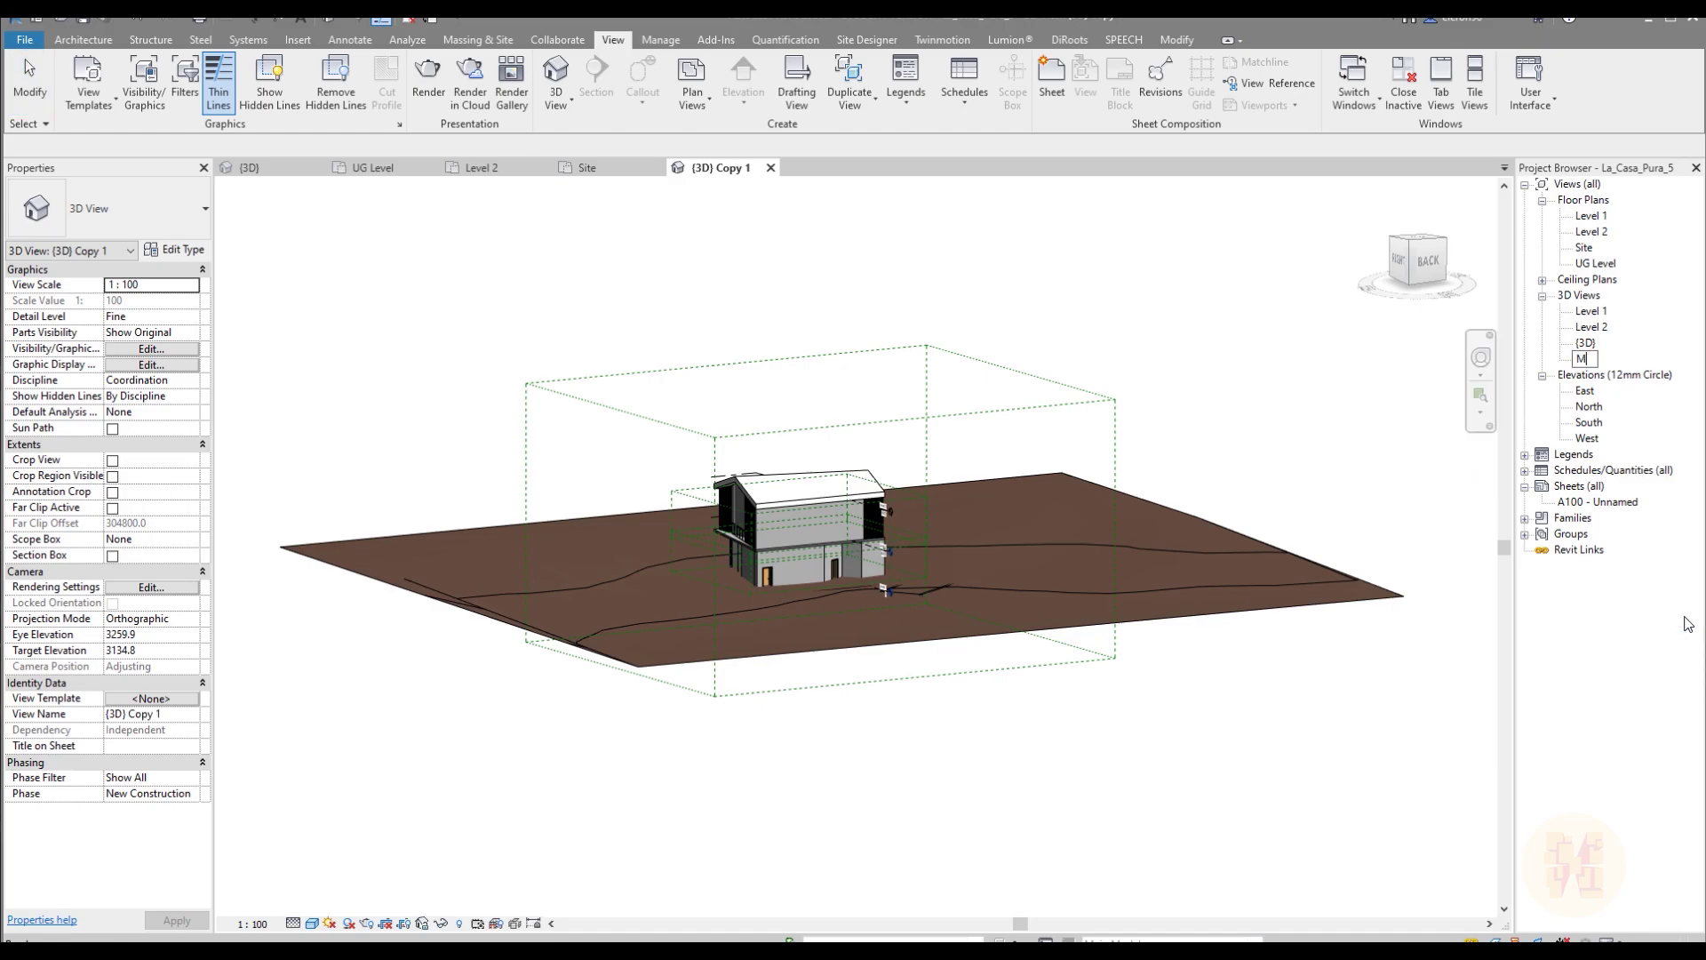
type("ain View")
key("Return")
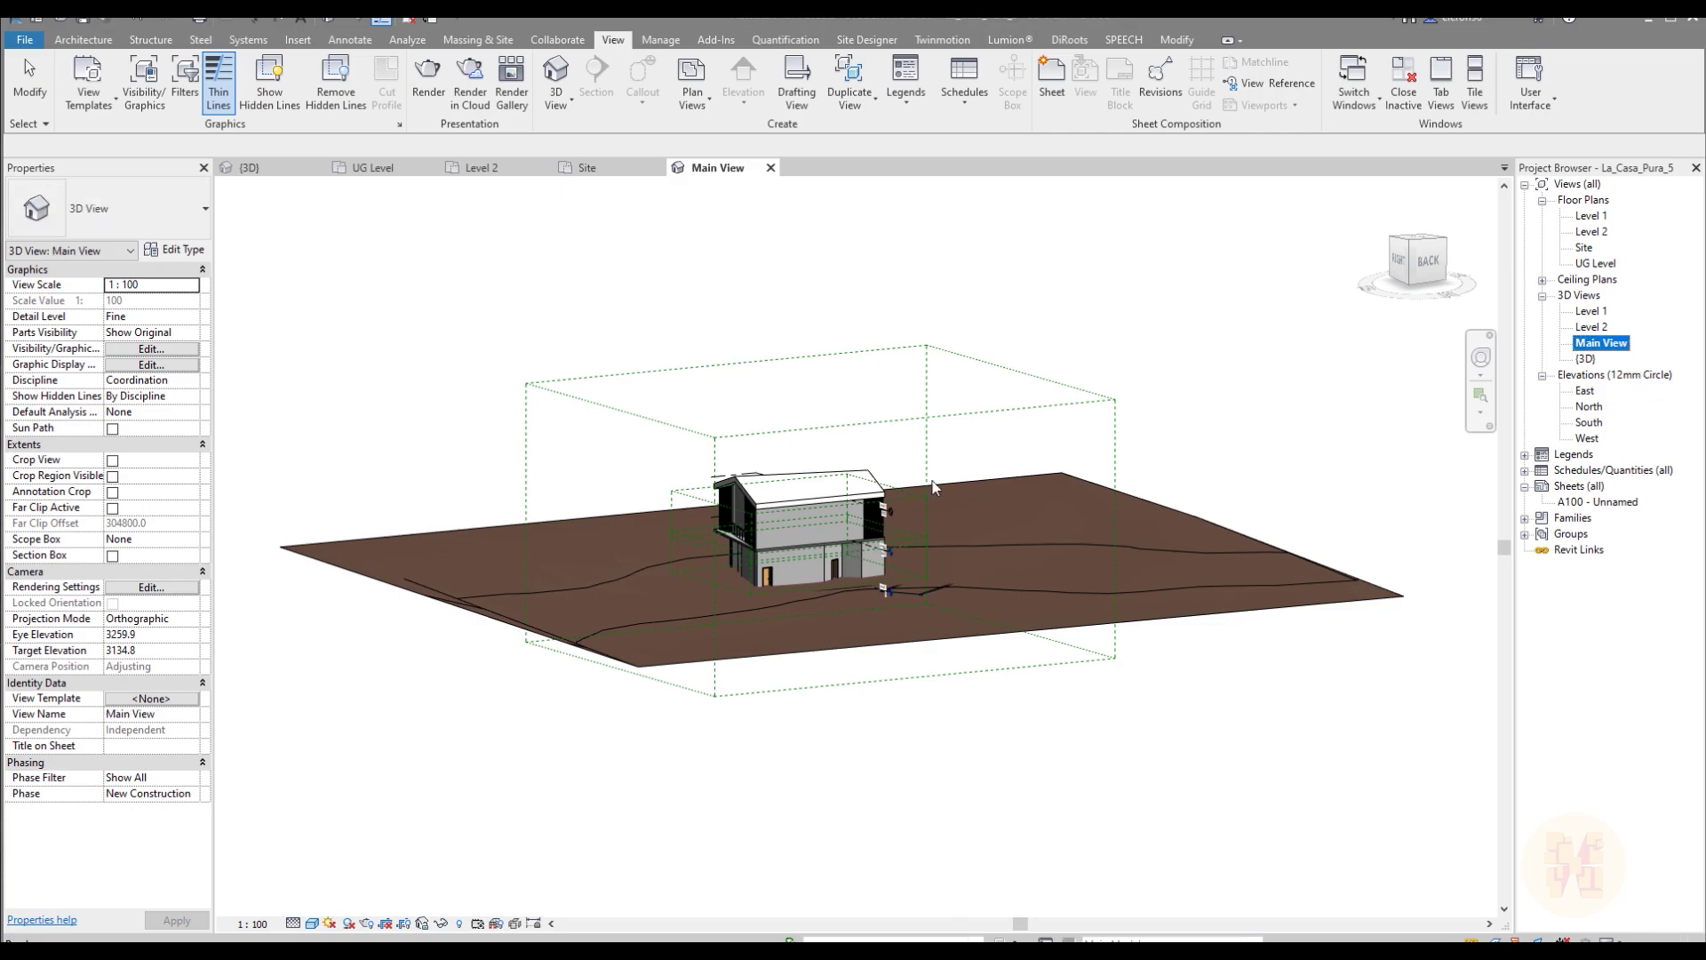
Step: Assign the 3D Main View scope box to the Main View and inspect the sectioned terrain around the house
left_click(182, 539)
left_click(151, 568)
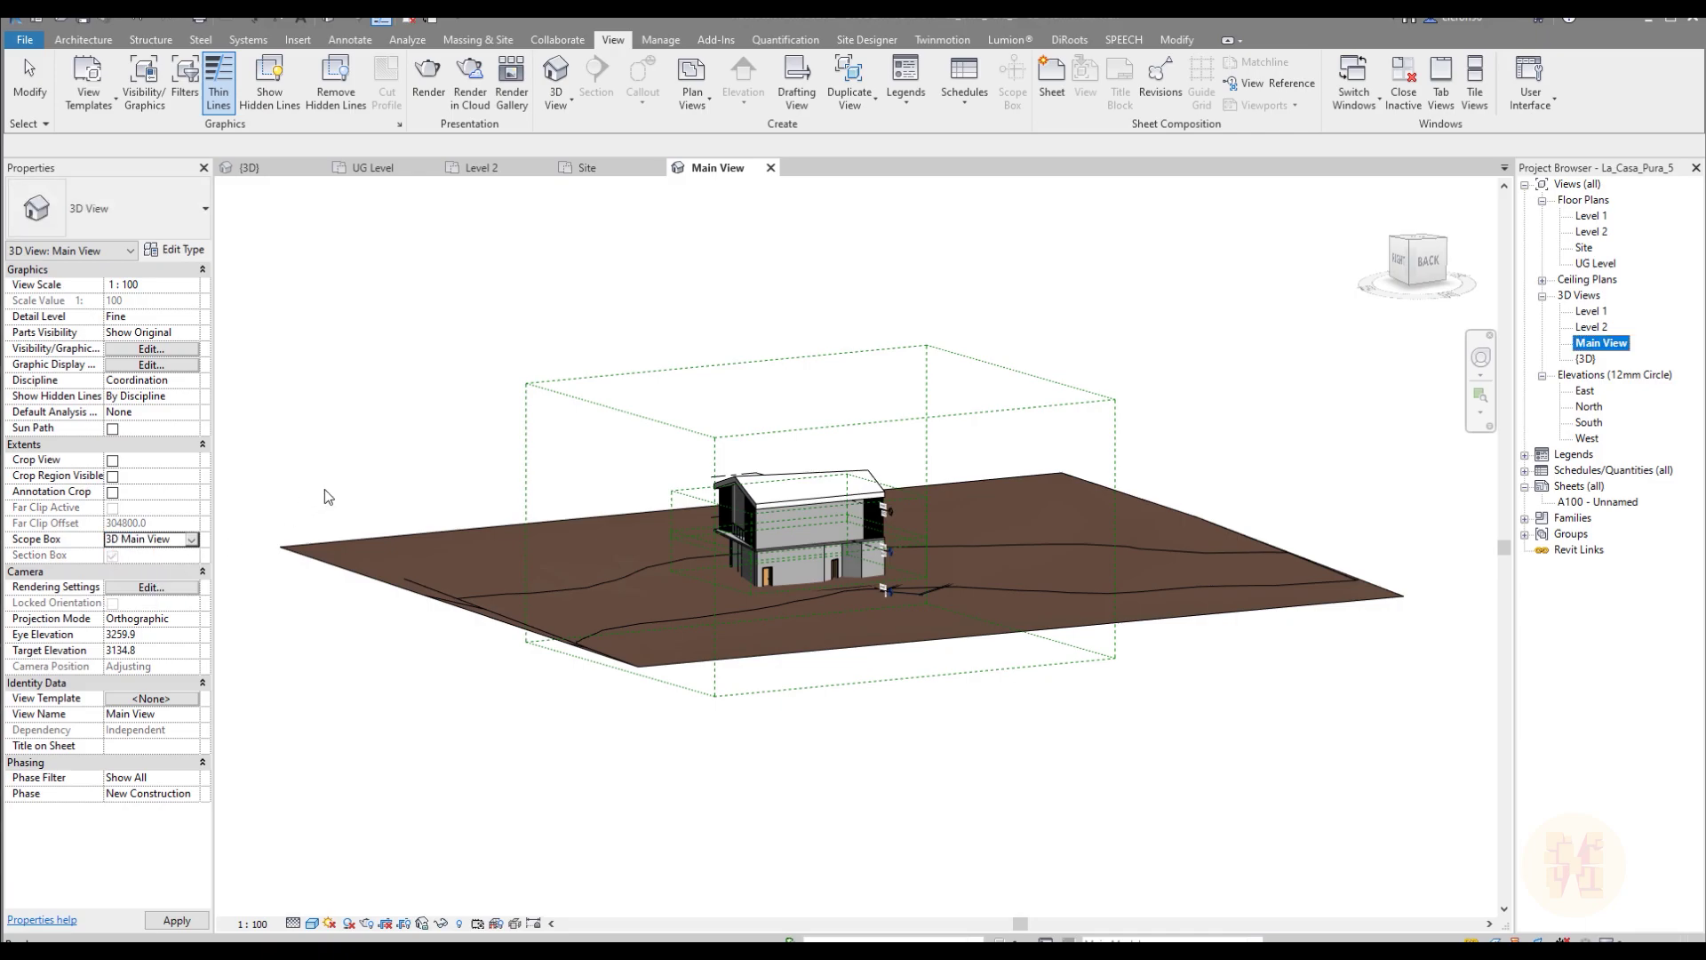
middle_click_drag(521, 669, 835, 697, "shift")
middle_click_drag(690, 558, 925, 750, "shift")
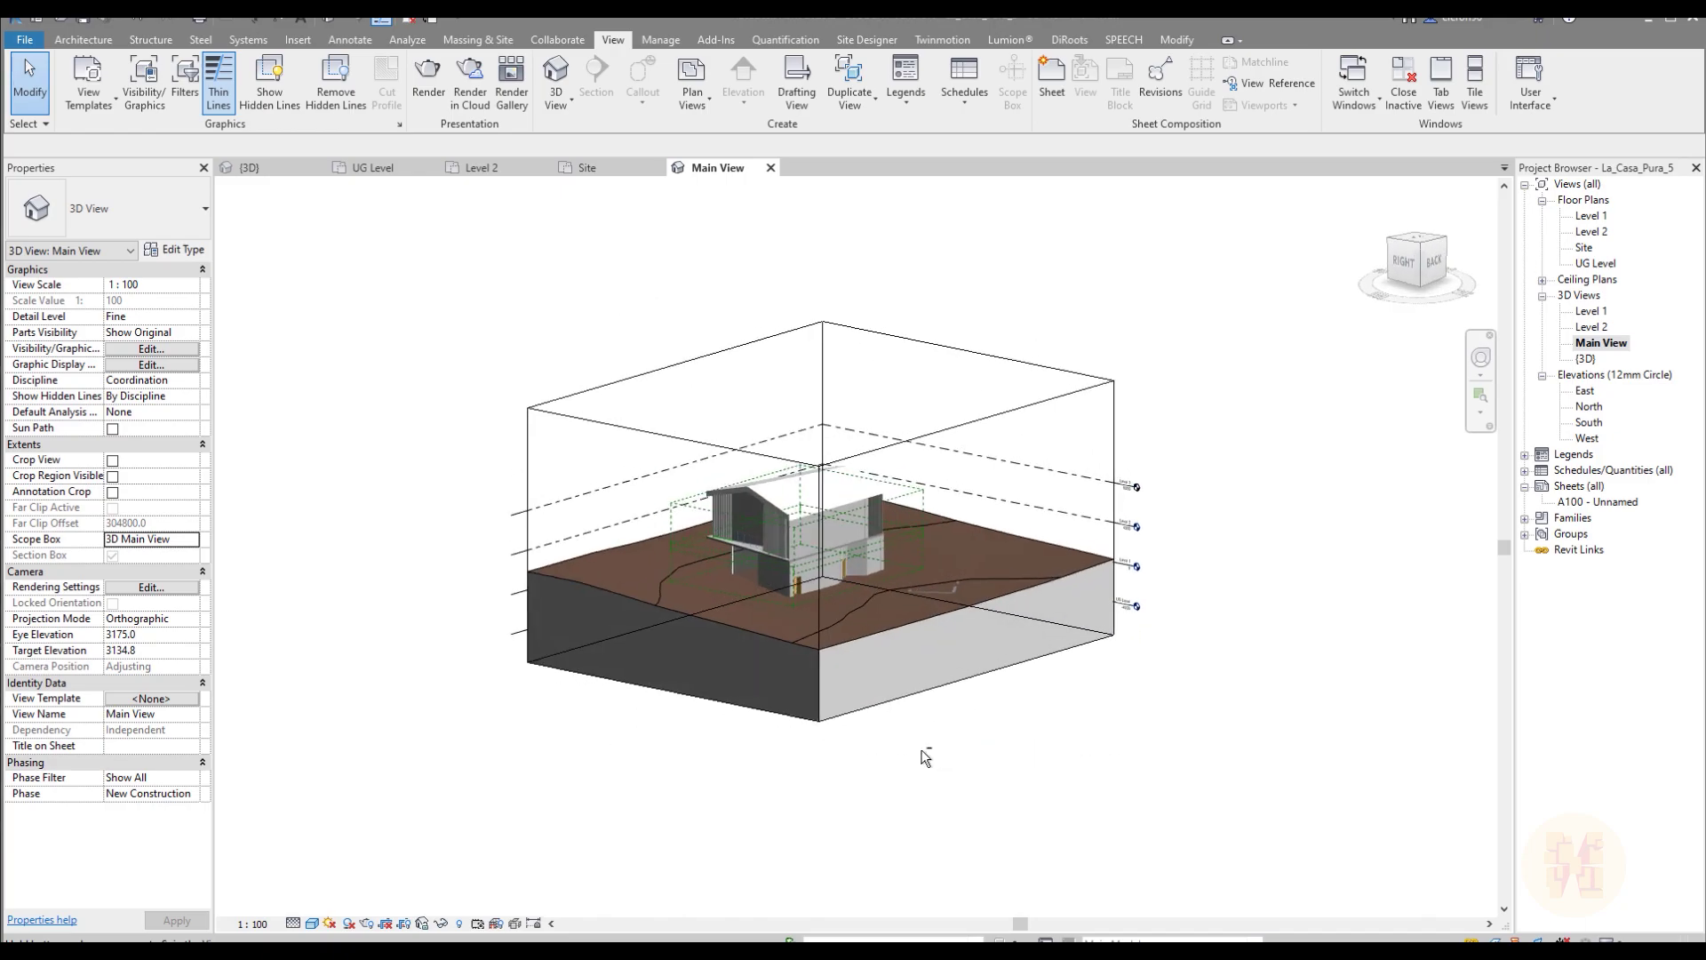
middle_click_drag(606, 659, 818, 567, "shift")
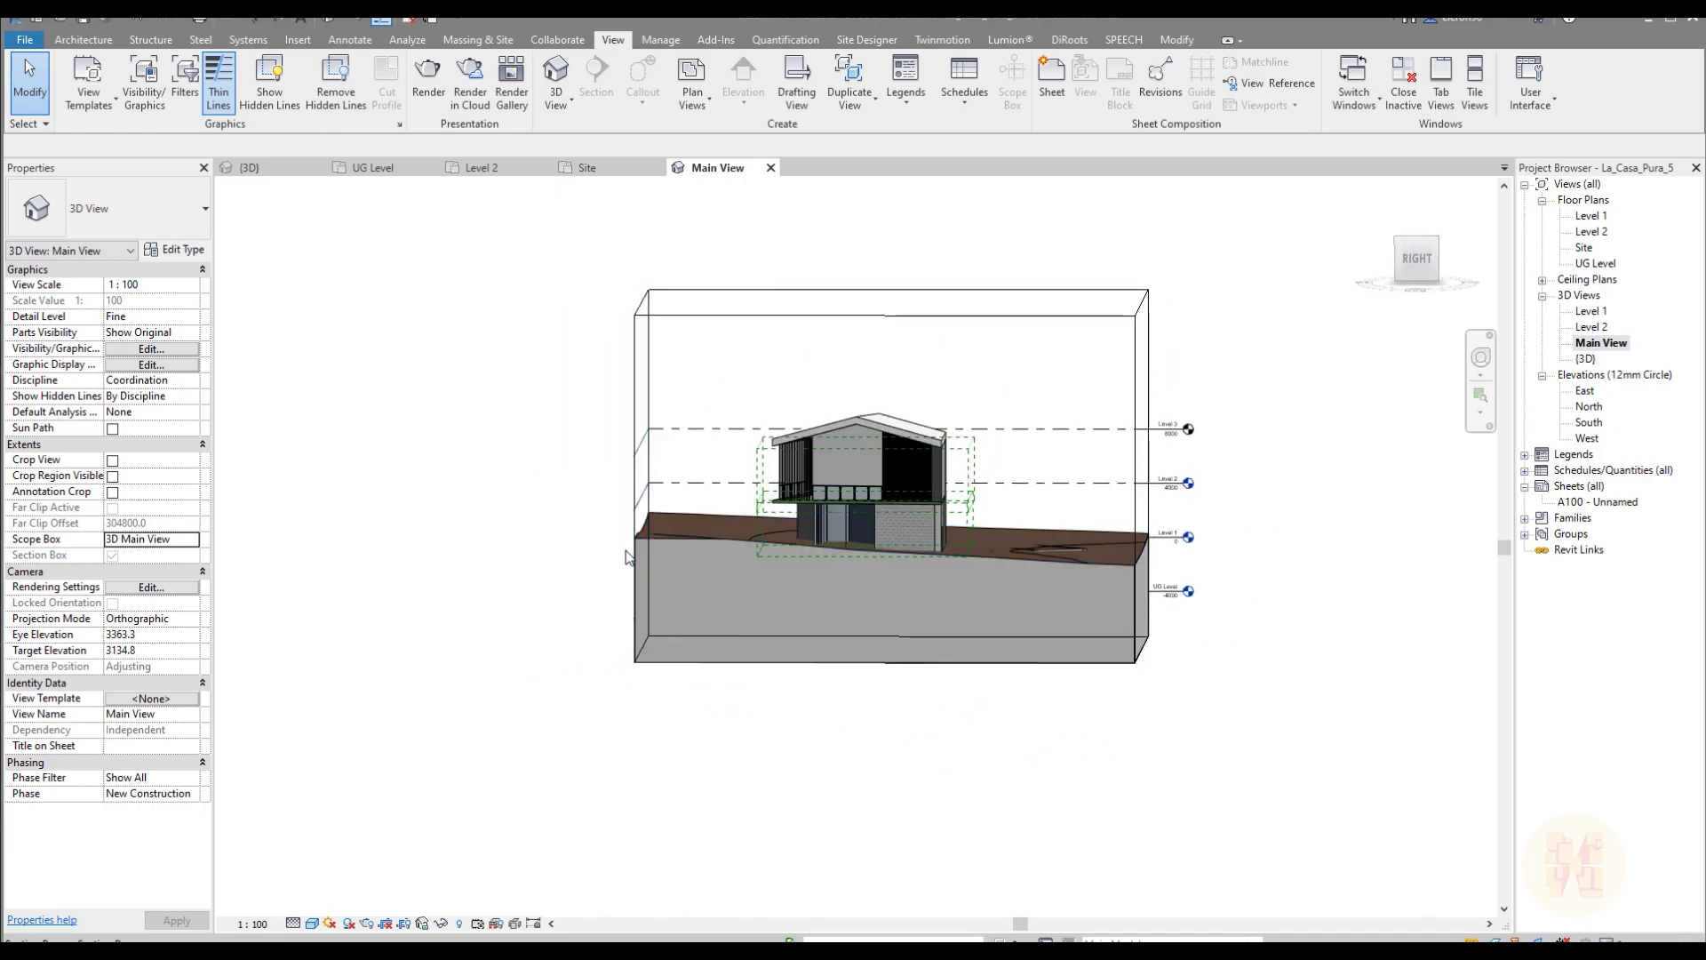
middle_click_drag(1122, 579, 982, 818, "shift")
scroll(892, 569, "up", 5)
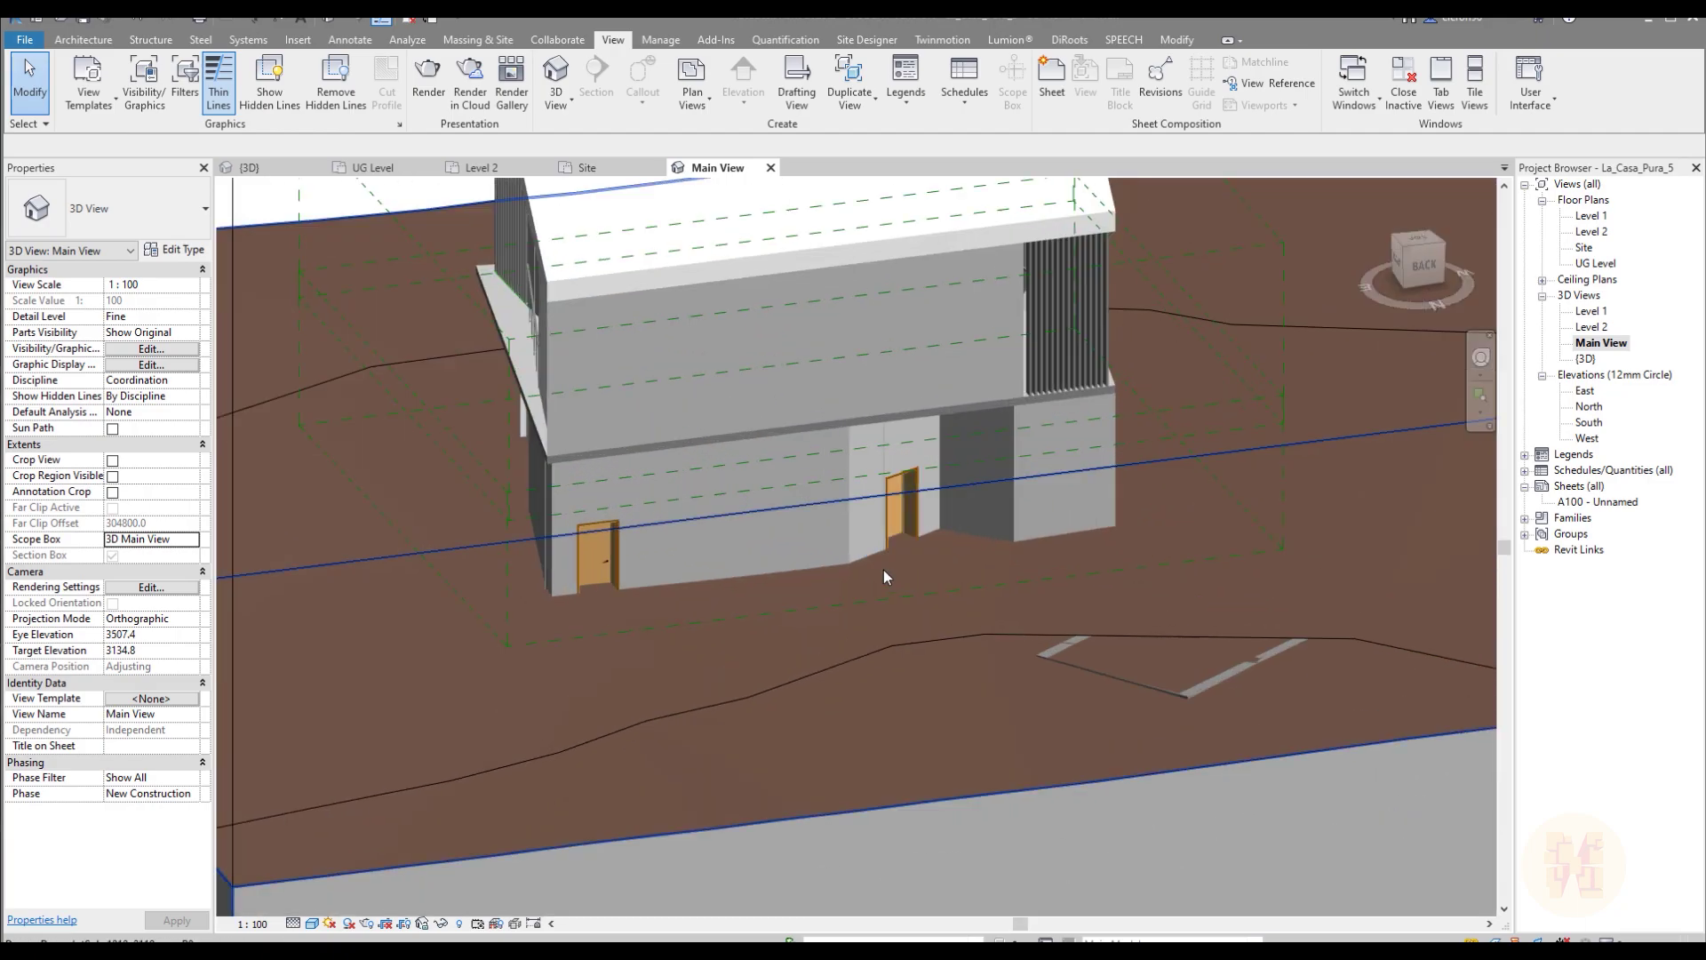
middle_click_drag(488, 564, 577, 235, "shift")
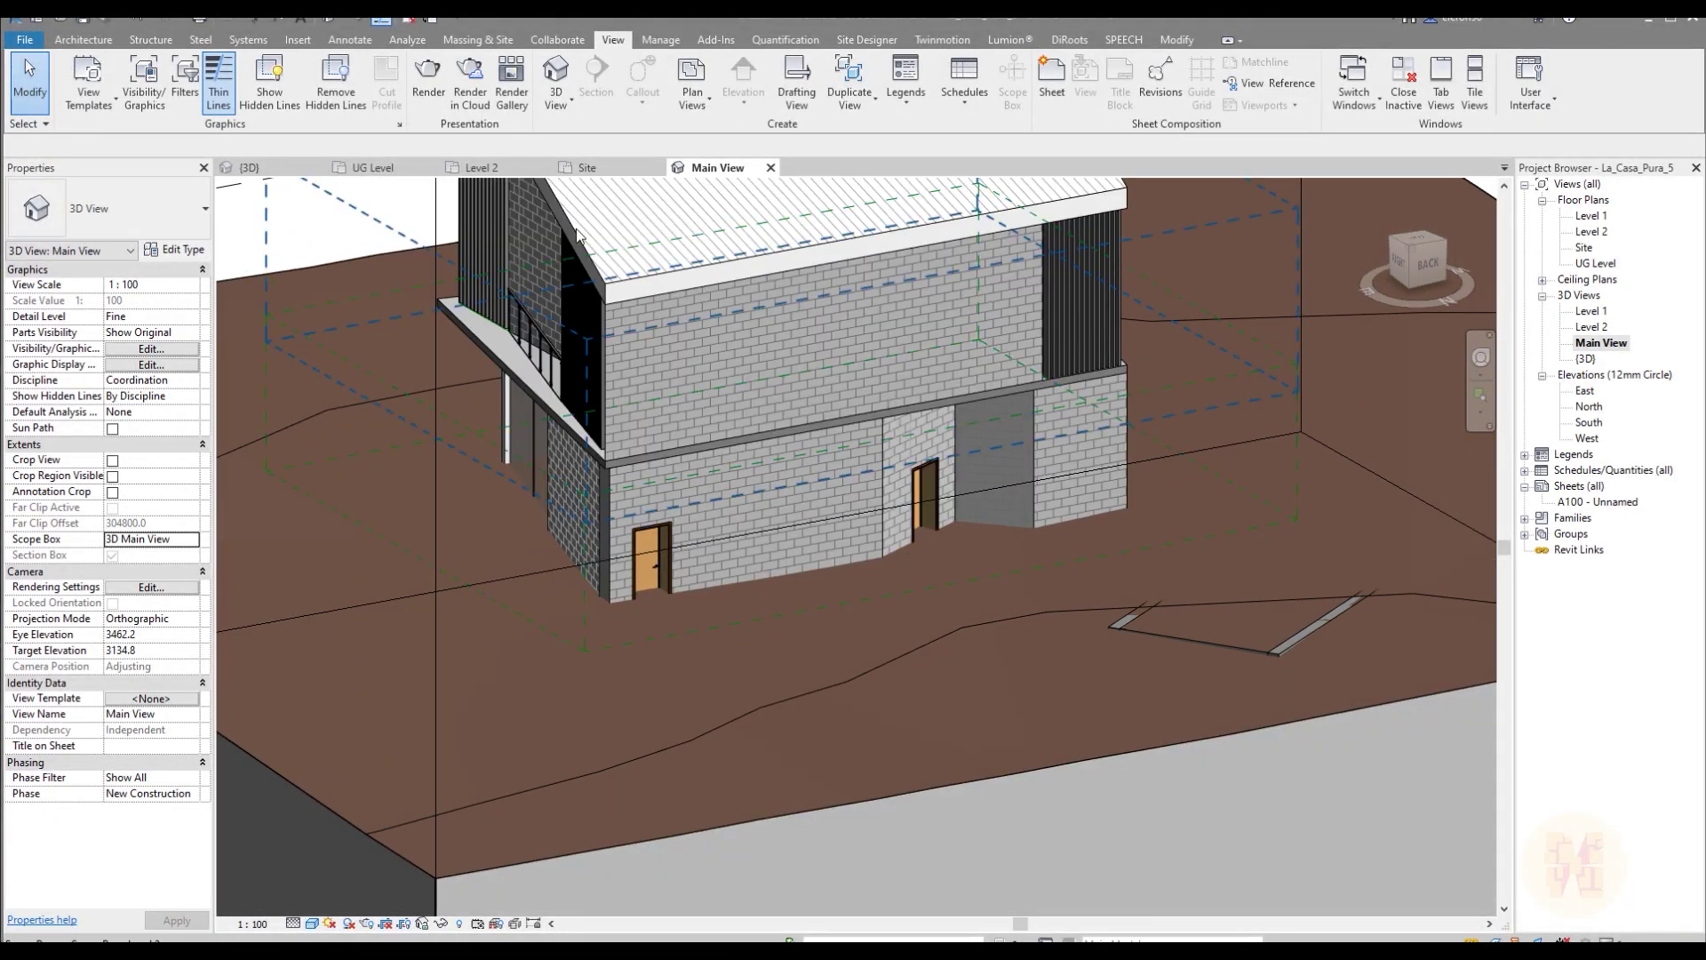
Step: Start a building pad in the Site plan and pick the ramp's outer straight edge, end edge, inner straight edge and inner arc as boundary
left_click(586, 169)
scroll(769, 579, "up", 2)
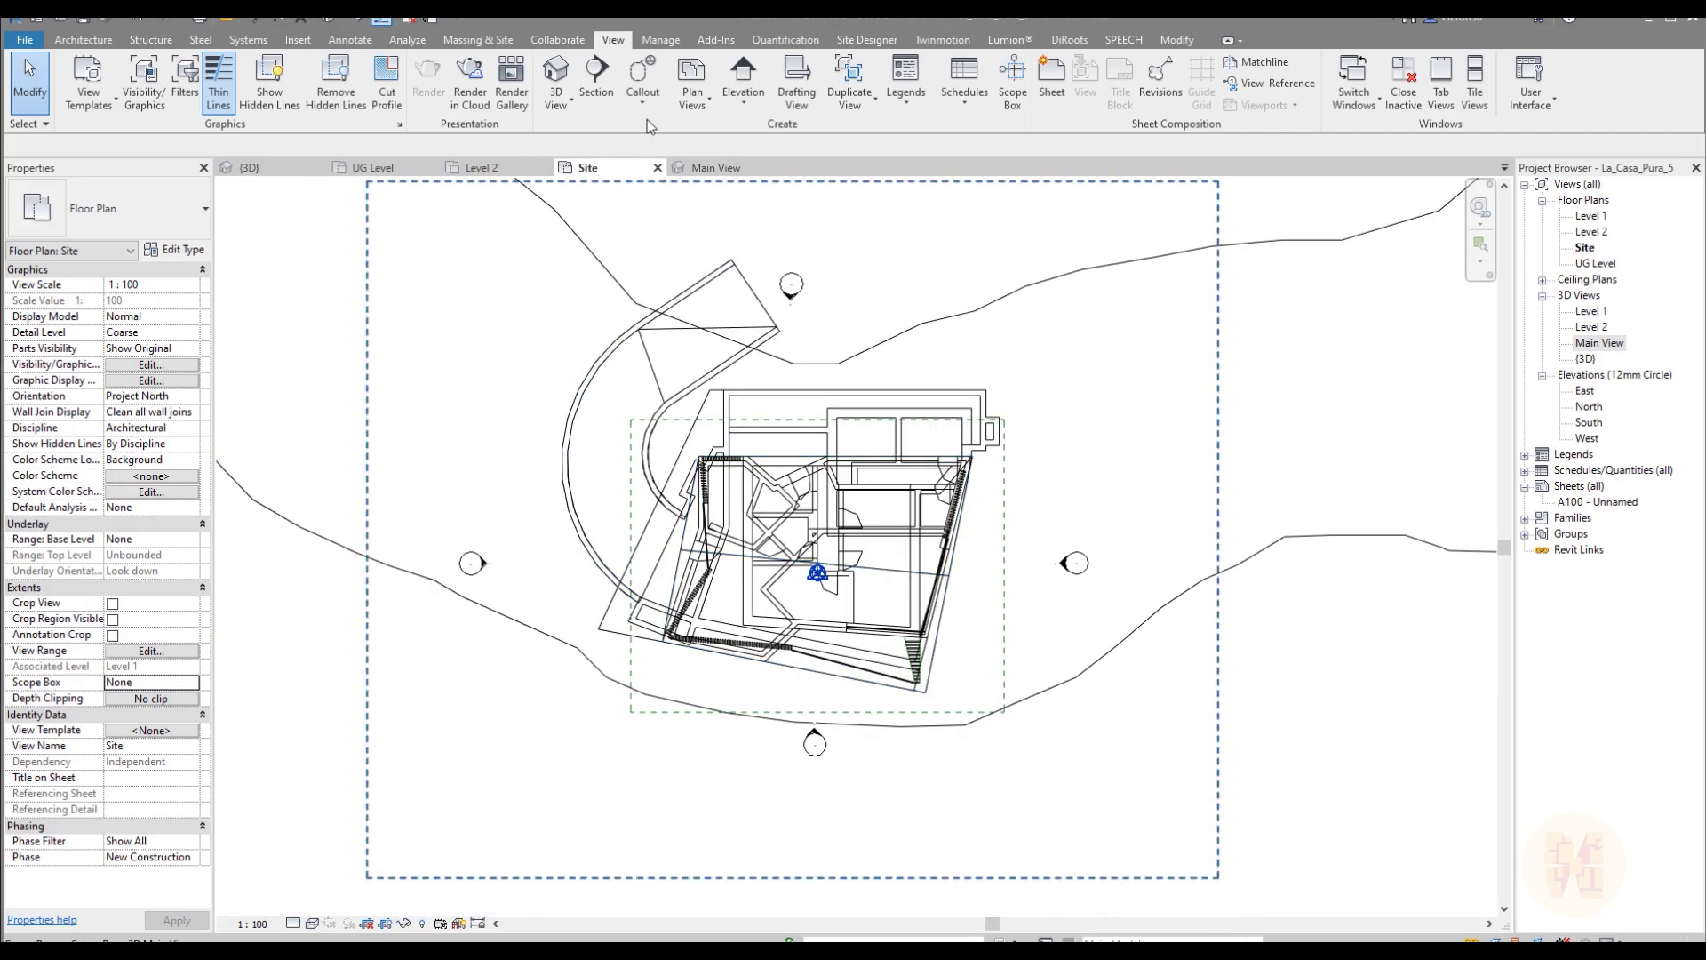
left_click(477, 40)
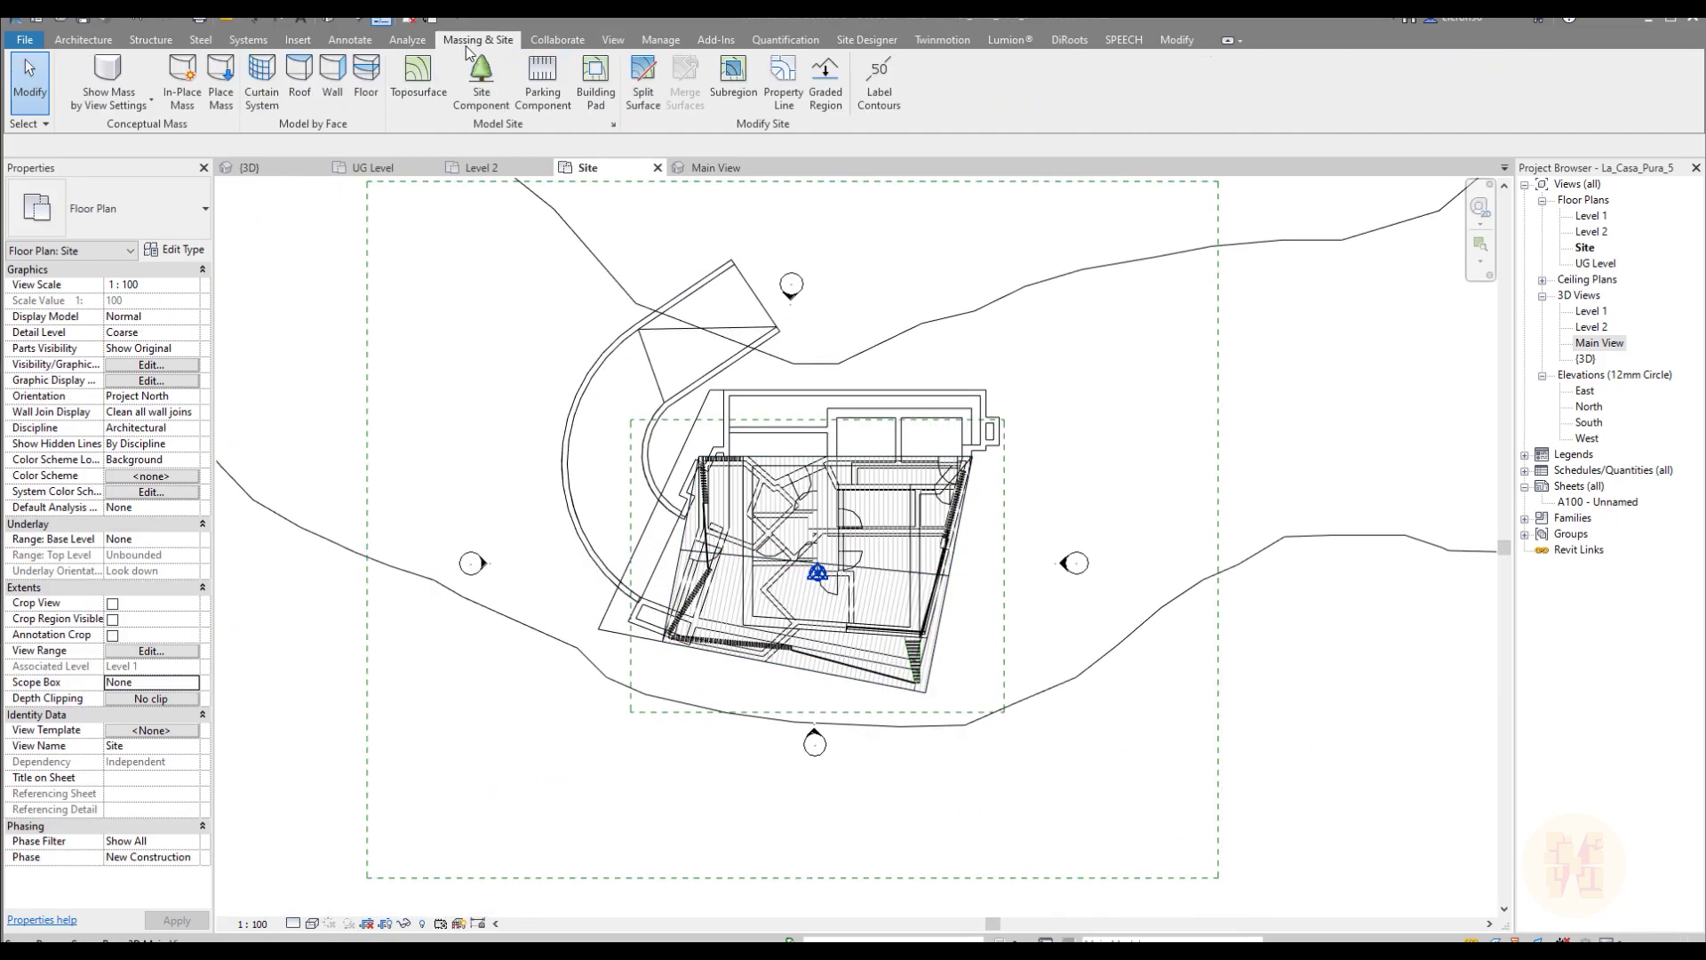
left_click(595, 104)
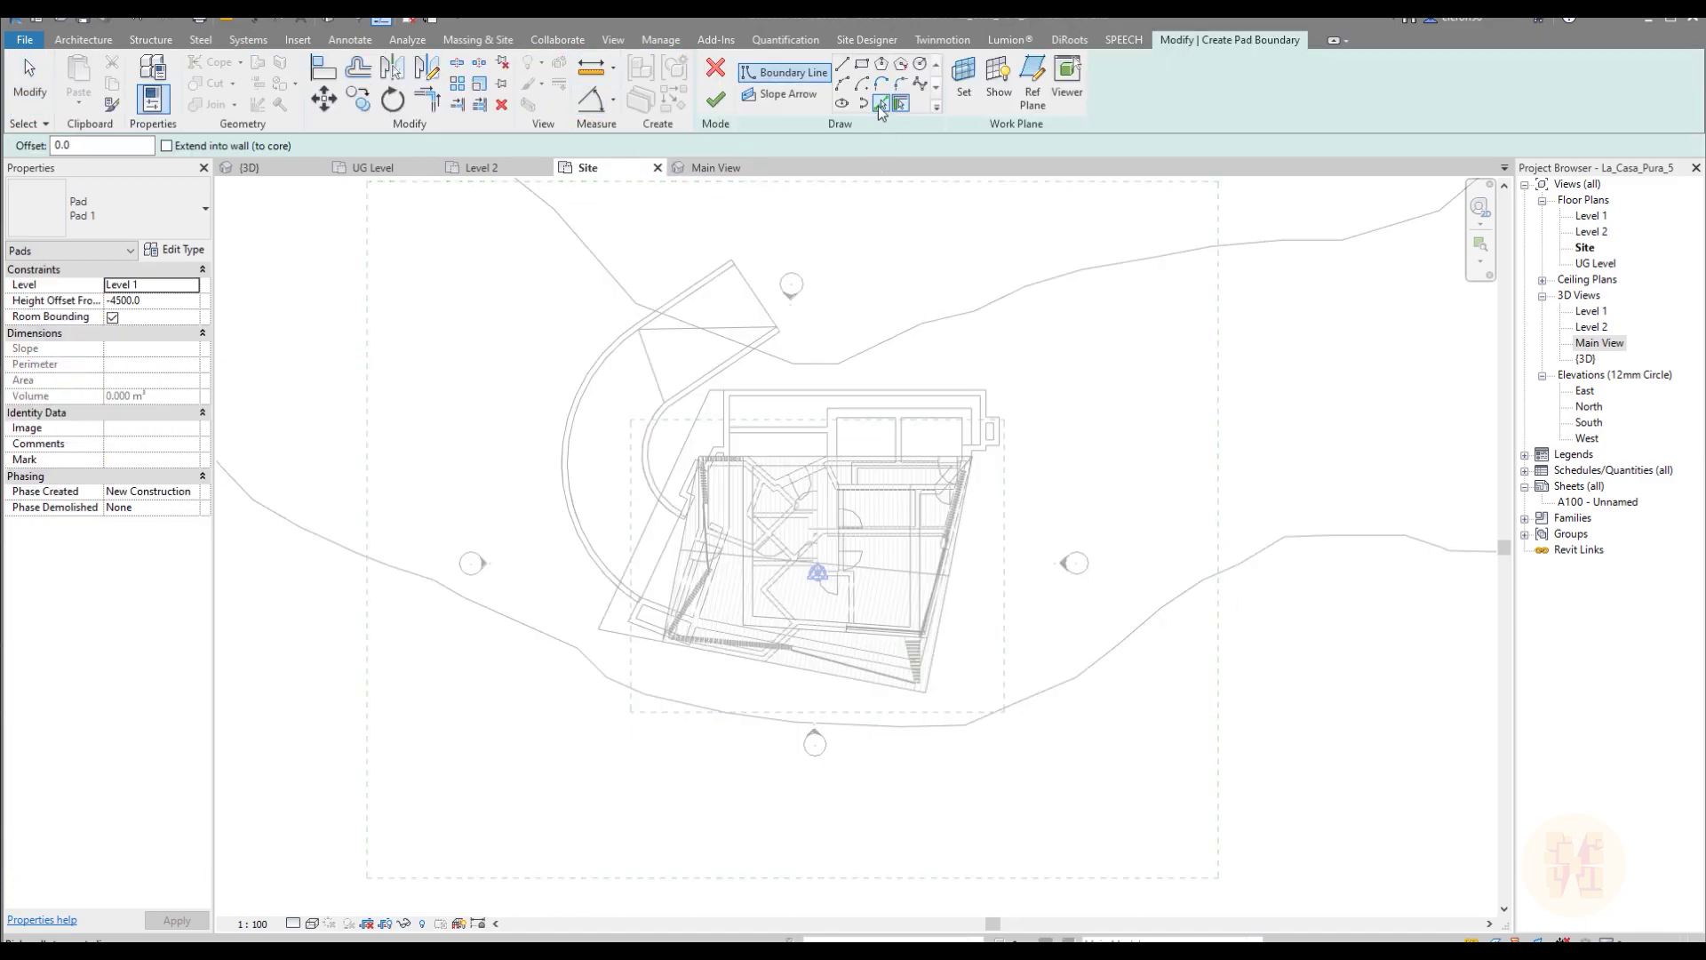
scroll(773, 418, "up", 5)
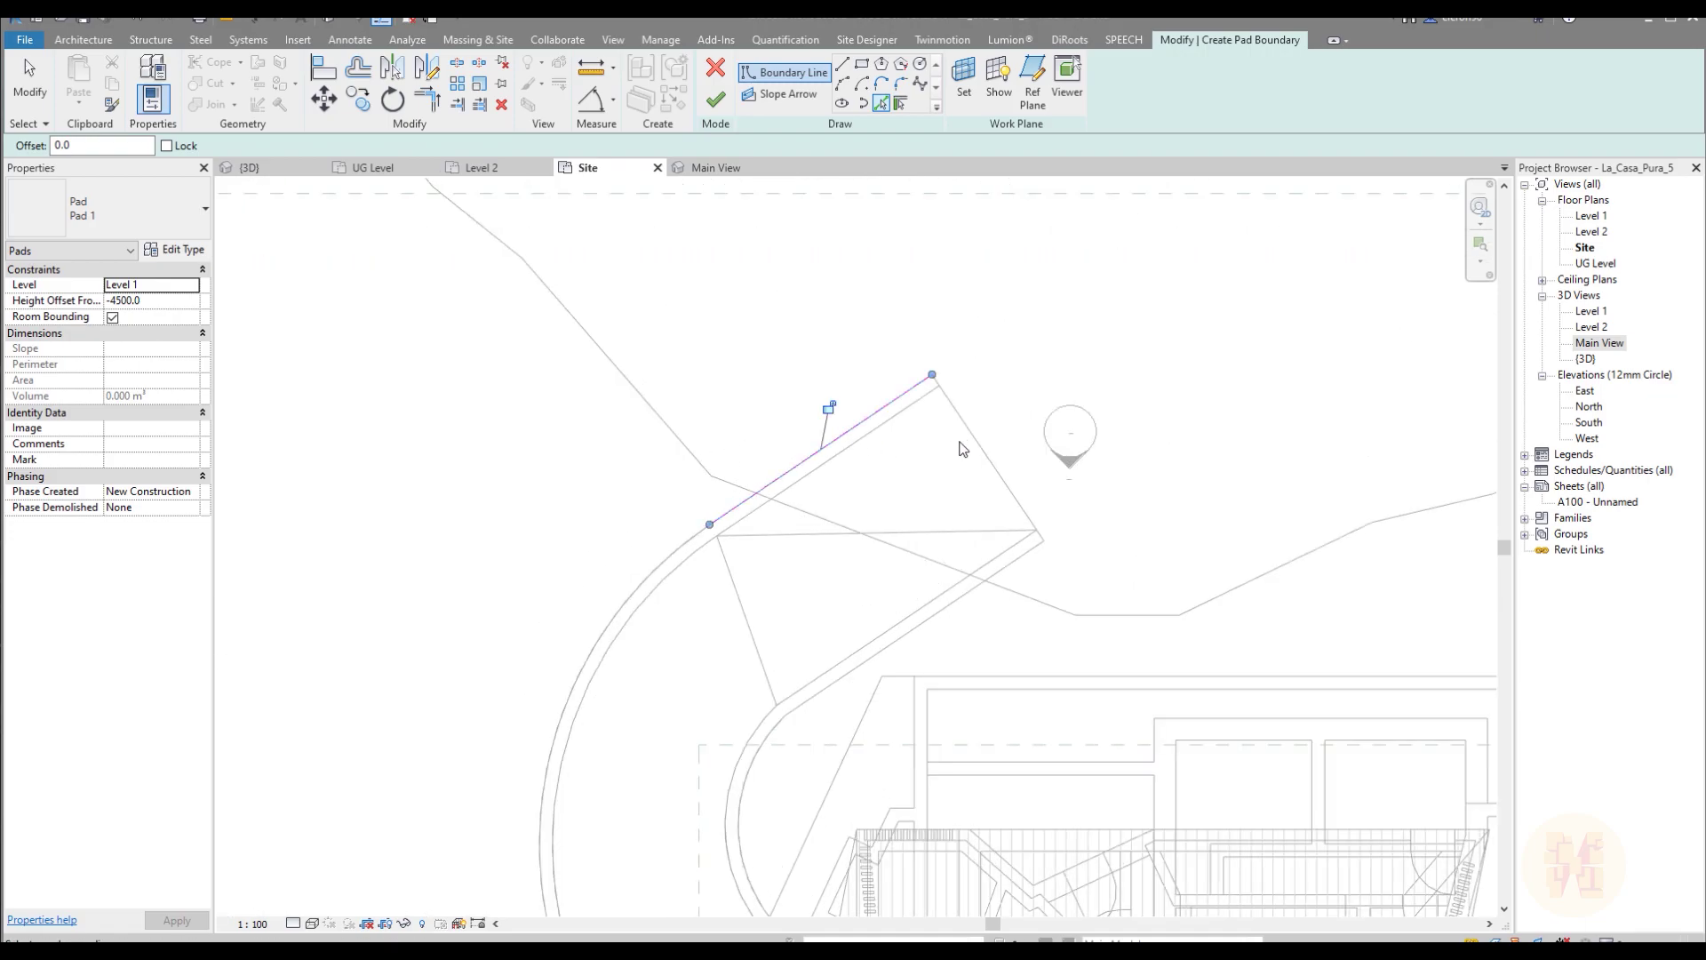
left_click(1036, 529)
scroll(1030, 436, "up", 4)
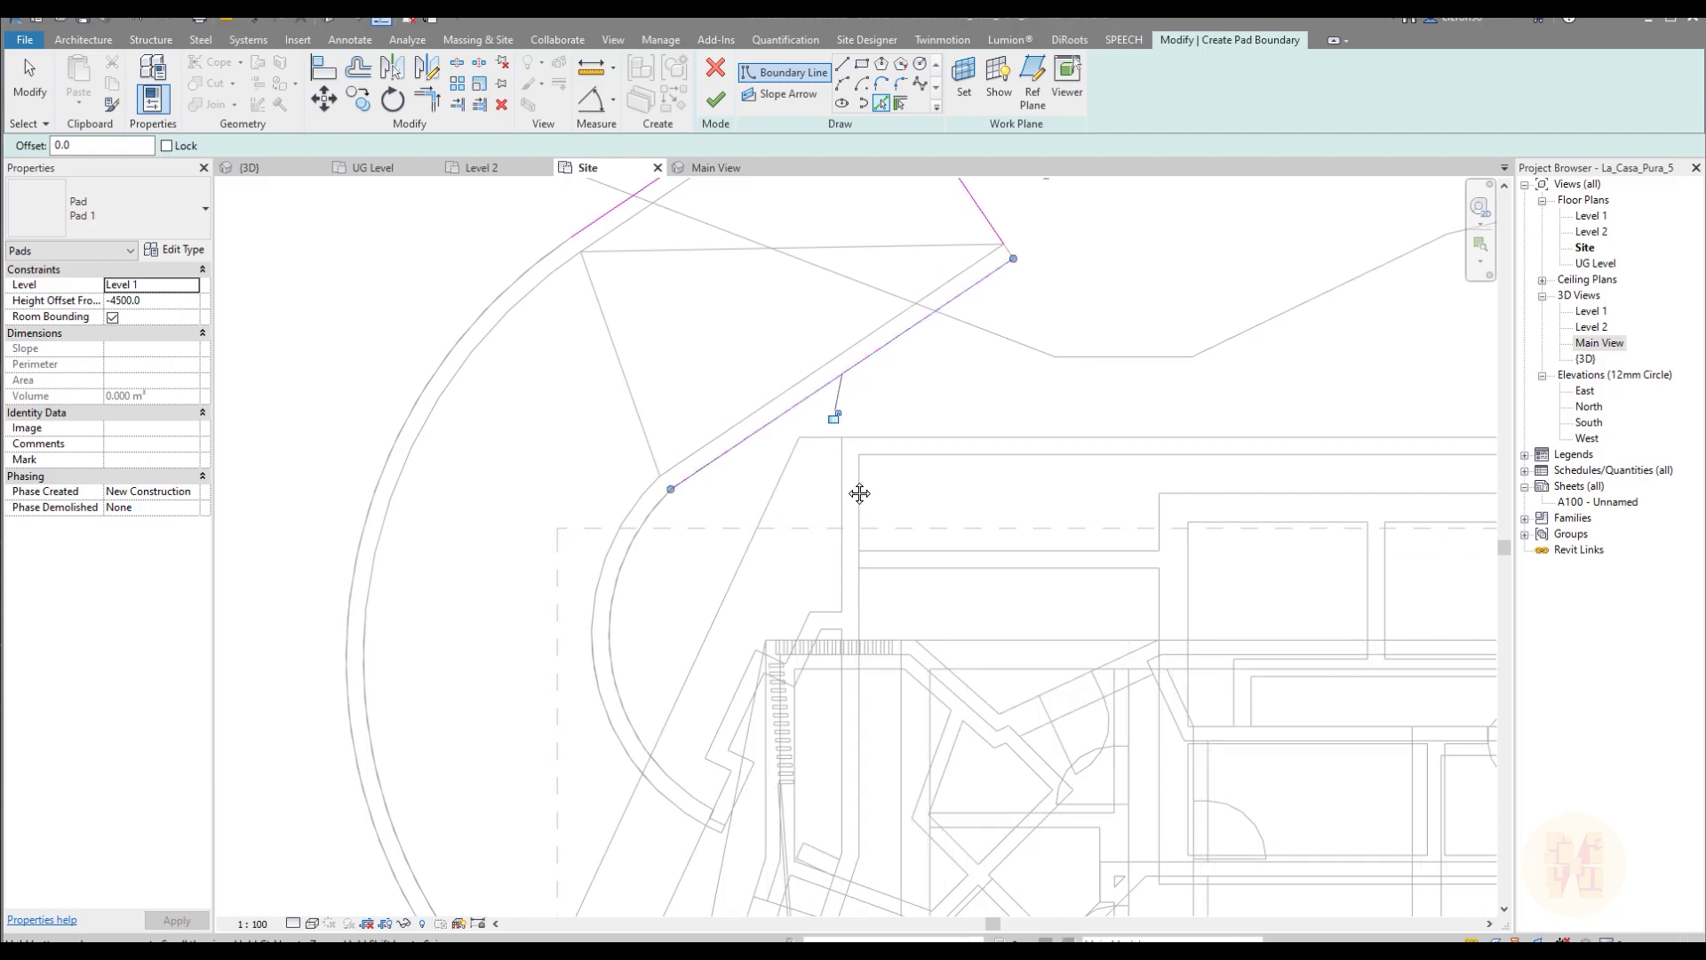
middle_click_drag(857, 498, 889, 435)
middle_click_drag(727, 489, 752, 480)
left_click(662, 560)
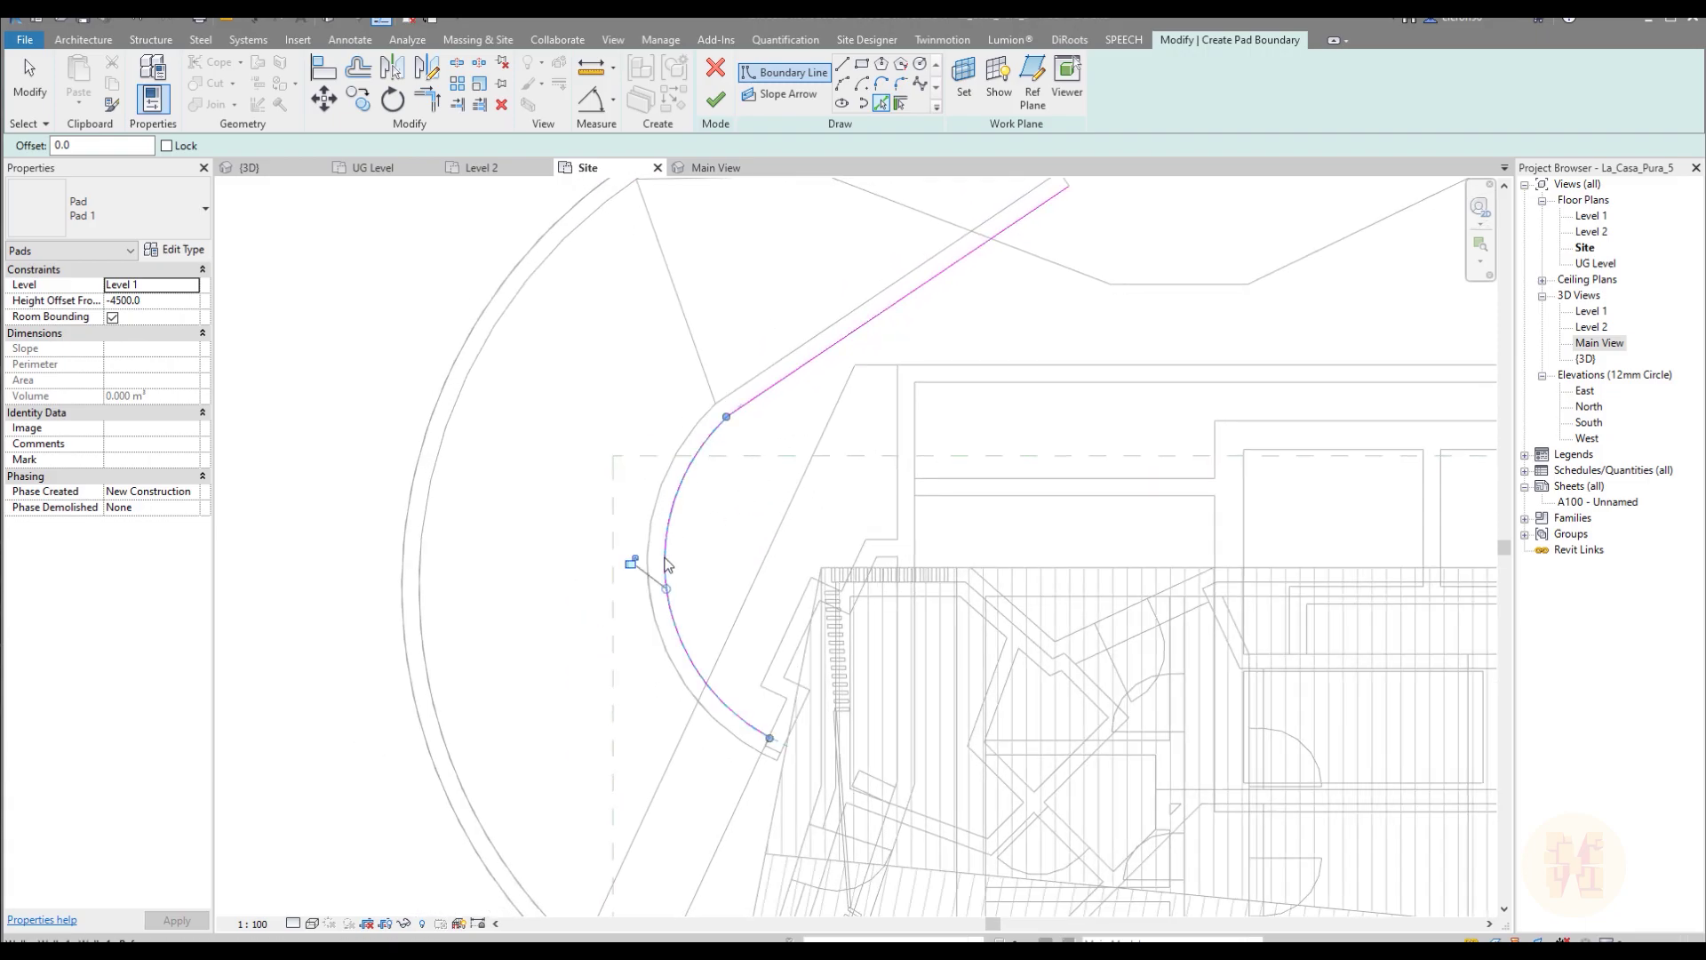
Step: Pick the slanted edge northwest of the house as pad boundary and trim it with the ramp's inner arc into a corner
left_click(710, 680)
key("Escape")
key("Escape")
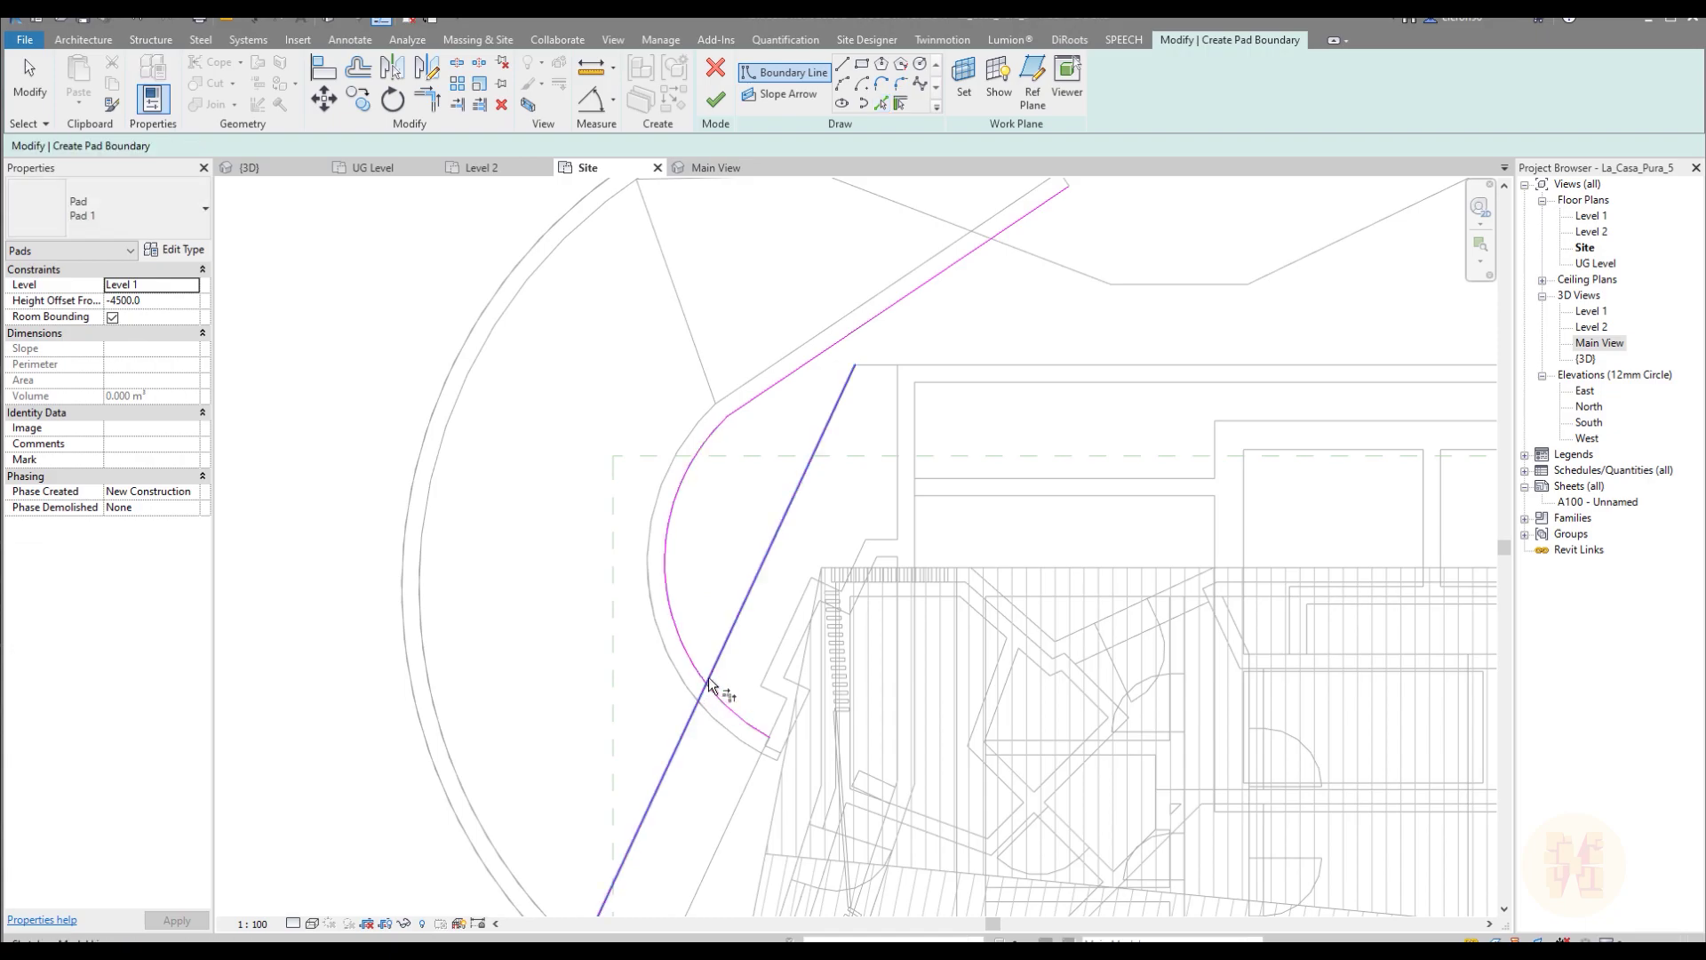
scroll(761, 580, "down", 2)
middle_click_drag(857, 530, 741, 500)
left_click(657, 508)
left_click(581, 523)
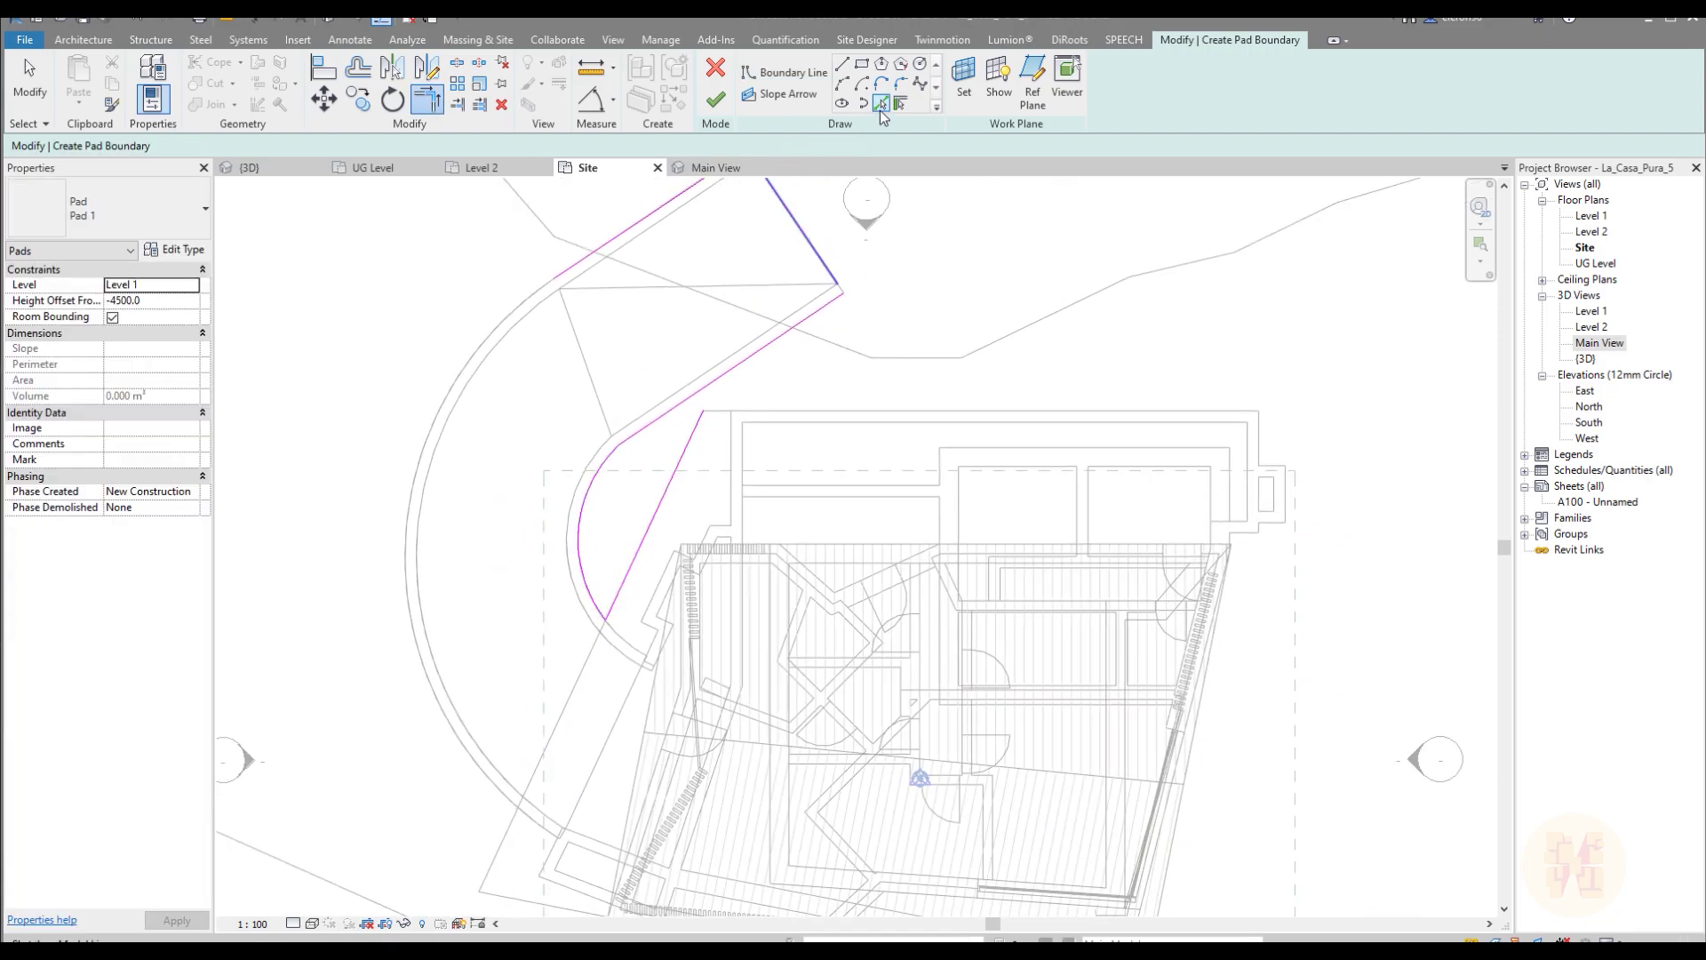
Step: Pick the house's northern wall edge and the outer edges of the small northeast projection as pad boundary lines
left_click(880, 104)
left_click(874, 410)
middle_click_drag(1225, 462, 1008, 395)
left_click(1010, 396)
scroll(1009, 396, "up", 2)
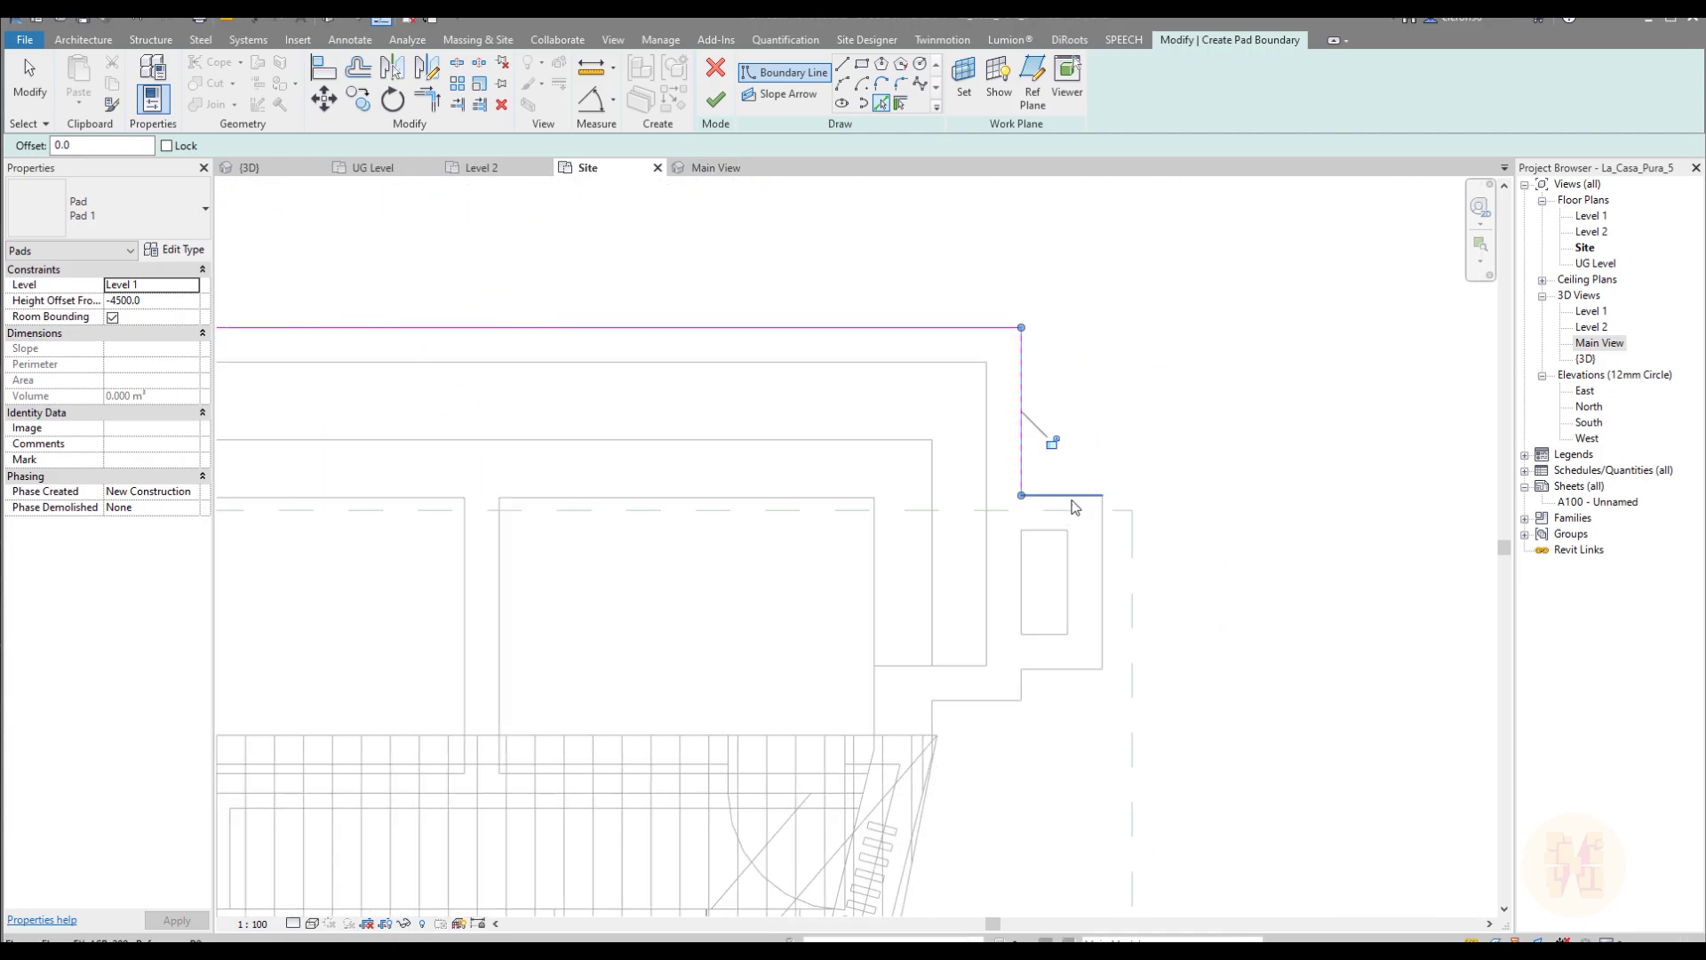
left_click(1068, 682)
scroll(1030, 702, "up", 2)
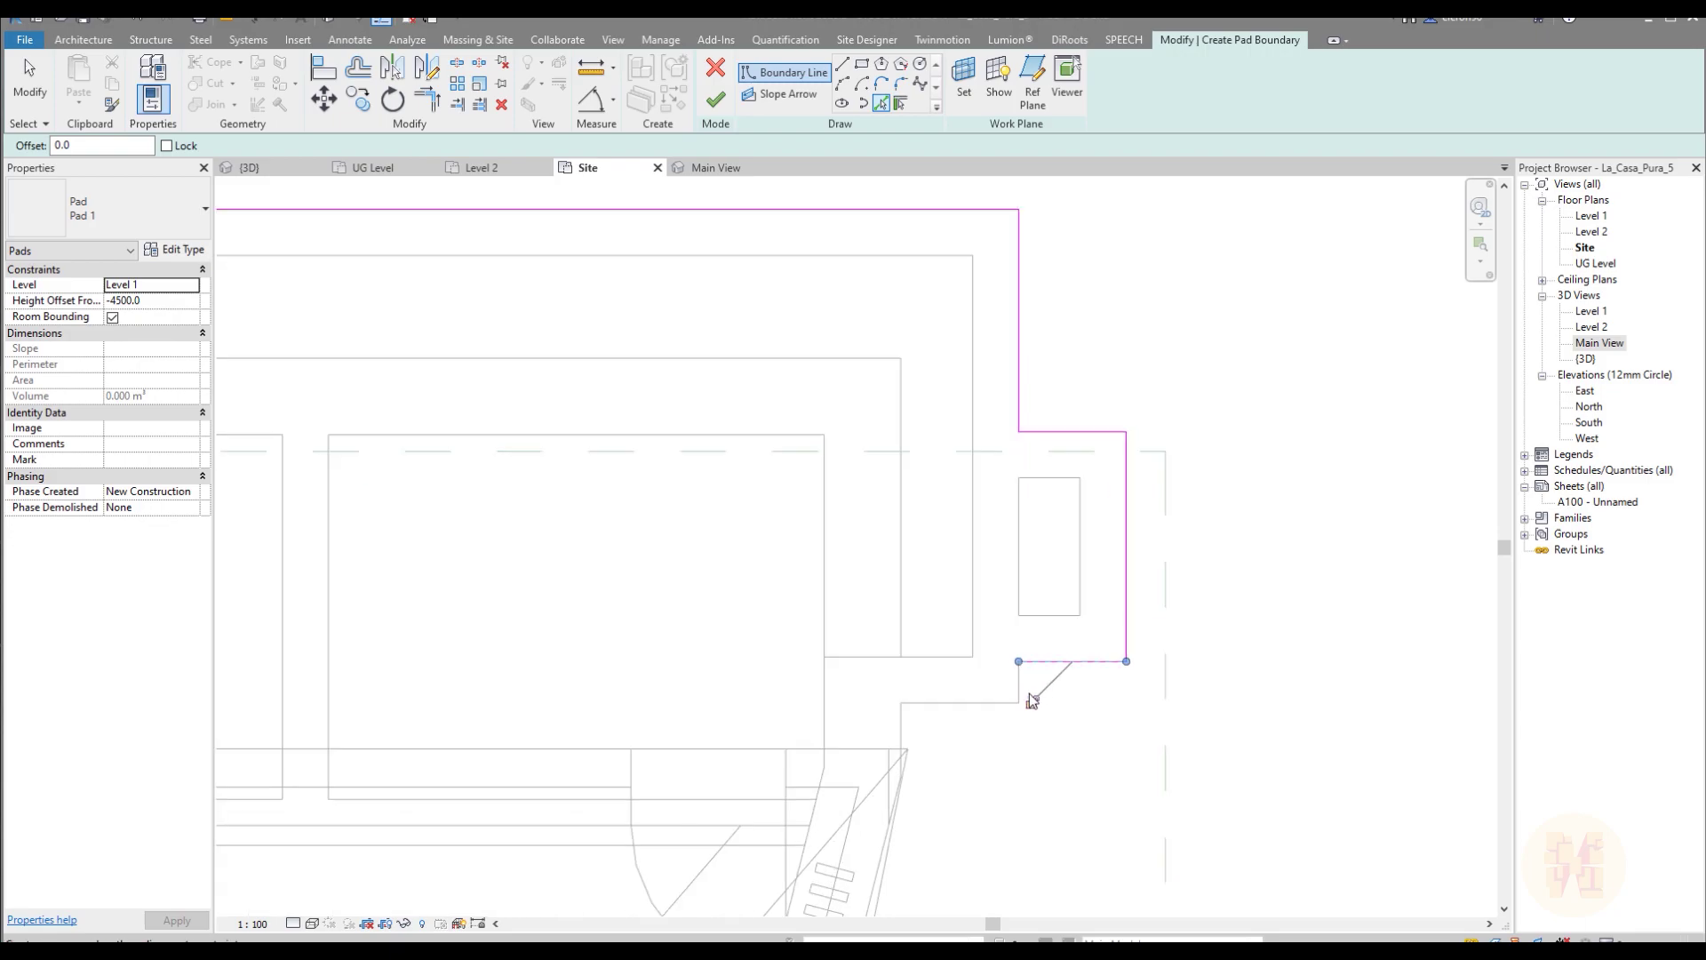
Step: Add the remaining stepped northeast edges and the slanted eastern edge to the pad boundary and trim them into a corner
scroll(866, 735, "down", 2)
middle_click_drag(902, 674, 1013, 369)
scroll(830, 628, "up", 2)
left_click(815, 634)
scroll(963, 590, "down", 2)
scroll(915, 486, "up", 2)
key("t")
key("r")
left_click(870, 529)
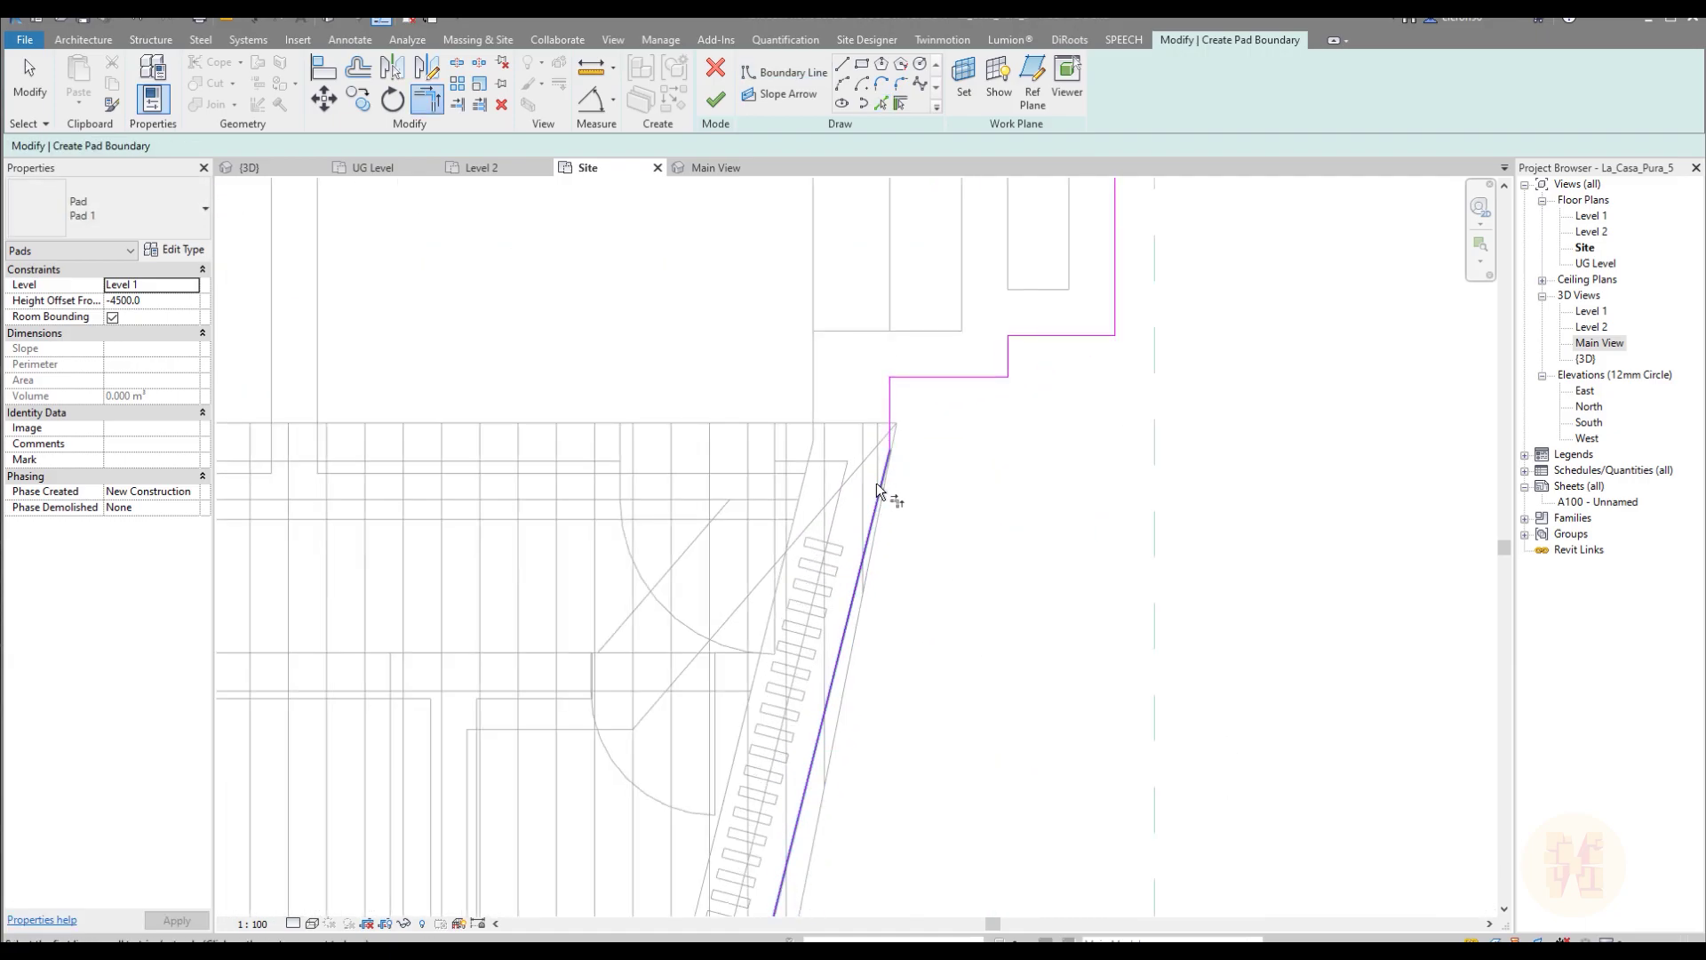
Step: Pick the slanted southern edge below the house as pad boundary and trim it with the slanted eastern edge into a corner
scroll(897, 494, "down", 3)
scroll(685, 487, "up", 3)
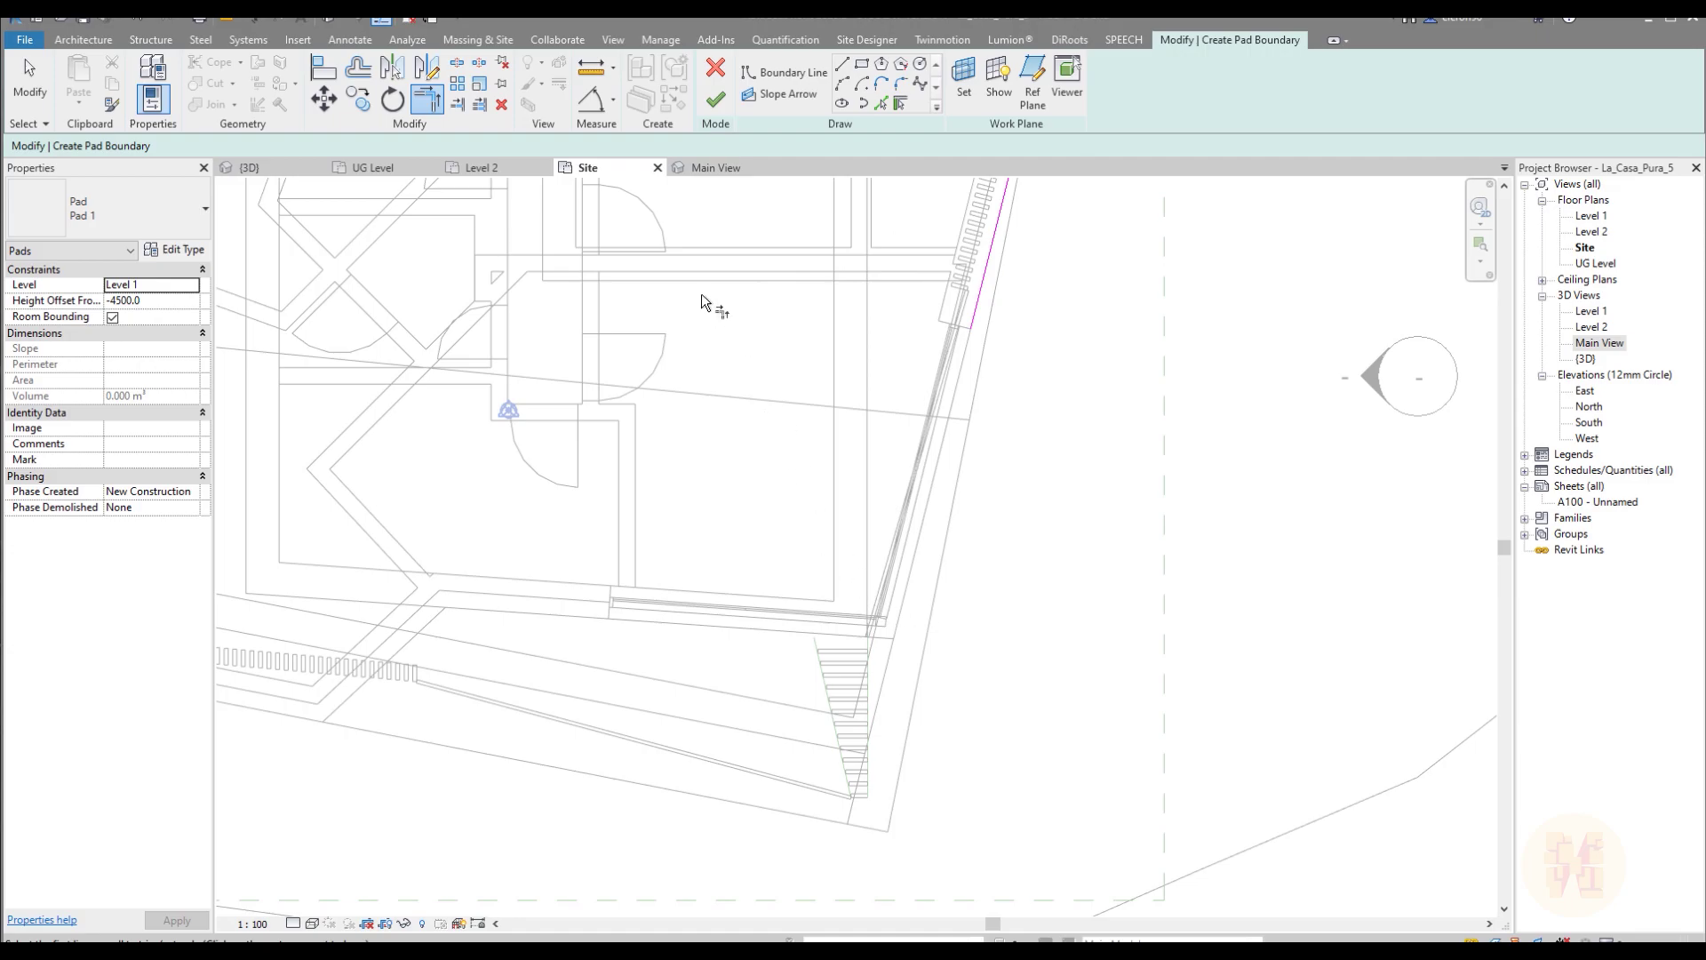
middle_click_drag(770, 546, 886, 531)
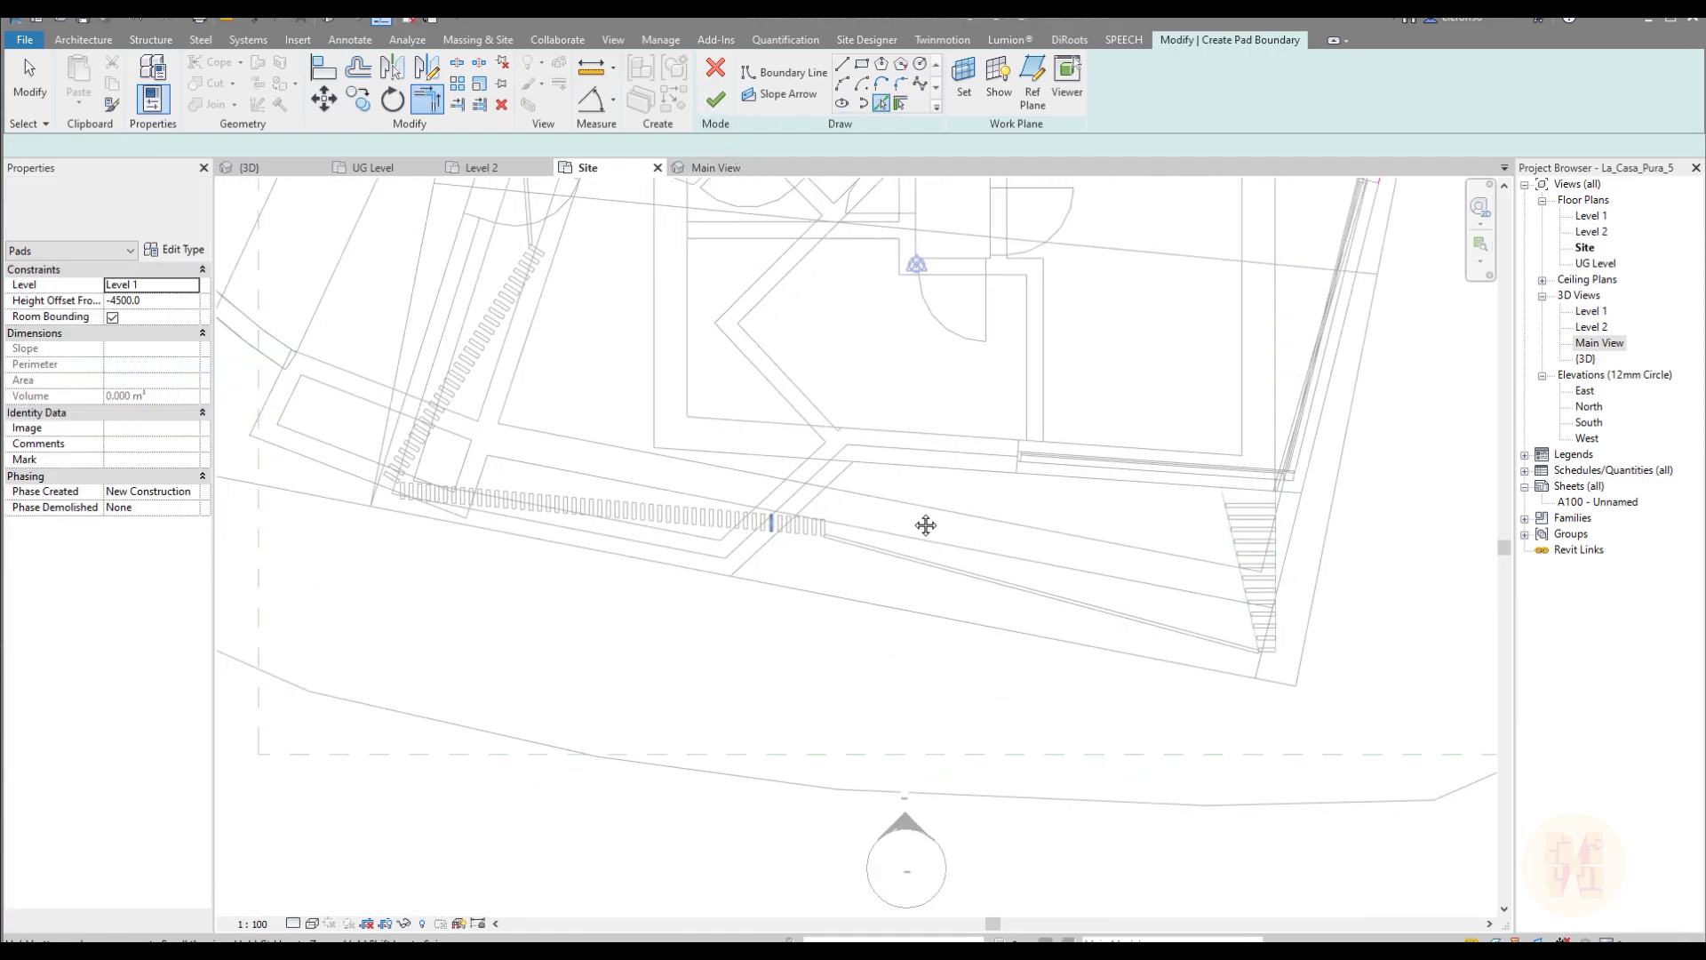
scroll(886, 531, "down", 2)
key("Escape")
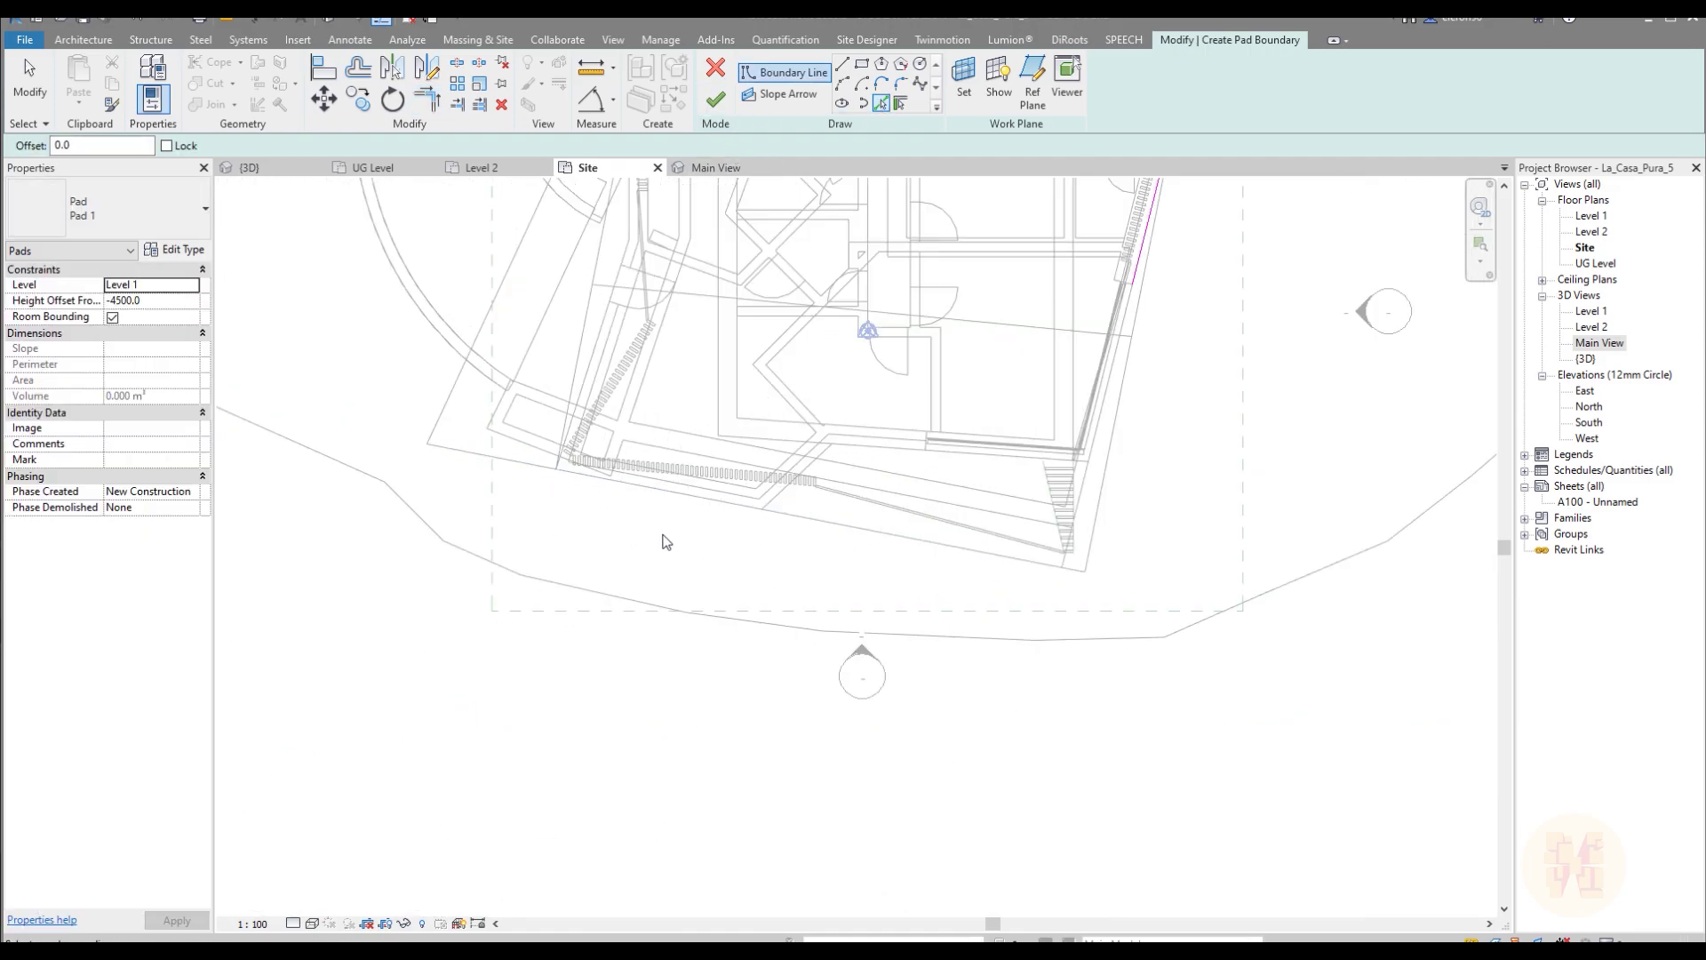
middle_click_drag(659, 539, 711, 719)
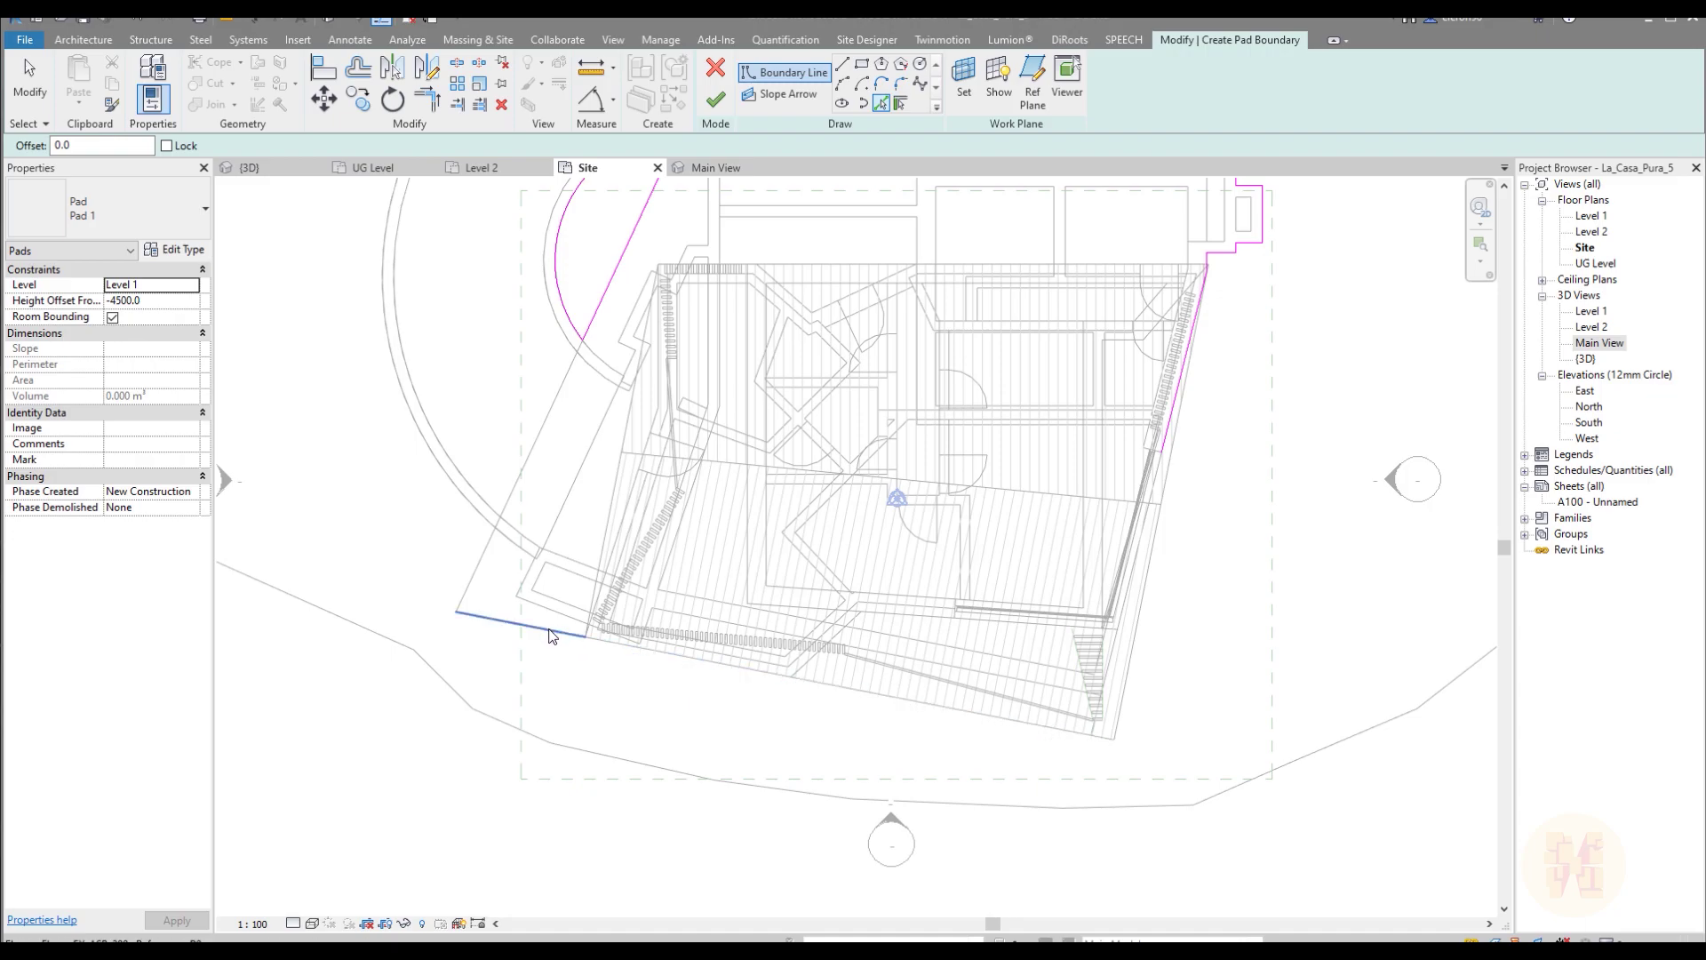
key("t")
key("r")
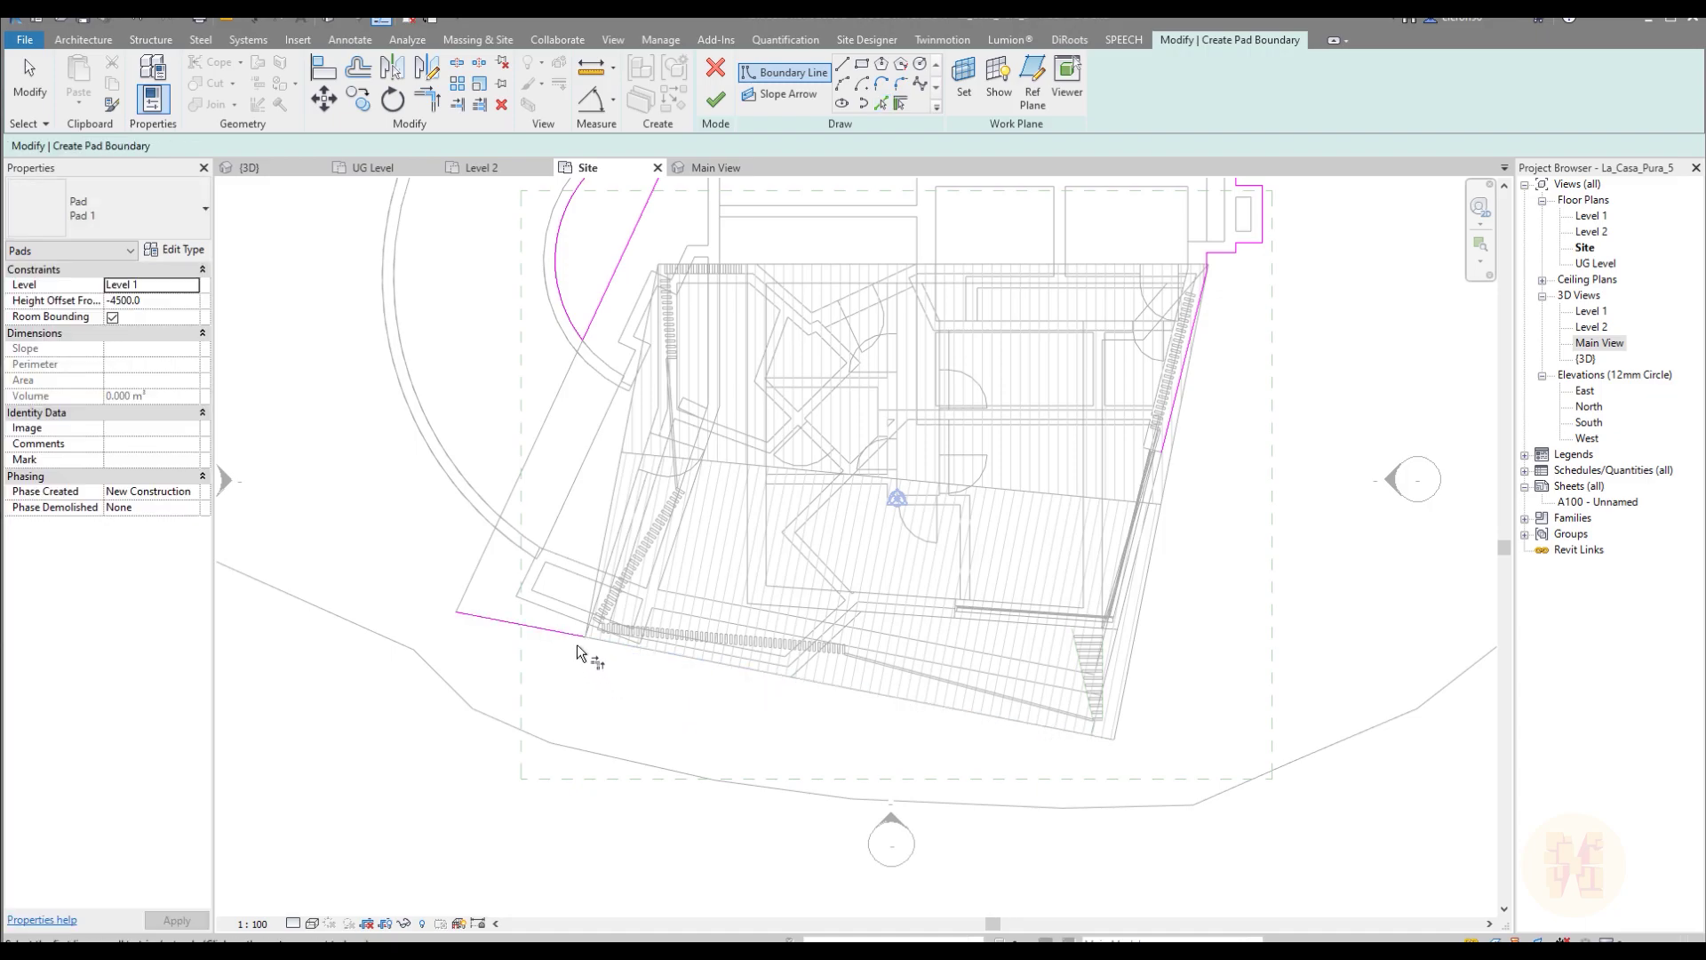
middle_click_drag(884, 602, 1098, 707)
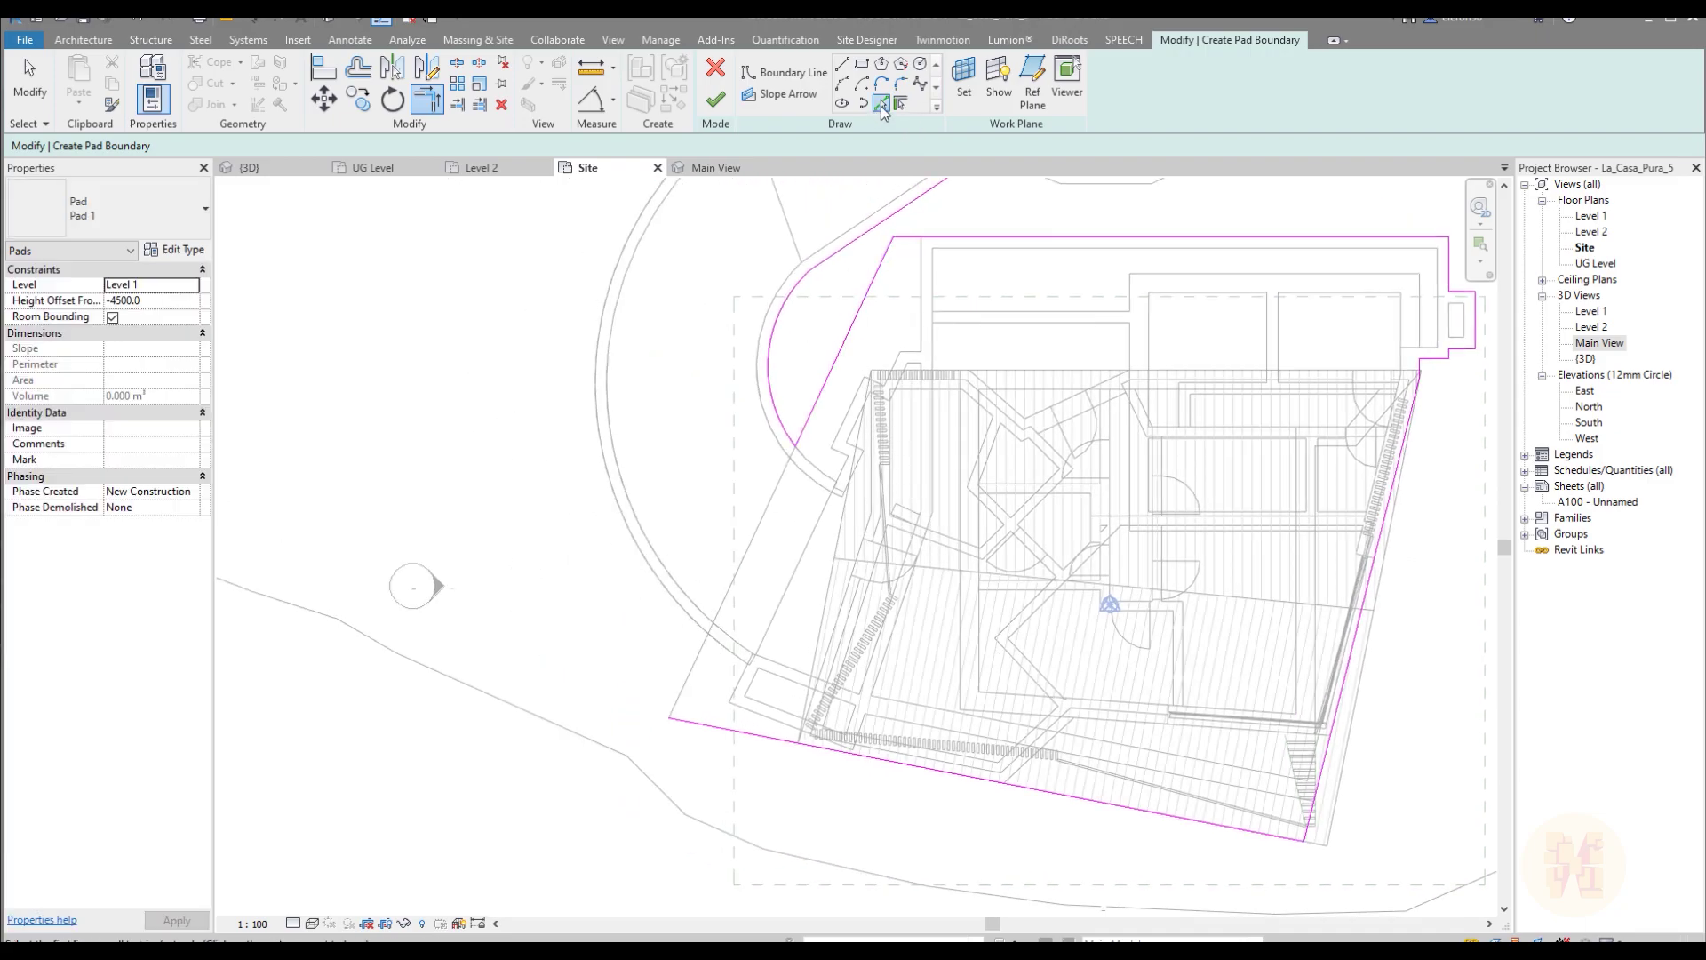
Step: Pick the ramp's large outer arc as pad boundary and trim it with the ramp's outer straight edge
left_click(881, 105)
left_click(624, 524)
middle_click_drag(690, 243, 639, 521)
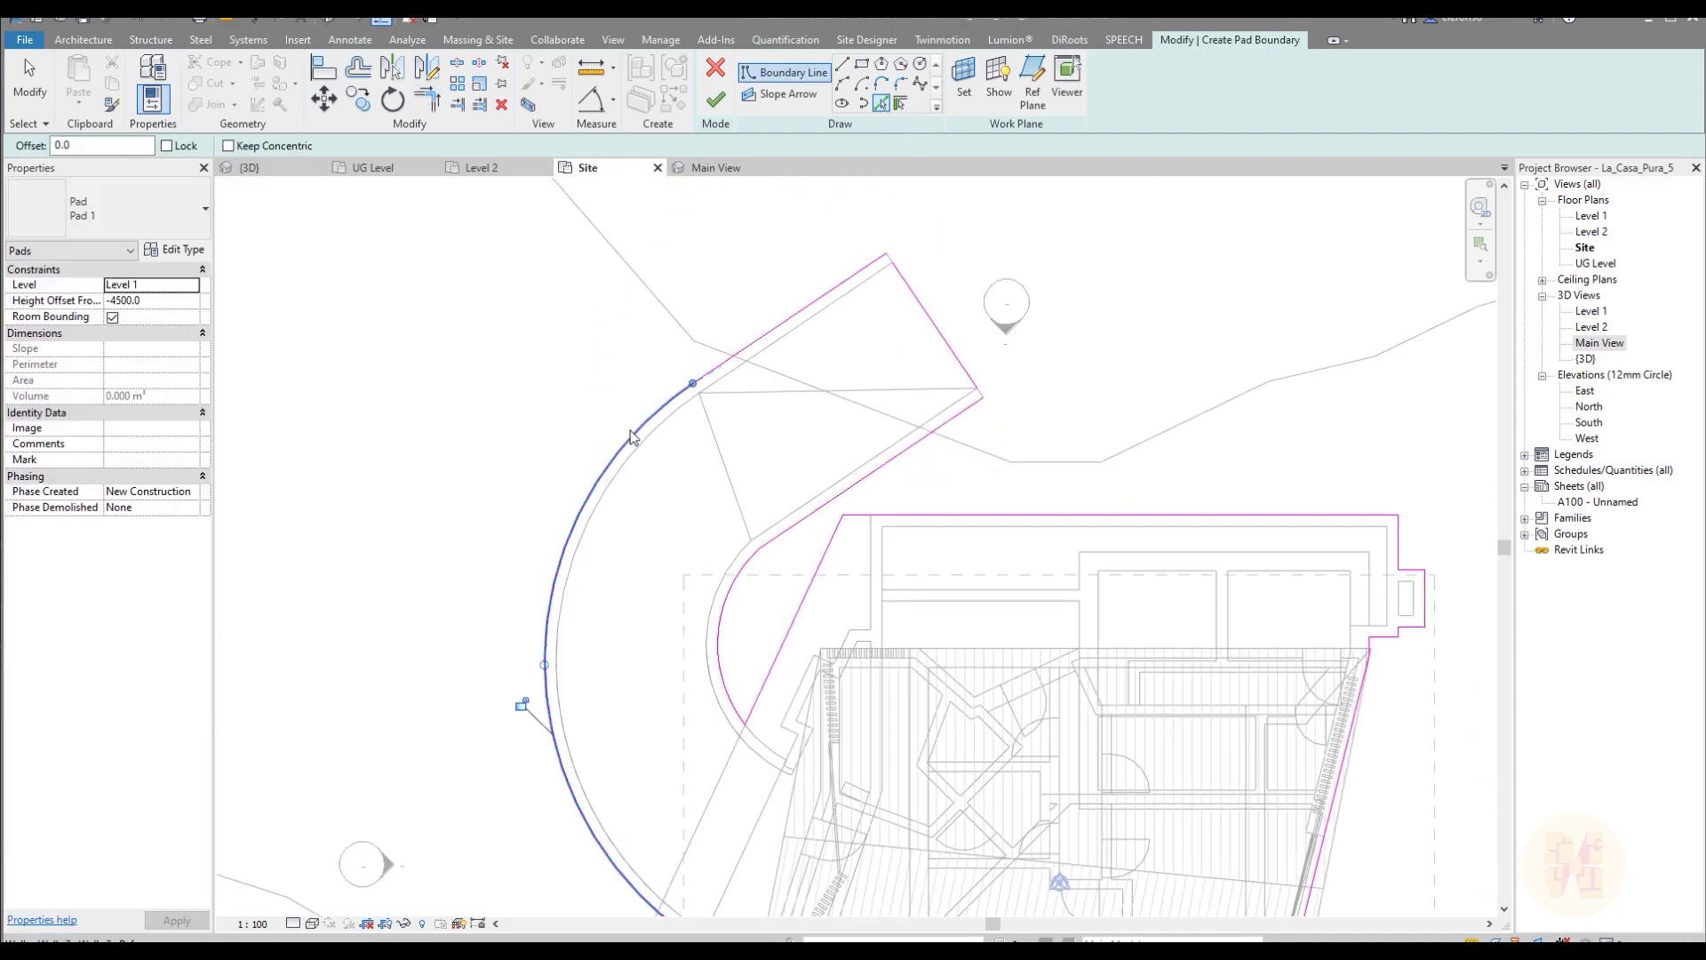
key("t")
key("r")
middle_click_drag(651, 869, 684, 544)
left_click(646, 505)
Step: Pick the slanted edge at the southwest corner as pad boundary and trim it with the ramp's outer arc into a corner
left_click(879, 105)
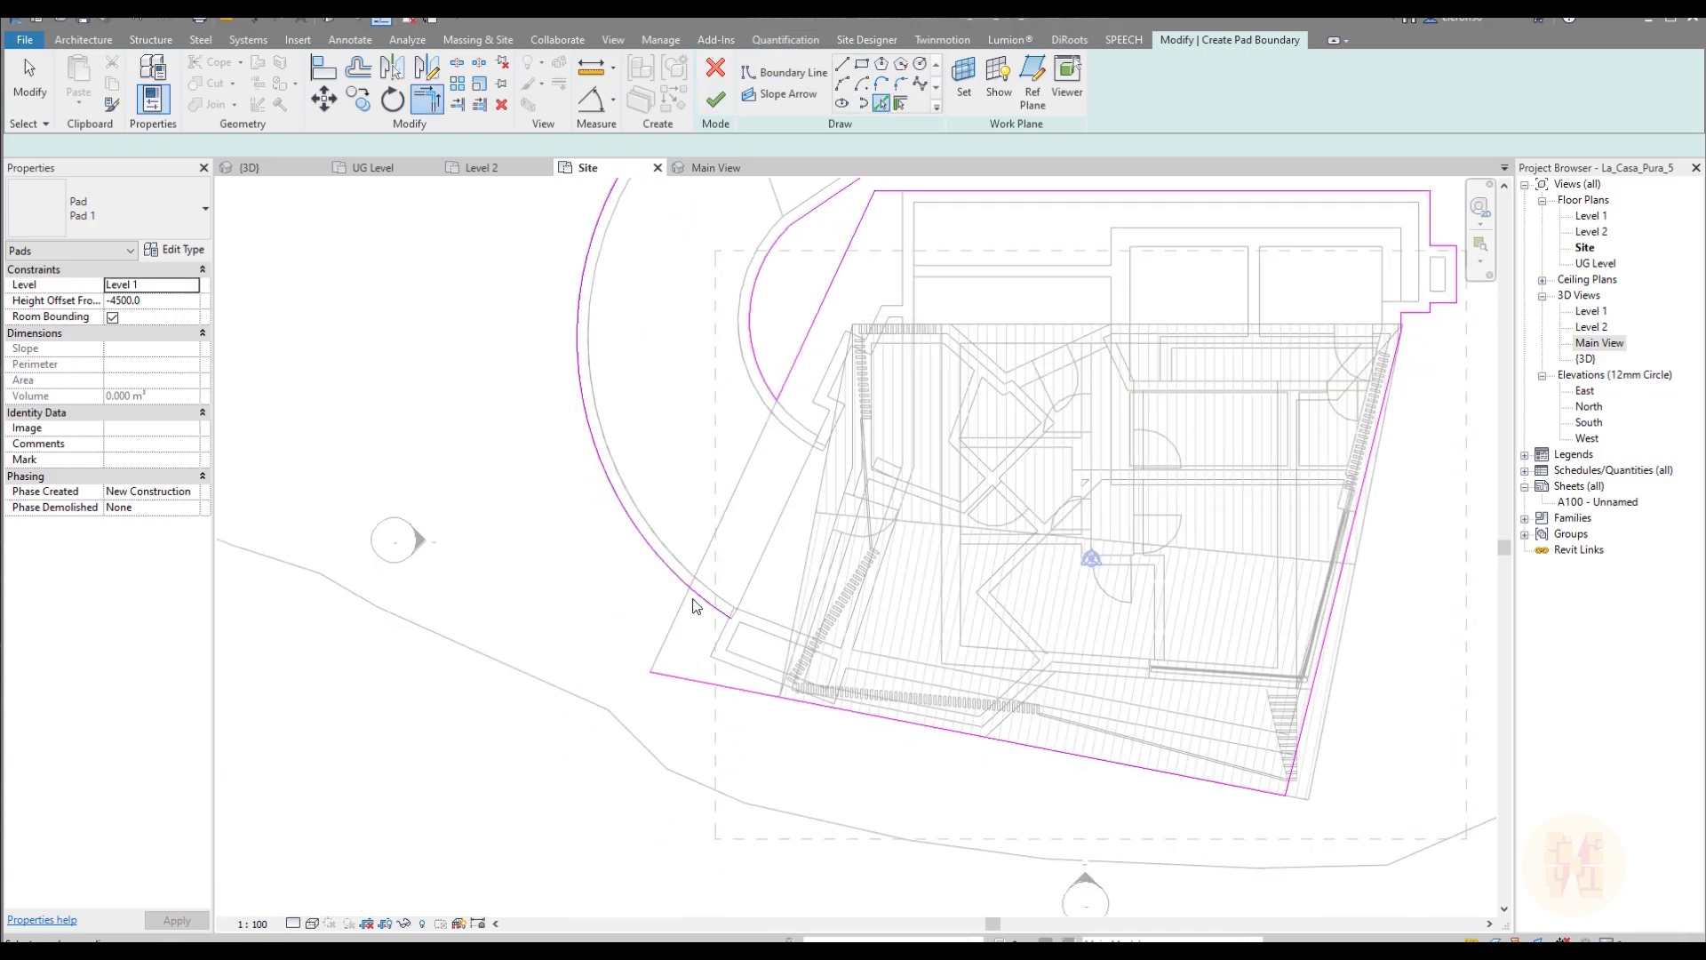
left_click(684, 603)
key("t")
key("r")
left_click(681, 581)
left_click(678, 611)
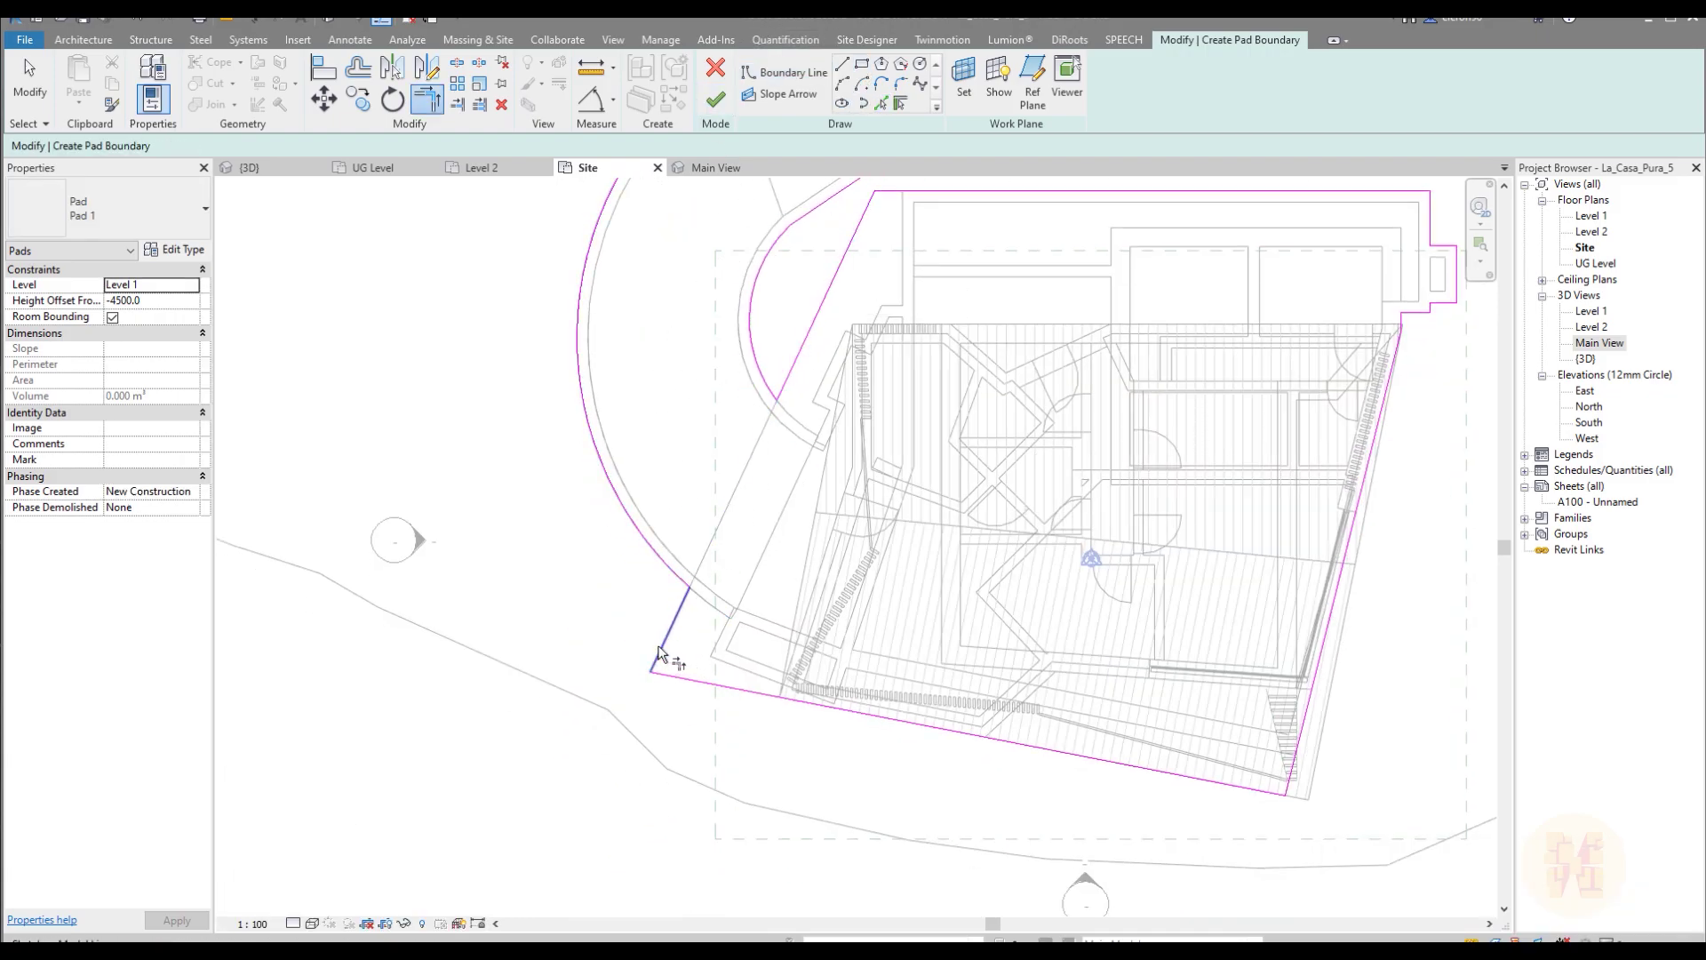
key("Escape")
scroll(769, 573, "down", 4)
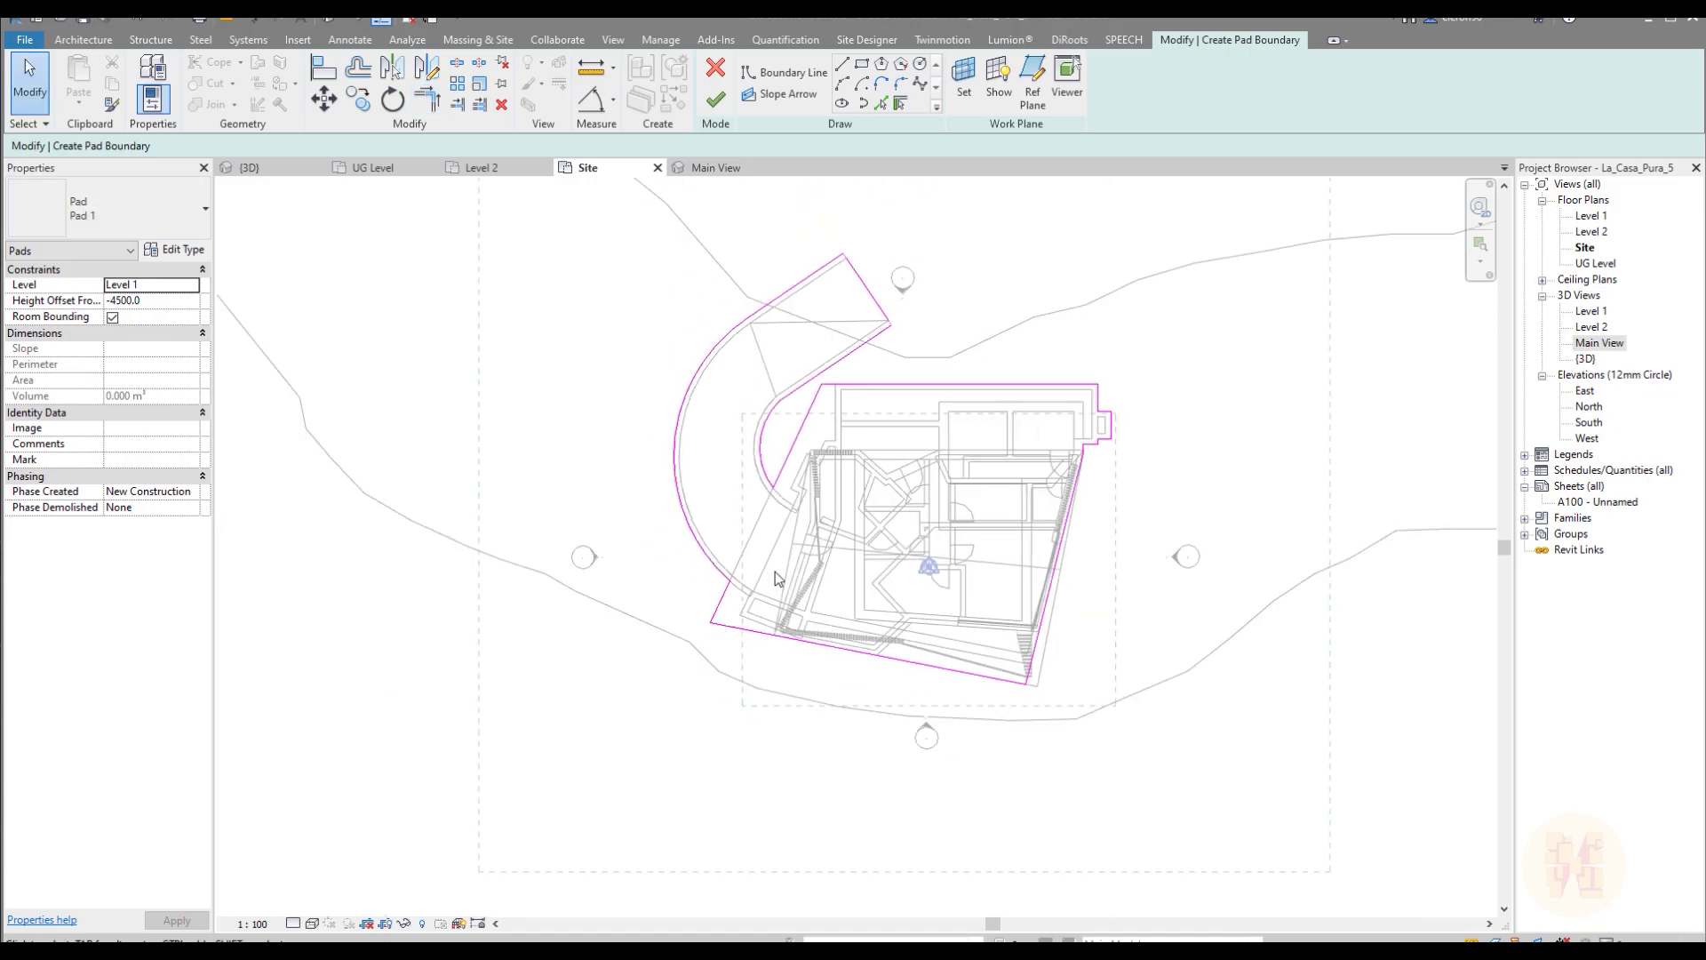
Step: Trim the ramp's end edge with its inner and outer straight edges into closed corners of the pad boundary
scroll(754, 348, "up", 4)
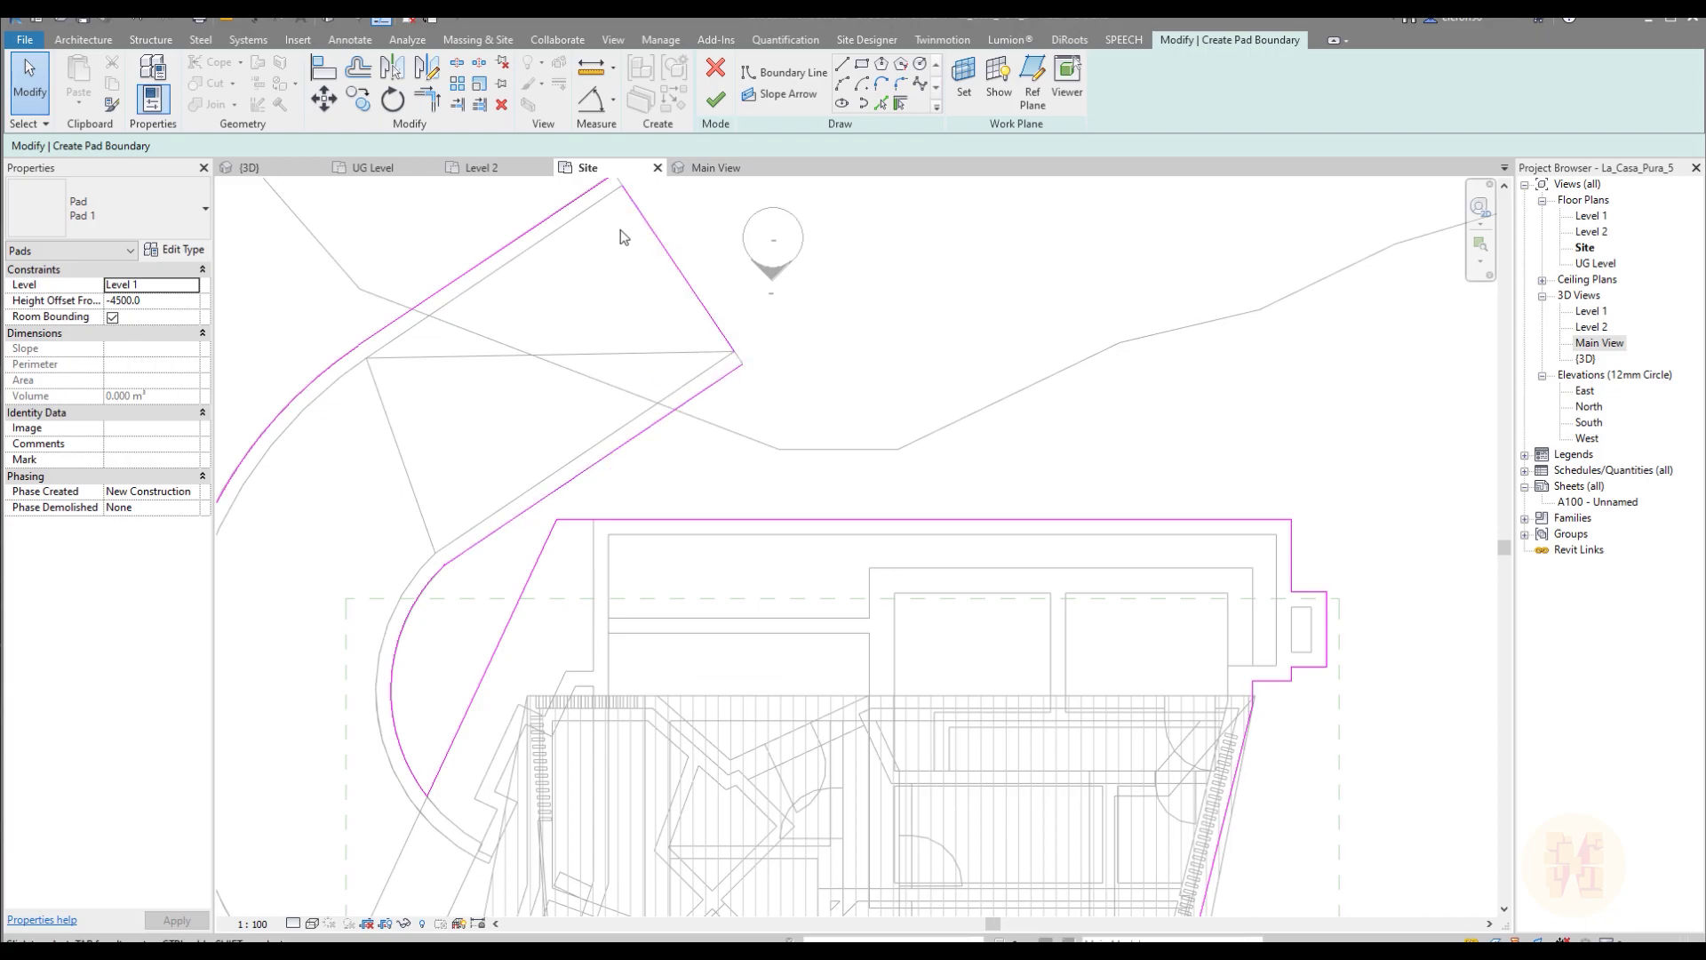
key("t")
key("r")
left_click(694, 411)
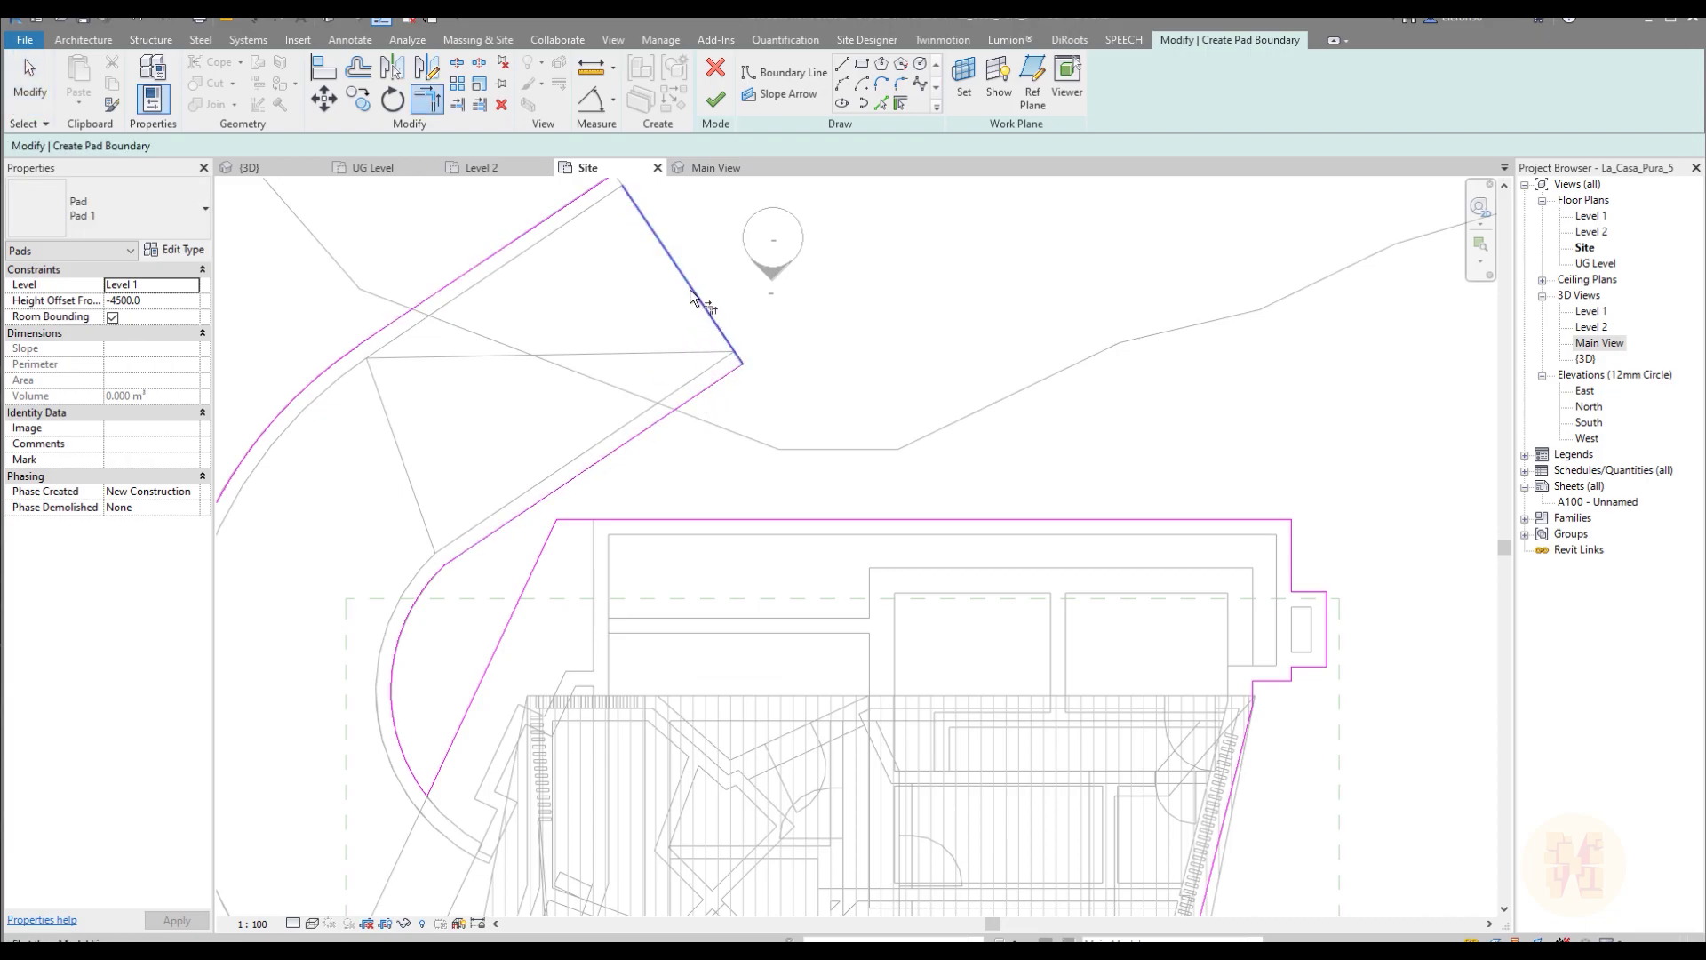
left_click(584, 200)
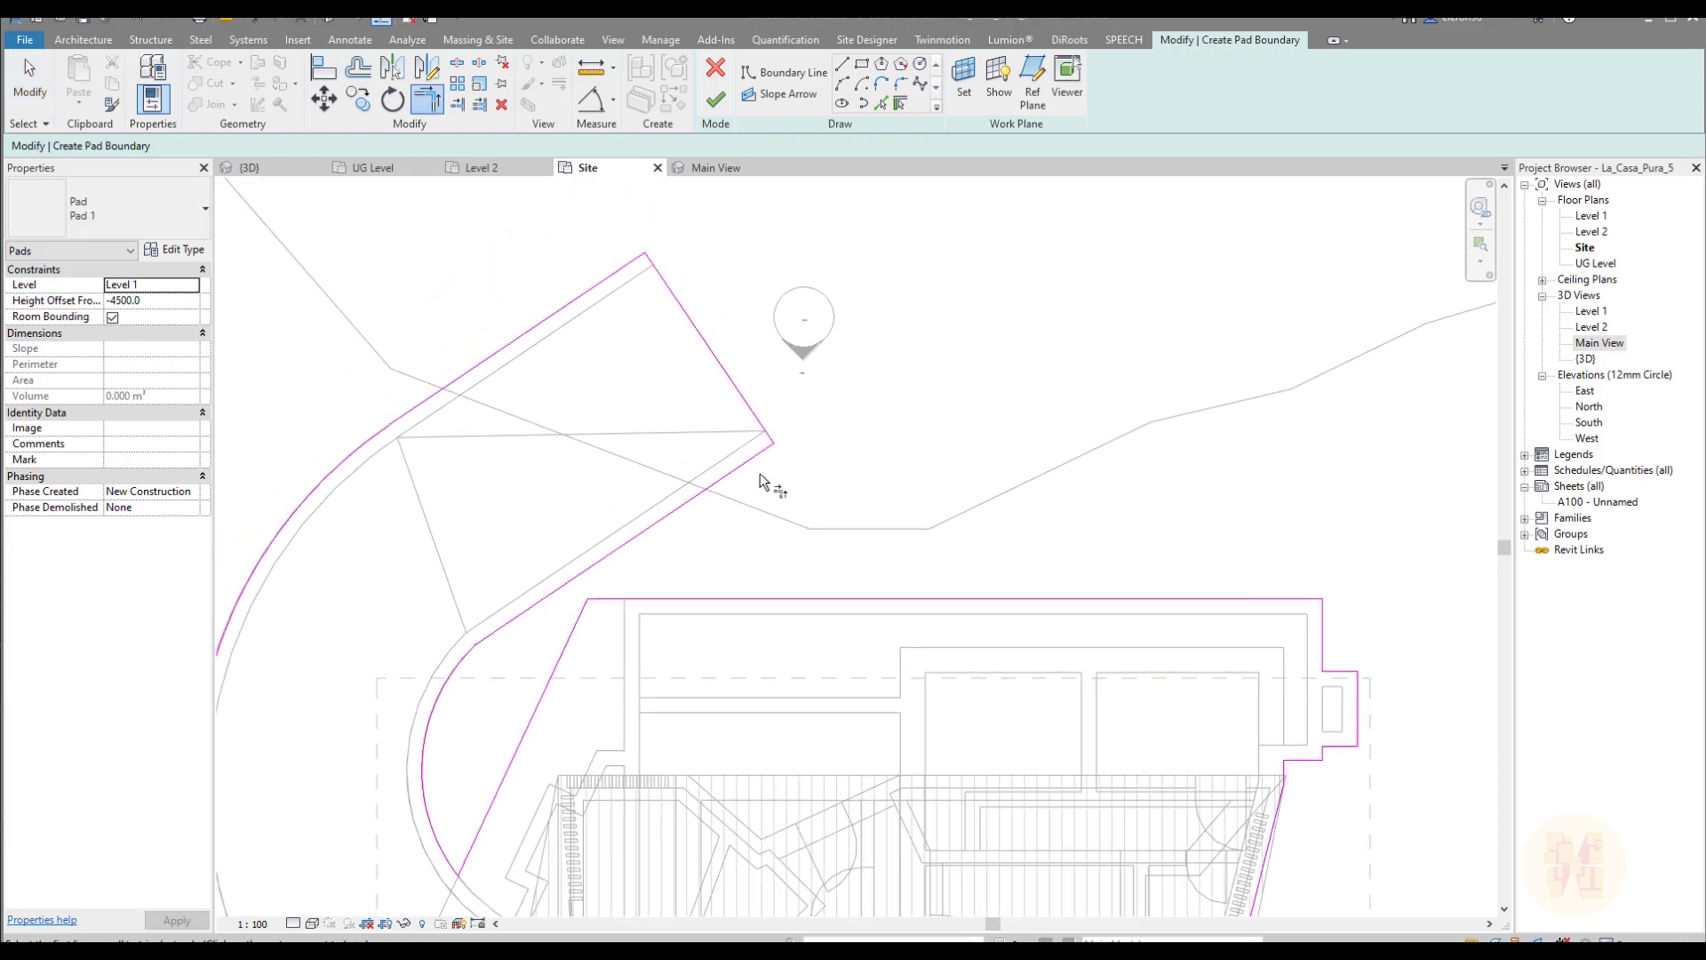
key("Escape")
scroll(888, 302, "down", 3)
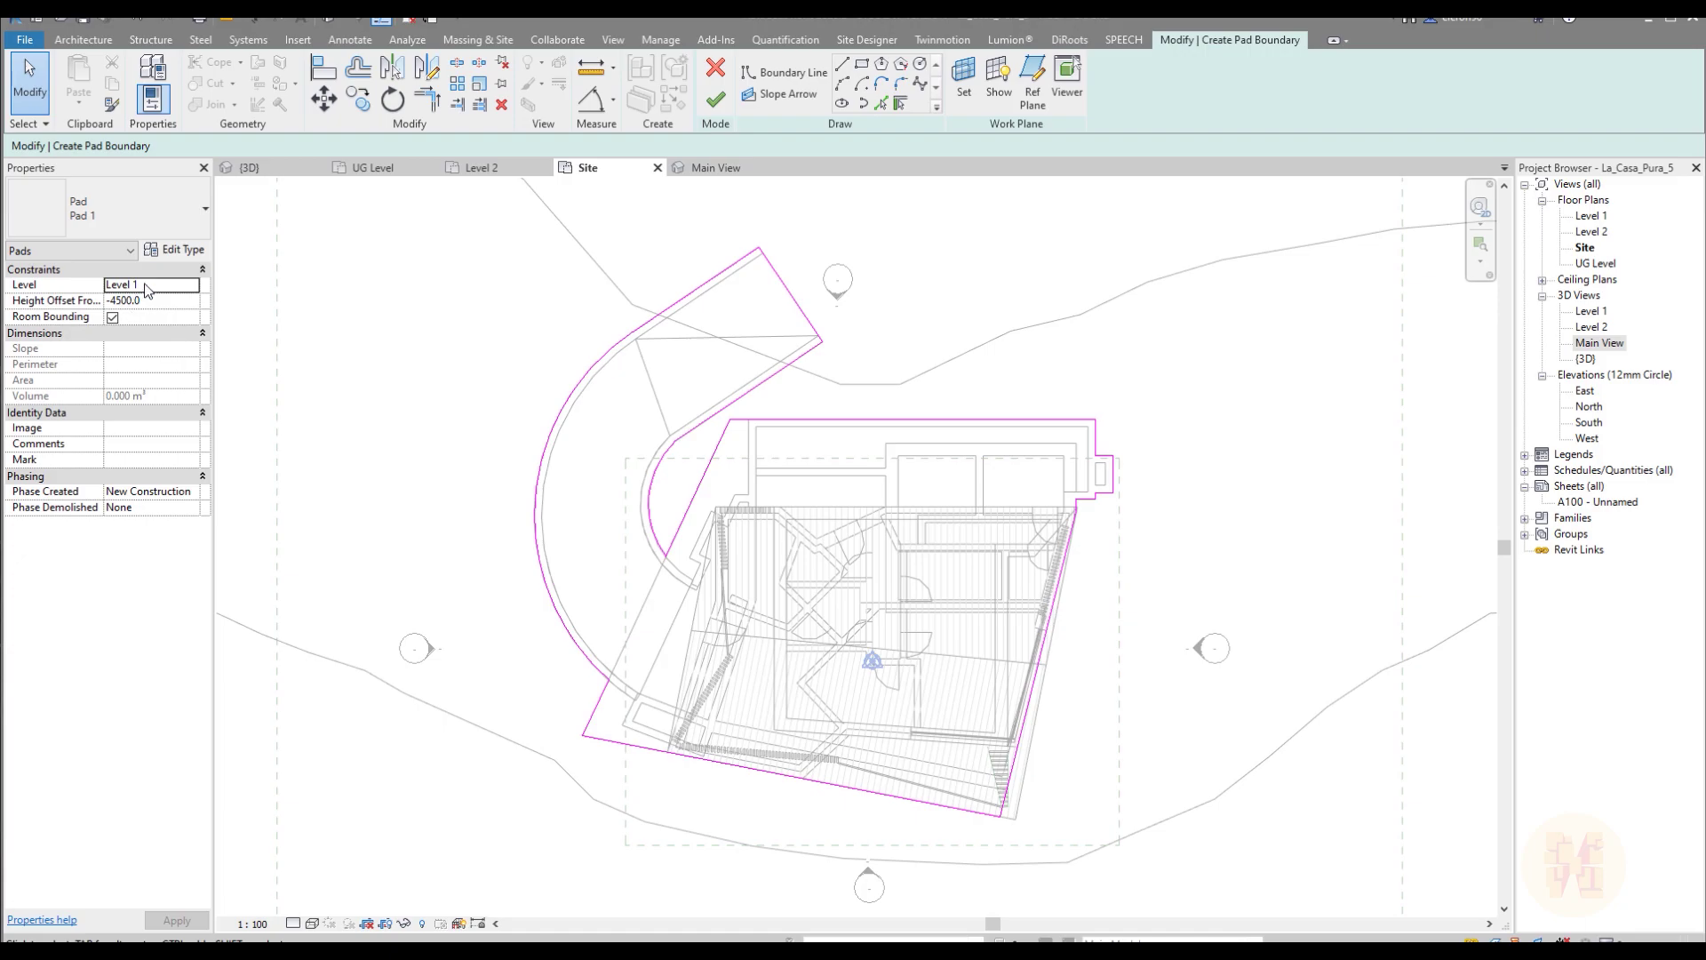
Step: Set the pad's level to UG Level with a height offset of -500 and finish the pad boundary
left_click(191, 284)
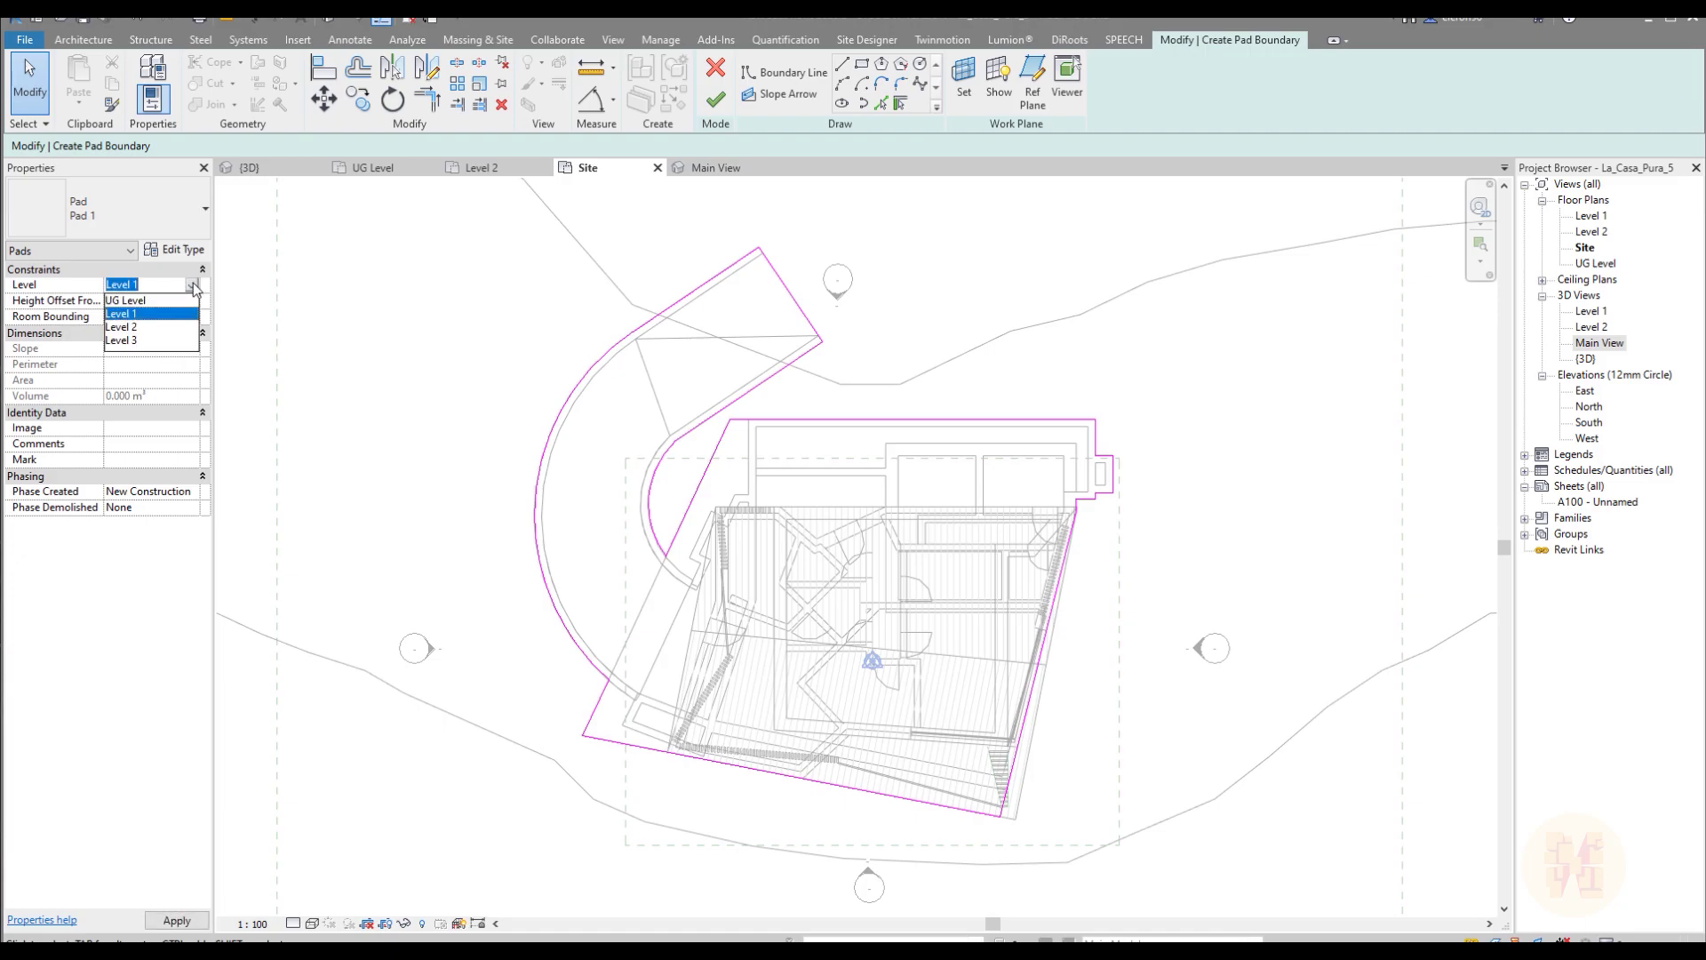
left_click(147, 300)
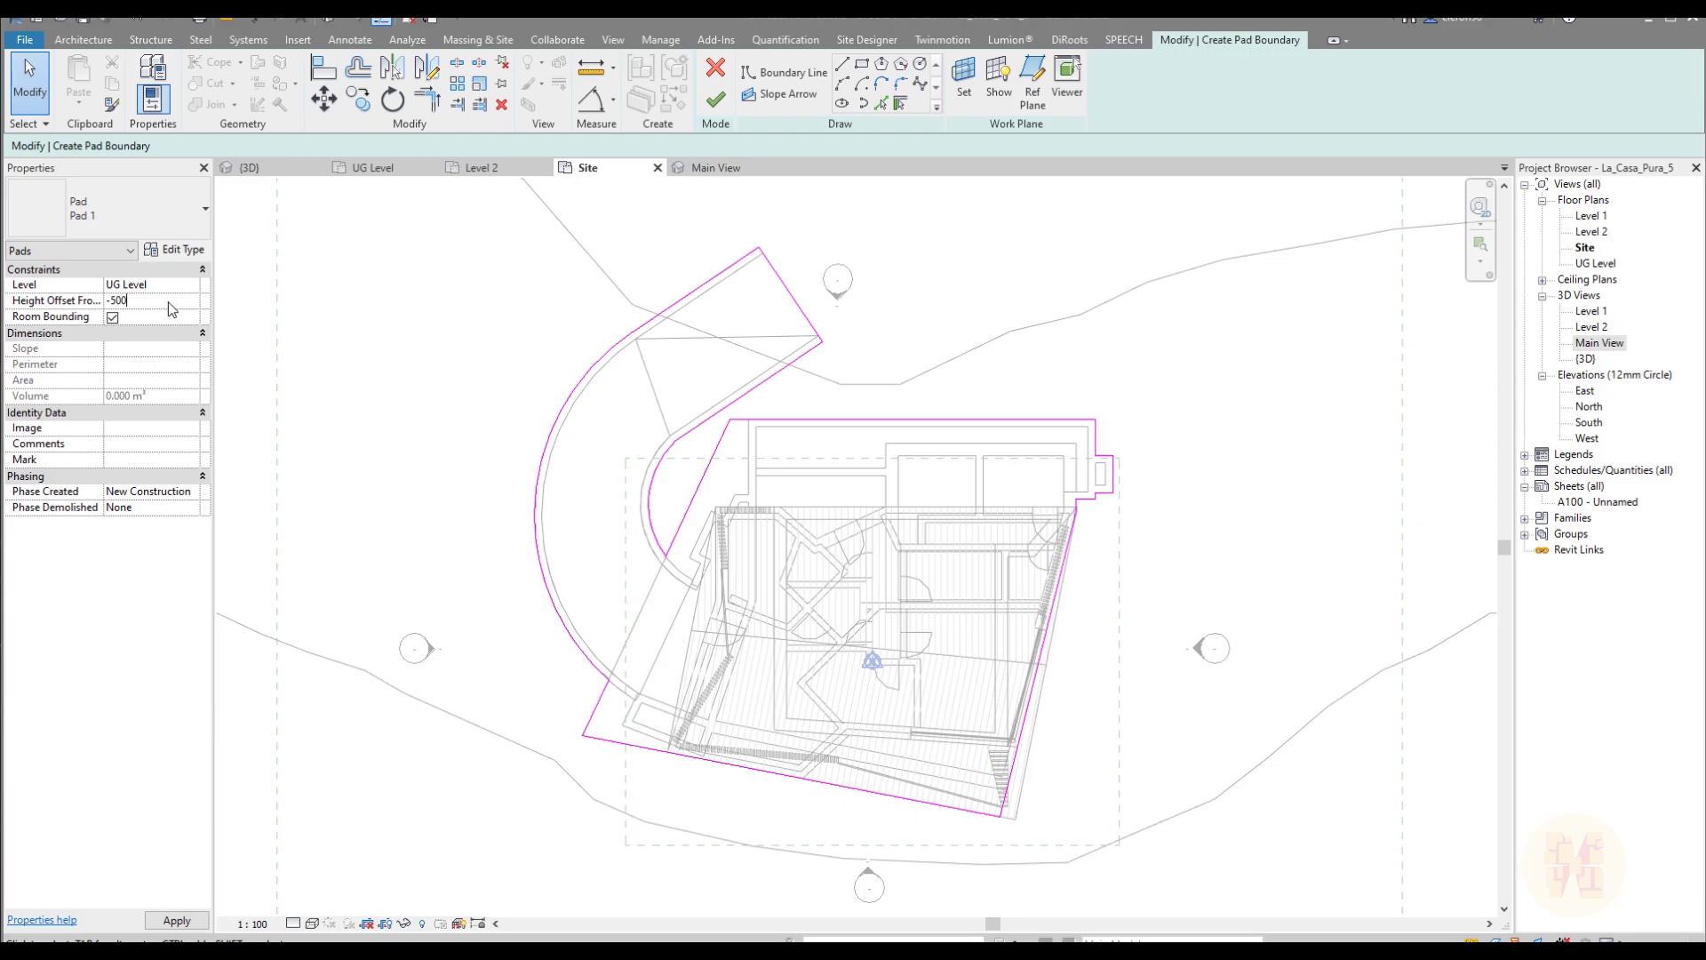
left_click(715, 100)
left_click(398, 697)
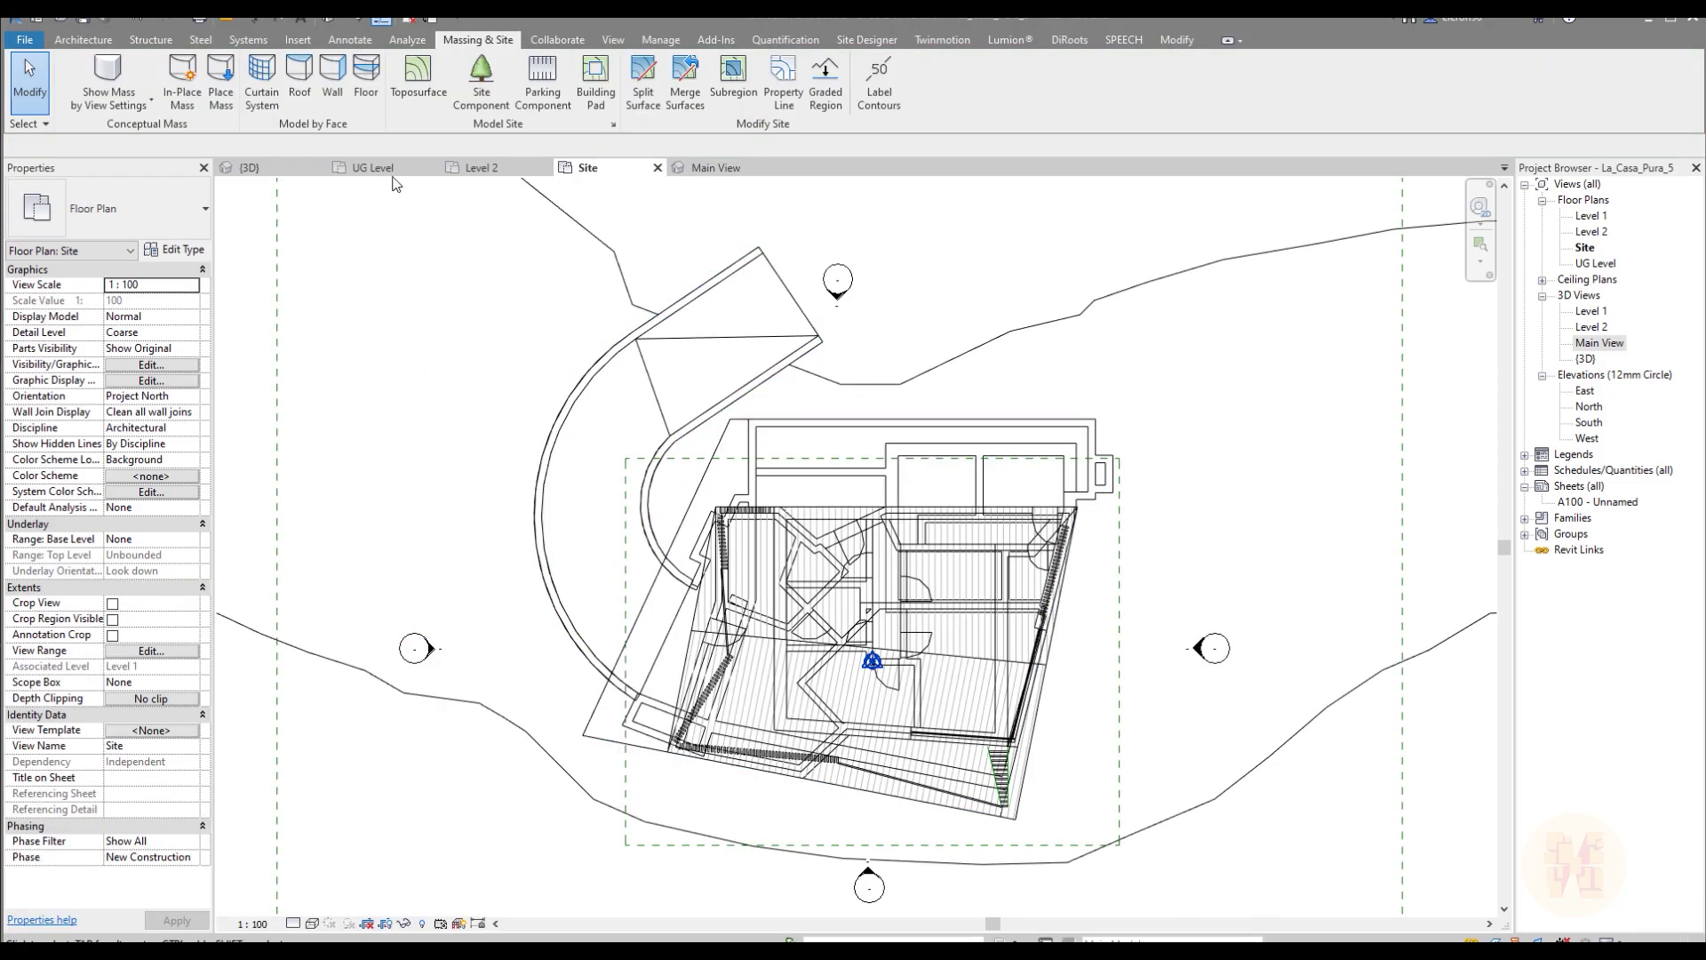
Step: Examine the pad's excavation around the house and ramp in the 3D view and Main View, selecting the topography beside the ramp's inner arc
left_click(258, 167)
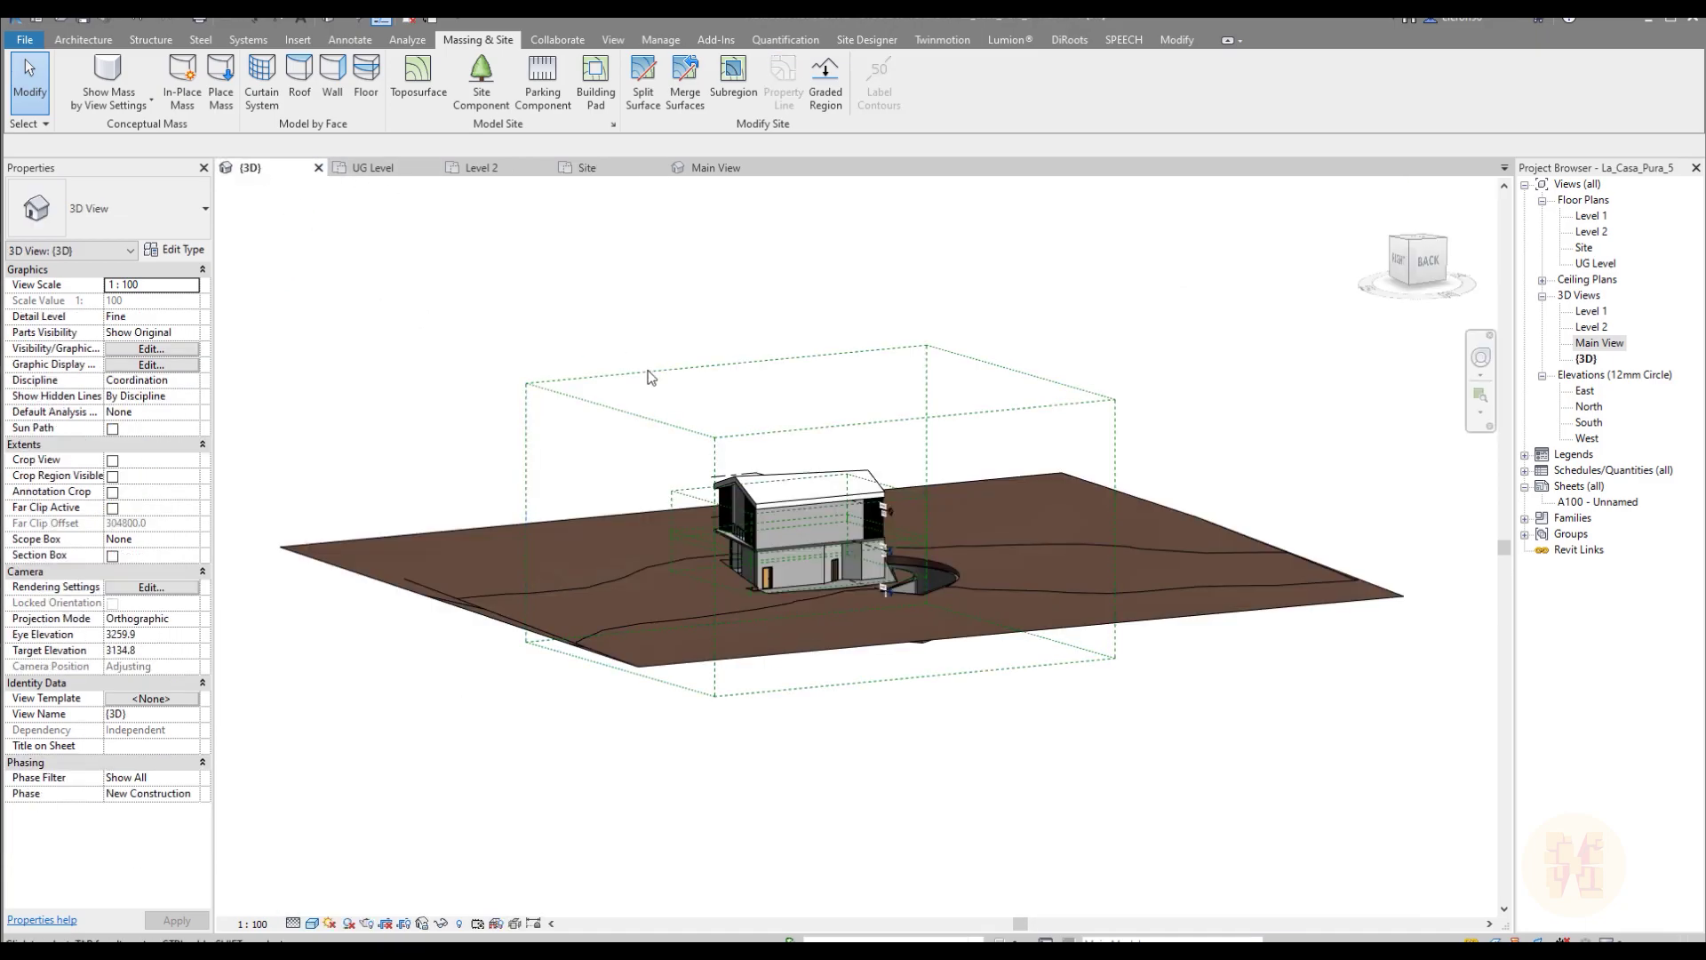
middle_click_drag(808, 792, 770, 229, "shift")
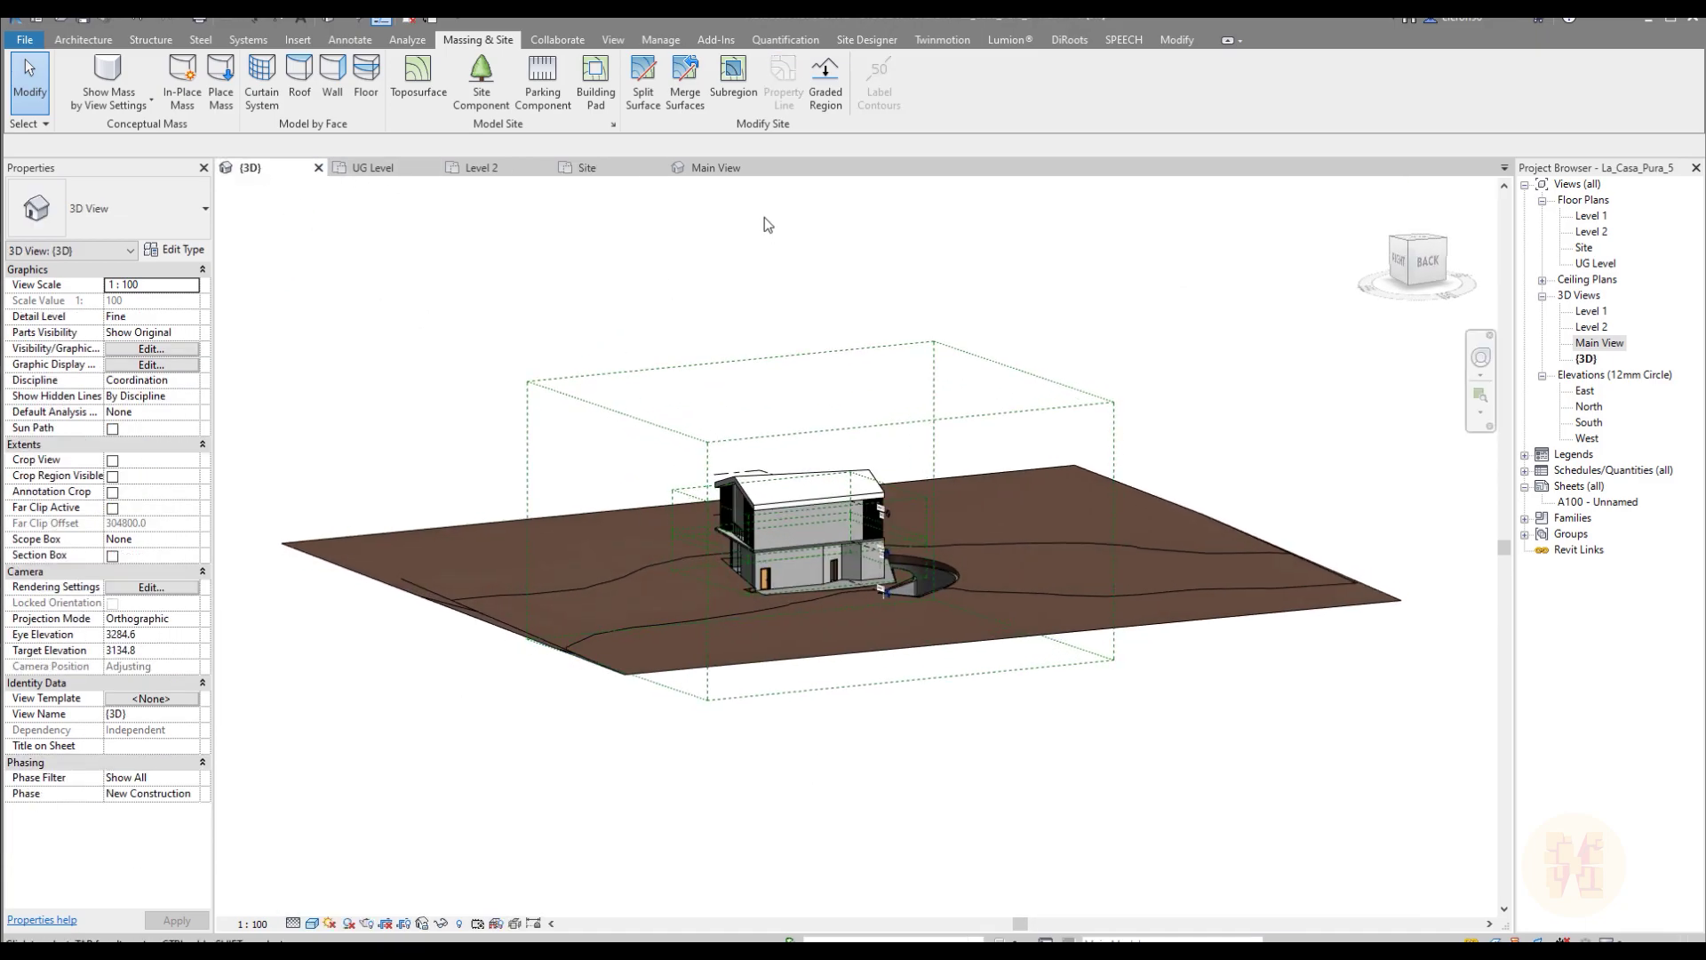
left_click(715, 167)
middle_click_drag(759, 652, 728, 609, "shift")
middle_click_drag(917, 611, 424, 615, "shift")
scroll(475, 564, "up", 3)
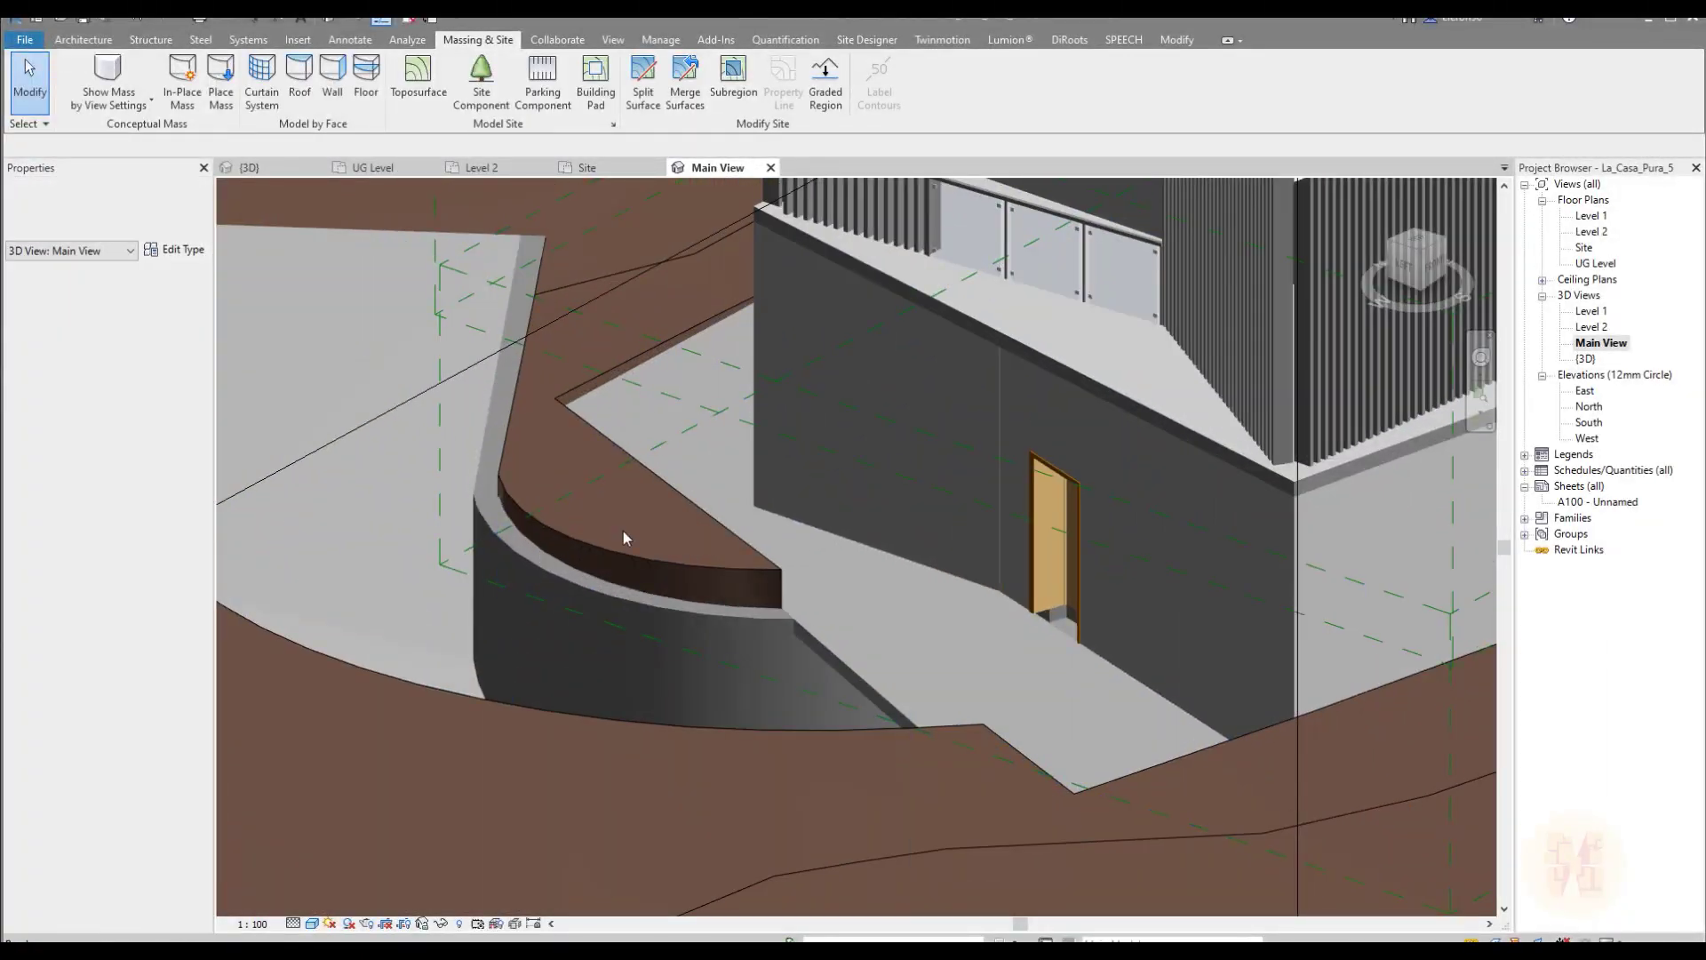
left_click(622, 542)
mouse_move(622, 552)
middle_mouse_down("shift")
mouse_move(822, 598)
mouse_move(655, 560)
middle_mouse_up("shift")
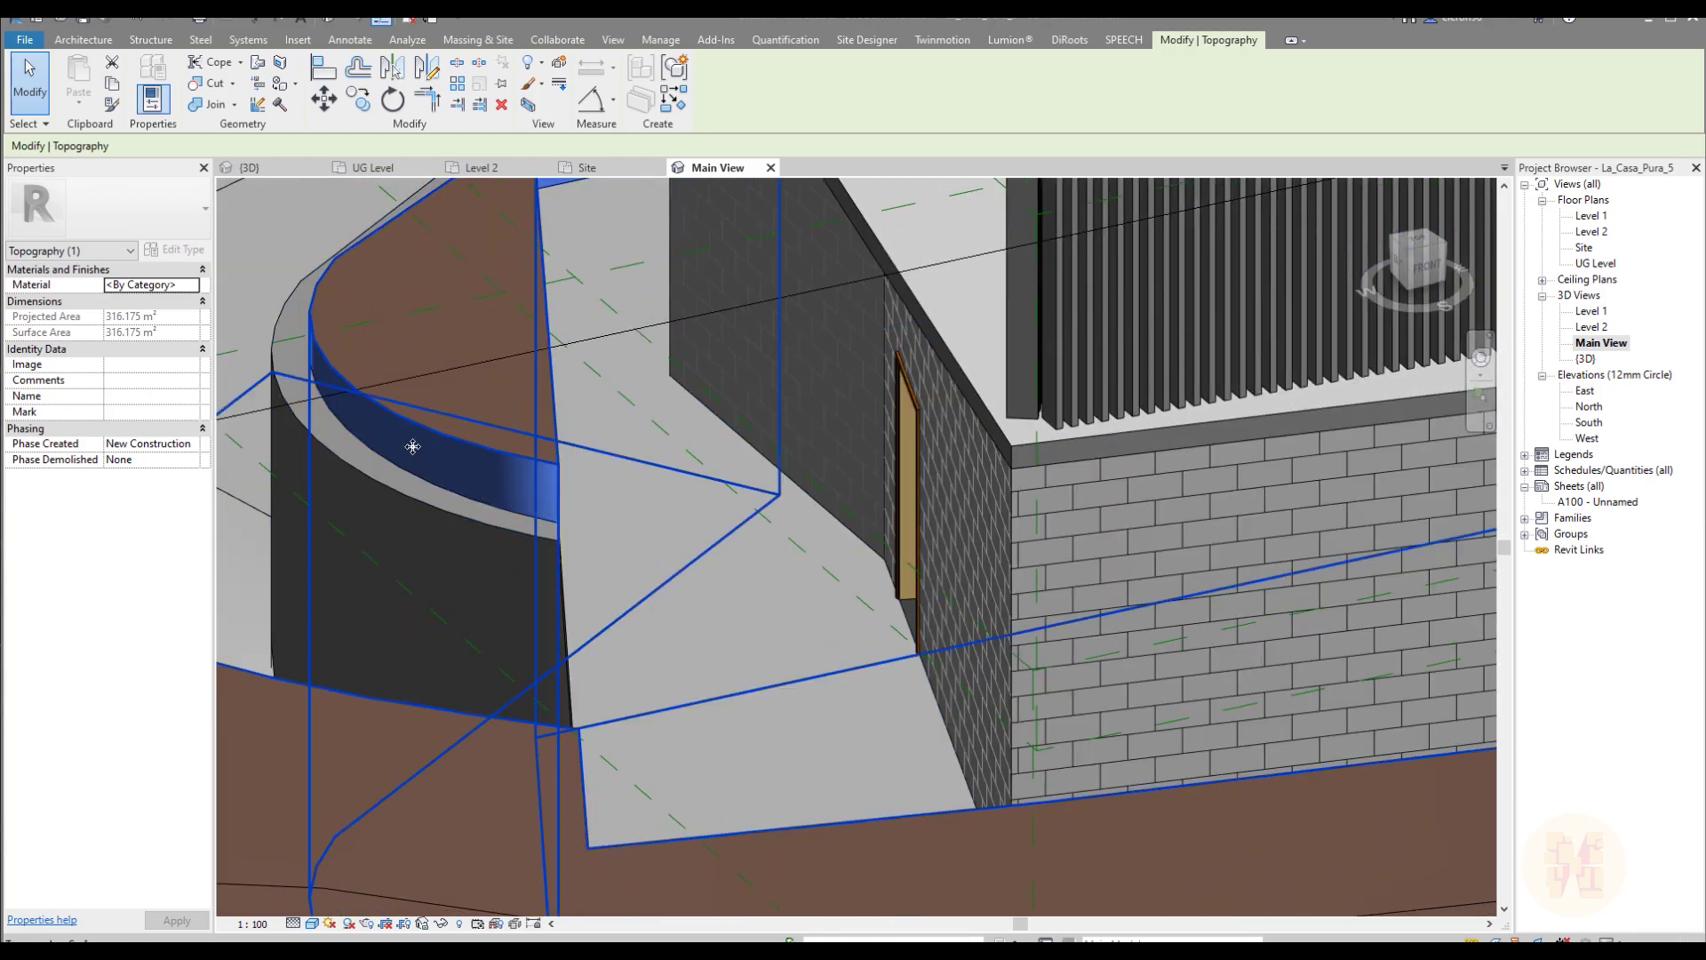
scroll(418, 450, "down", 5)
middle_click_drag(928, 532, 749, 579, "shift")
scroll(952, 534, "down", 3)
scroll(889, 516, "up", 5)
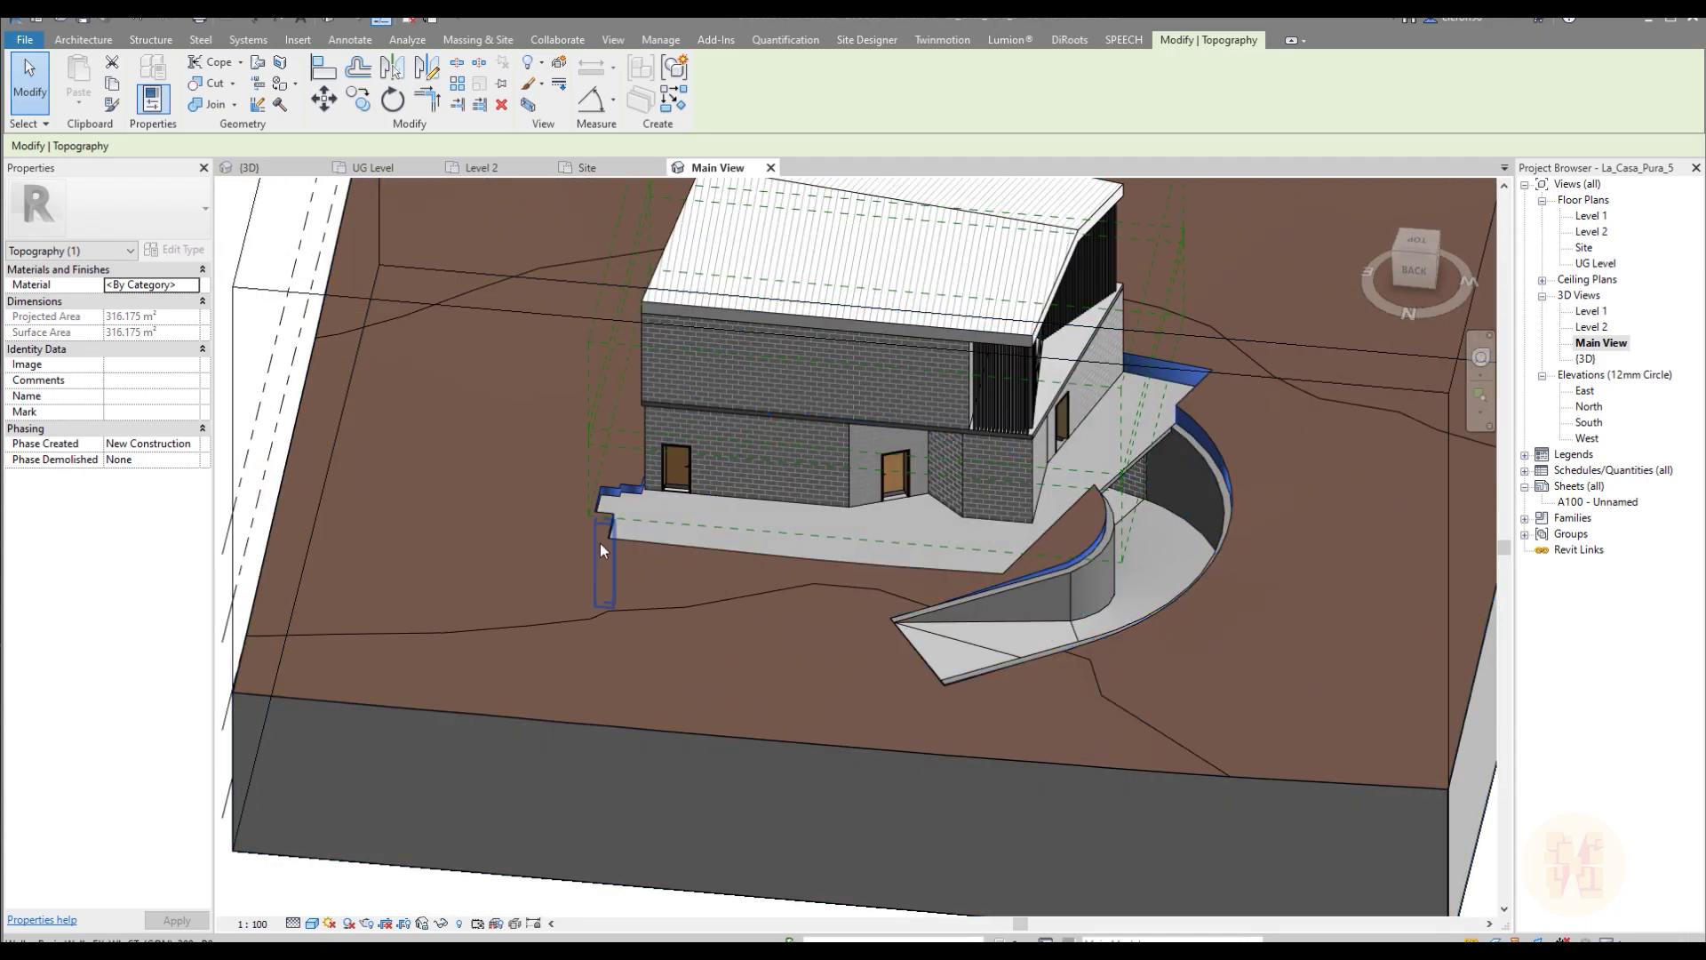
Step: Open the Site plan, select the toposurface and start editing its points around the ramp's inner arc
left_click(588, 167)
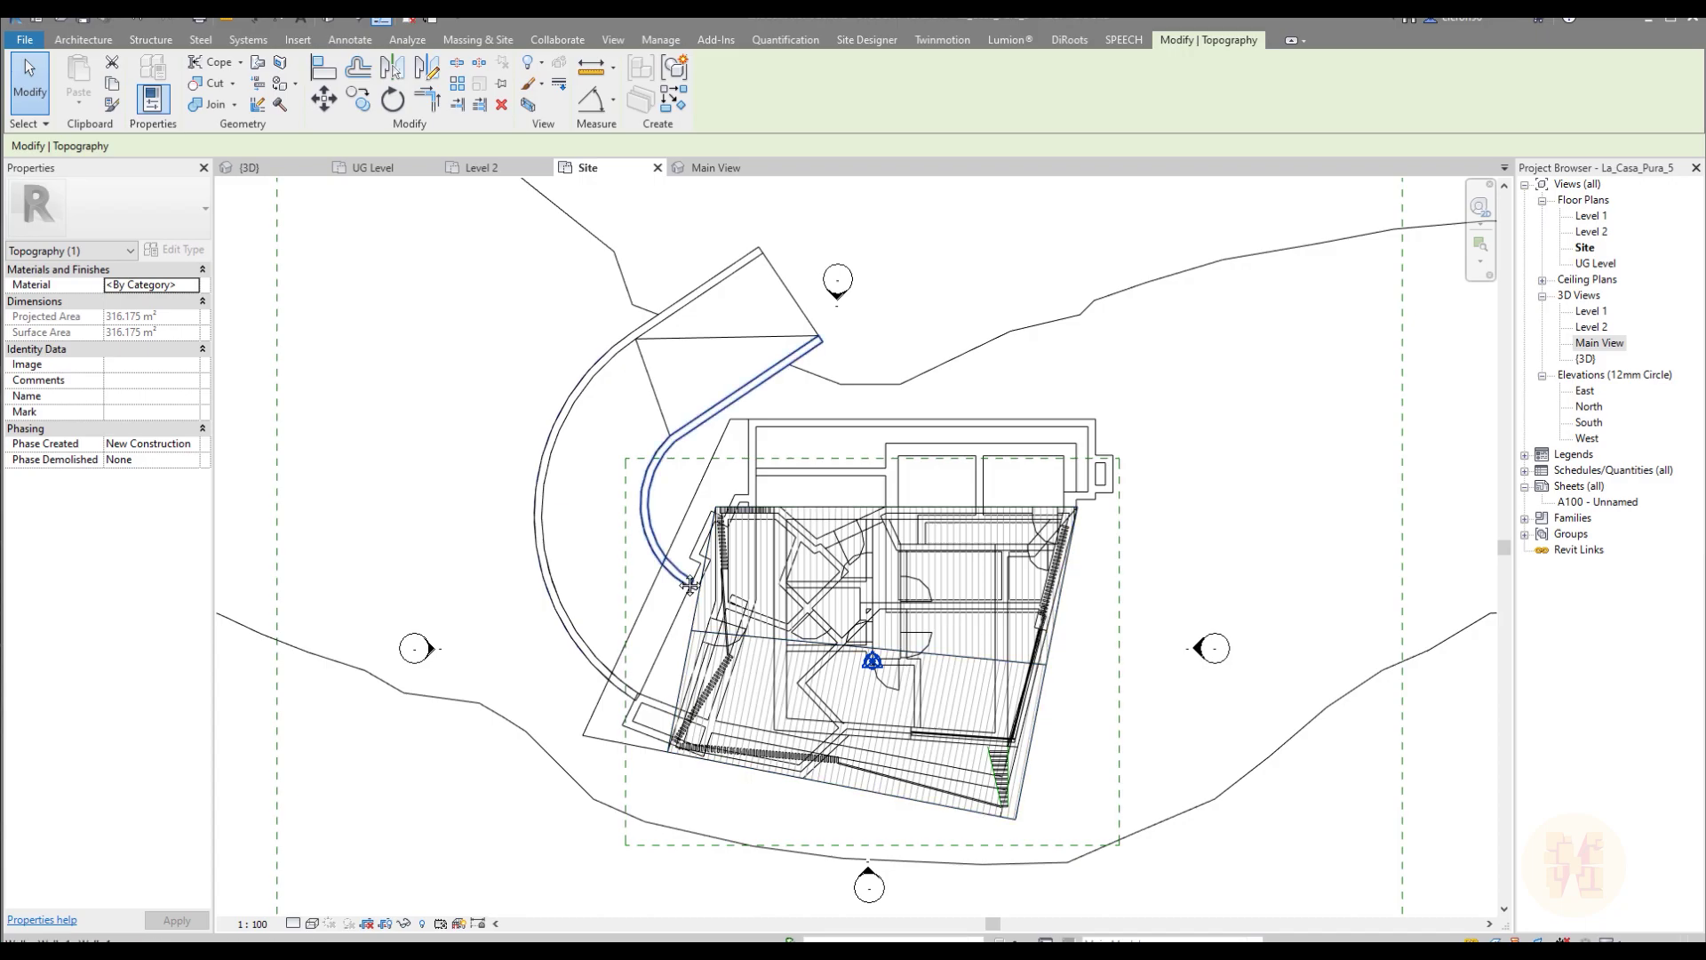
scroll(718, 619, "down", 3)
left_click(318, 347)
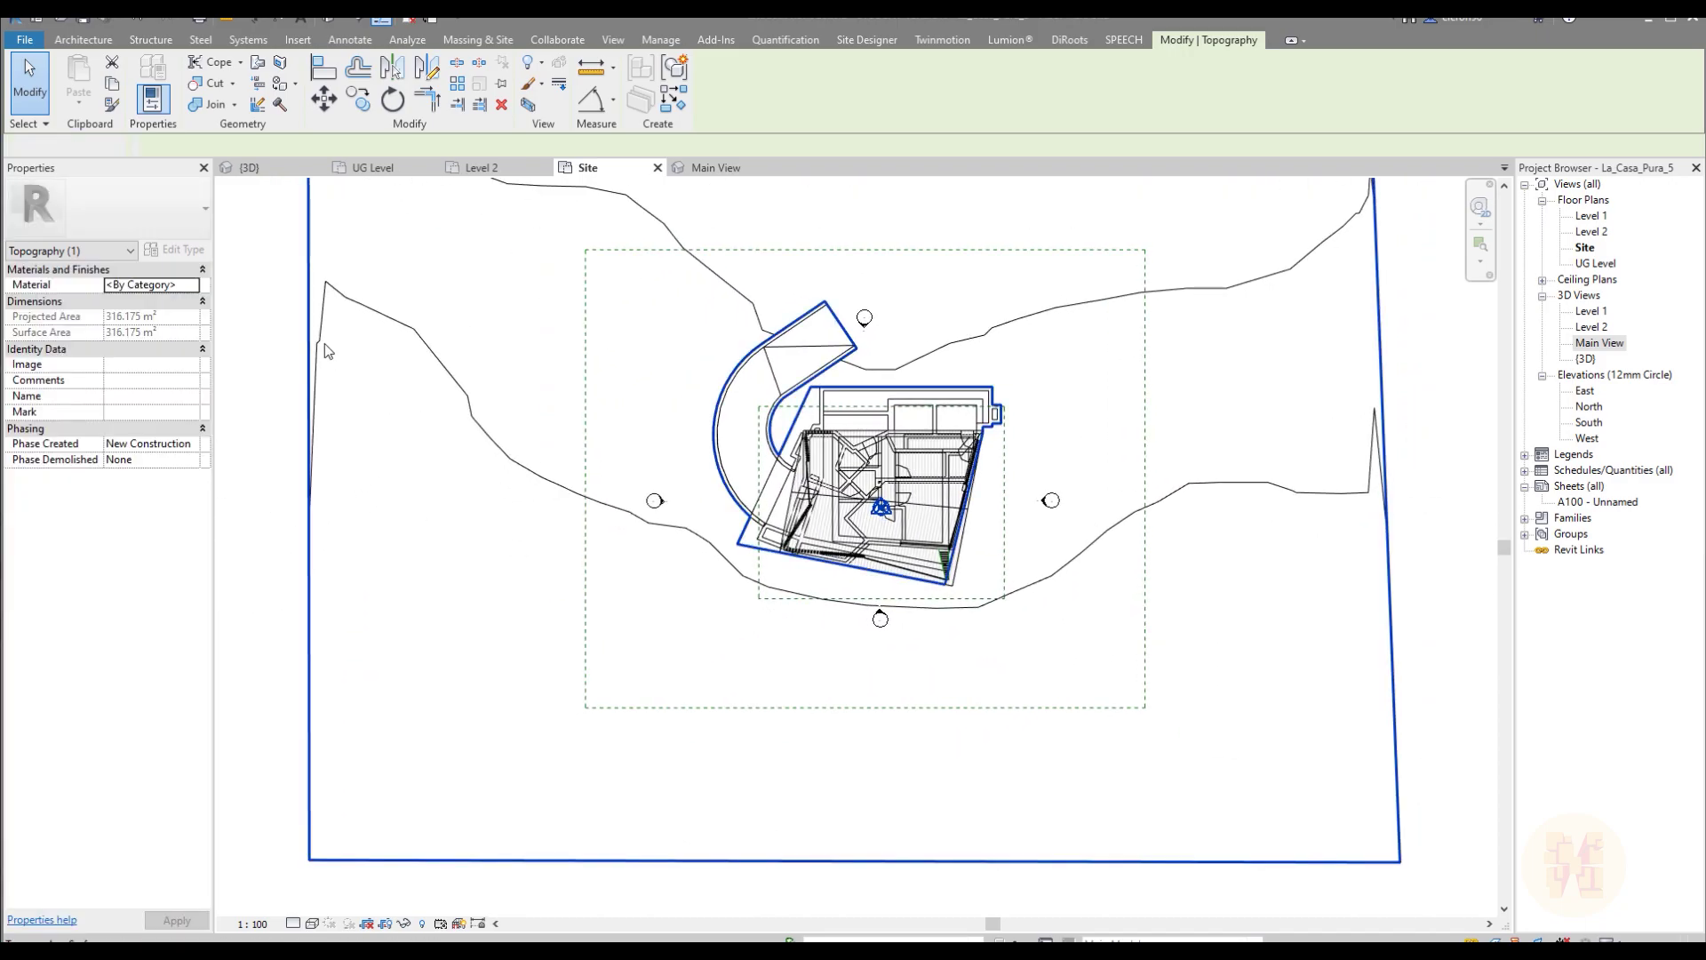
double_click(785, 380)
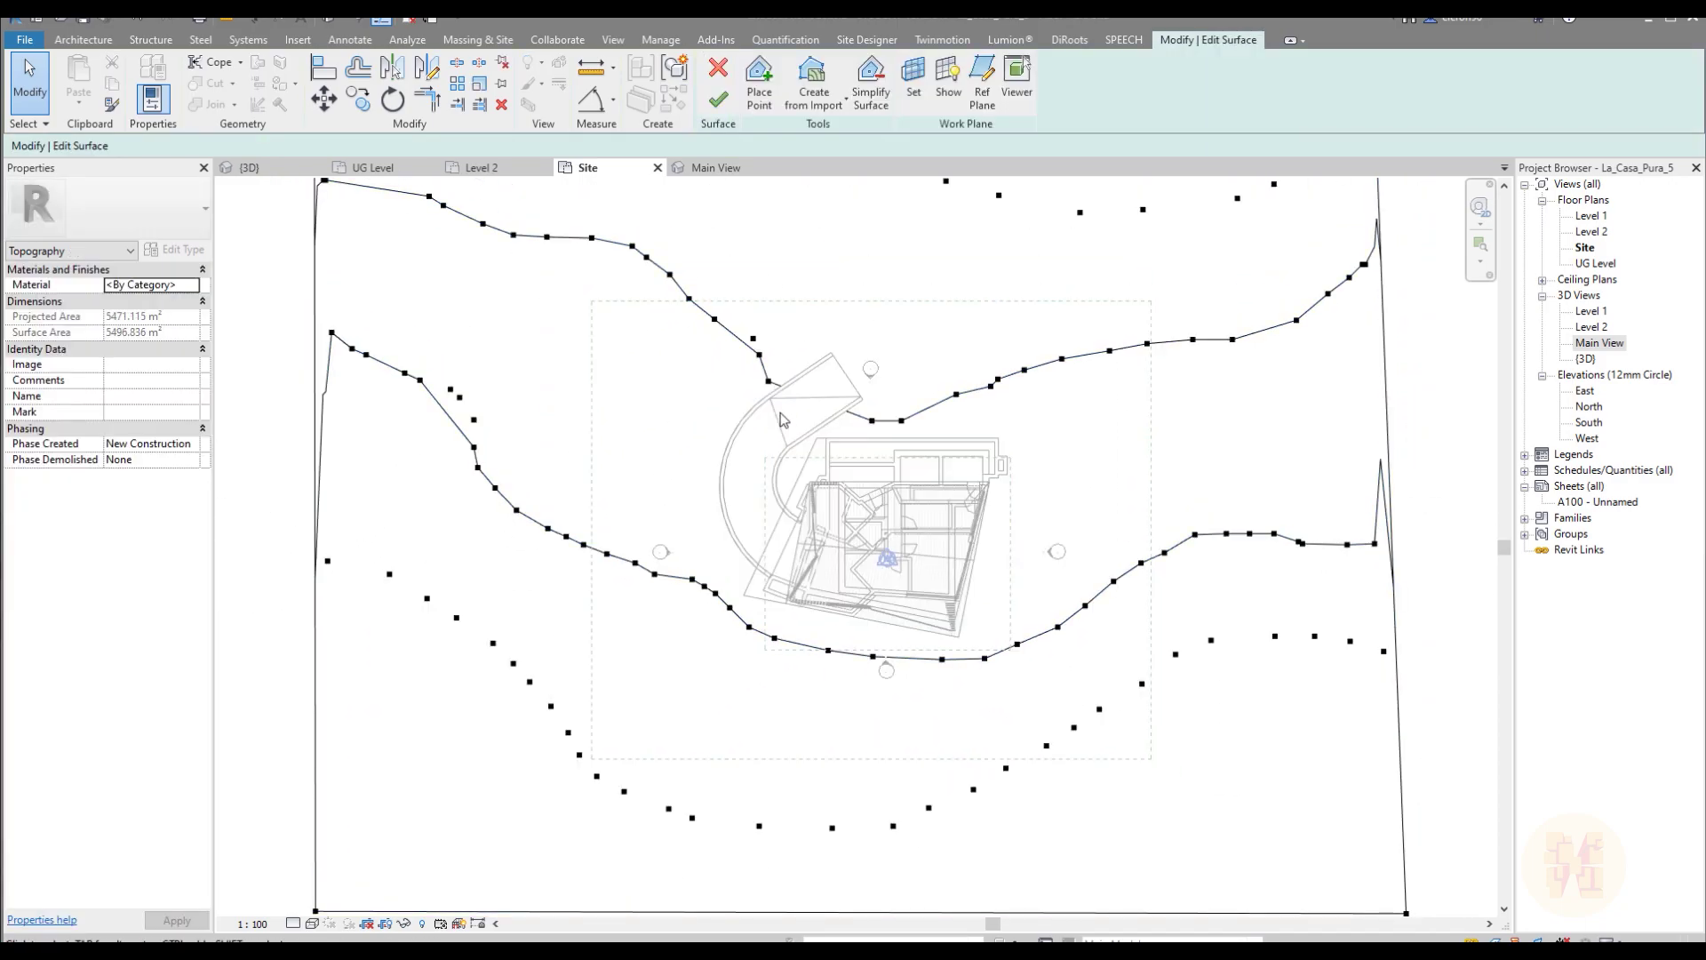
scroll(808, 355, "up", 5)
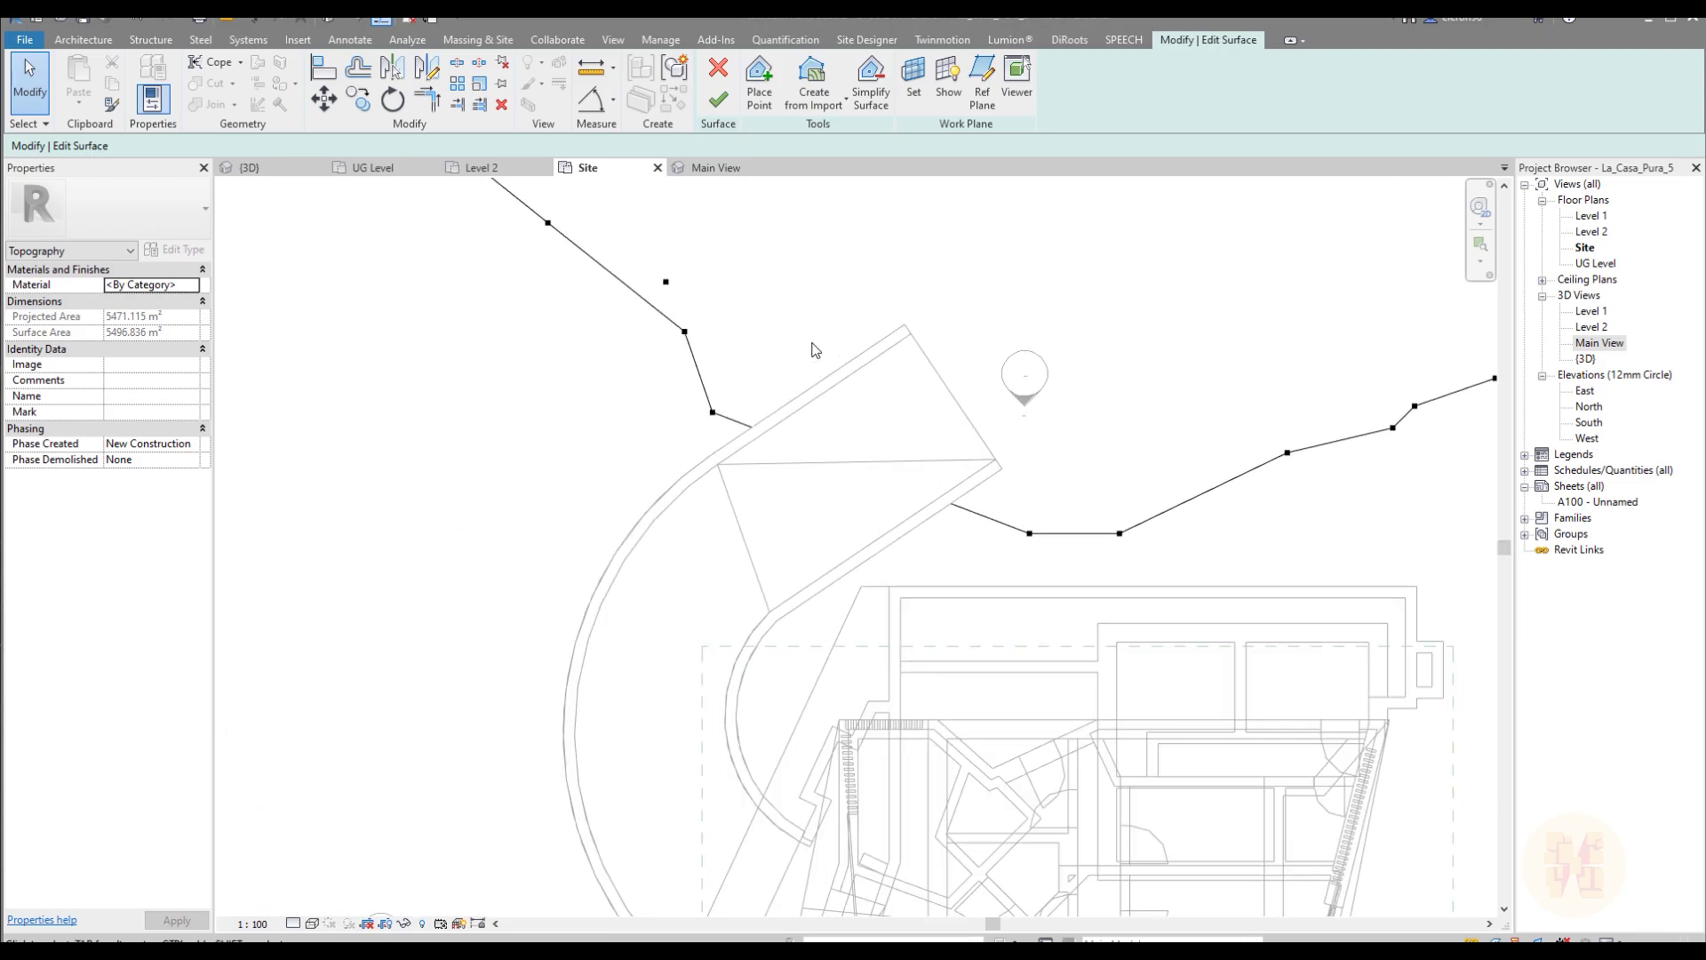
scroll(780, 533, "down", 3)
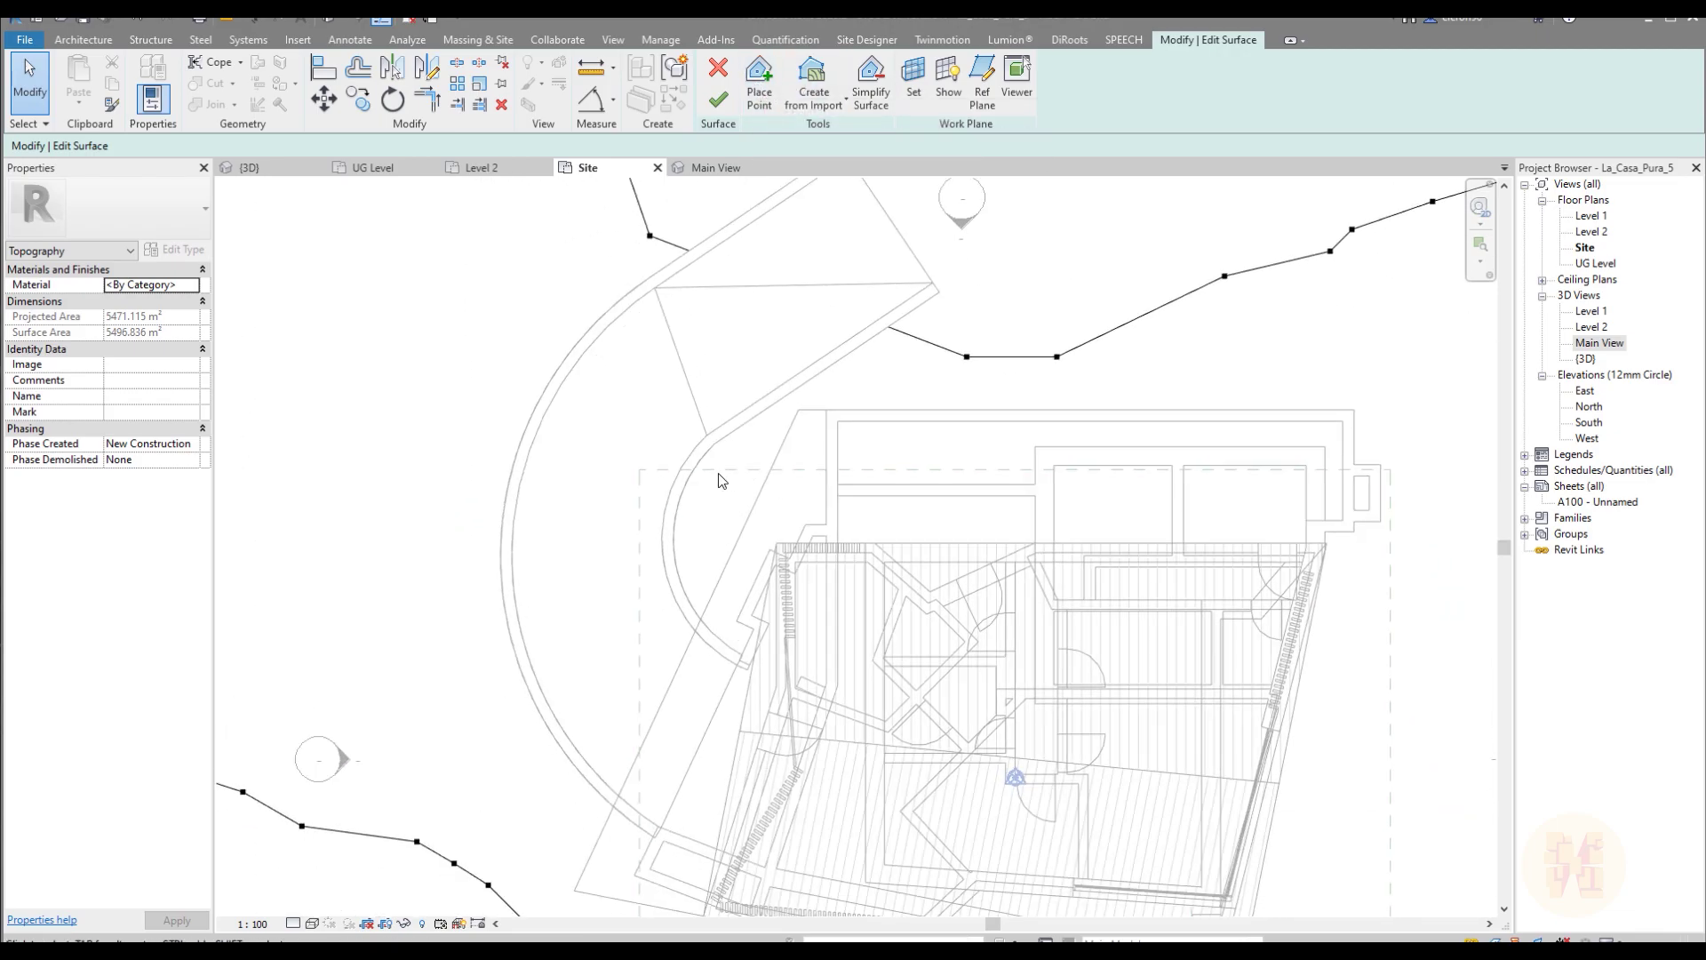
scroll(716, 476, "up", 5)
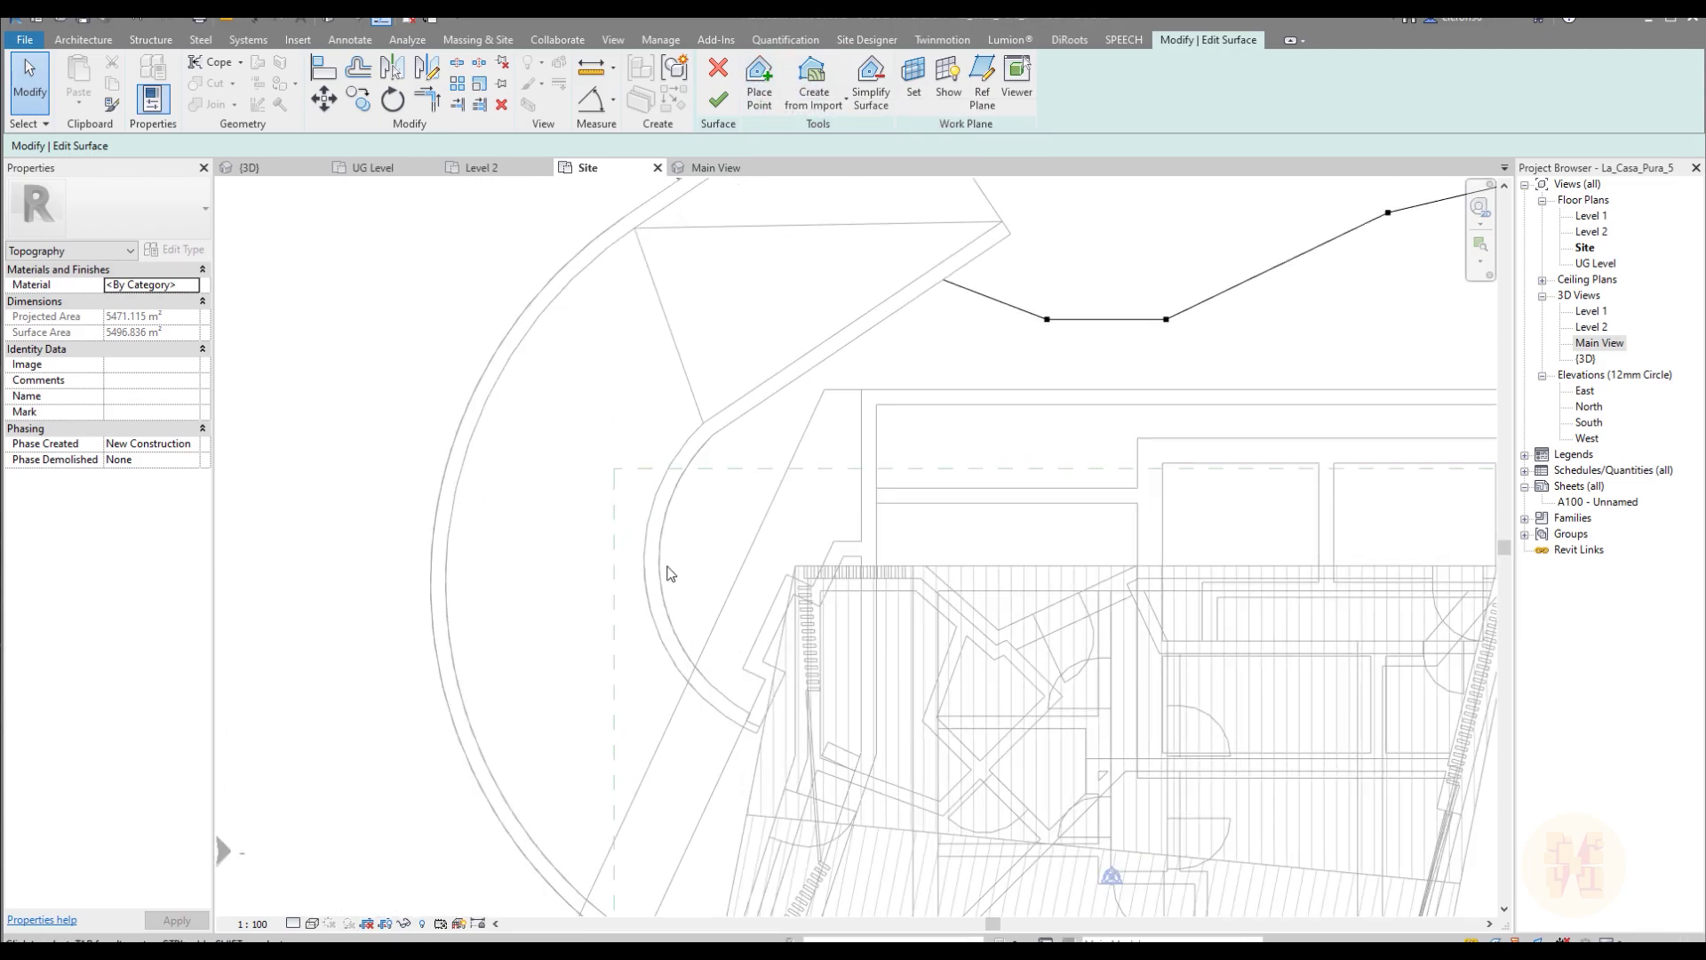
Step: Place a surface point at absolute elevation 0.0 where the ramp's inner arc meets the slanted pad edge, and undo it
left_click(746, 105)
left_click(696, 666)
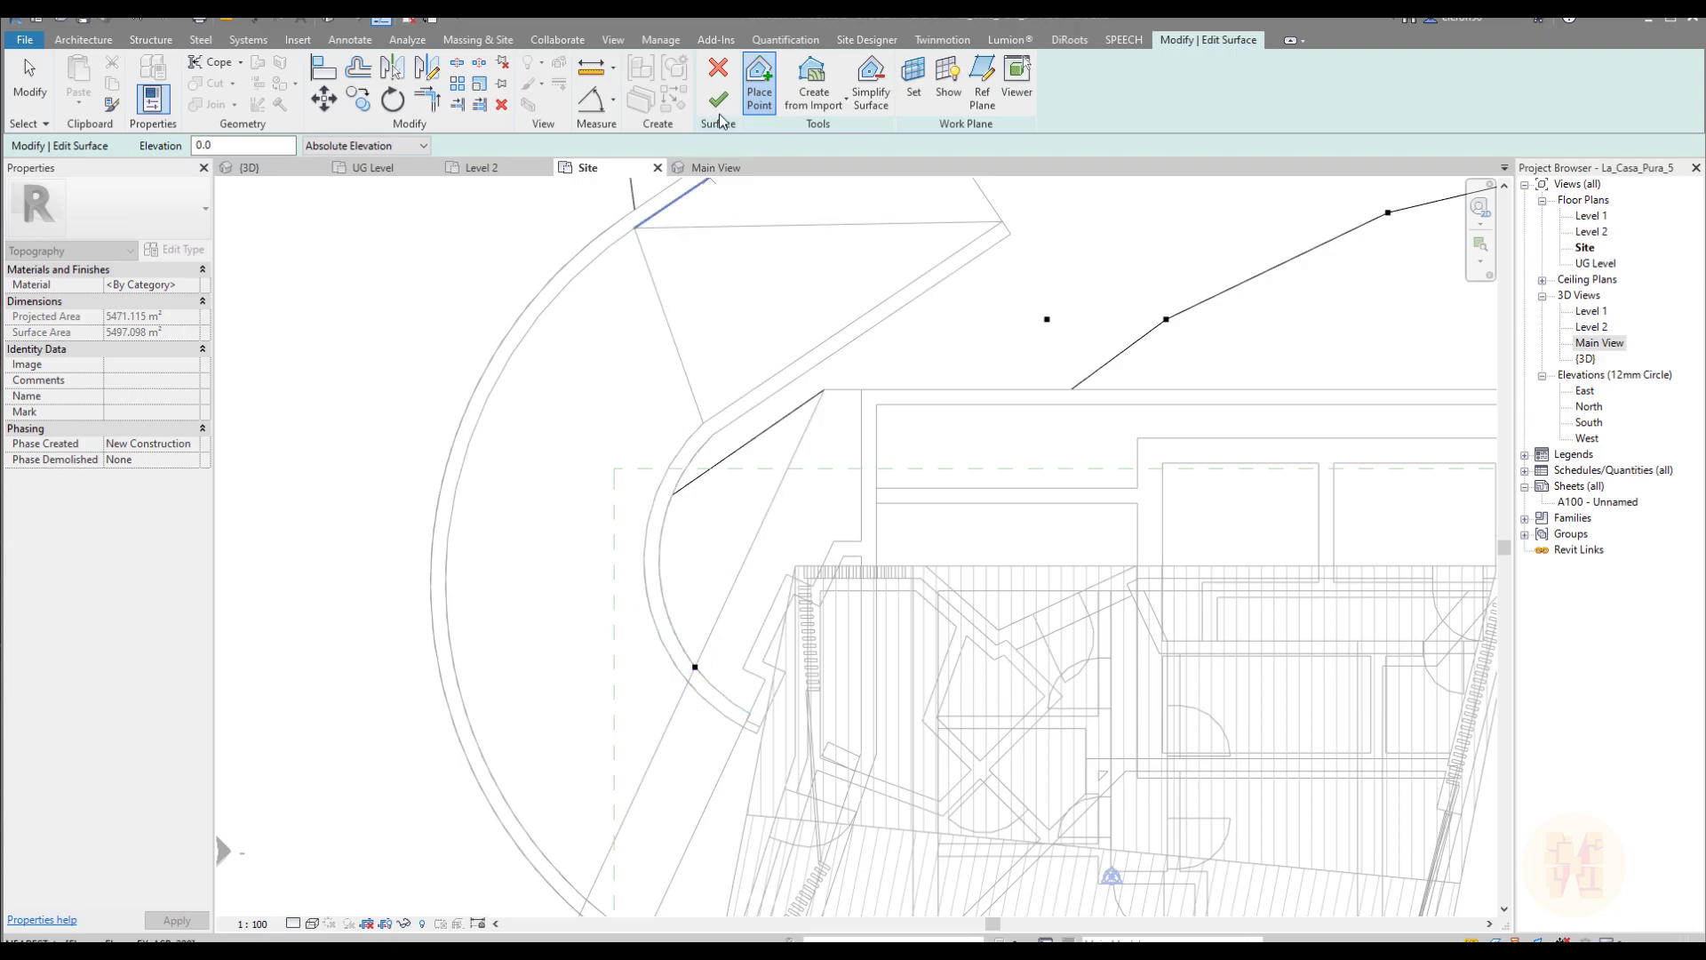
key("ctrl+z")
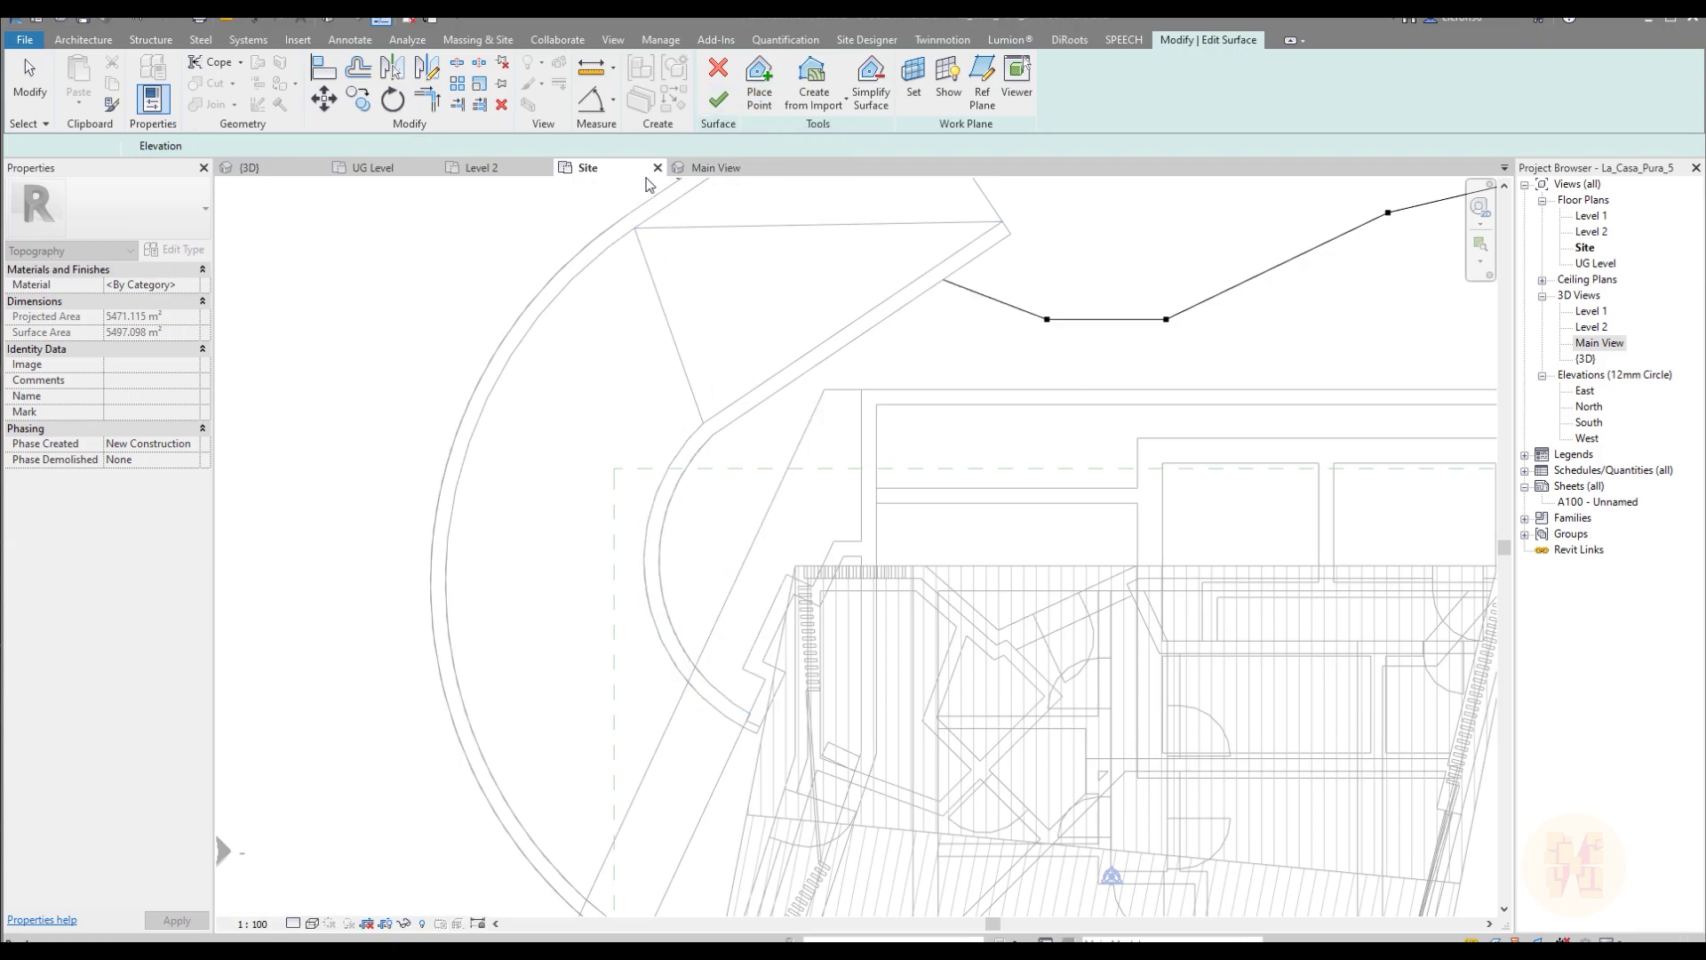
Step: Try to place a point with elevation 0.0 relative to the surface at the ramp's inner arc, and cancel it
left_click(380, 144)
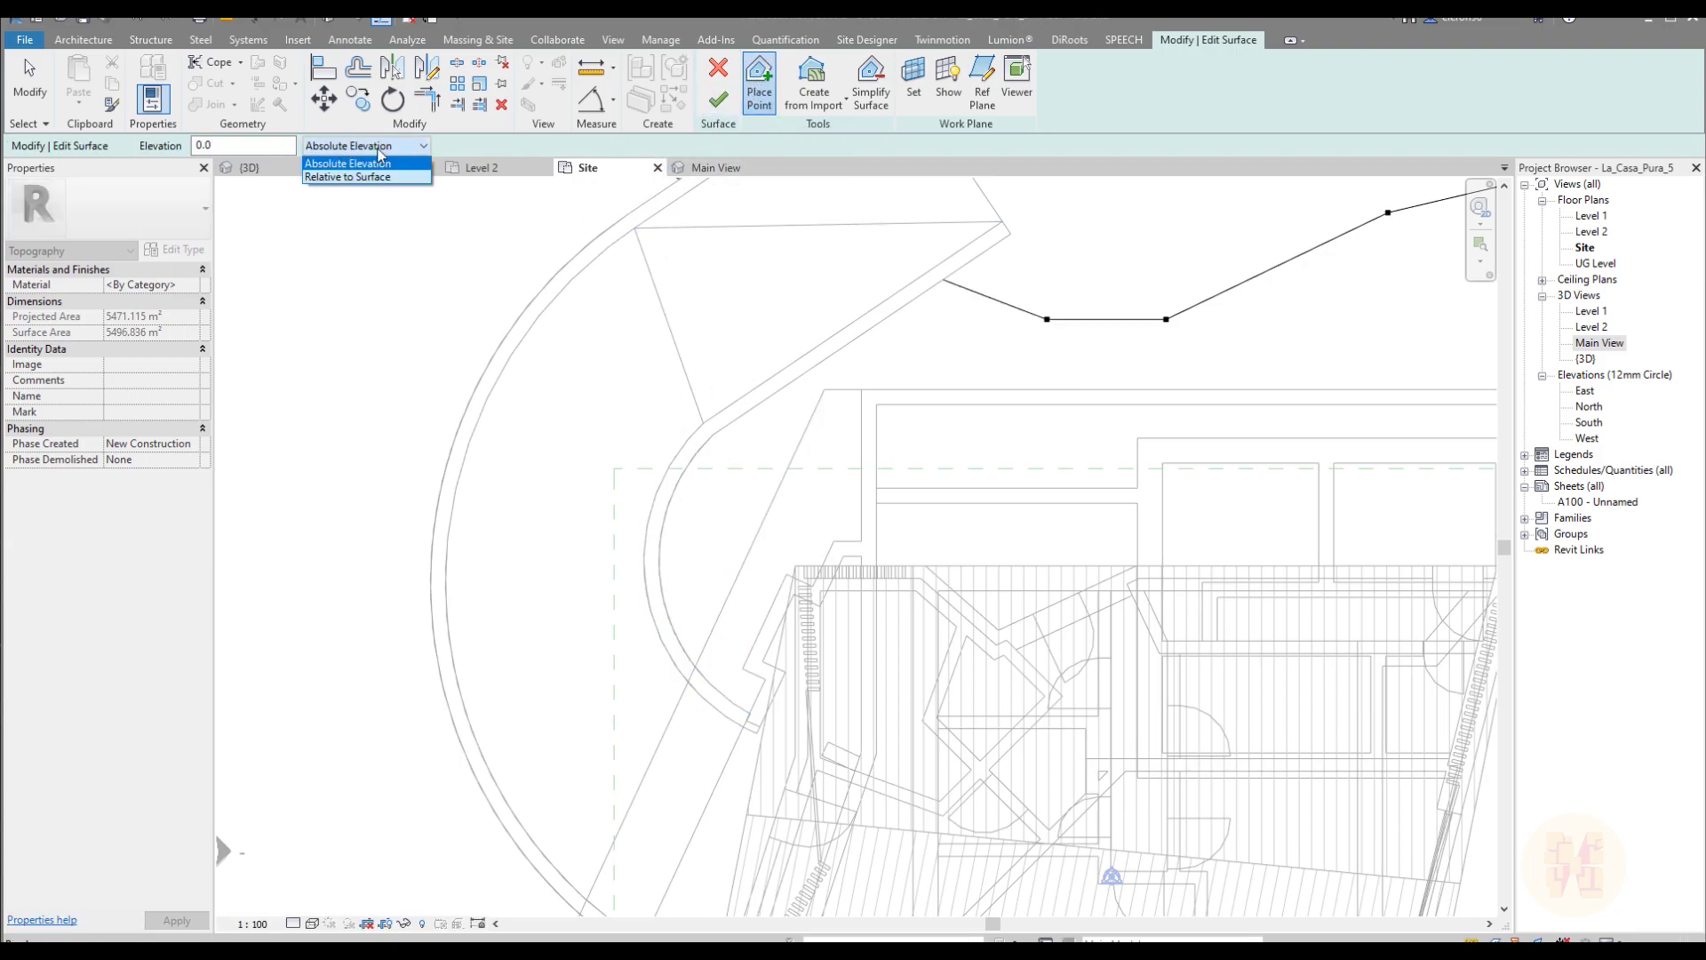
left_click(372, 177)
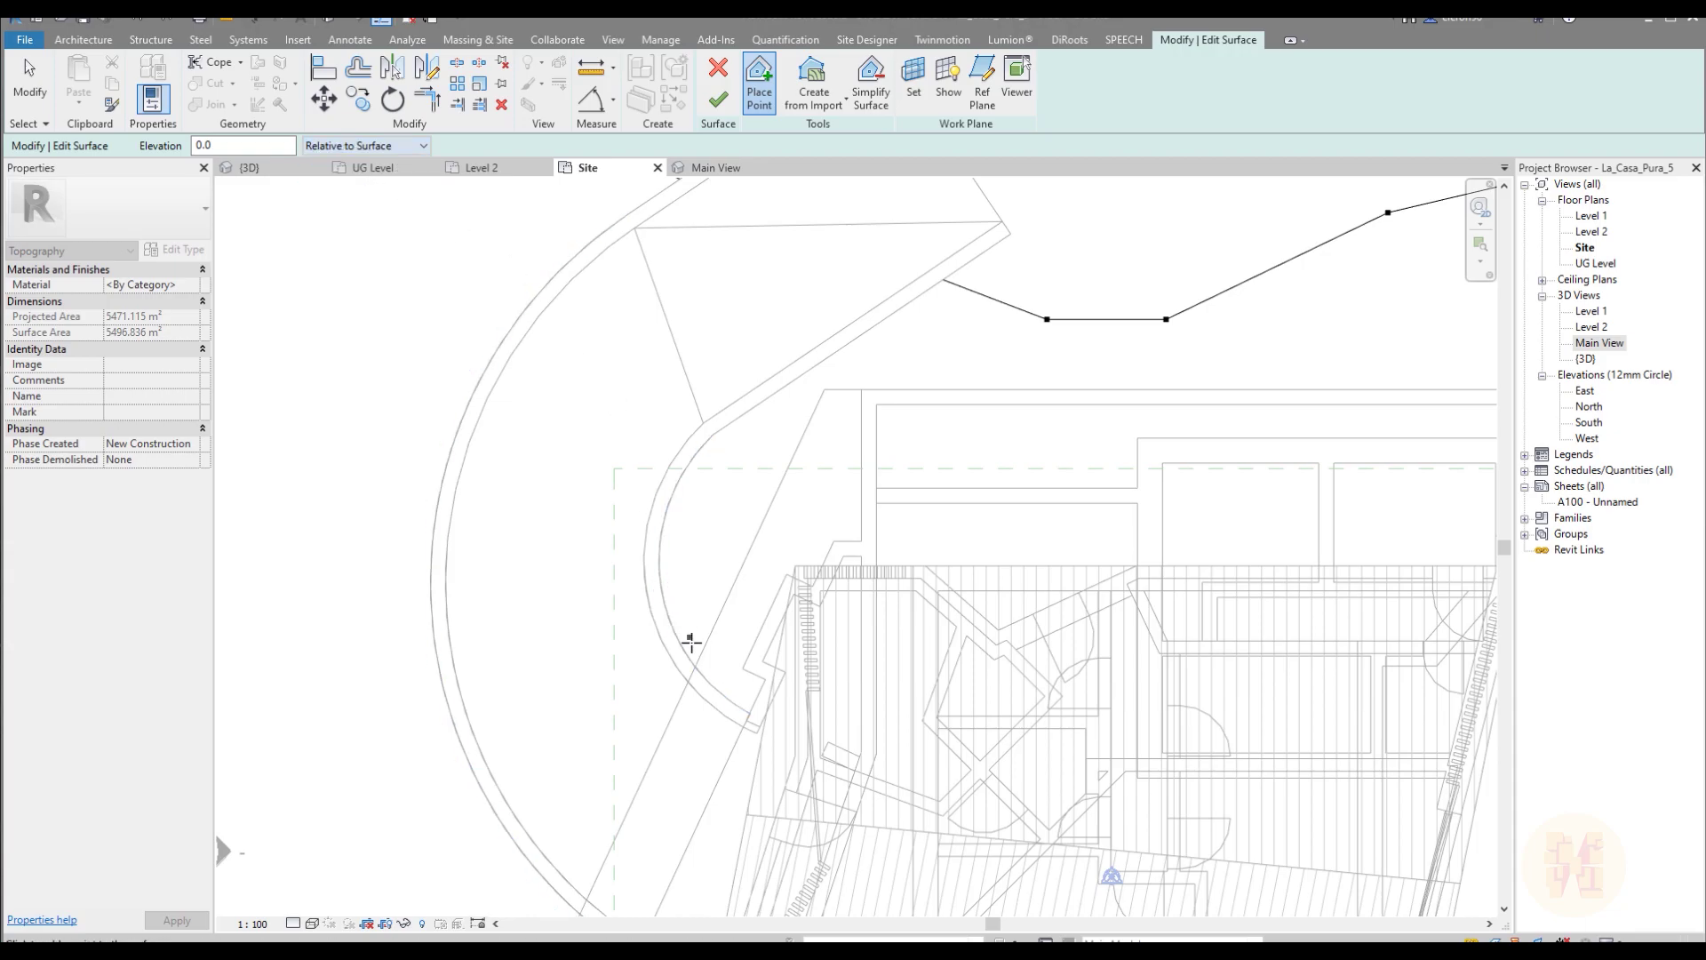
left_click(688, 662)
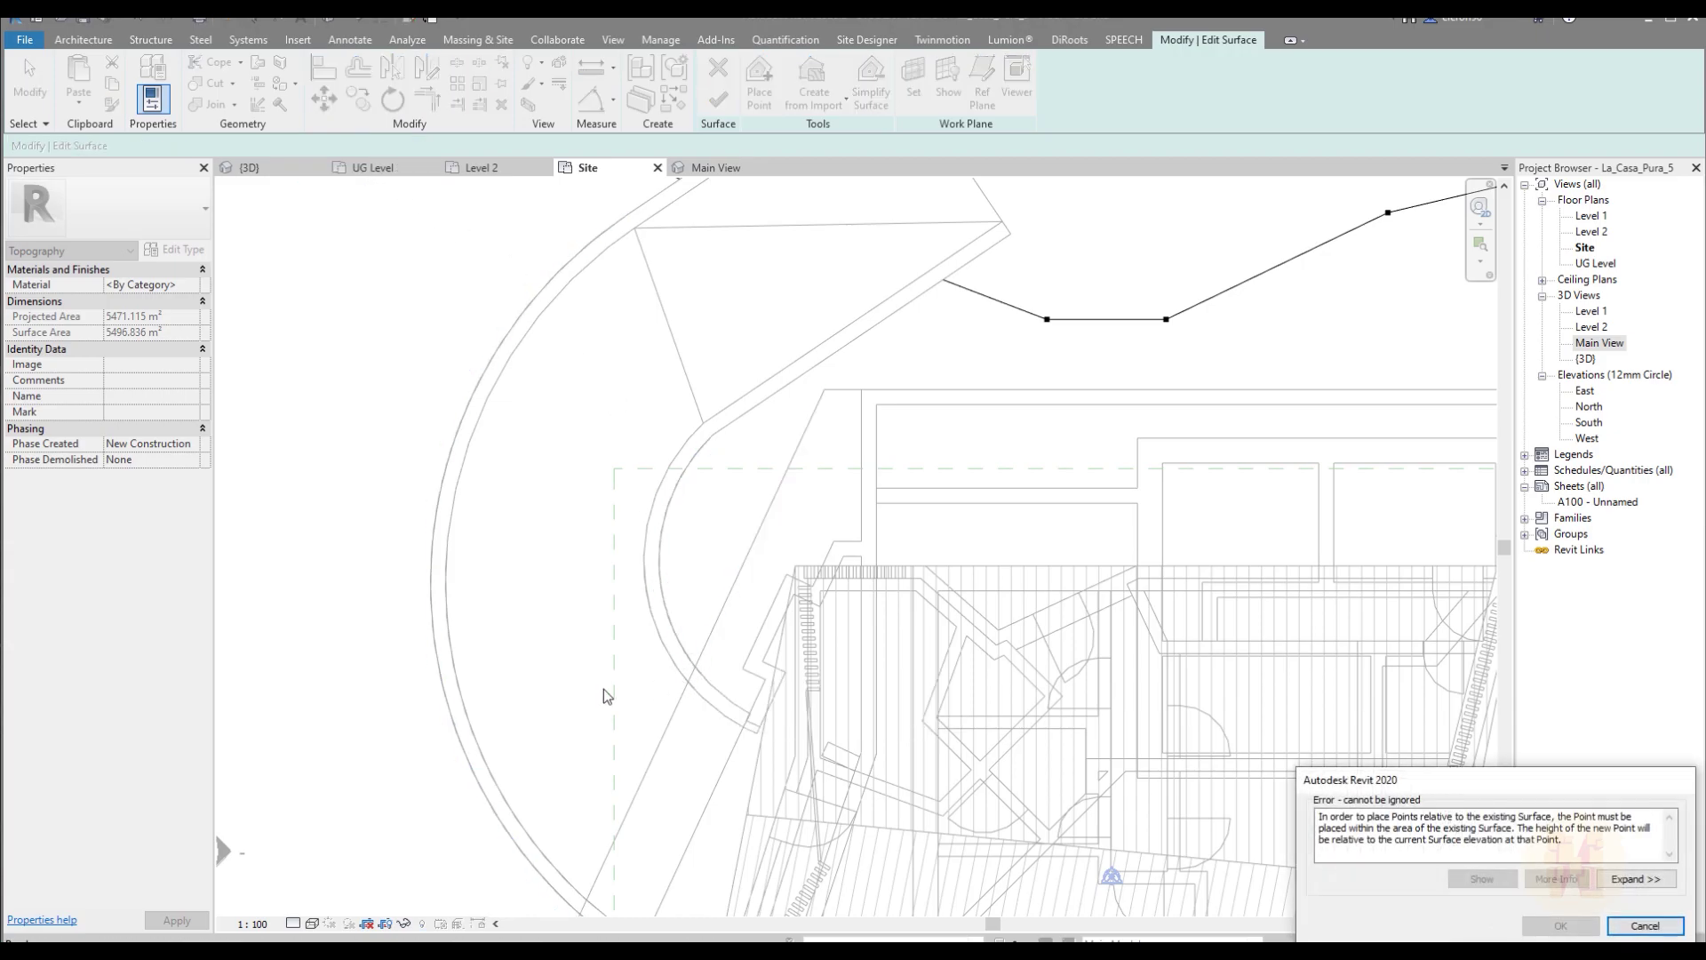
left_click(1610, 924)
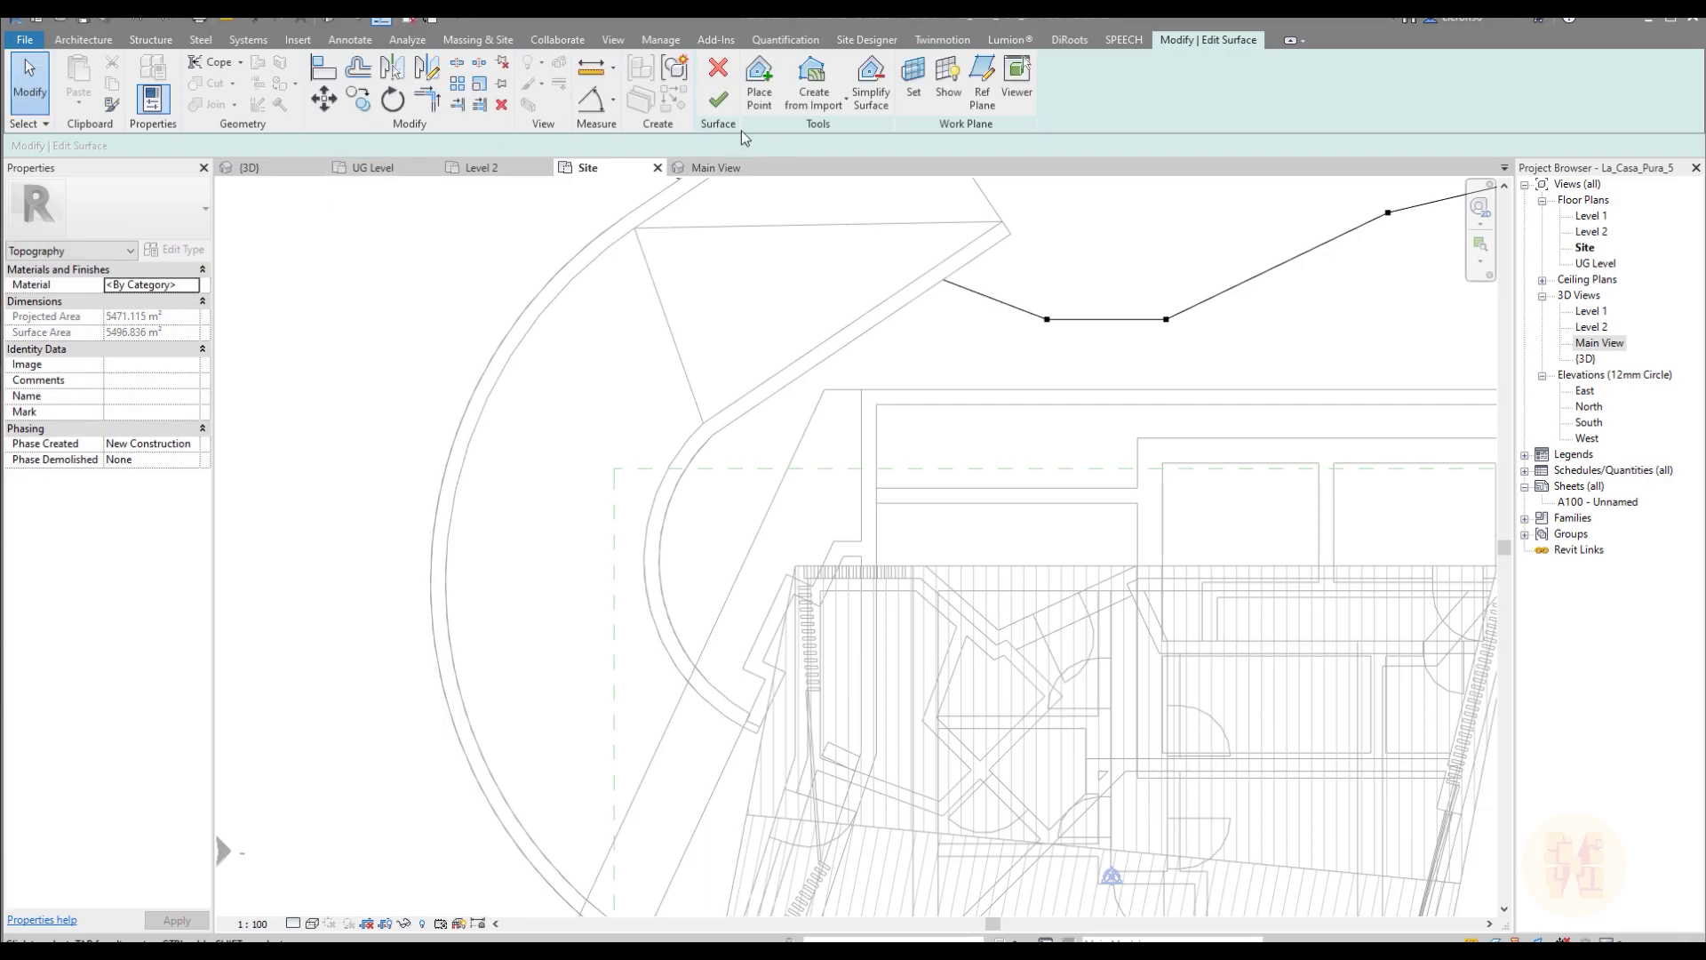
Step: Place a row of surface points at absolute elevation 0.0 along the ramp's inner arc, and finish the surface edit
left_click(350, 147)
left_click(347, 164)
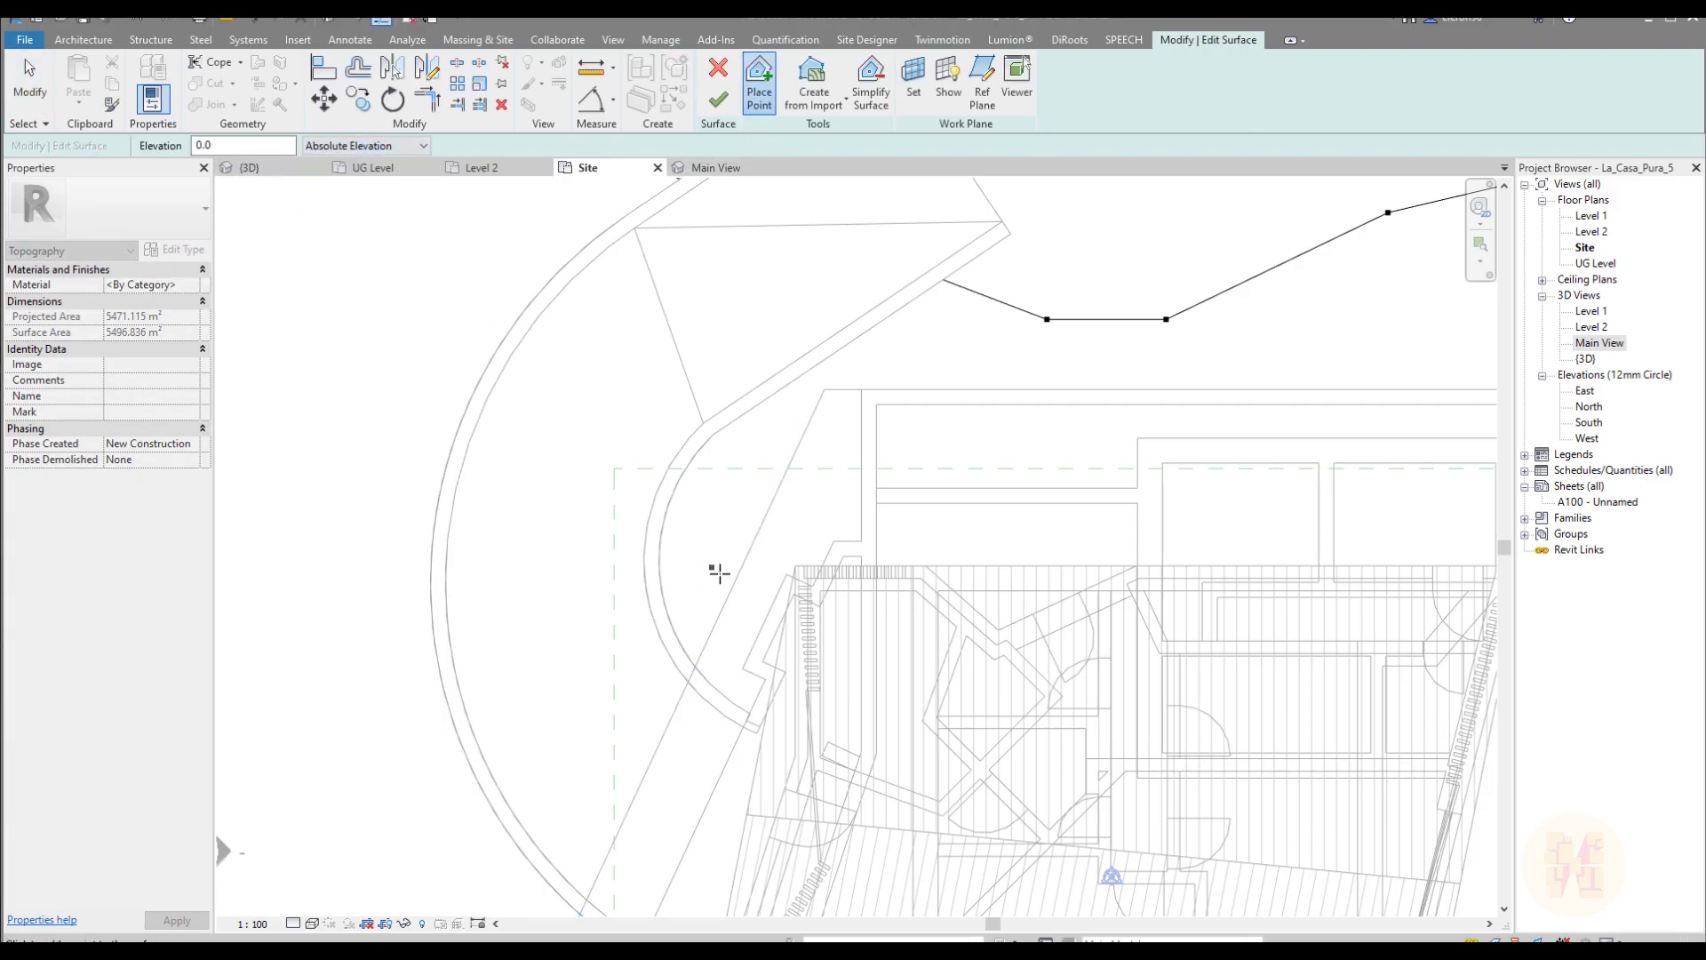
left_click(695, 667)
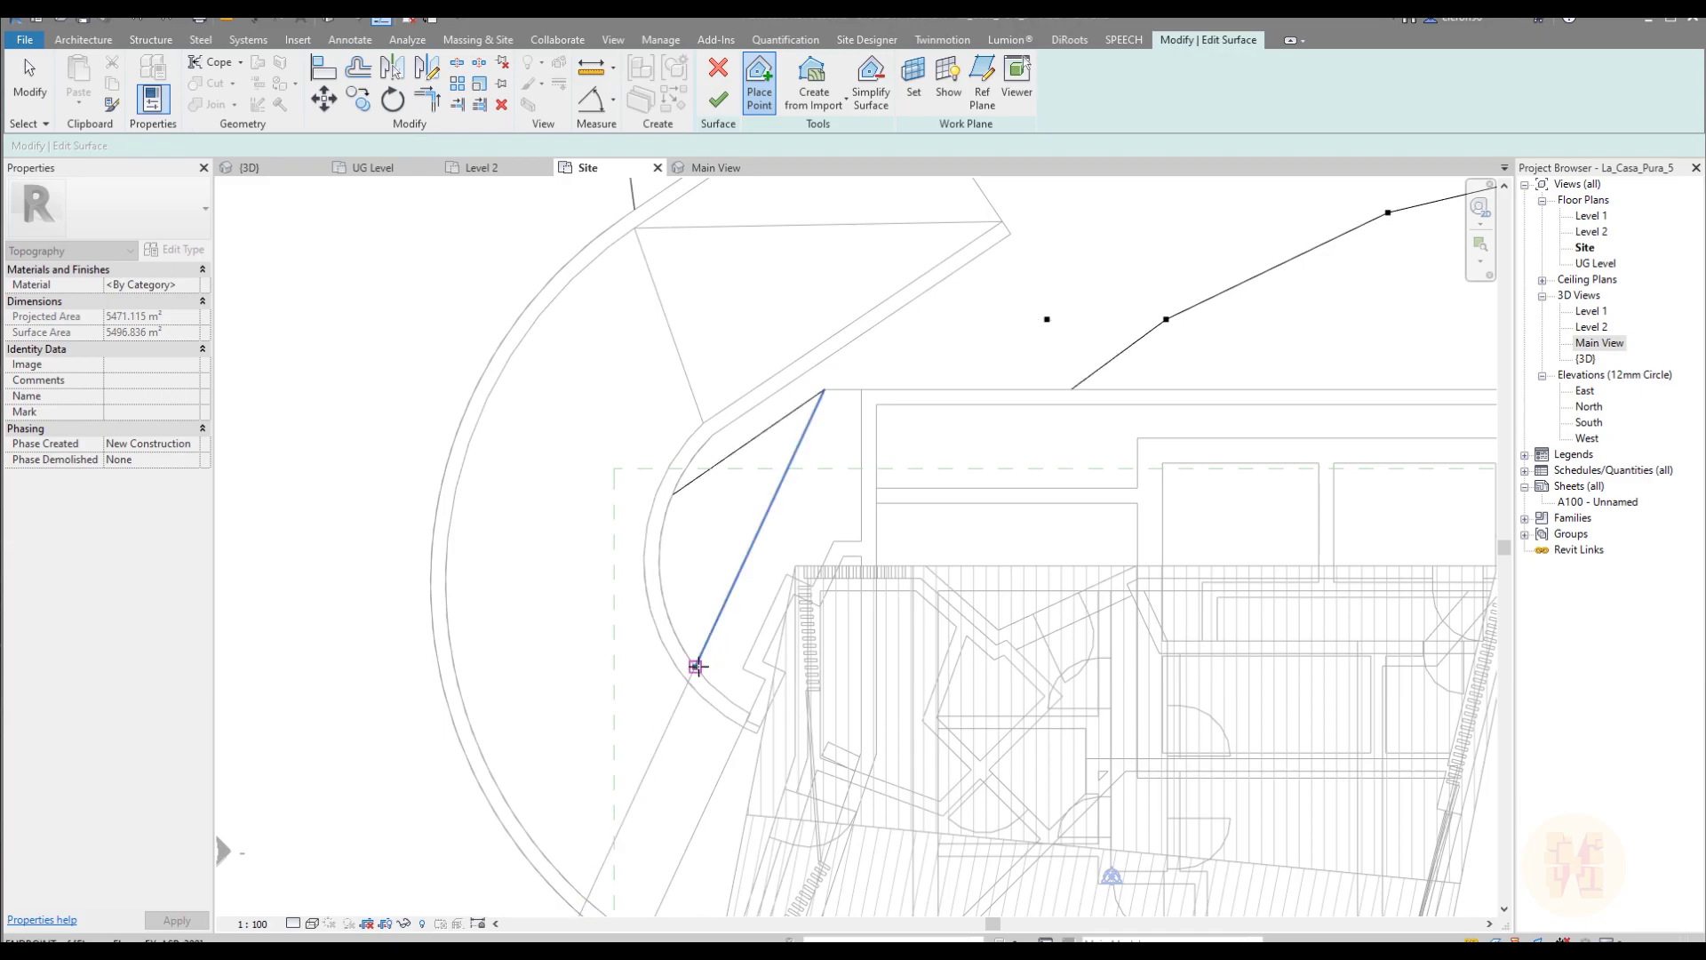
left_click(680, 644)
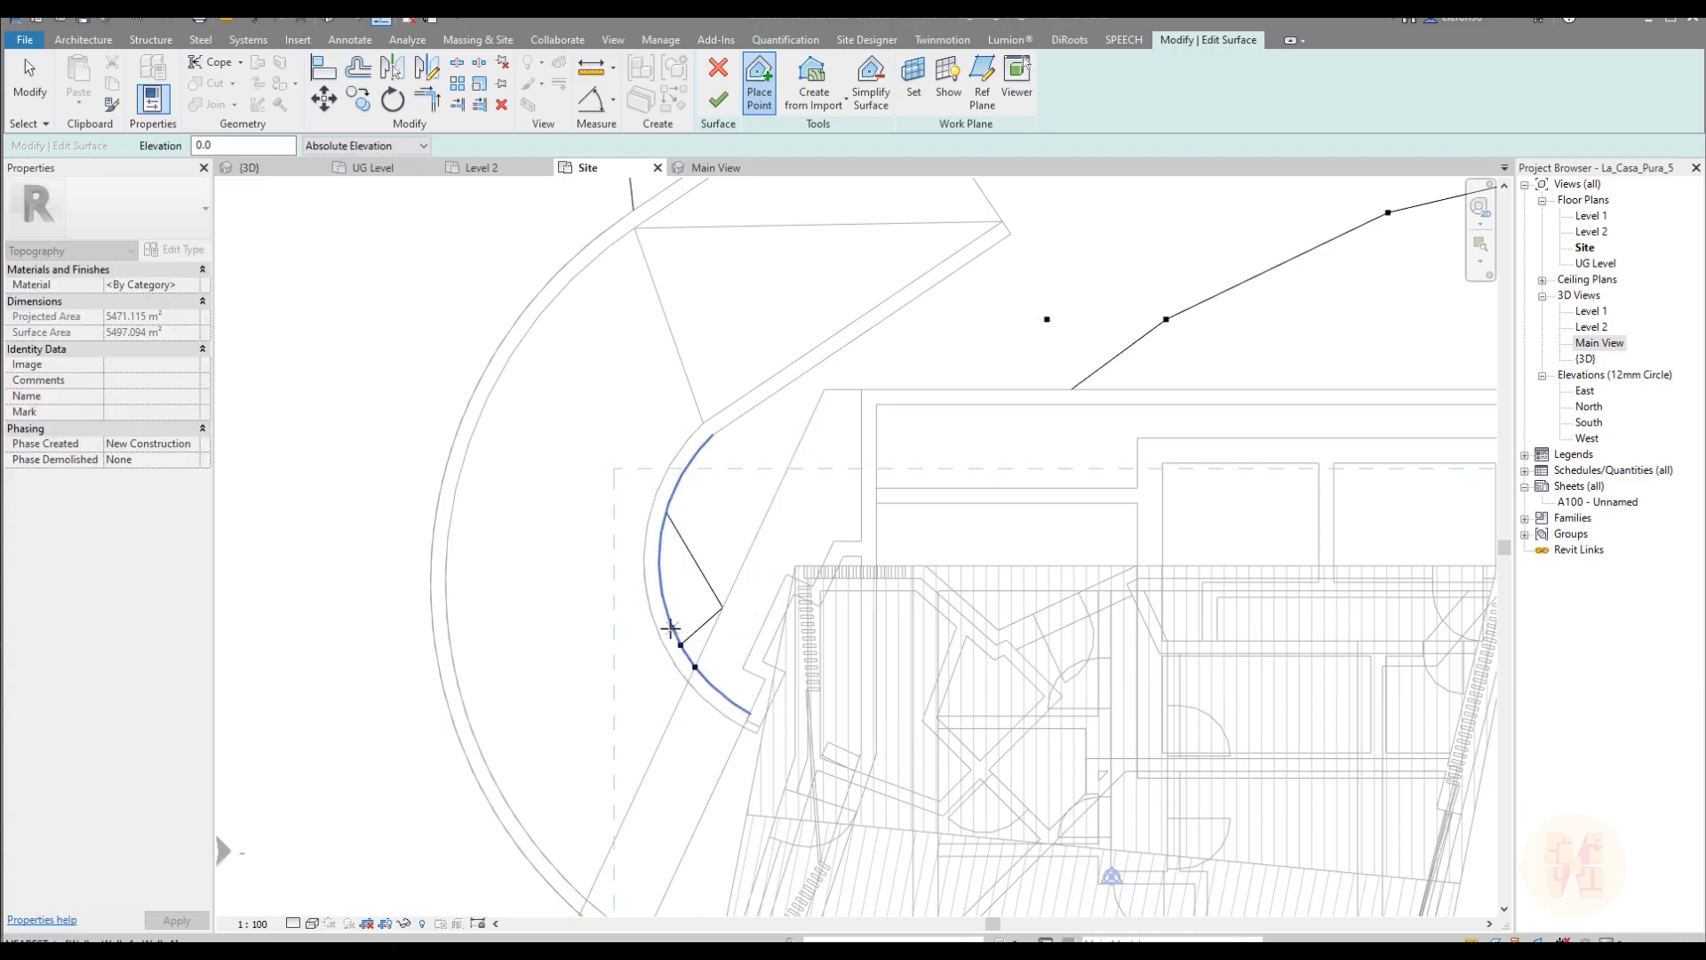
left_click(662, 594)
left_click(659, 525)
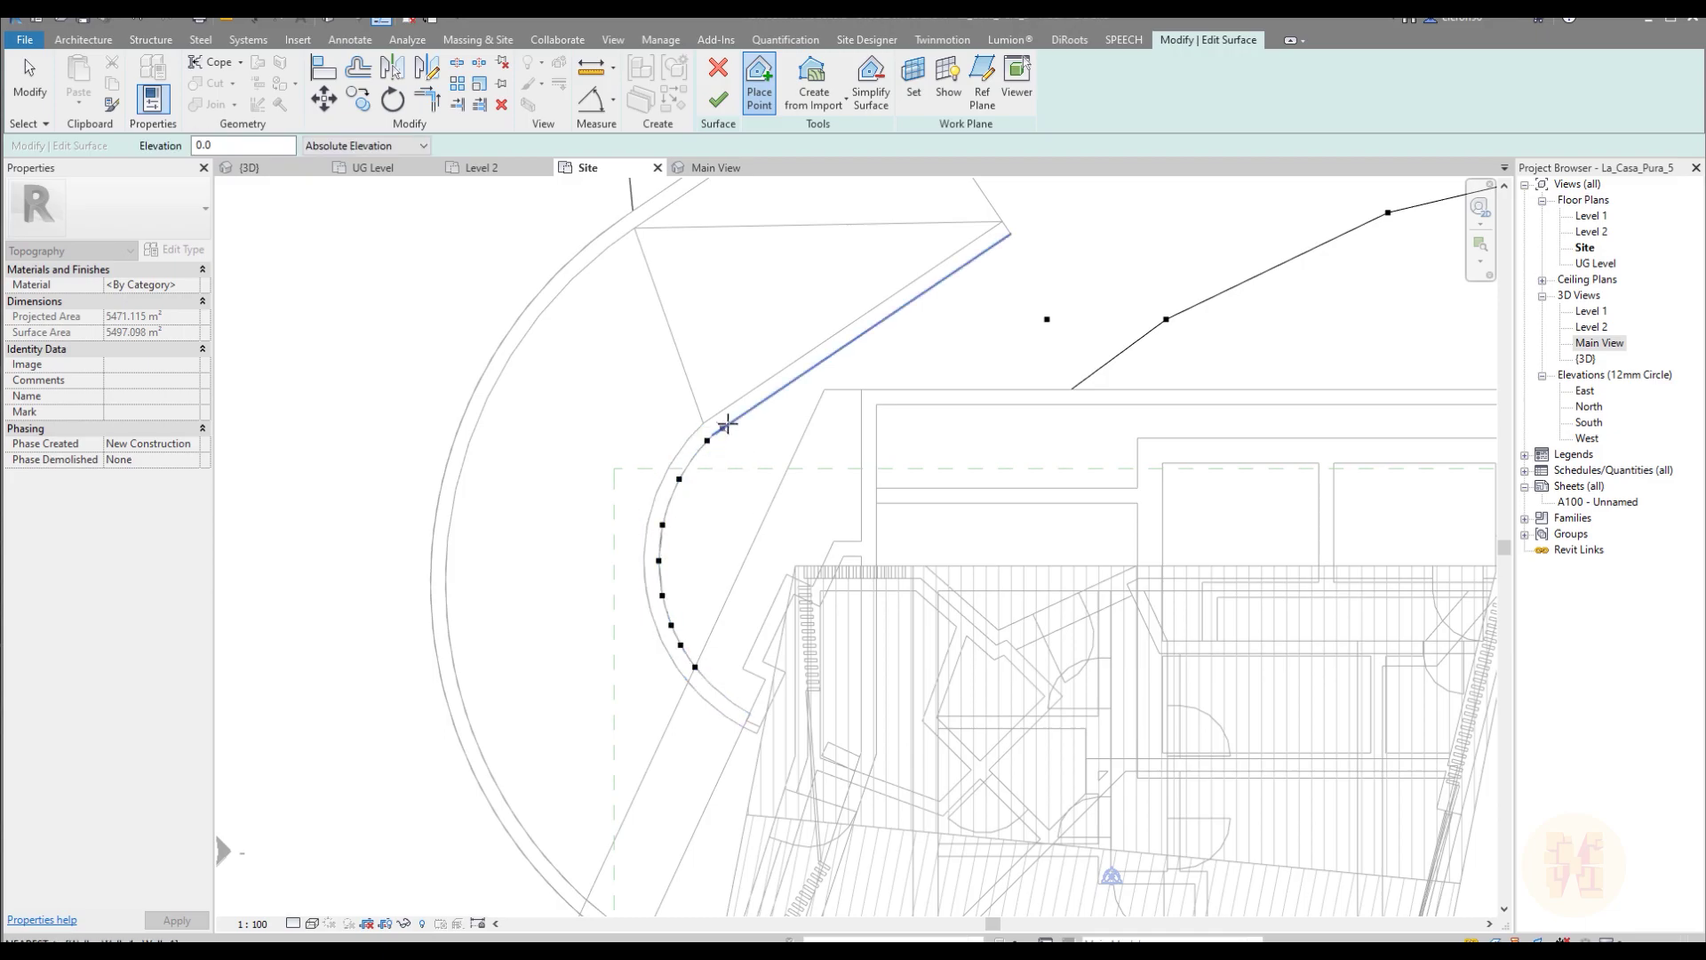
left_click(718, 98)
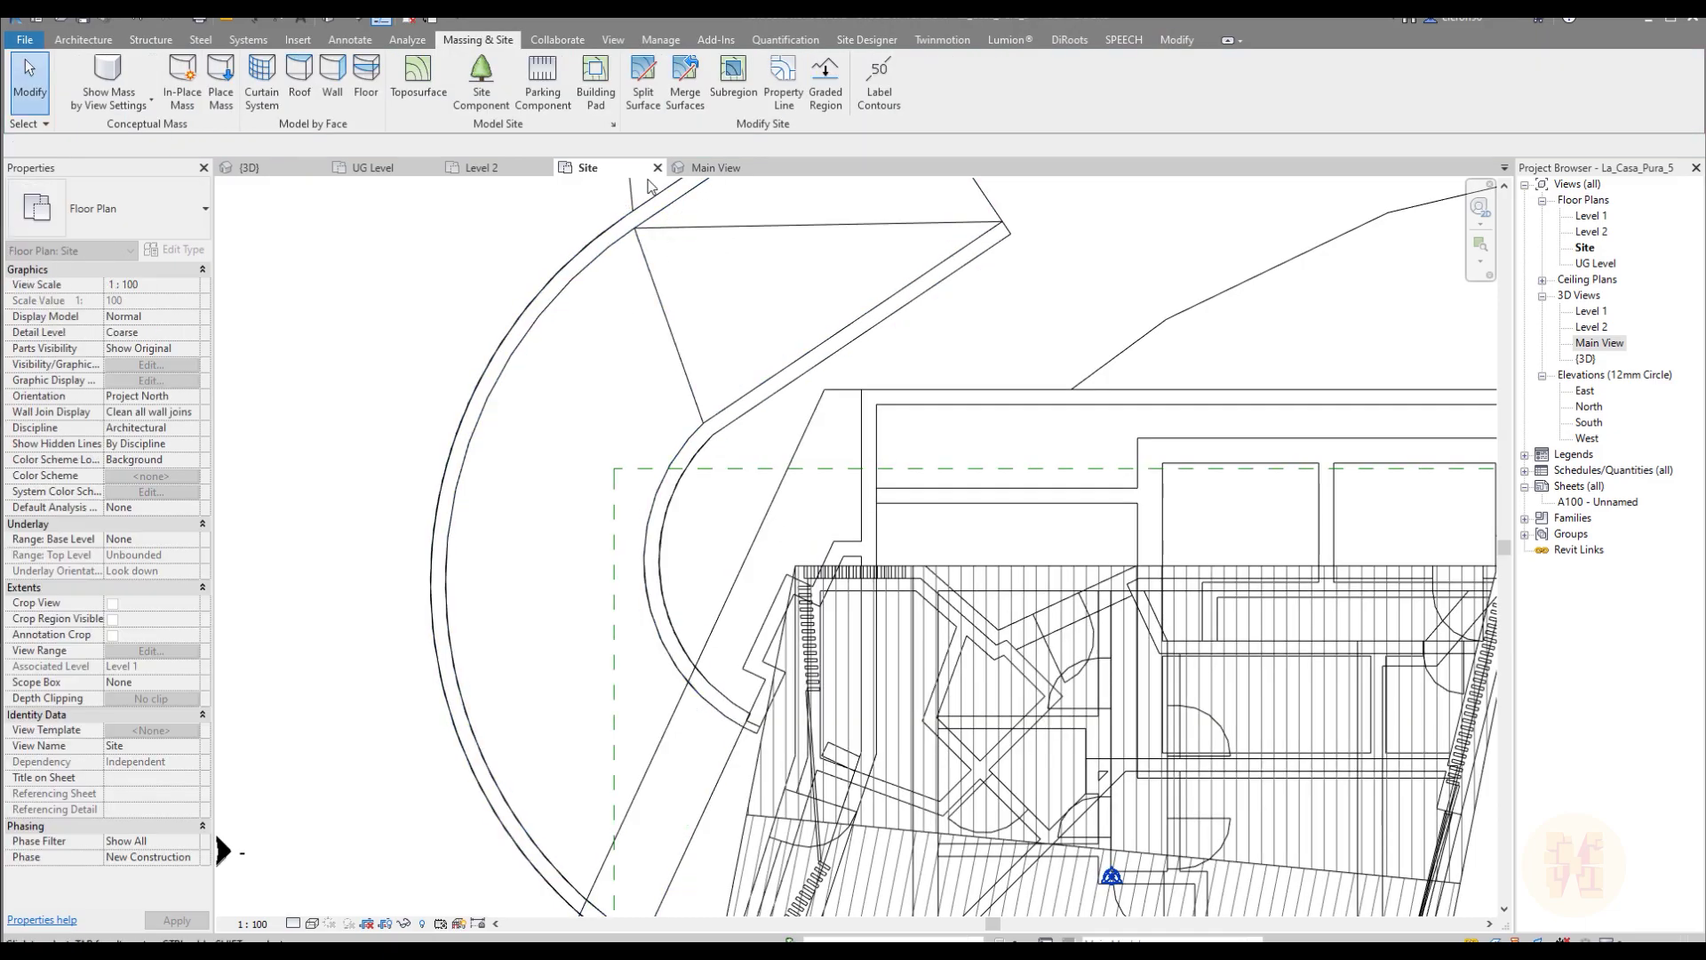
Step: Examine the terrain between the ramp's inner arc and the house in the Main View
left_click(715, 167)
middle_click_drag(752, 535, 792, 613, "shift")
scroll(855, 579, "up", 5)
scroll(855, 579, "up", 3)
middle_click_drag(1119, 605, 1047, 538, "shift")
middle_click_drag(600, 447, 926, 817)
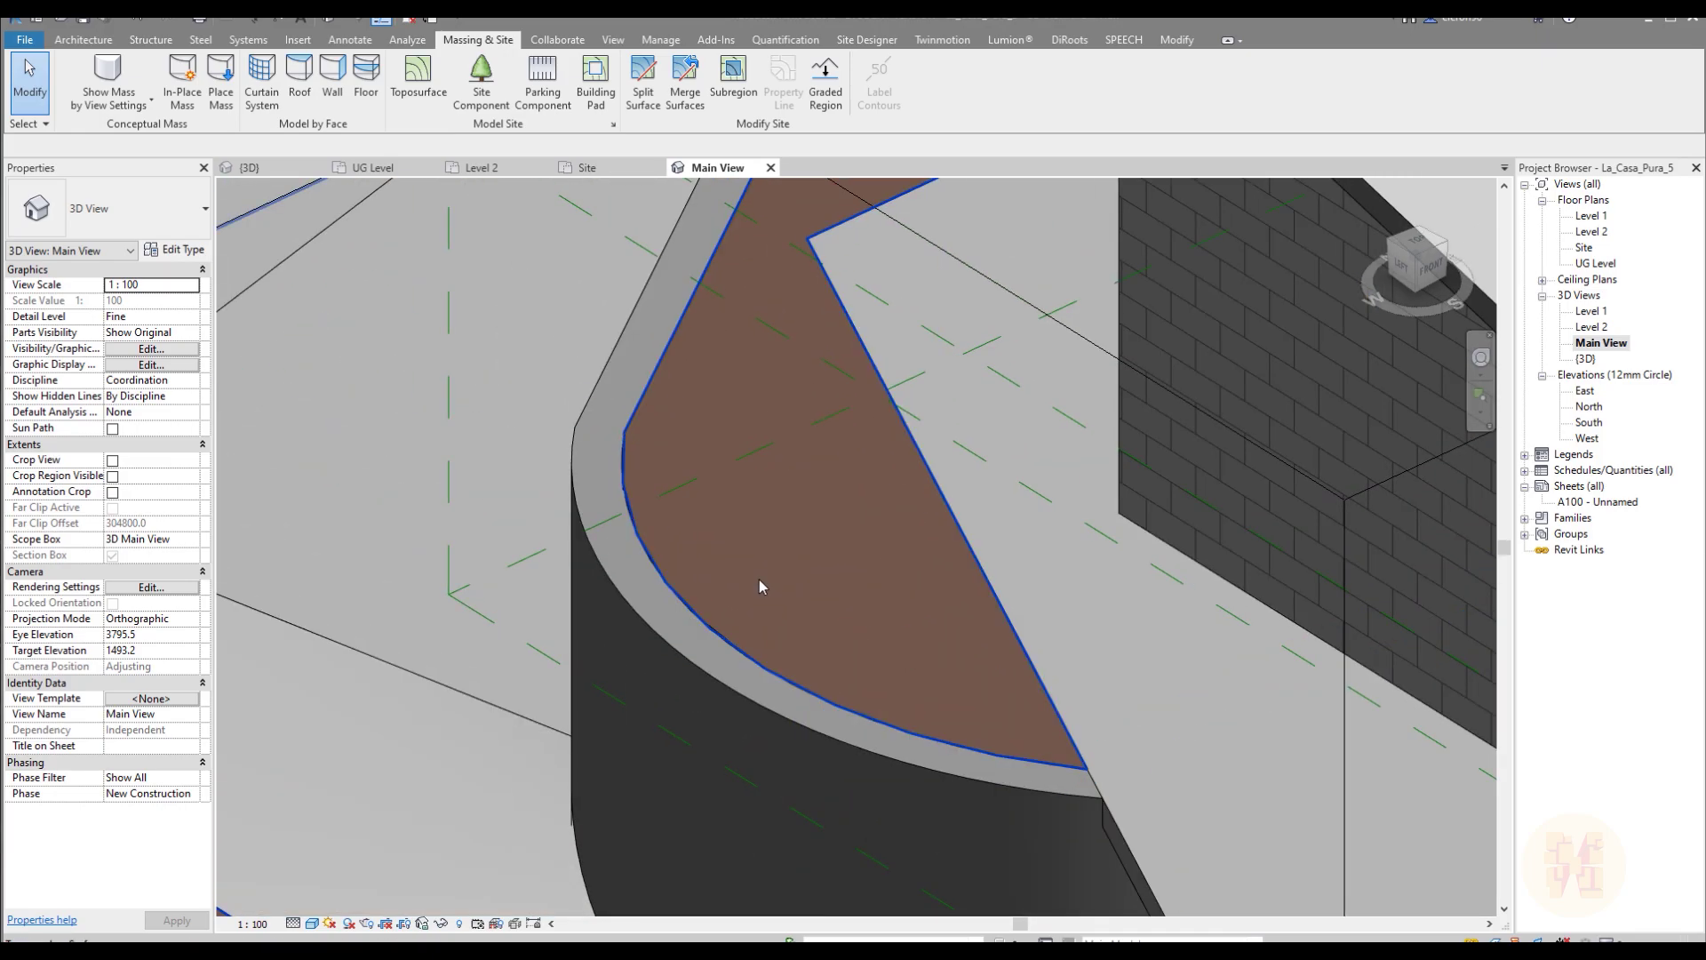
scroll(844, 534, "down", 4)
middle_click_drag(693, 510, 925, 426, "shift")
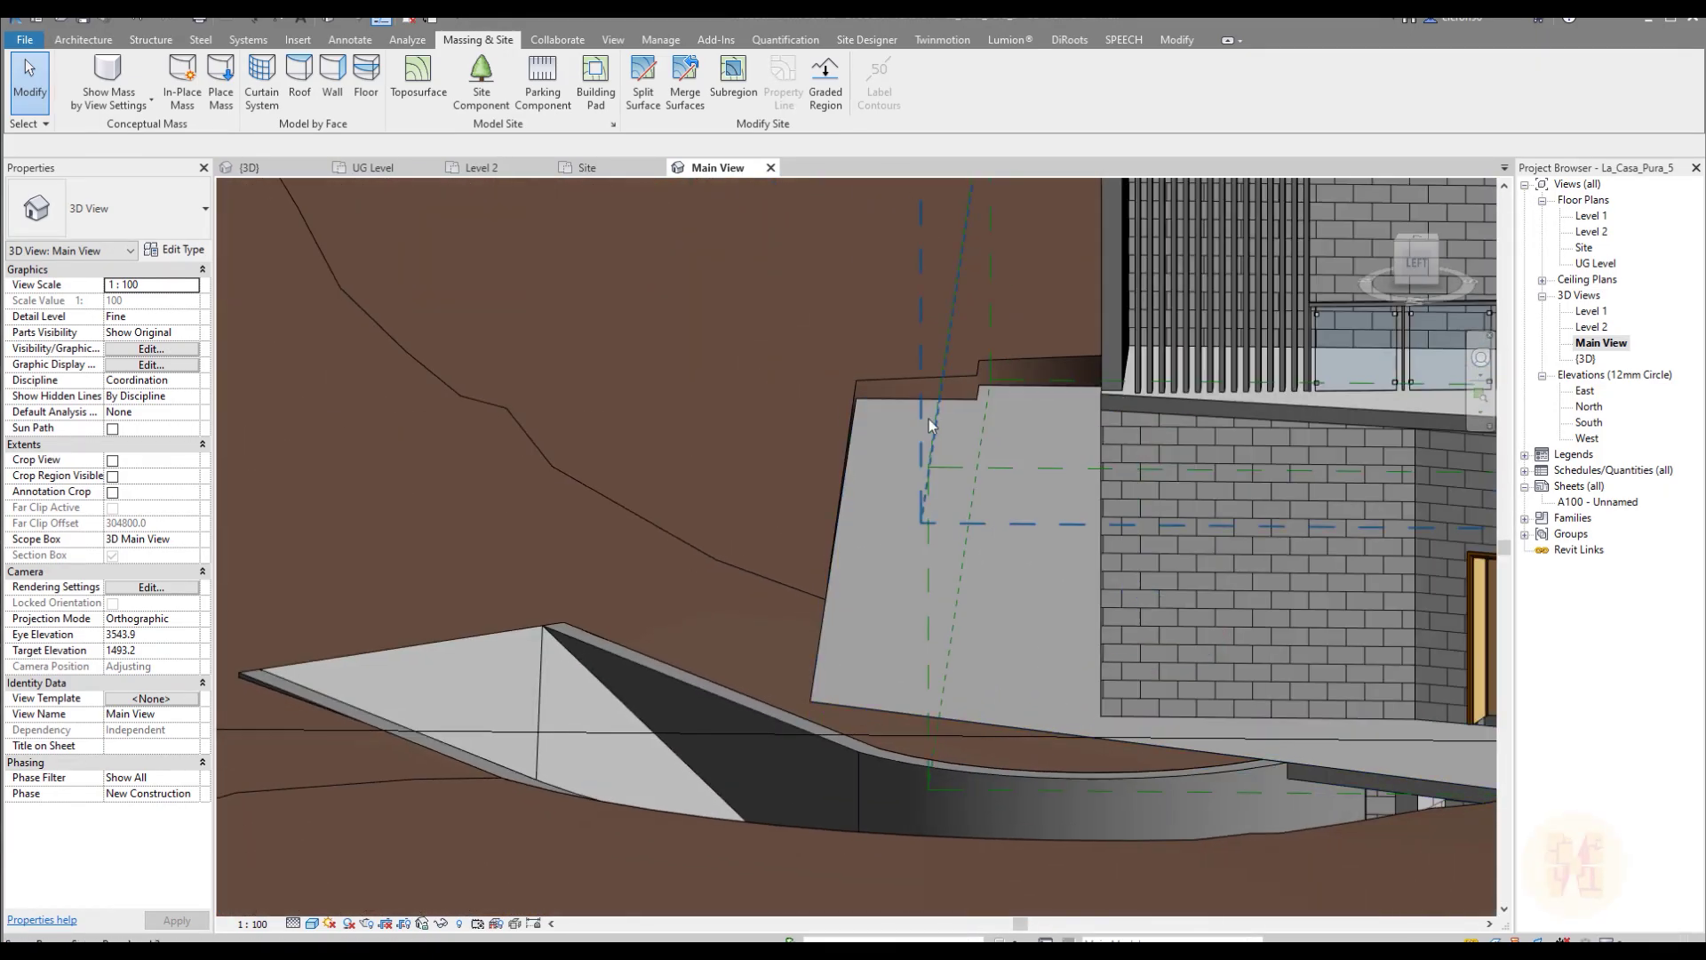
Step: Edit the toposurface in the Site plan and place absolute elevation 0.0 points around the pad's stepped north-east corner
left_click(597, 169)
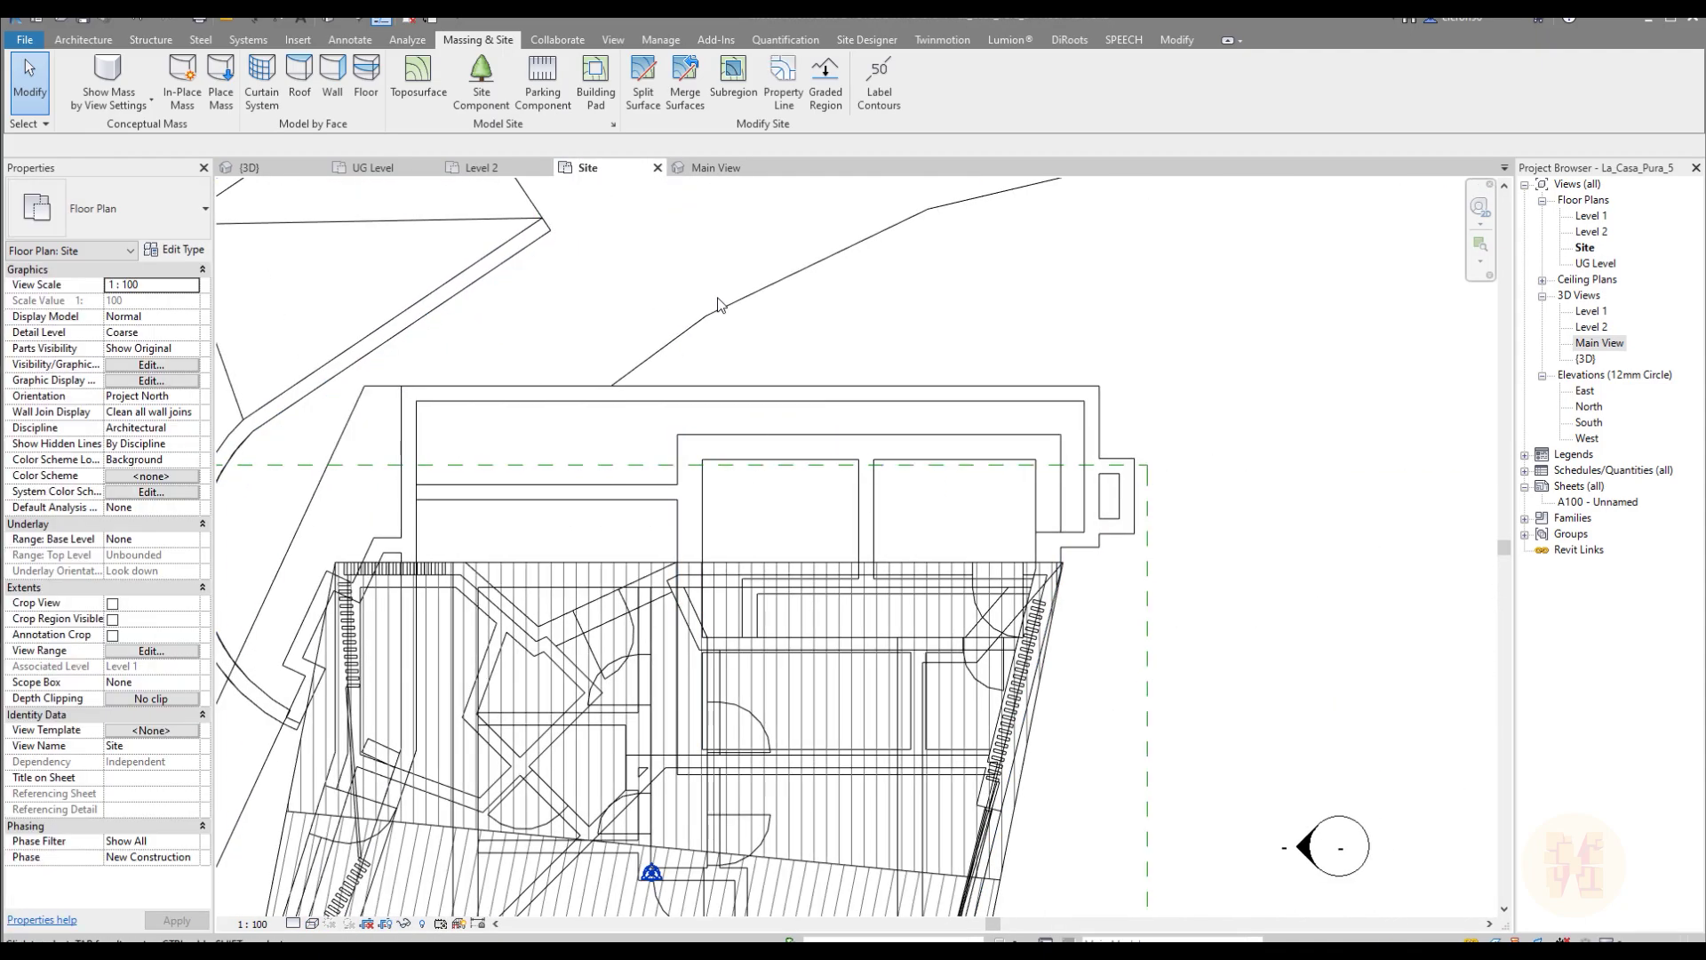
left_click(716, 306)
left_click(713, 85)
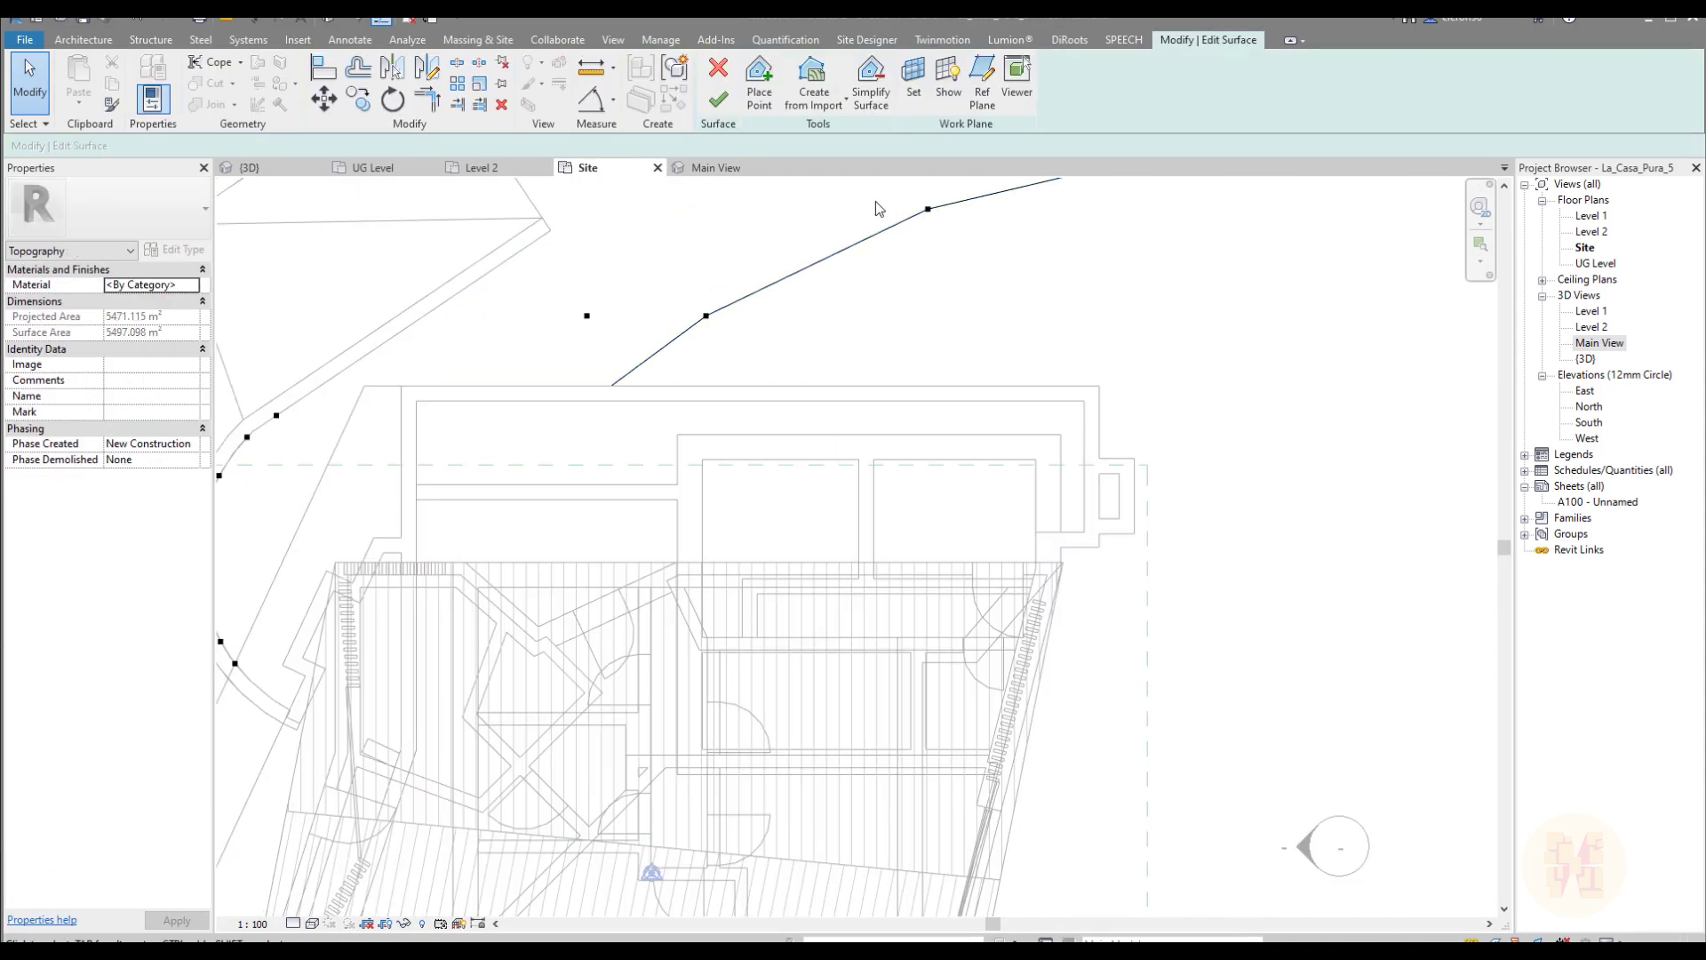
left_click(754, 95)
scroll(862, 342, "up", 3)
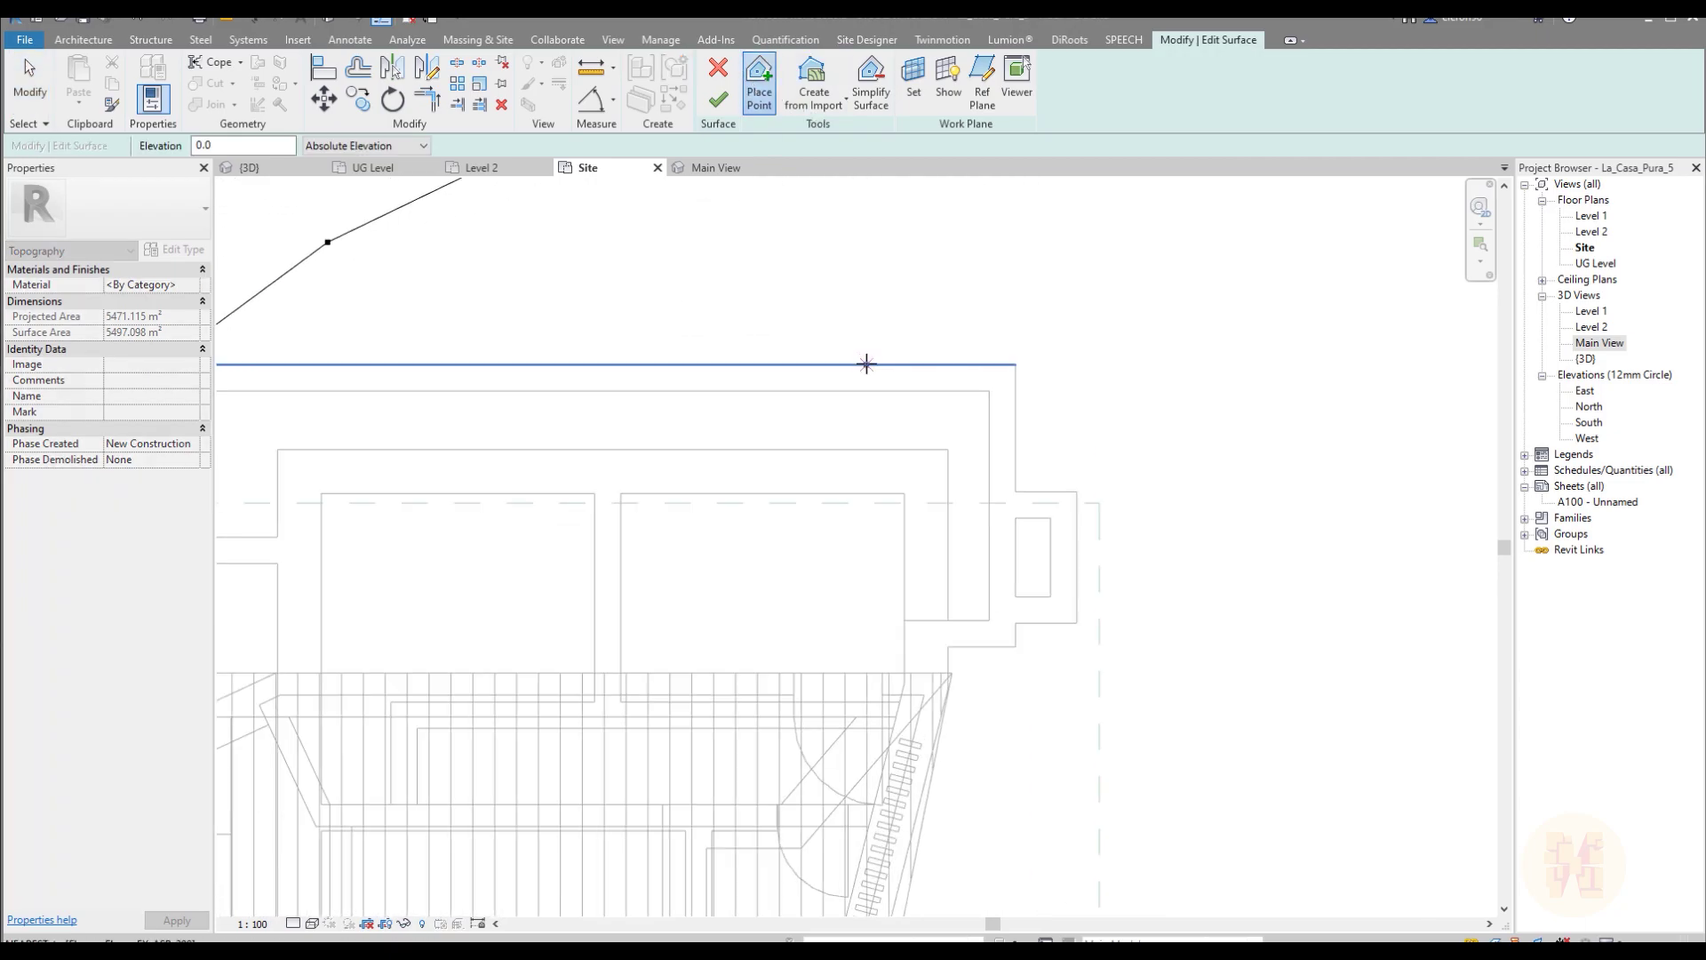
scroll(875, 366, "down", 3)
scroll(977, 382, "up", 3)
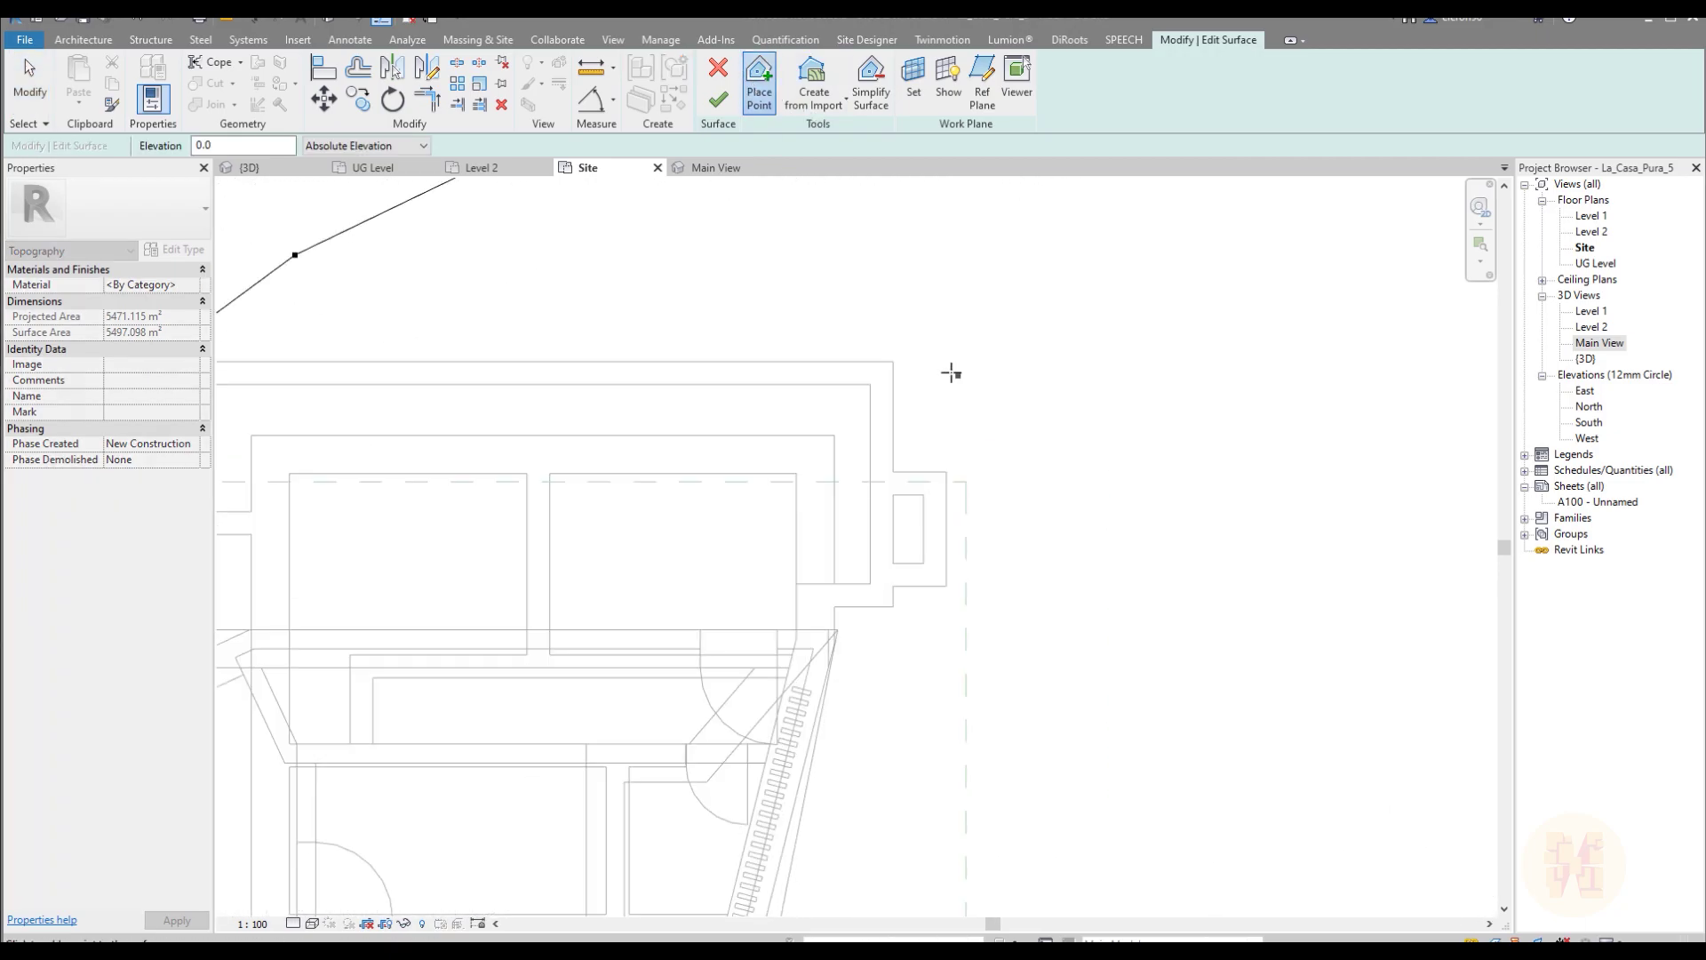
left_click(893, 362)
left_click(893, 405)
left_click(893, 471)
left_click(946, 587)
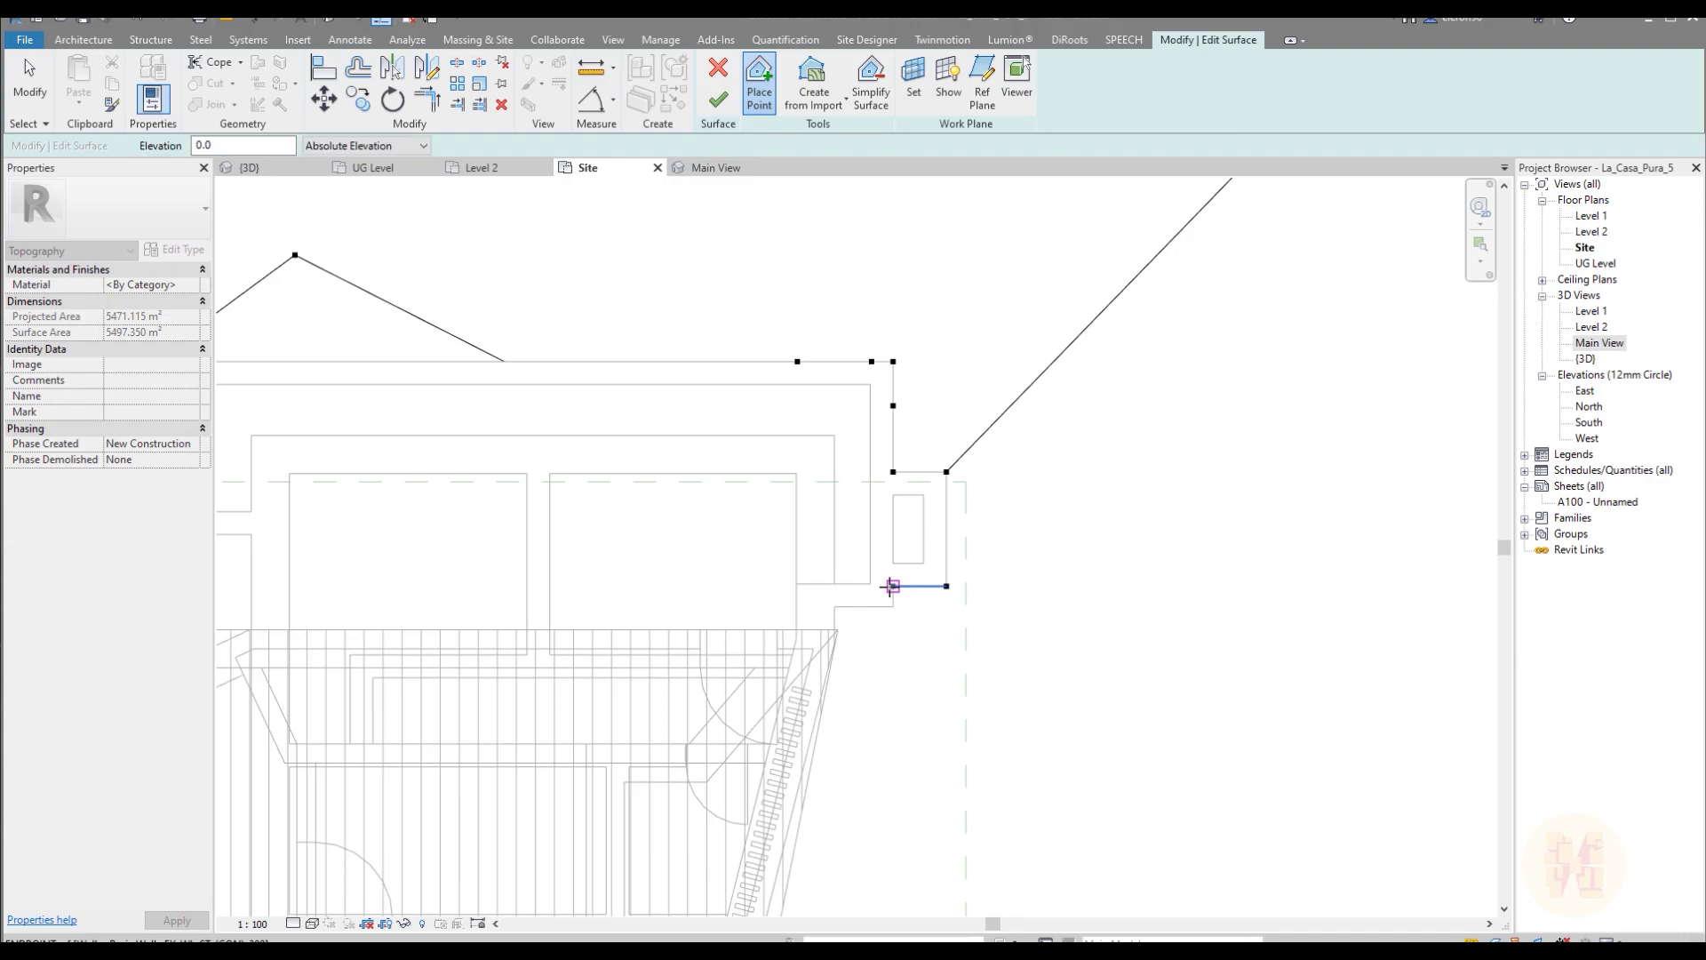
left_click(892, 606)
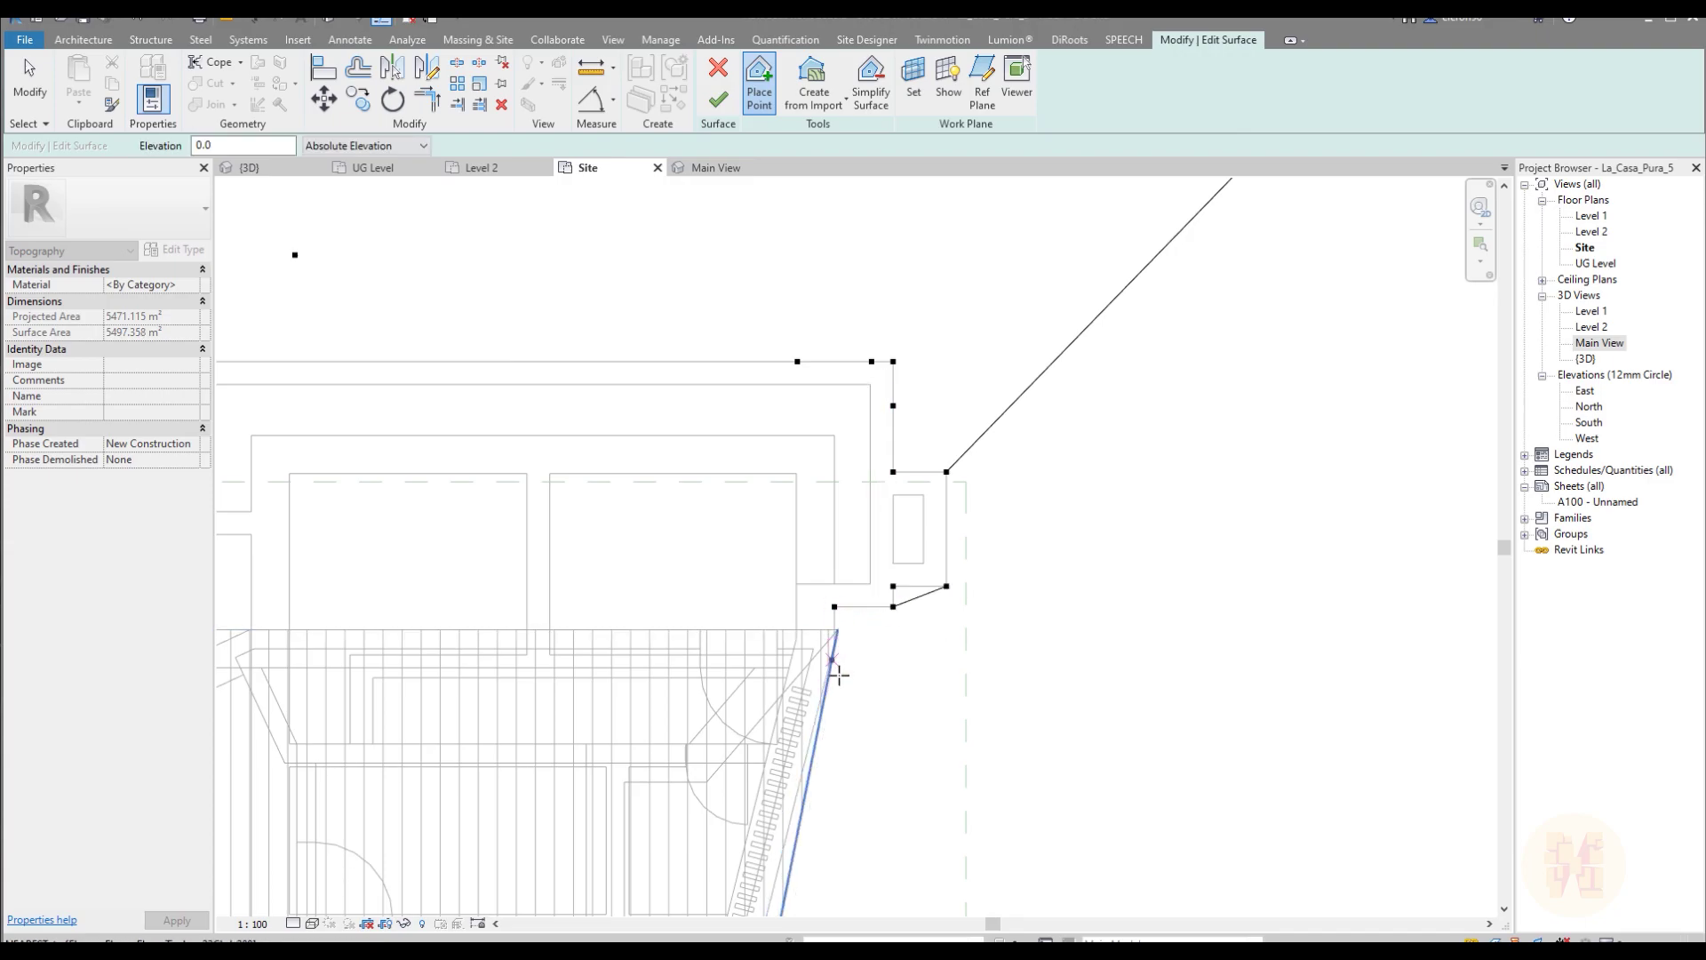
Step: Place elevation 0.0 points on the slanted edge south of the stepped corner and at the pad's south-west corner
scroll(834, 640, "up", 6)
left_click(809, 566)
scroll(837, 513, "down", 3)
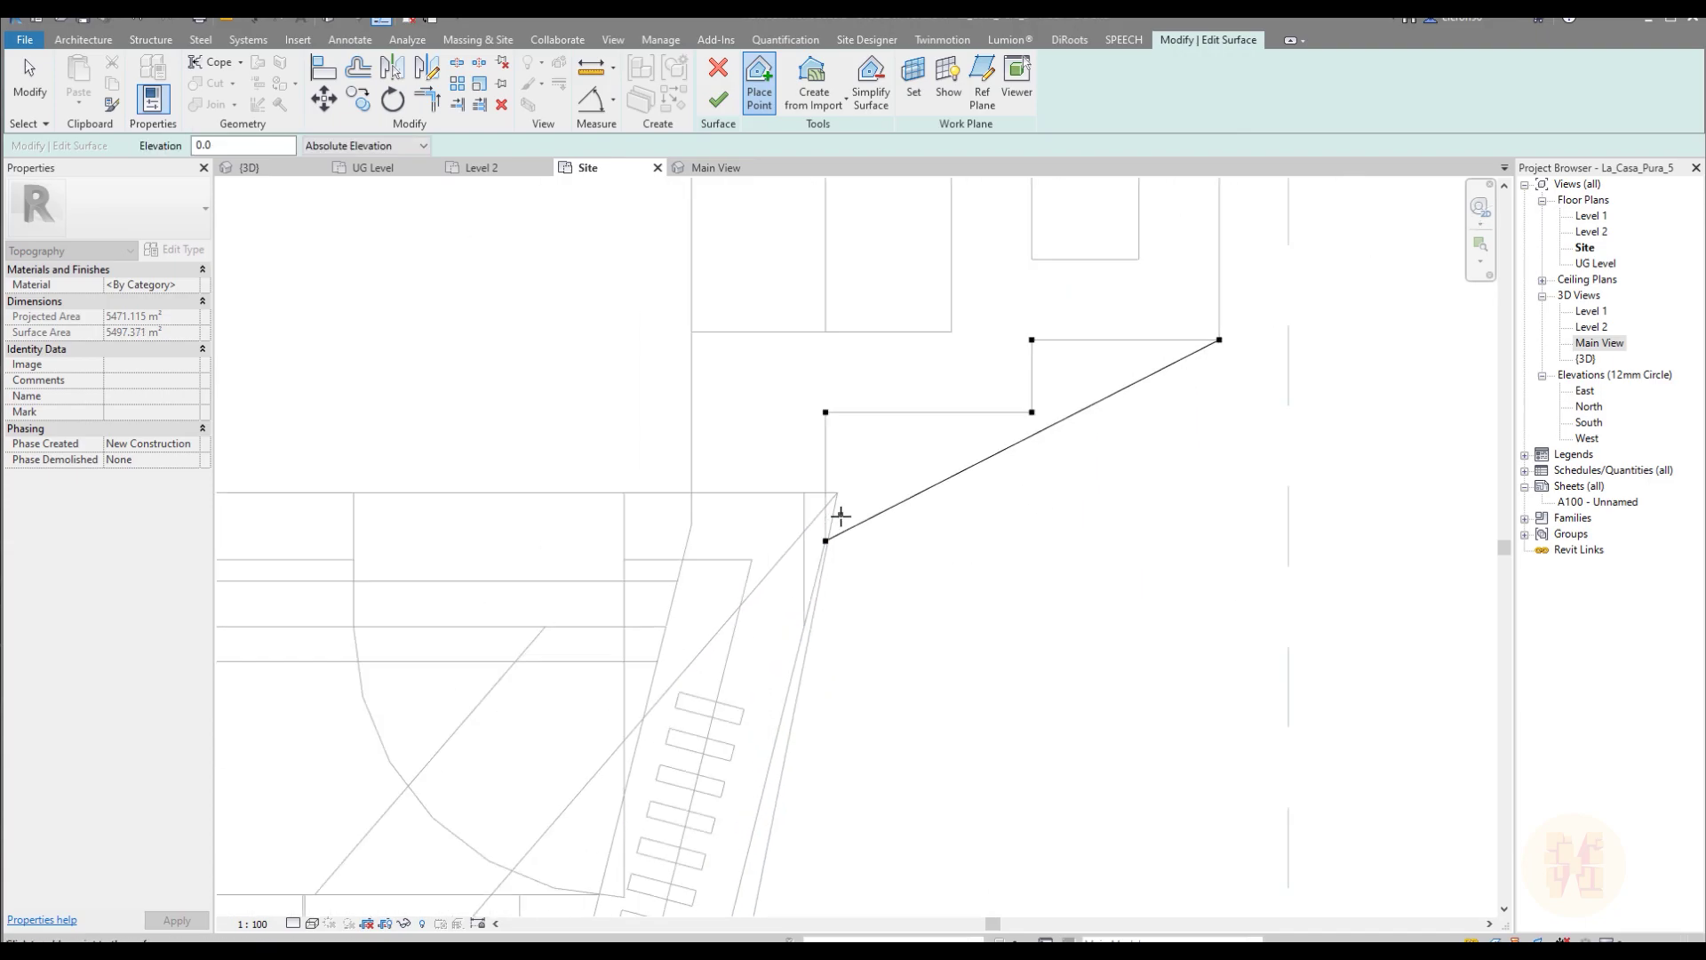
scroll(884, 730, "up", 5)
scroll(956, 529, "down", 1)
middle_click_drag(864, 821, 960, 539)
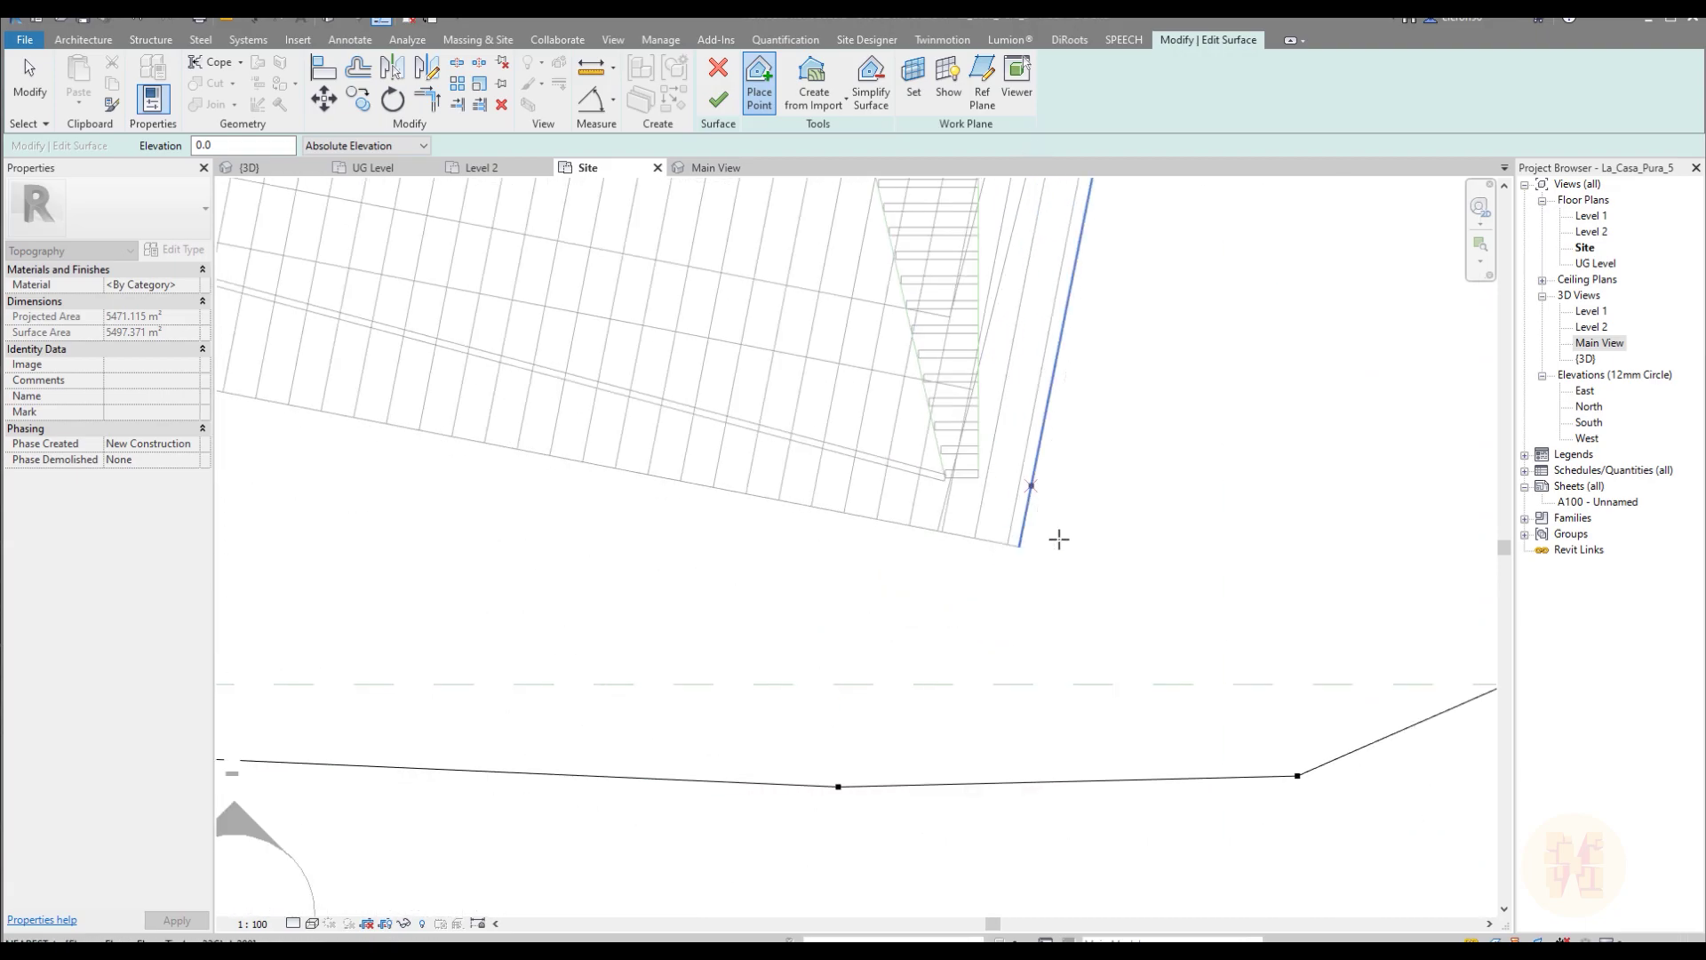
scroll(921, 593, "down", 3)
scroll(924, 578, "up", 3)
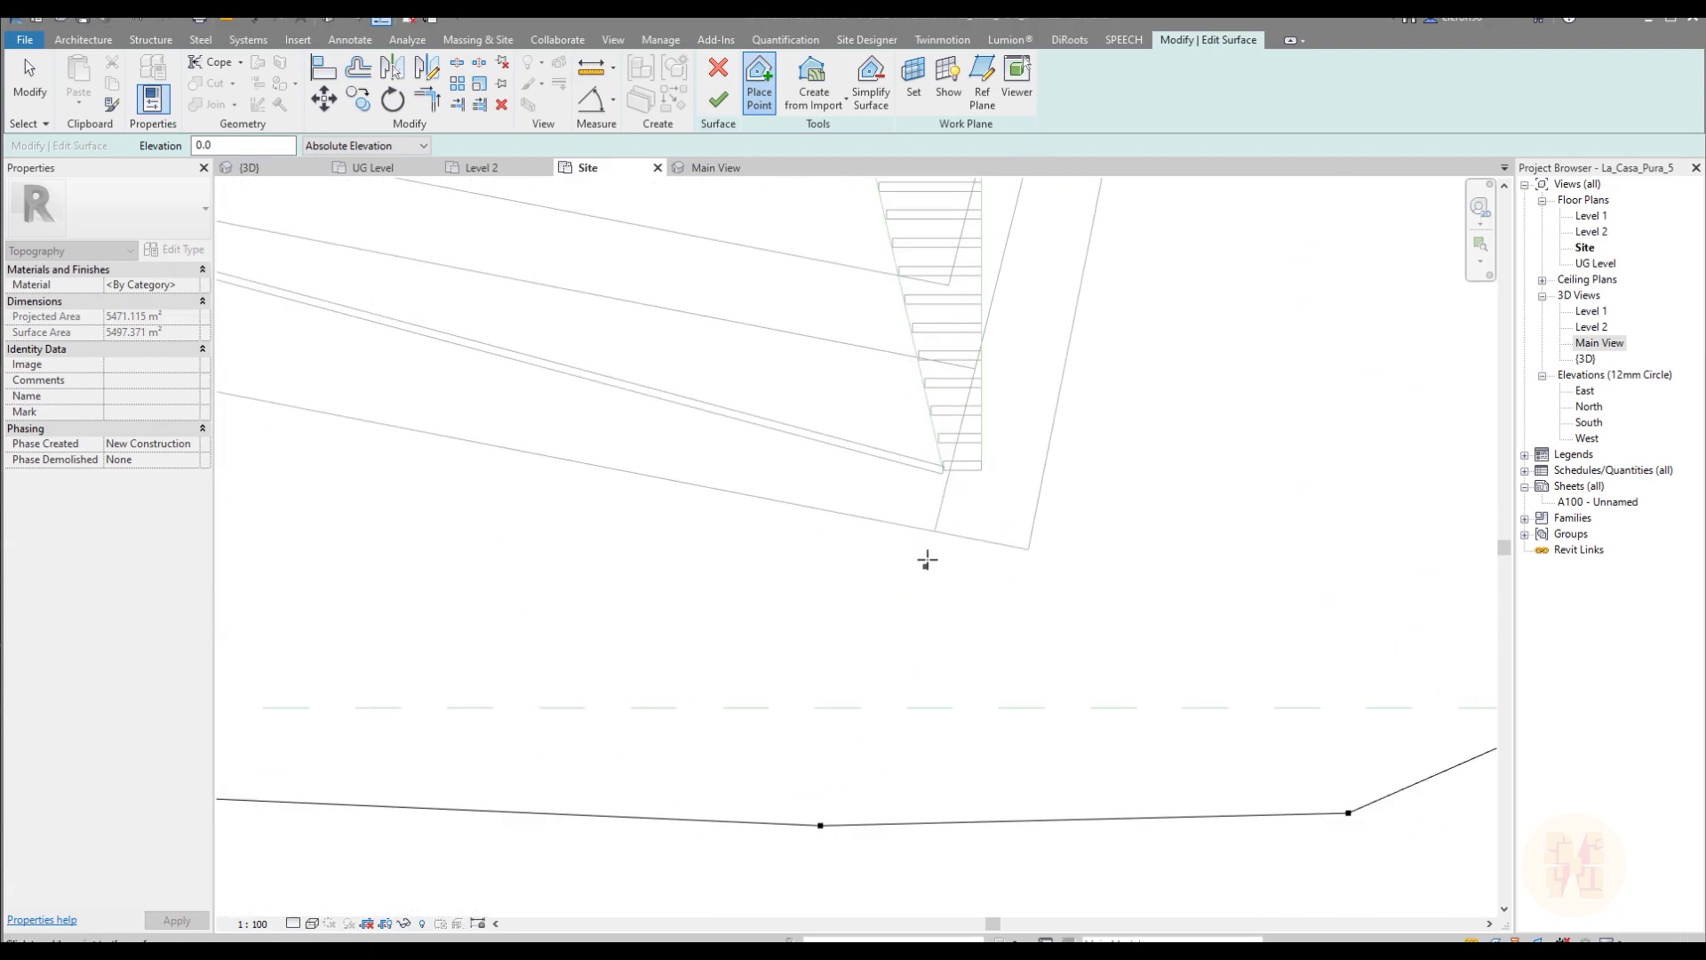
left_click(934, 530)
scroll(930, 589, "down", 3)
middle_click_drag(400, 488, 723, 526)
scroll(514, 468, "up", 1)
middle_click_drag(522, 312, 752, 628)
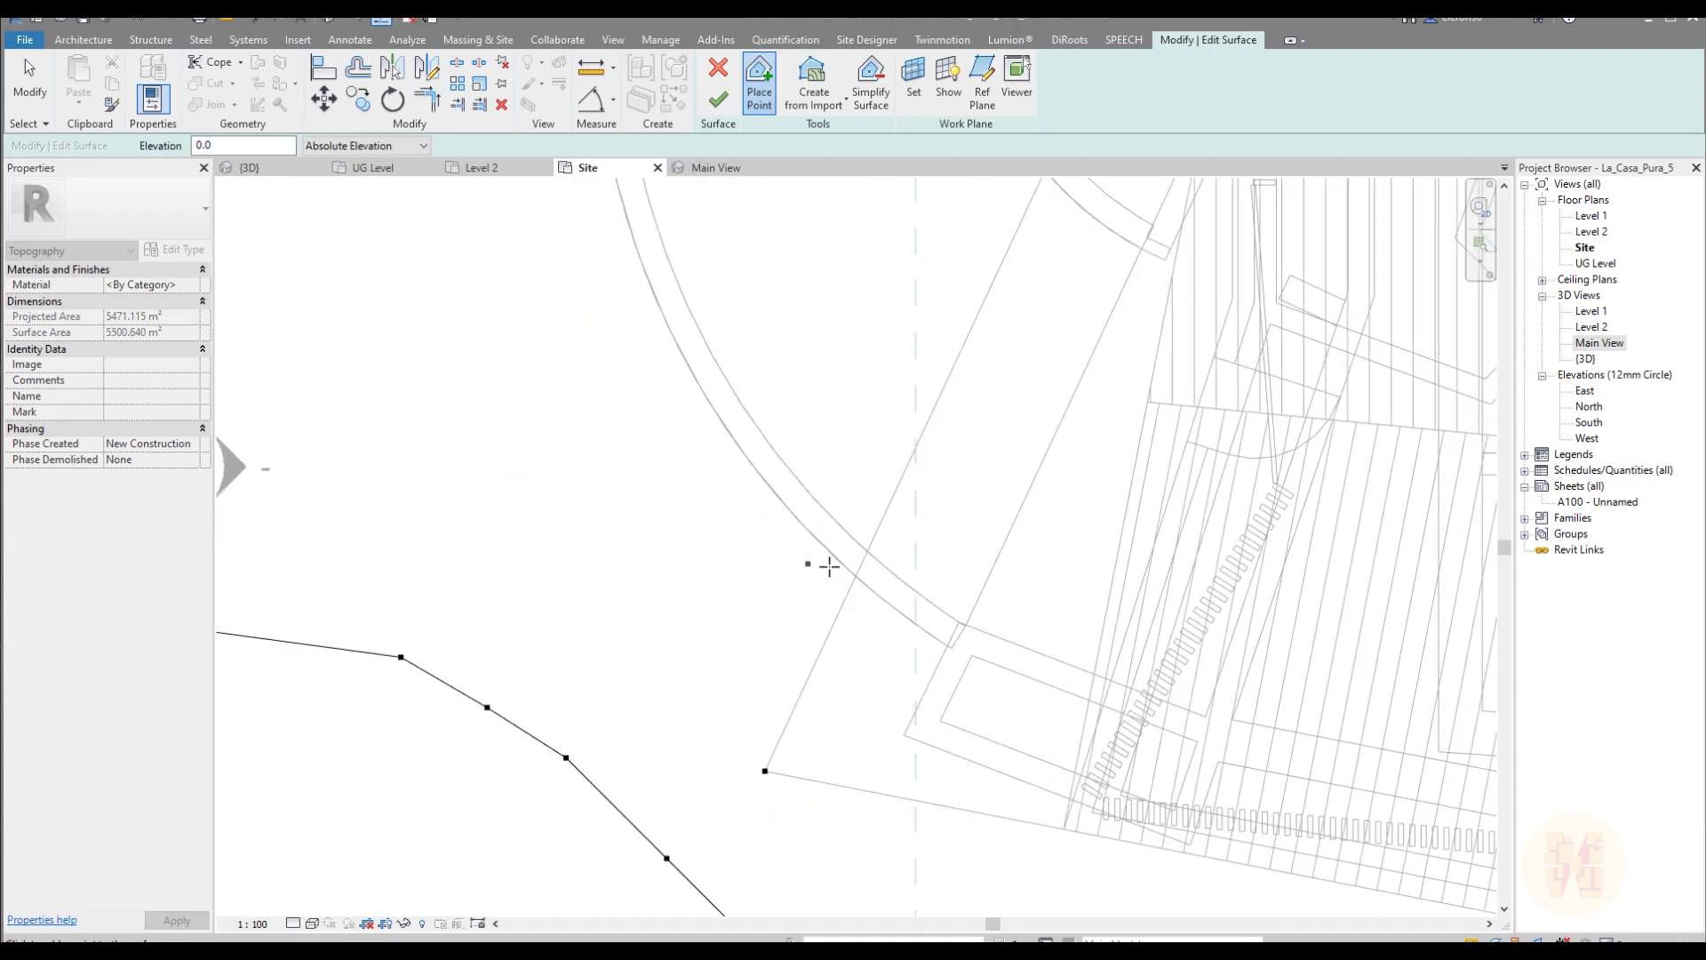
Step: Place elevation 0.0 points along the lower half of the ramp's outer arc, starting where it crosses the pad edge
left_click(788, 512)
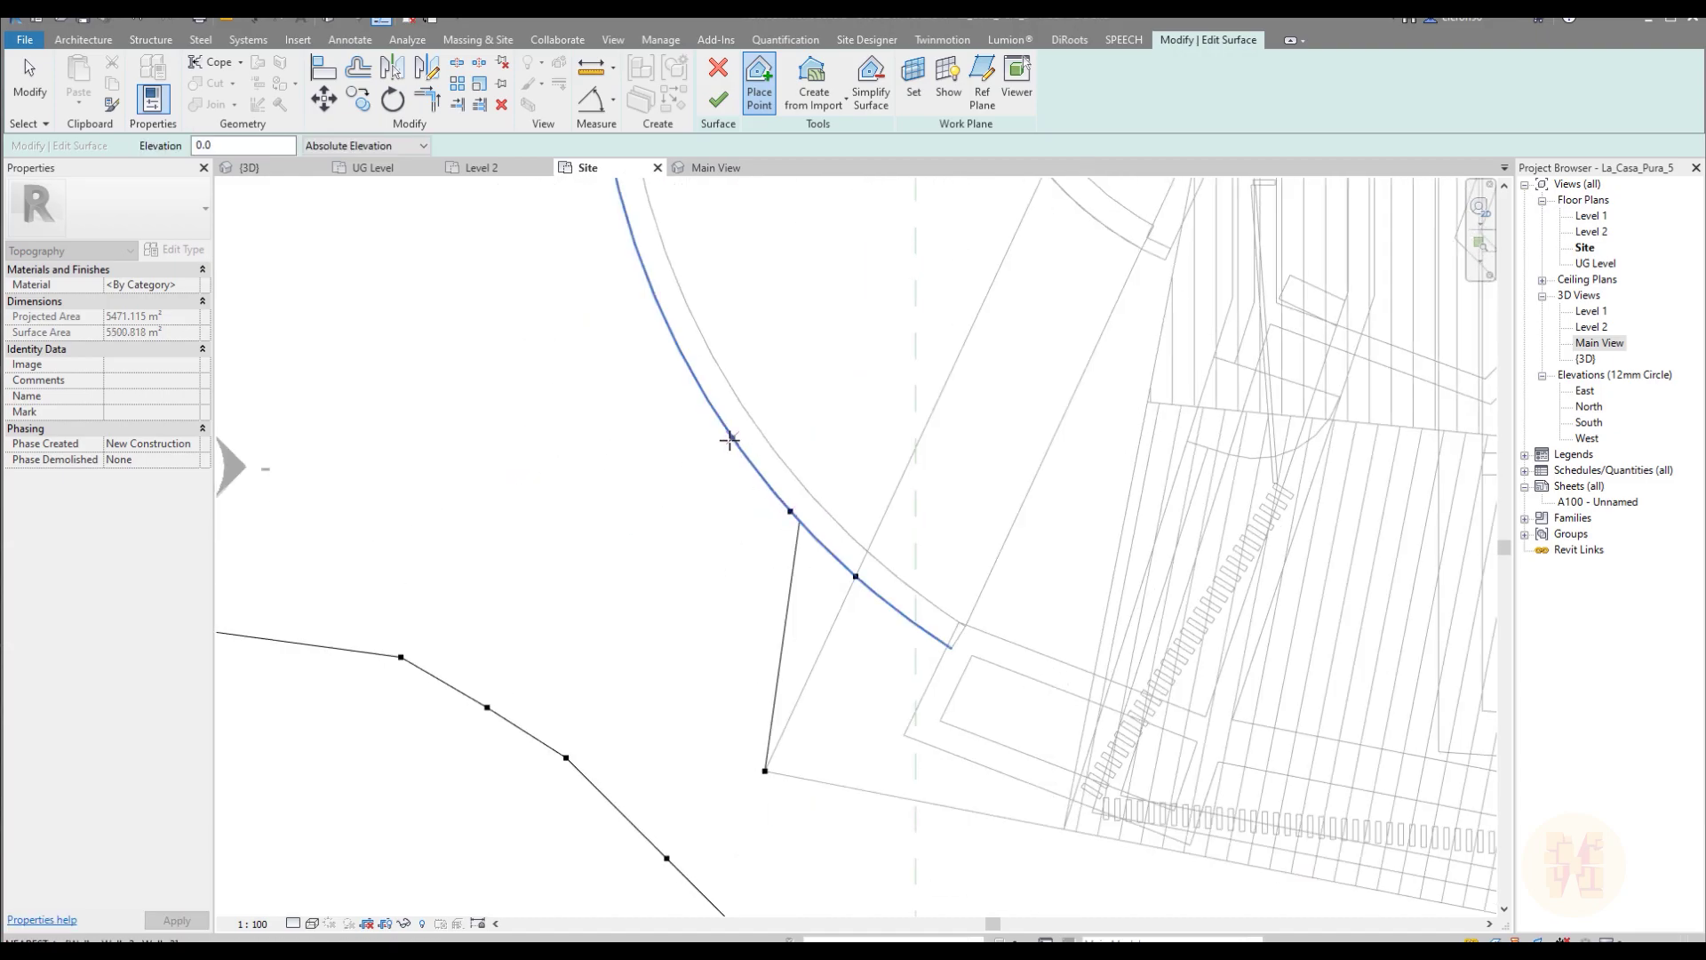
left_click(673, 334)
middle_click_drag(674, 331, 842, 723)
left_click(807, 642)
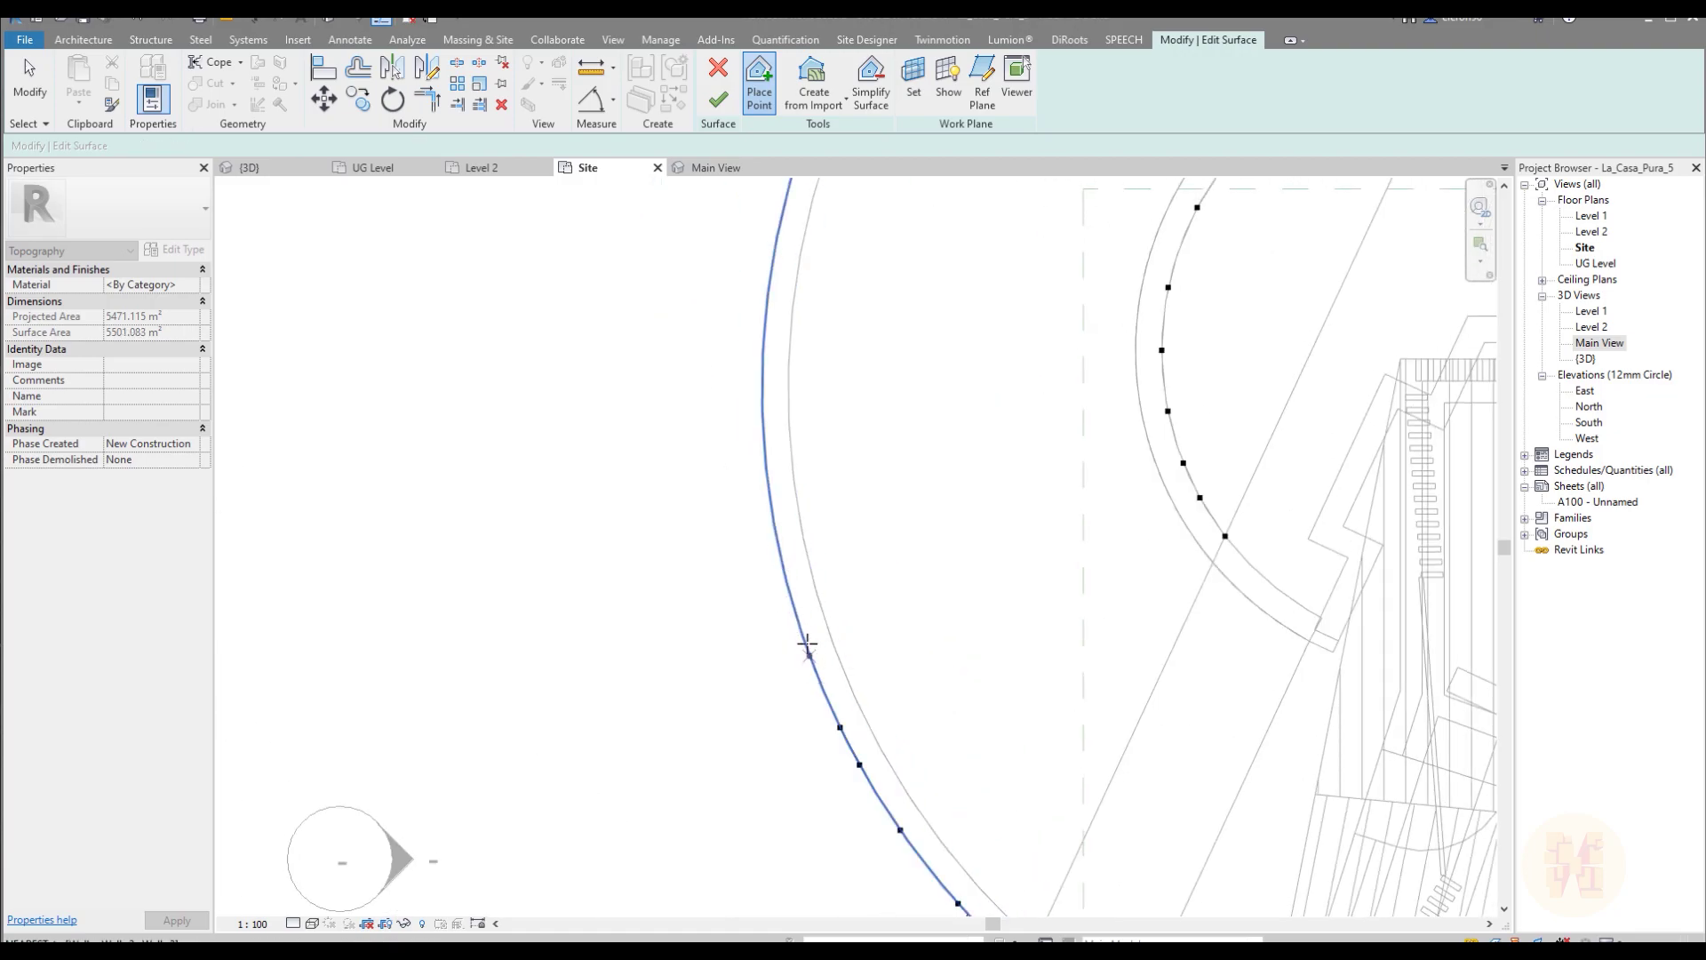
left_click(781, 586)
left_click(773, 533)
left_click(761, 469)
left_click(762, 418)
left_click(762, 349)
left_click(767, 297)
Step: Continue the elevation 0.0 points along the upper half of the ramp's outer arc towards the straight section
middle_click_drag(766, 297, 773, 619)
left_click(773, 619)
left_click(796, 552)
left_click(824, 485)
middle_click_drag(926, 456, 787, 725)
left_click(754, 637)
left_click(826, 546)
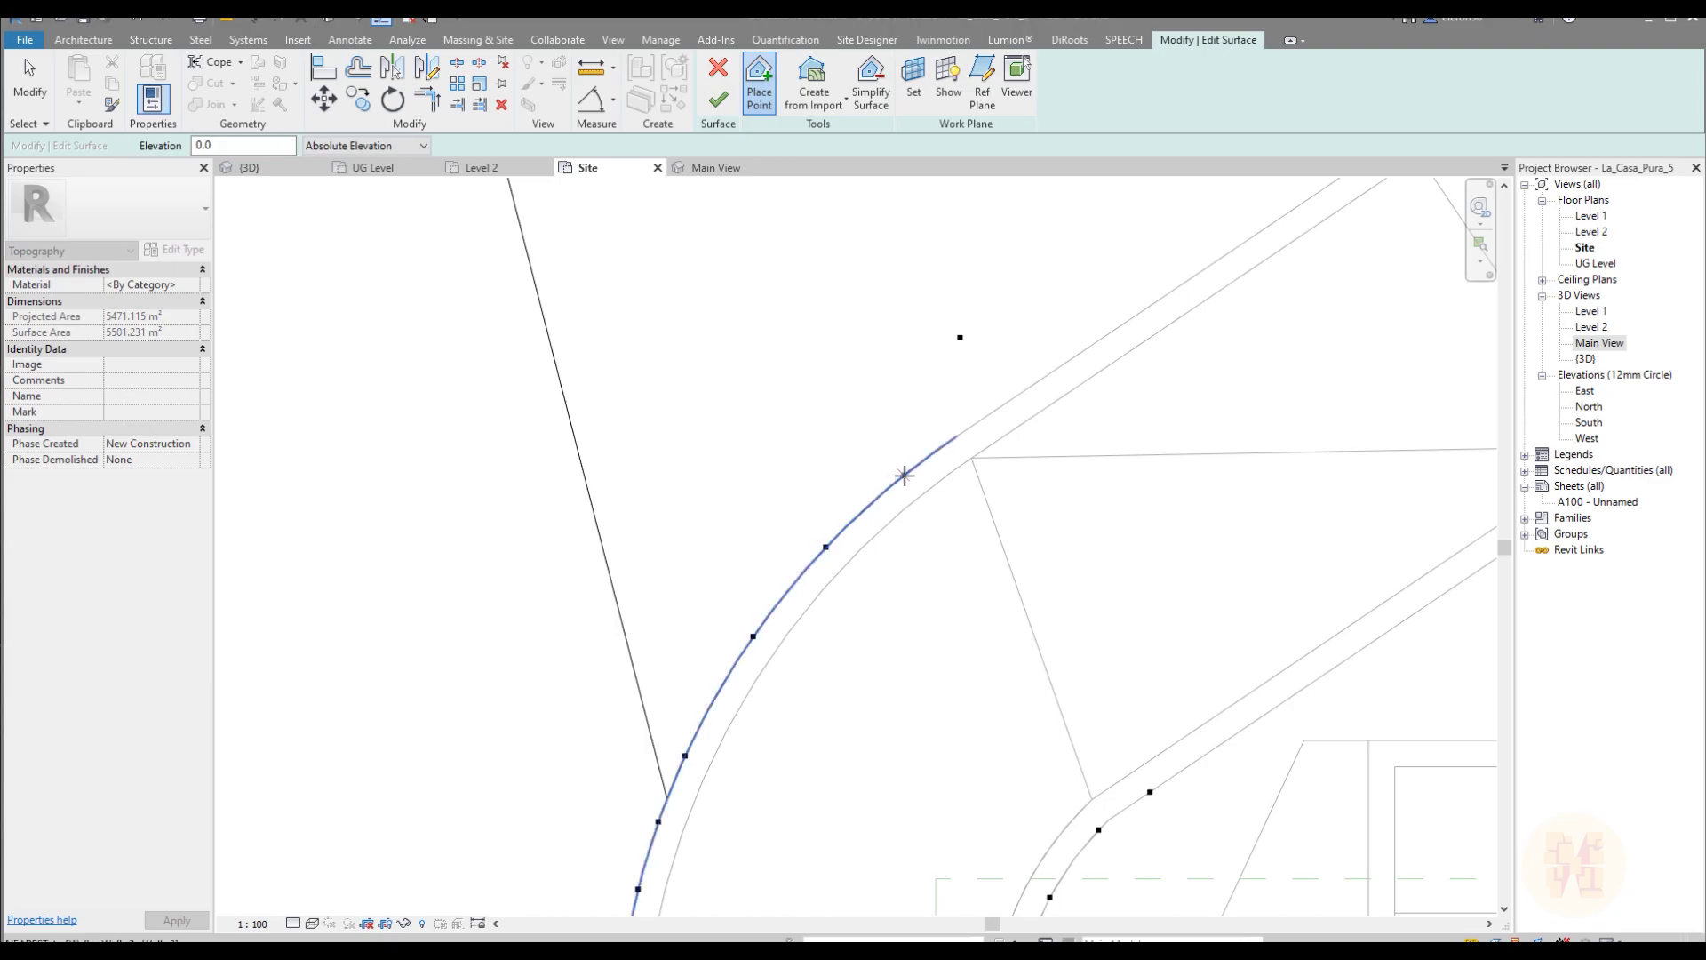
Step: Place elevation 0.0 points along both straight walls of the ramp, including their outer end corners
middle_click_drag(1094, 379, 904, 525)
left_click(815, 546)
left_click(1110, 349)
middle_click_drag(1172, 665, 940, 516)
left_click(1102, 534)
left_click(1010, 591)
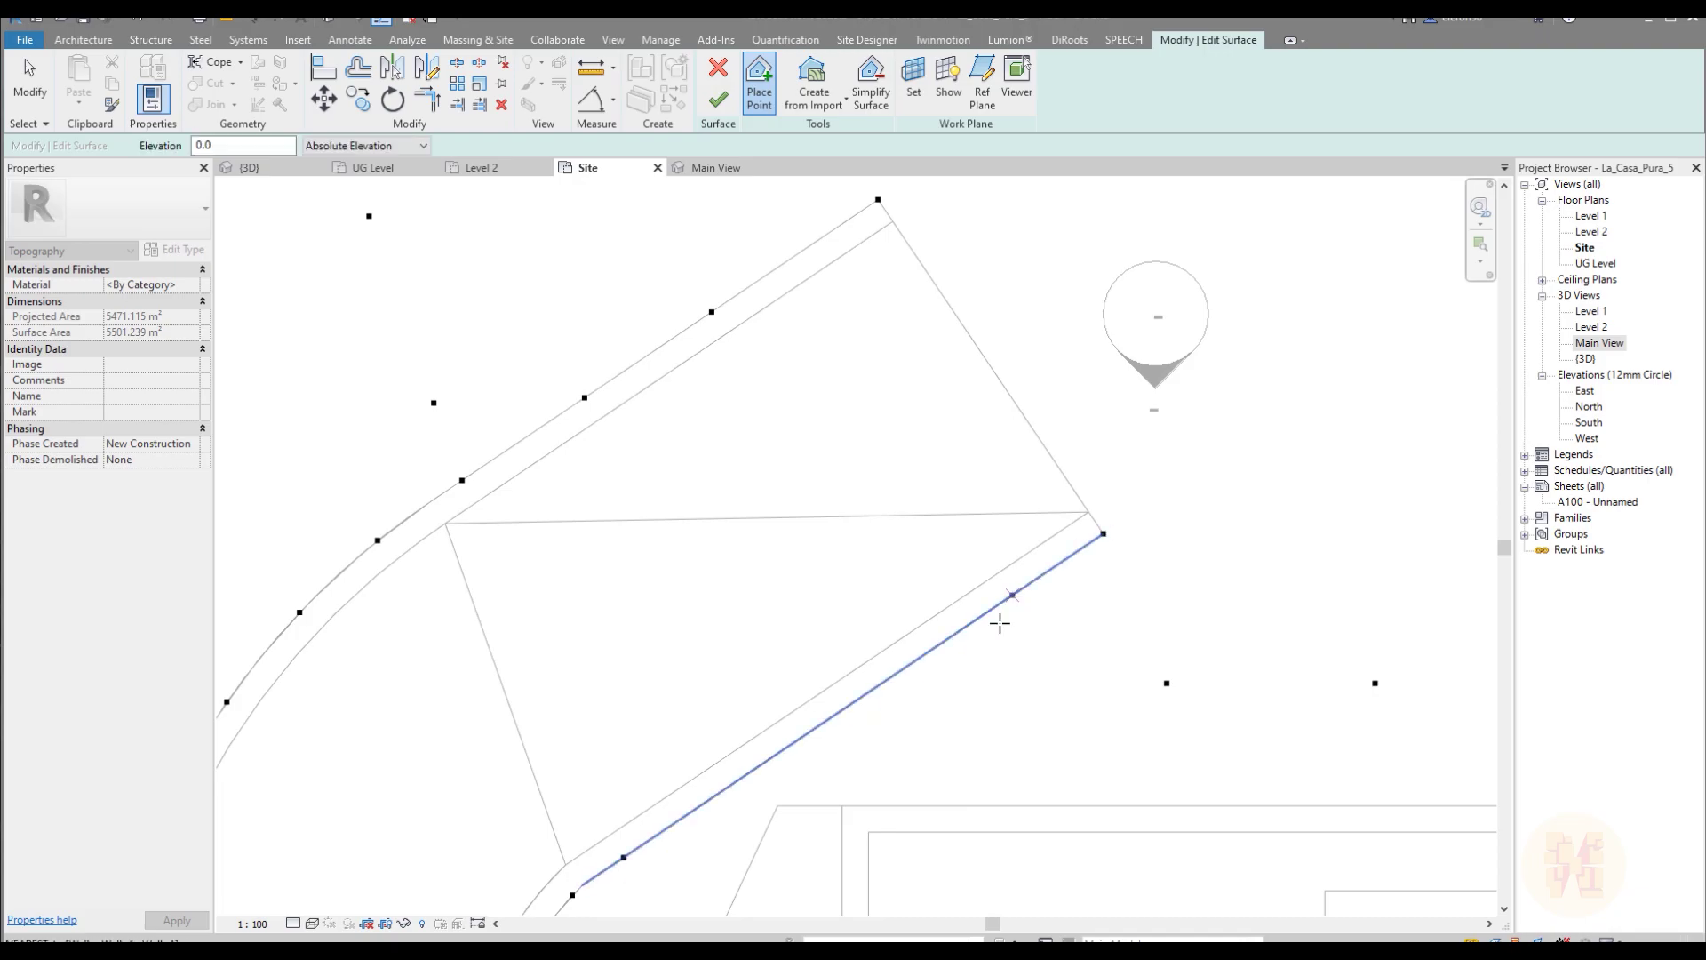
left_click(811, 729)
middle_click_drag(879, 792, 855, 536)
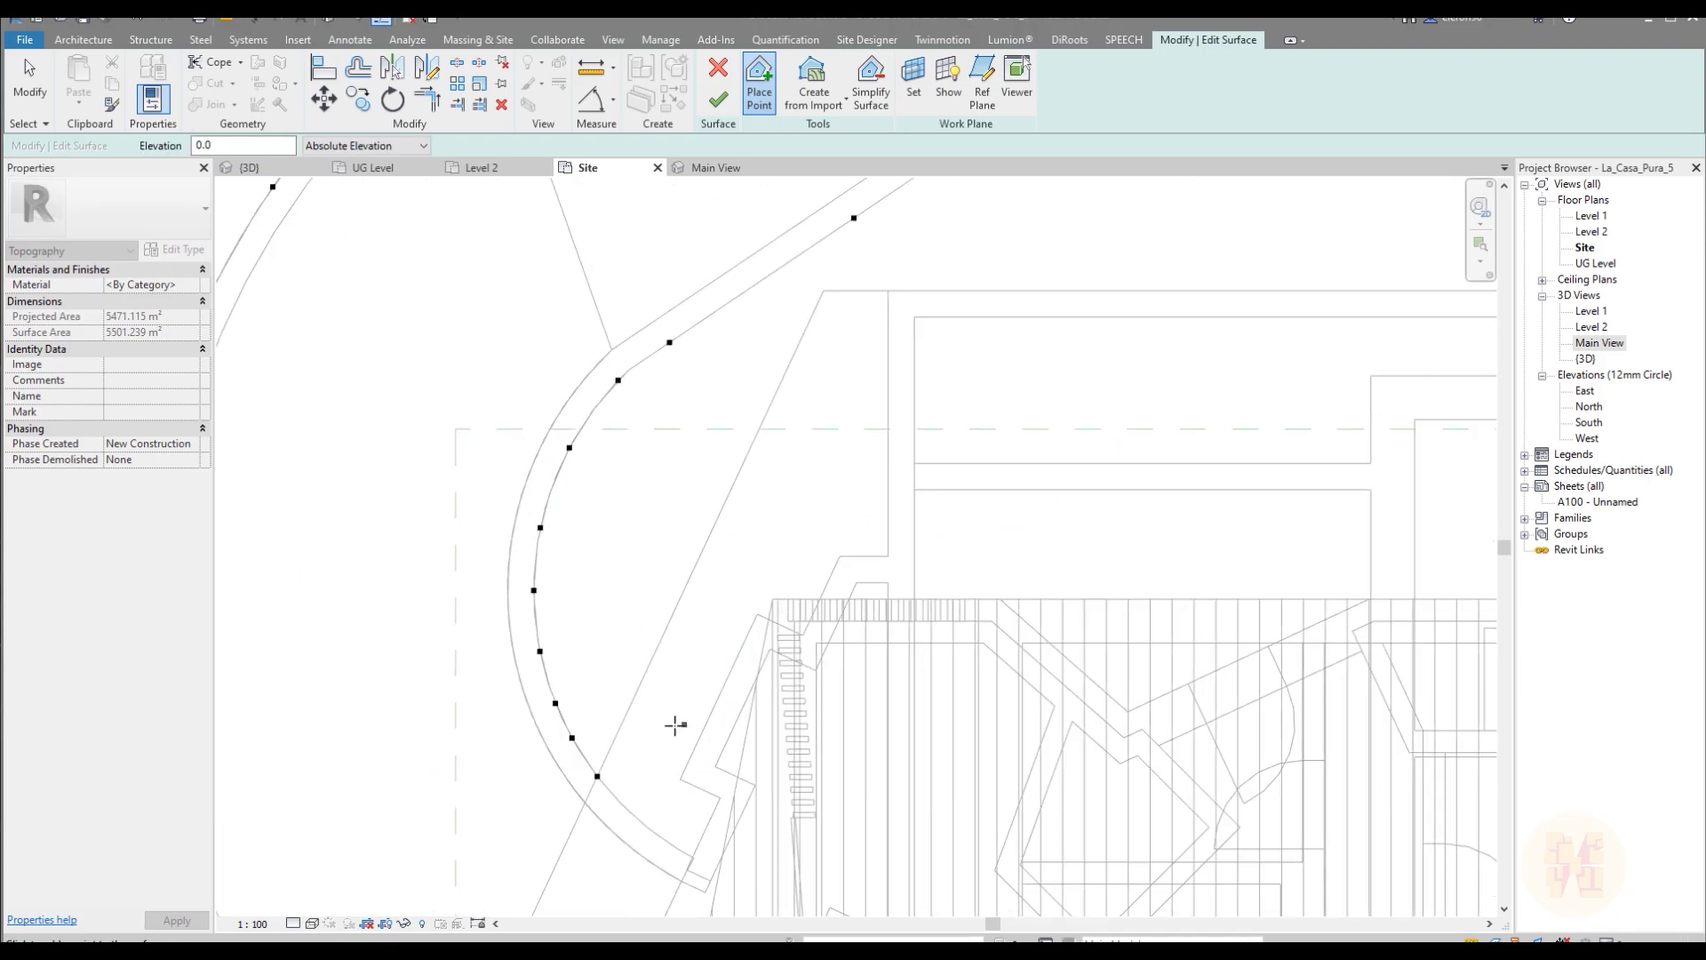
Step: Place elevation 0.0 points along the slanted pad edge up to its north-west corner, and finish the surface edit
left_click(635, 700)
left_click(697, 561)
left_click(747, 453)
left_click(824, 291)
scroll(911, 503, "down", 2)
middle_click_drag(1404, 507, 910, 527)
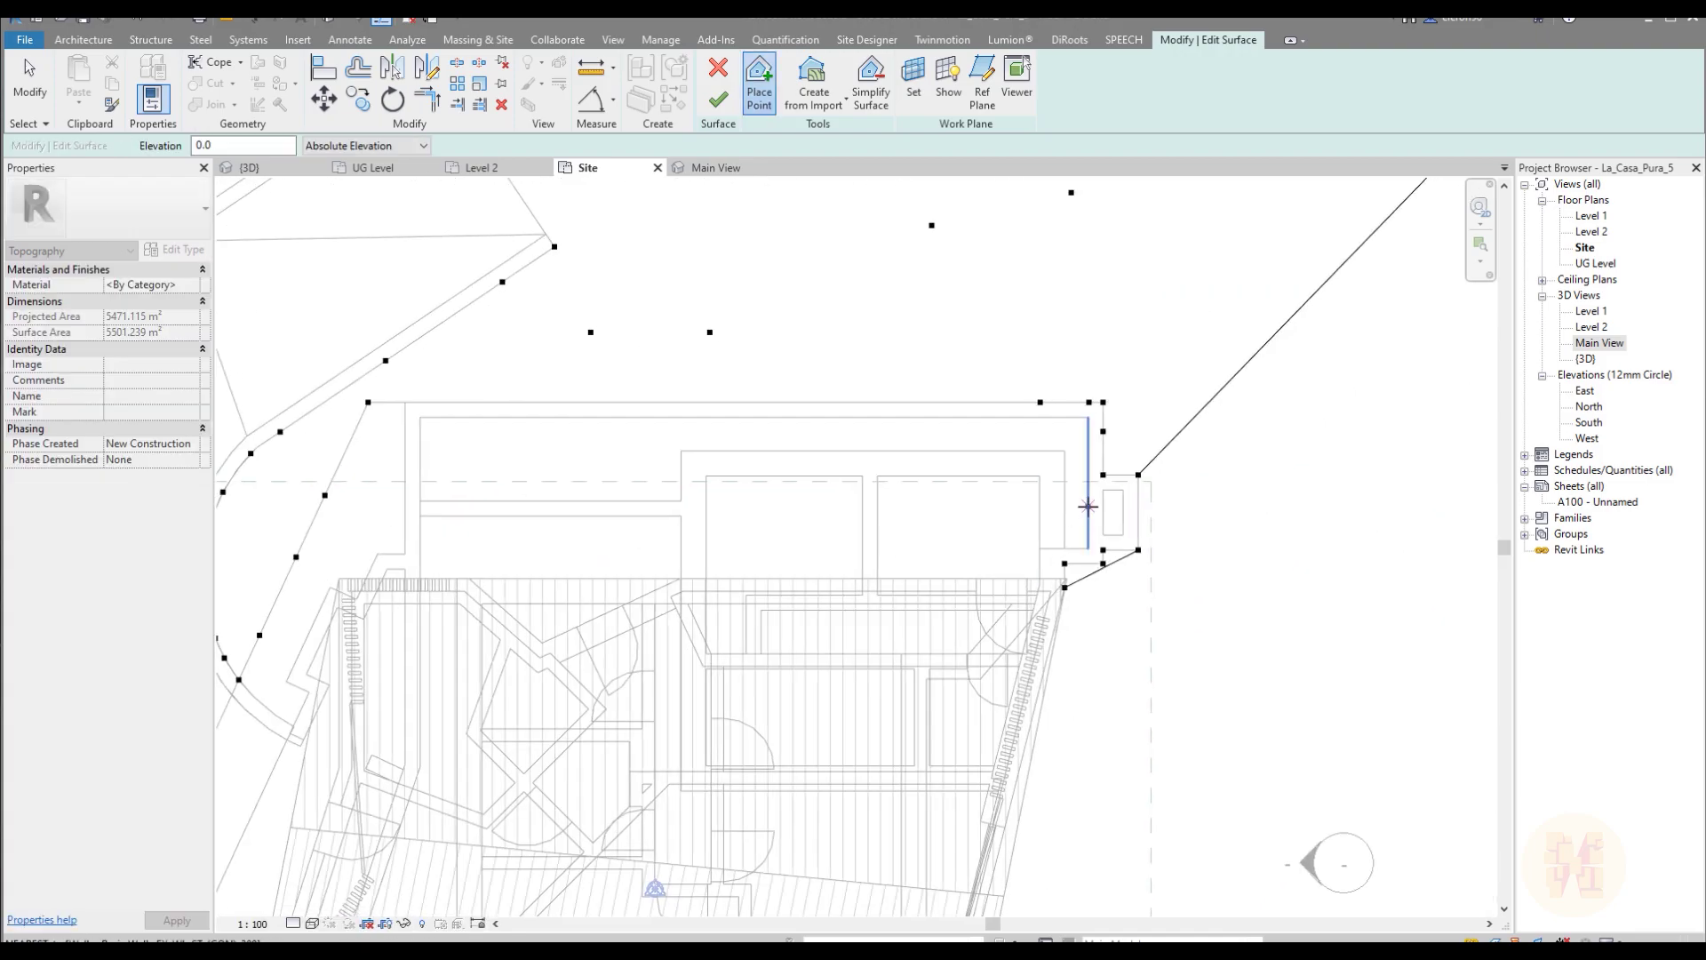
left_click(718, 100)
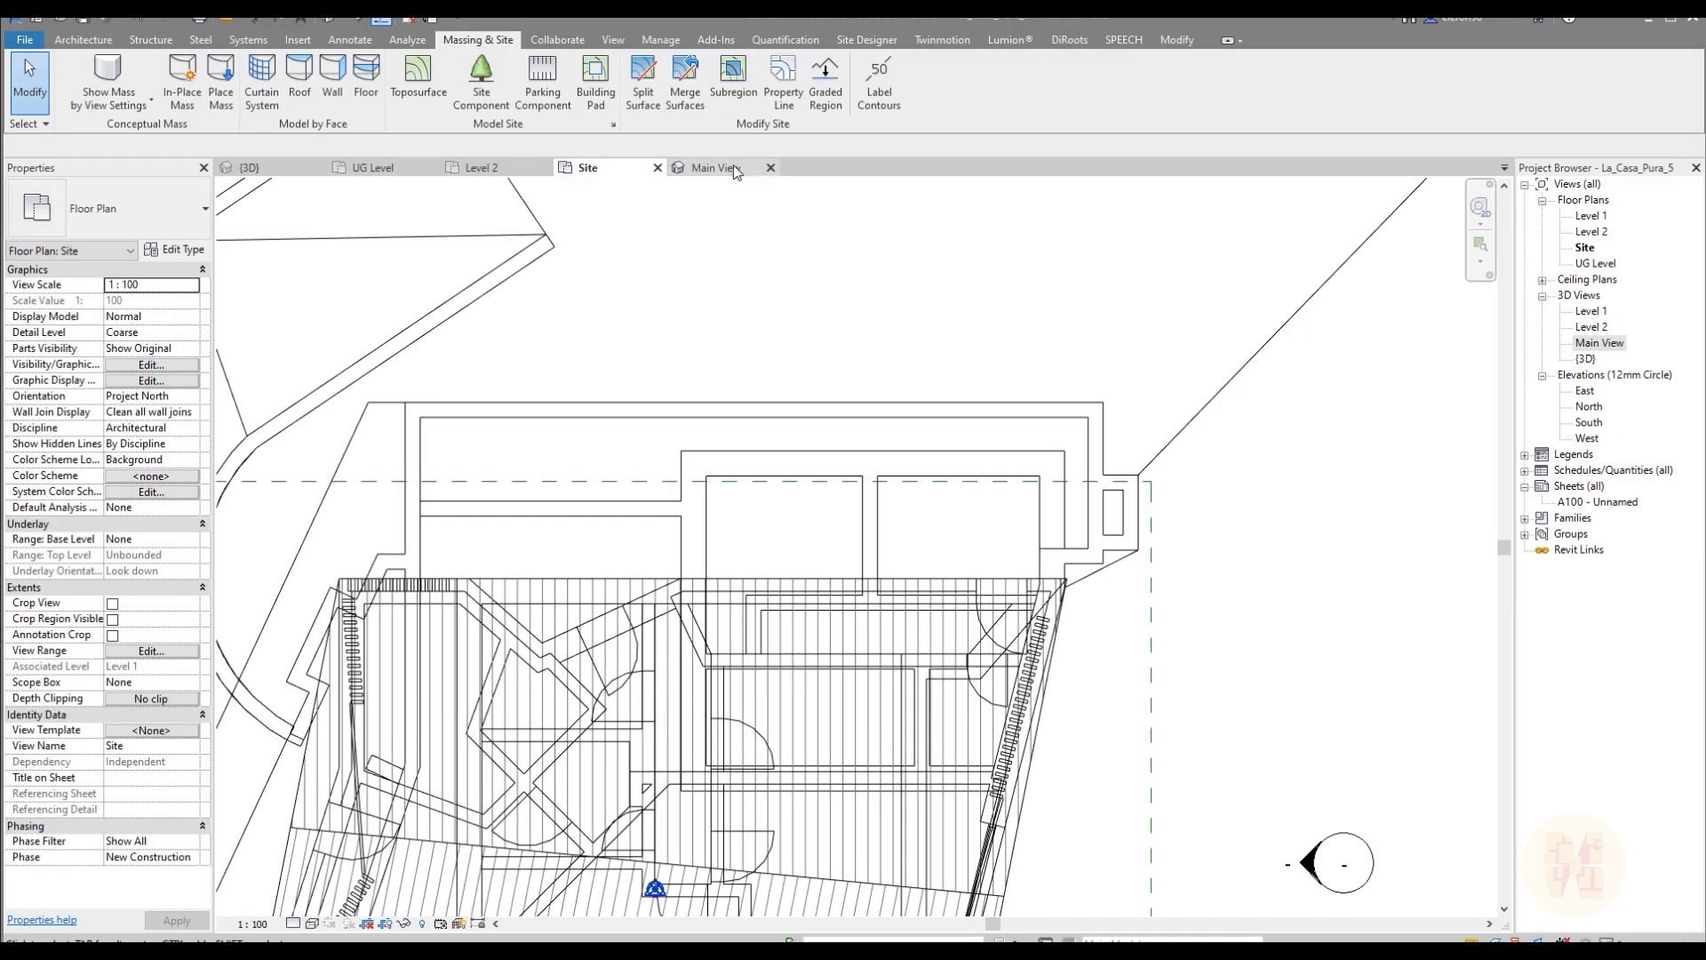
Step: Inspect the updated terrain around the pad, house and curved ramp from several sides in the Main View
left_click(716, 167)
middle_click_drag(636, 717, 924, 497, "shift")
scroll(924, 498, "up", 5)
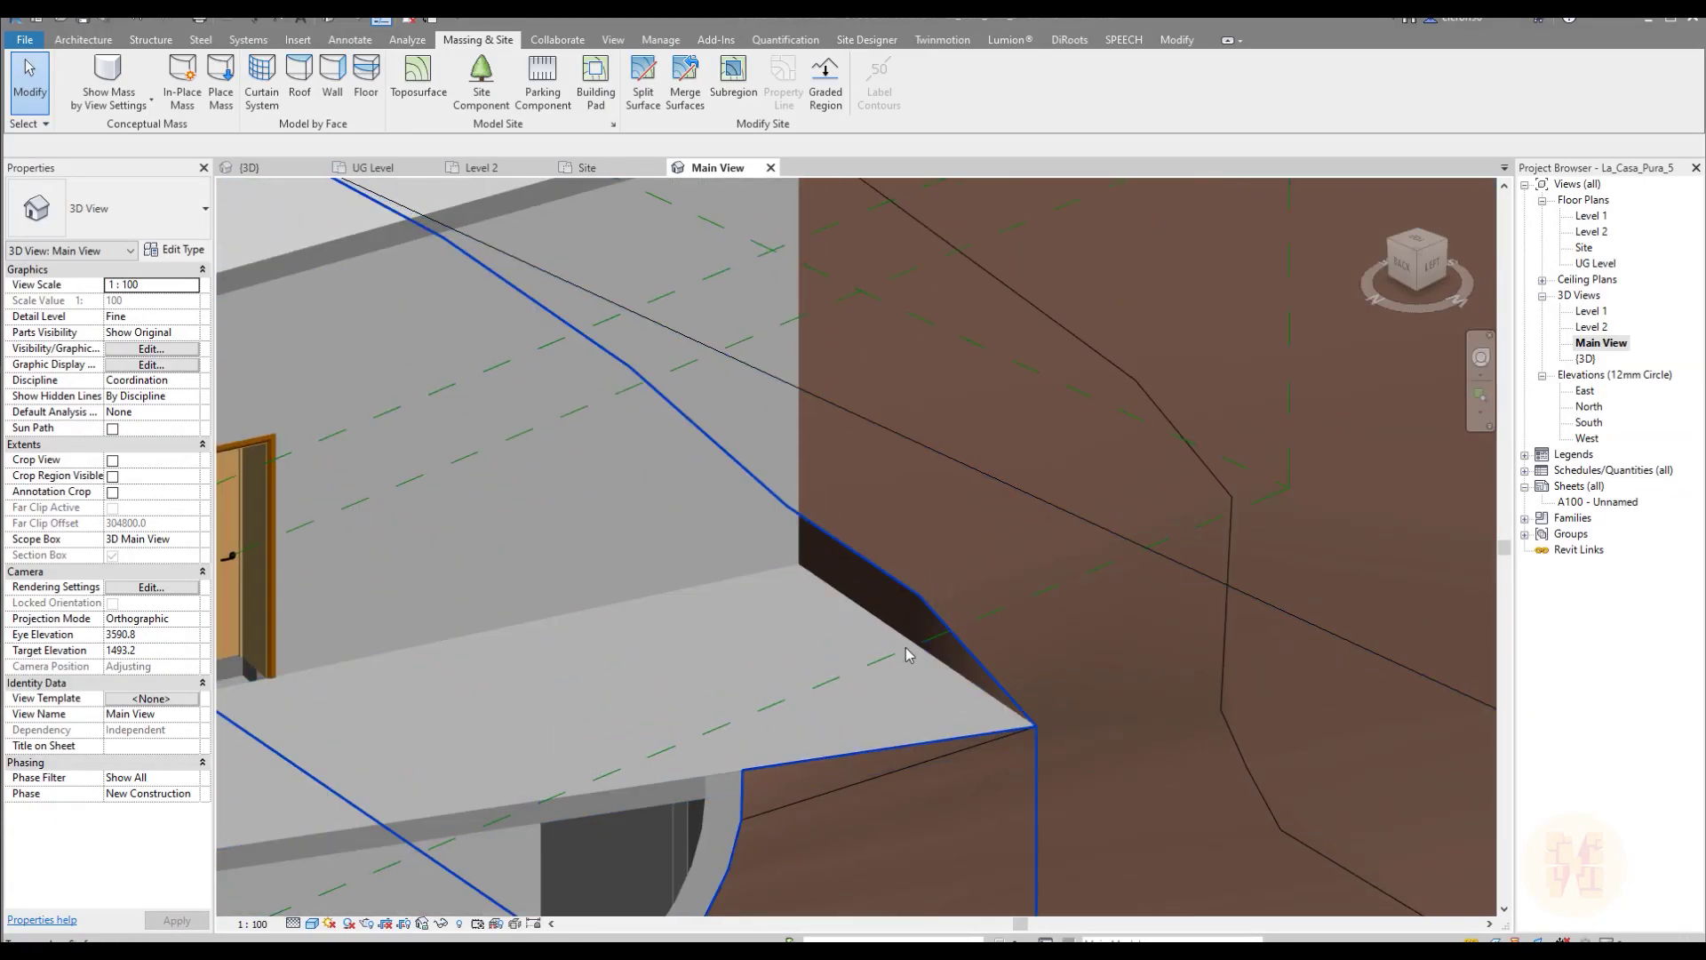
middle_click_drag(960, 680, 578, 349, "shift")
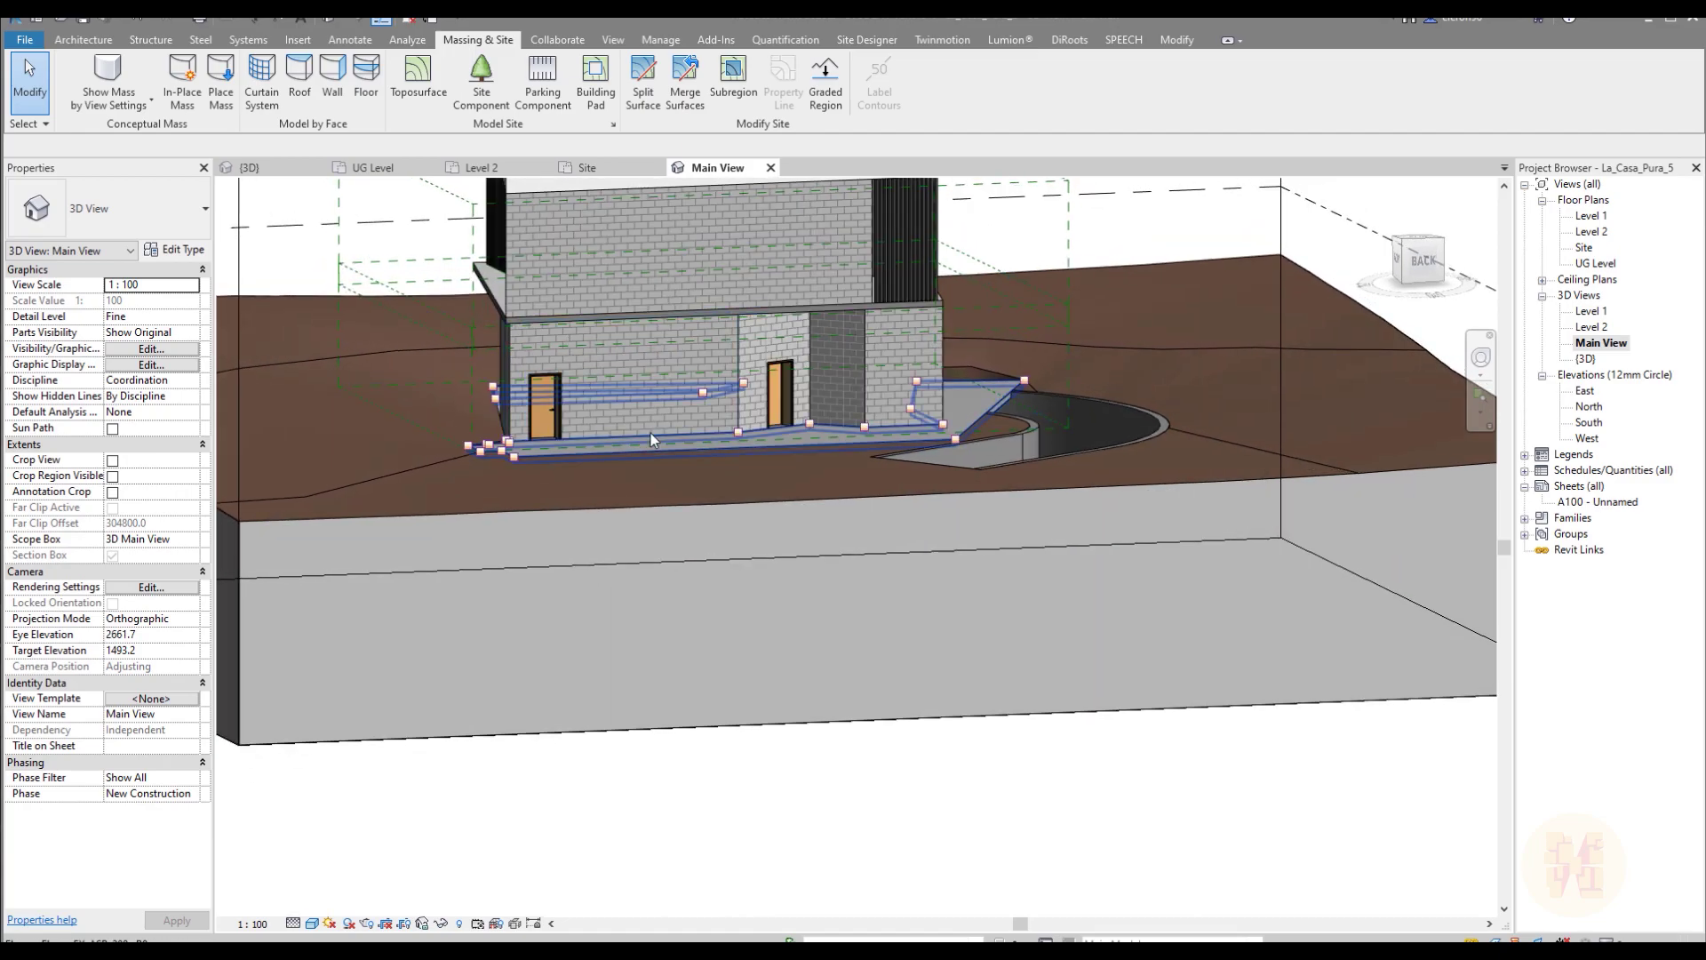
mouse_move(1051, 522)
middle_mouse_down("shift")
mouse_move(1020, 586)
mouse_move(958, 595)
mouse_move(906, 678)
mouse_move(906, 693)
mouse_move(922, 650)
mouse_move(993, 798)
middle_mouse_up("shift")
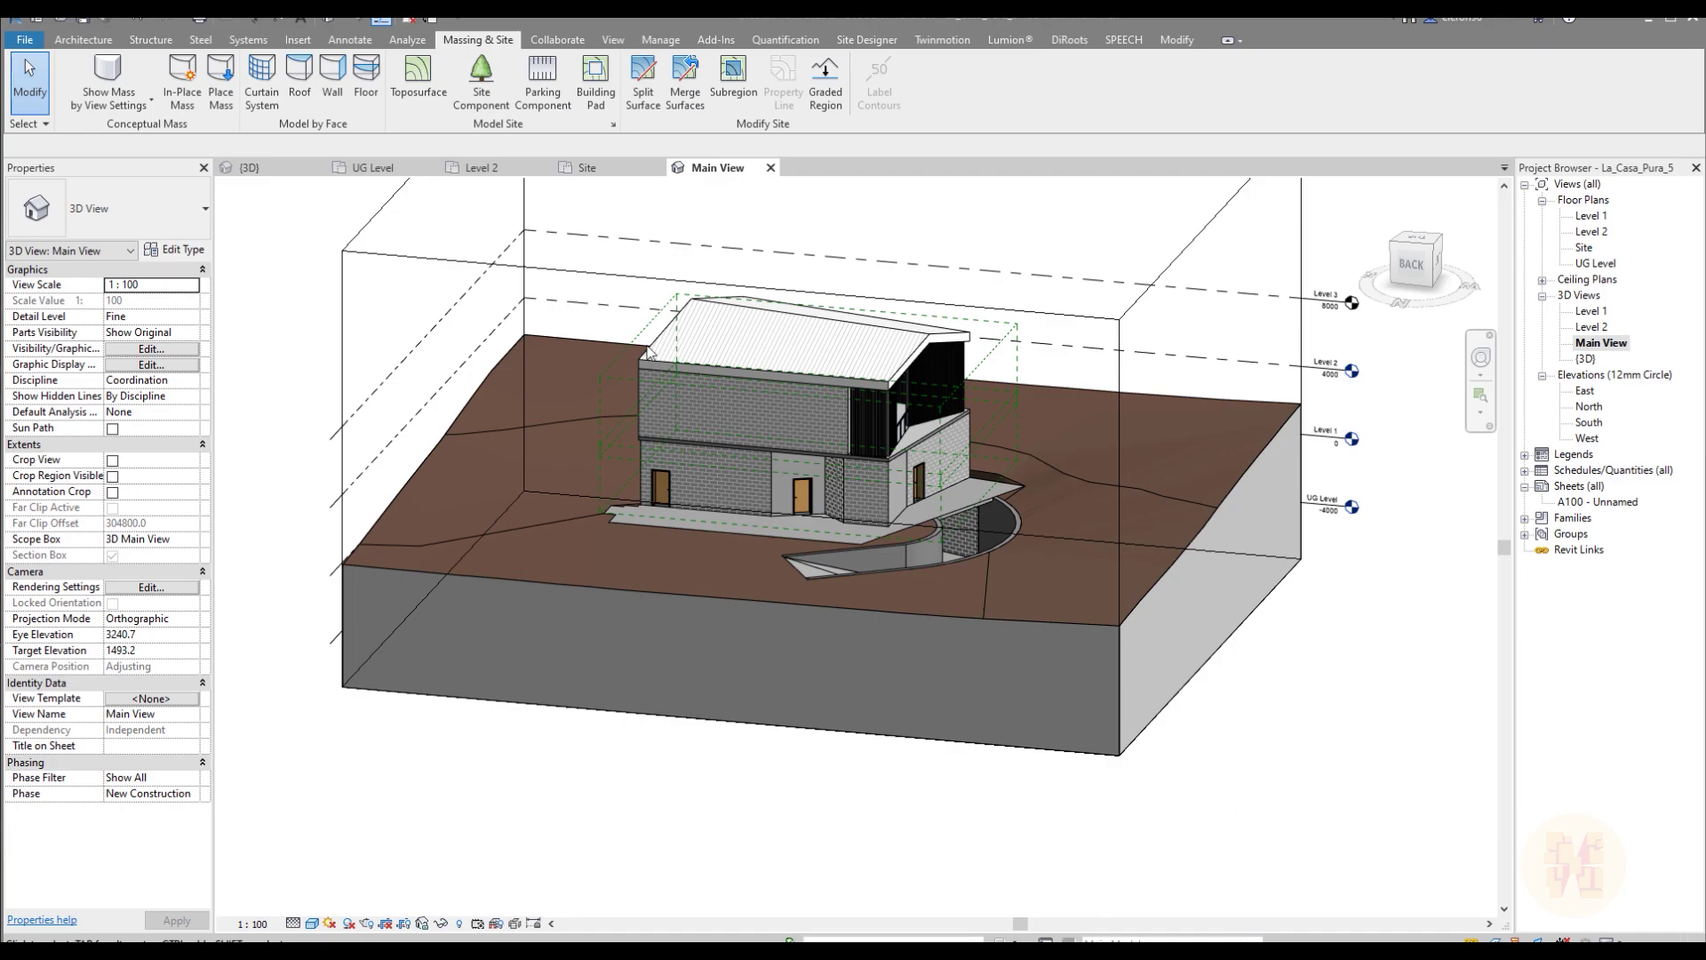
Step: Open the Site plan and set its visual style to Hidden Line
left_click(627, 162)
scroll(755, 510, "down", 5)
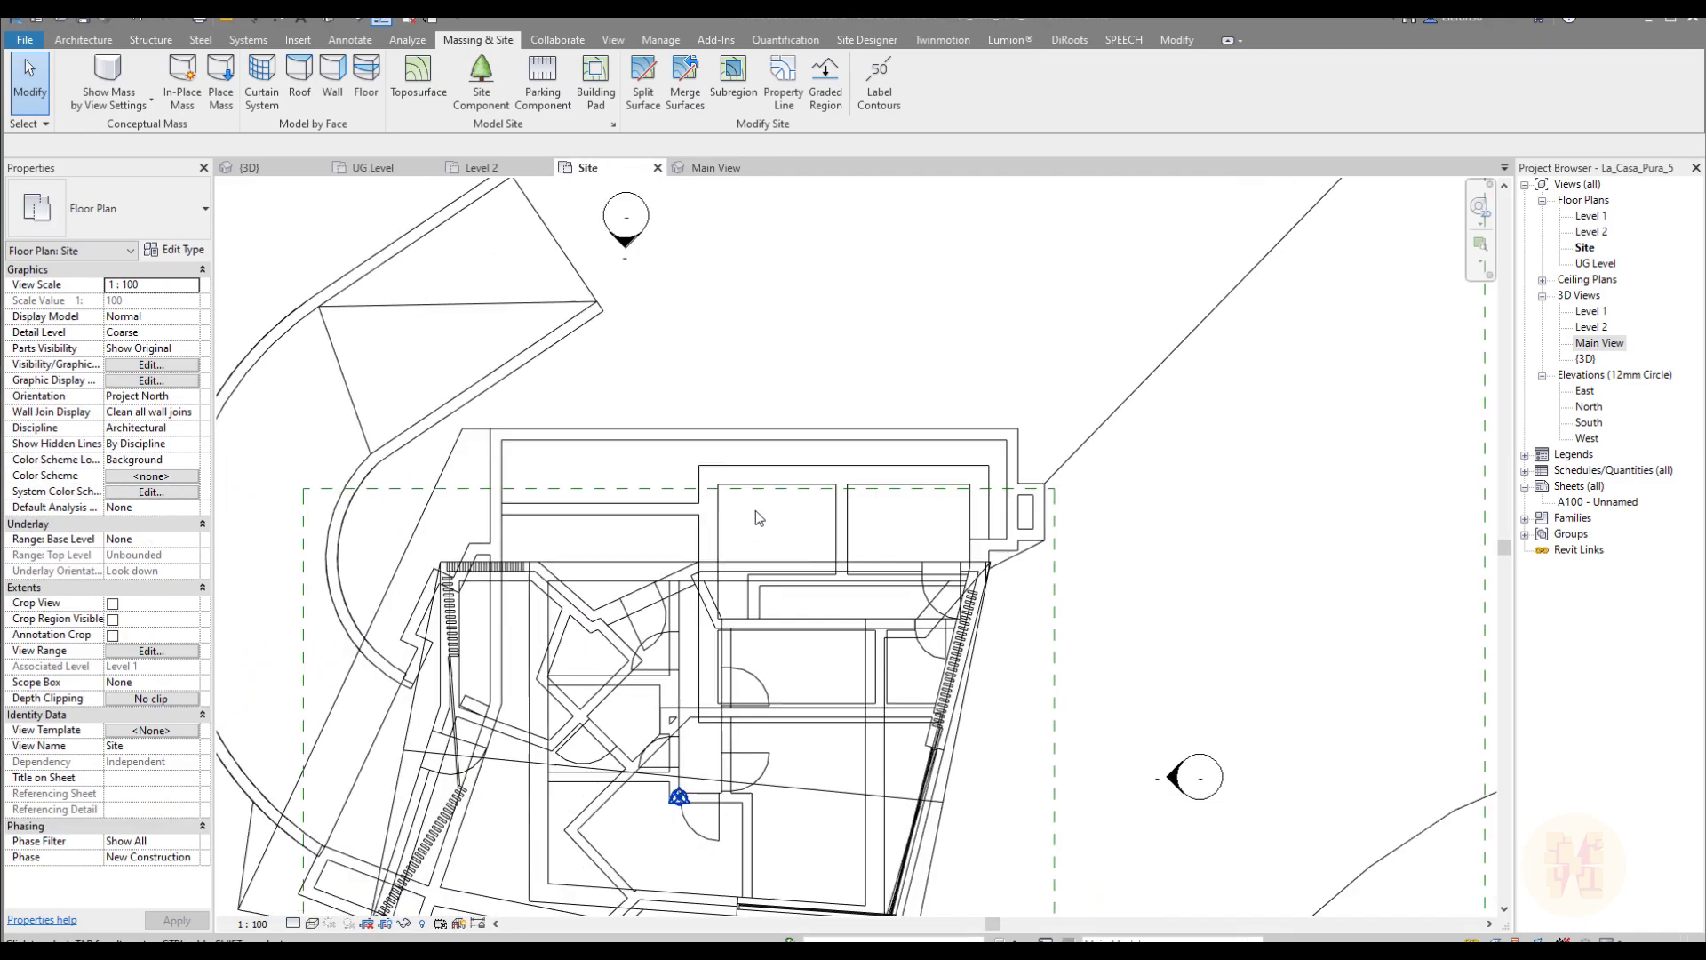
middle_click_drag(750, 397, 776, 542)
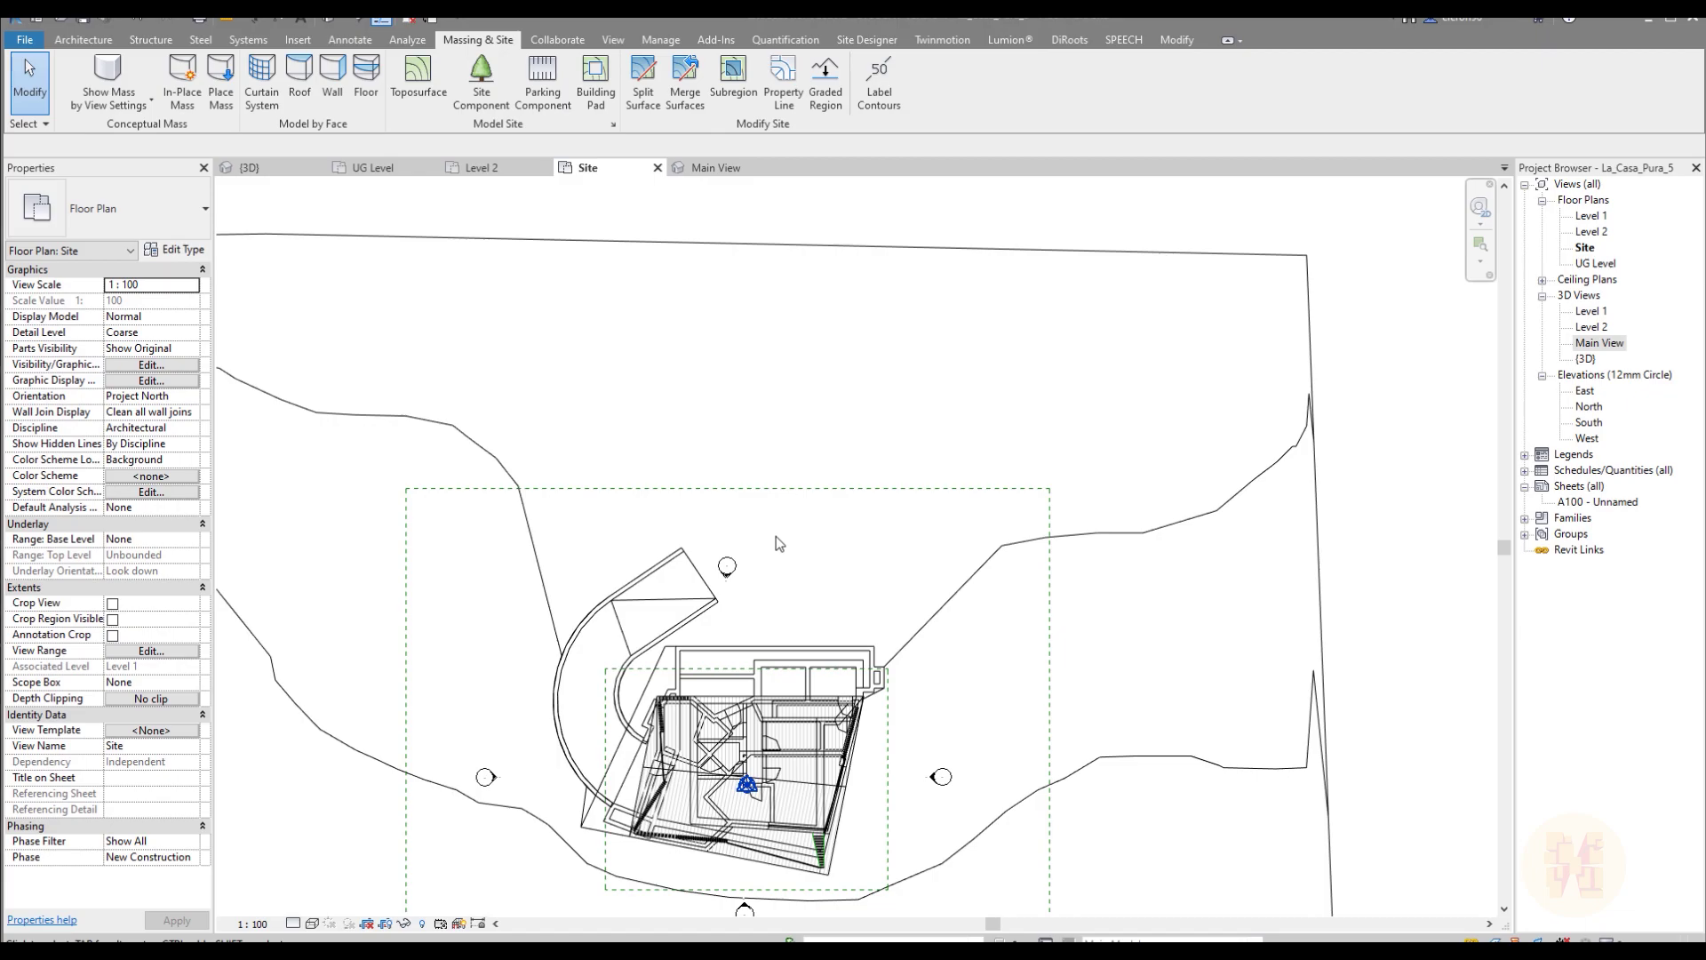
left_click(312, 923)
left_click(345, 834)
middle_click_drag(733, 522, 581, 554)
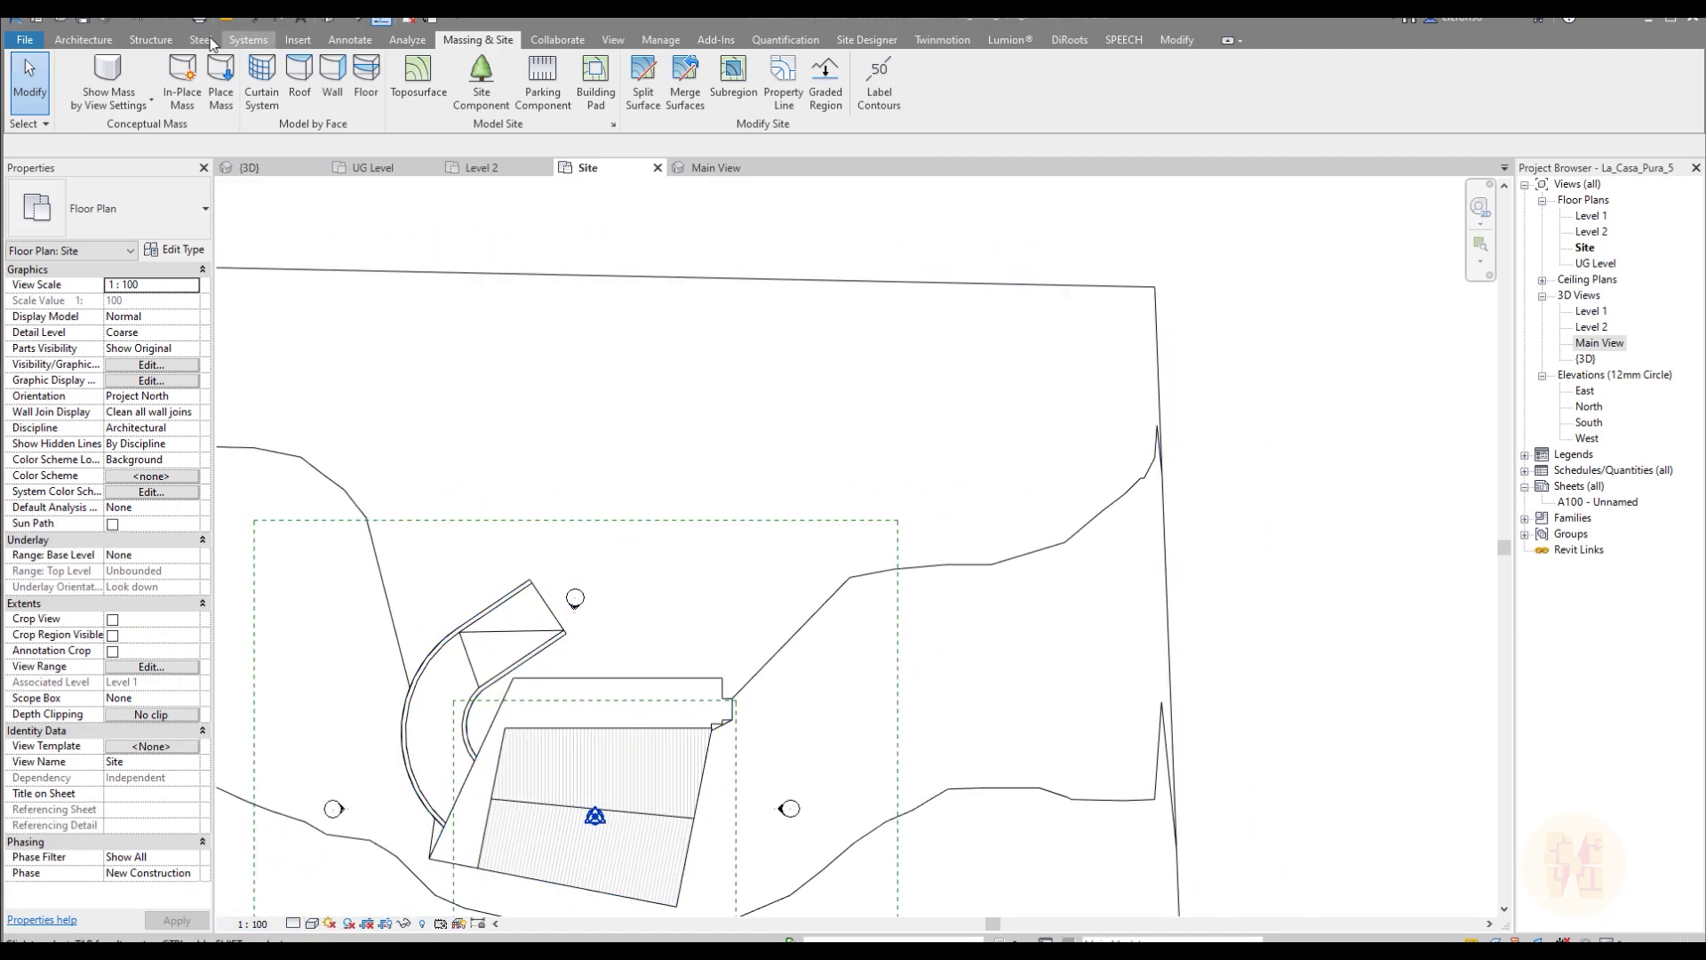
left_click(70, 41)
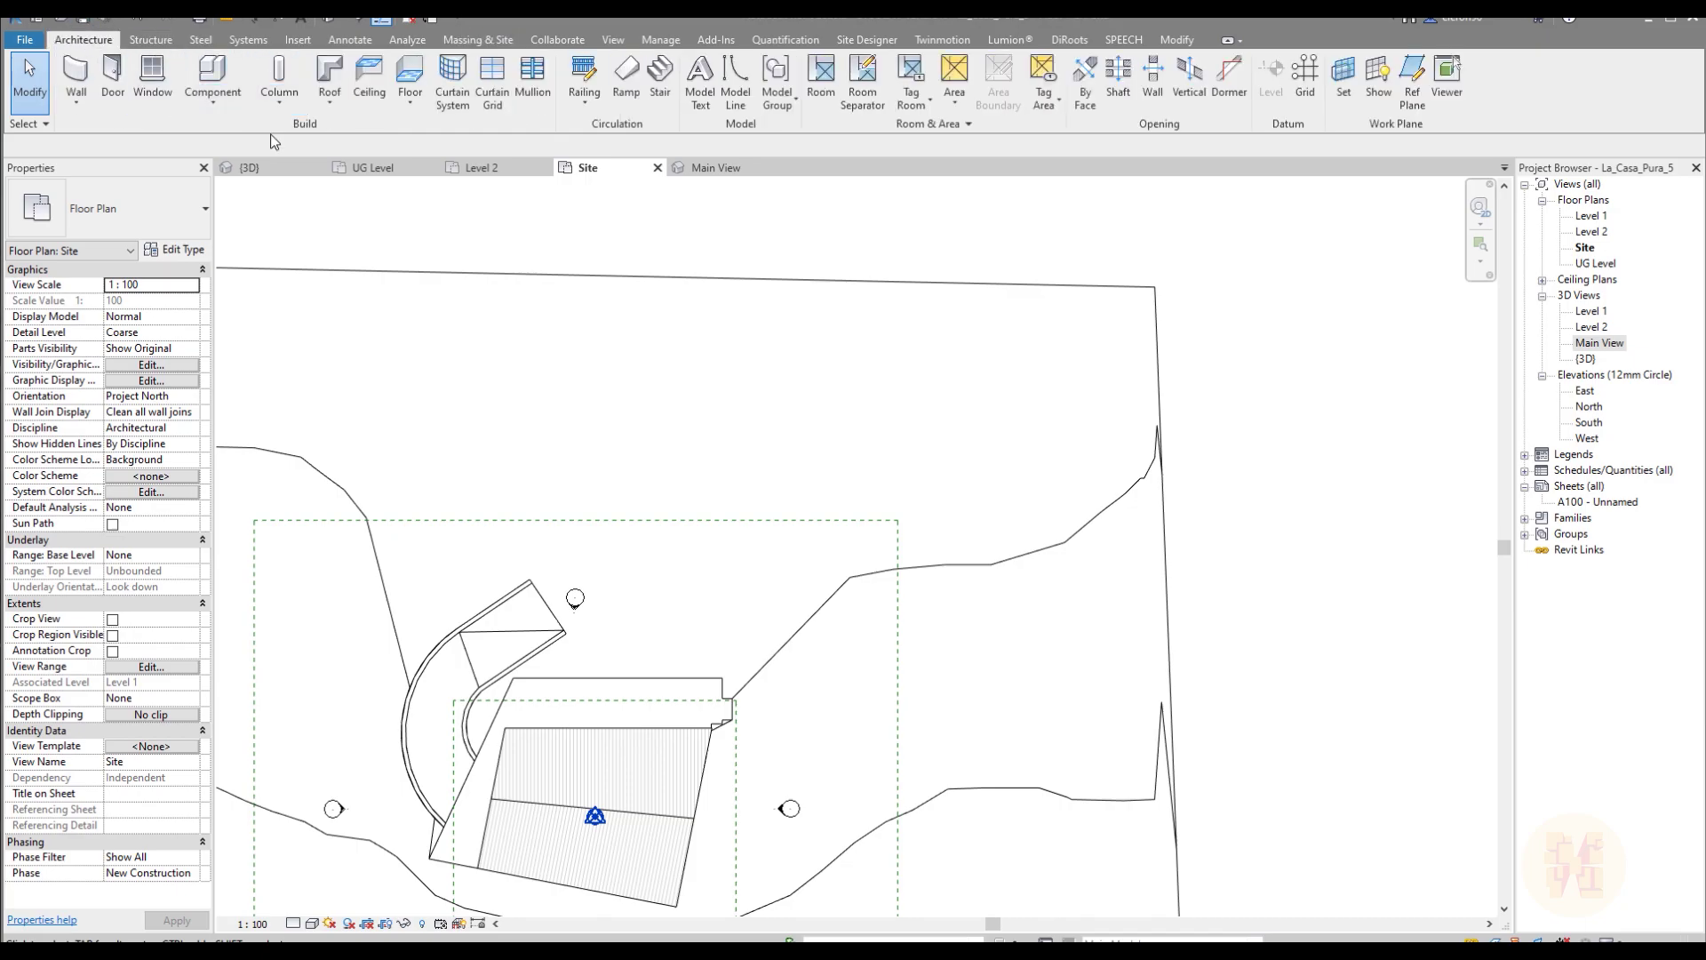
left_click(408, 75)
left_click(114, 220)
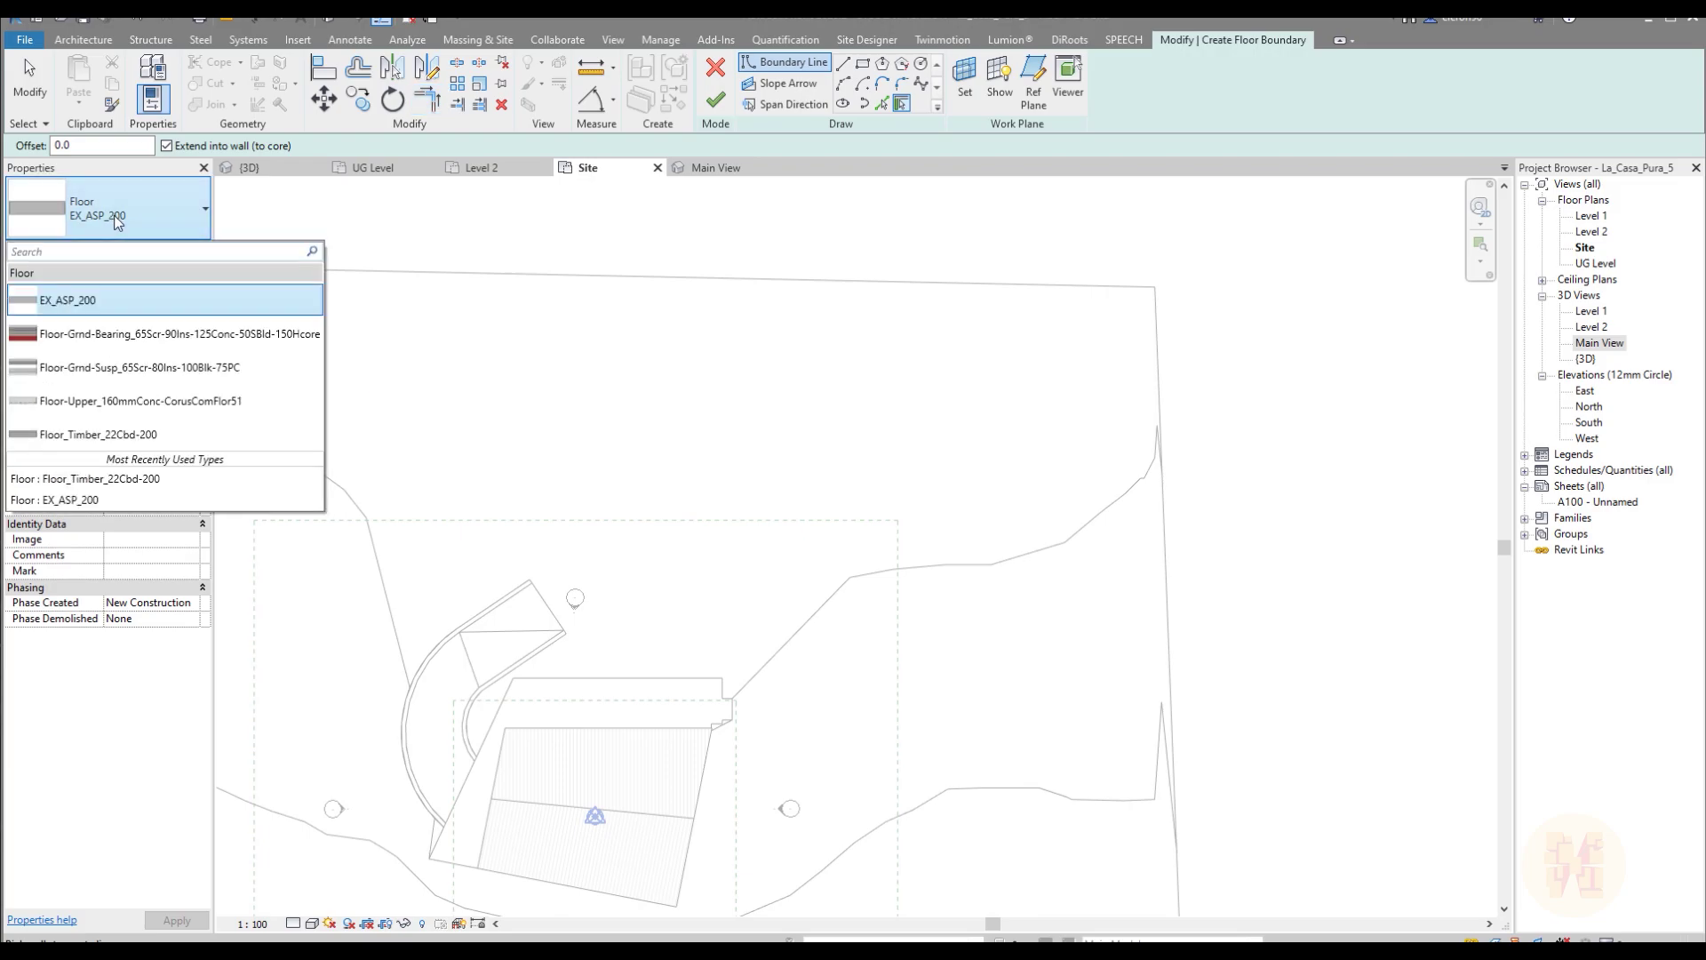
left_click(114, 215)
left_click(173, 249)
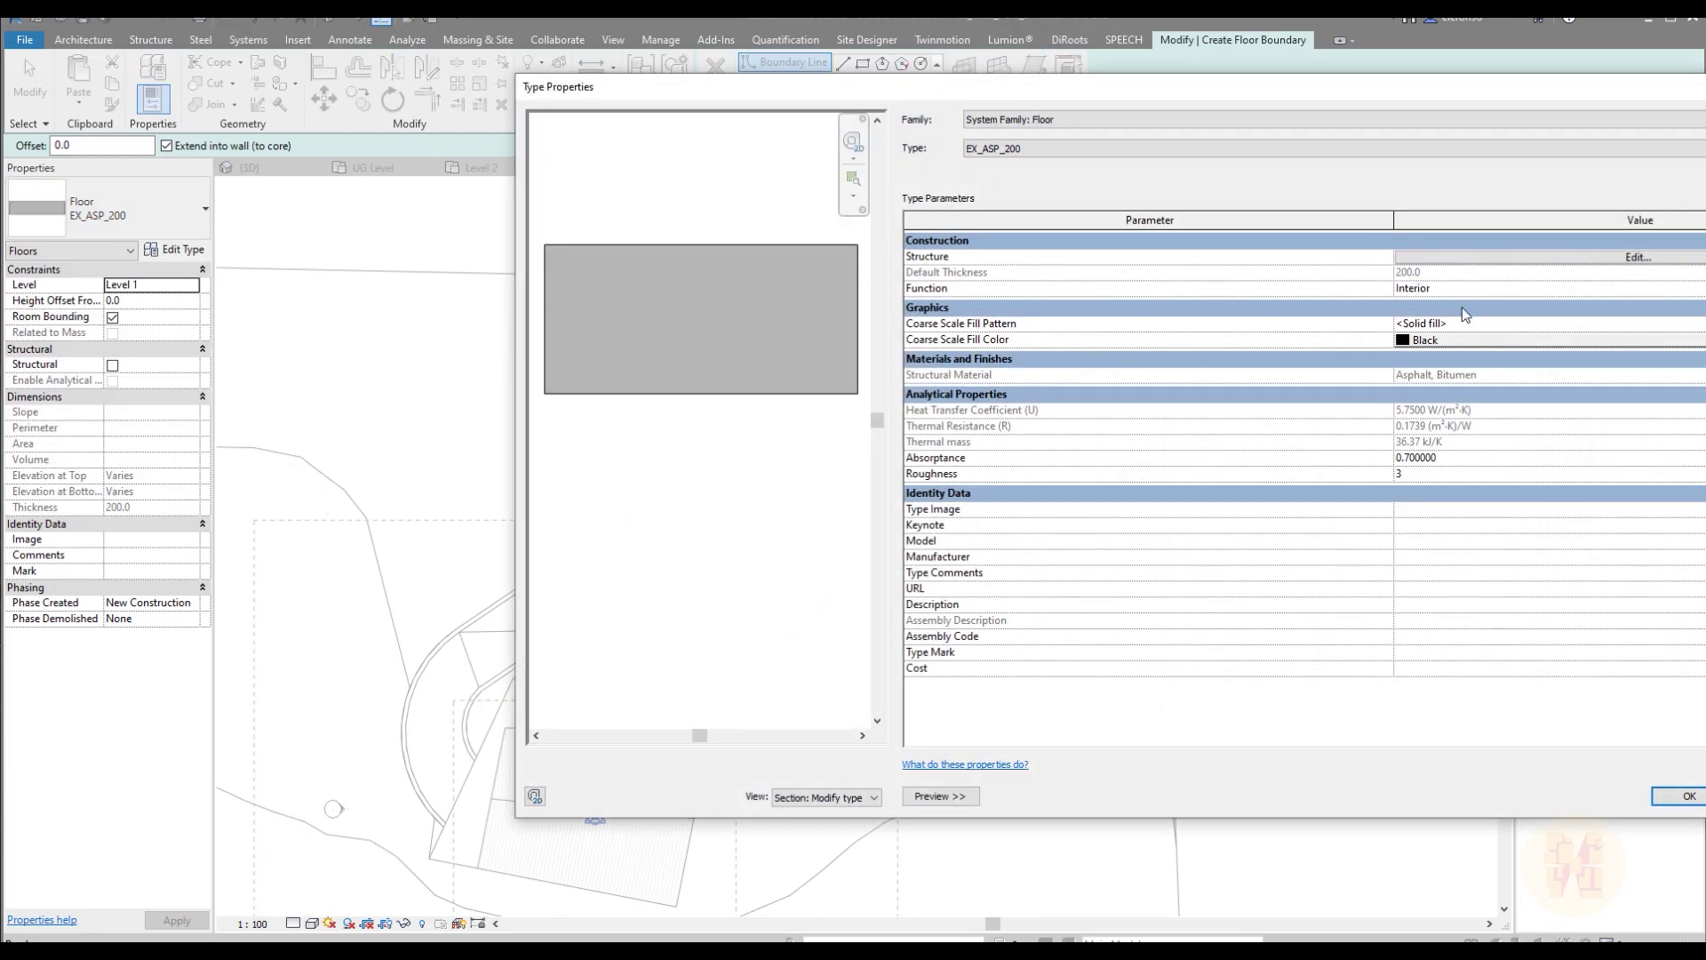
key("Return")
scroll(711, 480, "up", 4)
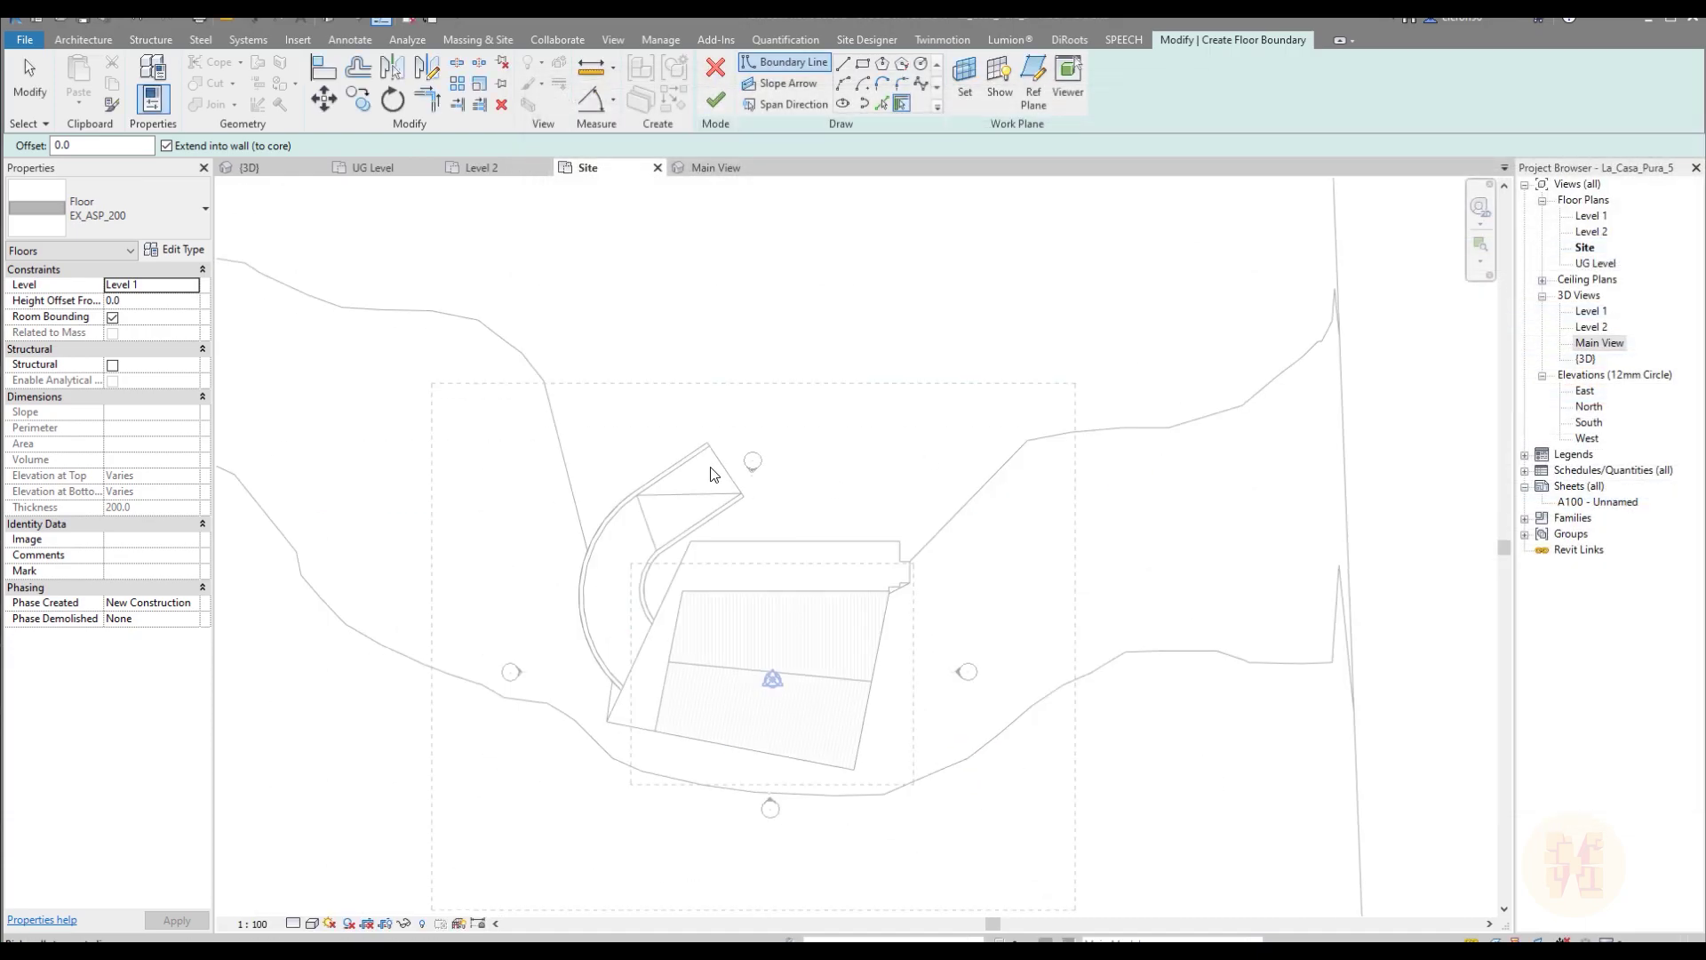
left_click(712, 76)
scroll(716, 482, "down", 3)
key("Escape")
Step: Start an EX_ASP_200 floor sketch on Level 1 and draw a spline boundary from the ramp's outer end corner to near the north site edge
left_click(532, 620)
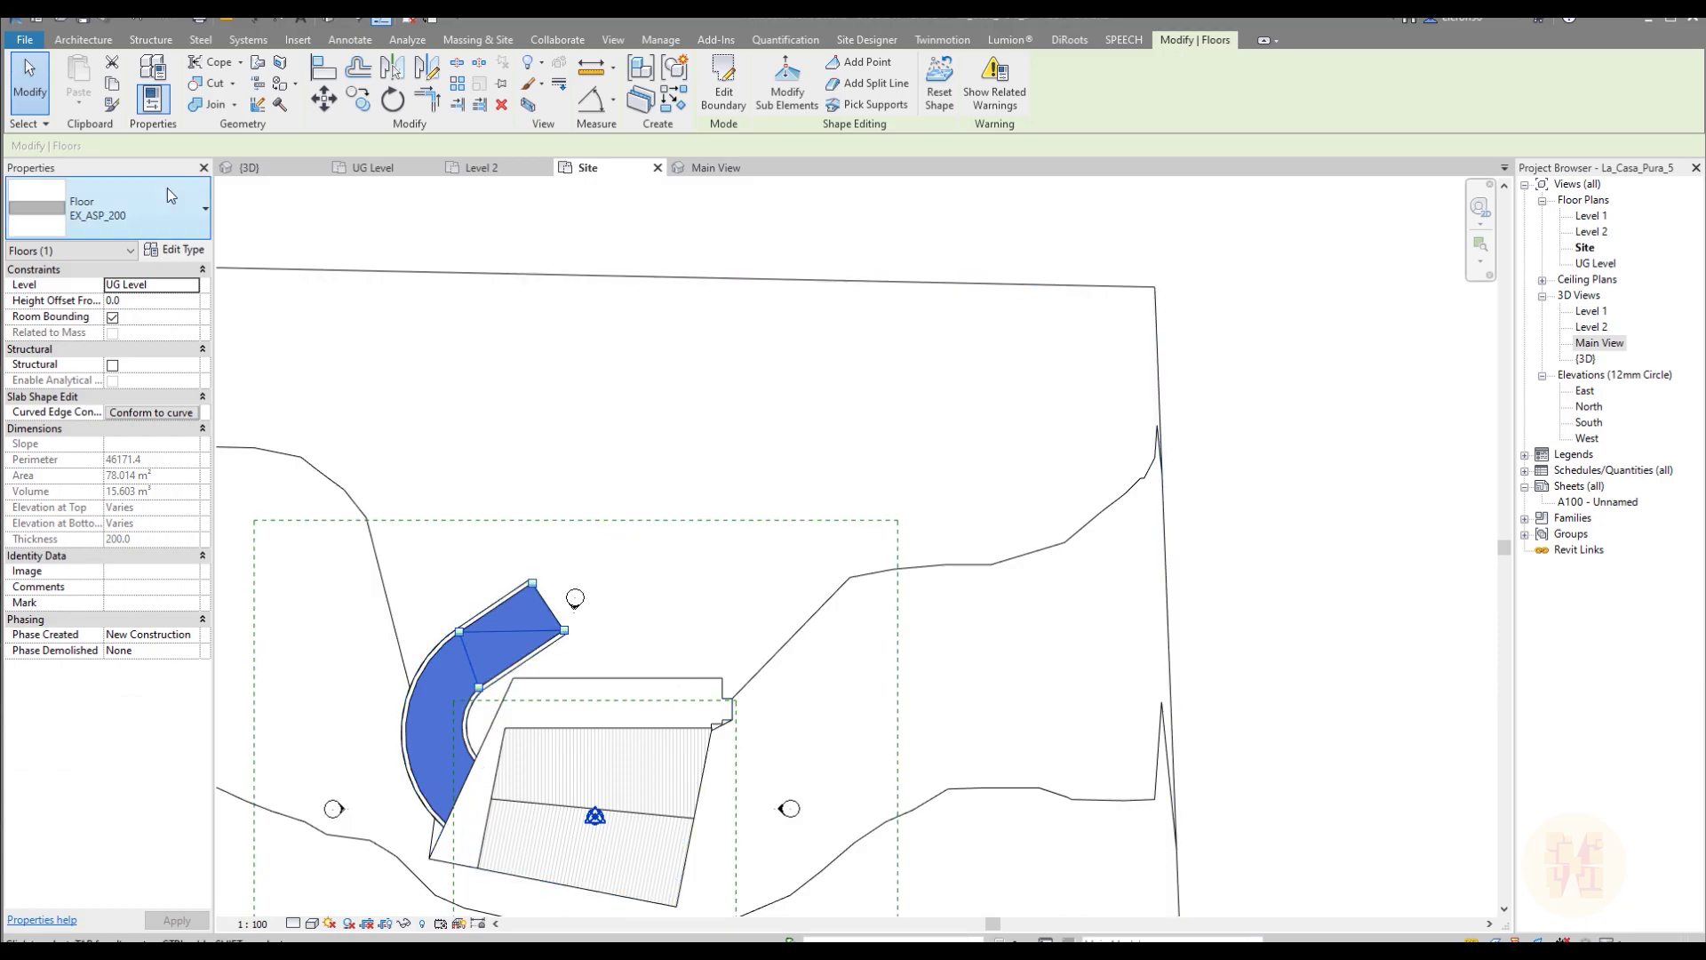
left_click(723, 84)
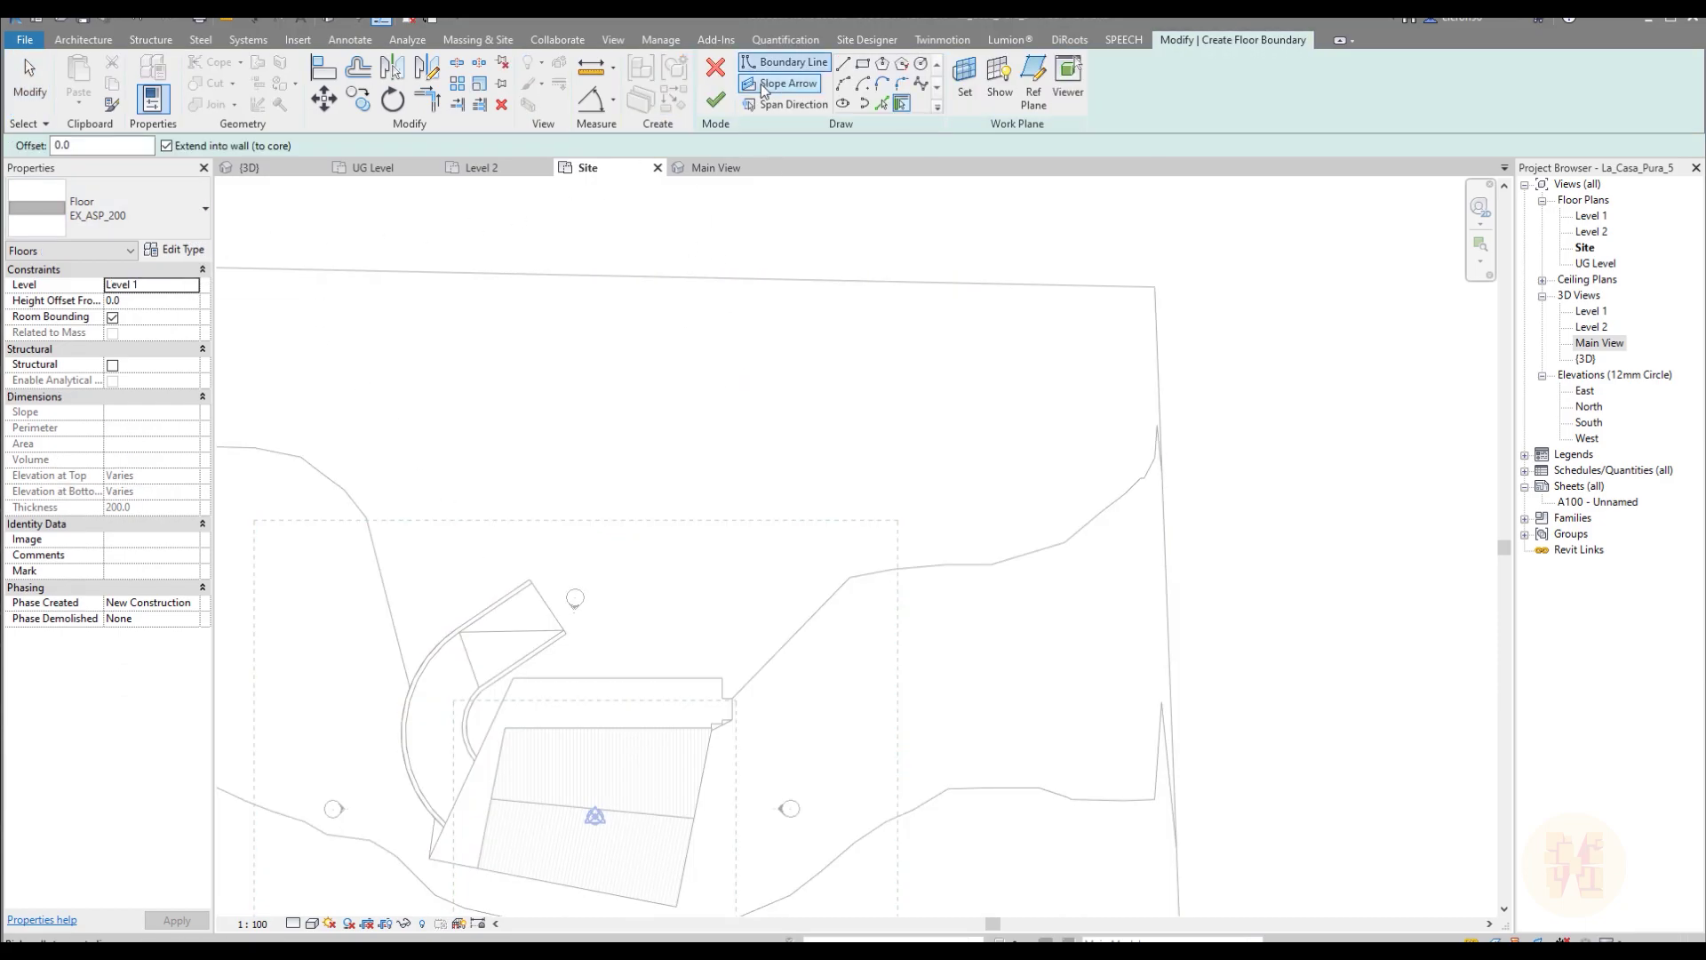
left_click(920, 84)
scroll(551, 579, "up", 5)
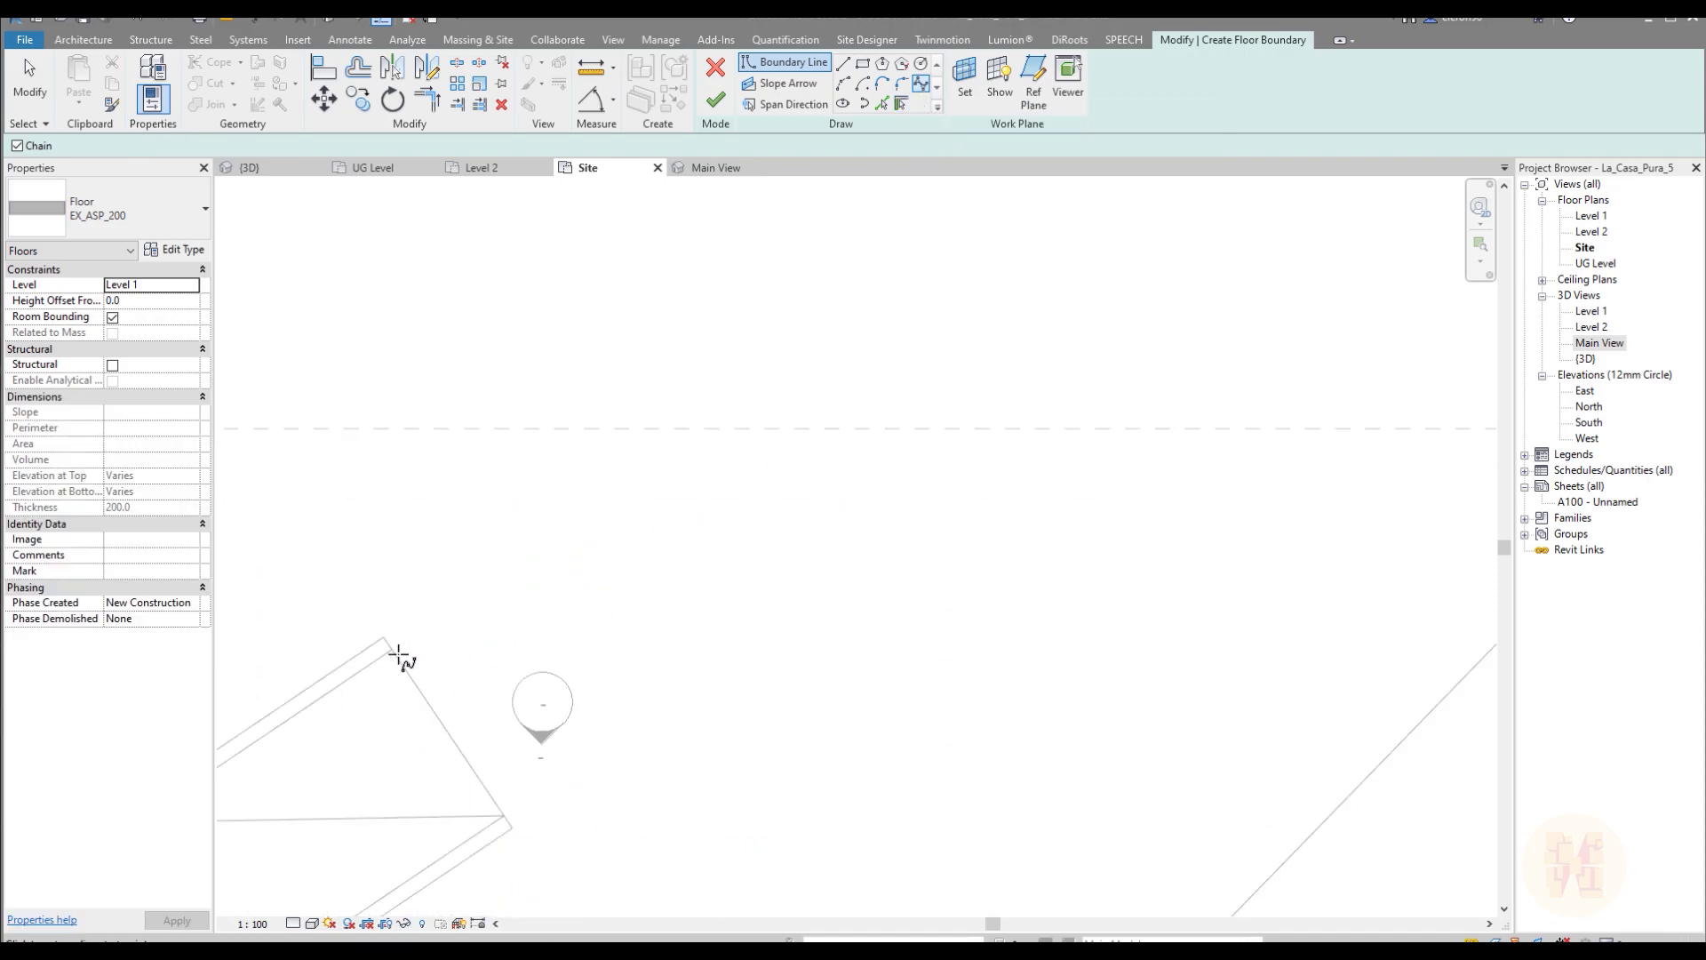
left_click(392, 650)
scroll(525, 551, "down", 2)
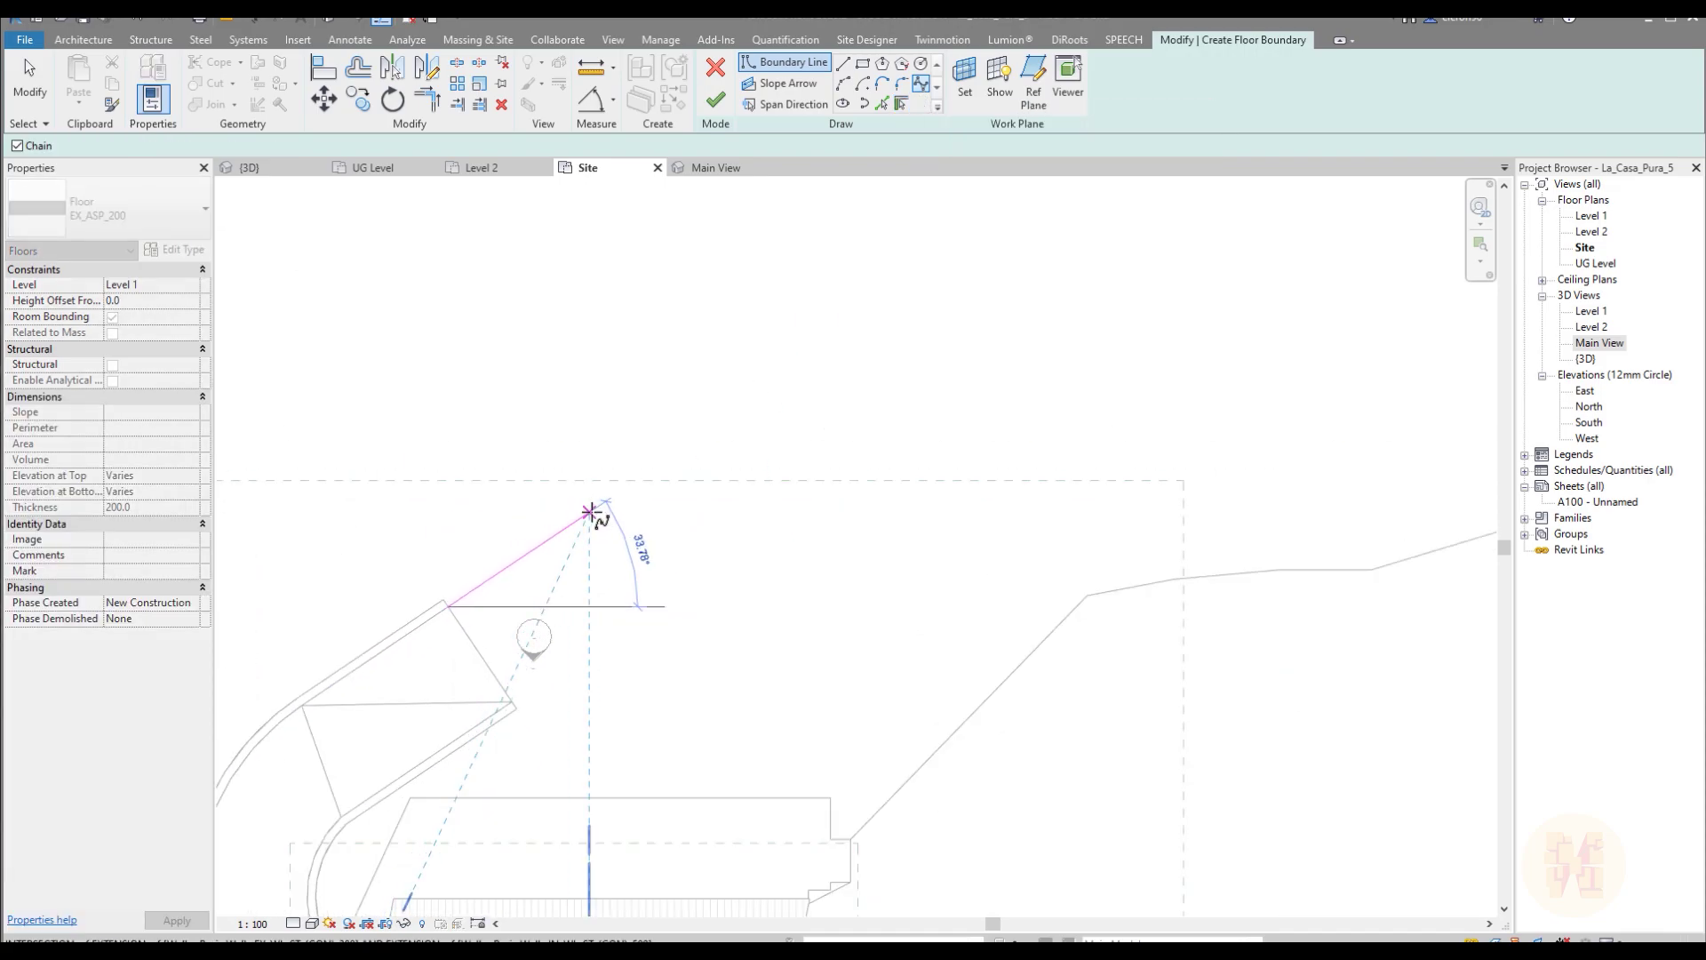
scroll(664, 466, "down", 3)
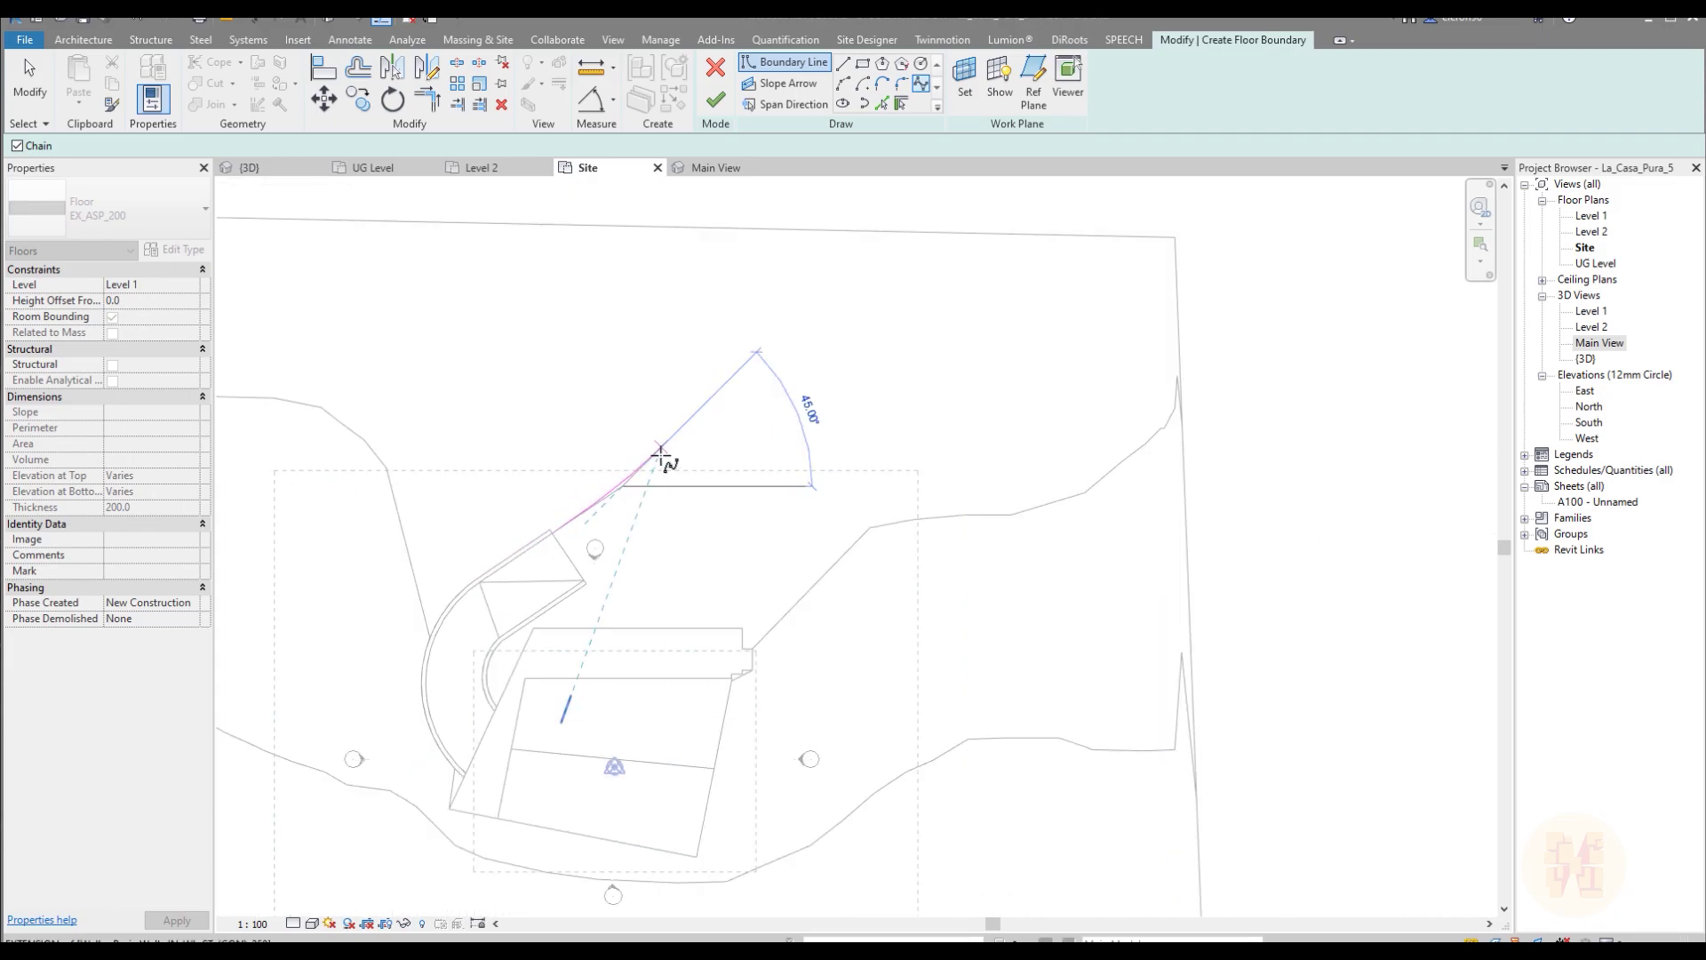
left_click(769, 548)
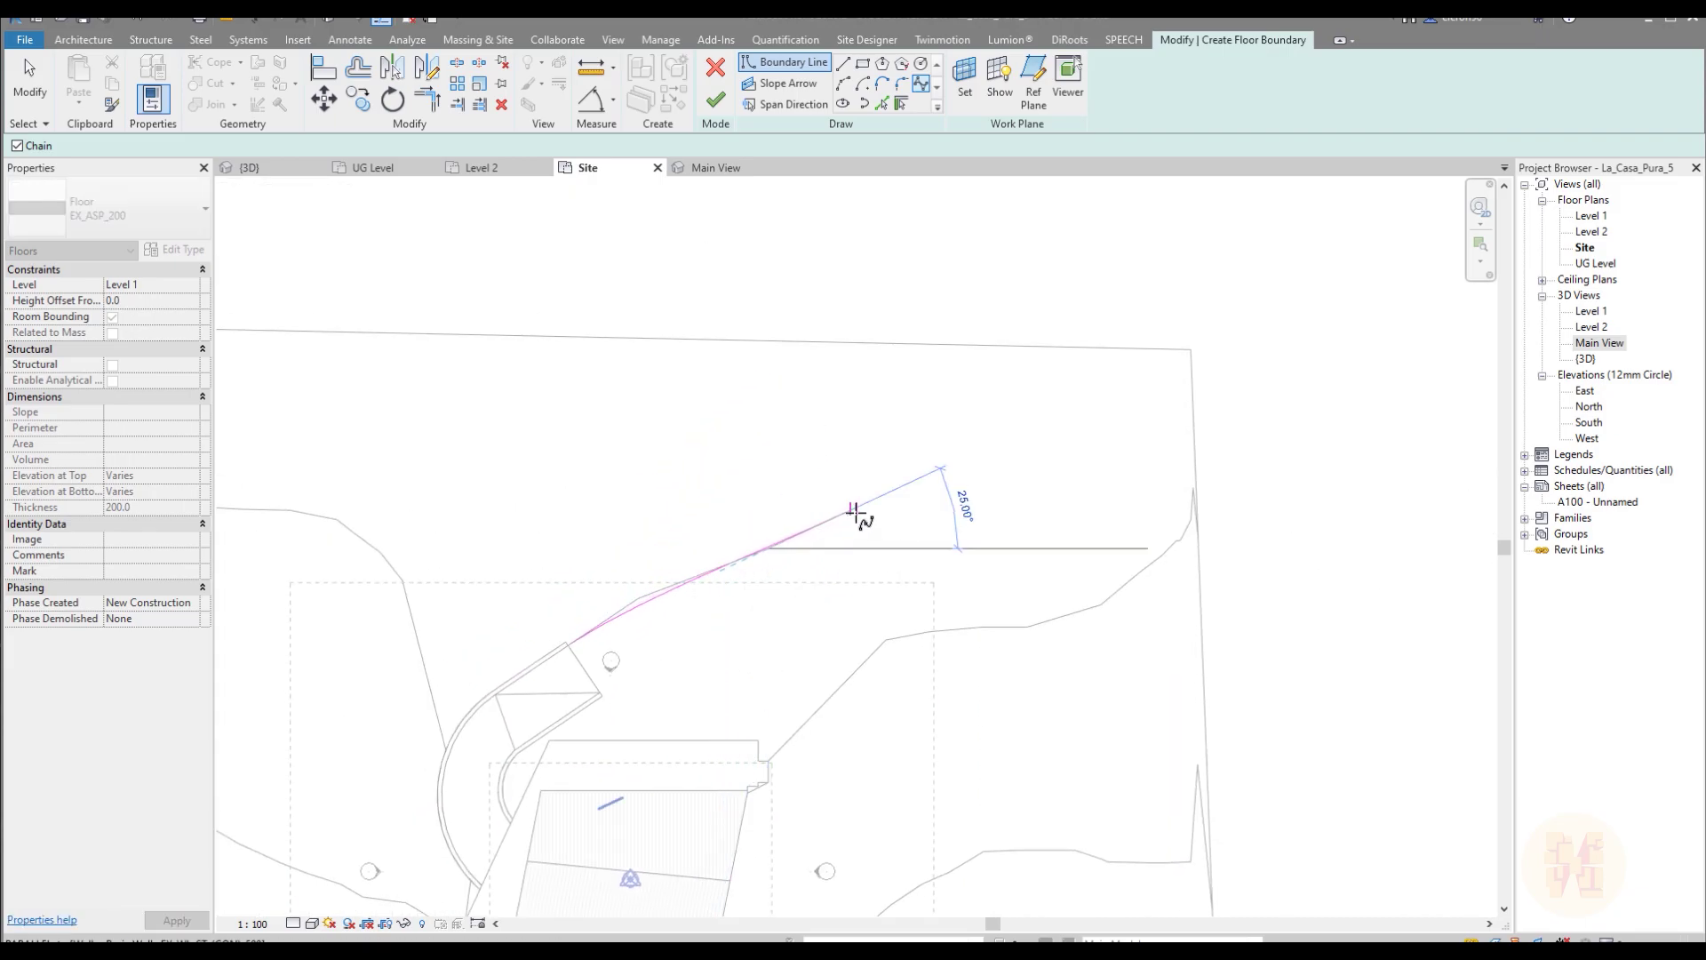
left_click(889, 527)
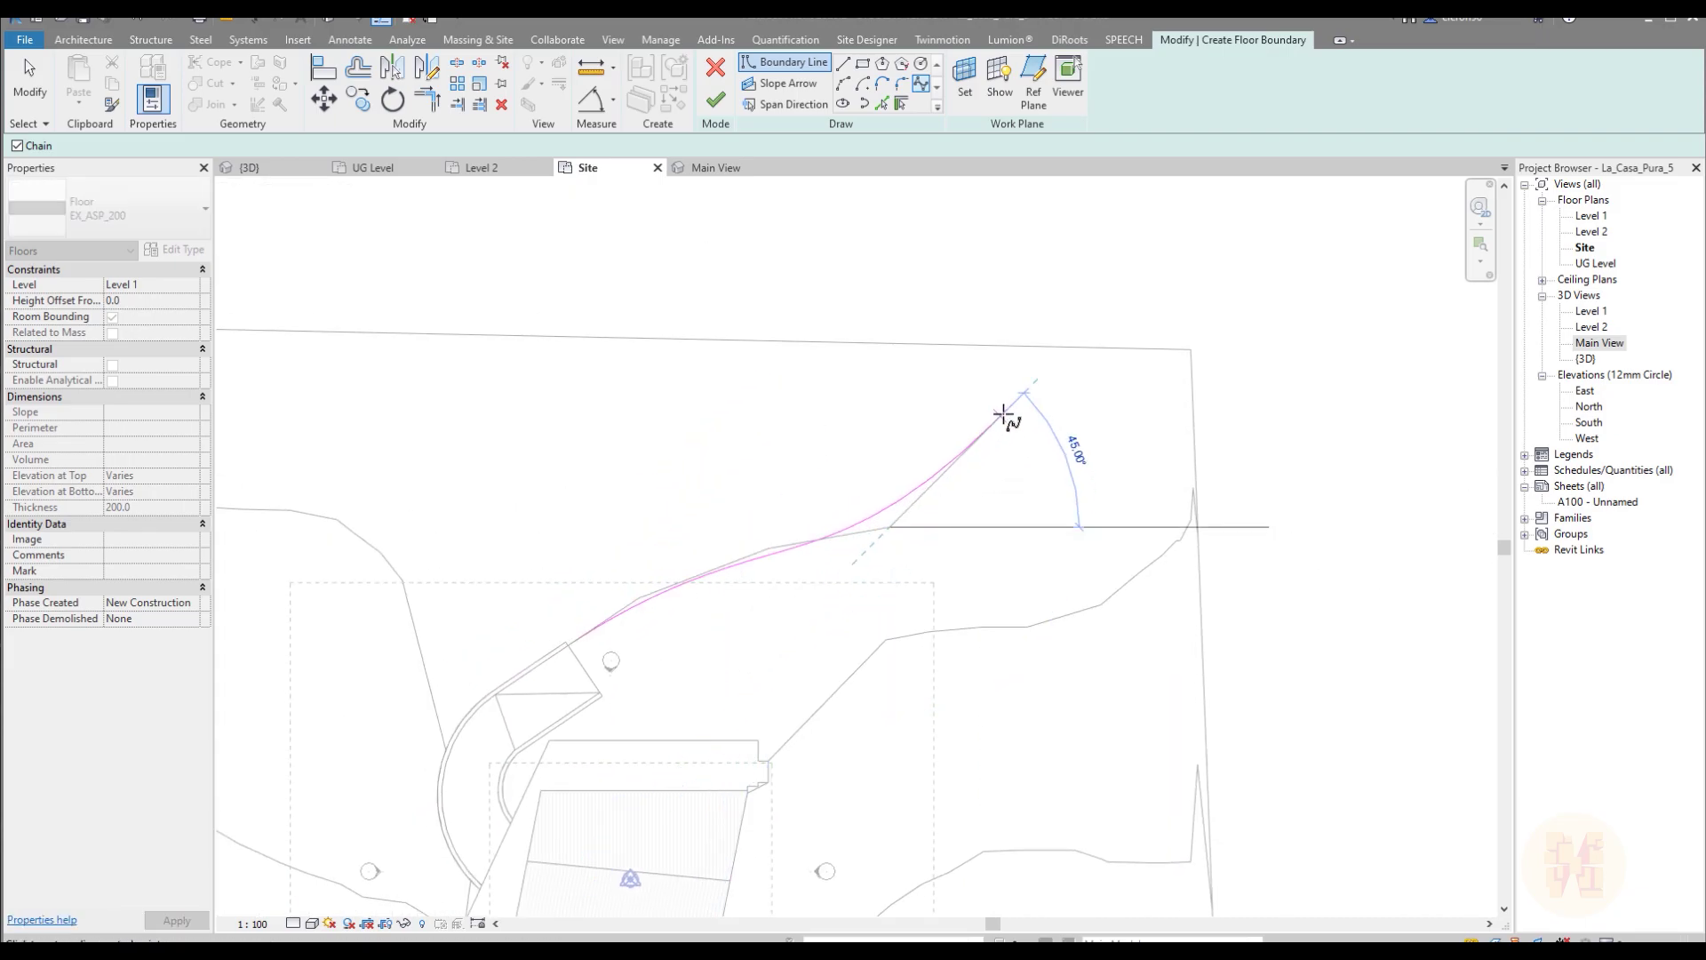
left_click(994, 452)
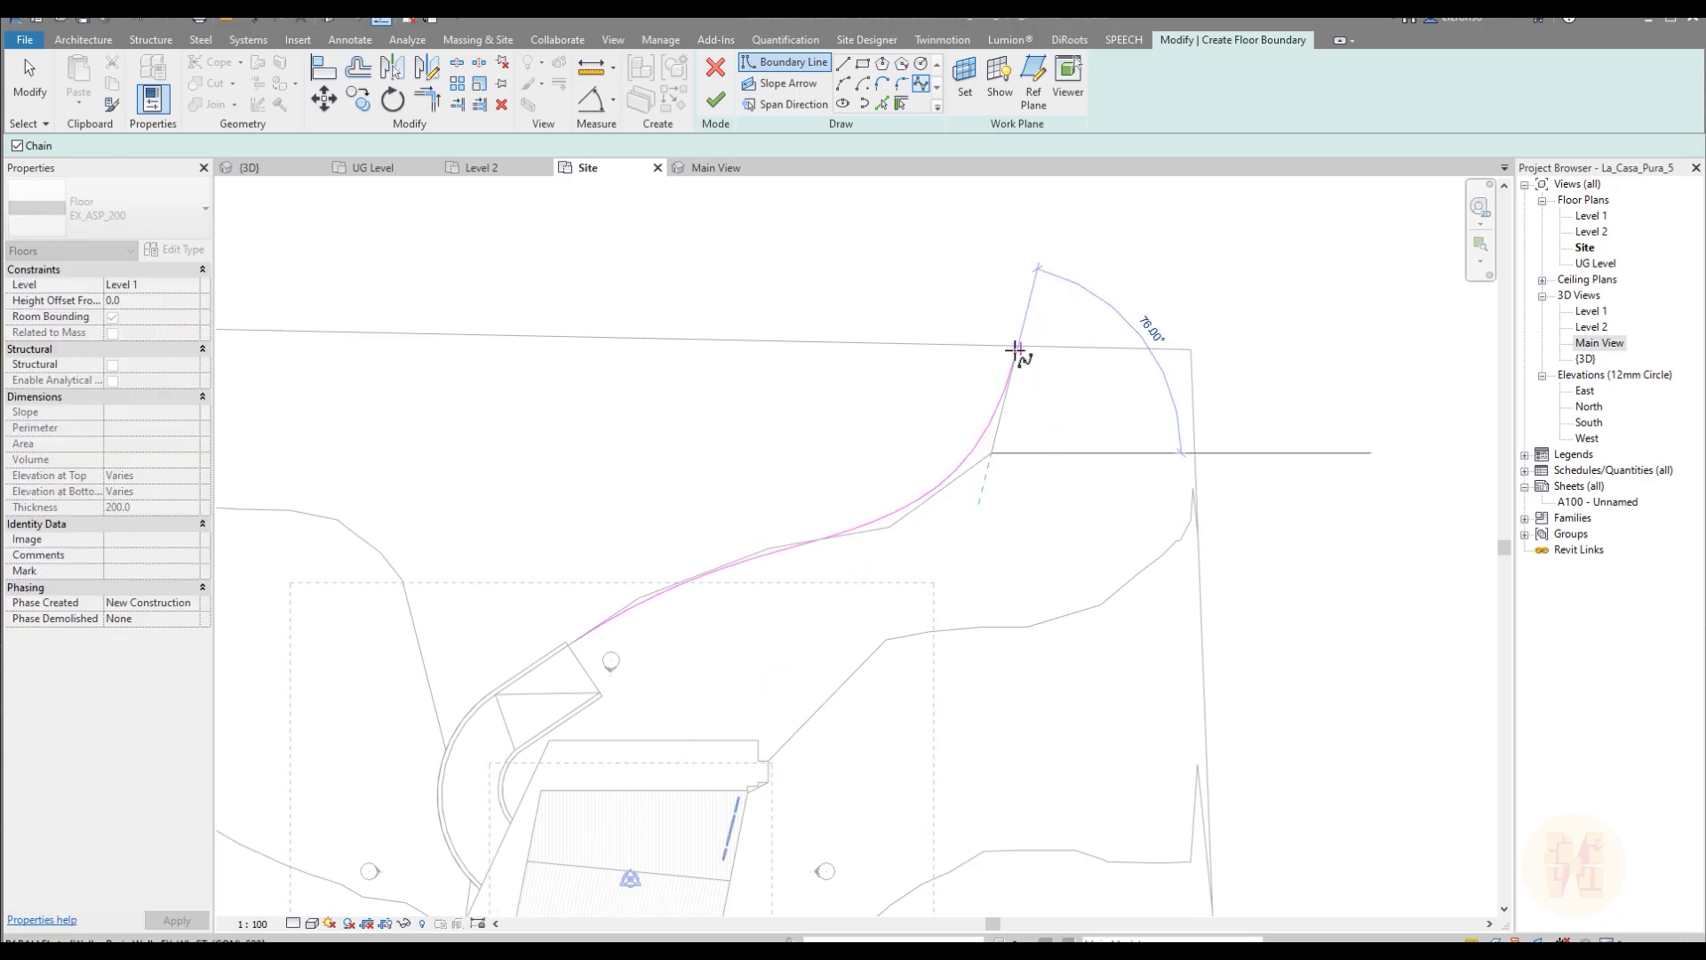
left_click(1013, 362)
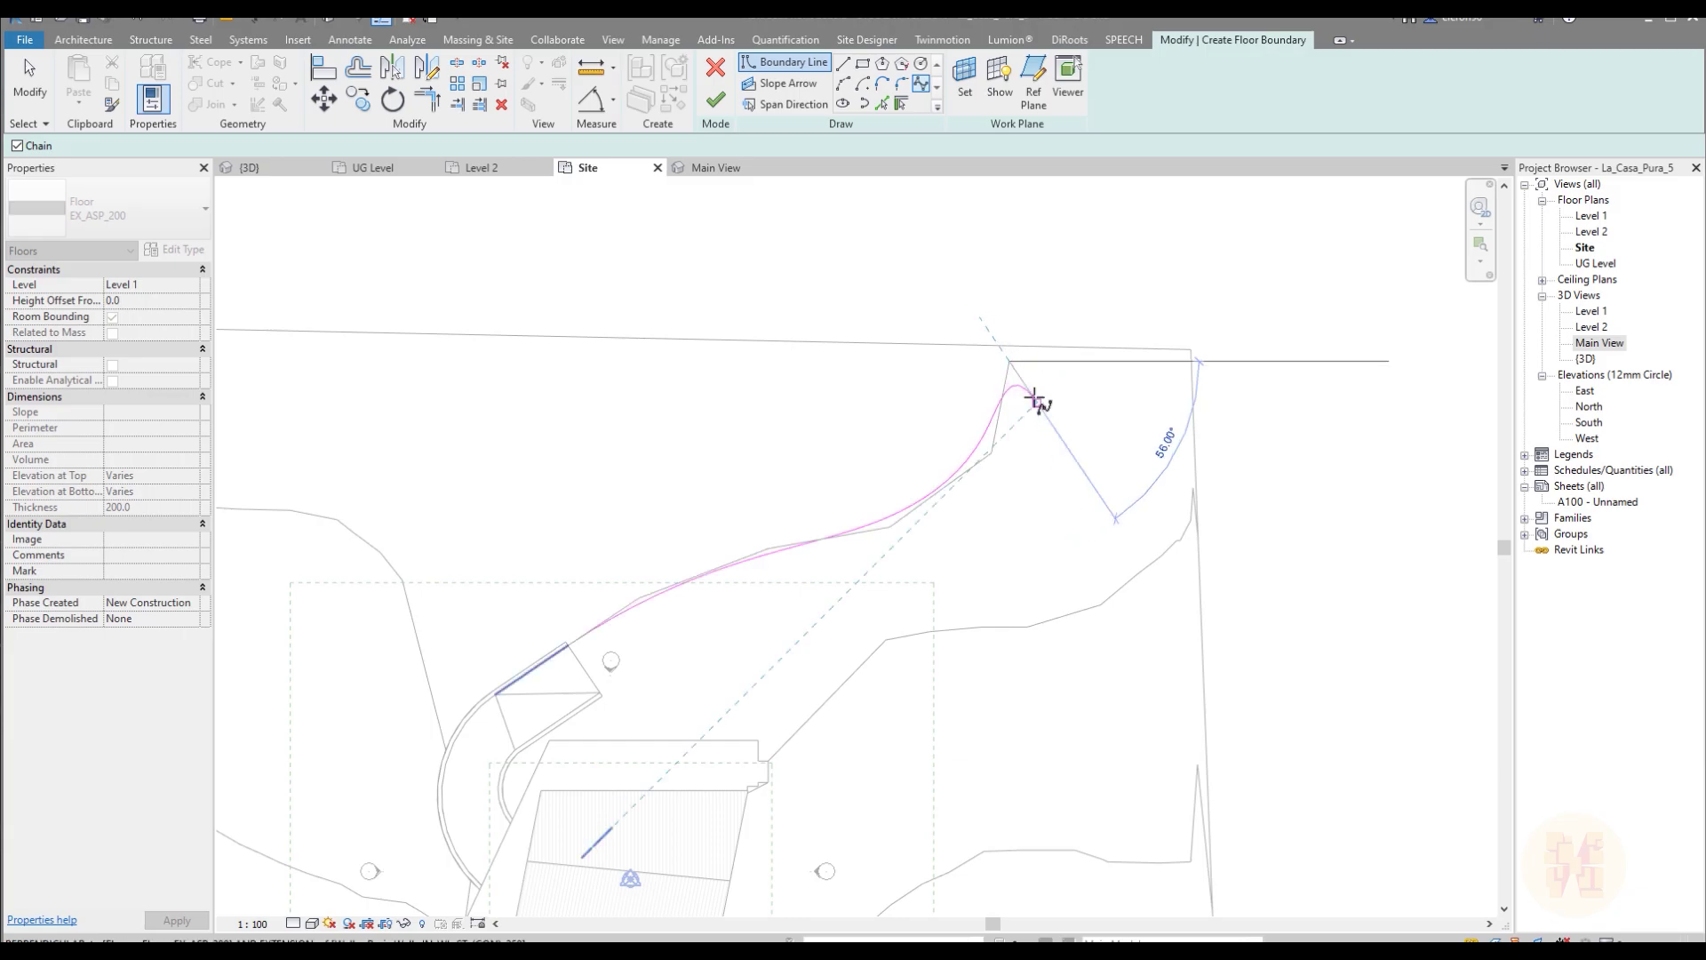
key("Escape")
key("Escape")
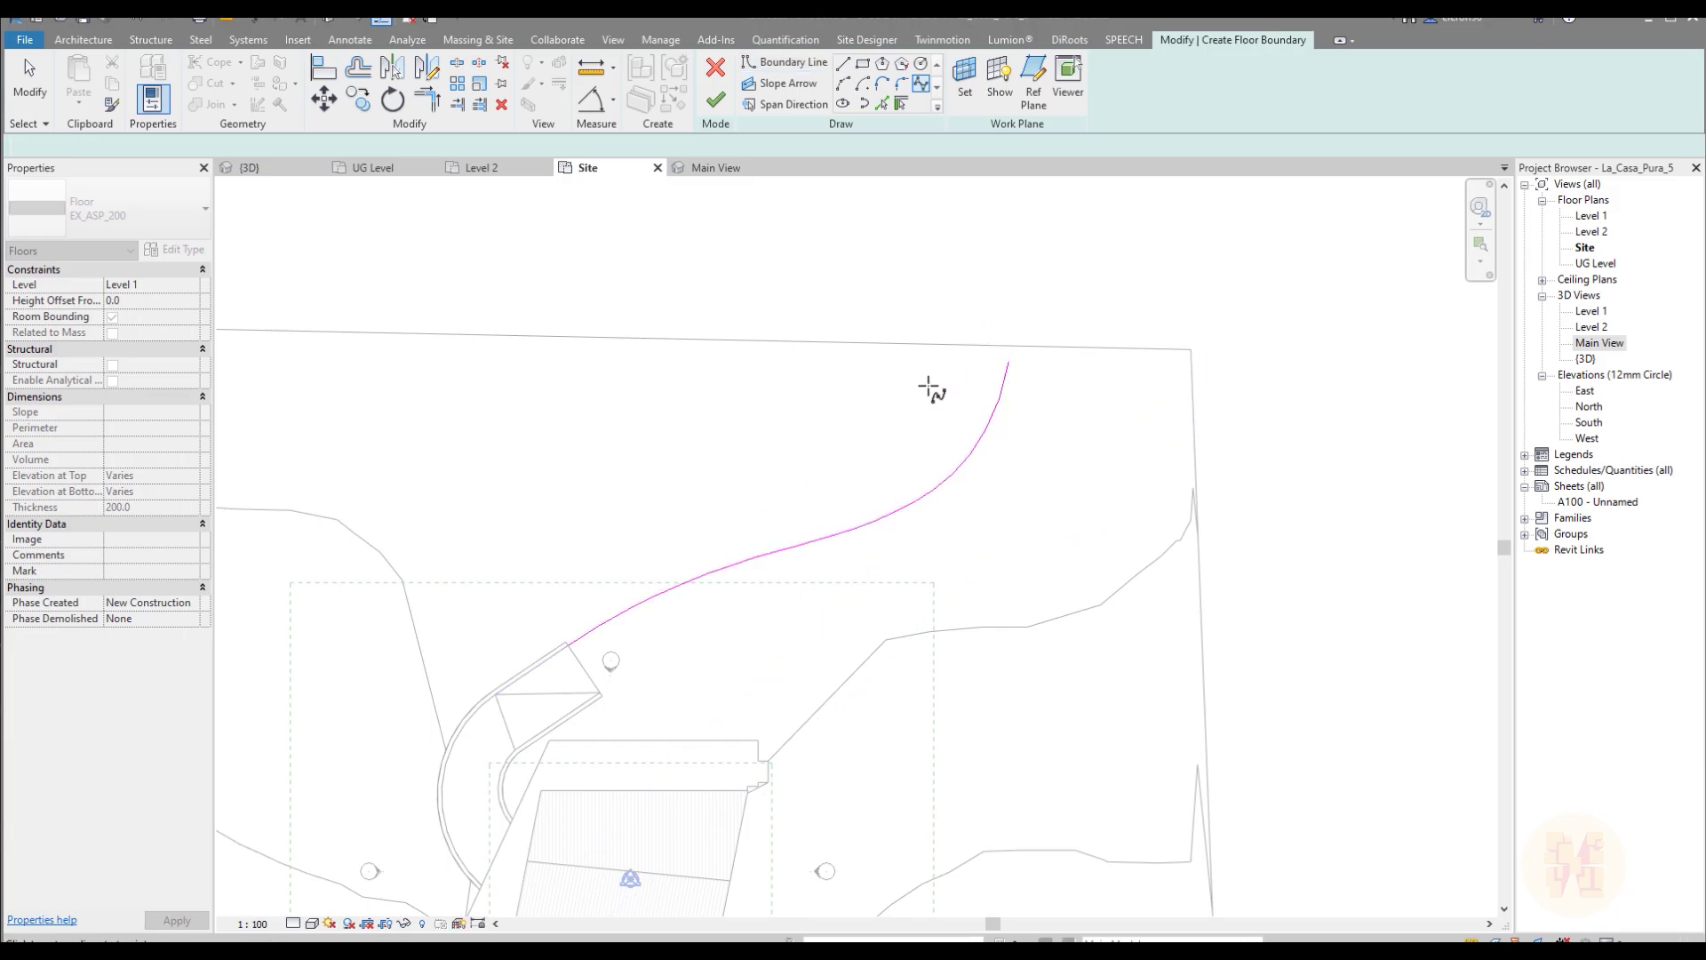
Step: Measure the width of the ramp's open end between its two inner corners
scroll(944, 480, "up", 5)
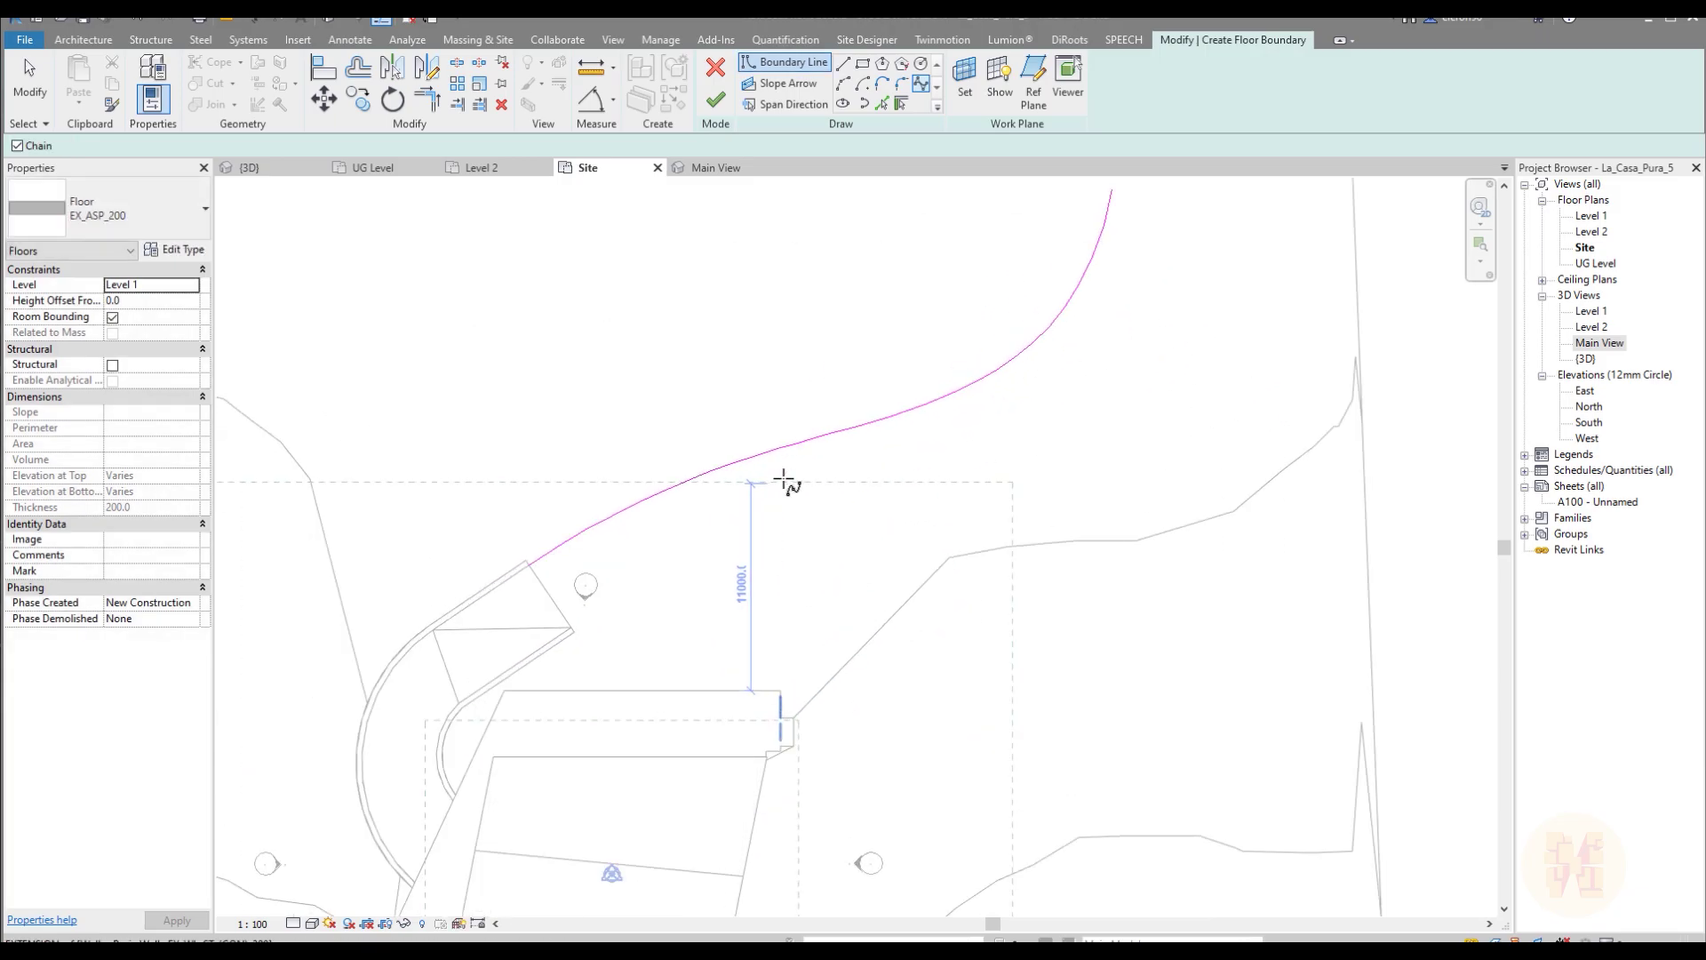
key("Escape")
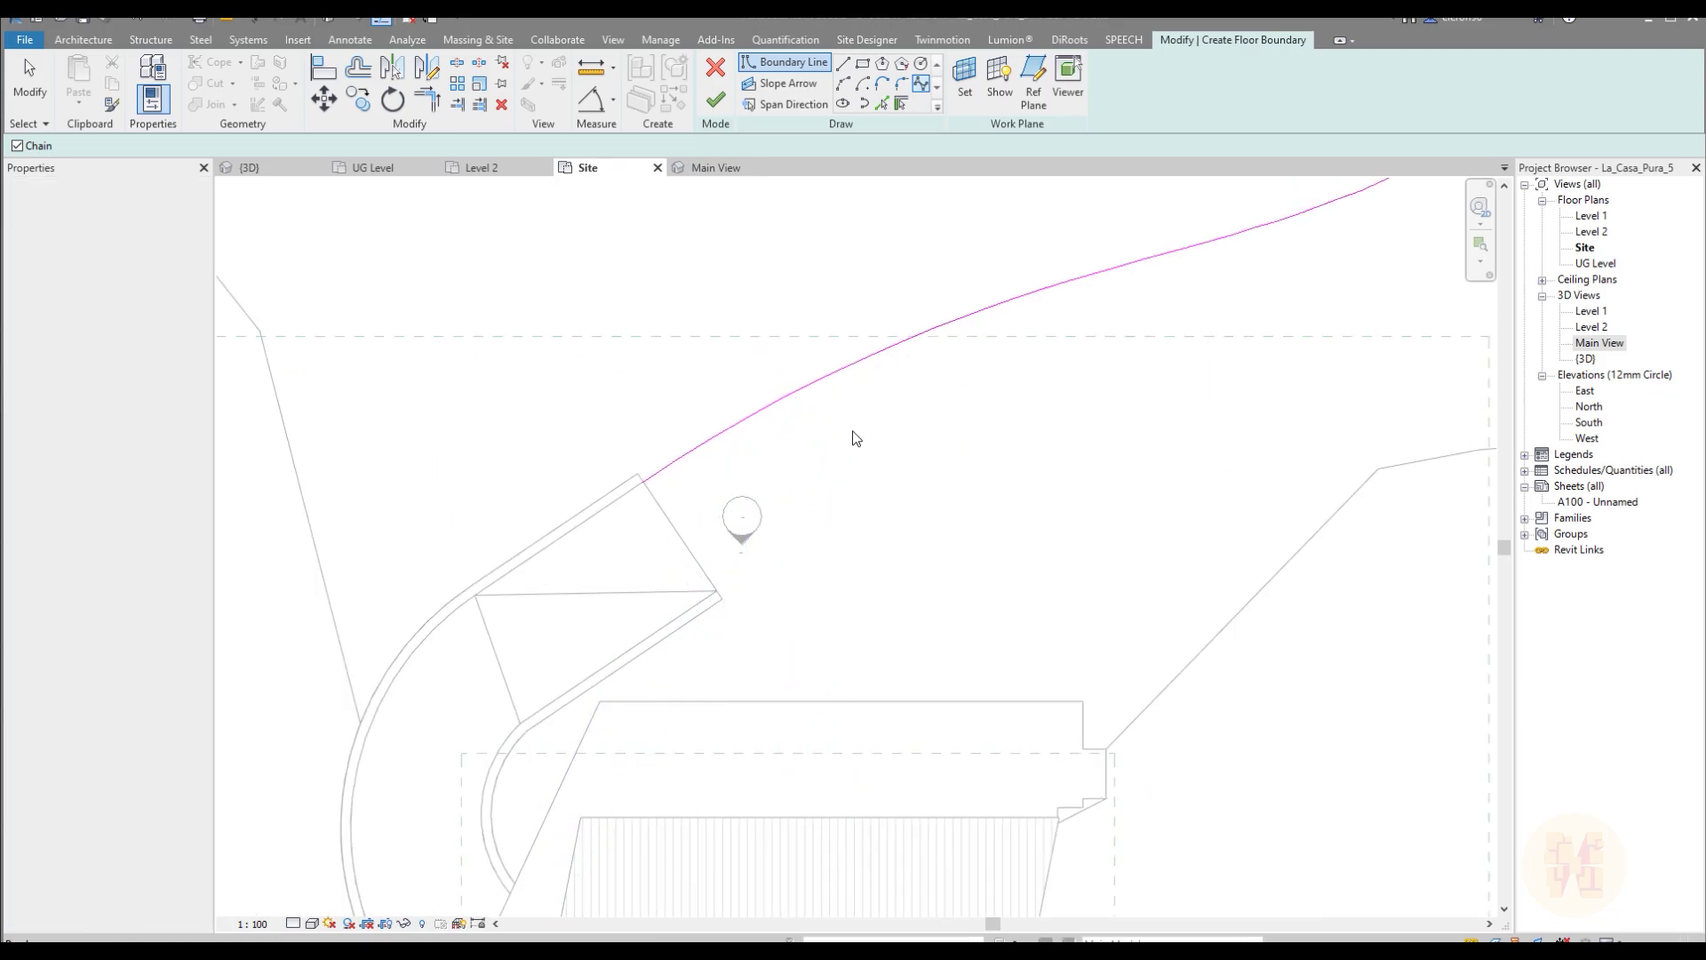
key("Escape")
scroll(685, 334, "up", 2)
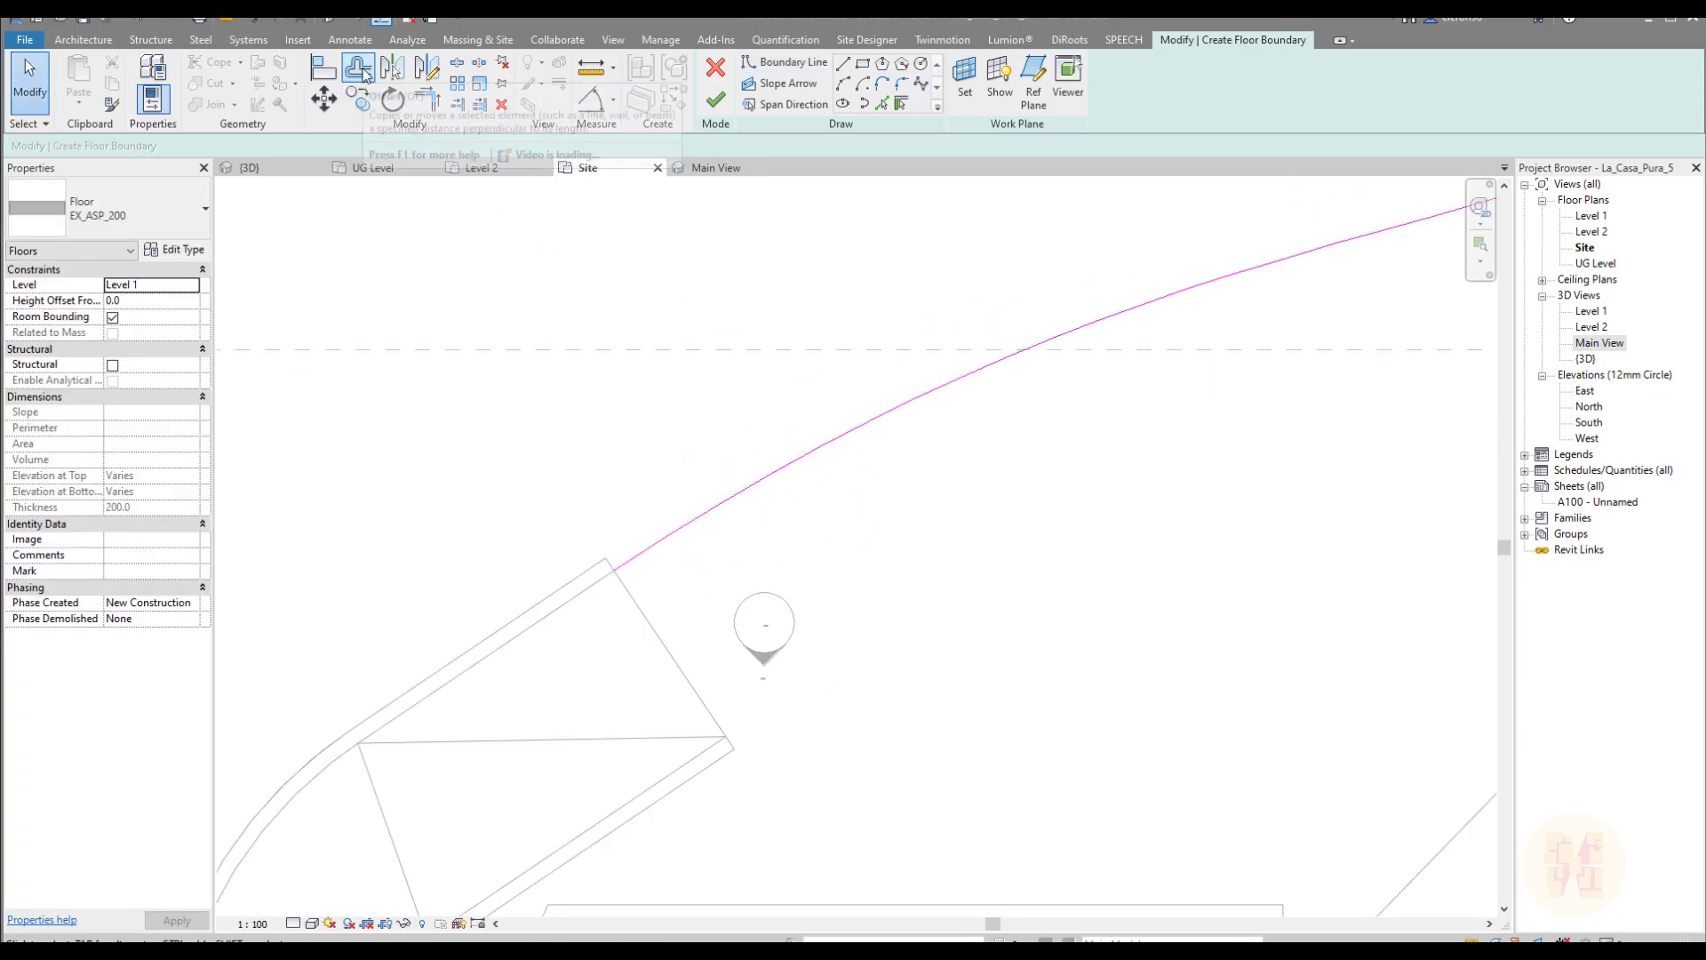
left_click(235, 21)
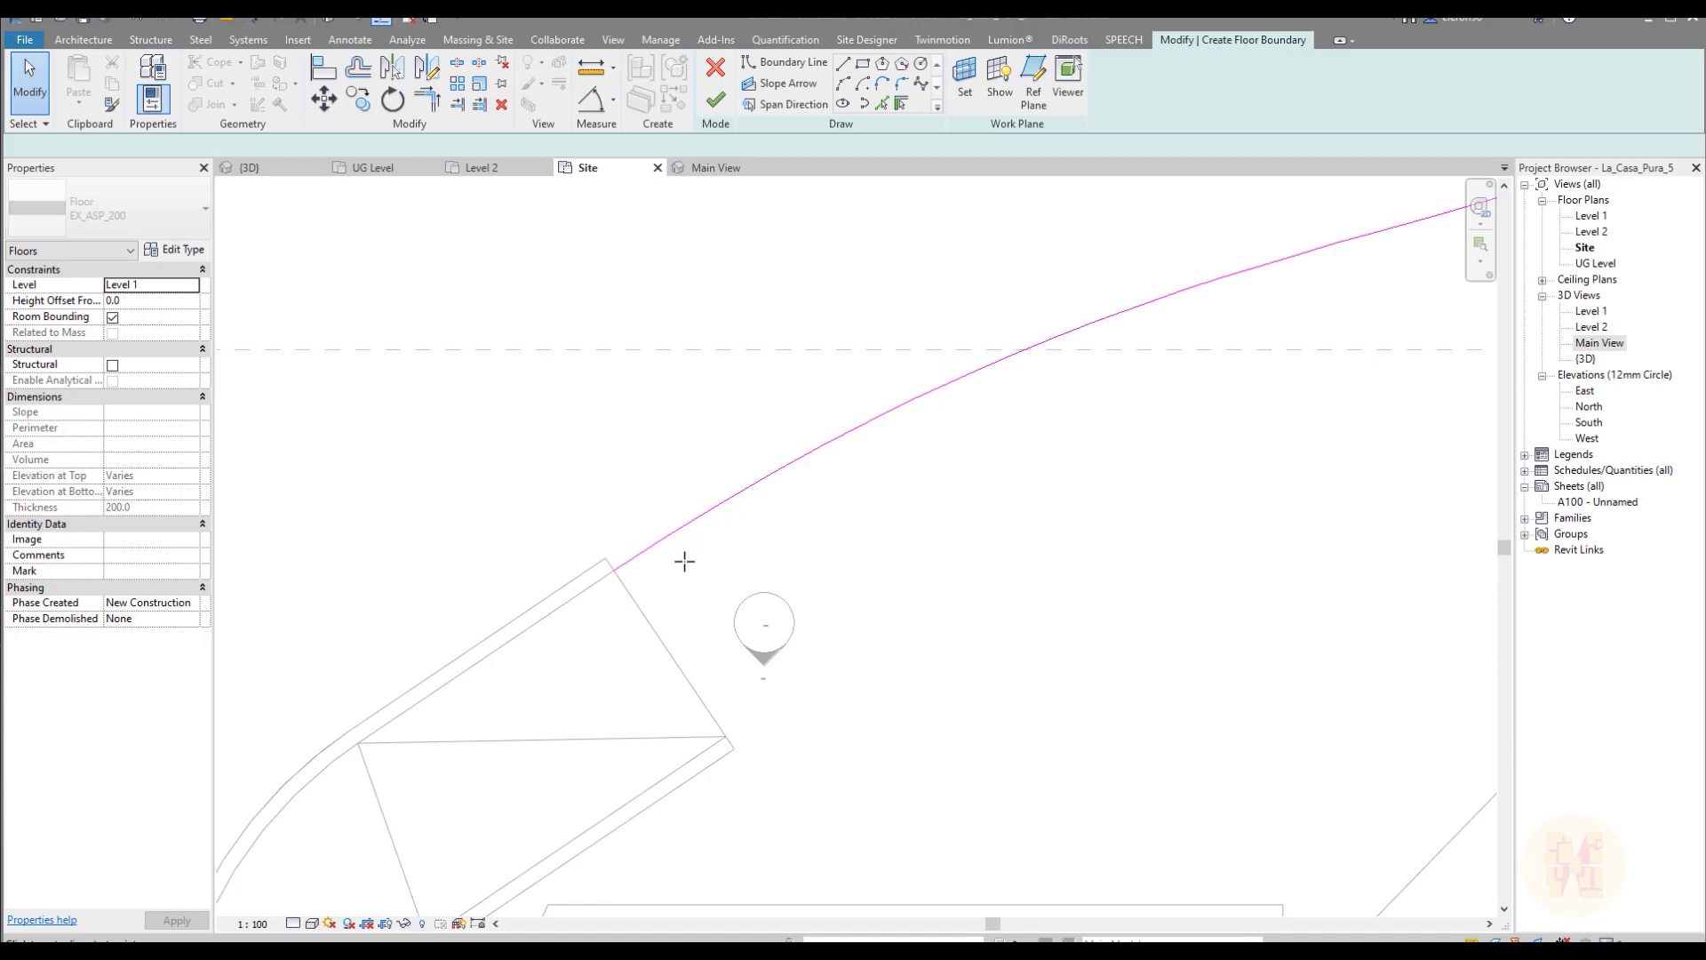
left_click(615, 571)
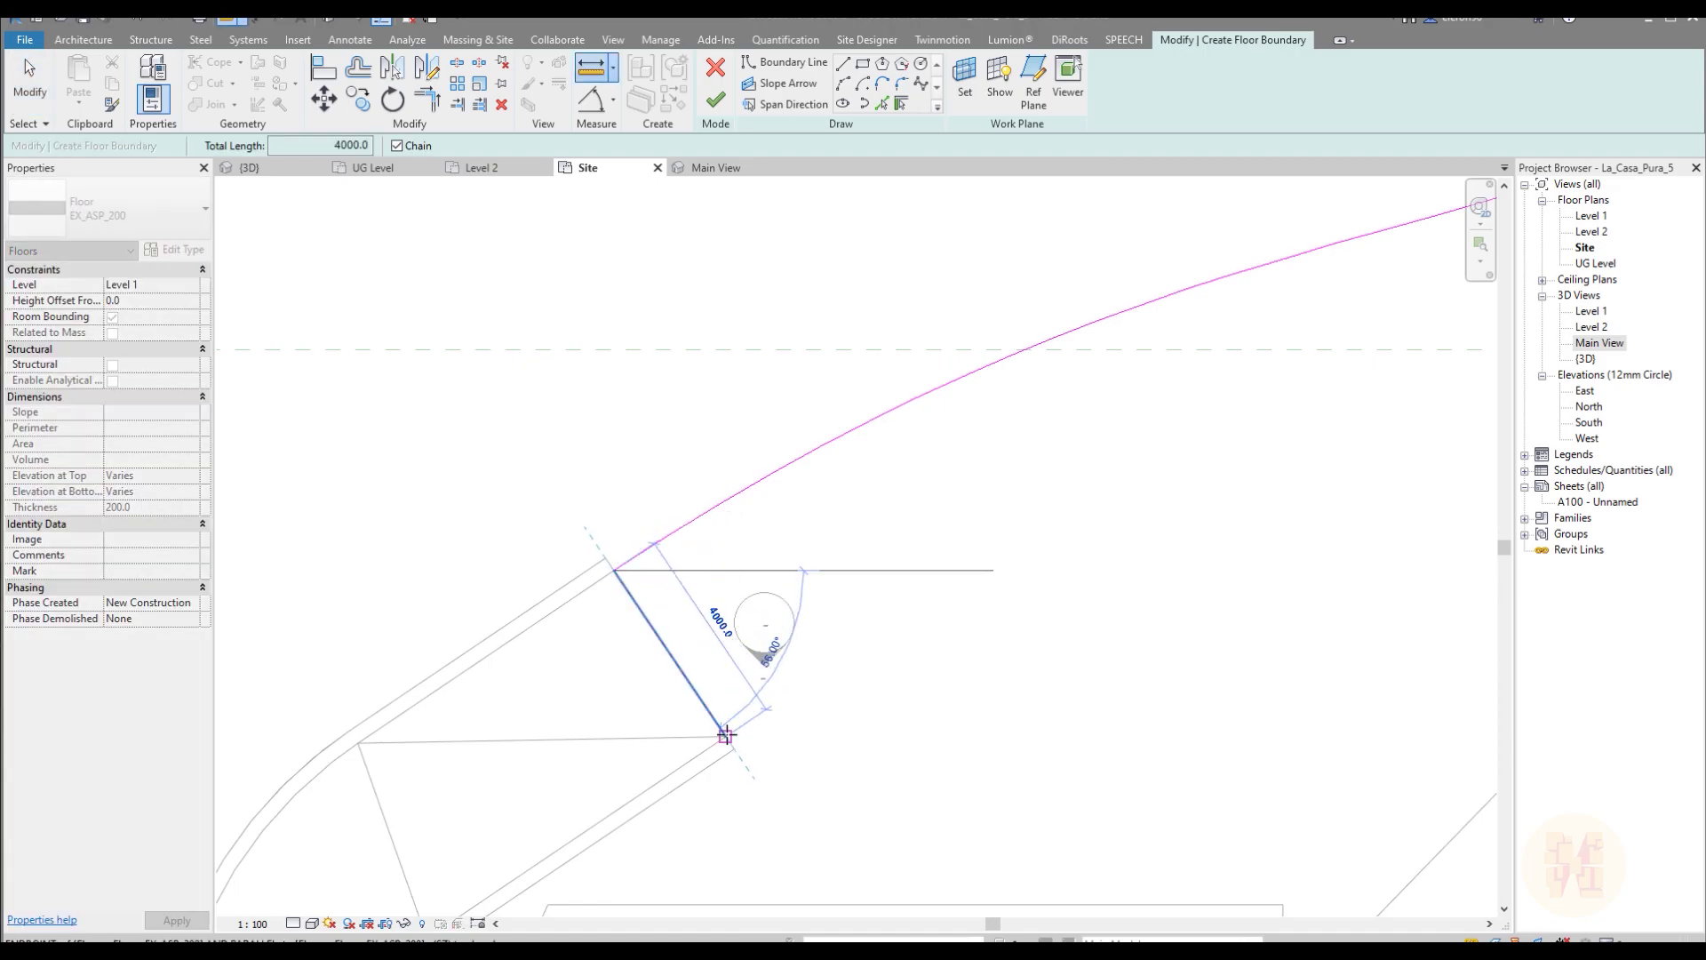
key("Escape")
key("Escape")
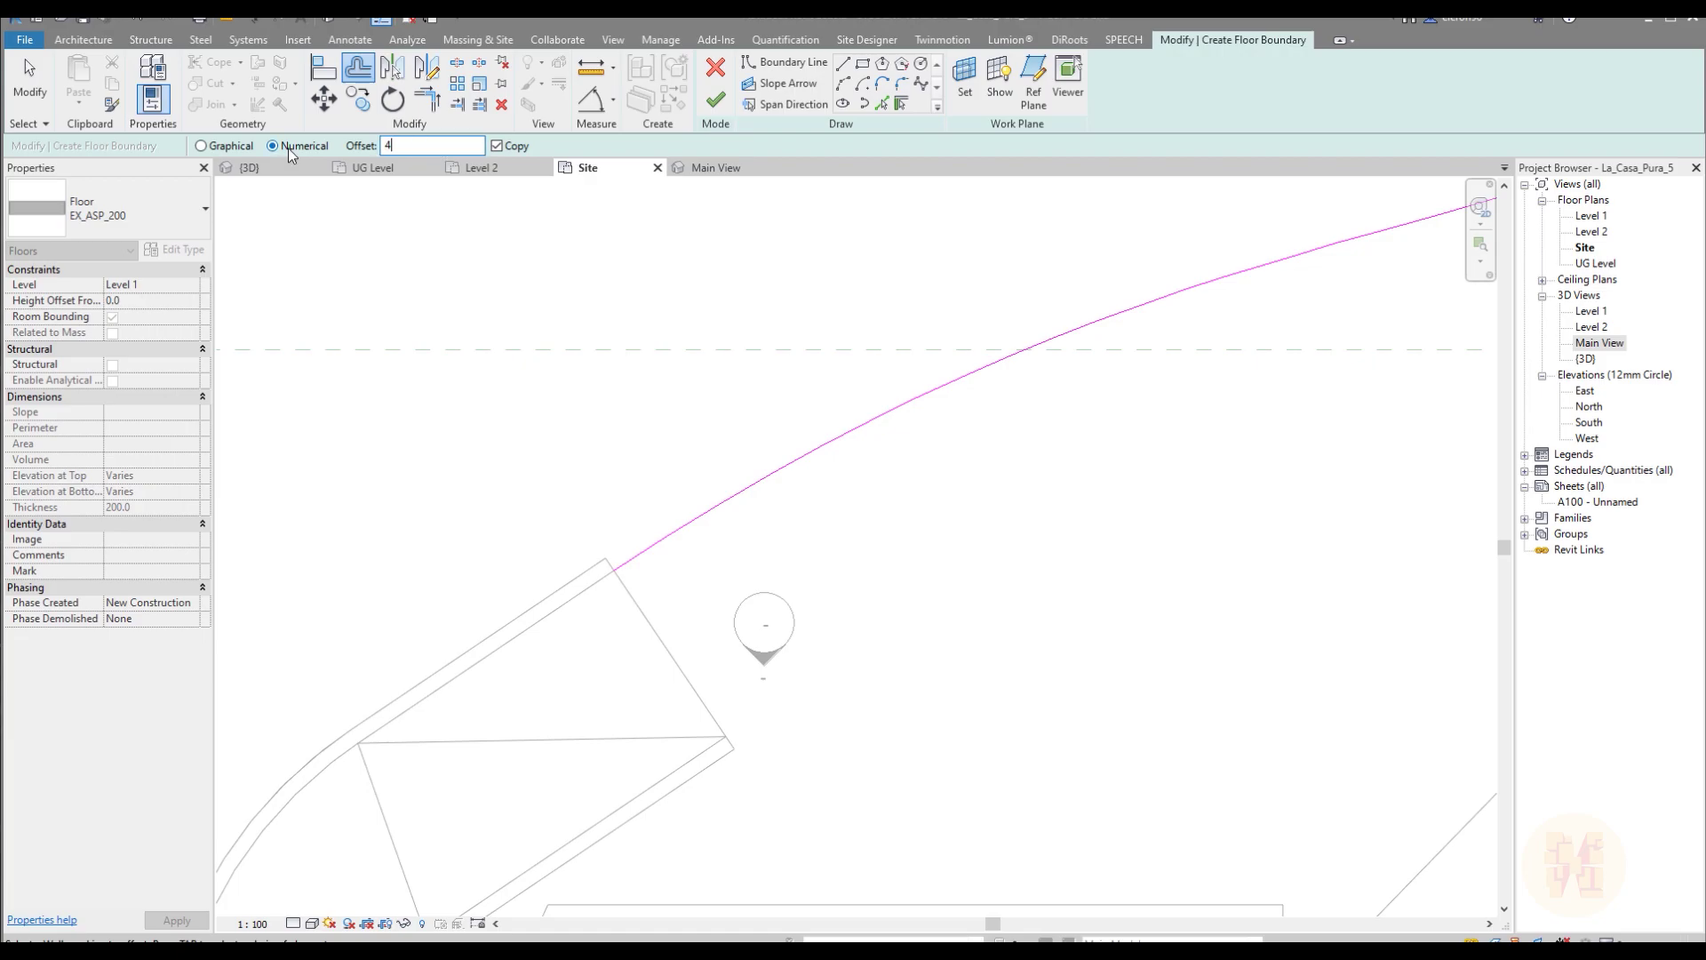
Step: Offset a copy of the spline 4000 mm to the ramp's other corner, and close the road outline's far end with straight lines
left_click(720, 511)
scroll(924, 591, "down", 3)
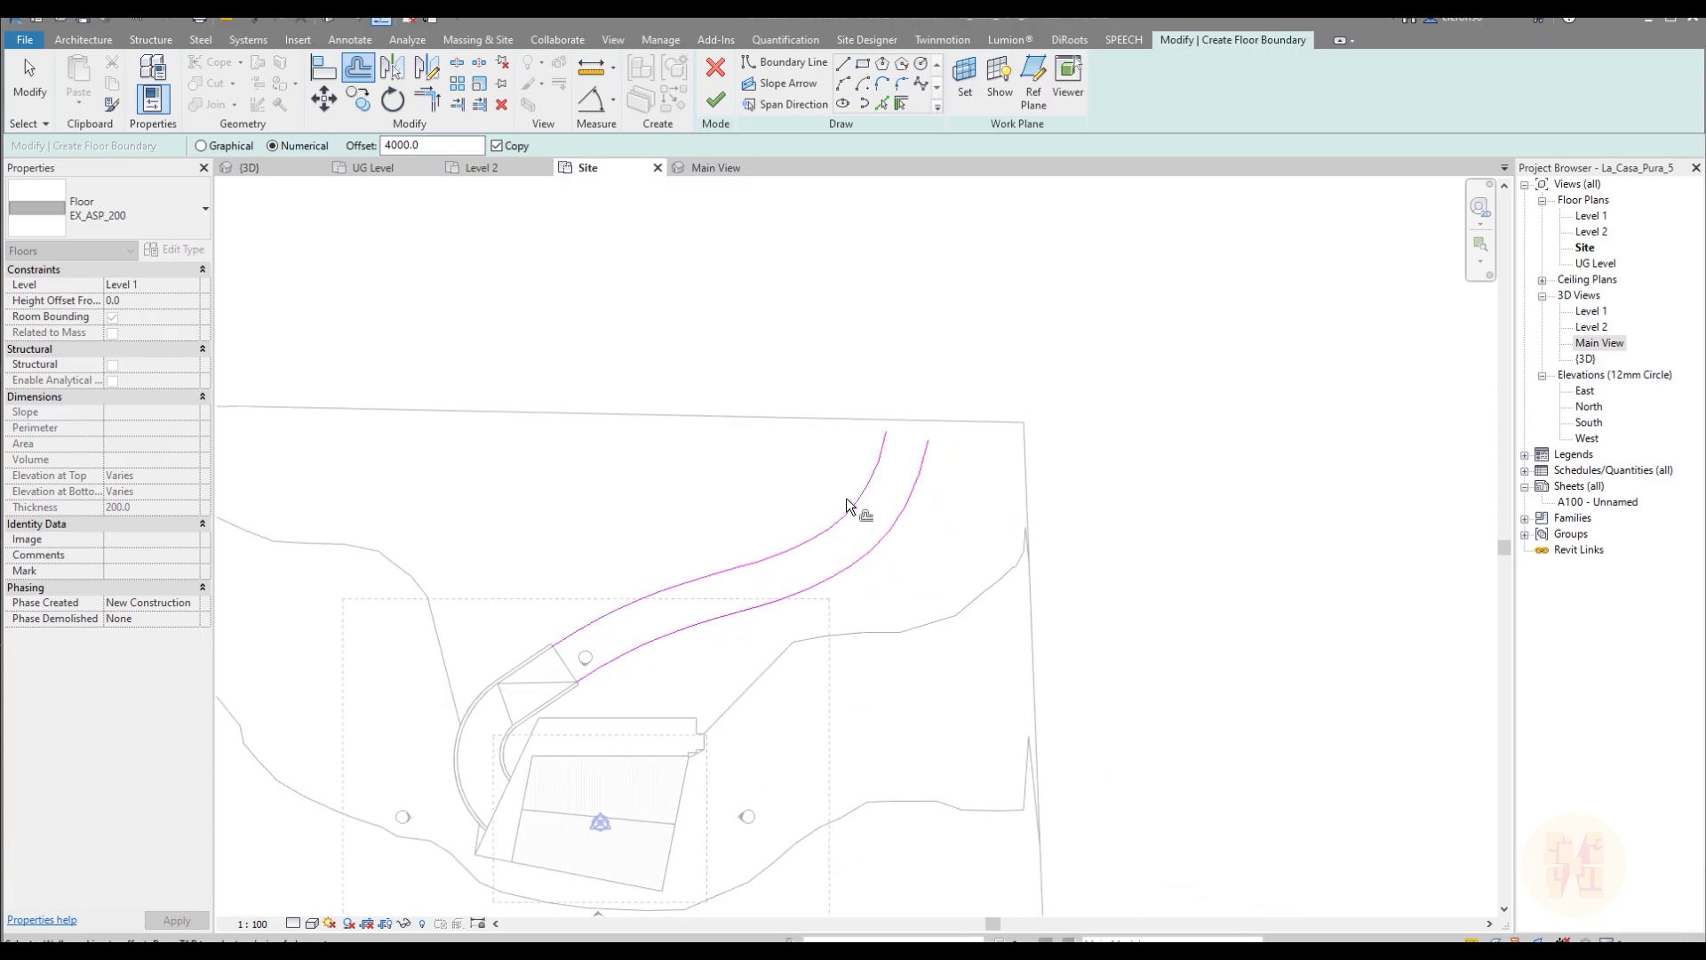
scroll(963, 442, "up", 7)
left_click(841, 68)
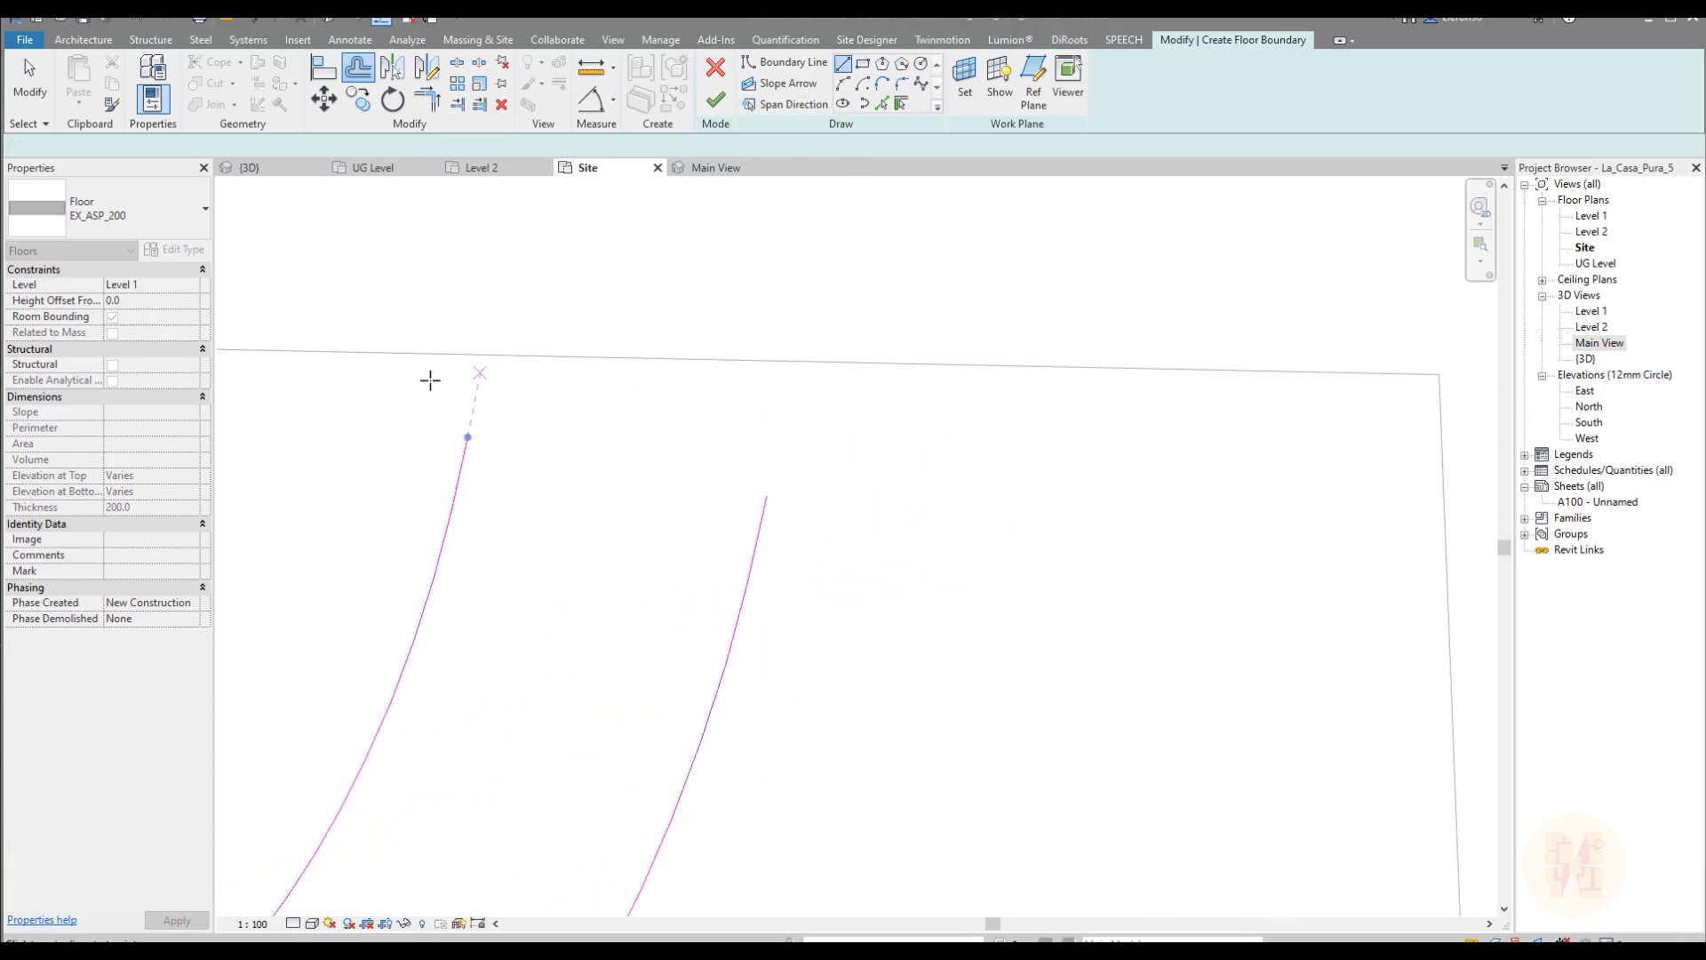
left_click(462, 437)
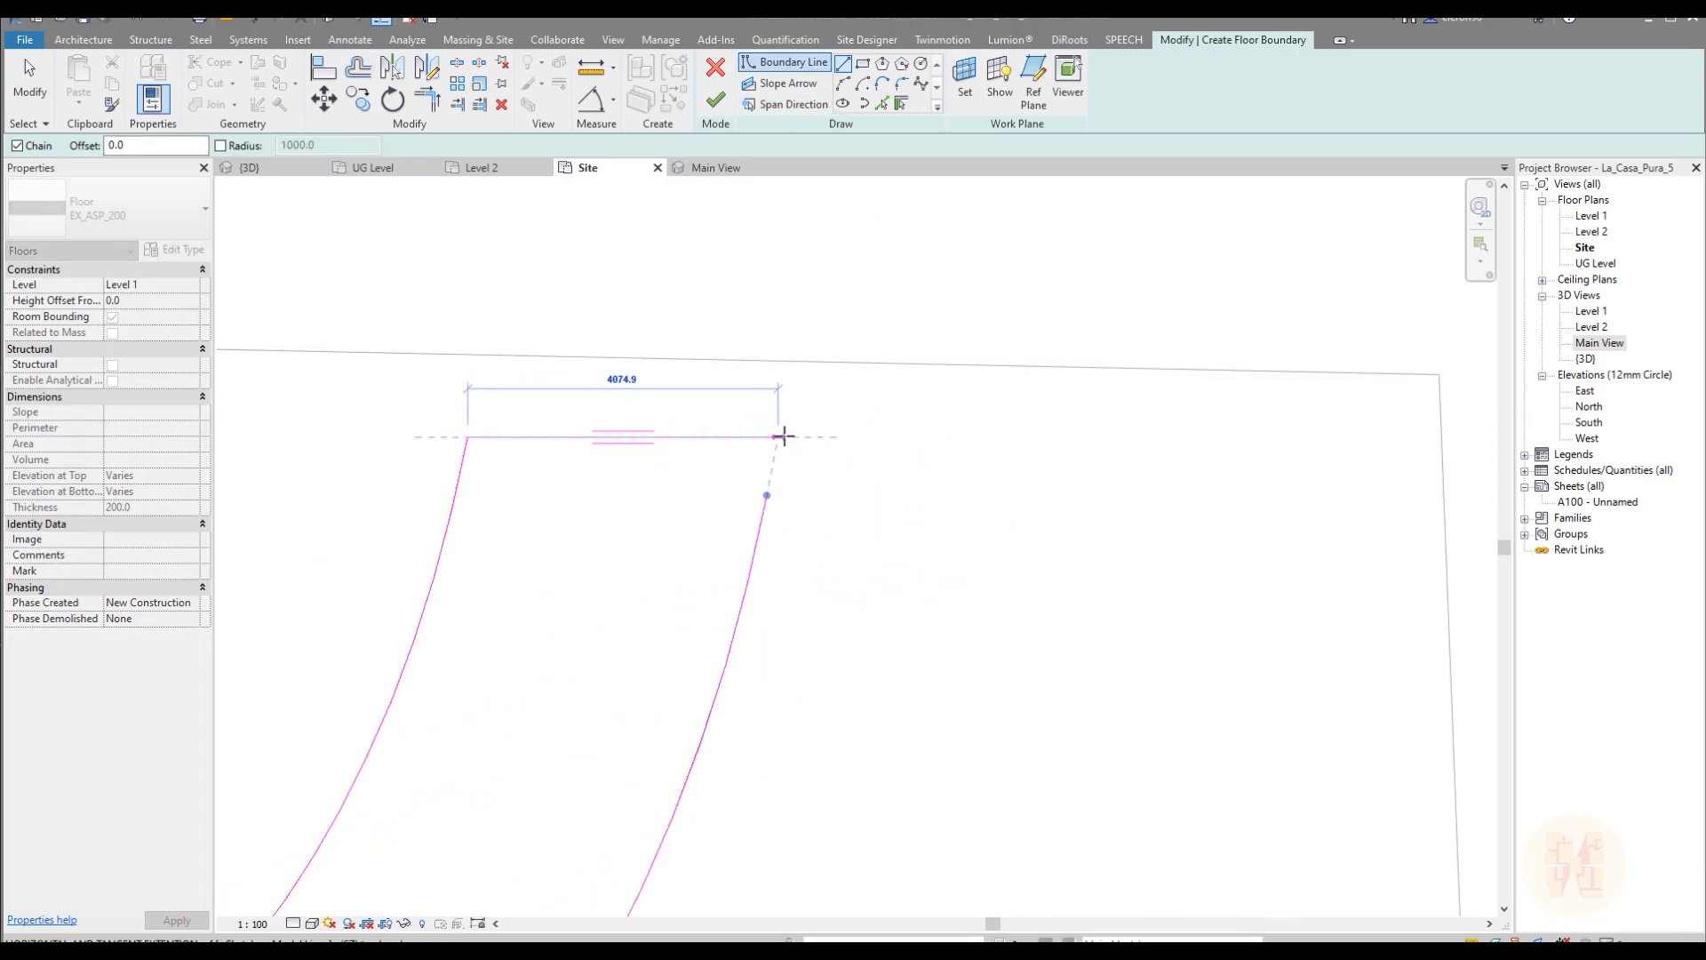
left_click(771, 477)
left_click(764, 497)
scroll(922, 354, "down", 2)
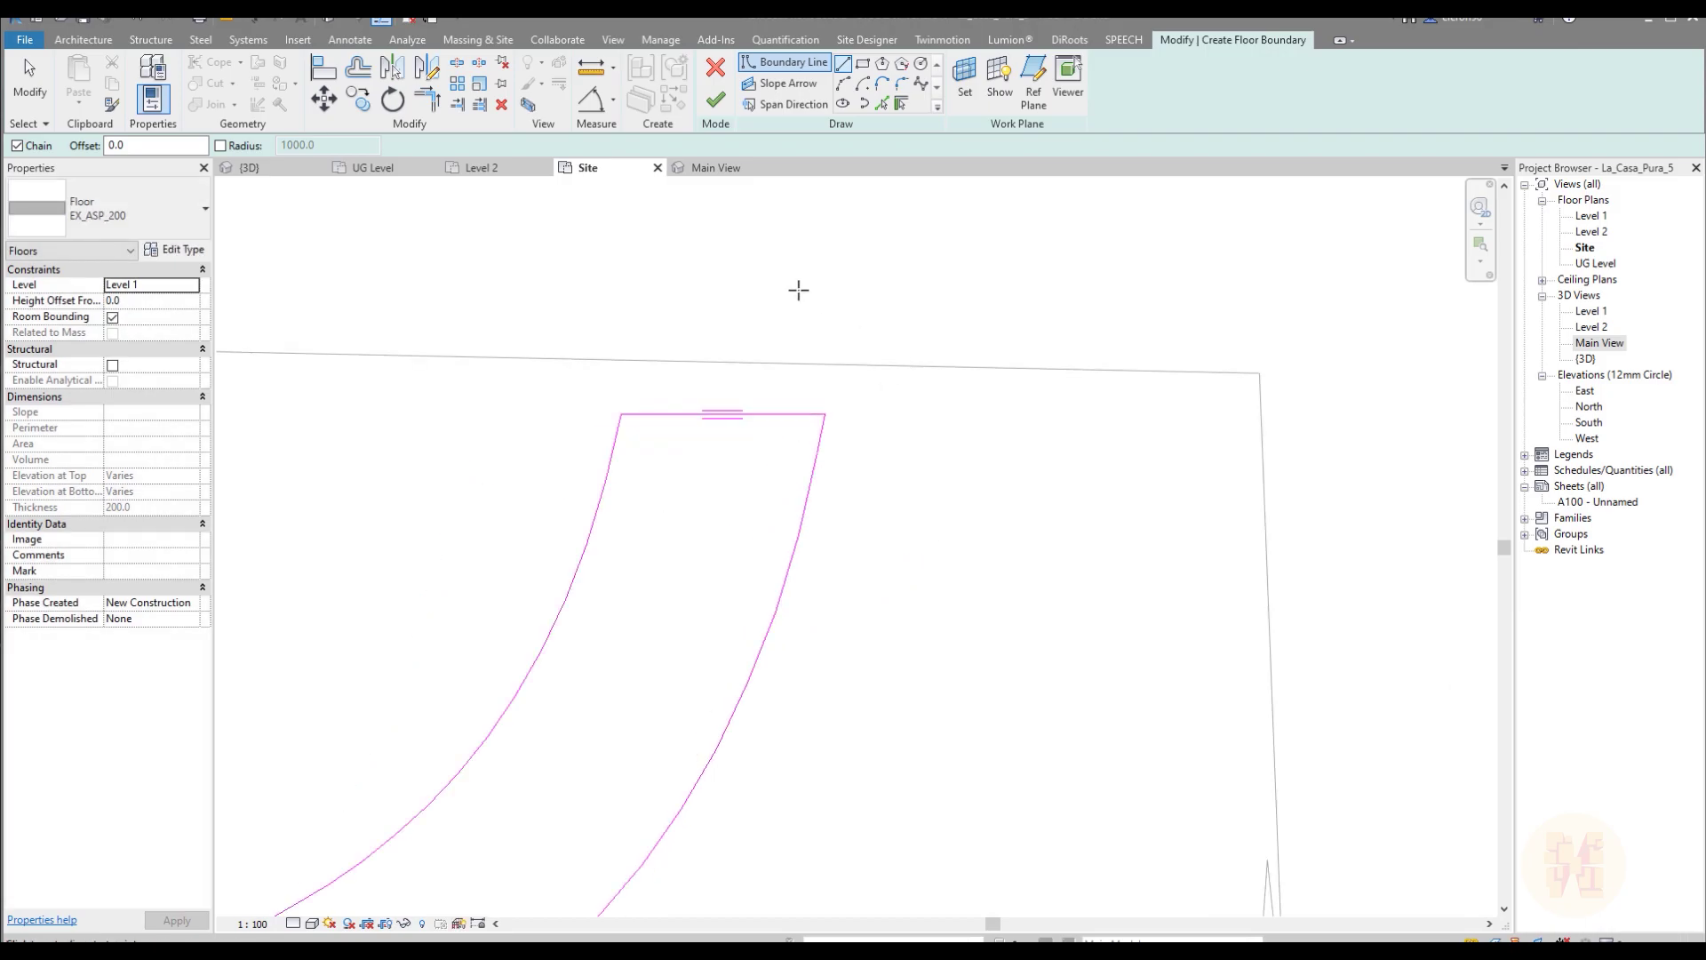
Step: Close the road outline along the ramp's end edge, finish the floor sketch, and dismiss the save reminder
left_click(719, 104)
scroll(1017, 373, "down", 4)
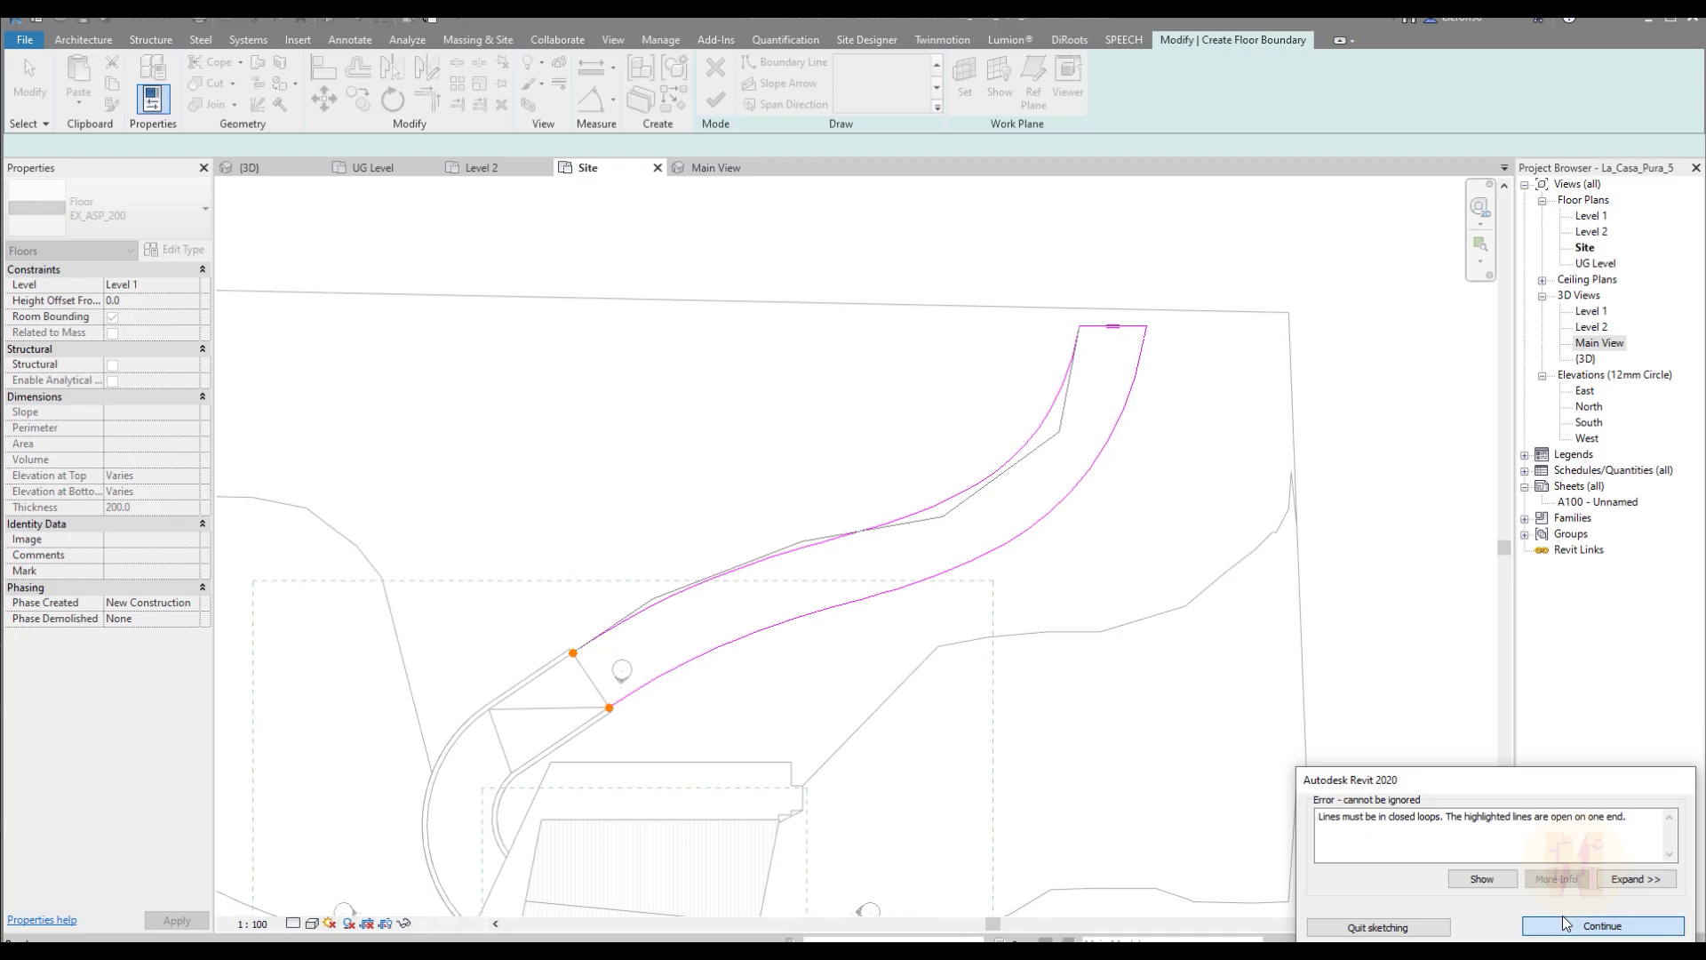
left_click(1602, 925)
scroll(512, 482, "up", 4)
left_click(503, 466)
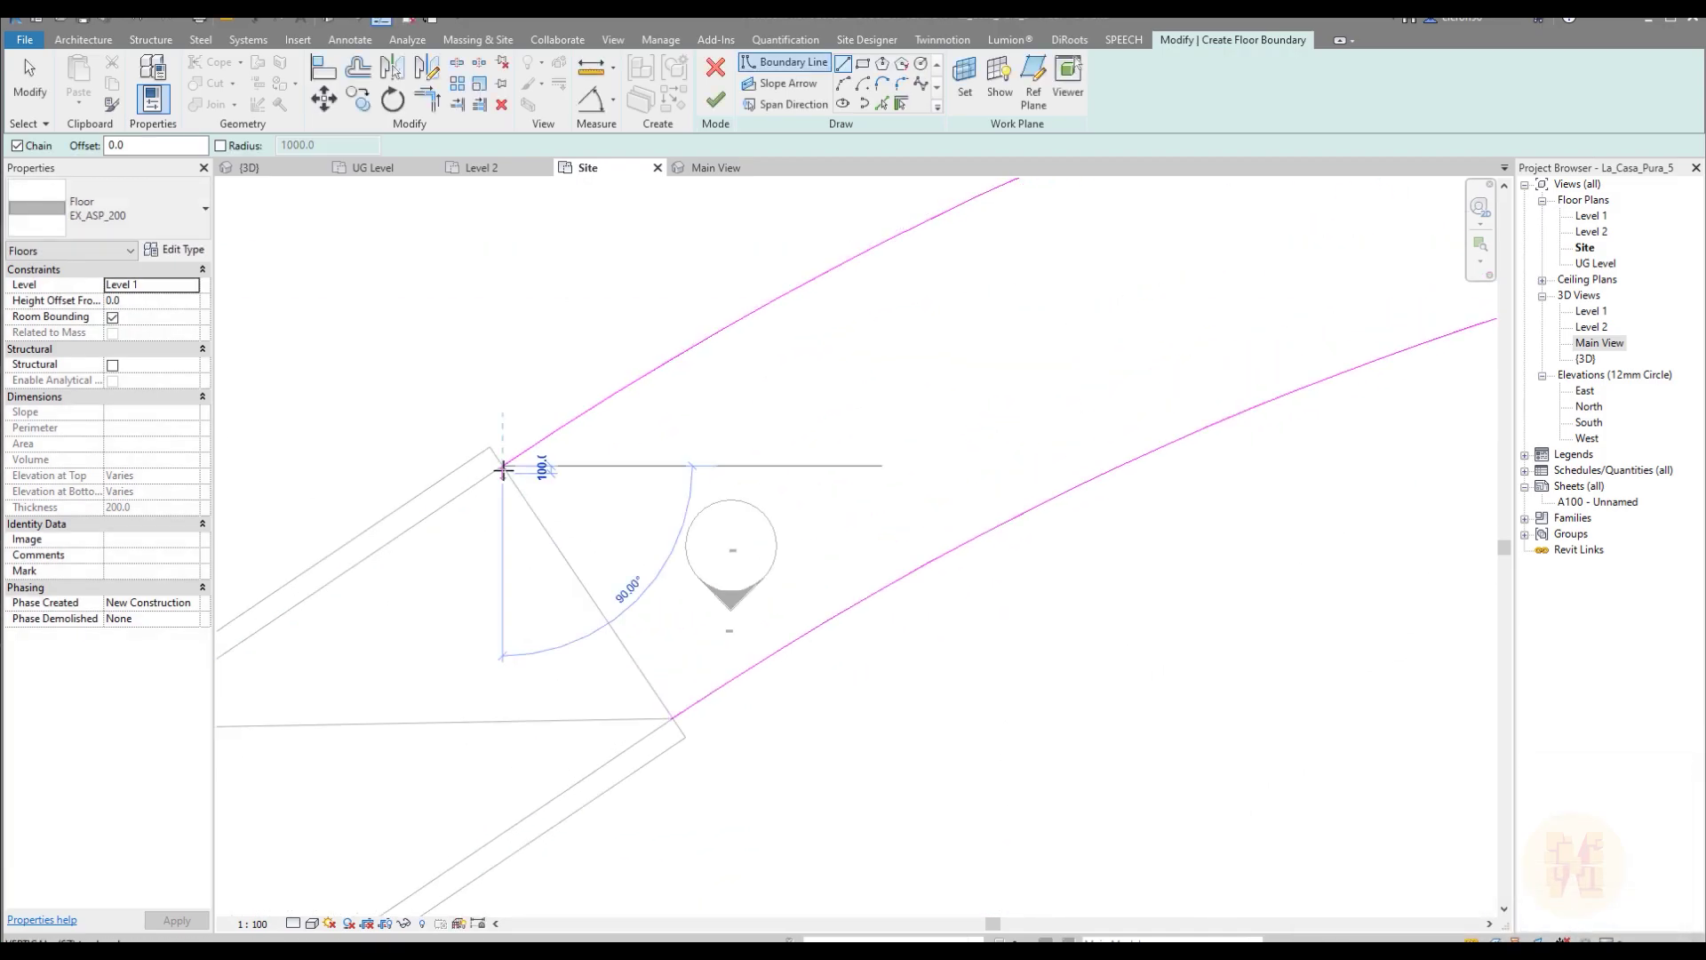
left_click(673, 717)
key("Escape")
left_click(715, 99)
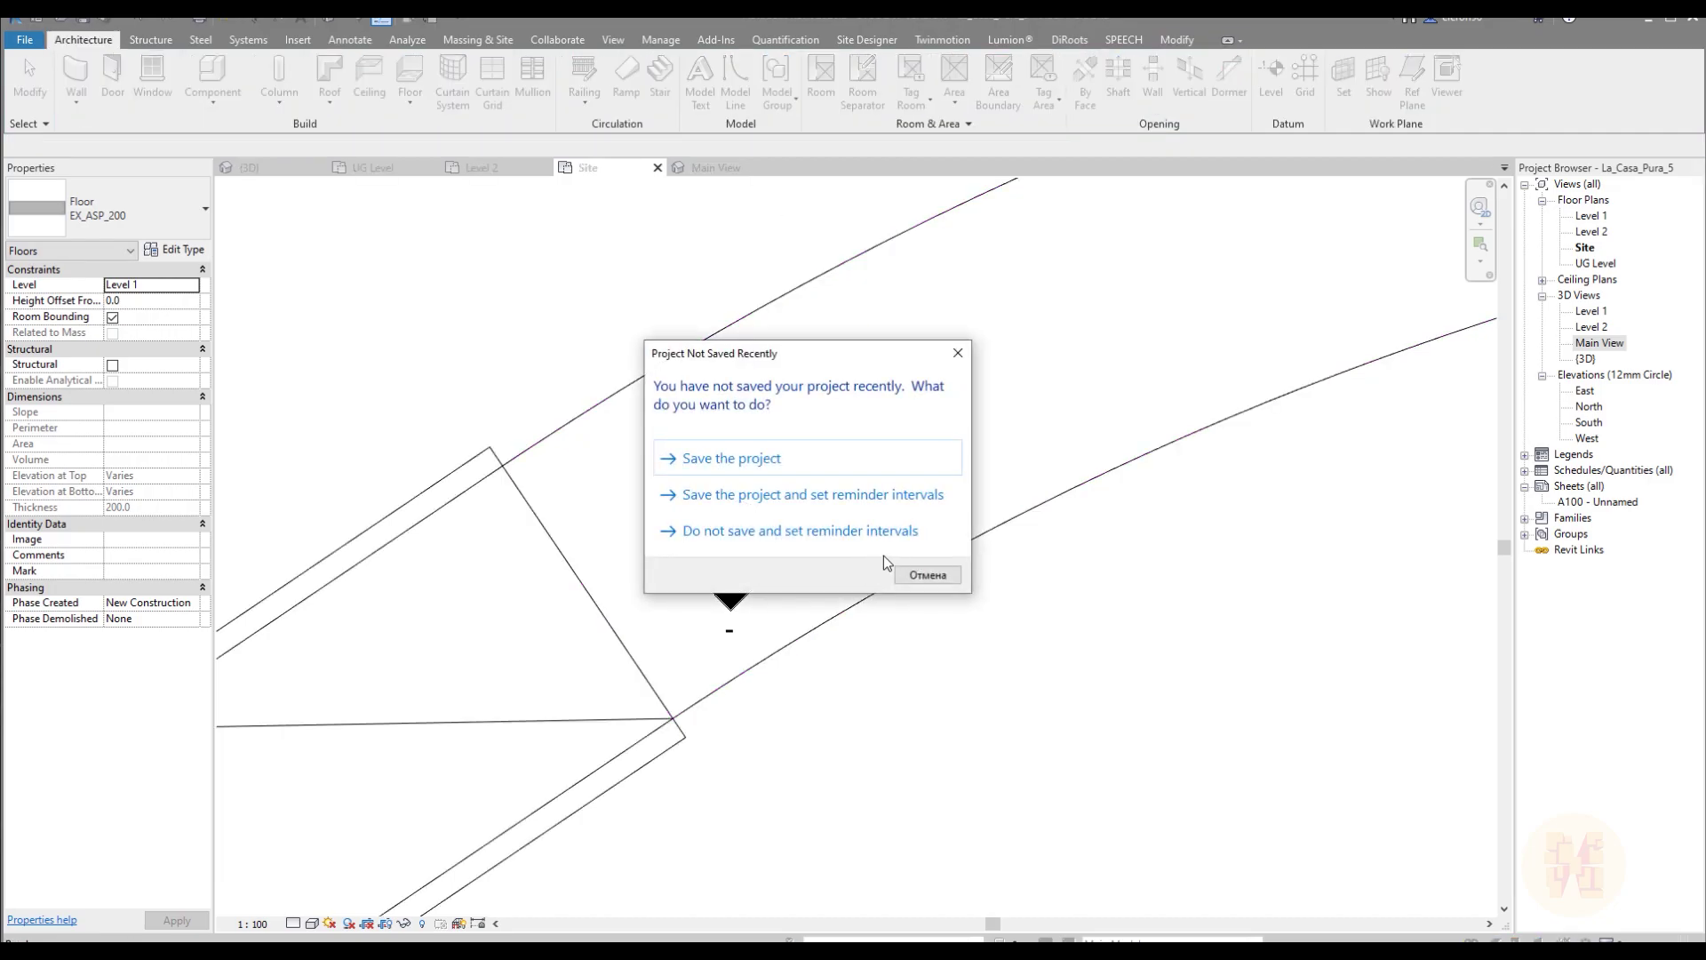
left_click(922, 571)
Step: Examine the new asphalt road against the terrain in the {3D} view, from the ramp to its far end
left_click(274, 171)
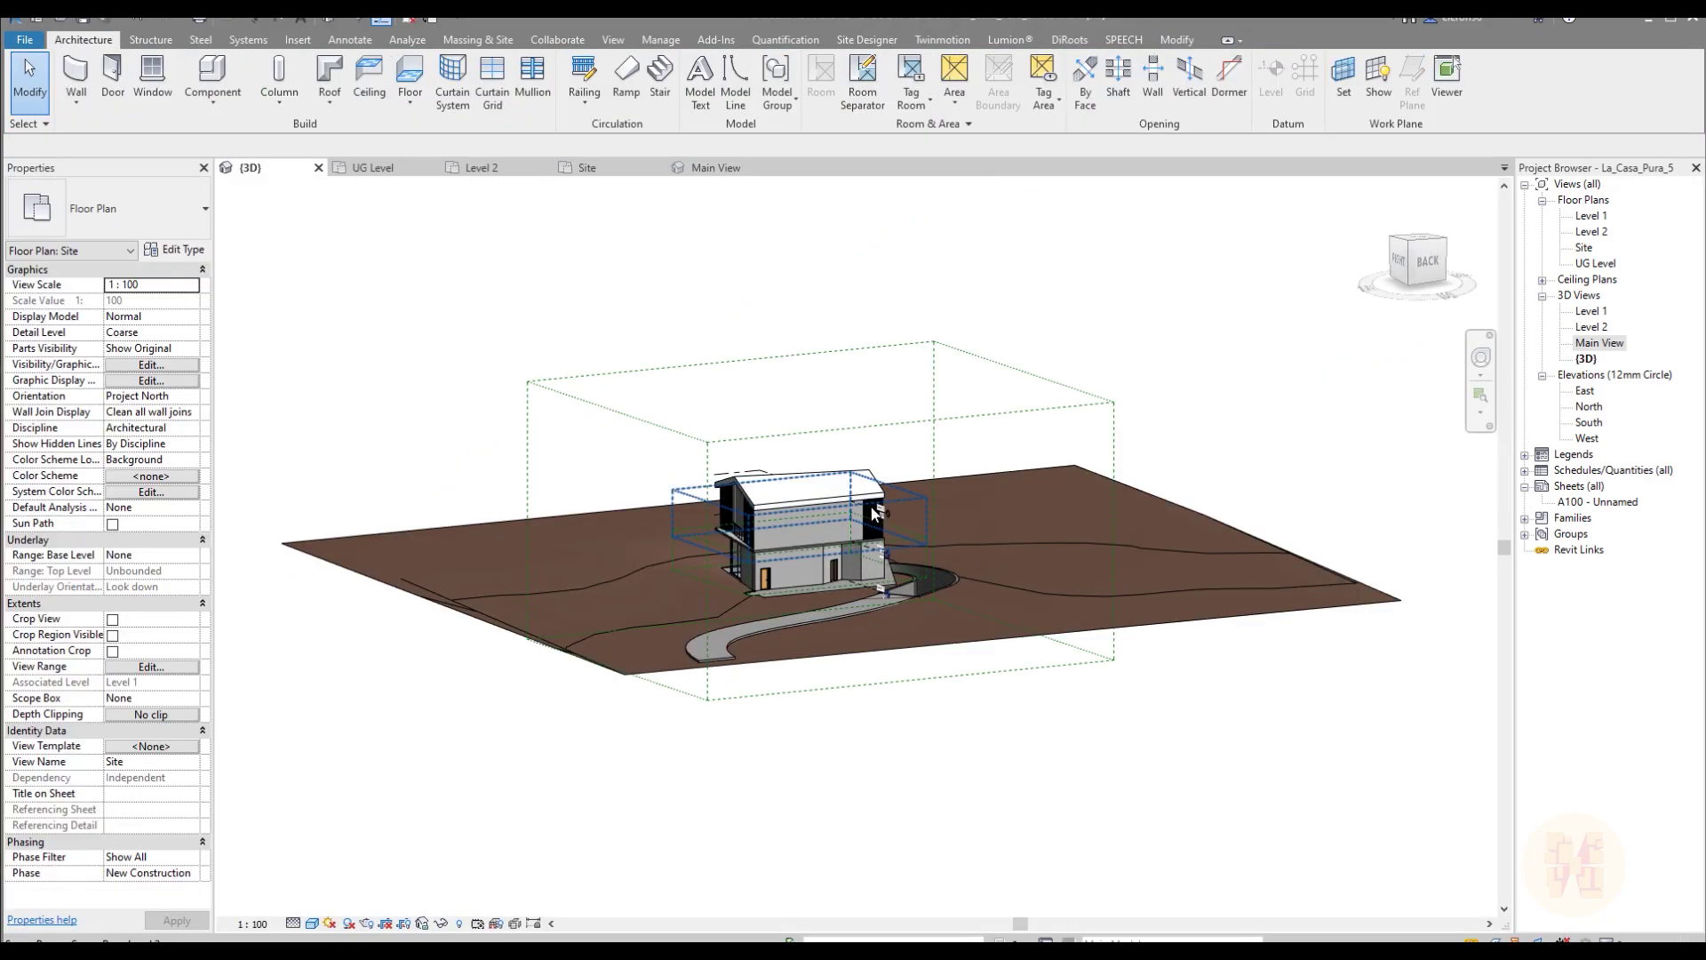
scroll(995, 509, "down", 2)
middle_click_drag(984, 510, 737, 590, "shift")
scroll(666, 564, "up", 5)
scroll(688, 575, "up", 3)
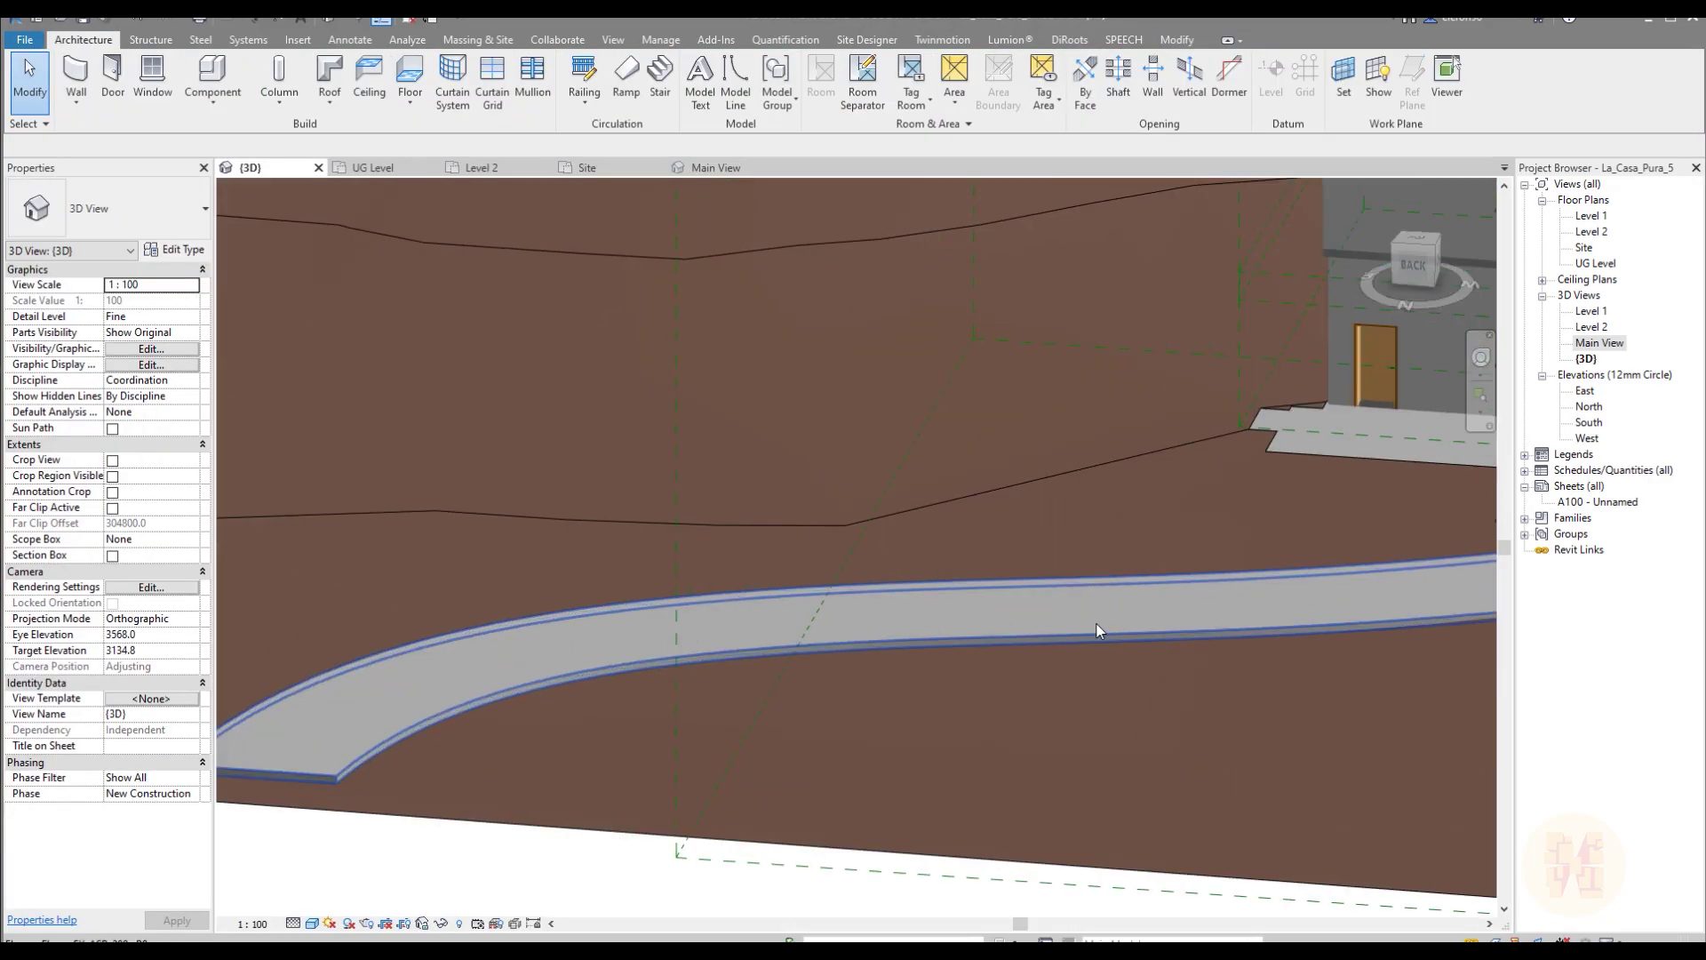
middle_click_drag(1096, 624, 659, 617)
middle_click_drag(356, 627, 1164, 455)
middle_click_drag(649, 581, 776, 460, "shift")
middle_click_drag(1144, 419, 712, 549)
scroll(778, 360, "up", 5)
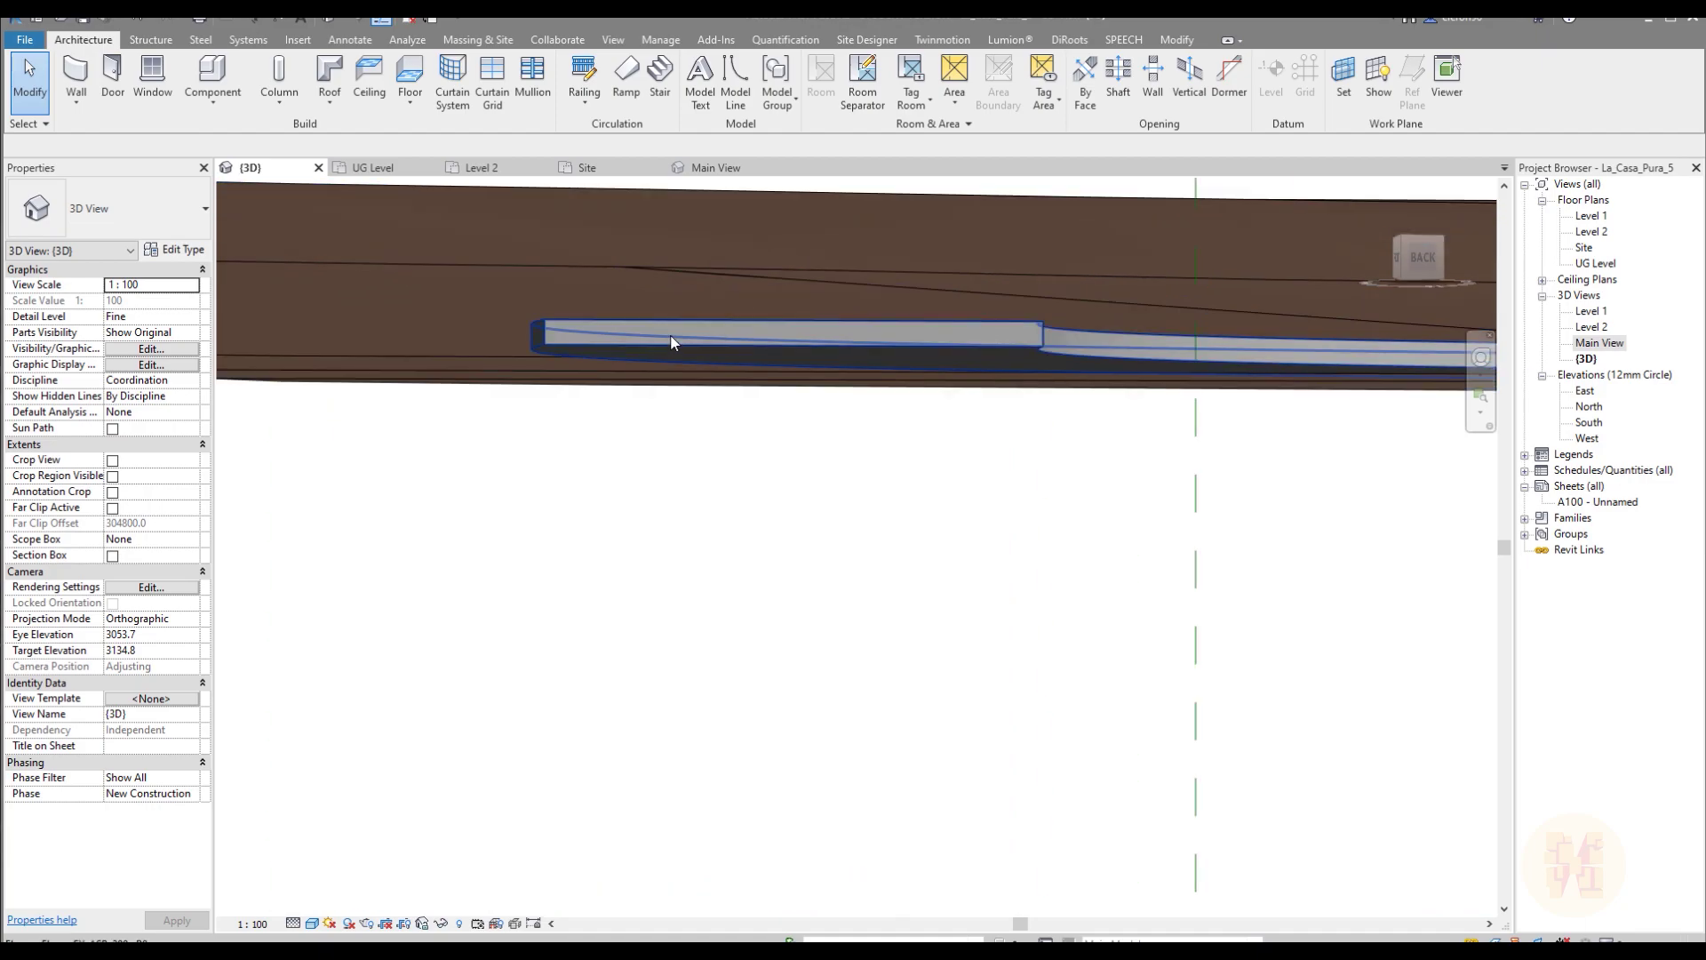
Step: Lower the road floor's far end edge to the terrain's bottom edge by modifying its sub-elements in the Back view
left_click(730, 360)
middle_click_drag(853, 362, 749, 415)
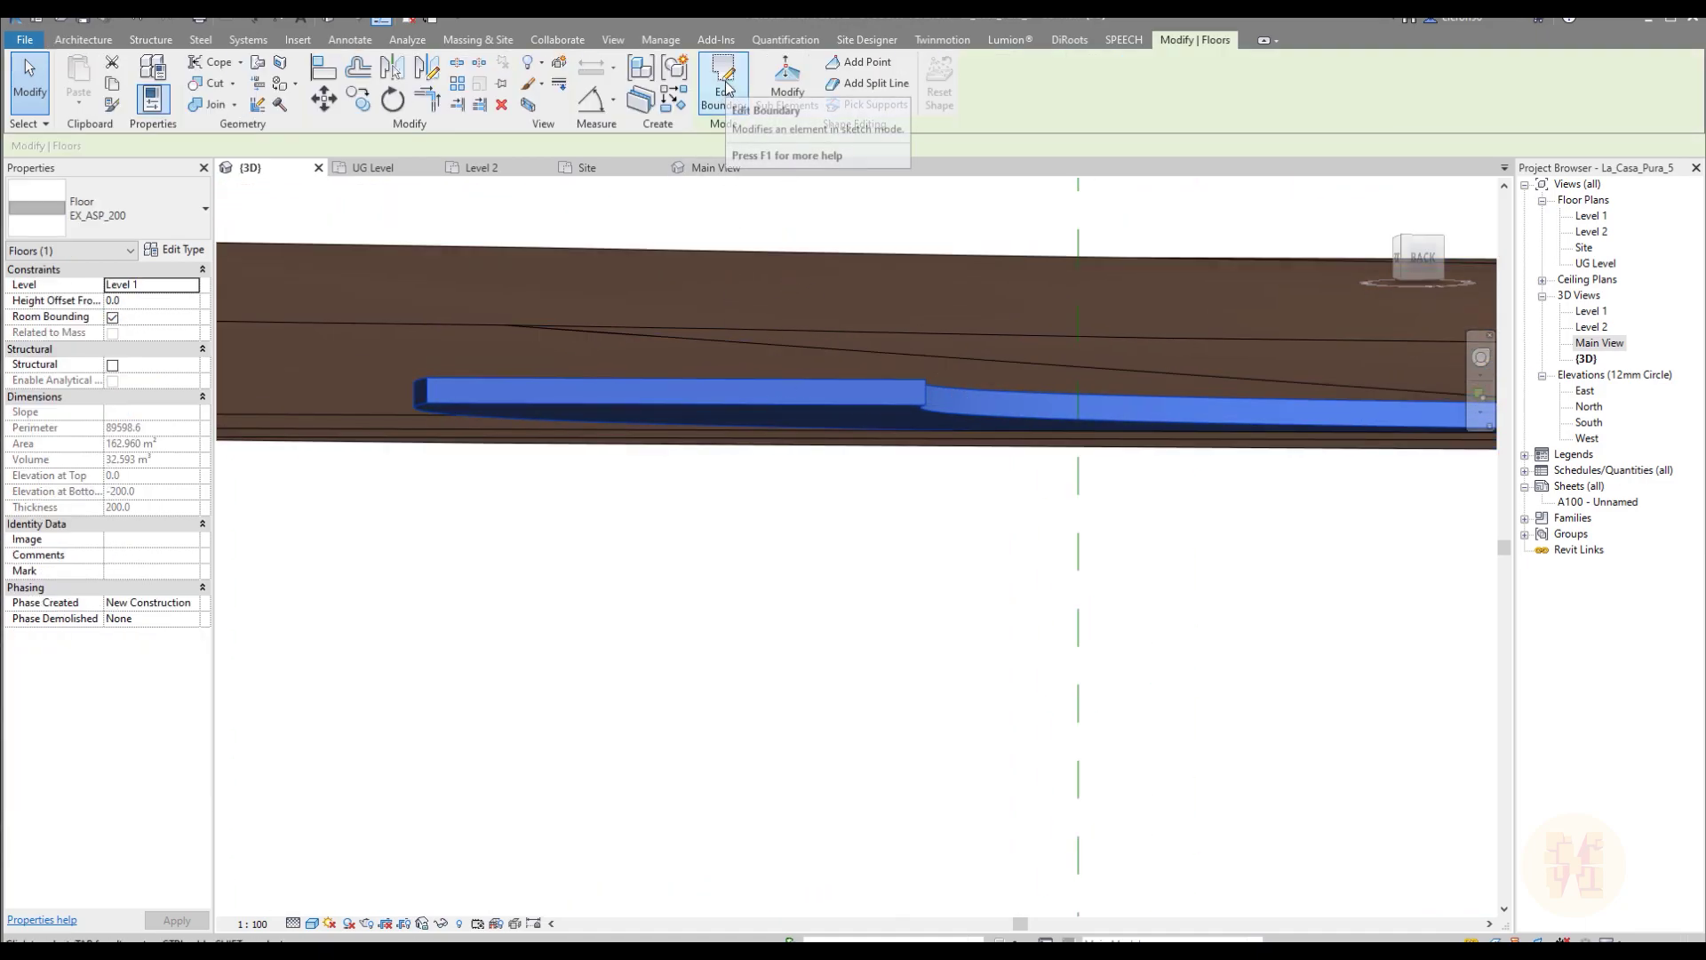
left_click(808, 87)
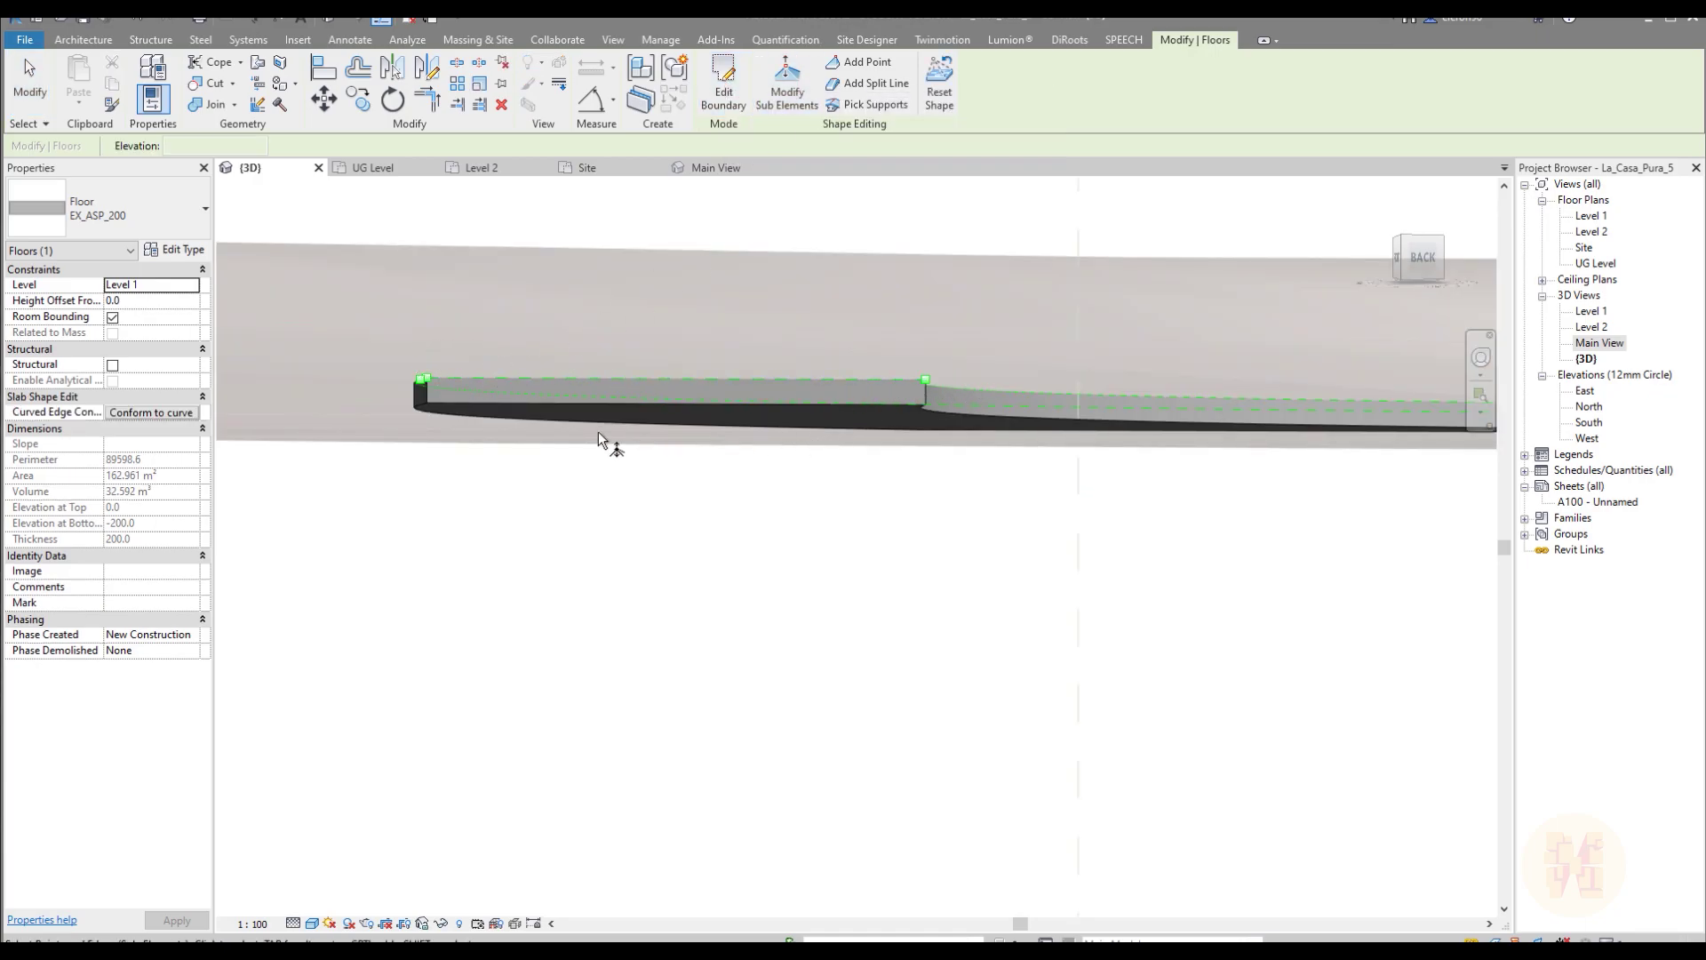
left_click(1427, 255)
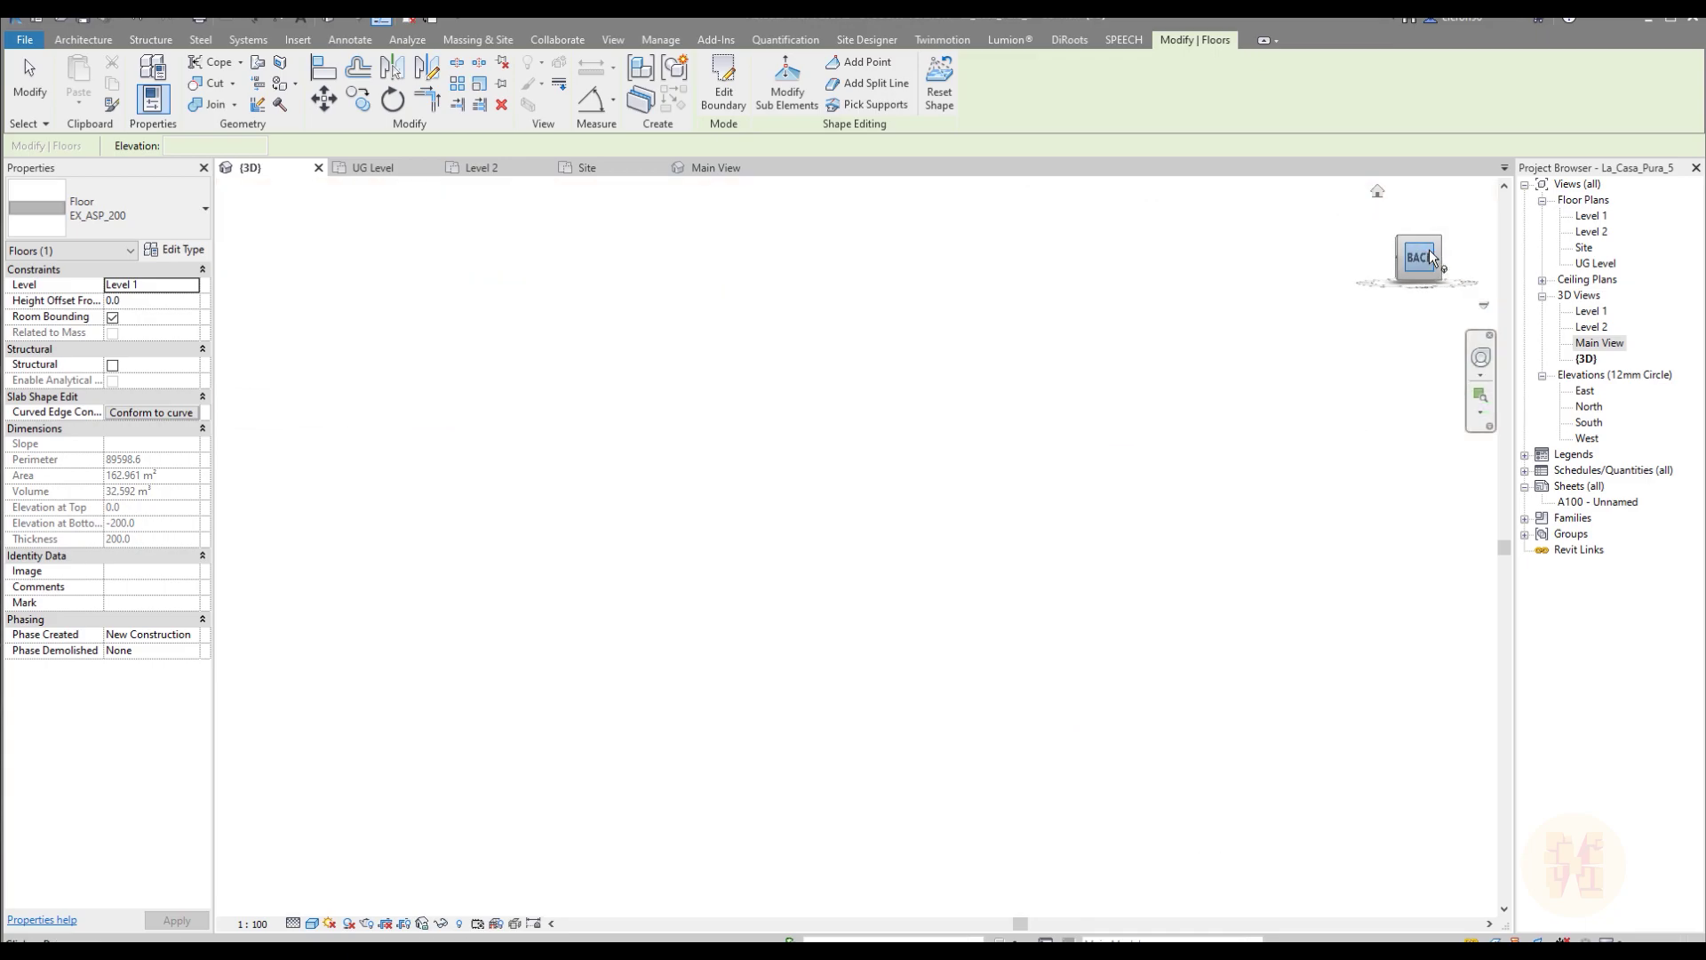
scroll(668, 613, "up", 5)
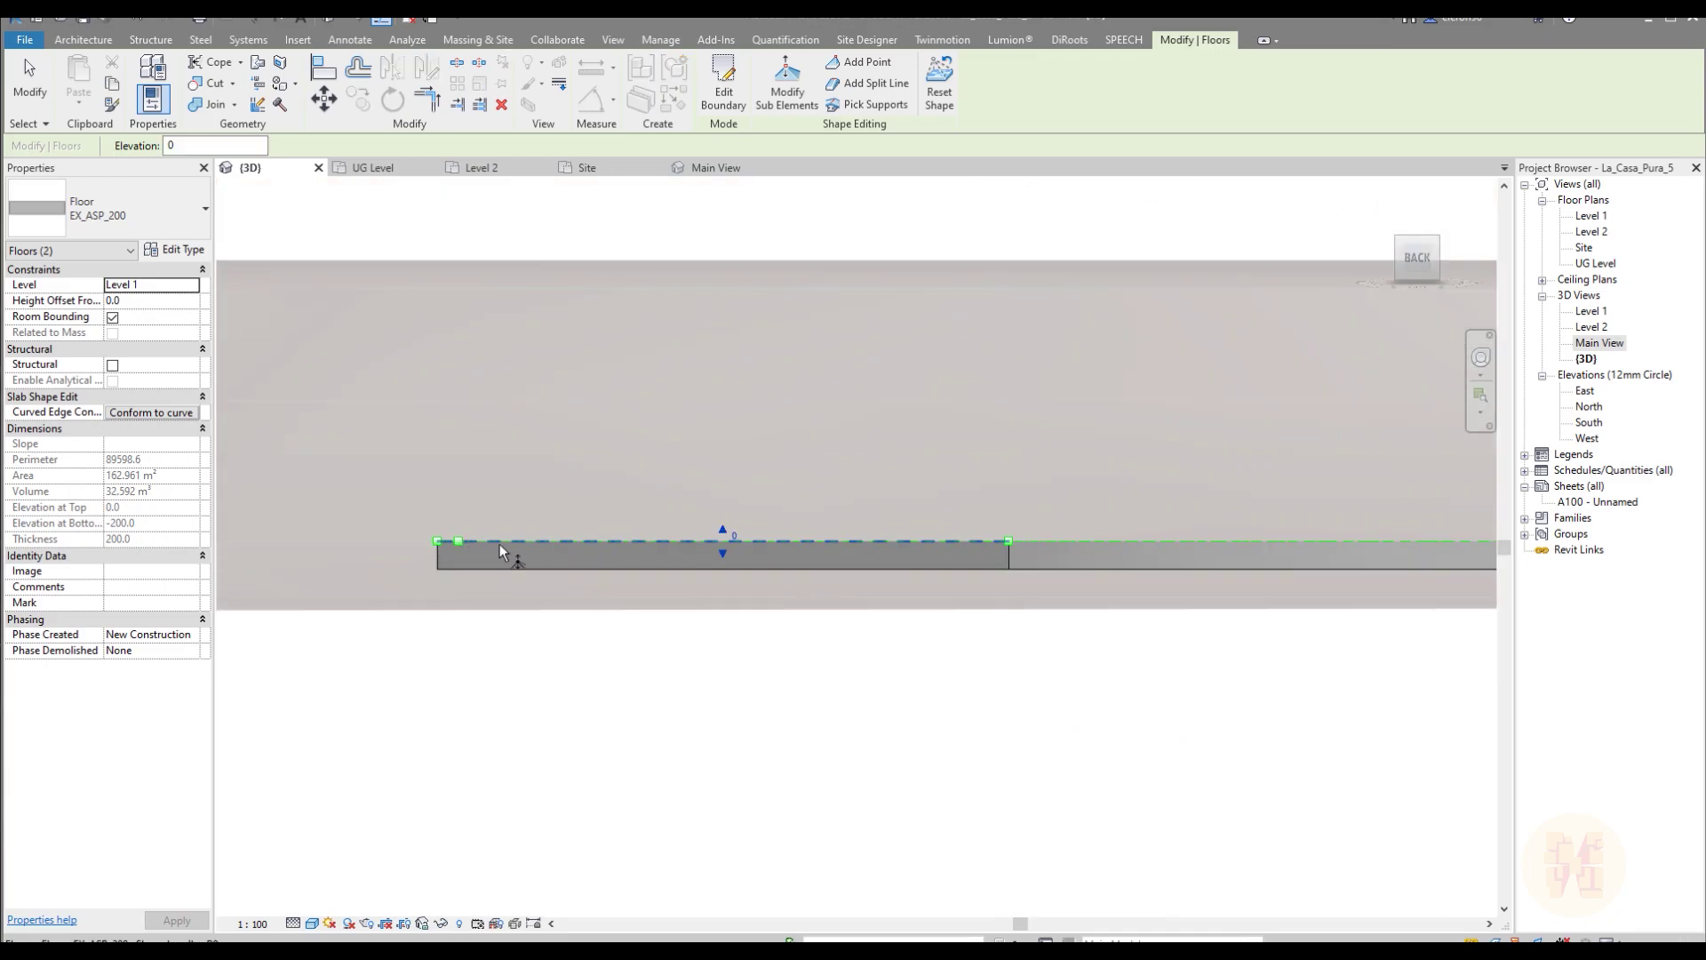
left_click(461, 530)
left_click(663, 545)
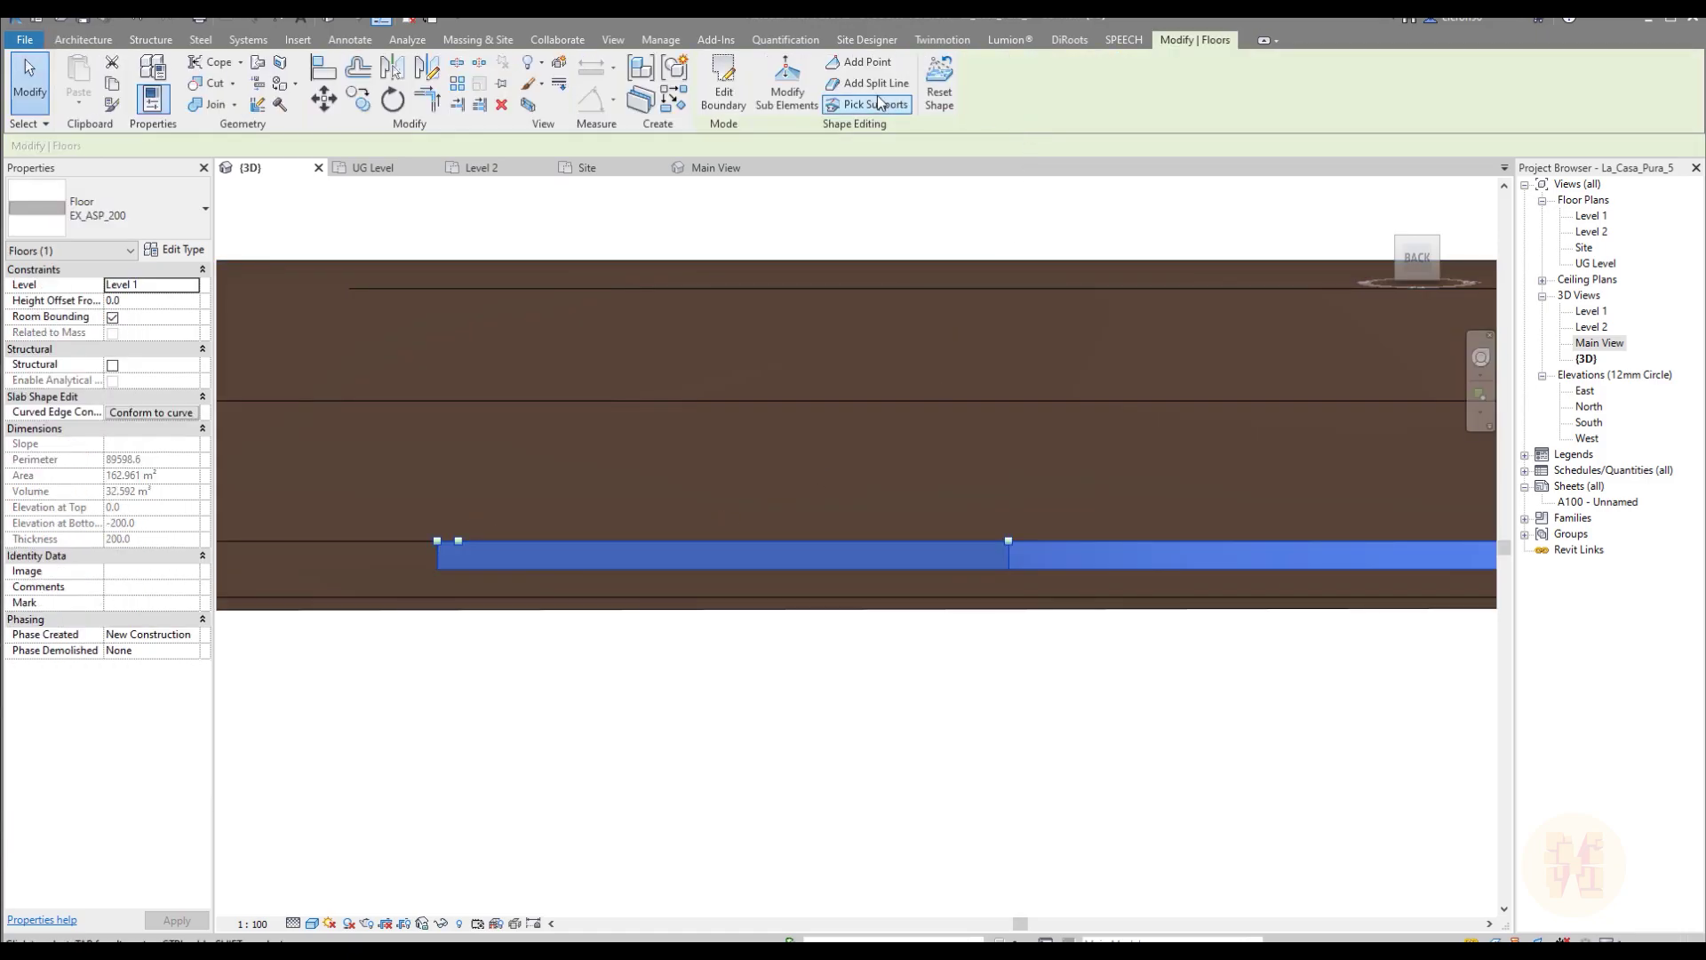
left_click(787, 93)
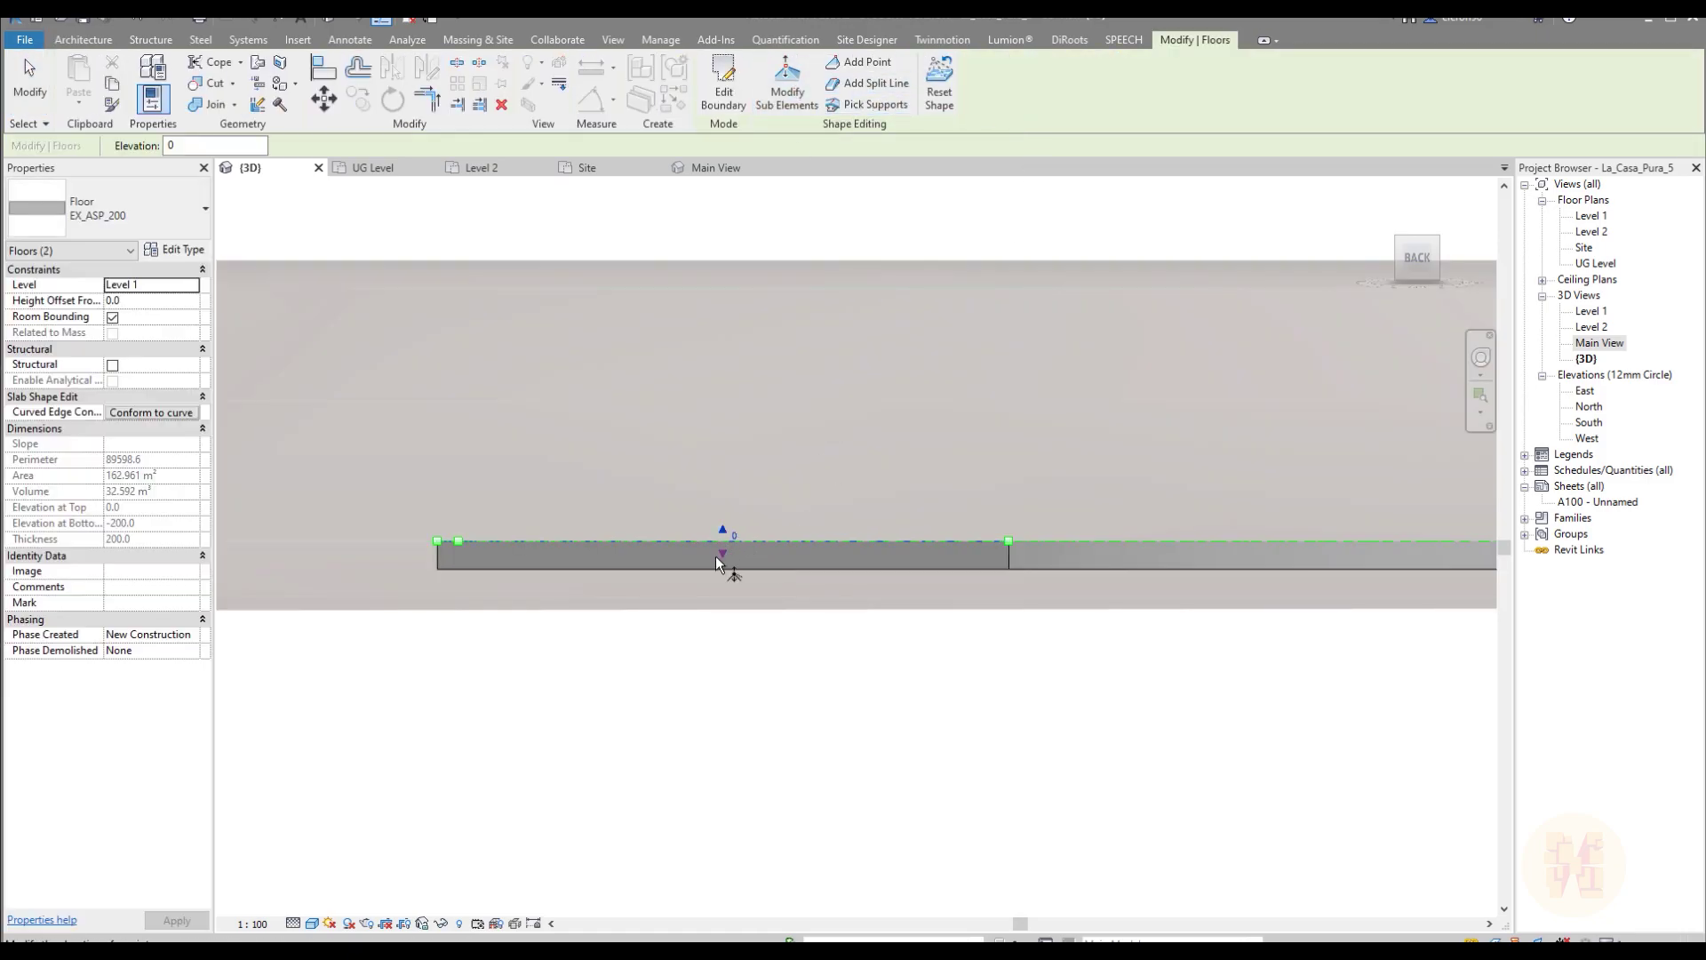
left_click_drag(723, 556, 725, 616)
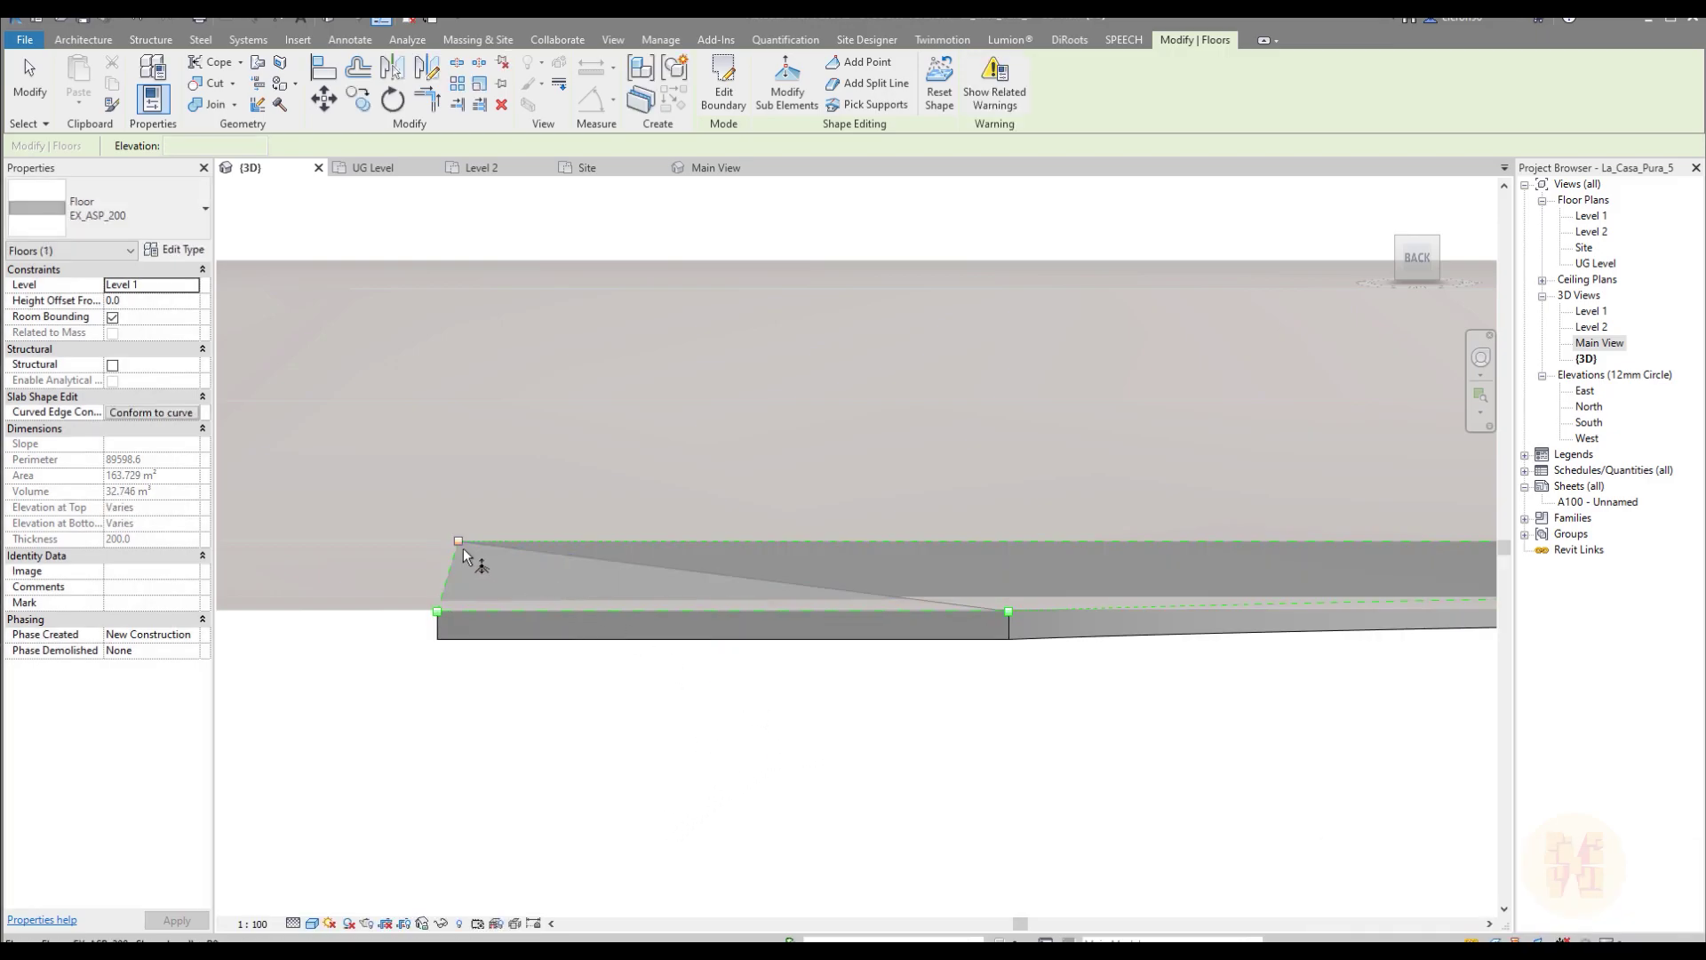
key("Escape")
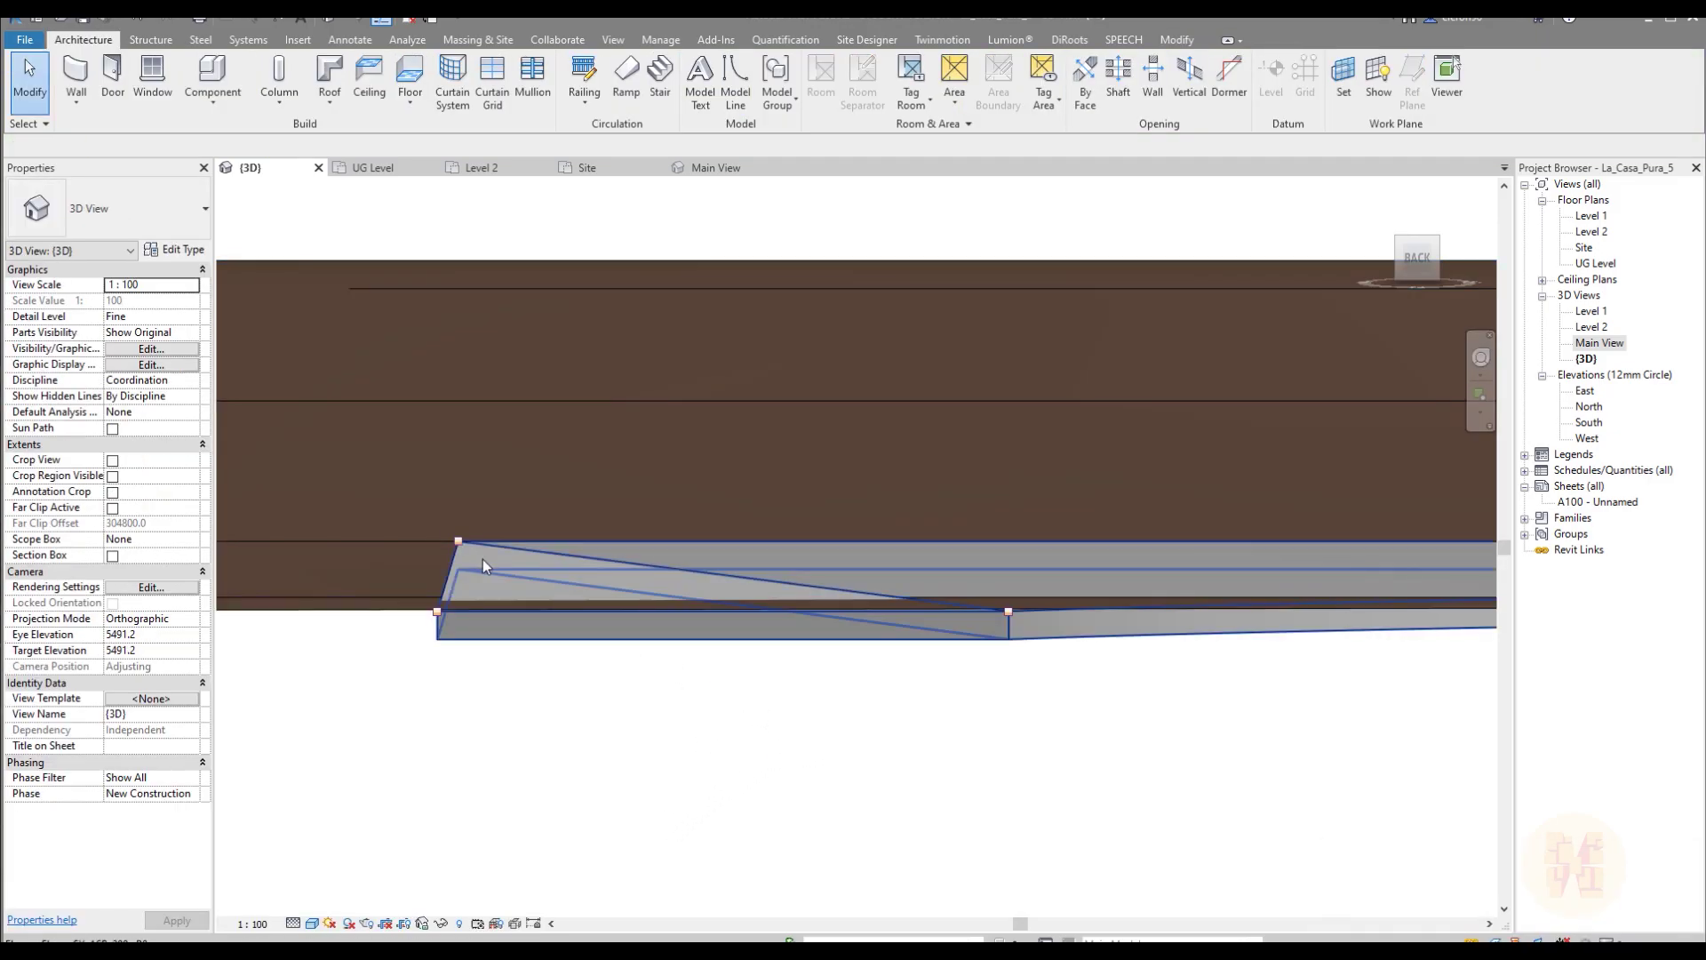
Step: Modify the road floor's sub-elements at the far end, lowering the raised corner point to elevation -150 and further to -250
left_click(482, 558)
left_click(787, 80)
left_click(458, 540)
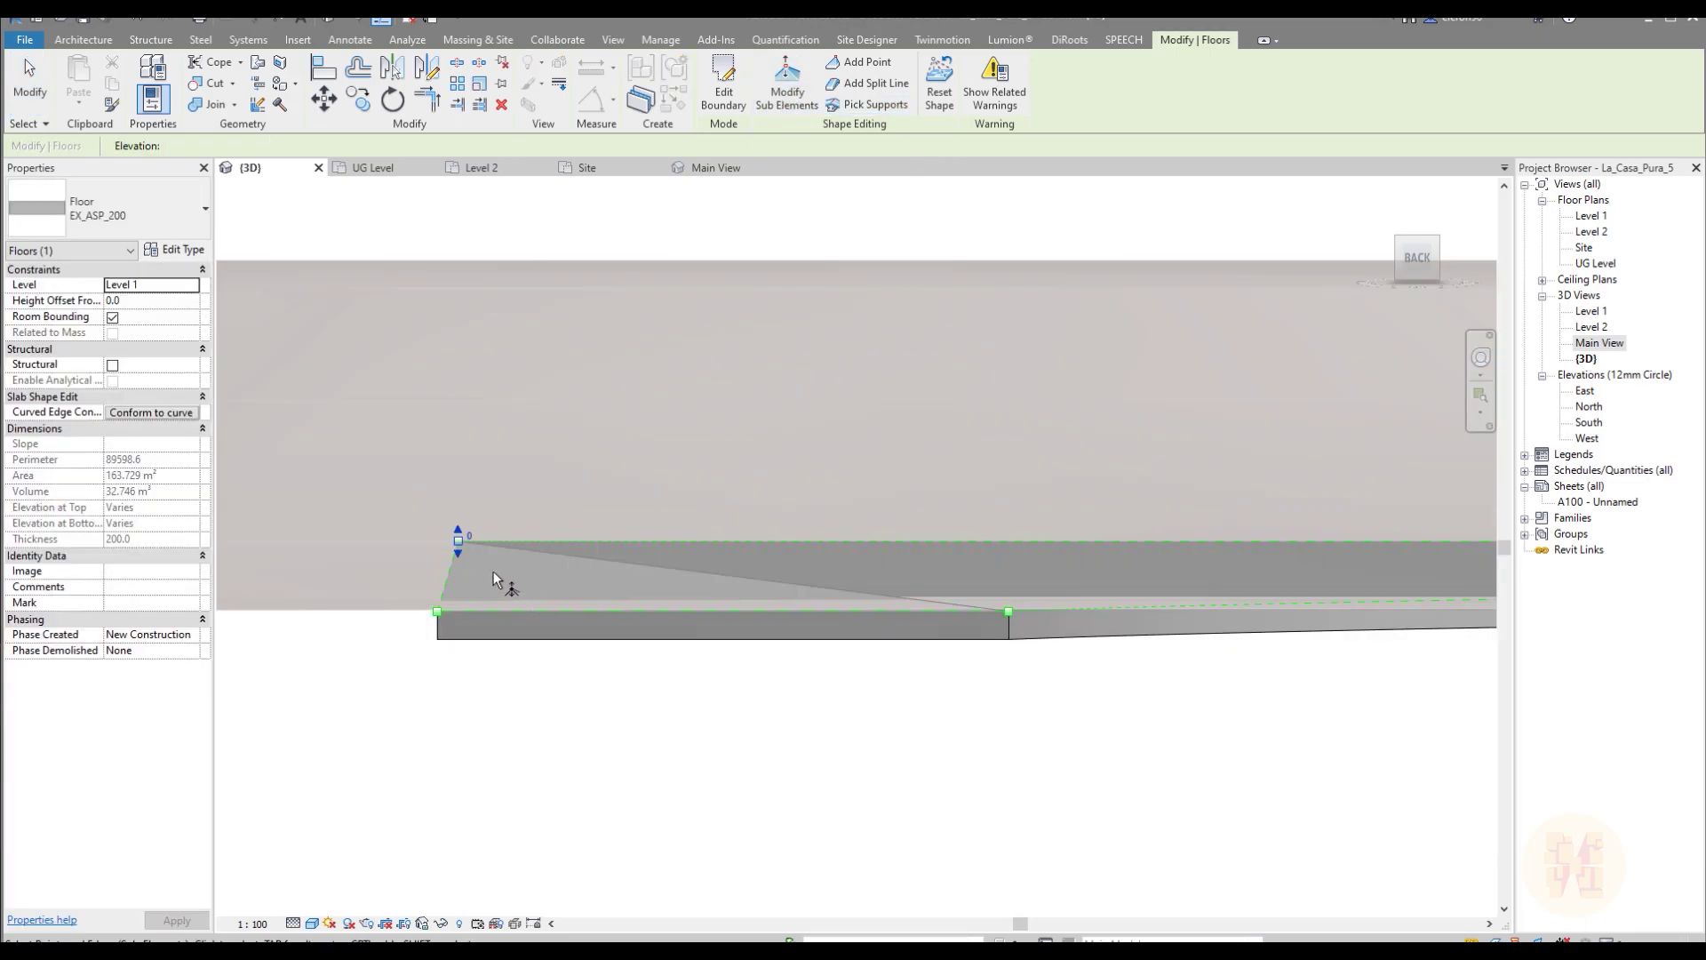
left_click(472, 549)
type("-150")
key("Return")
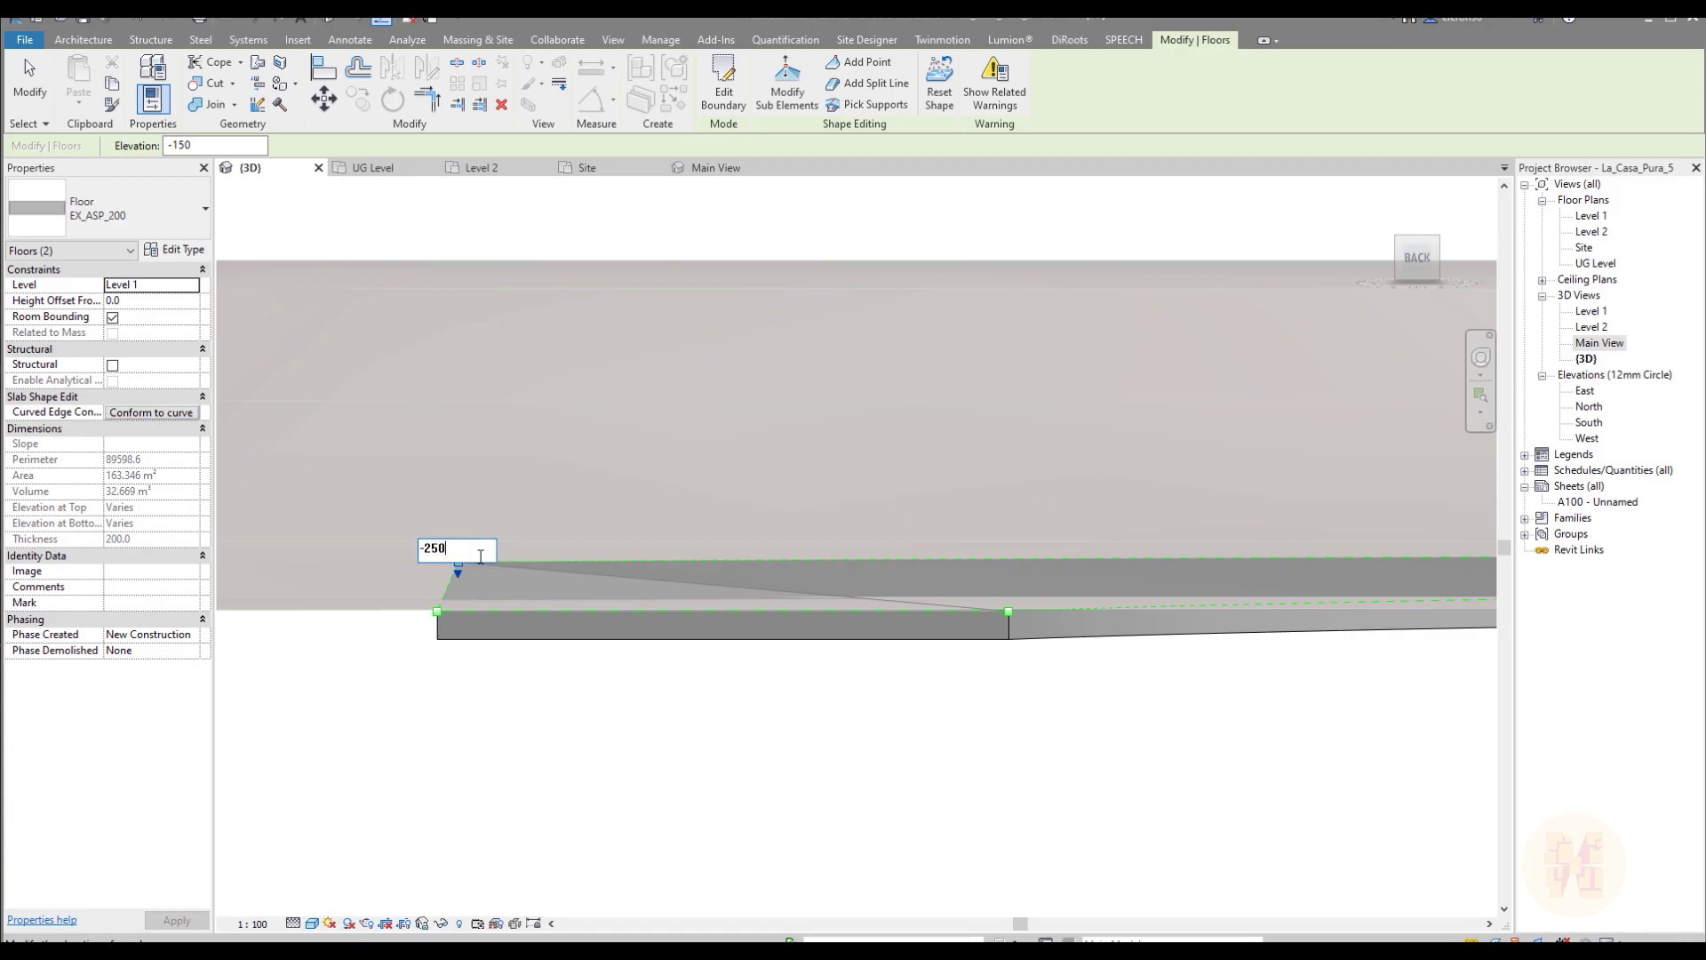
left_click(480, 557)
type("-250")
key("Return")
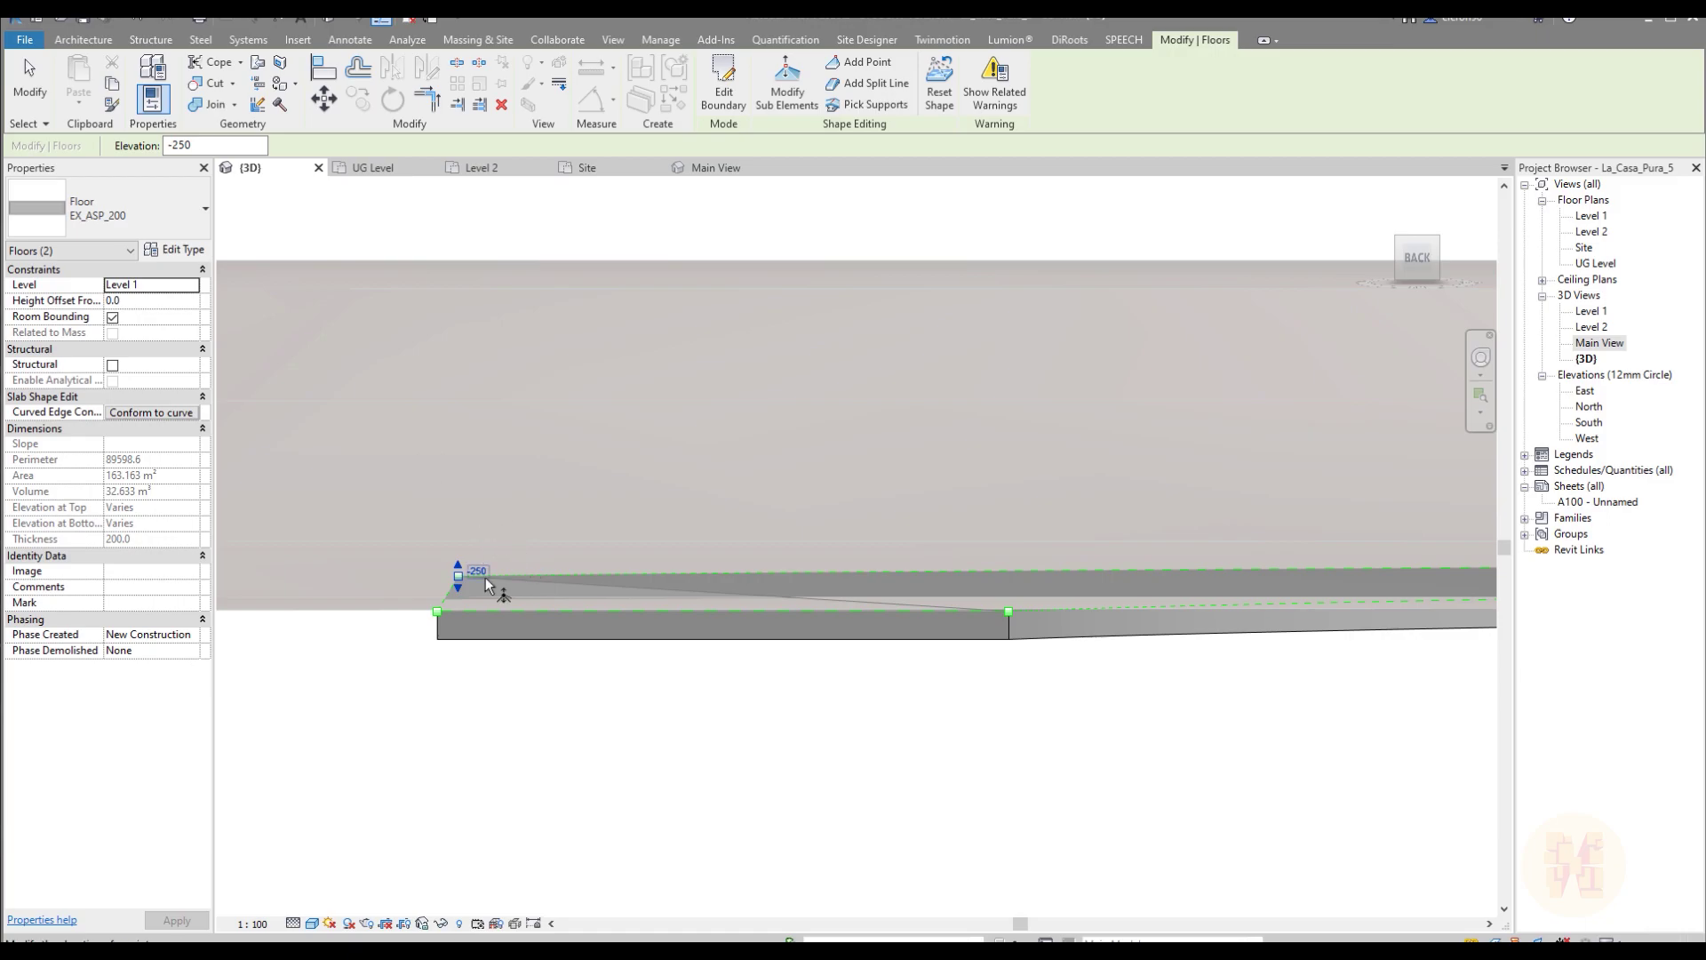
key("Return")
left_click(766, 718)
mouse_move(699, 461)
middle_mouse_down("shift")
mouse_move(1142, 648)
mouse_move(684, 455)
middle_mouse_up("shift")
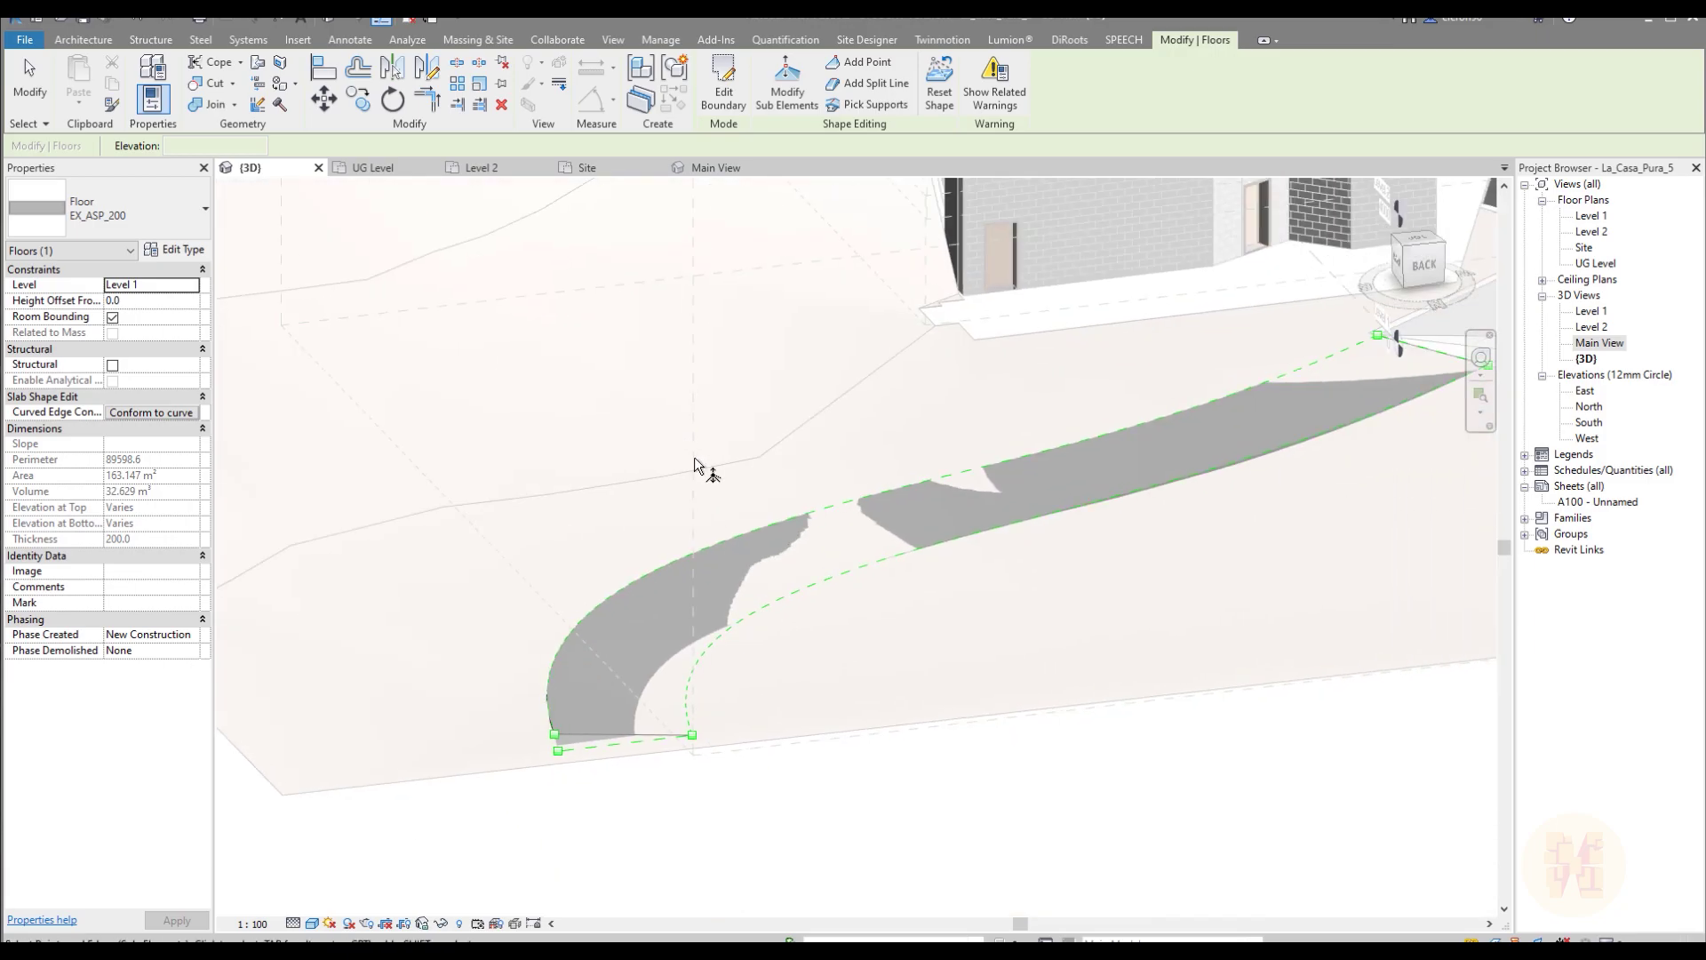
key("Escape")
Step: In the Site plan, begin splitting the terrain surface by picking the road's two long curved edges as the boundary
middle_click_drag(629, 793, 673, 452)
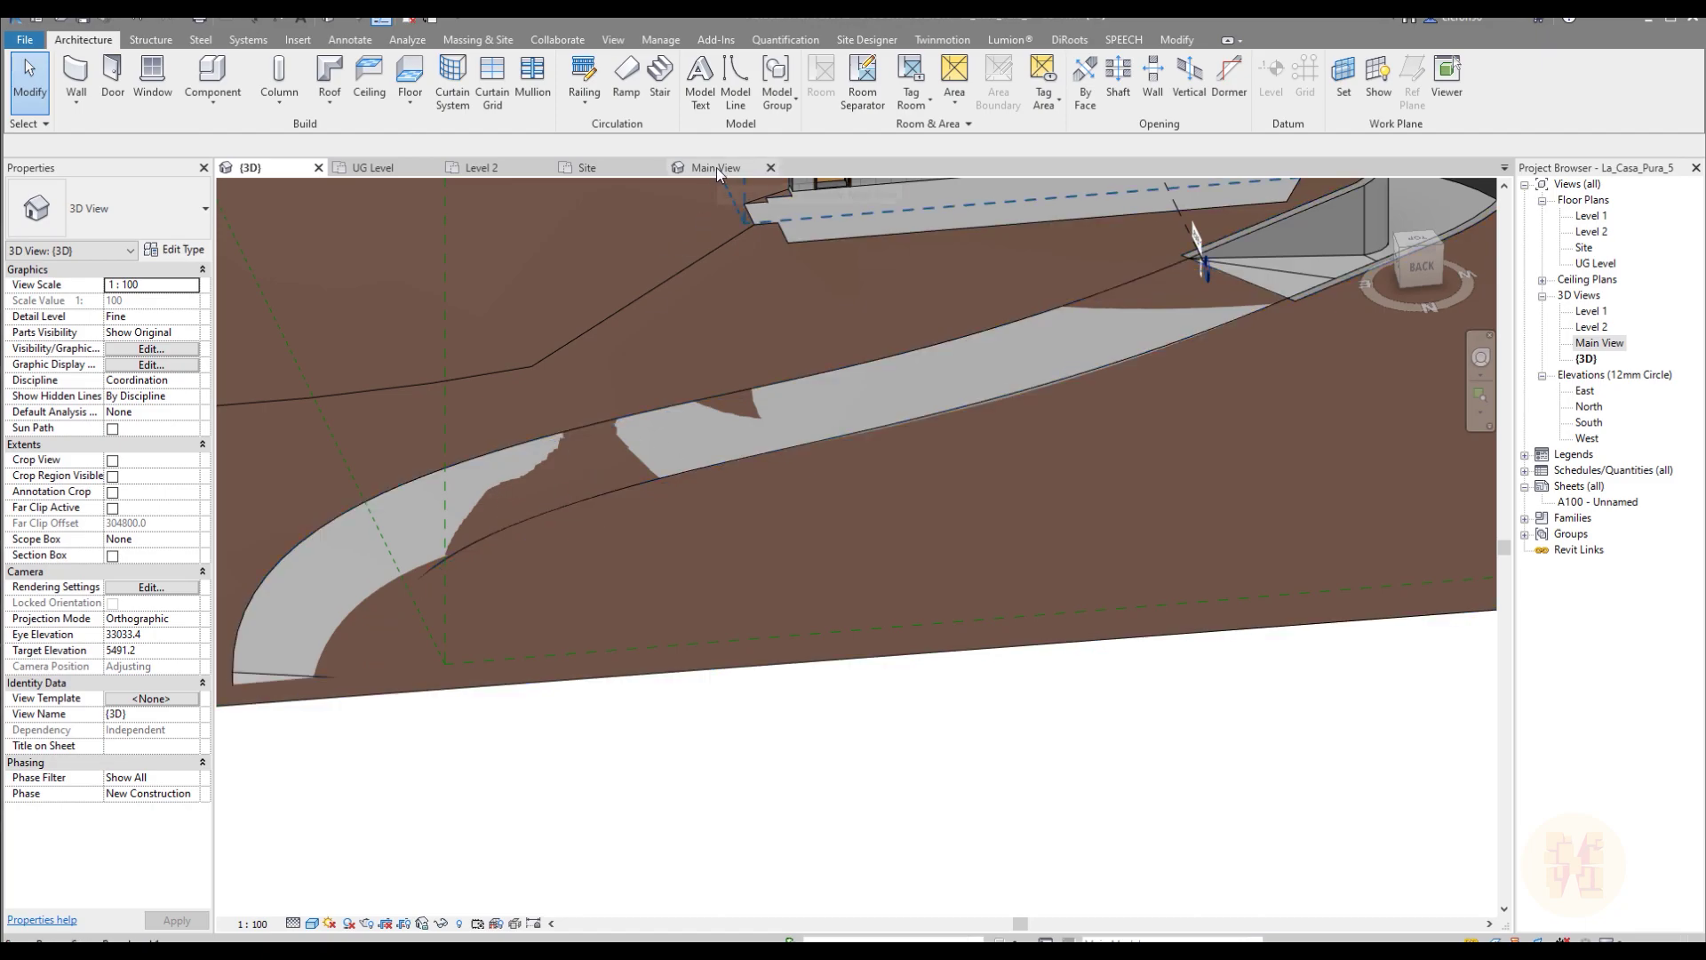
left_click(586, 167)
scroll(583, 370, "down", 5)
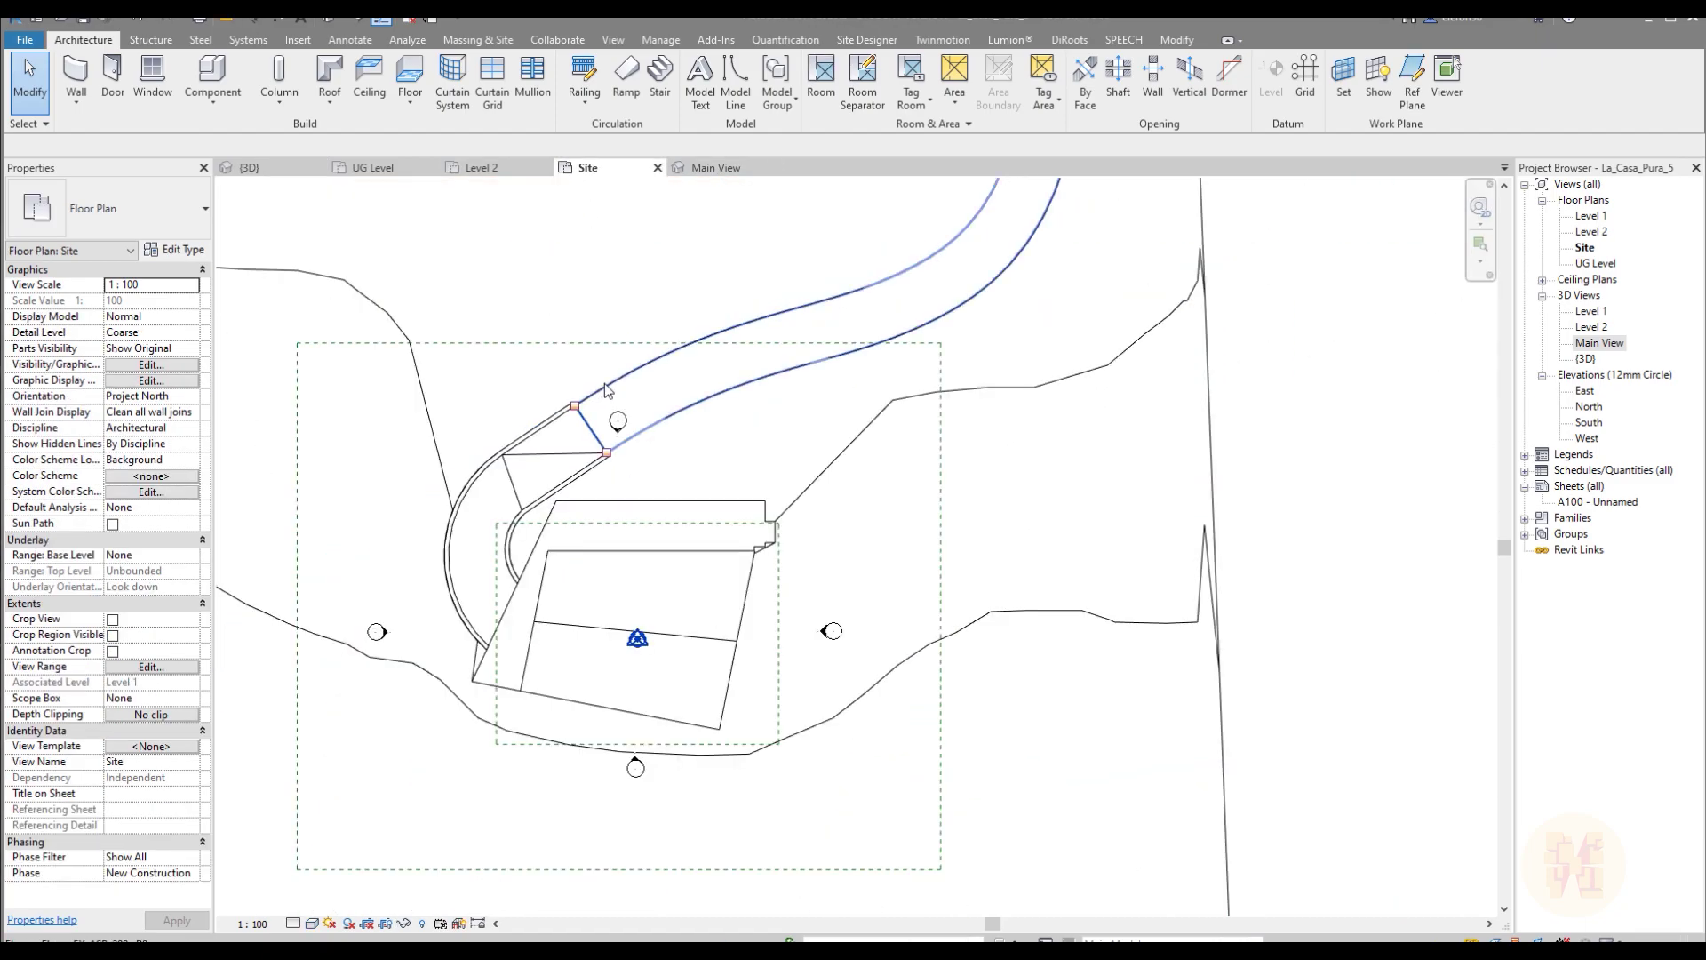
middle_click_drag(733, 427, 769, 520)
left_click(1134, 445)
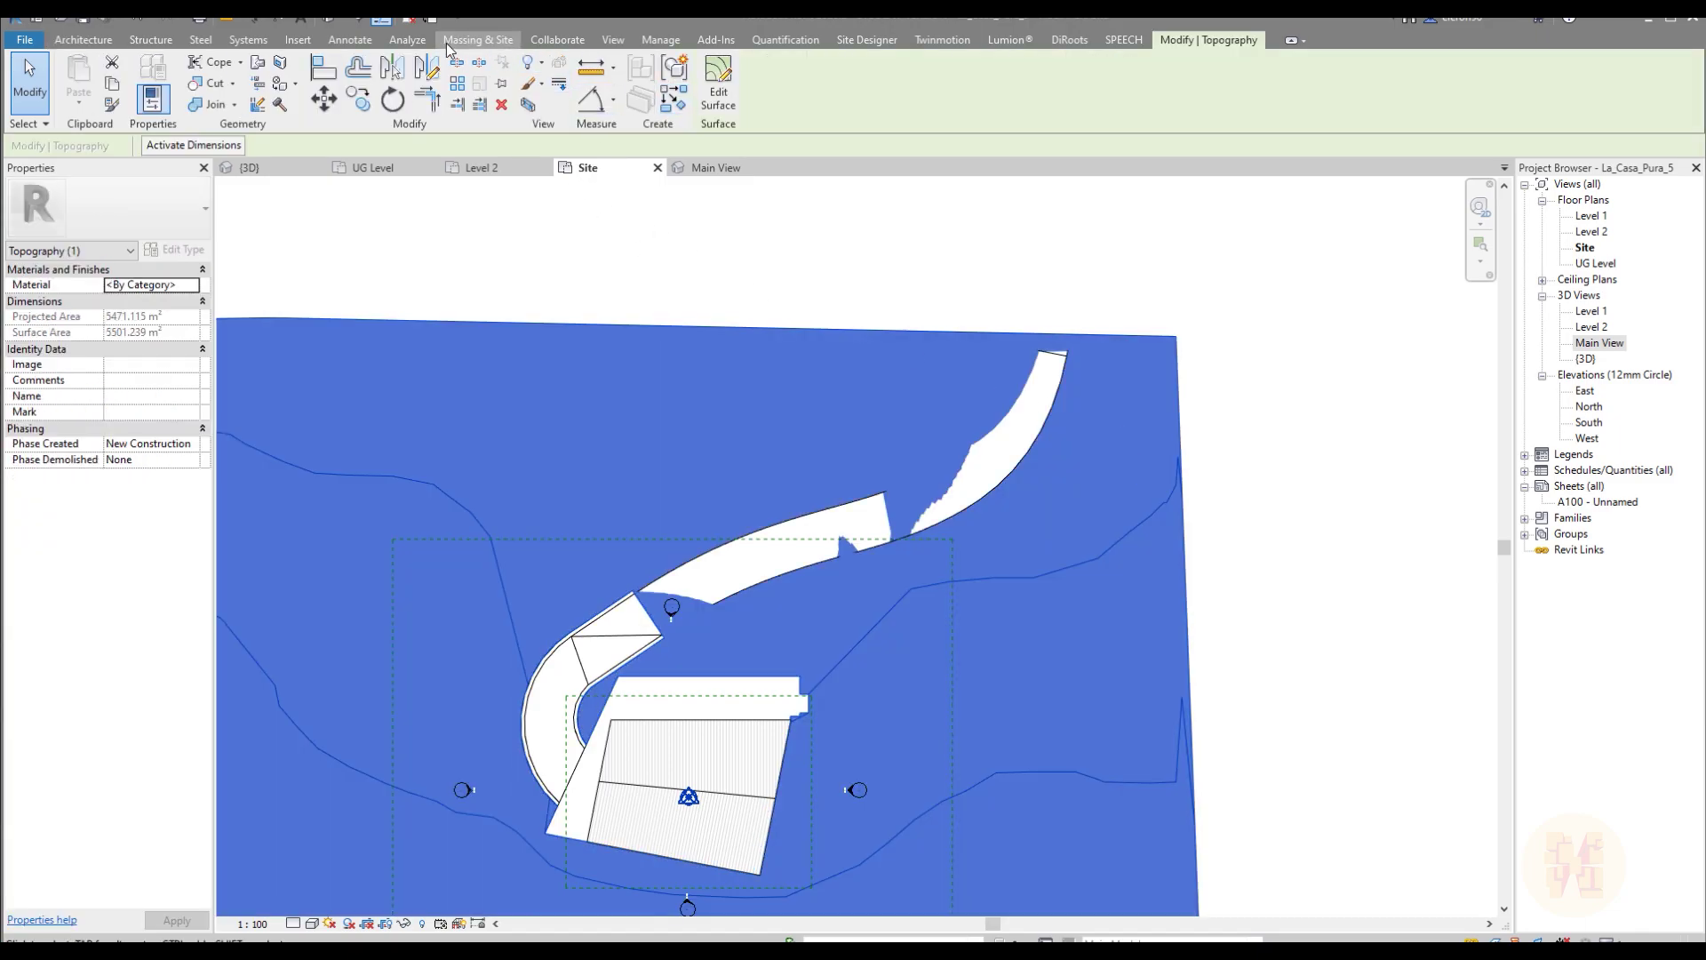
left_click(473, 40)
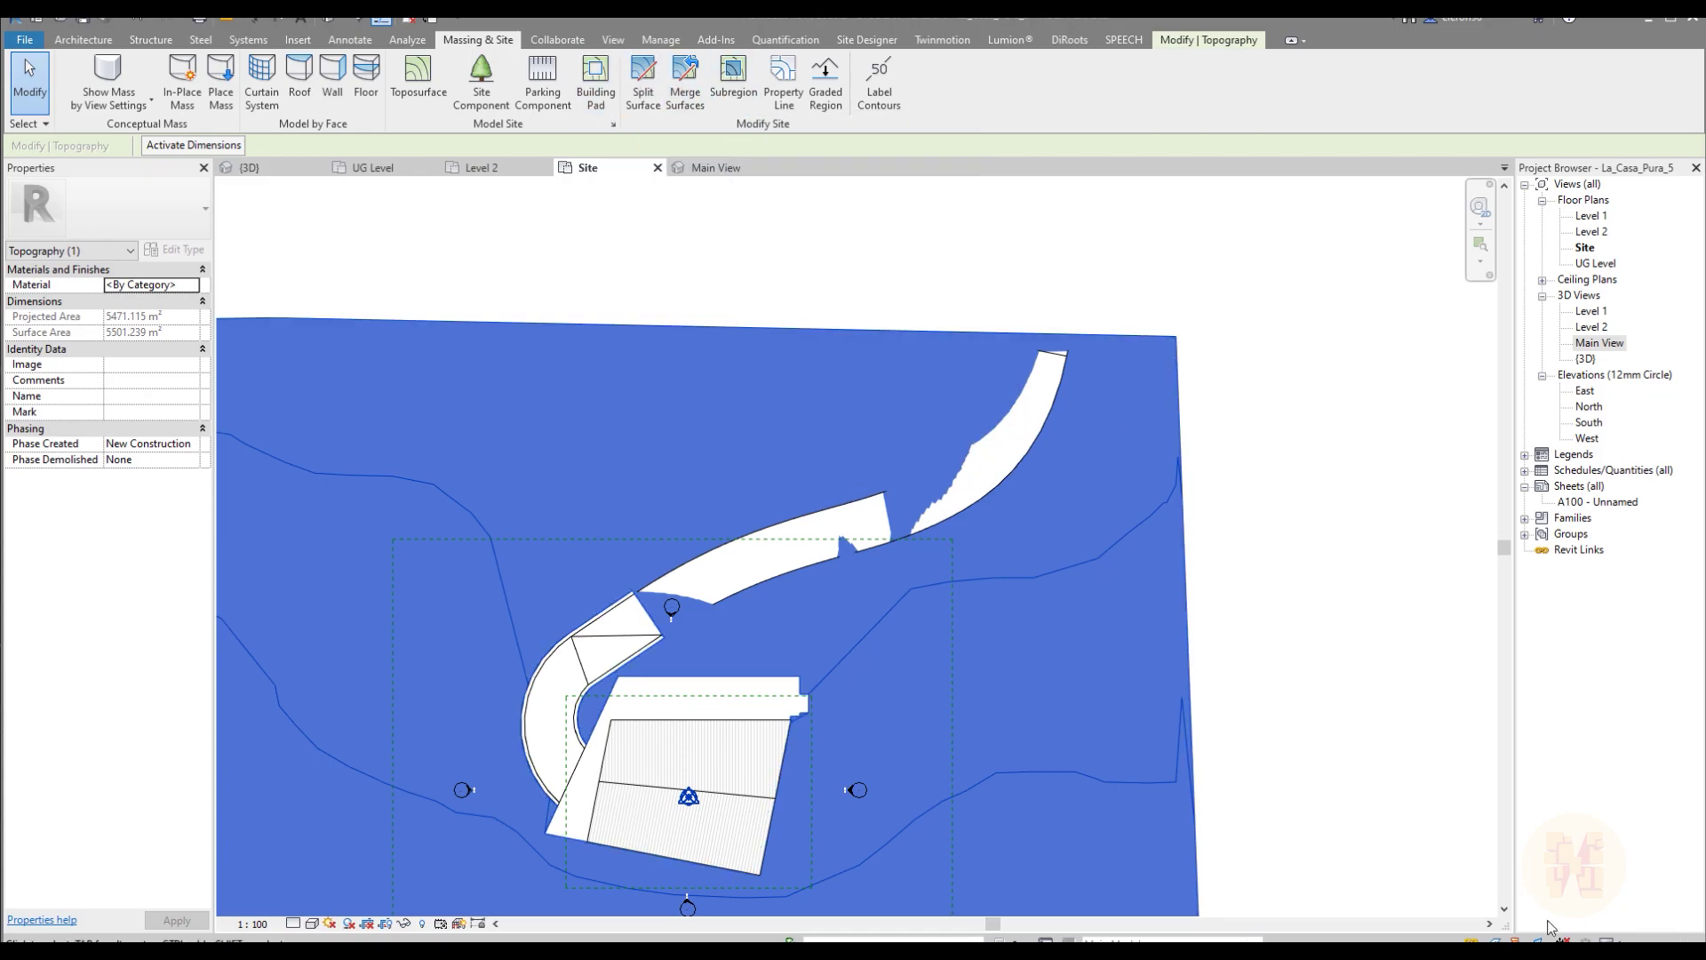
left_click(643, 78)
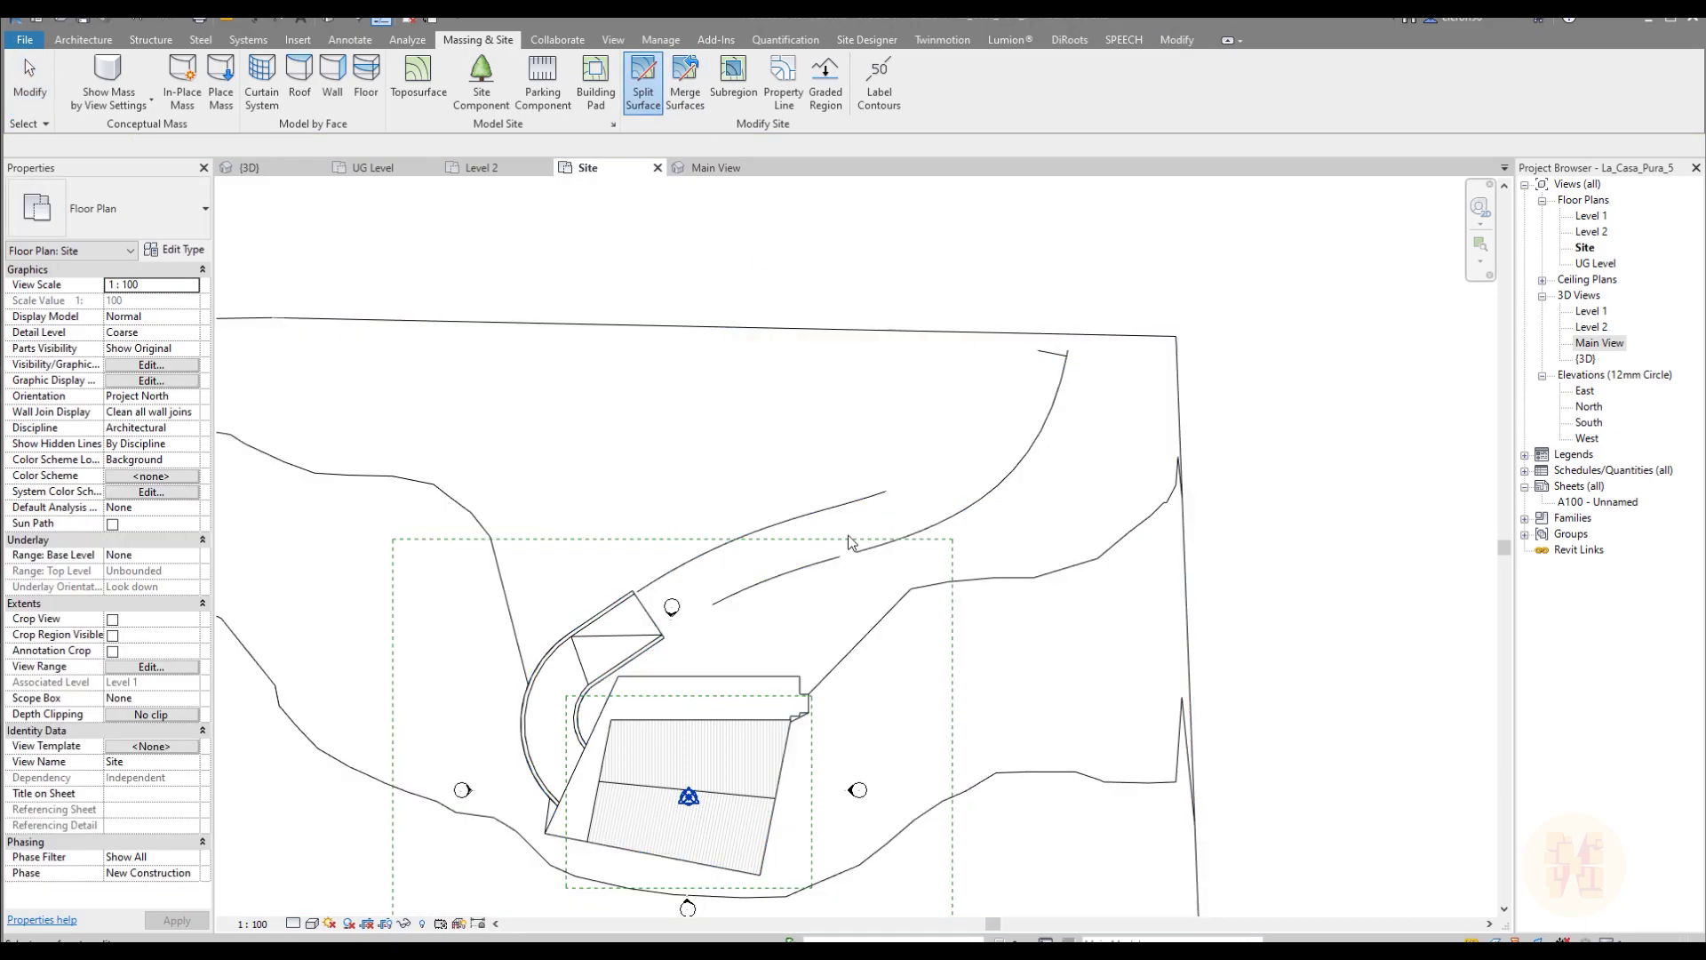
scroll(616, 598, "up", 2)
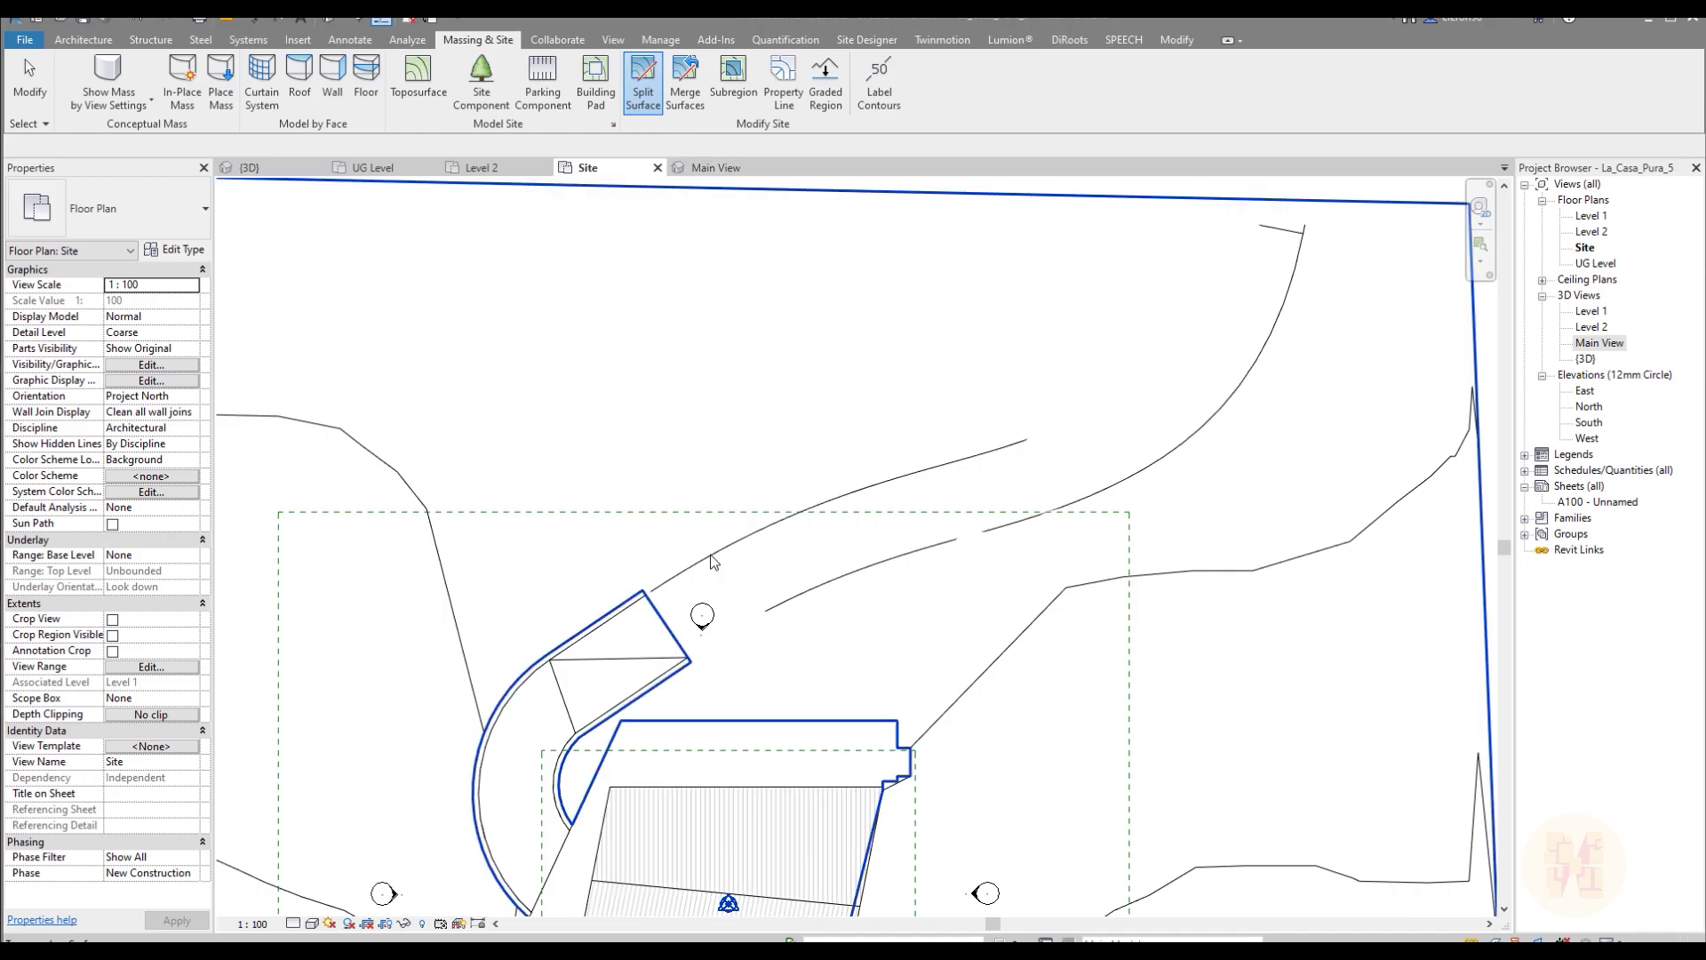
middle_click_drag(727, 522, 698, 480)
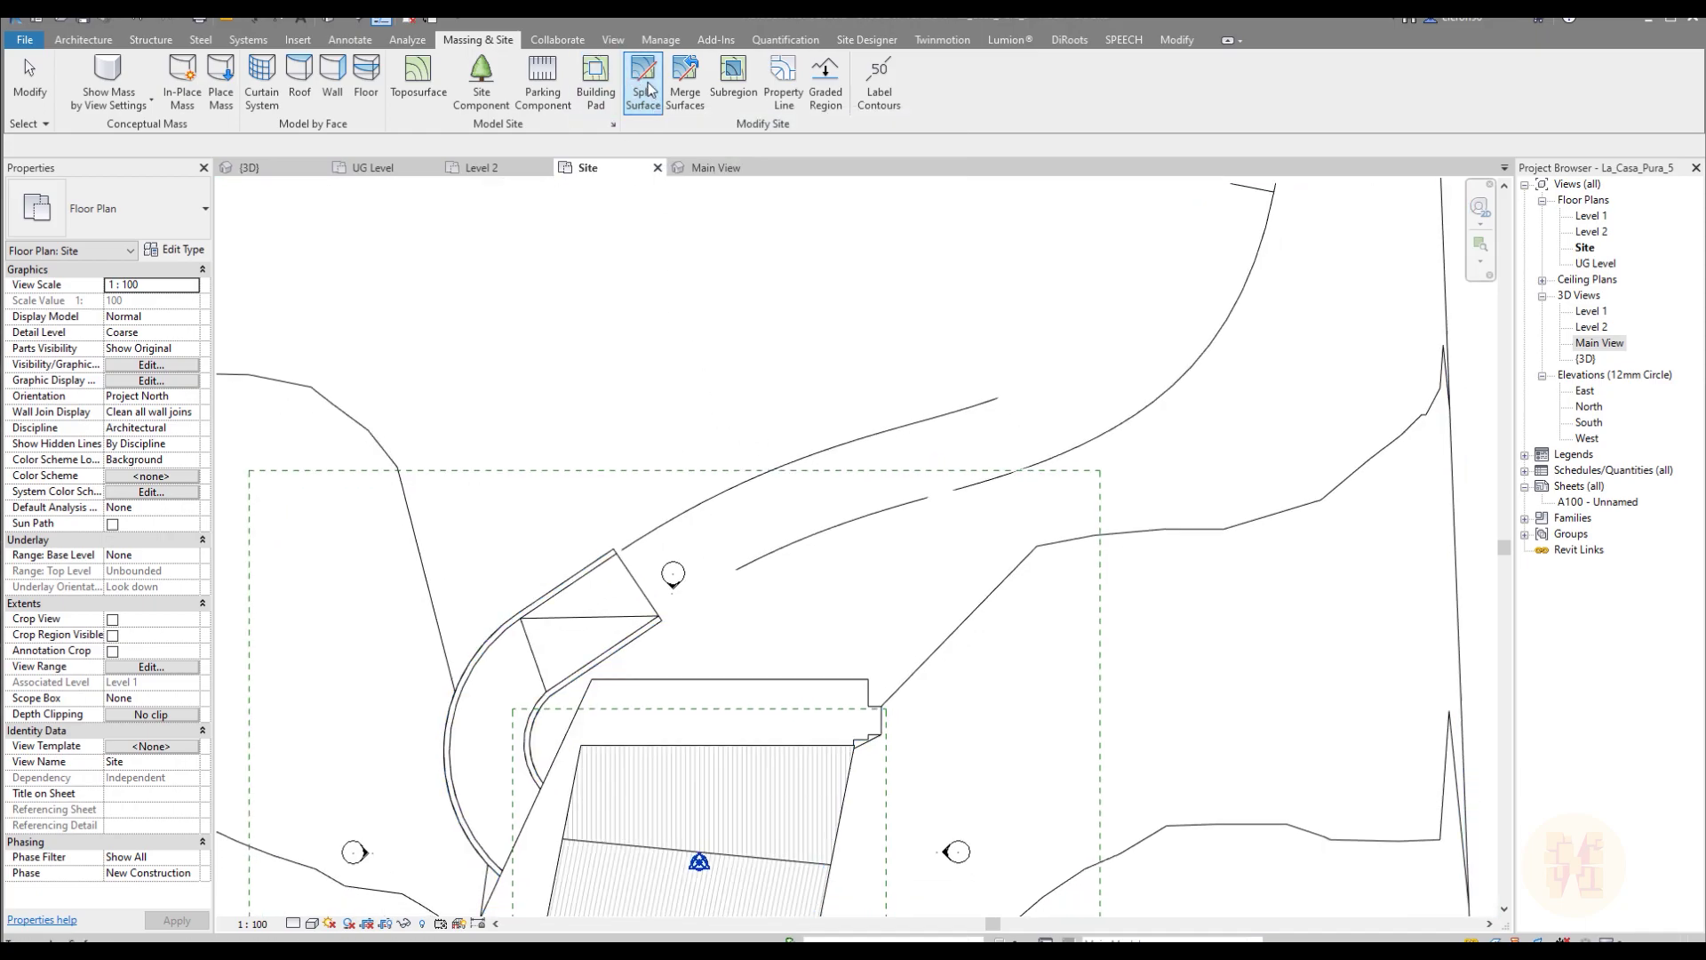
left_click(790, 374)
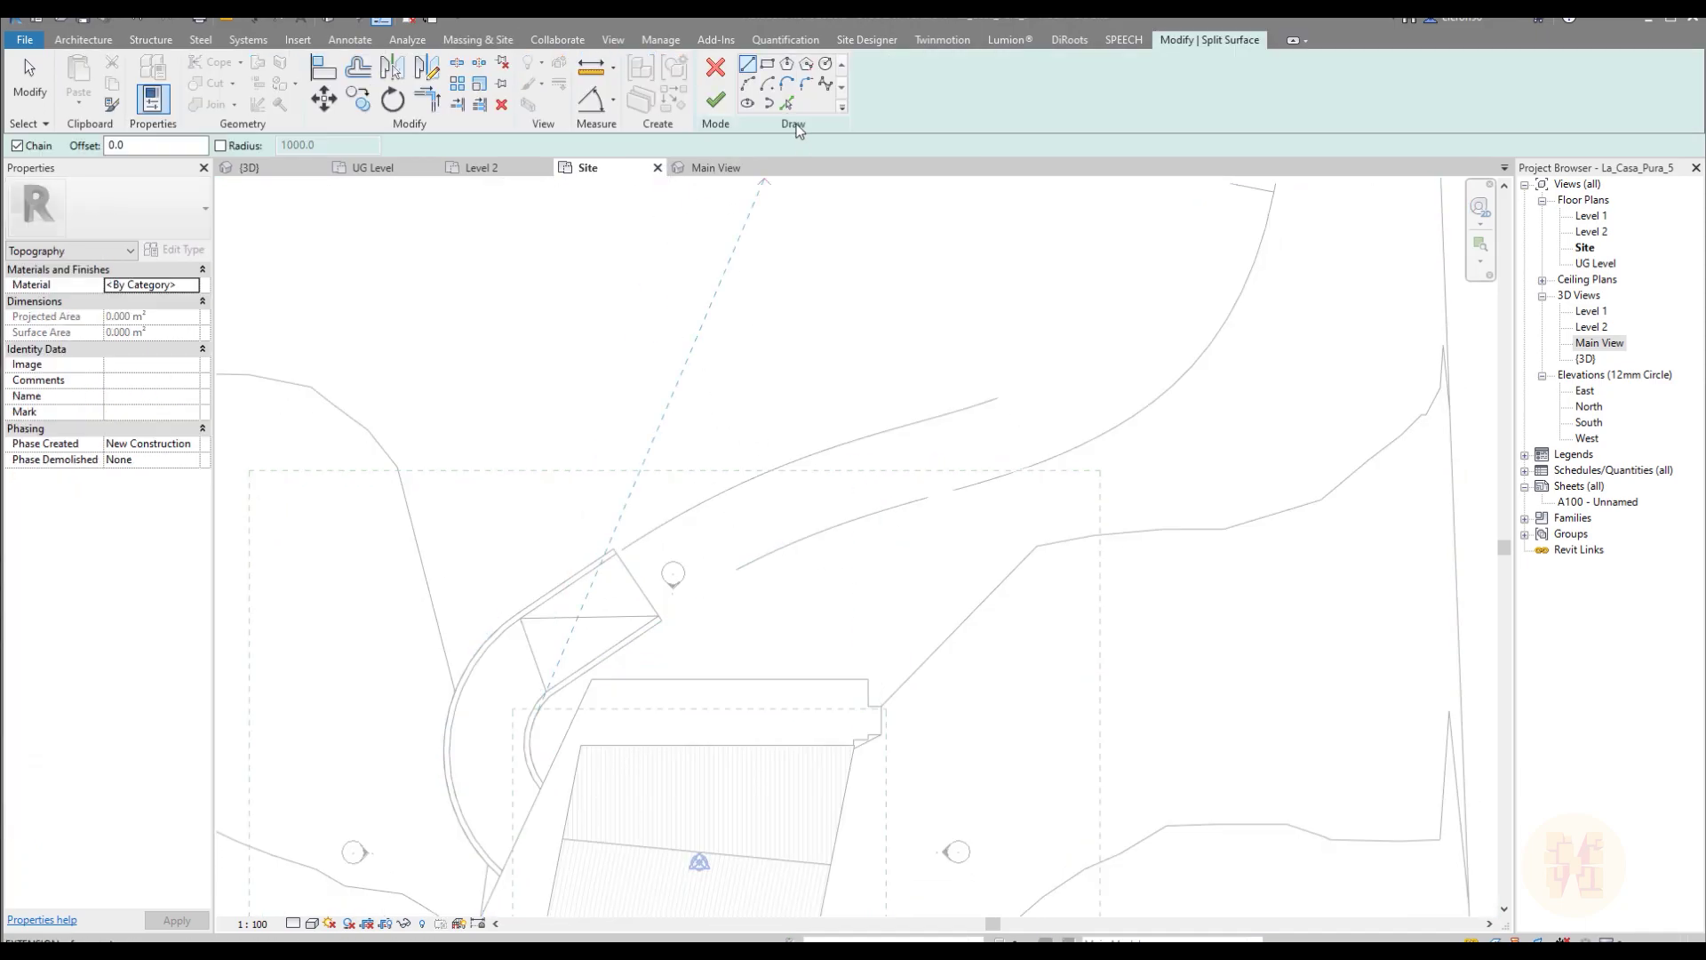
left_click(786, 103)
left_click(885, 435)
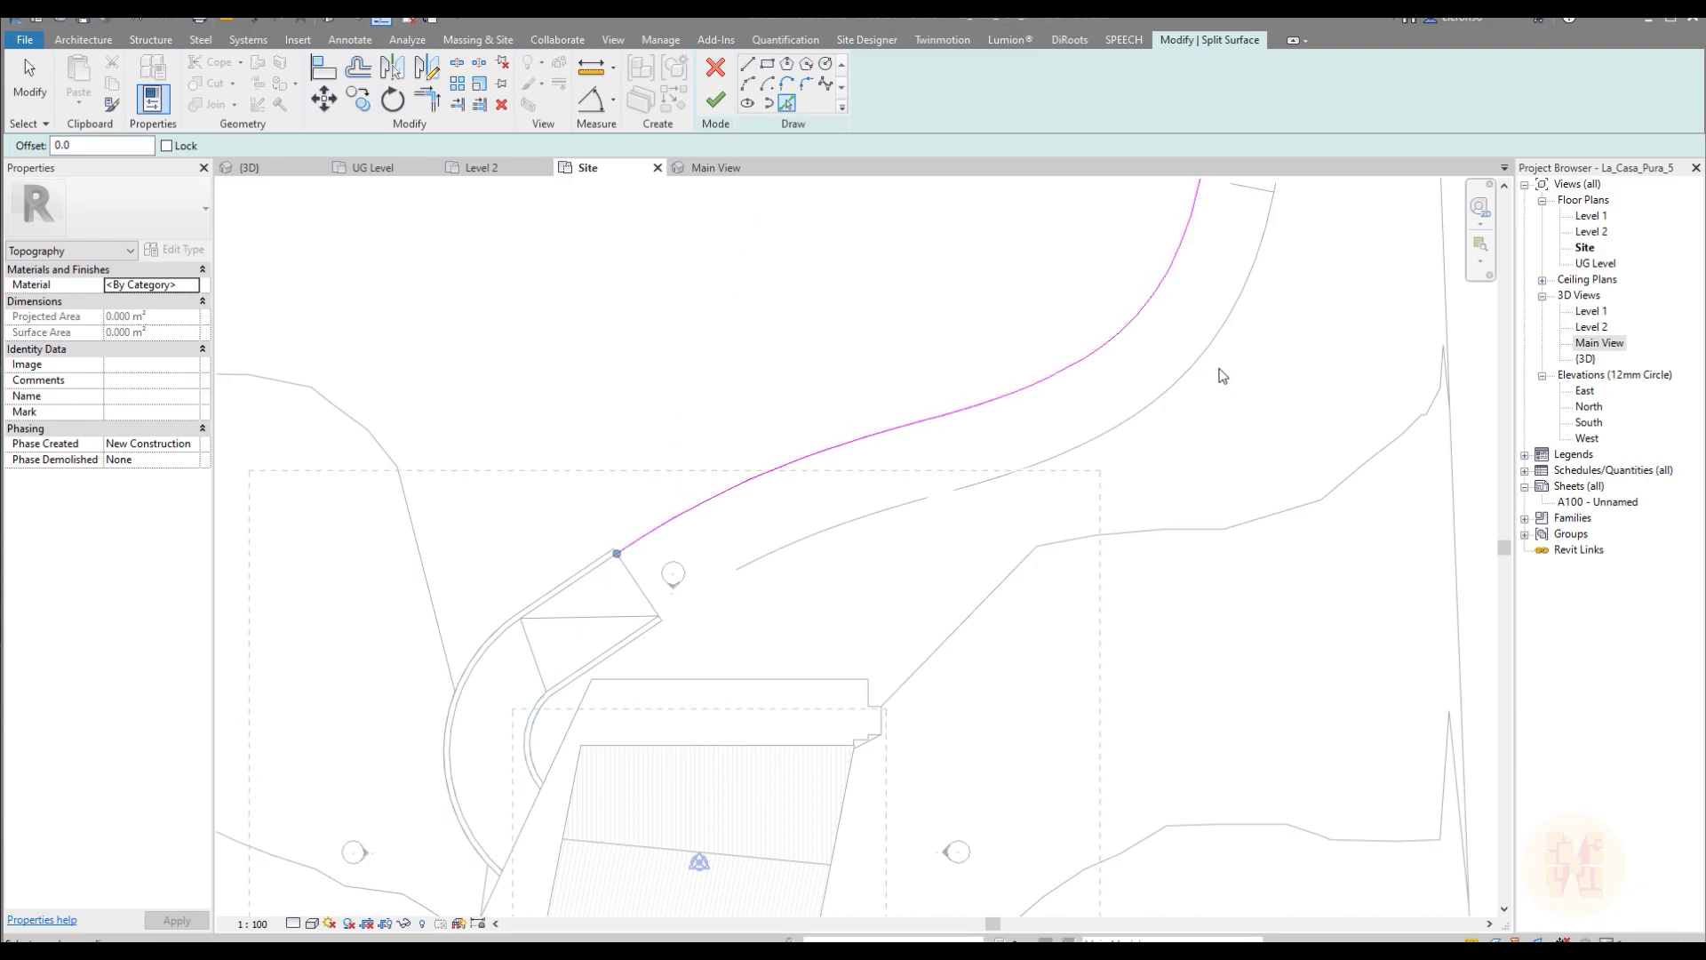
left_click(1208, 361)
Step: Close the split boundary along both road ends, finish the split, and remove the separated terrain piece over the road
scroll(1143, 506, "up", 4)
scroll(1183, 420, "up", 3)
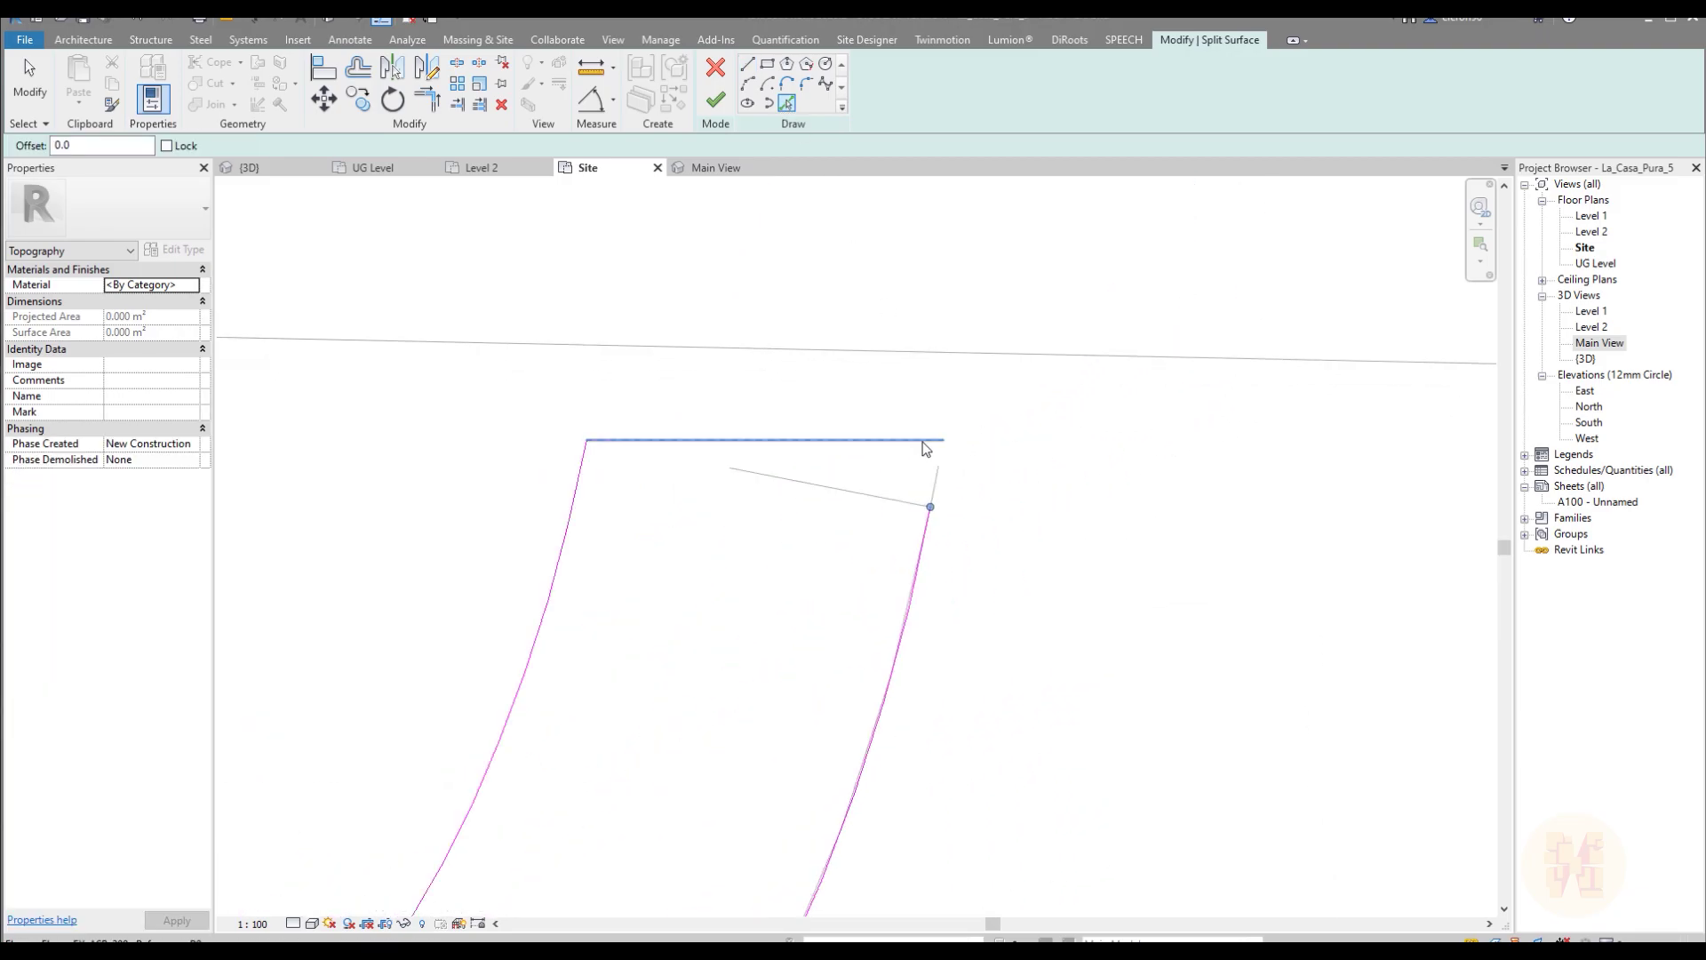
left_click(906, 451)
scroll(978, 480, "down", 5)
scroll(675, 577, "up", 6)
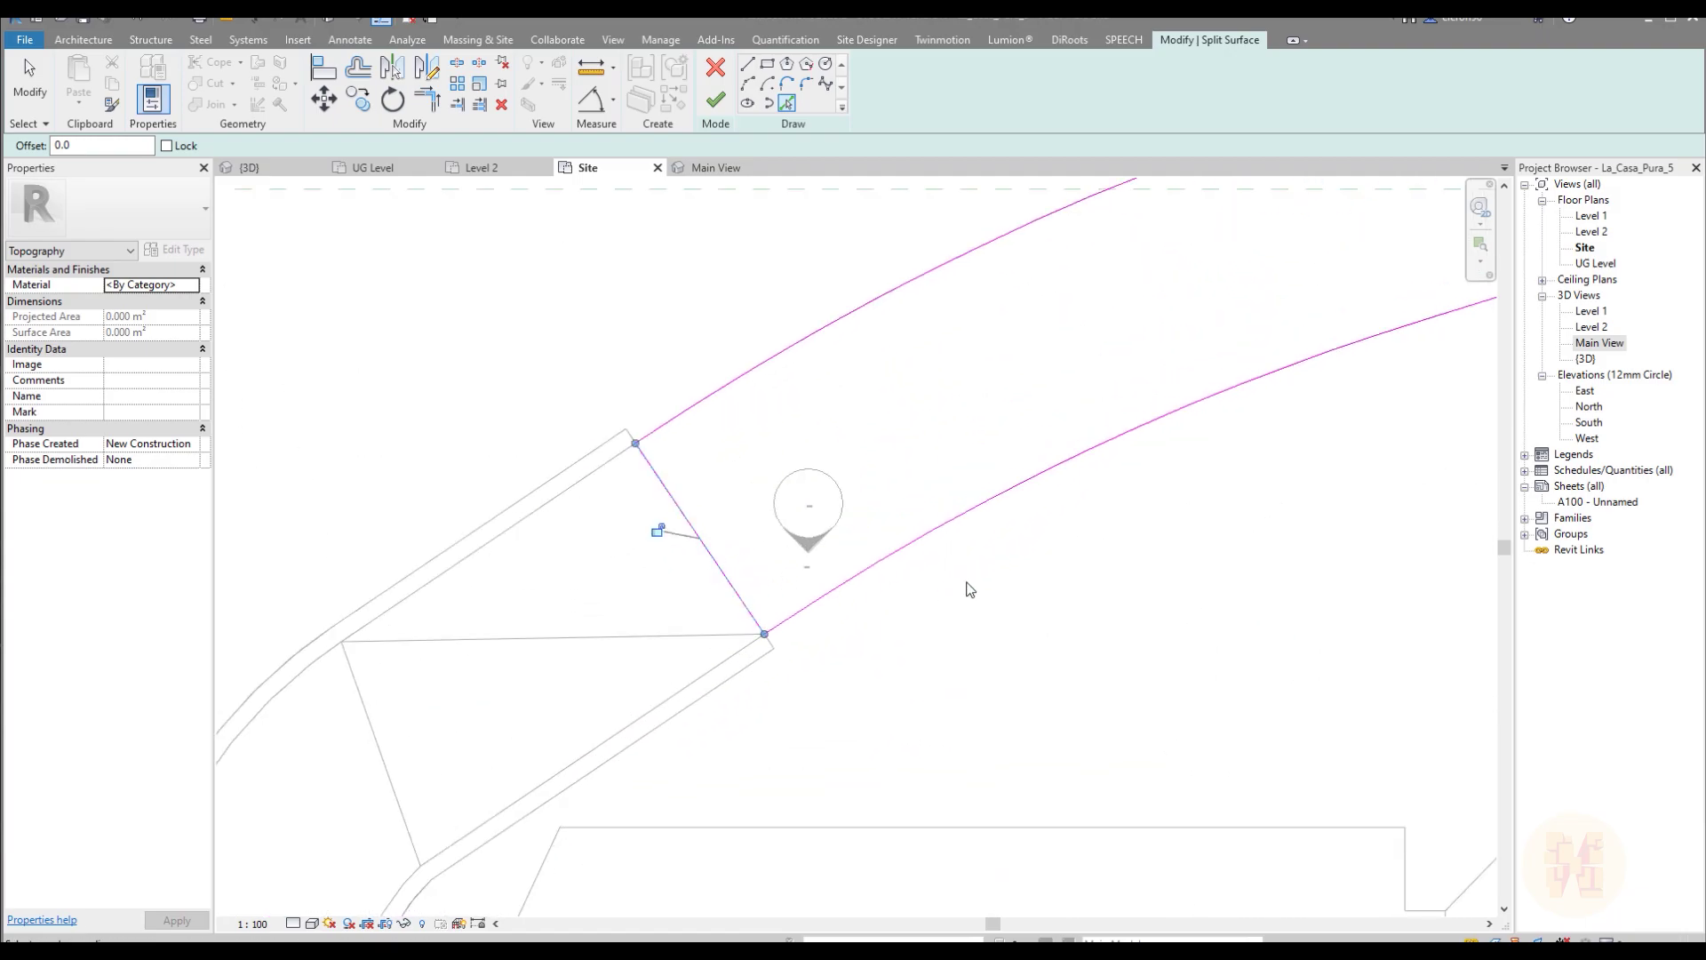
left_click(716, 101)
scroll(1123, 437, "down", 5)
scroll(1448, 347, "up", 1)
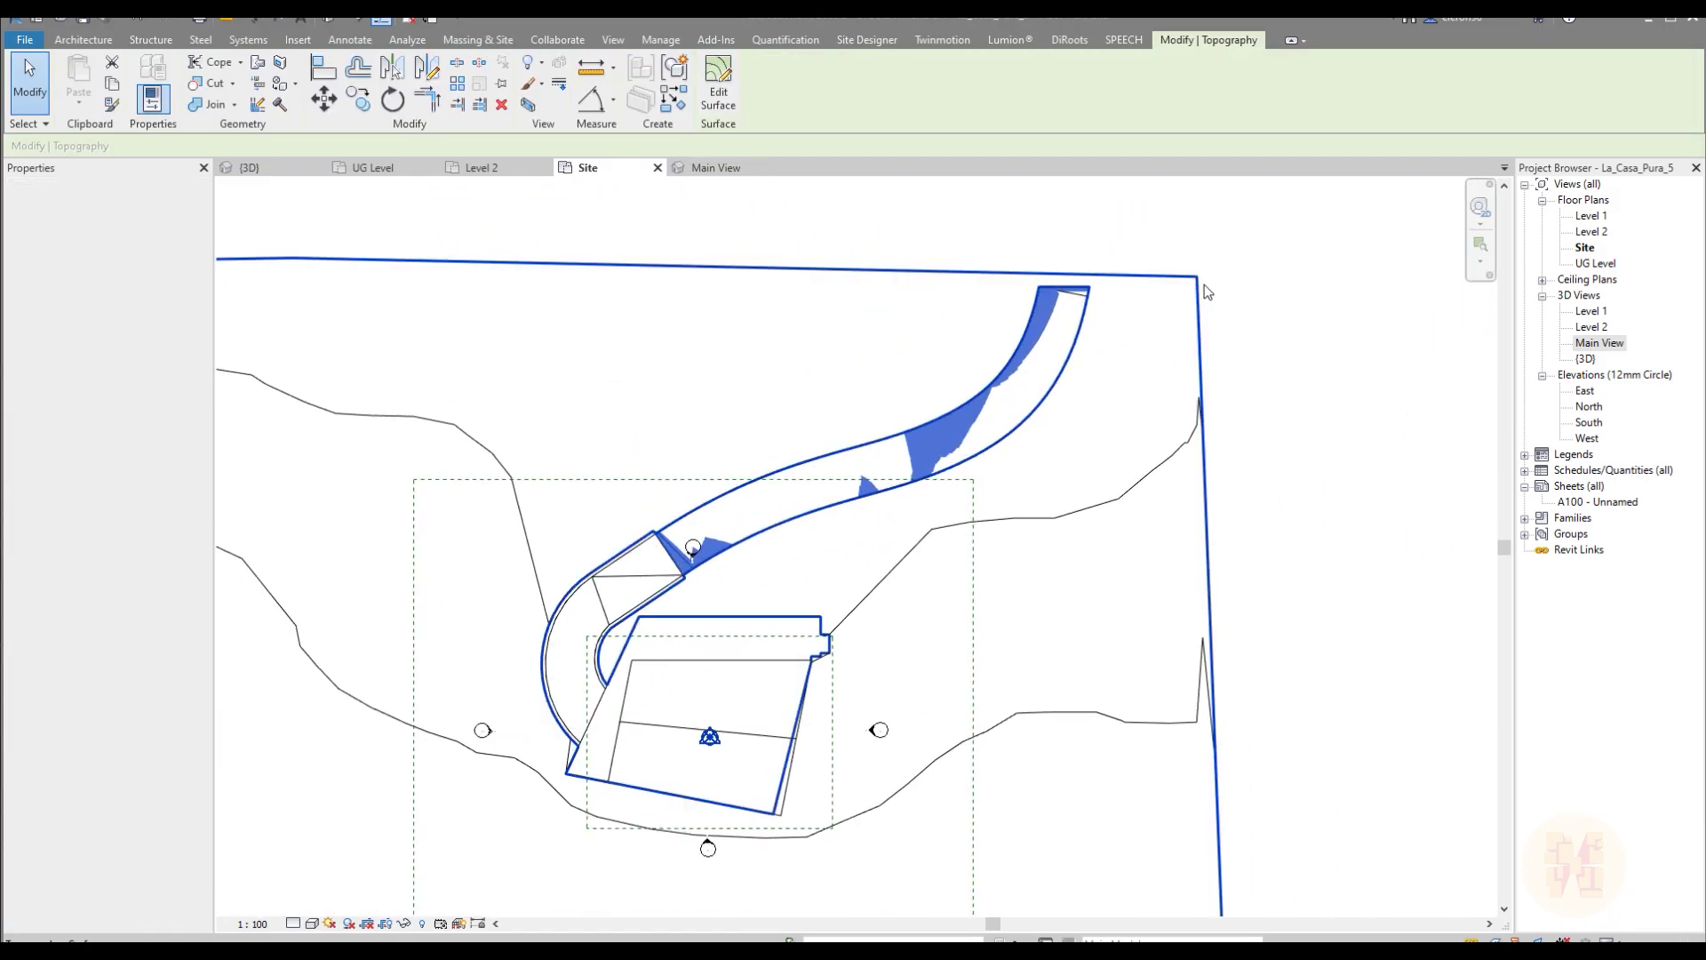
left_click(1401, 349)
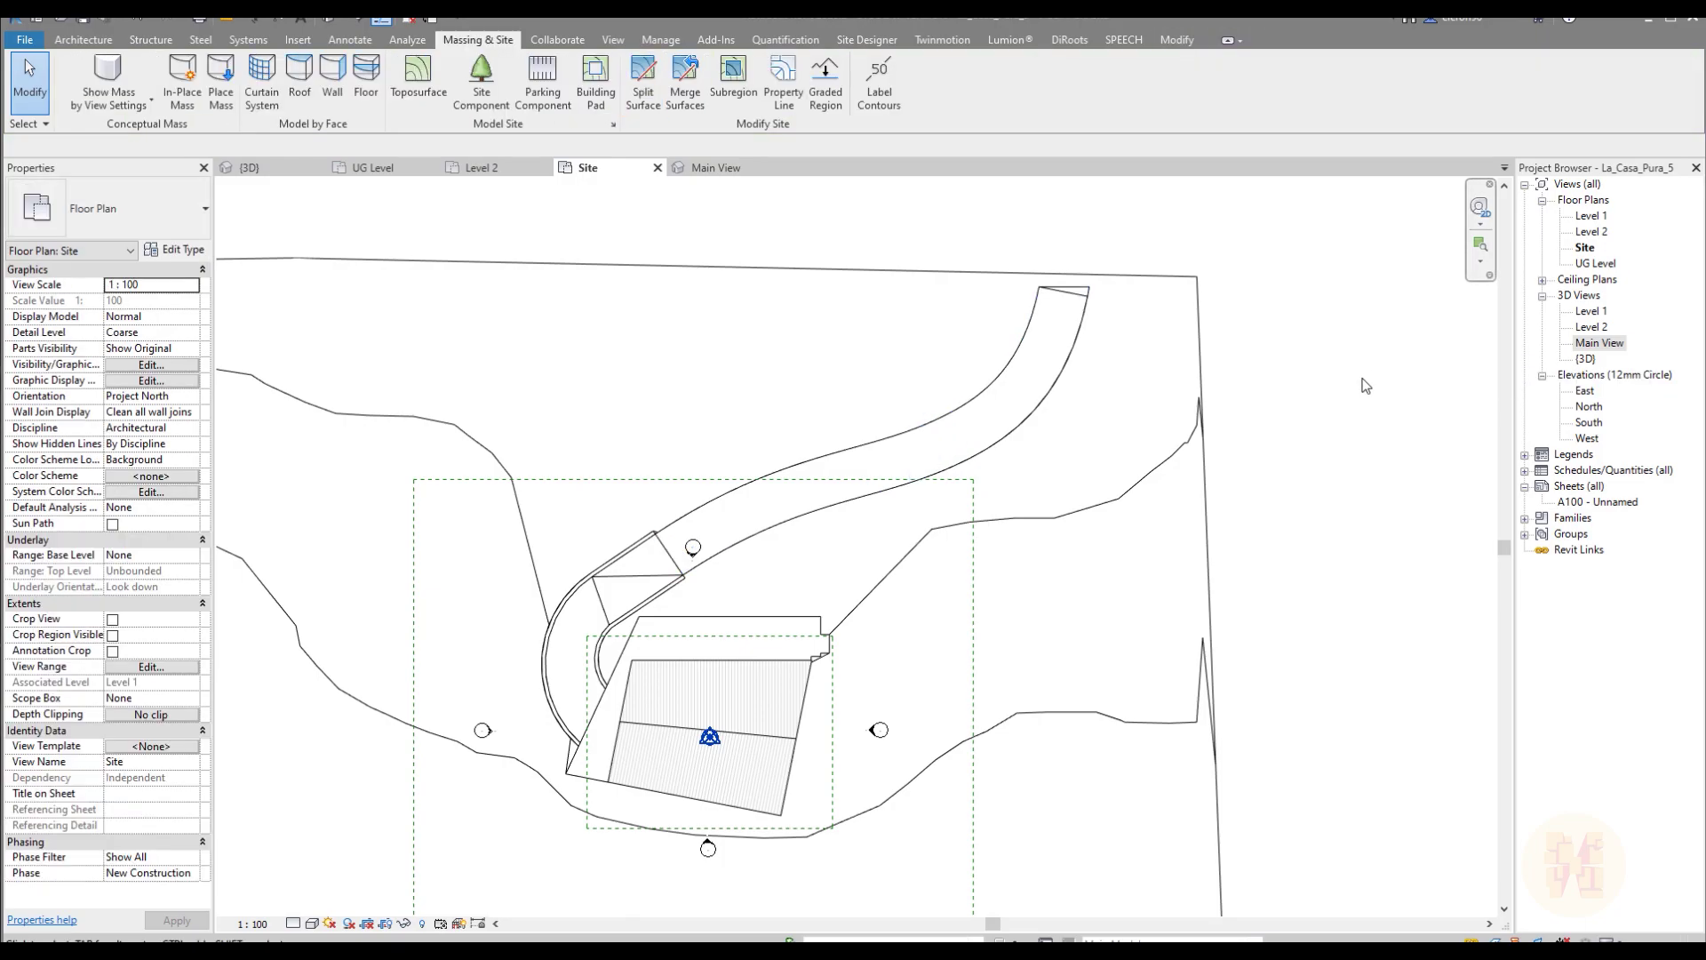
middle_click_drag(622, 322, 705, 248)
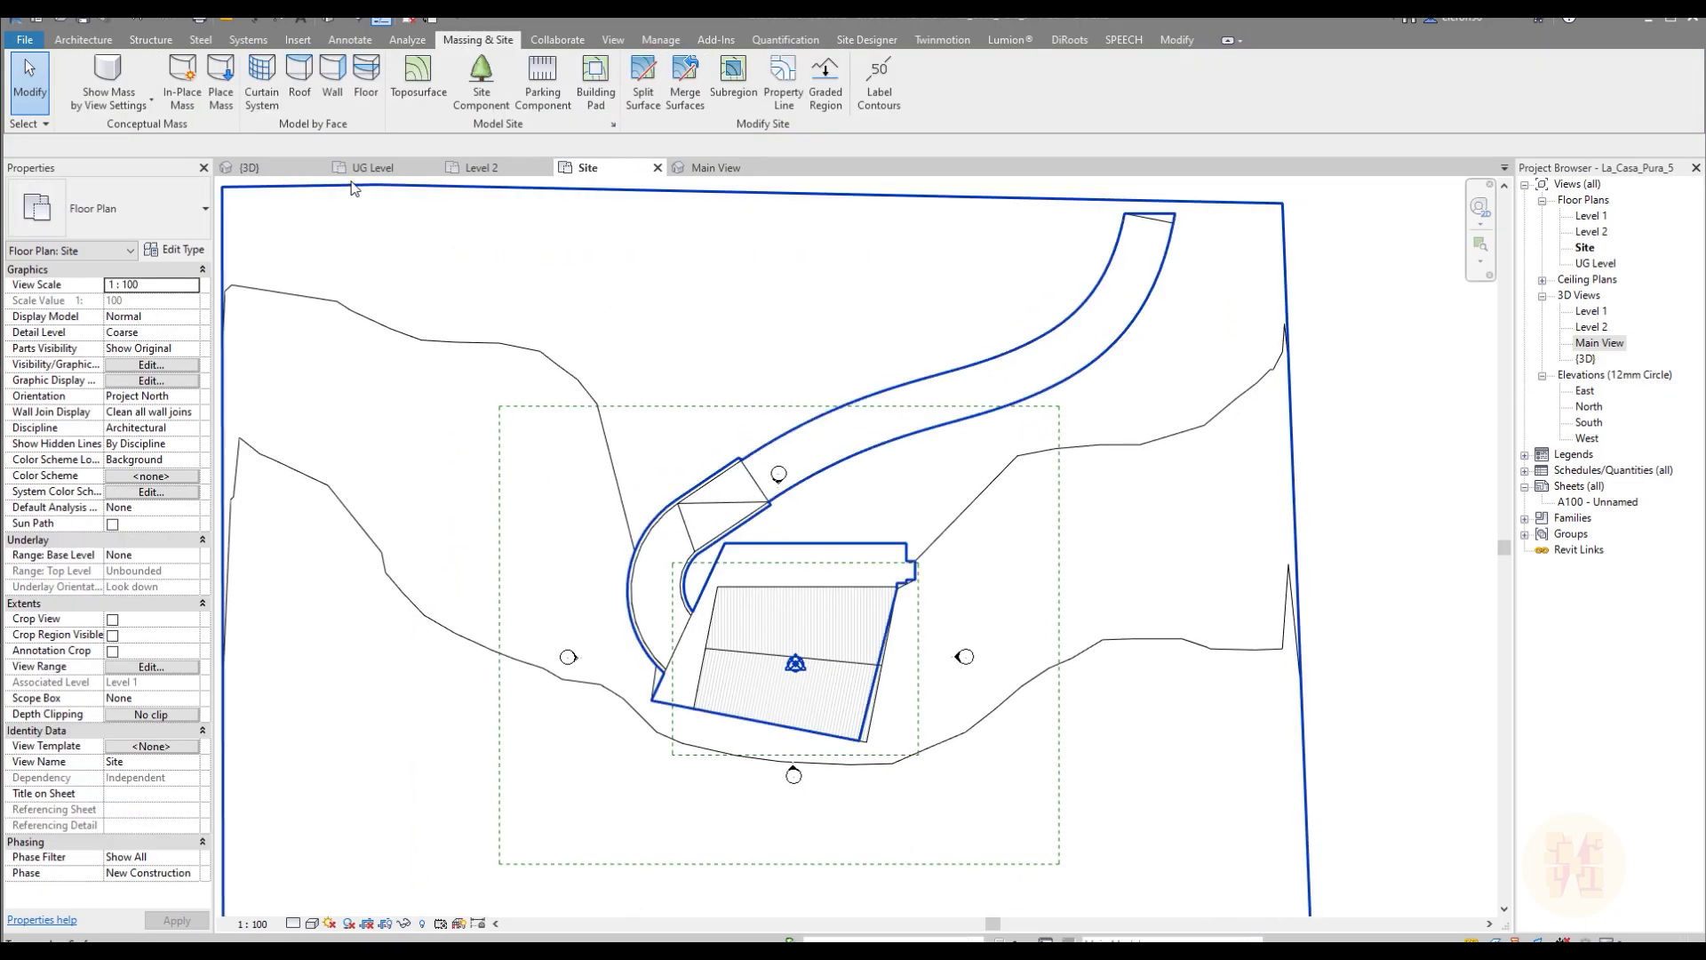
Step: Examine the road and the cut terrain around it in the {3D} view, from the ramp to the site edge
key("ctrl+Tab")
scroll(669, 443, "down", 5)
middle_click_drag(668, 442, 1218, 451, "shift")
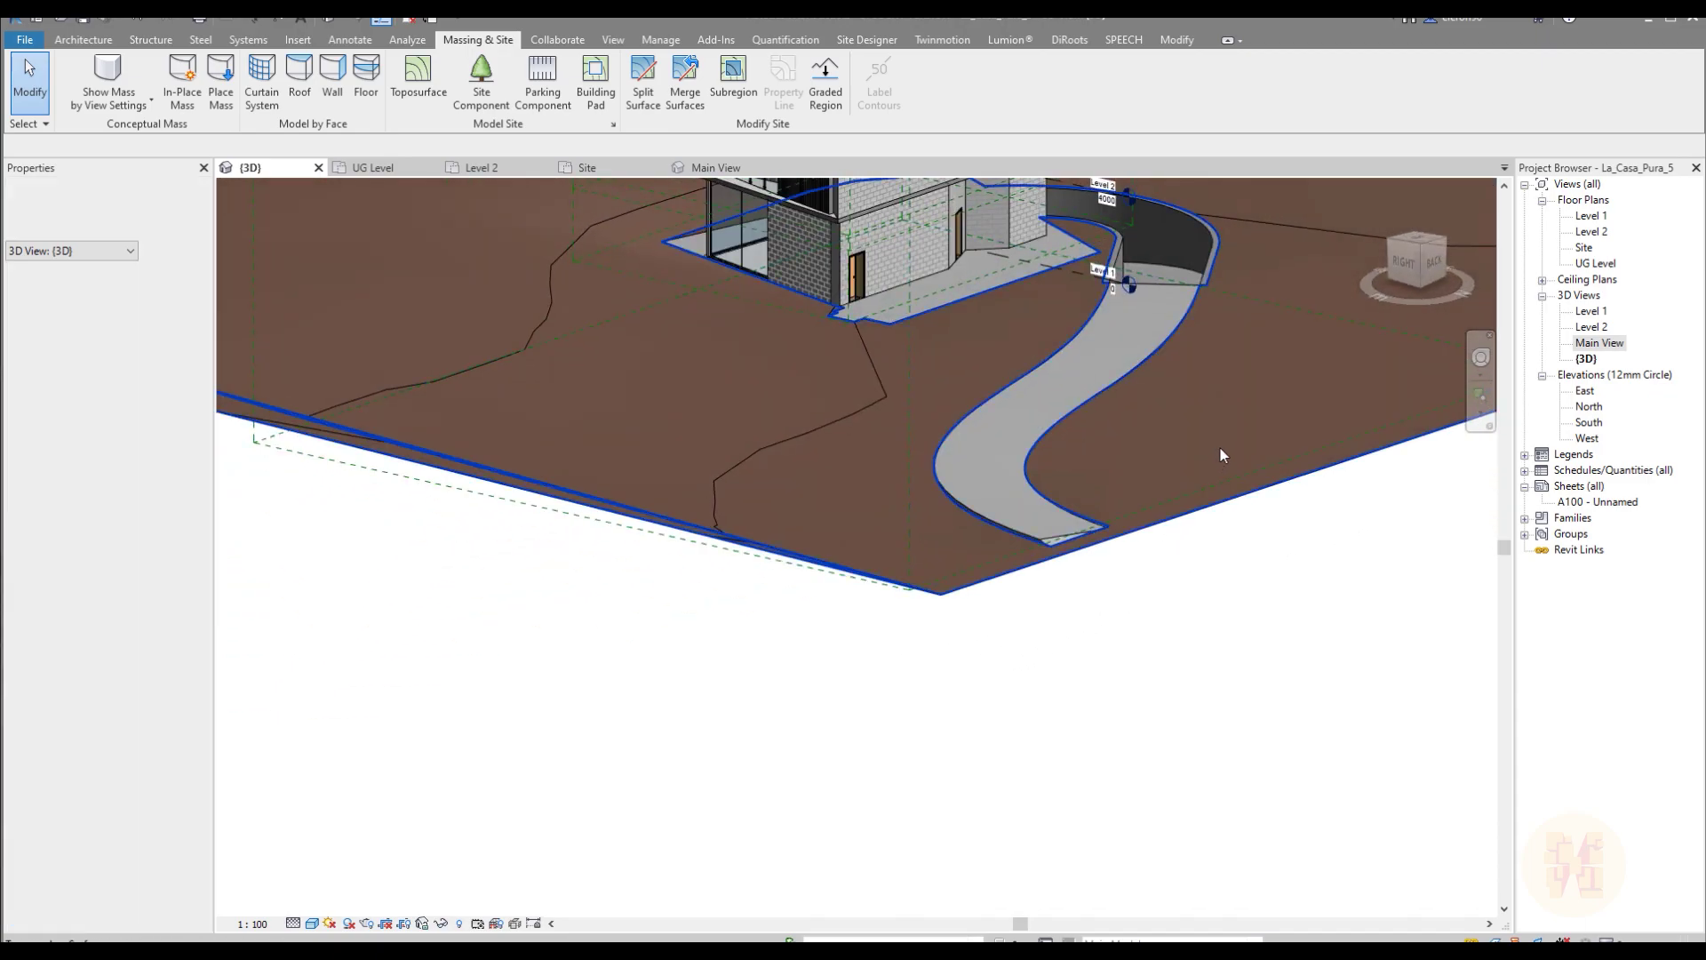
left_click(1220, 447)
scroll(1244, 533, "up", 3)
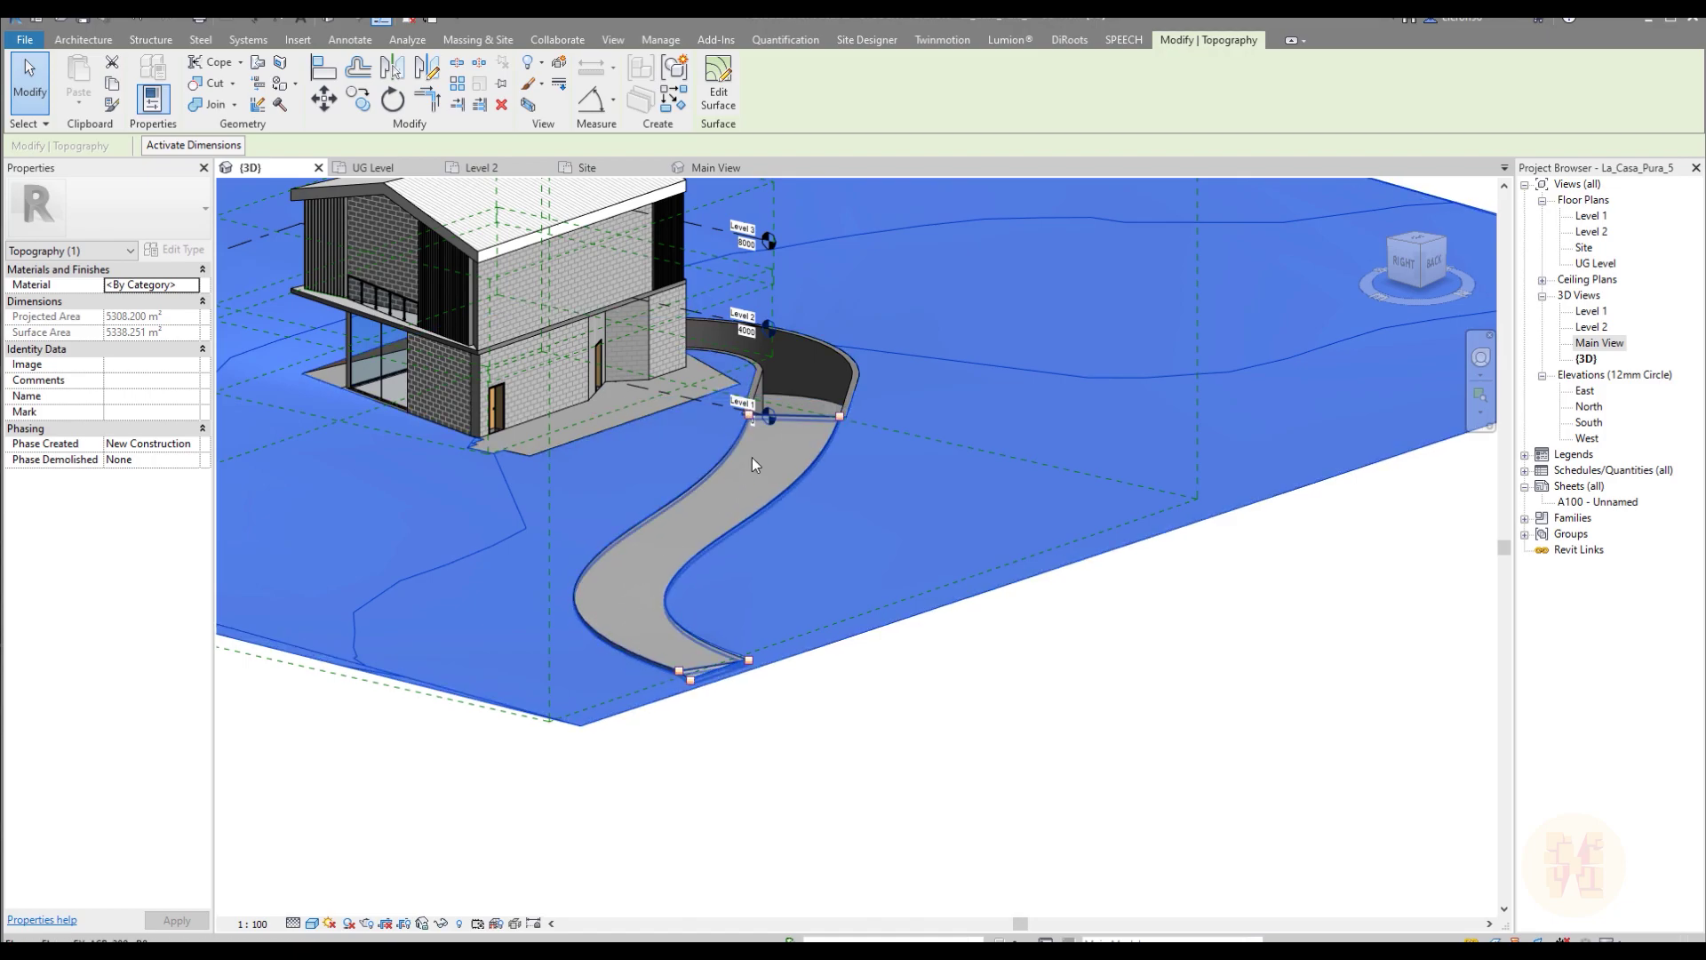
left_click(1096, 639)
scroll(966, 573, "down", 3)
middle_click_drag(963, 567, 791, 205, "shift")
Step: Examine the Main View from several sides, checking the terrain's section face where the road meets the section box
left_click(716, 168)
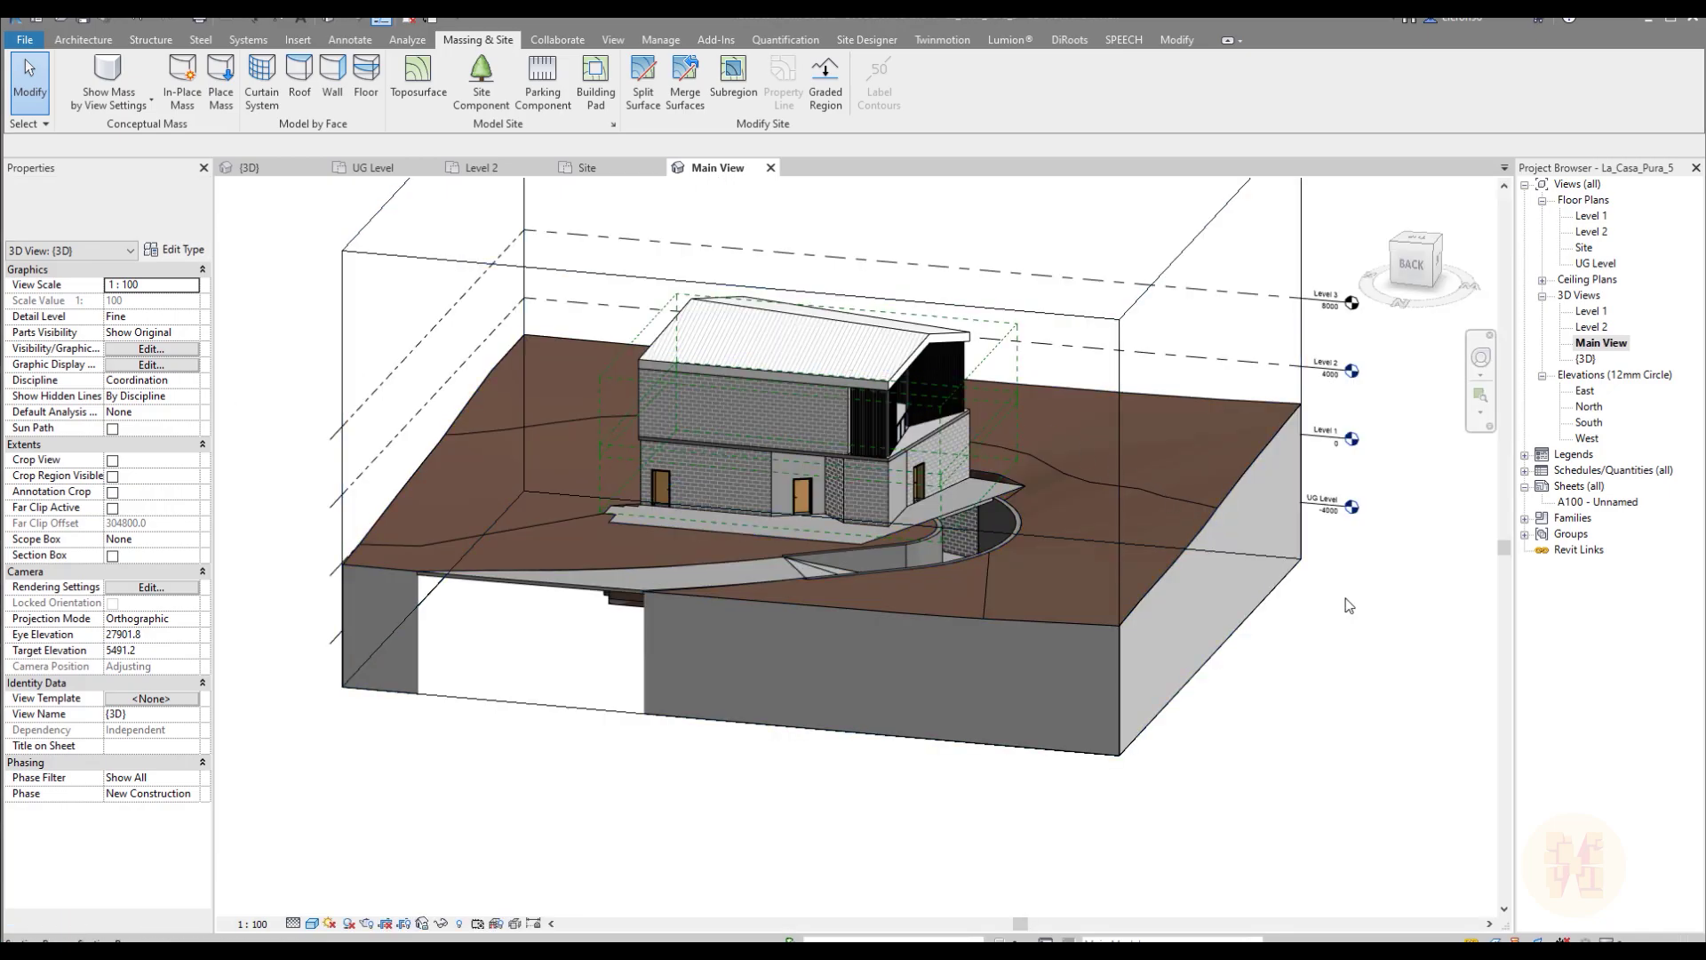
middle_click_drag(1226, 655, 1167, 655, "shift")
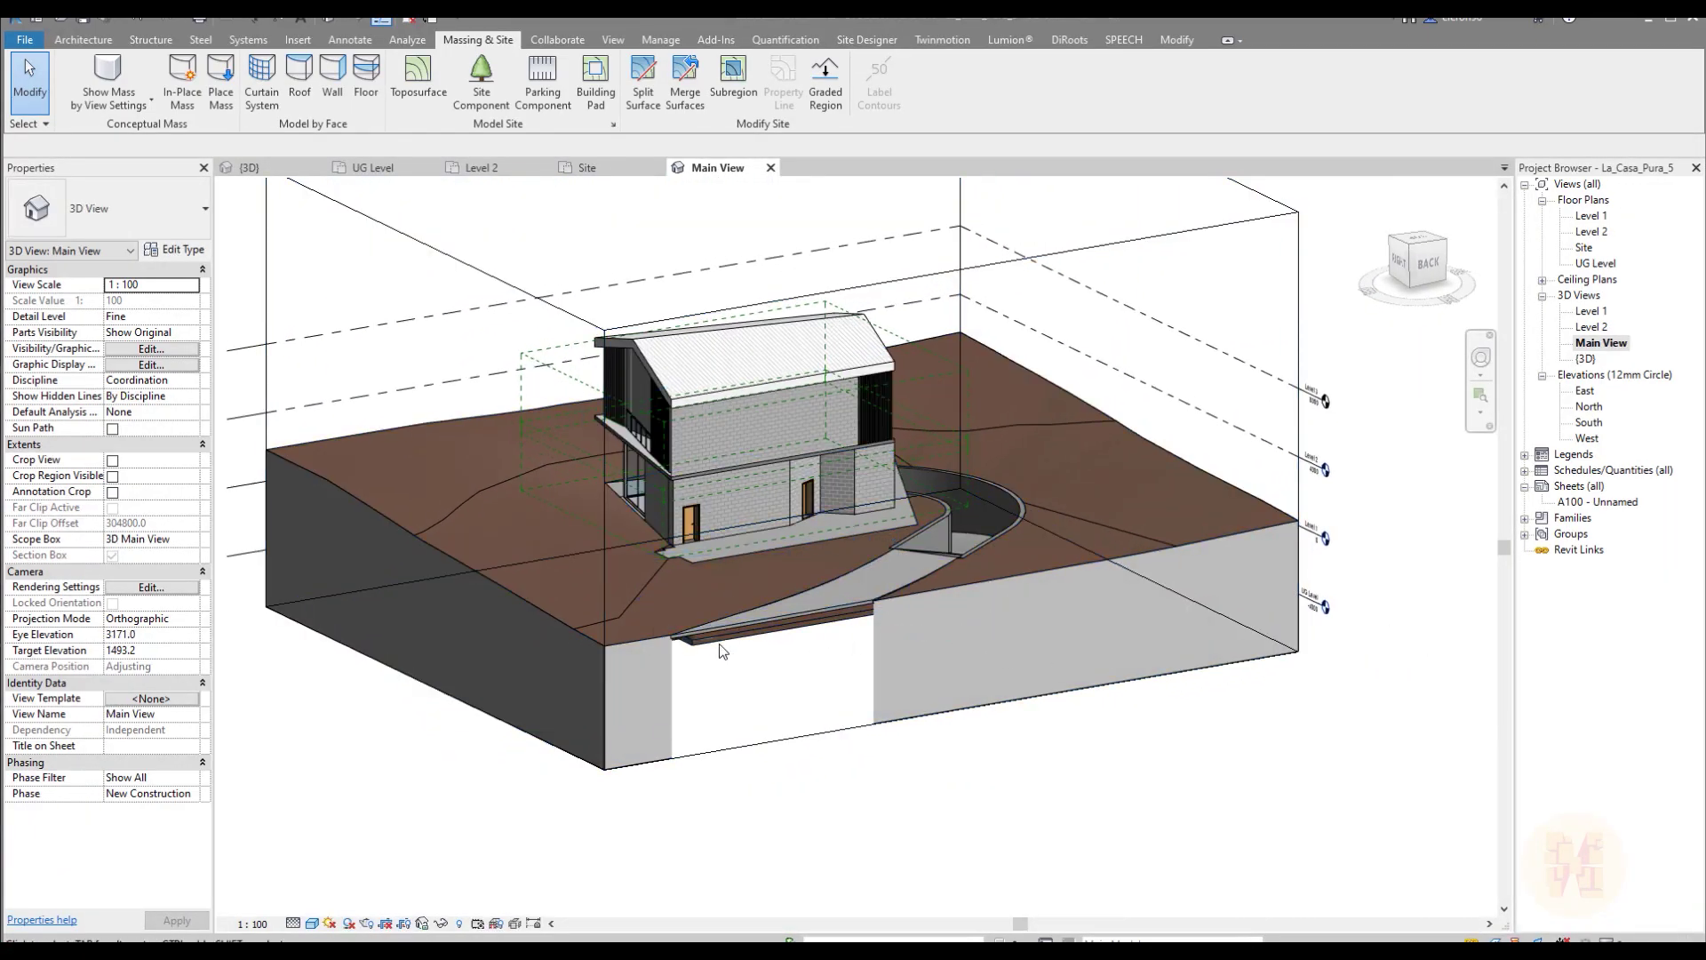
middle_click_drag(765, 647, 800, 638, "shift")
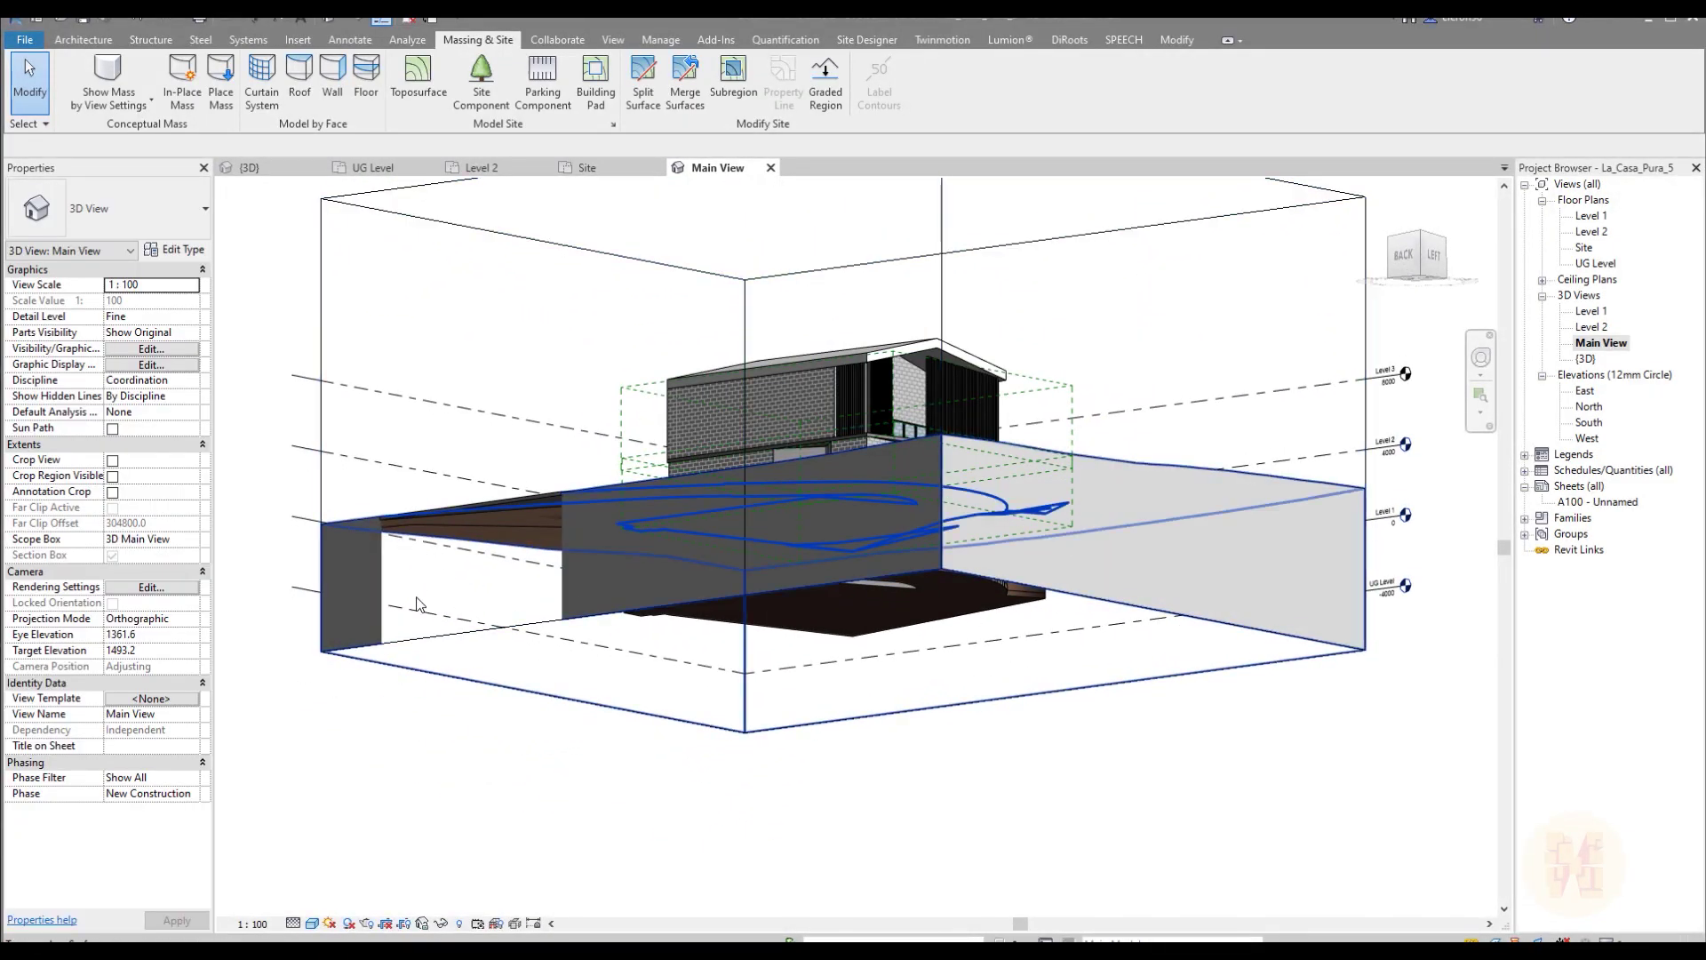
middle_click_drag(638, 654, 685, 789, "shift")
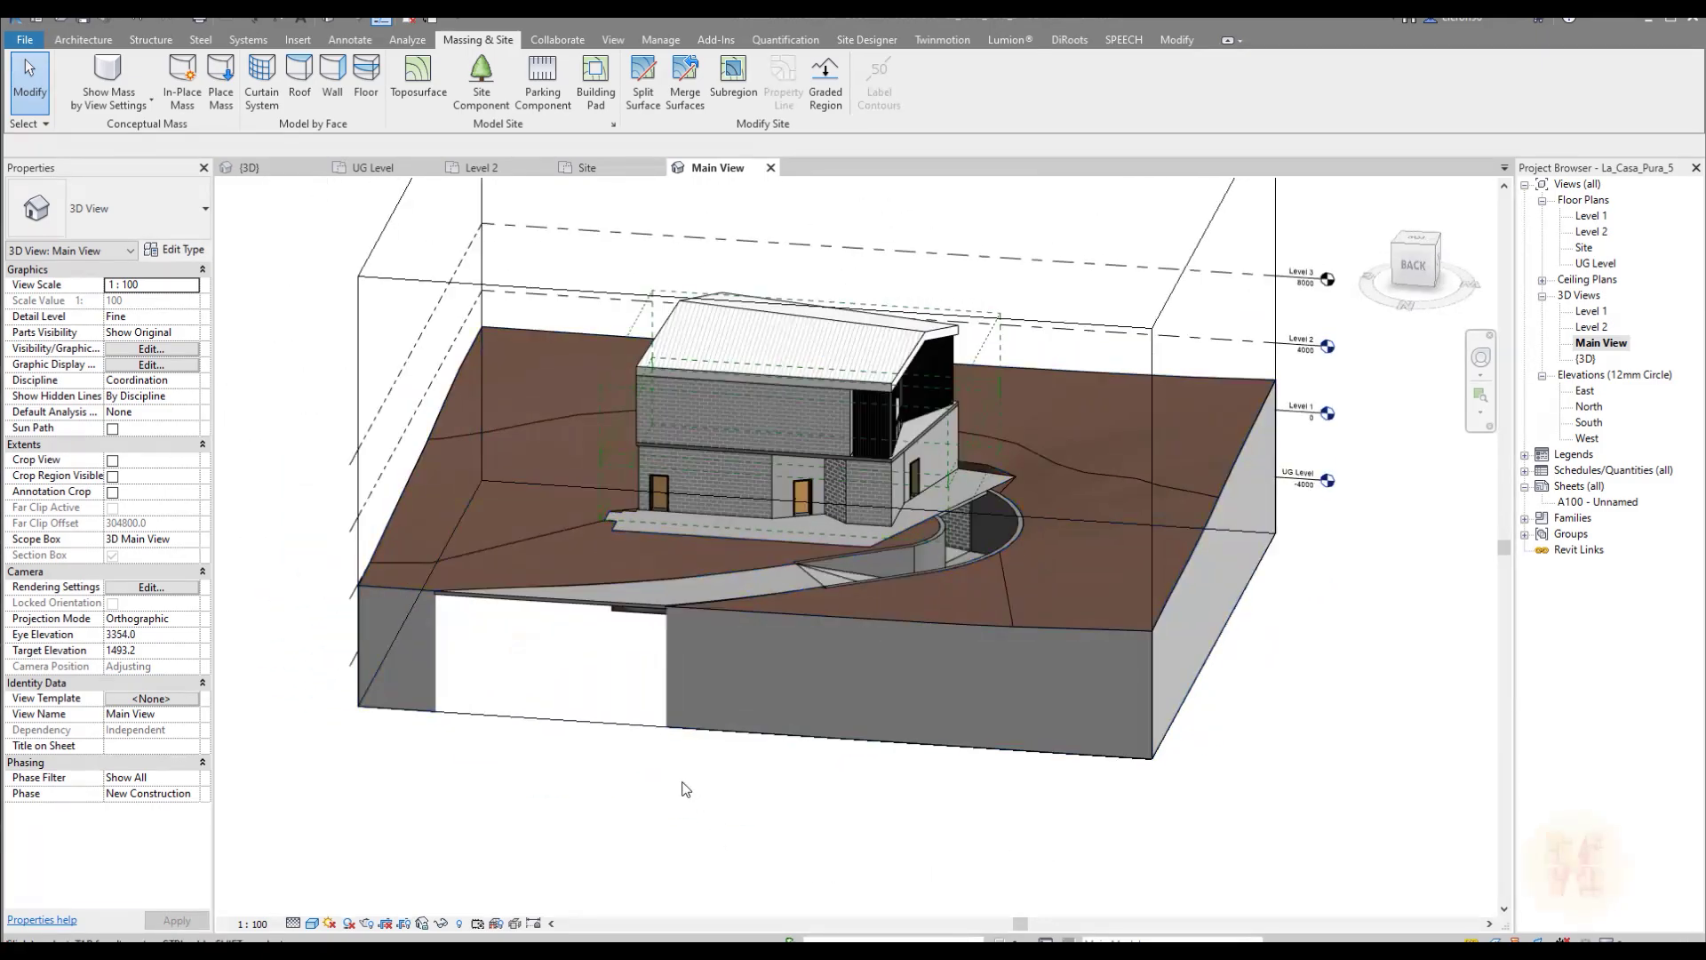
left_click(1144, 332)
left_click(536, 853)
middle_click_drag(458, 761, 502, 751, "shift")
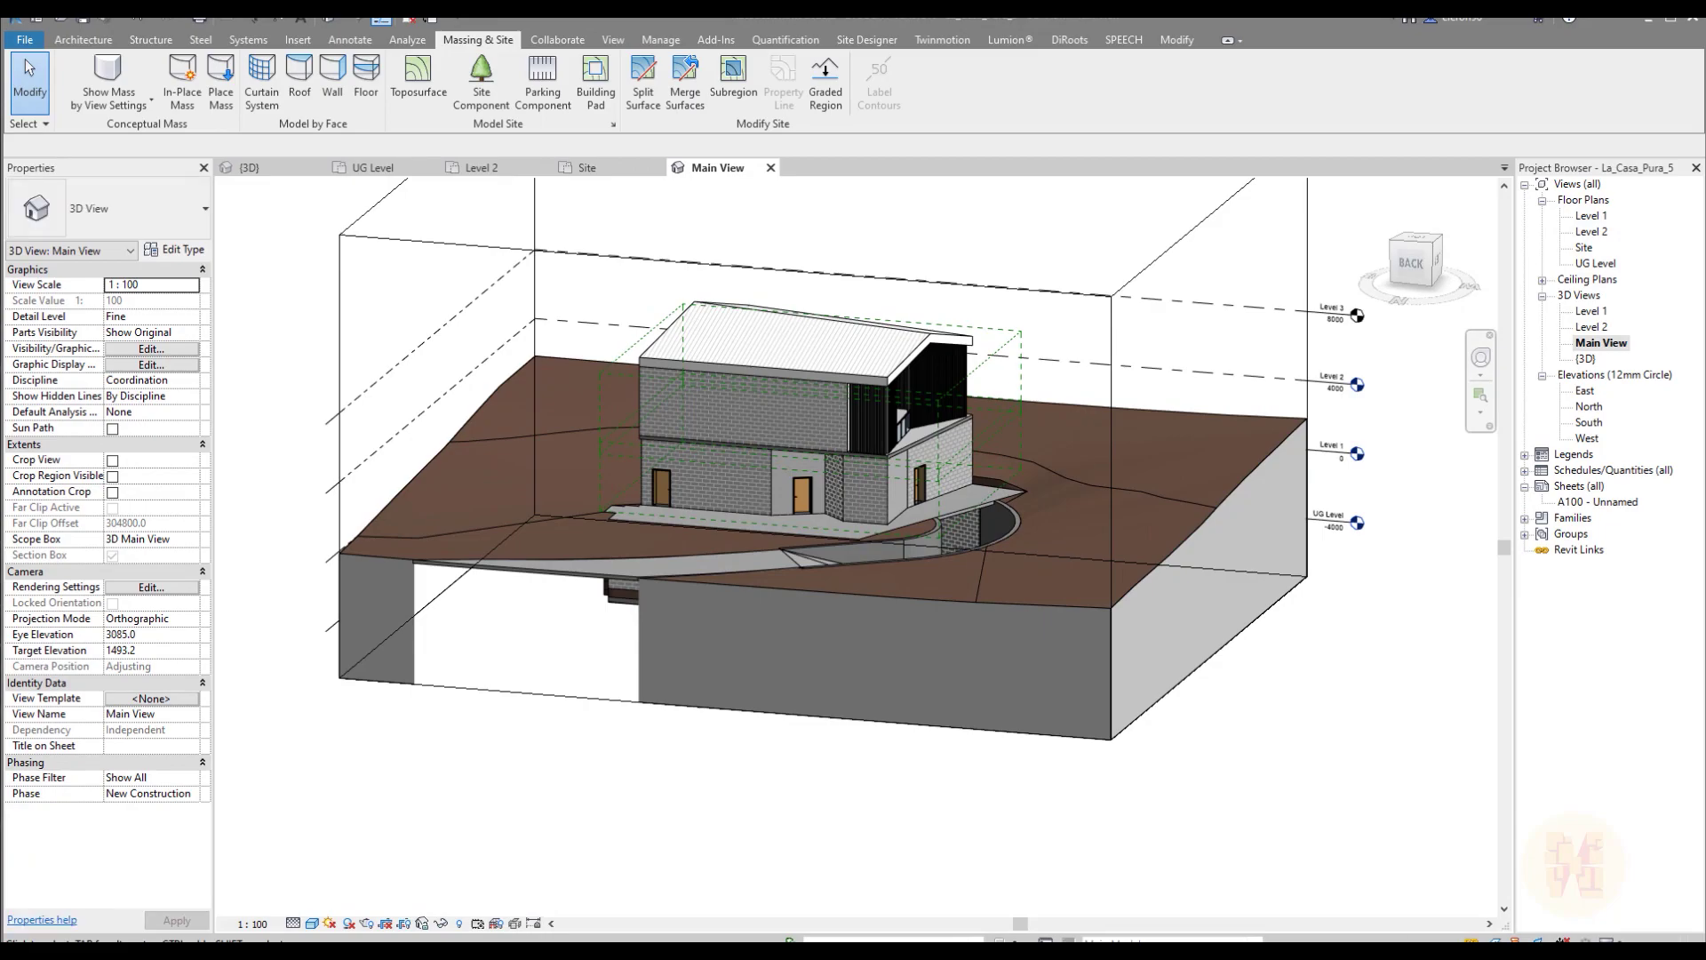
Step: In the Site plan, split the terrain with a rectangle about 66200 by 56000 mm enclosing the house and road
left_click(594, 168)
scroll(709, 394, "down", 3)
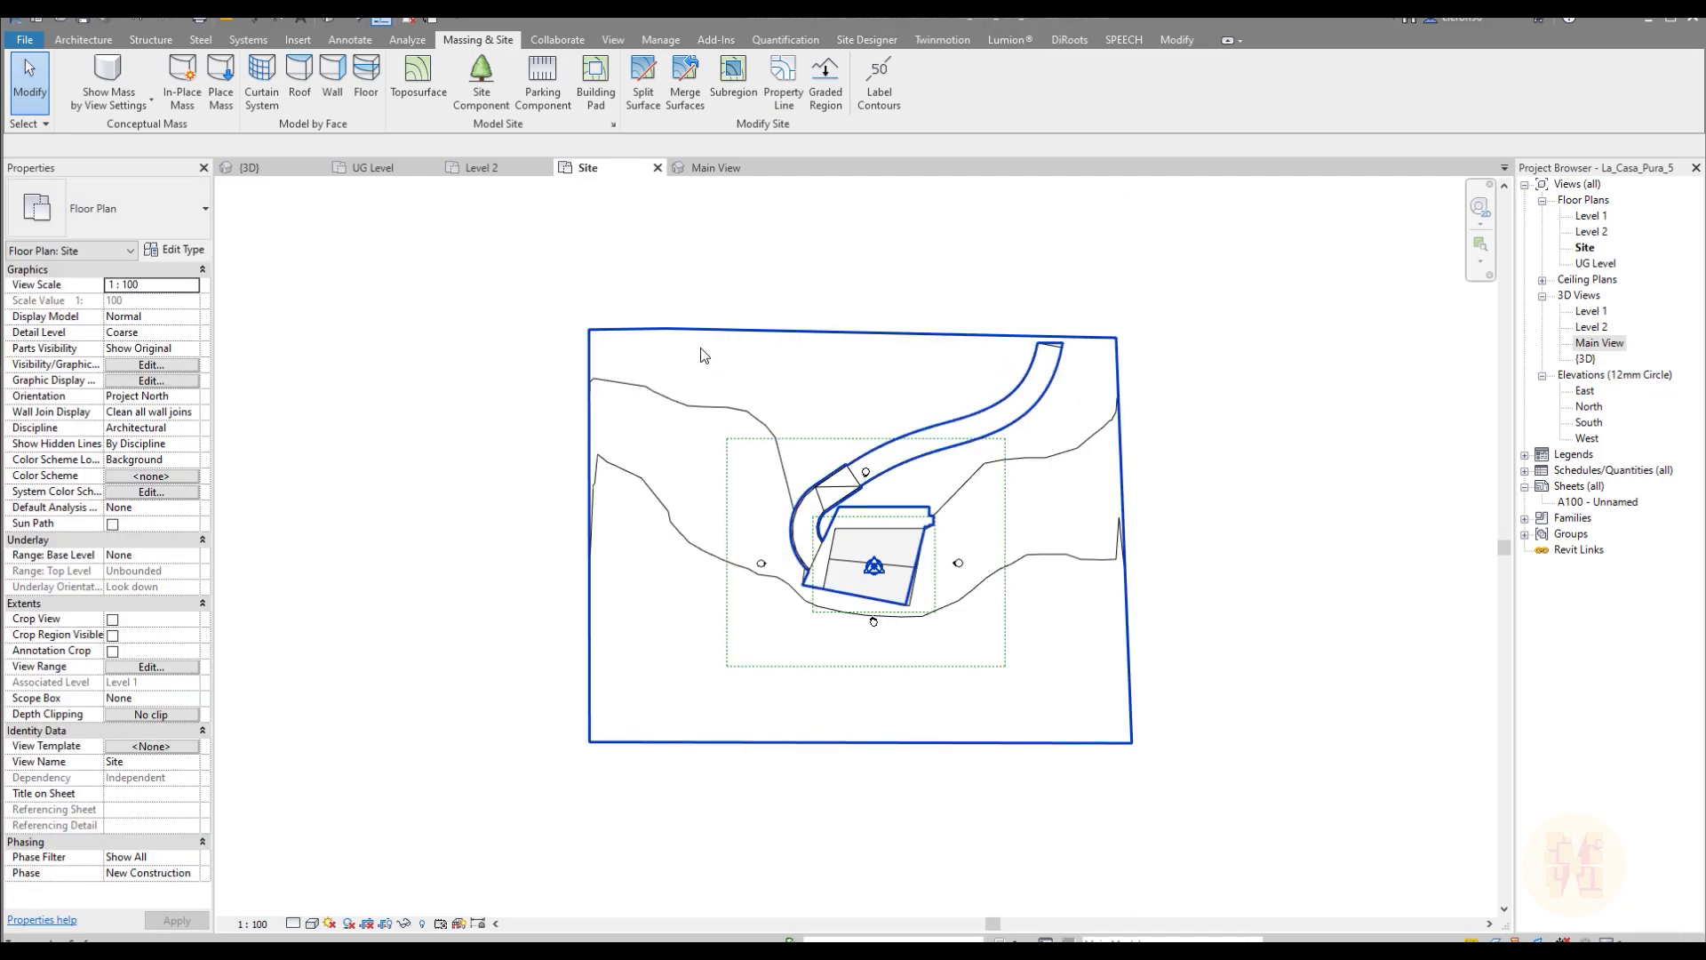
left_click(652, 73)
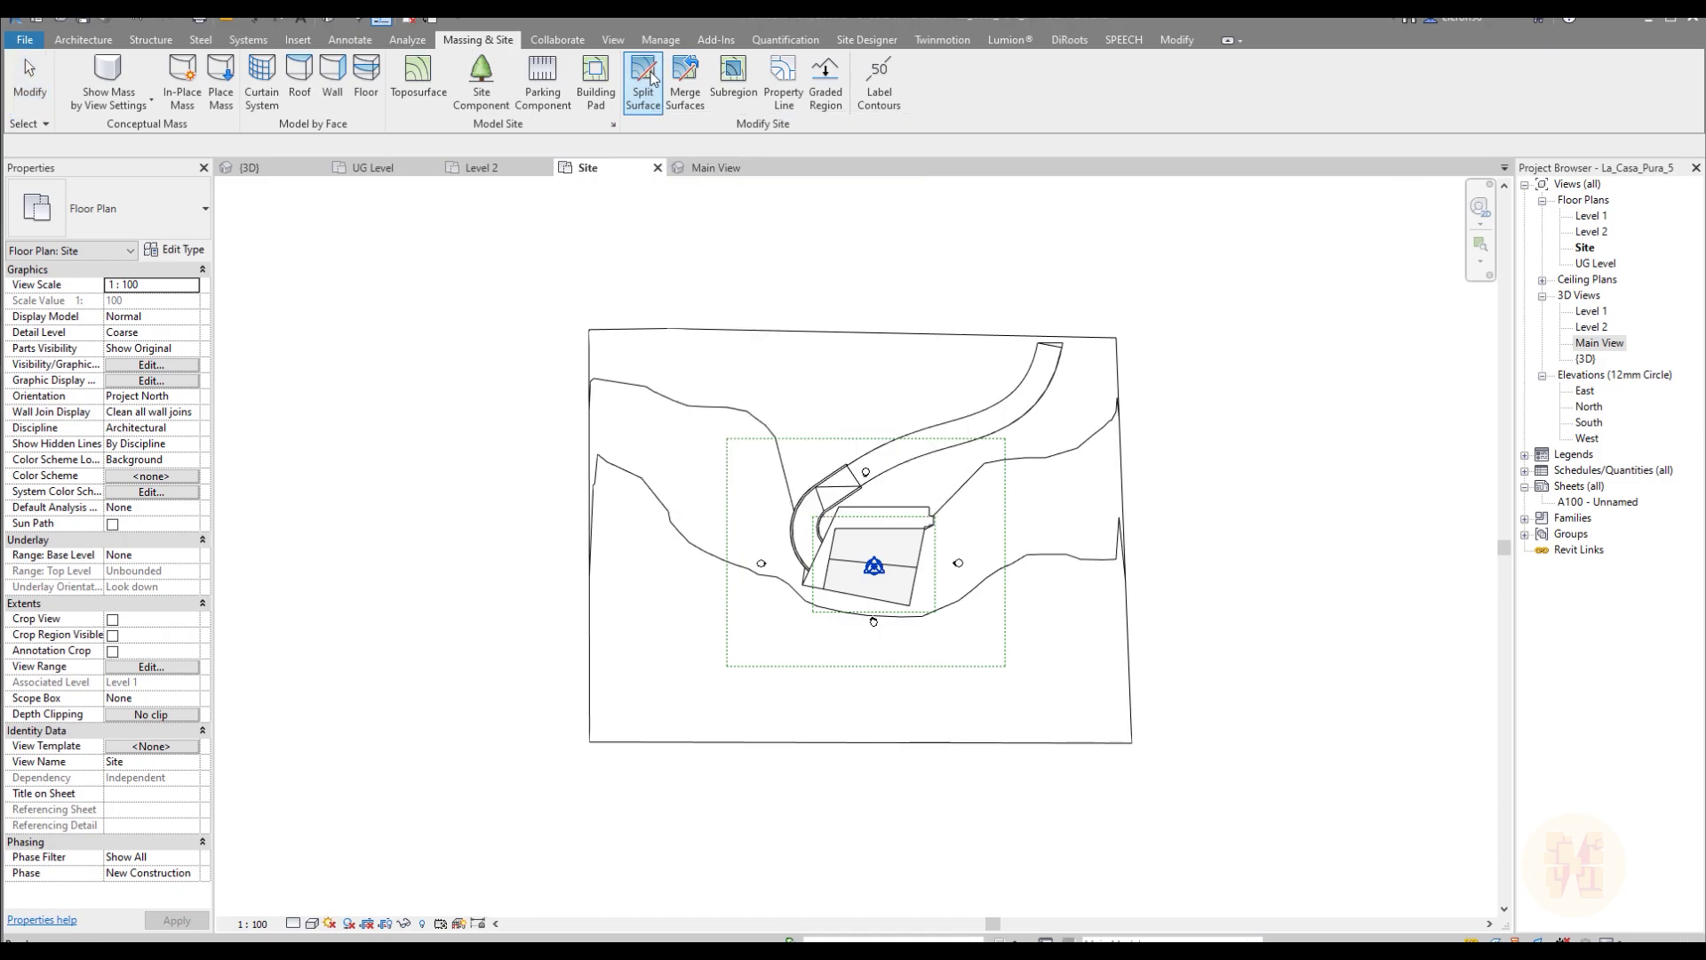
left_click(712, 391)
left_click(767, 65)
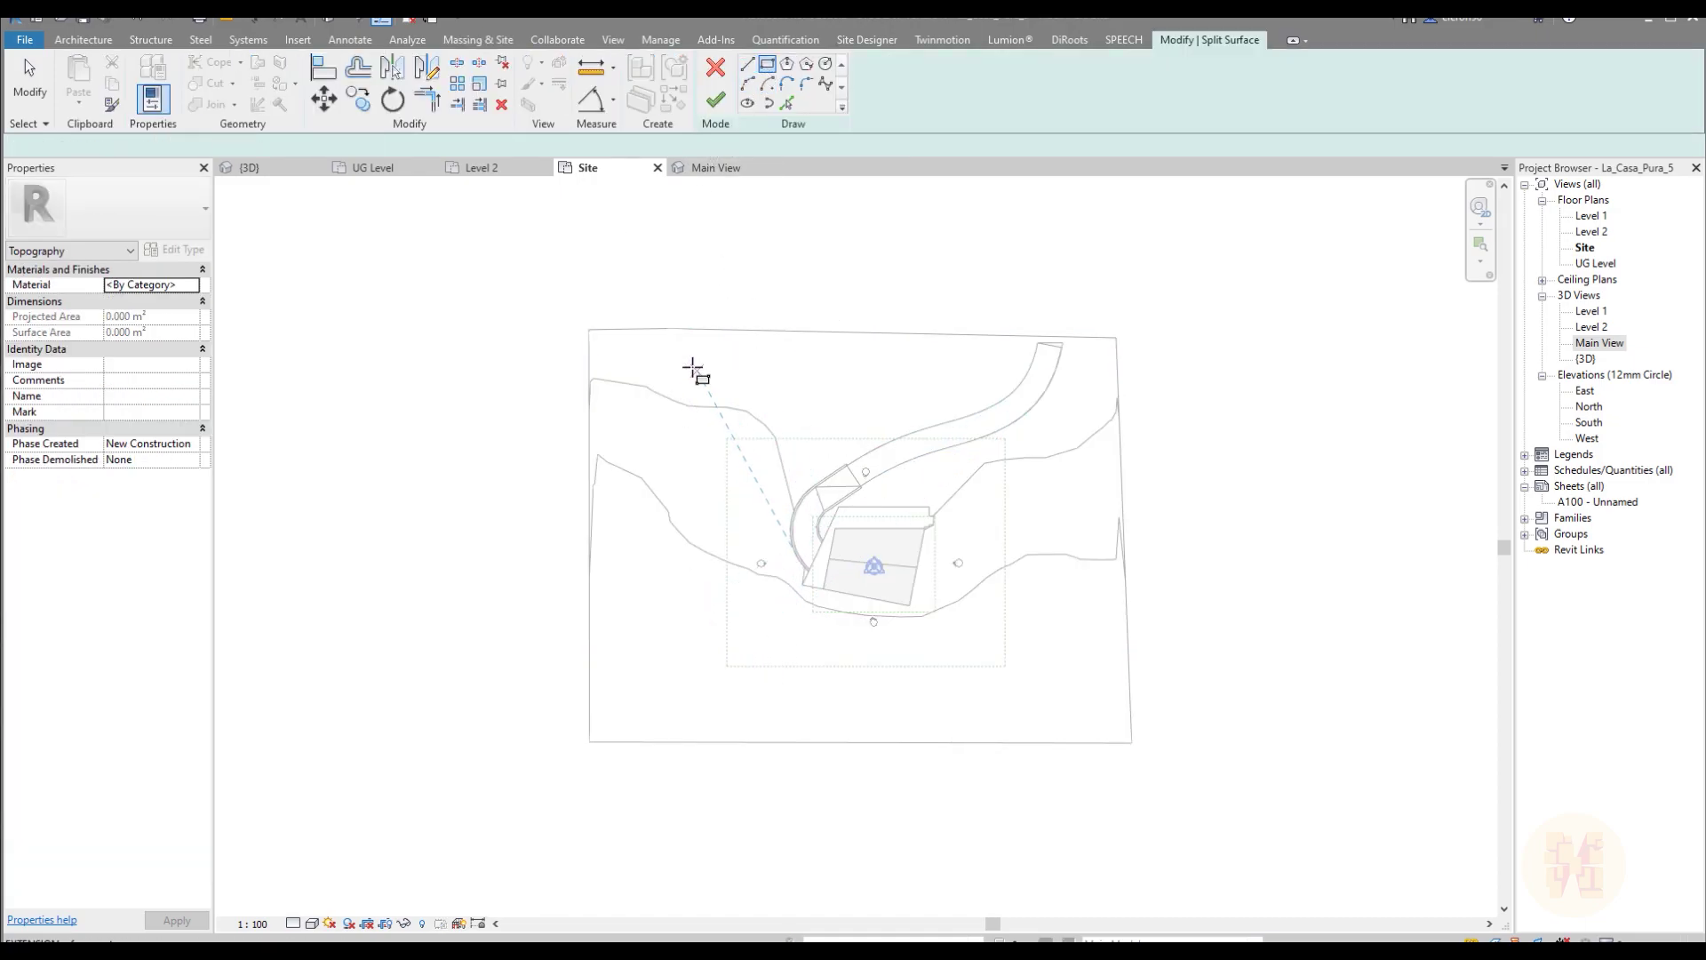
scroll(1084, 362, "up", 4)
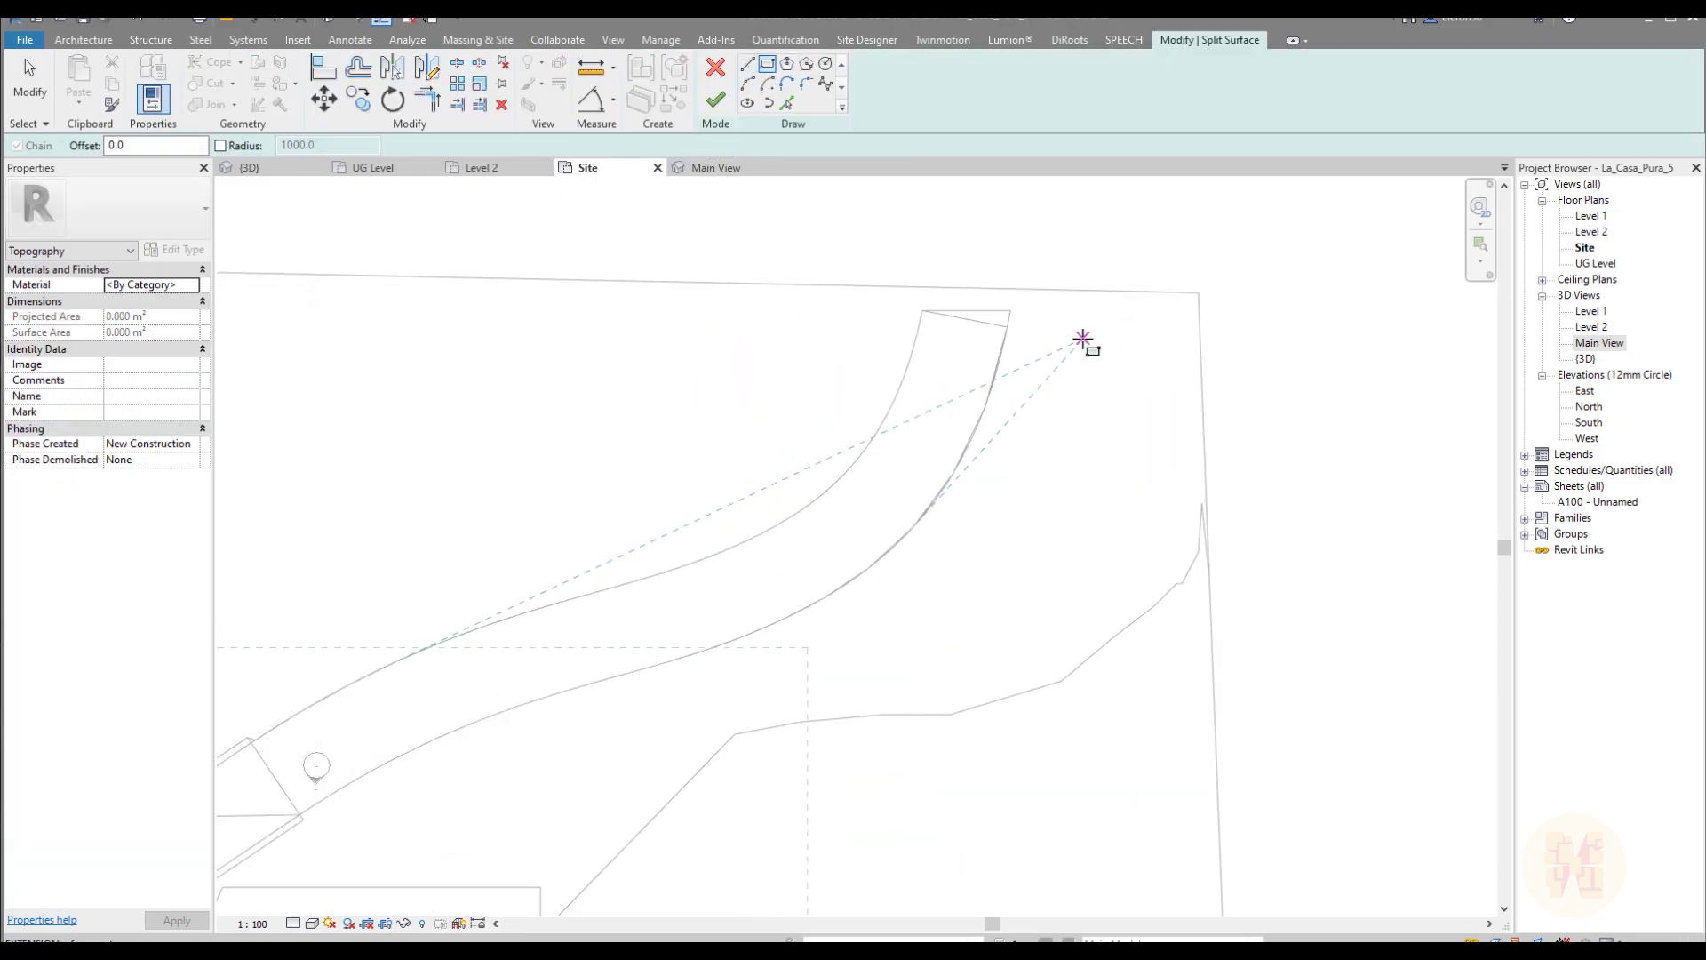
left_click(1105, 305)
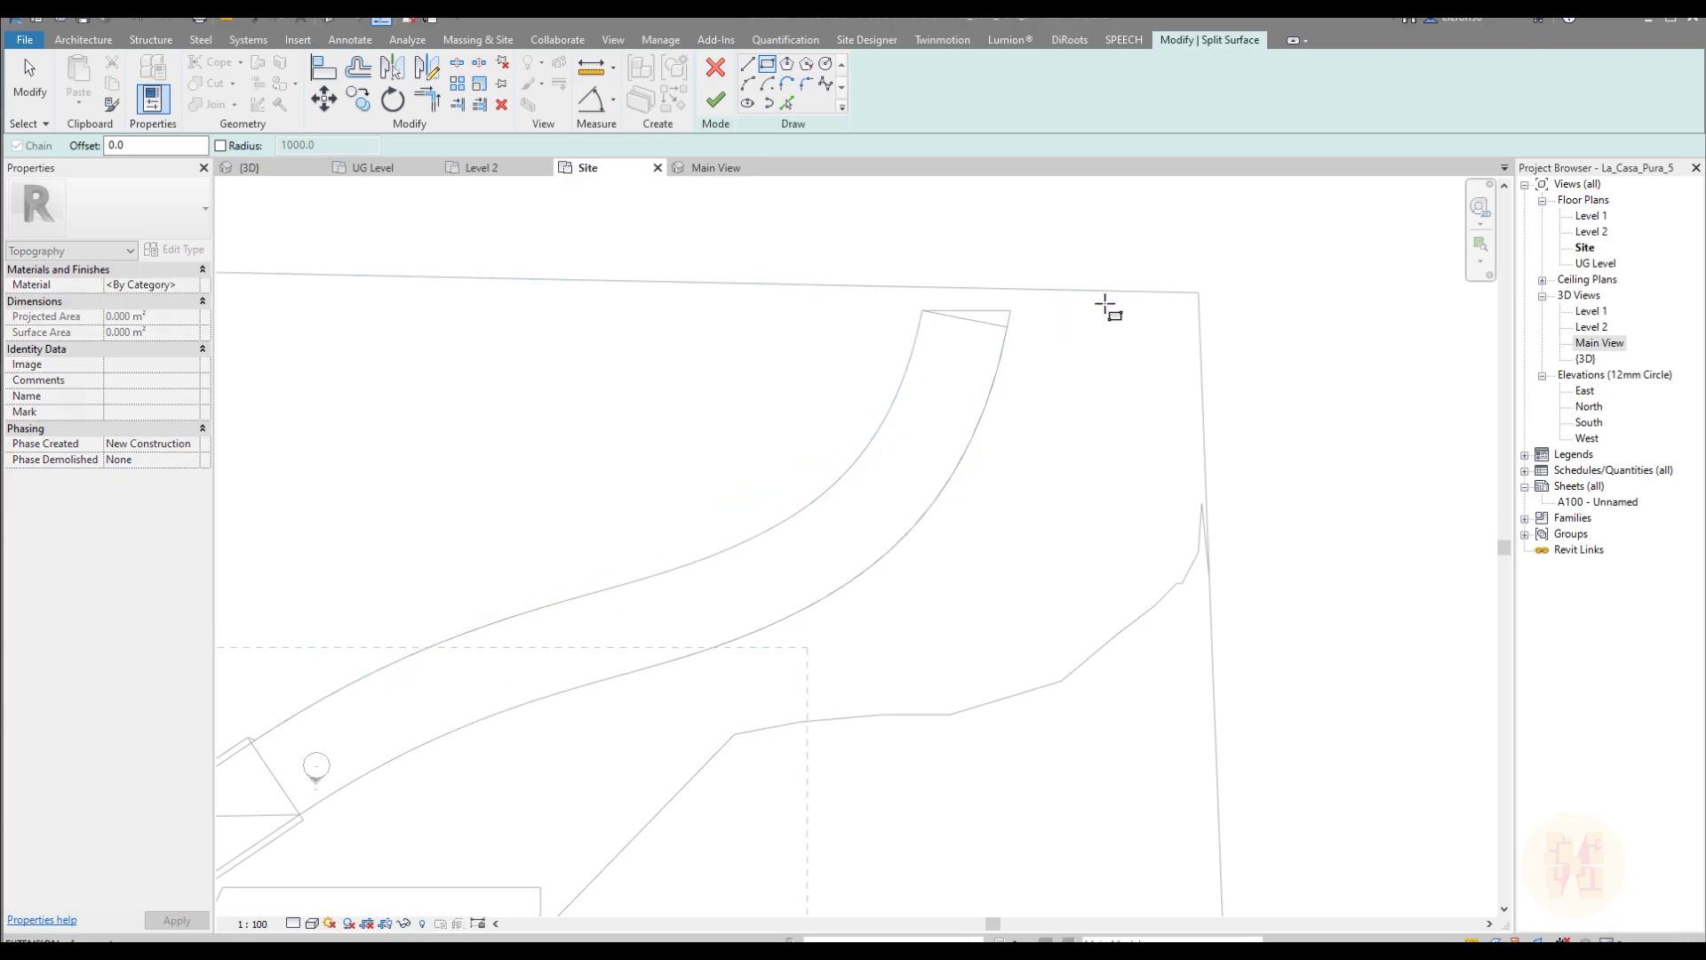
scroll(1051, 377, "down", 5)
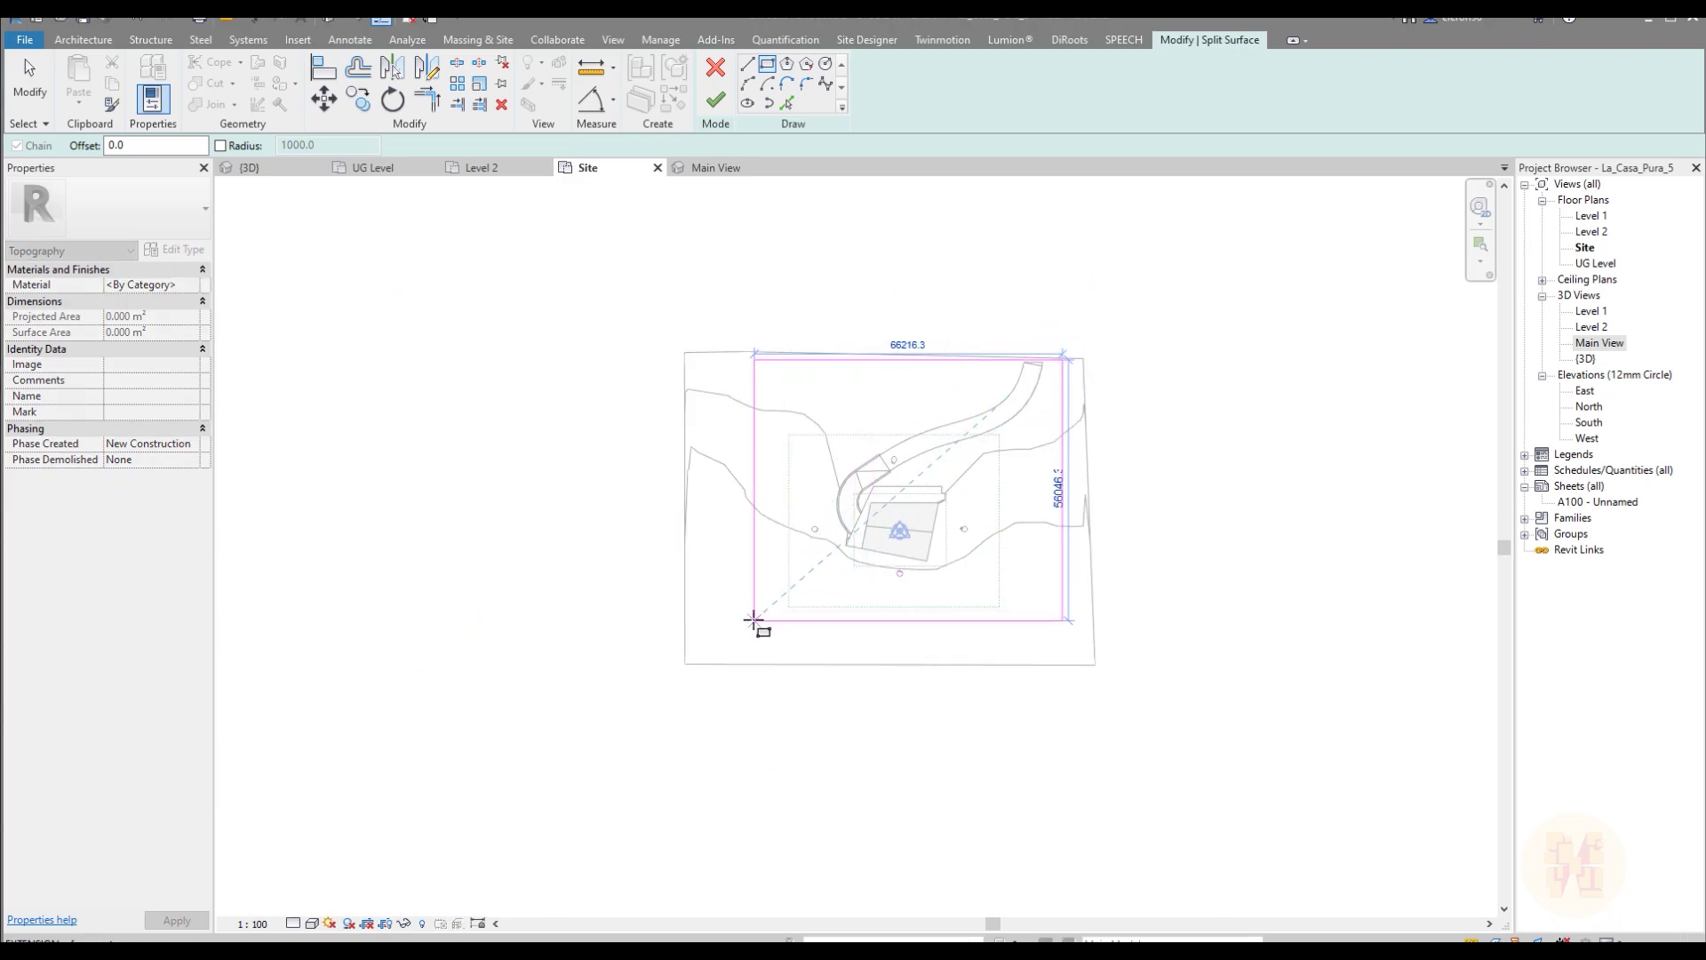
left_click(753, 619)
scroll(888, 578, "up", 3)
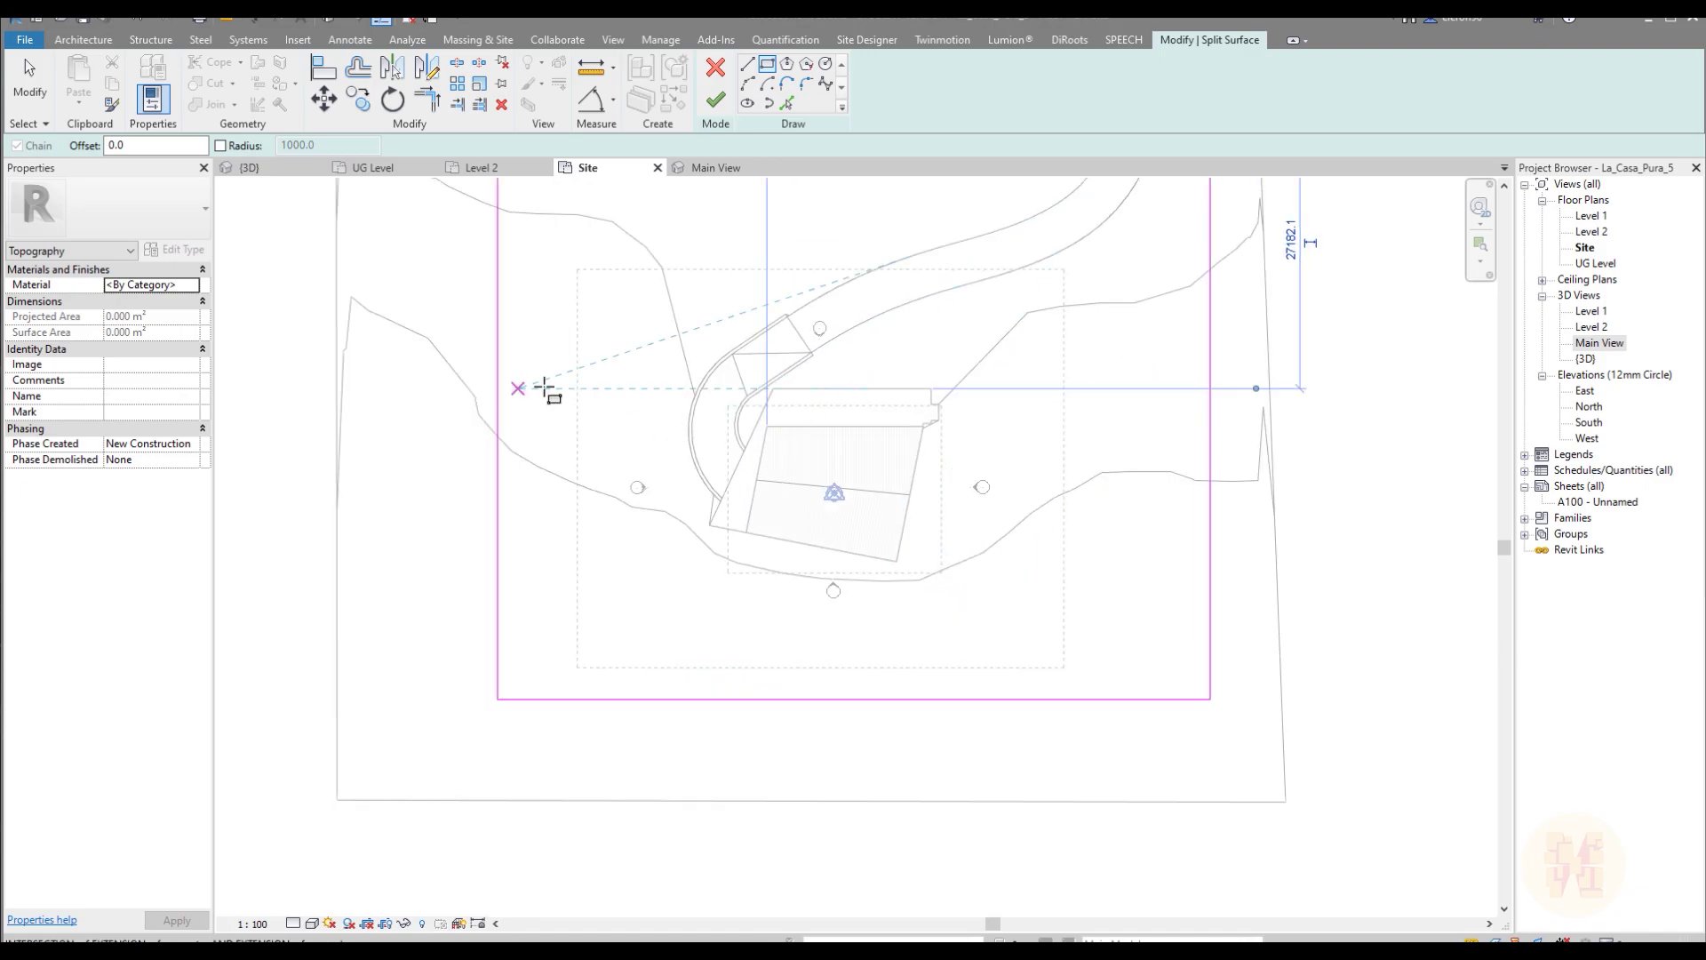
Step: Move the split rectangle's west and south sides outward toward the site boundary and finish the split
scroll(800, 488, "down", 4)
key("Escape")
left_click(635, 549)
left_click_drag(633, 550, 606, 546)
left_click(722, 627)
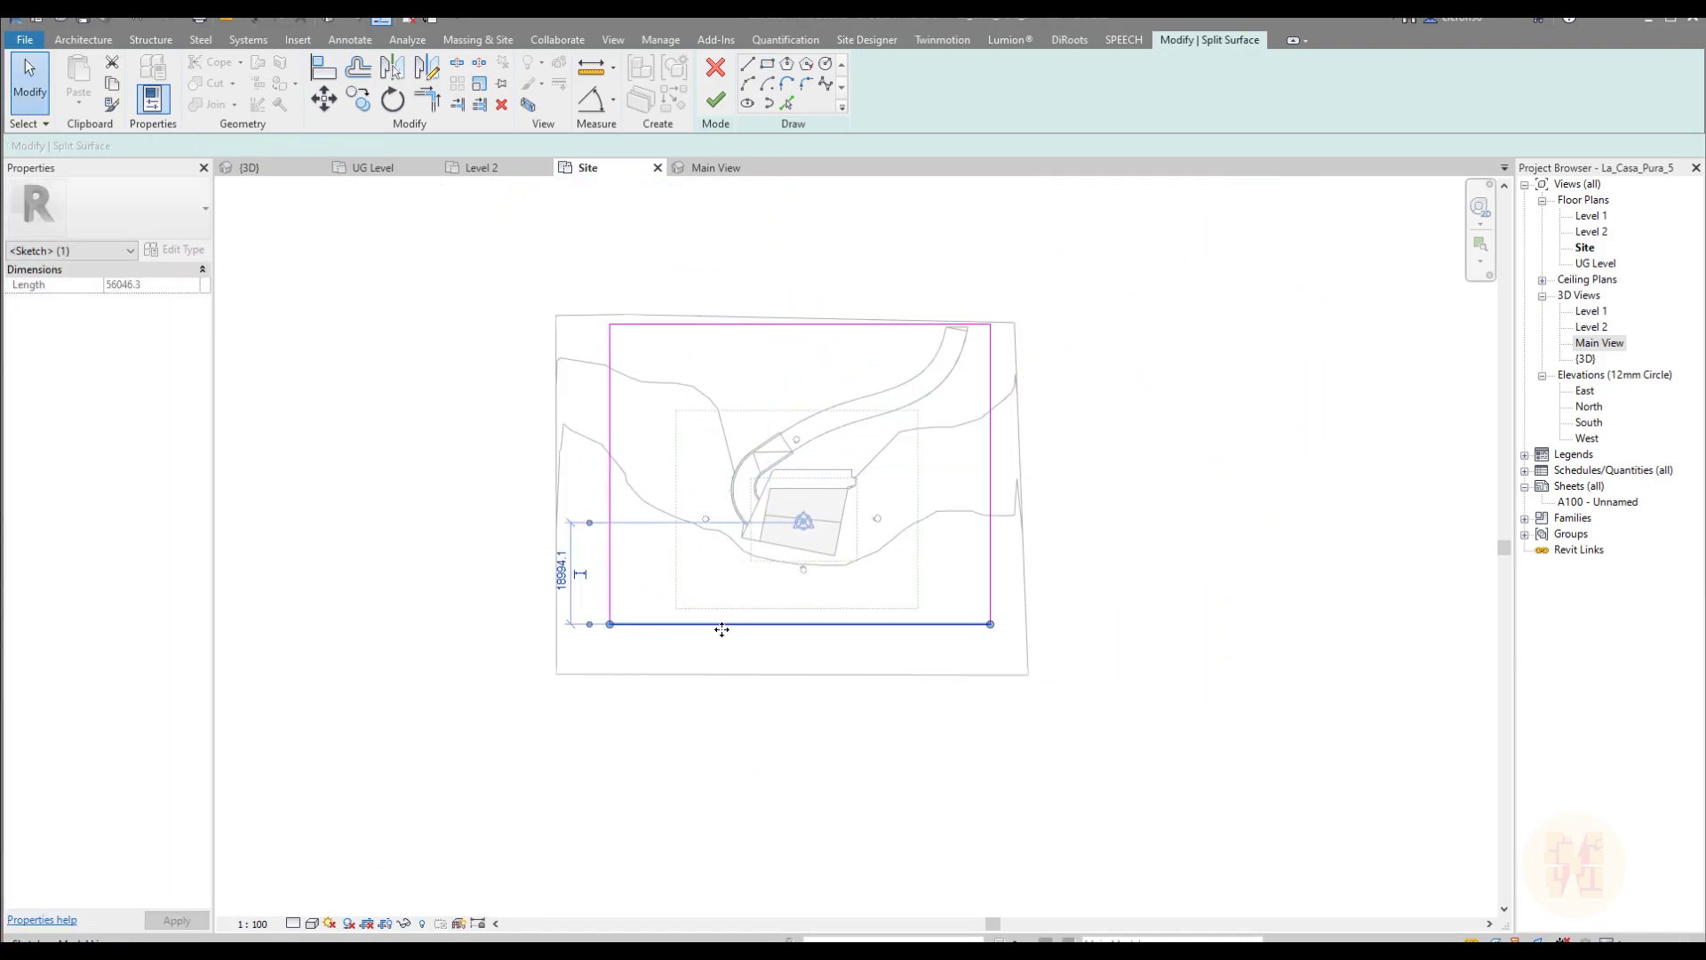
left_click_drag(722, 650, 722, 644)
left_click(1218, 625)
scroll(990, 476, "up", 4)
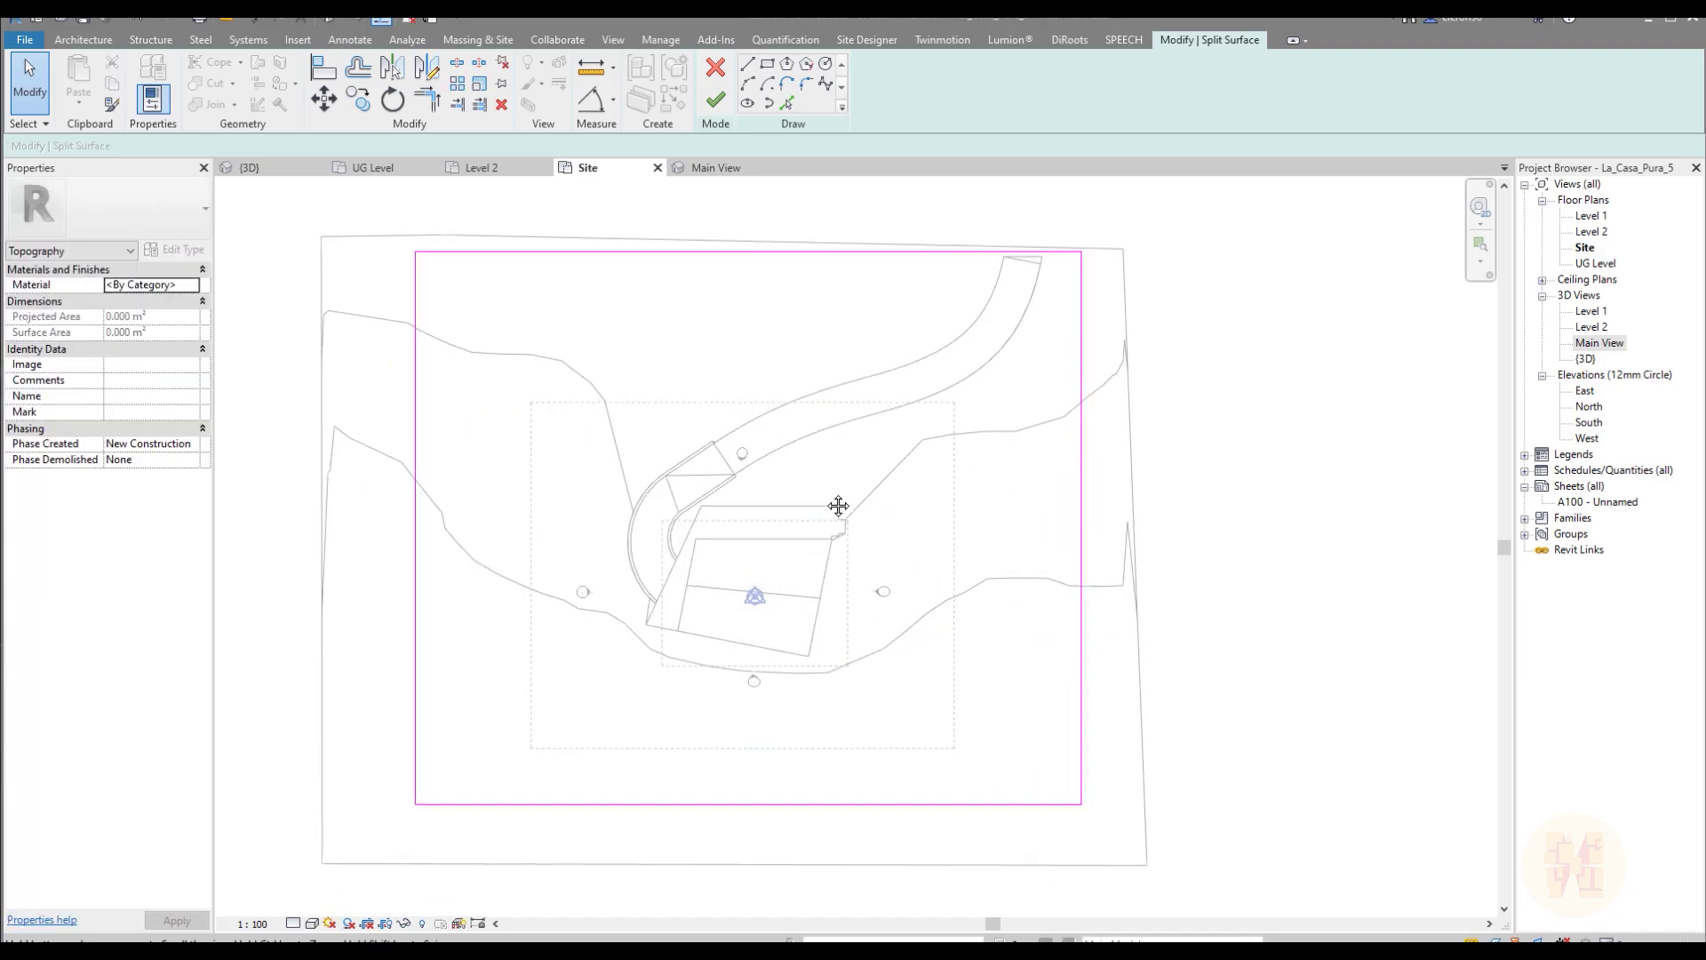
left_click(718, 100)
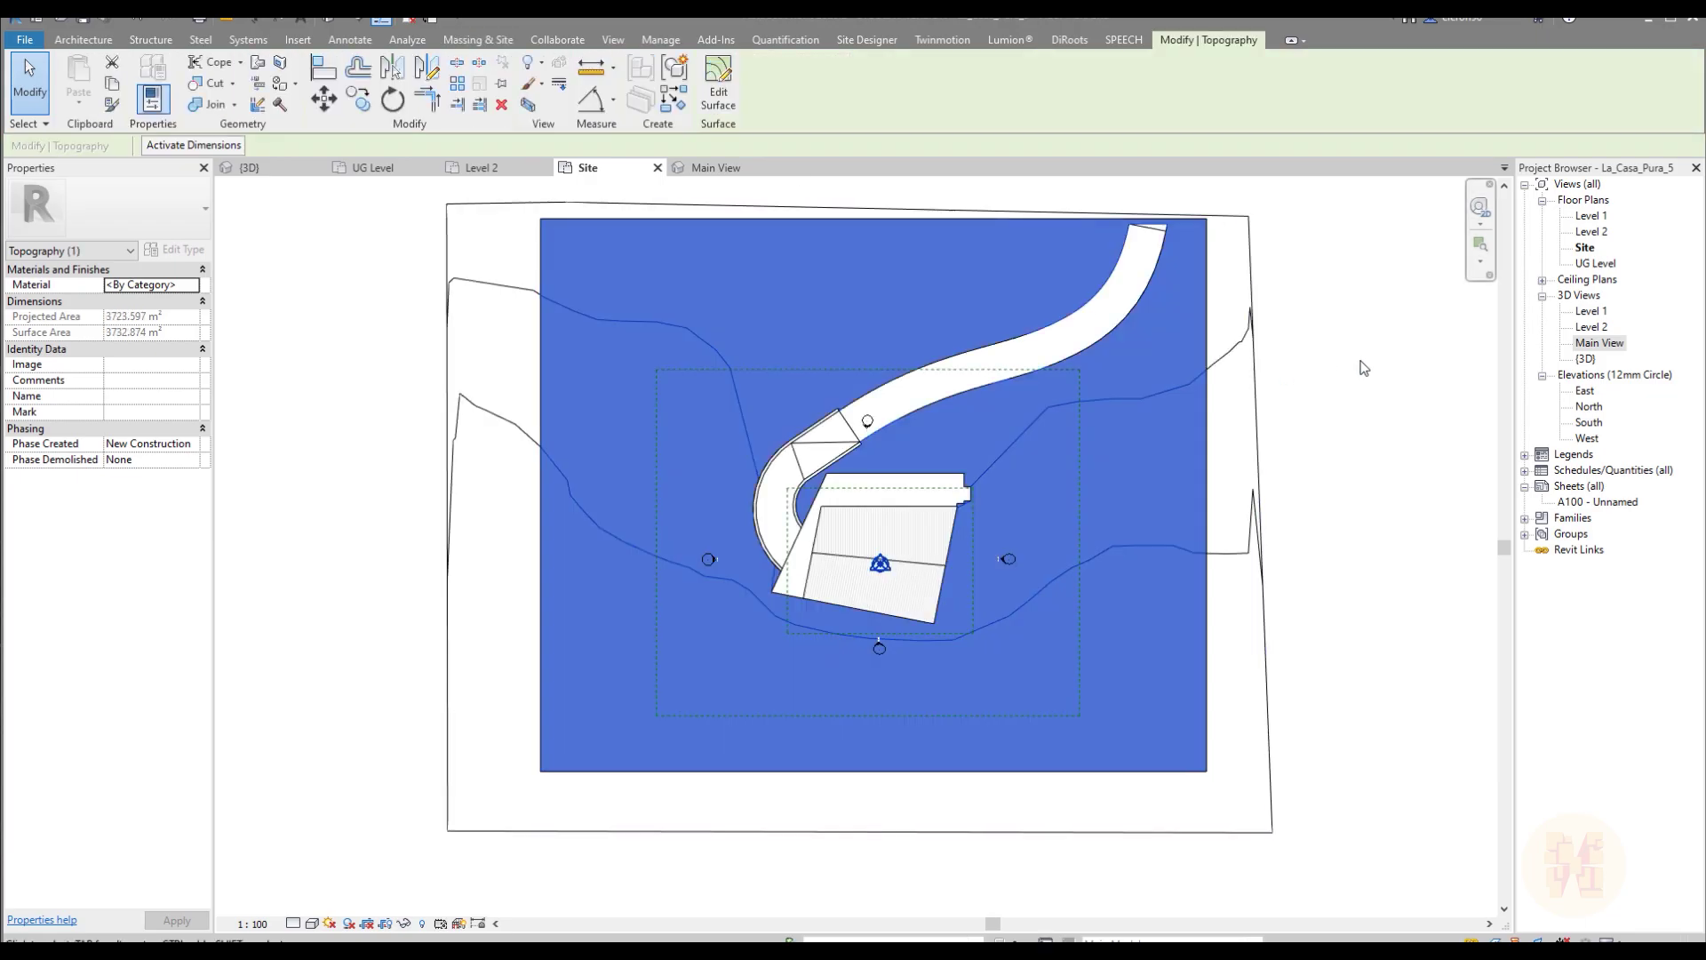
Step: Delete the outer strip of terrain surrounding the split rectangle in the Site plan
left_click(1135, 483)
left_click(1212, 520)
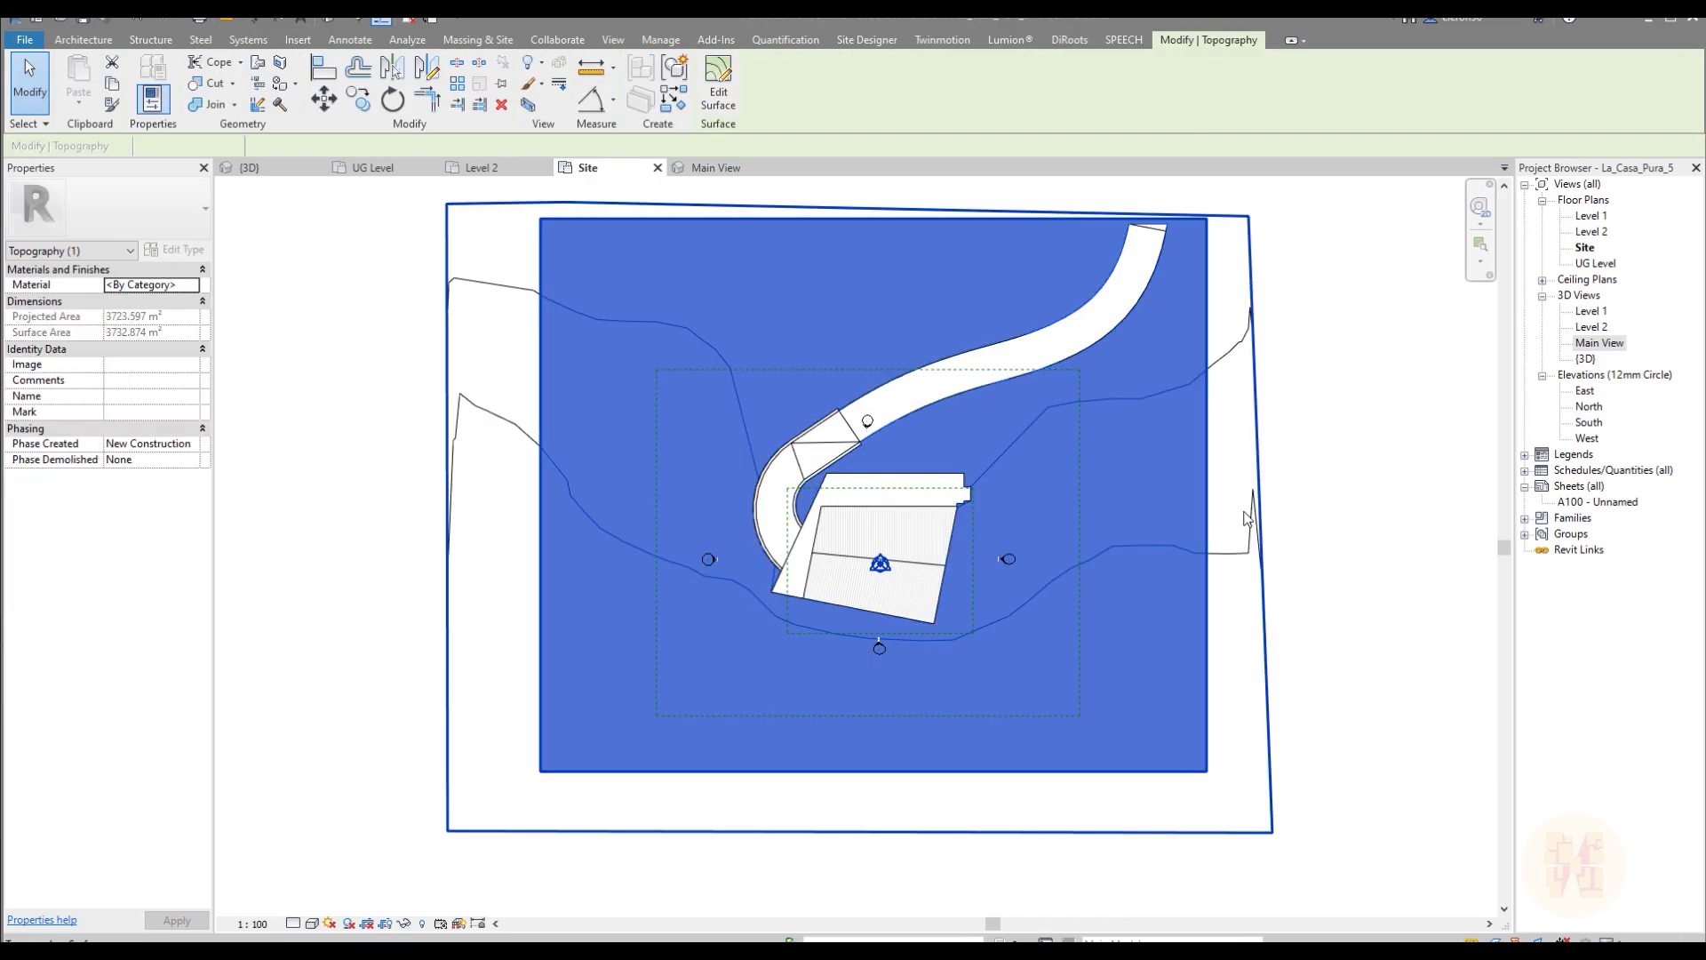
key("Escape")
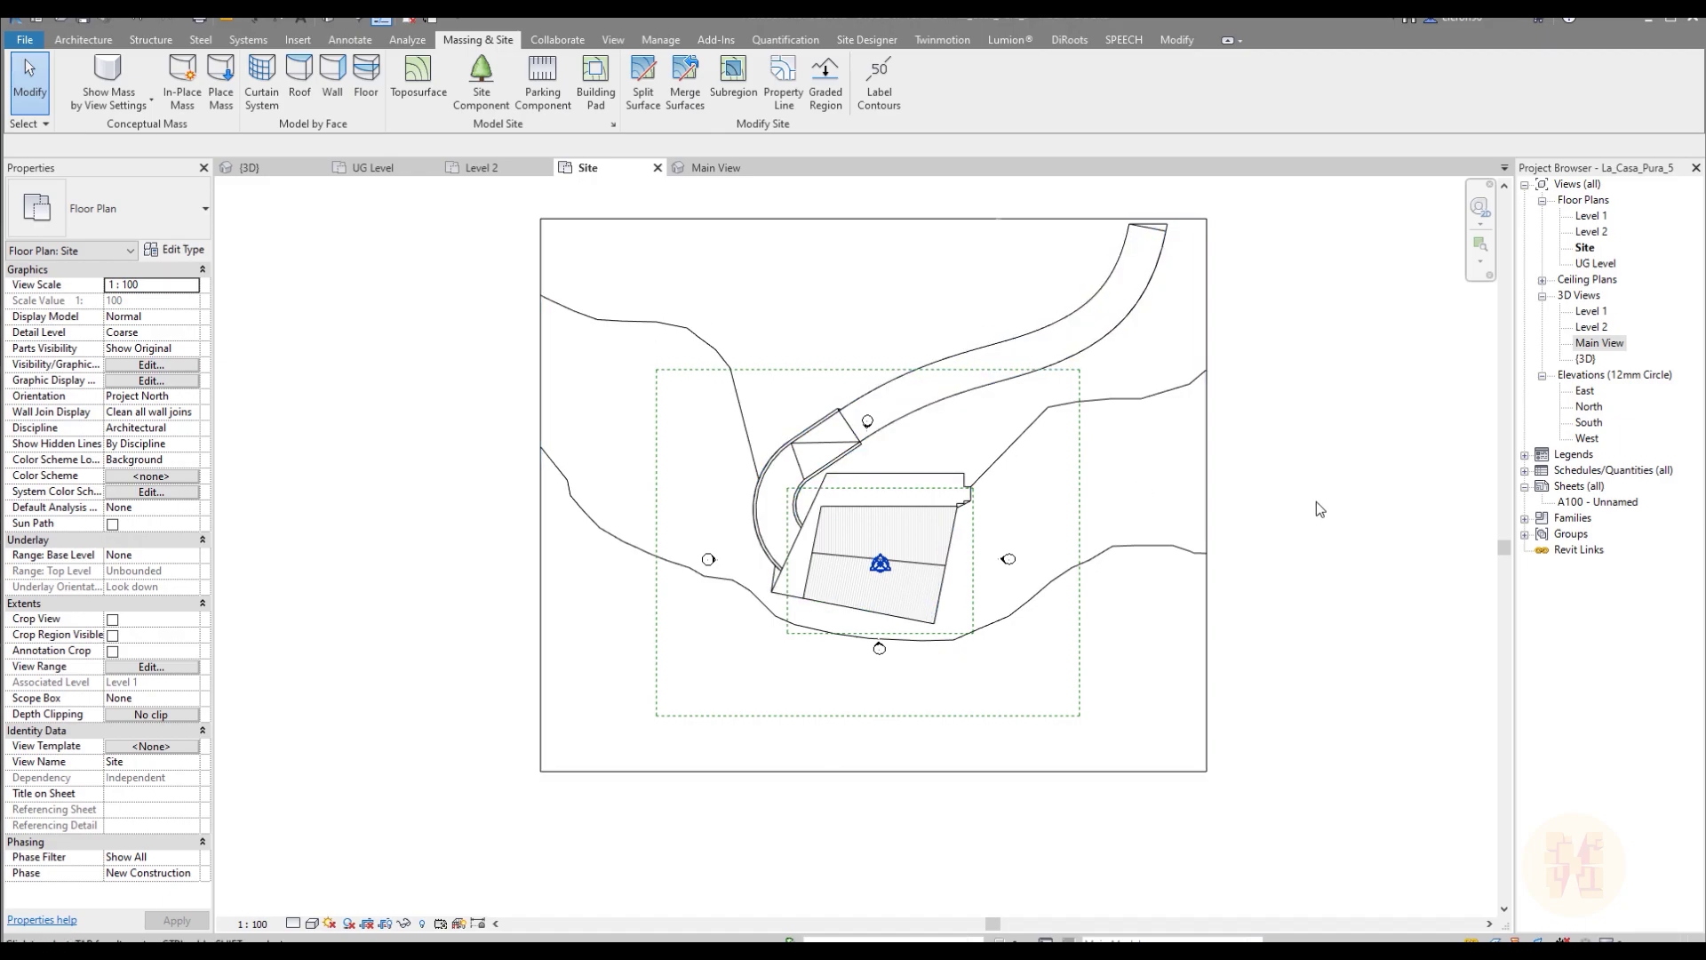
Step: Examine the trimmed terrain, its outer edges and the road's end from several sides in the {3D} view
left_click(266, 171)
middle_click_drag(908, 517, 775, 642, "shift")
scroll(1283, 464, "down", 4)
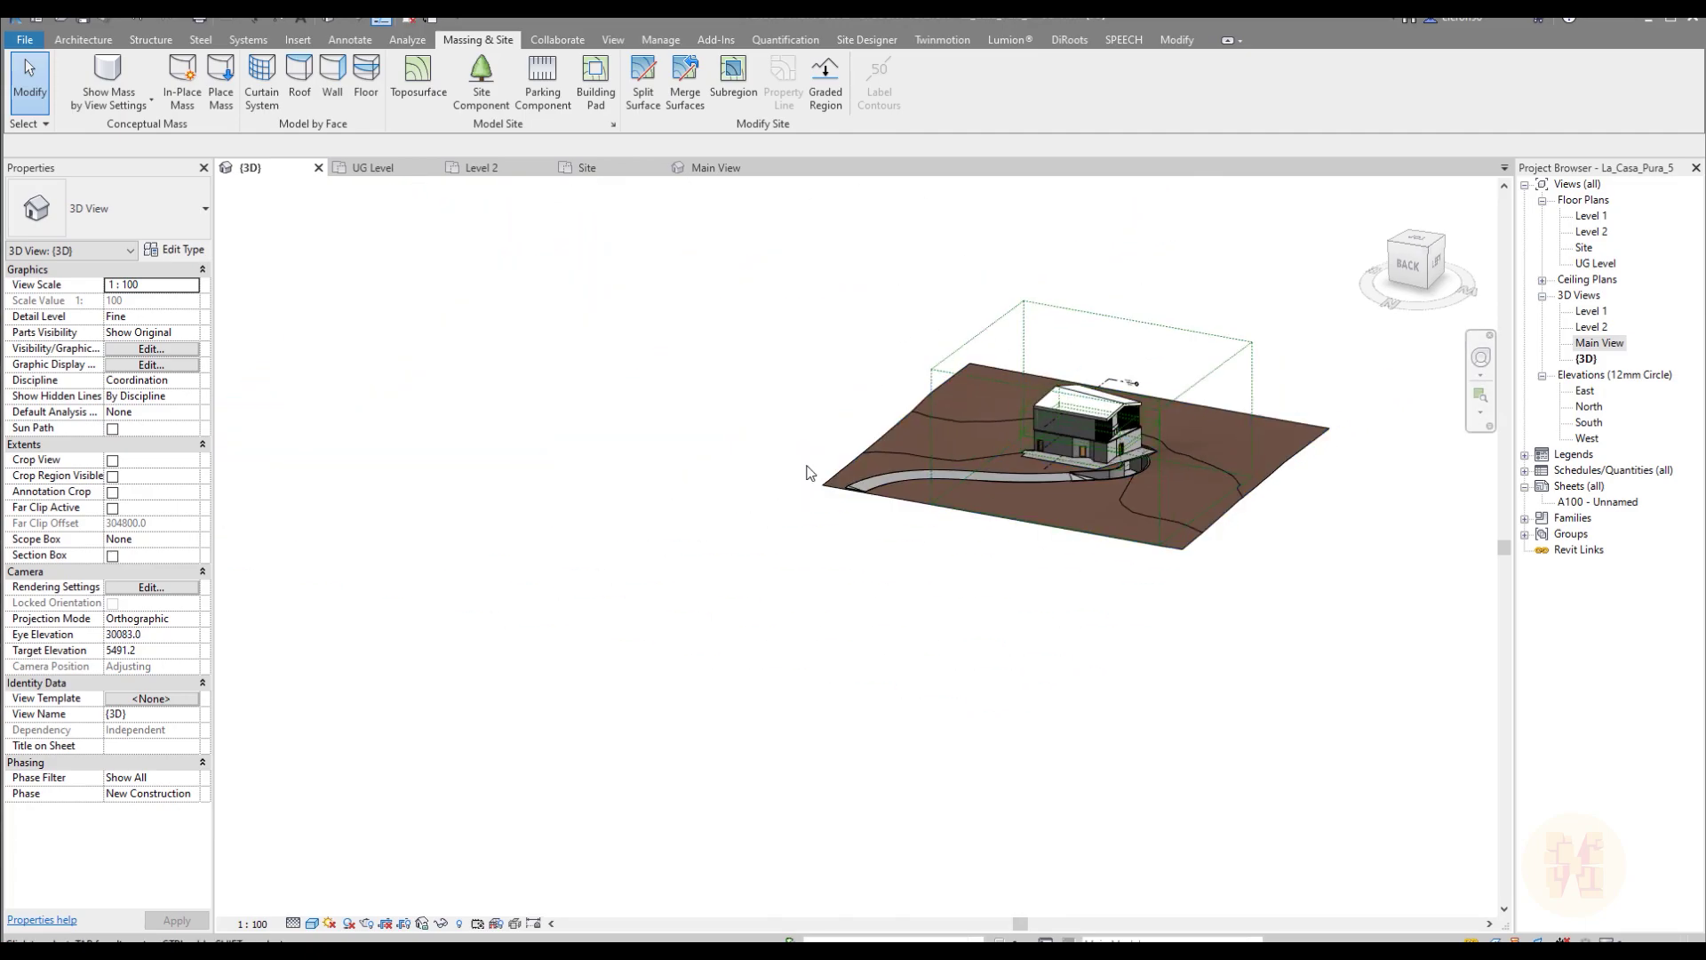
scroll(1050, 457, "up", 3)
middle_click_drag(1050, 457, 1116, 731, "shift")
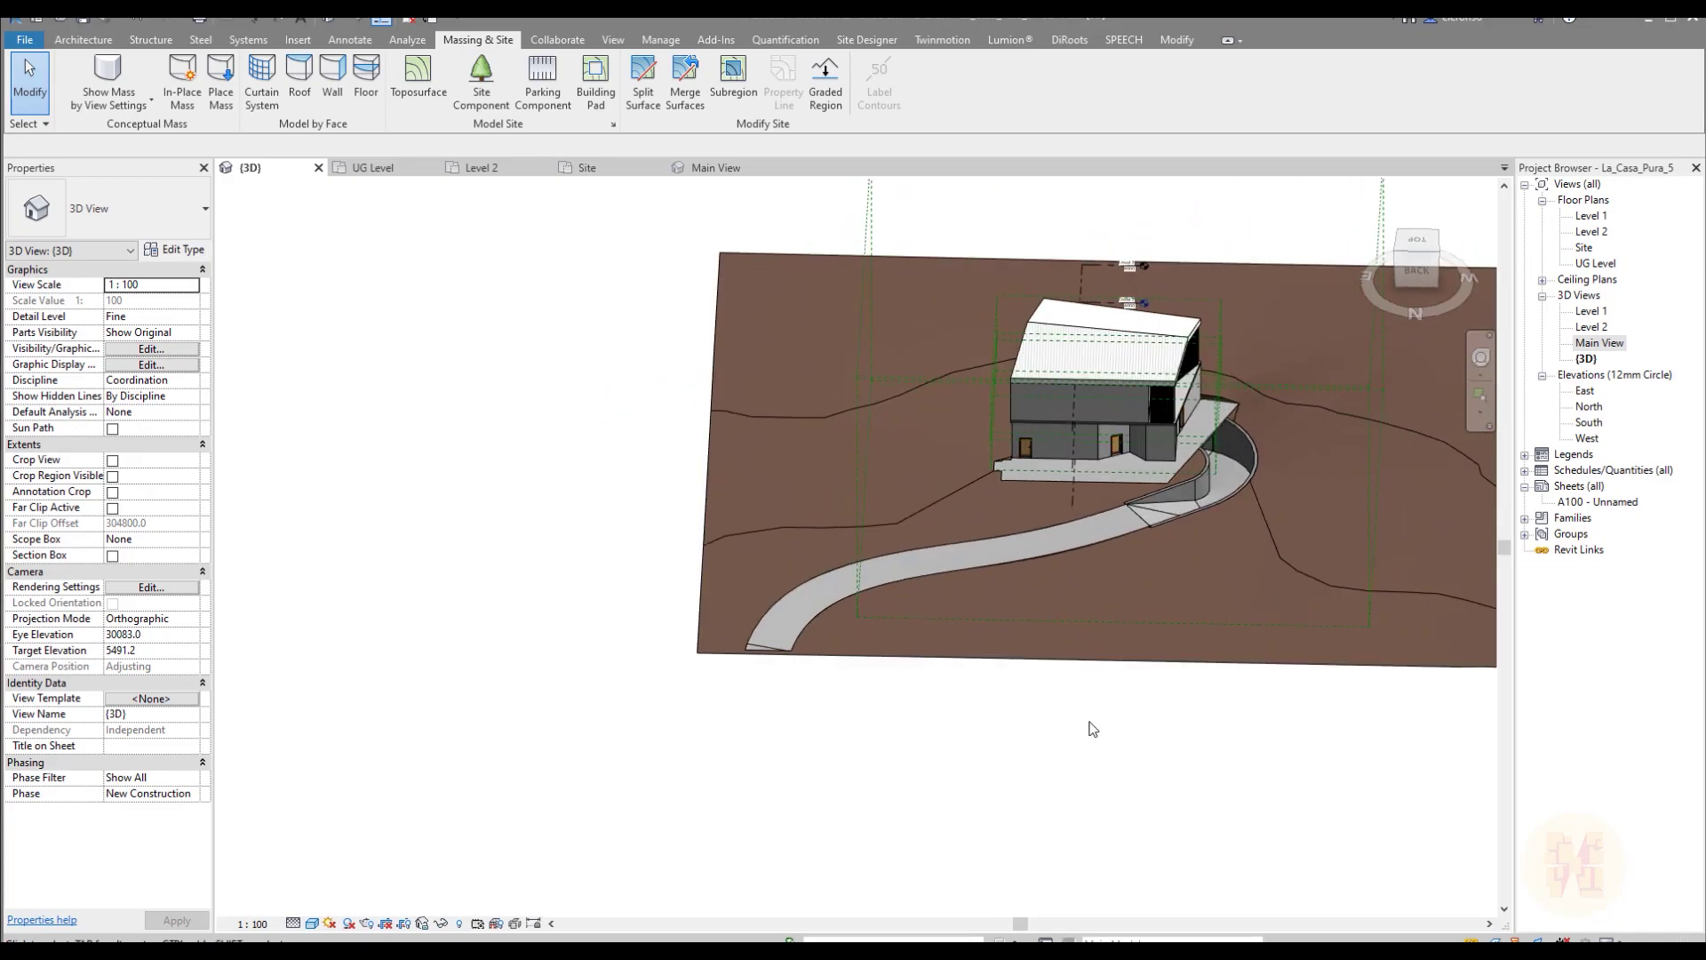
middle_click_drag(789, 563, 454, 491)
middle_click_drag(558, 452, 640, 382, "shift")
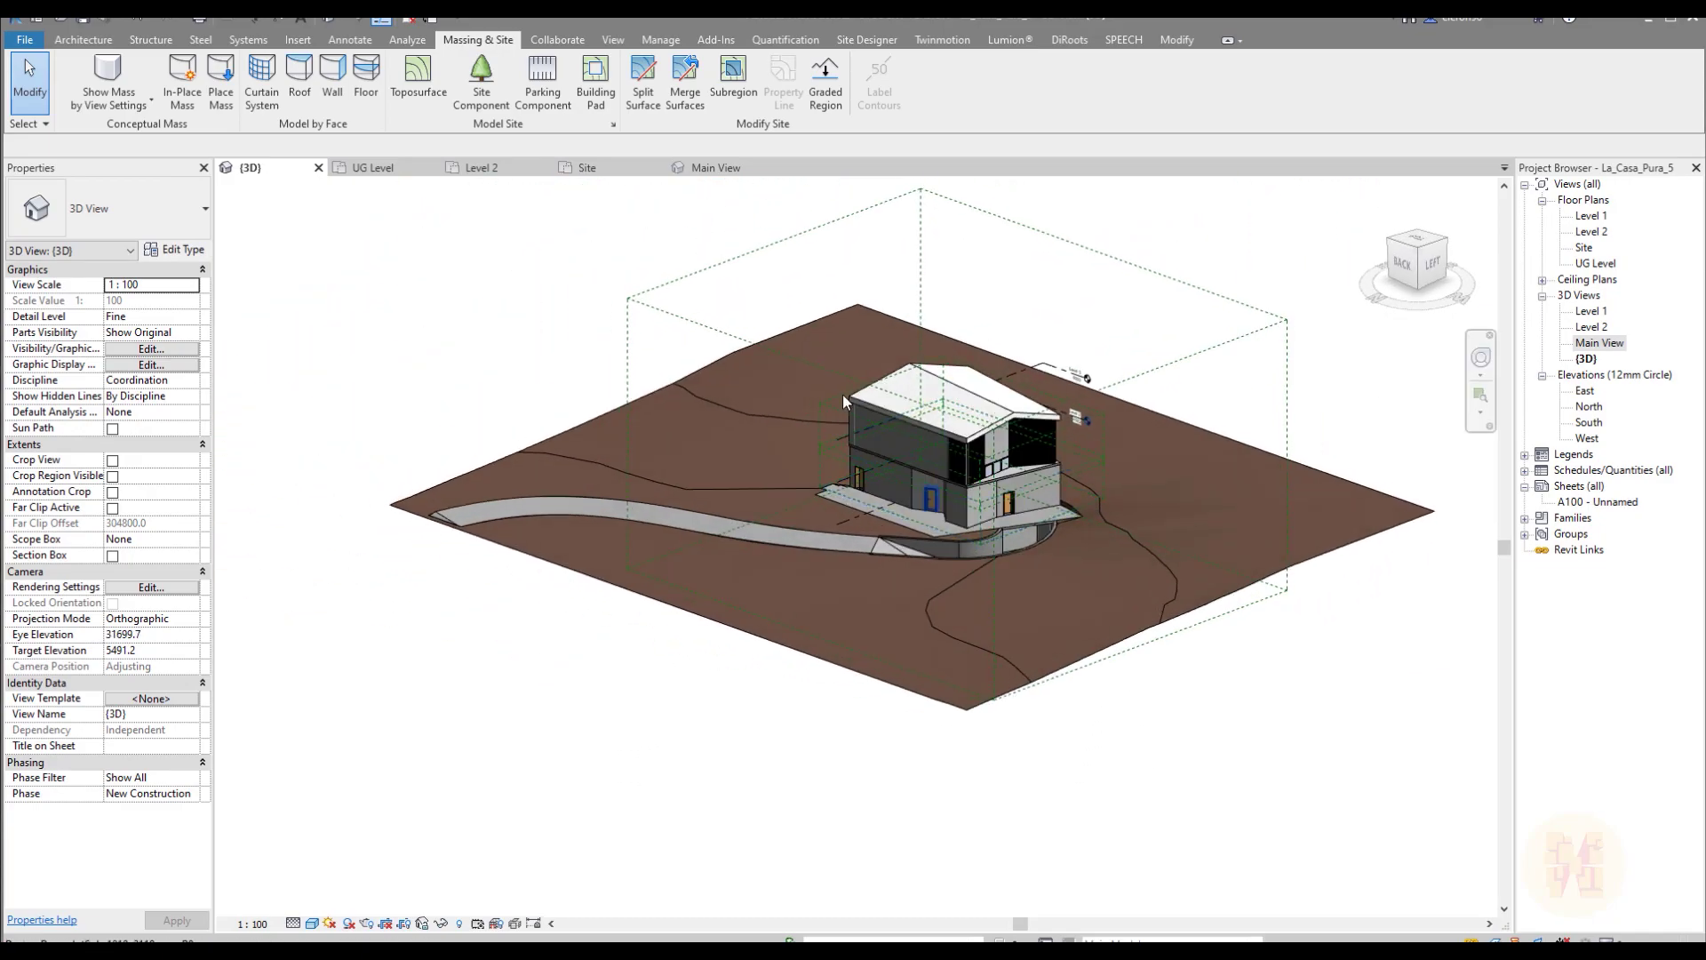
Step: Check the terrain's section face in the Main View, then inspect the house and curved ramp up close in the {3D} view
left_click(716, 167)
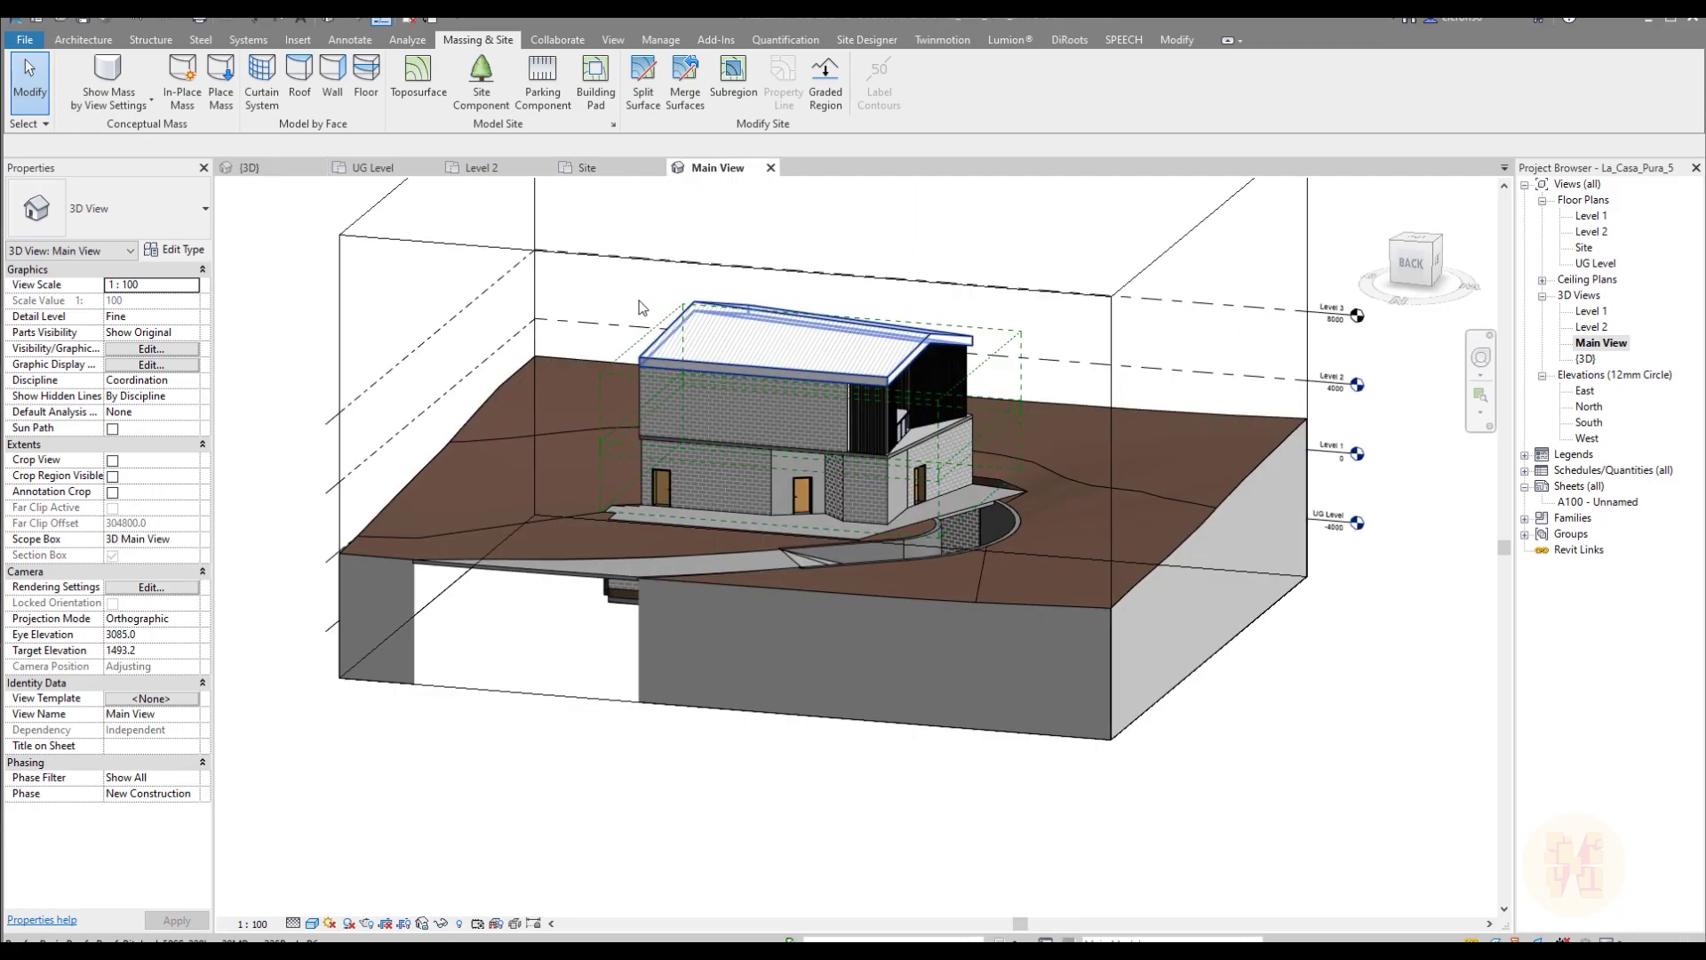
middle_click_drag(800, 569, 613, 495, "shift")
left_click(373, 169)
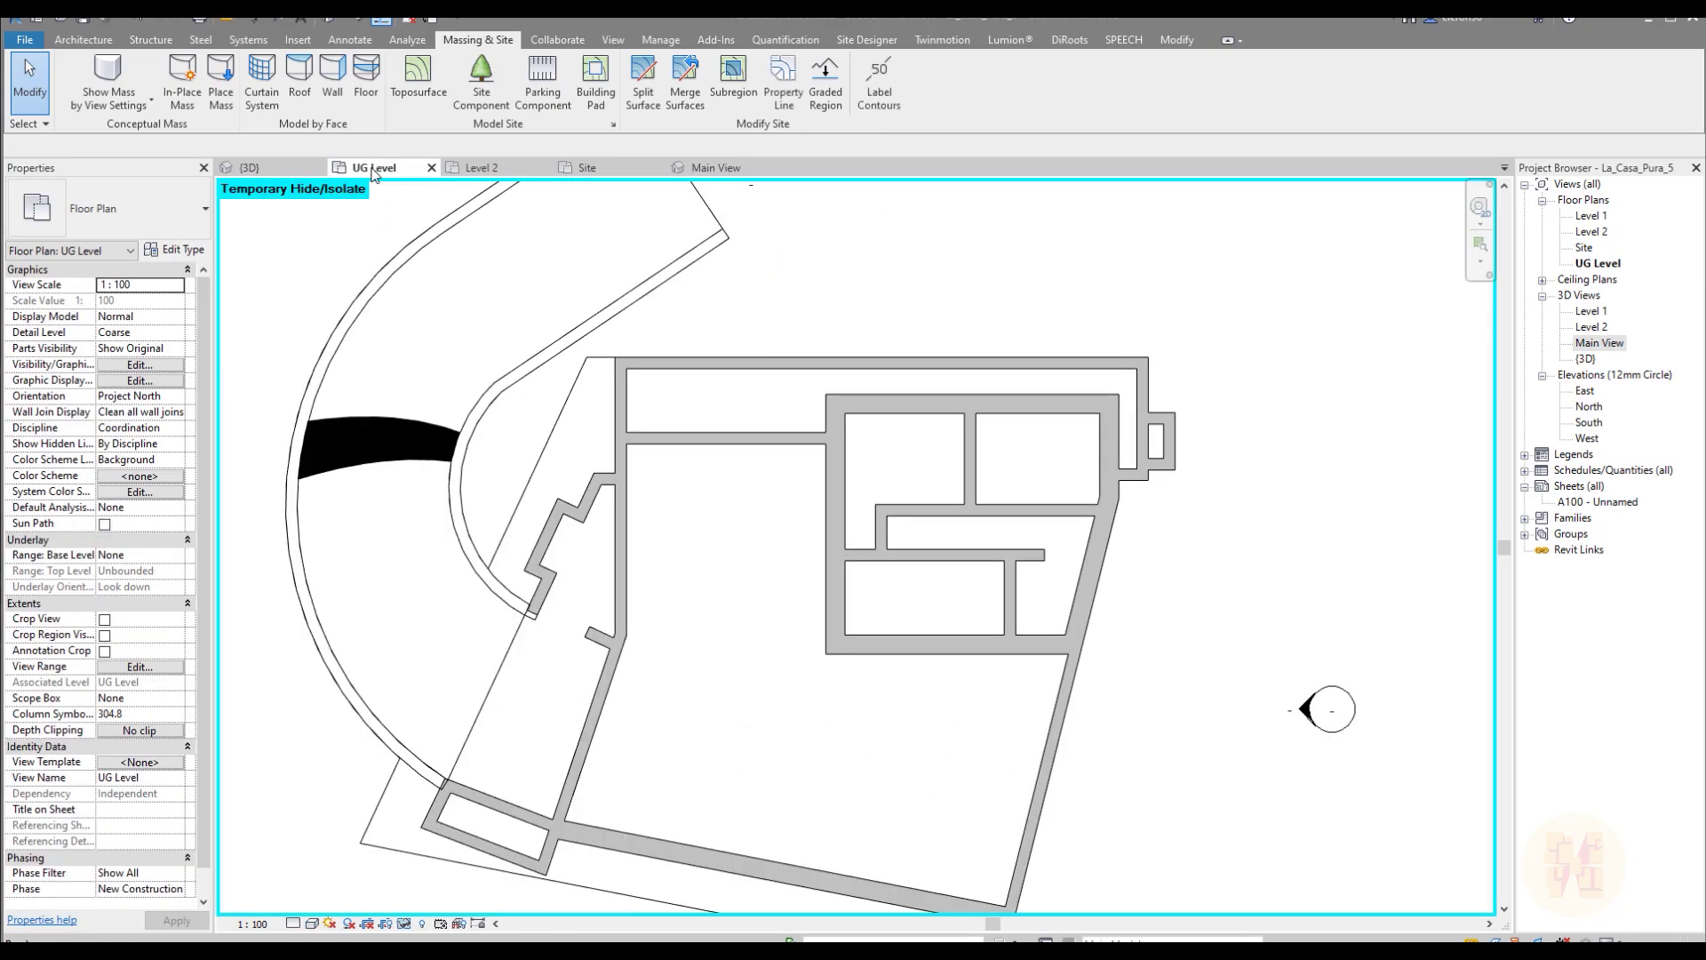
left_click(252, 168)
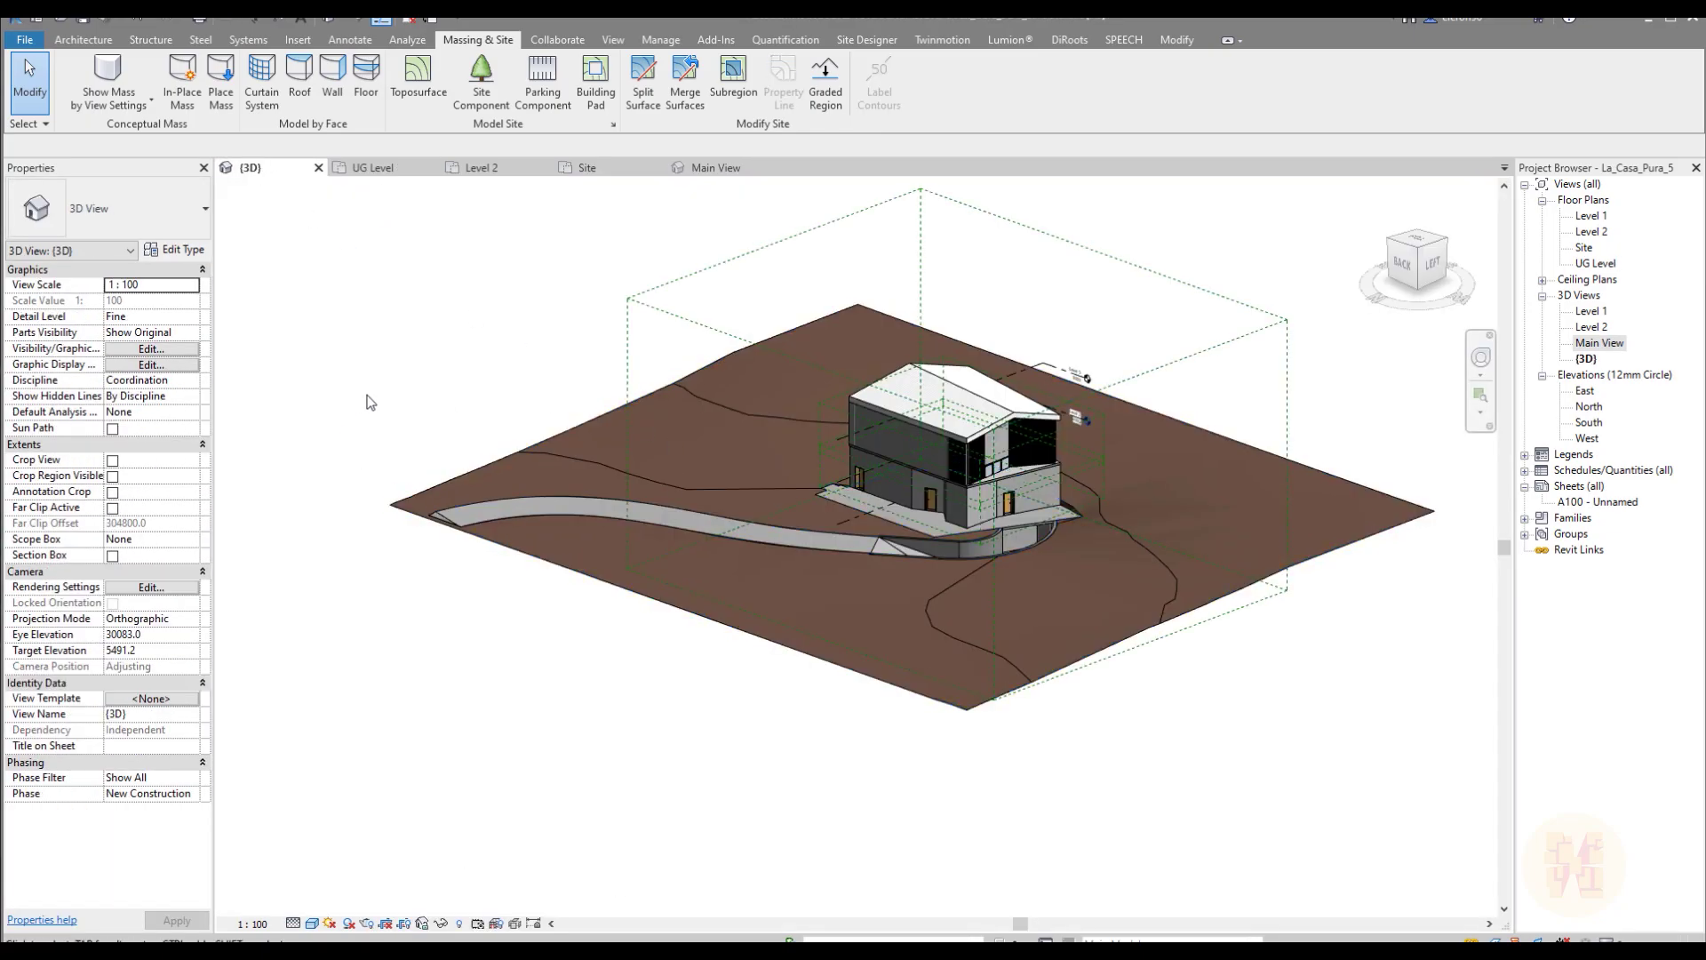
middle_click_drag(809, 539, 727, 535, "shift")
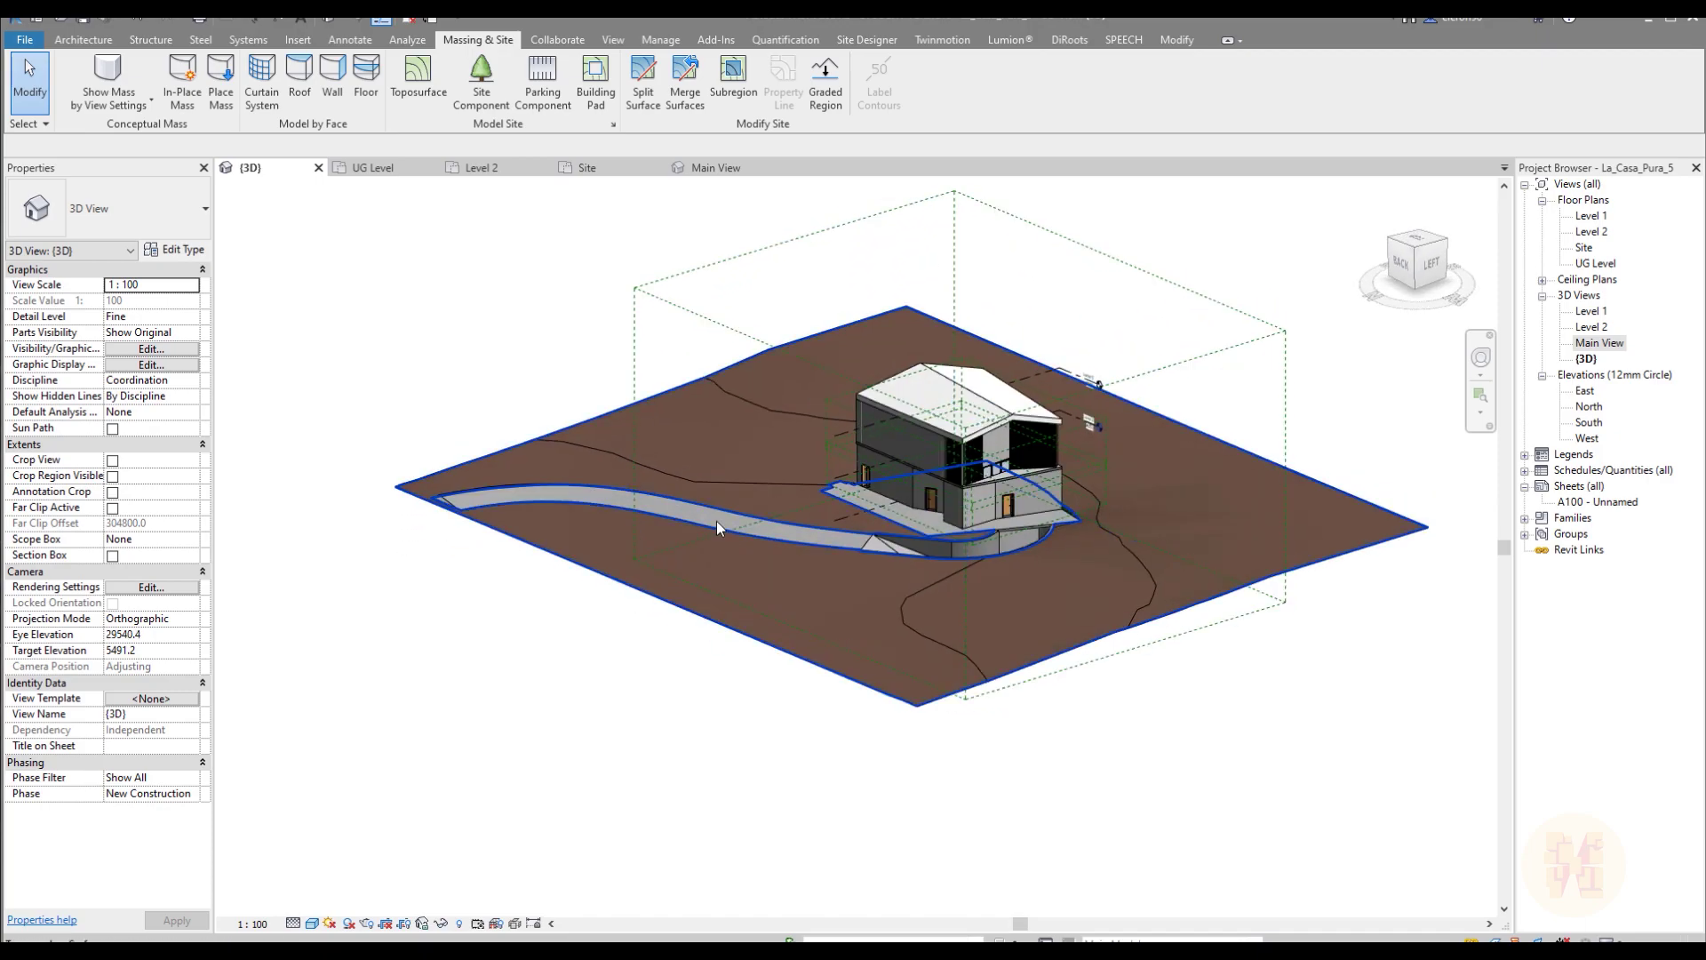
scroll(1015, 493, "up", 1)
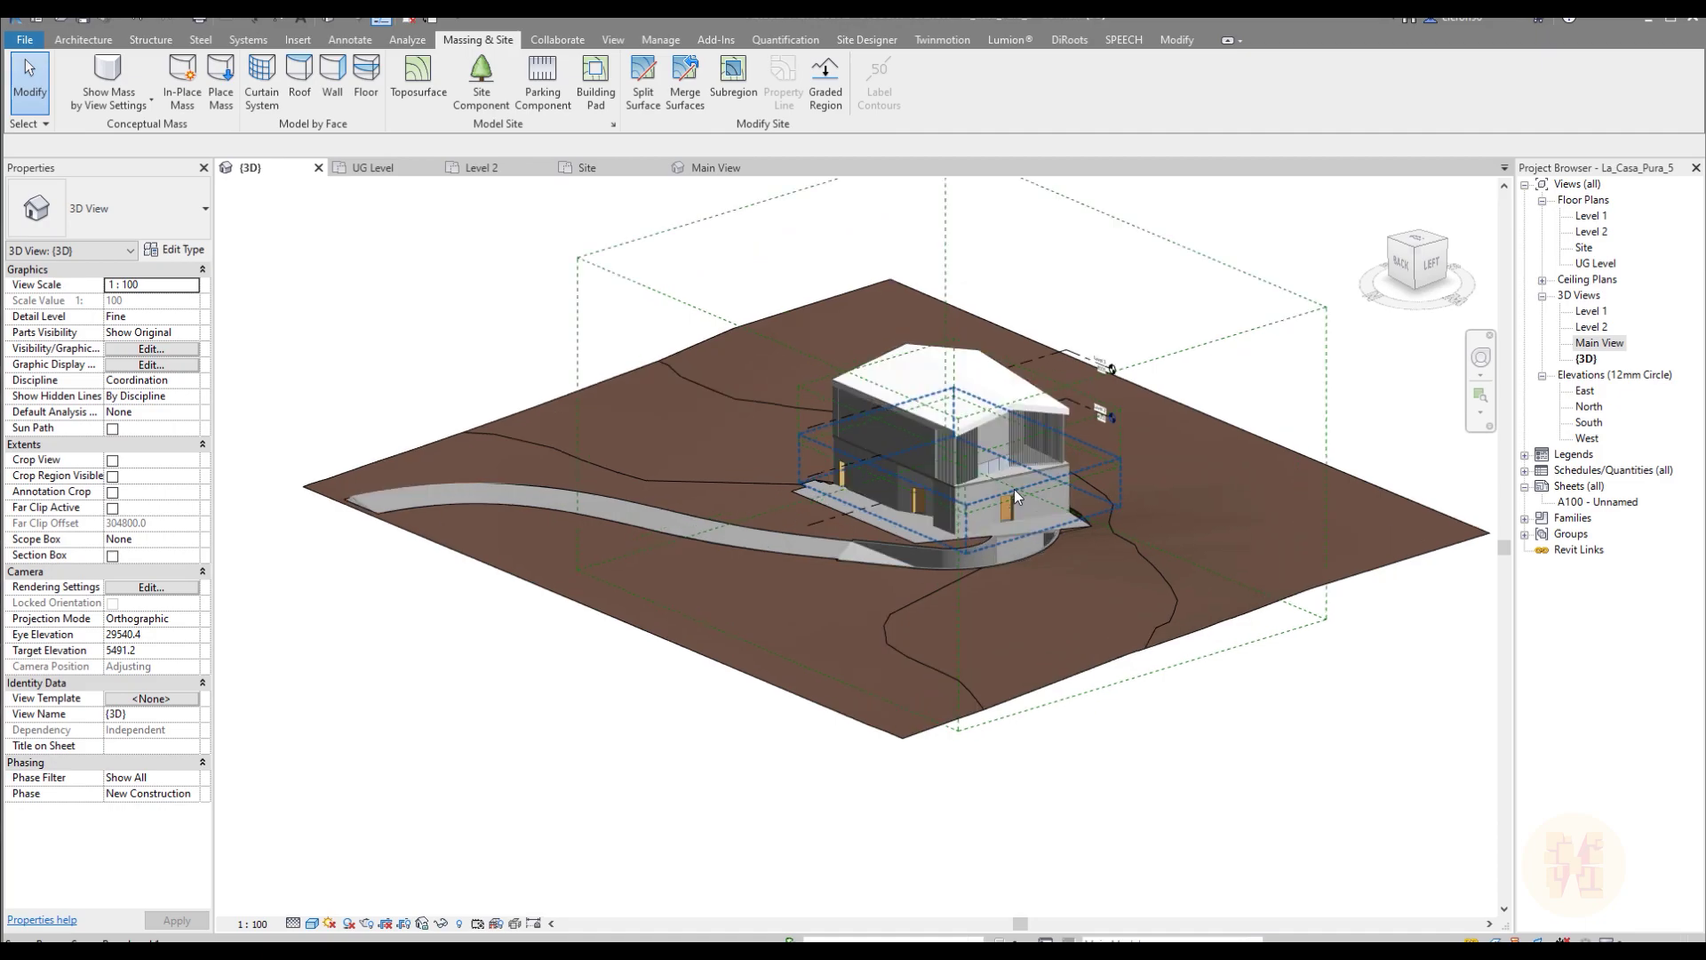
scroll(1014, 492, "up", 3)
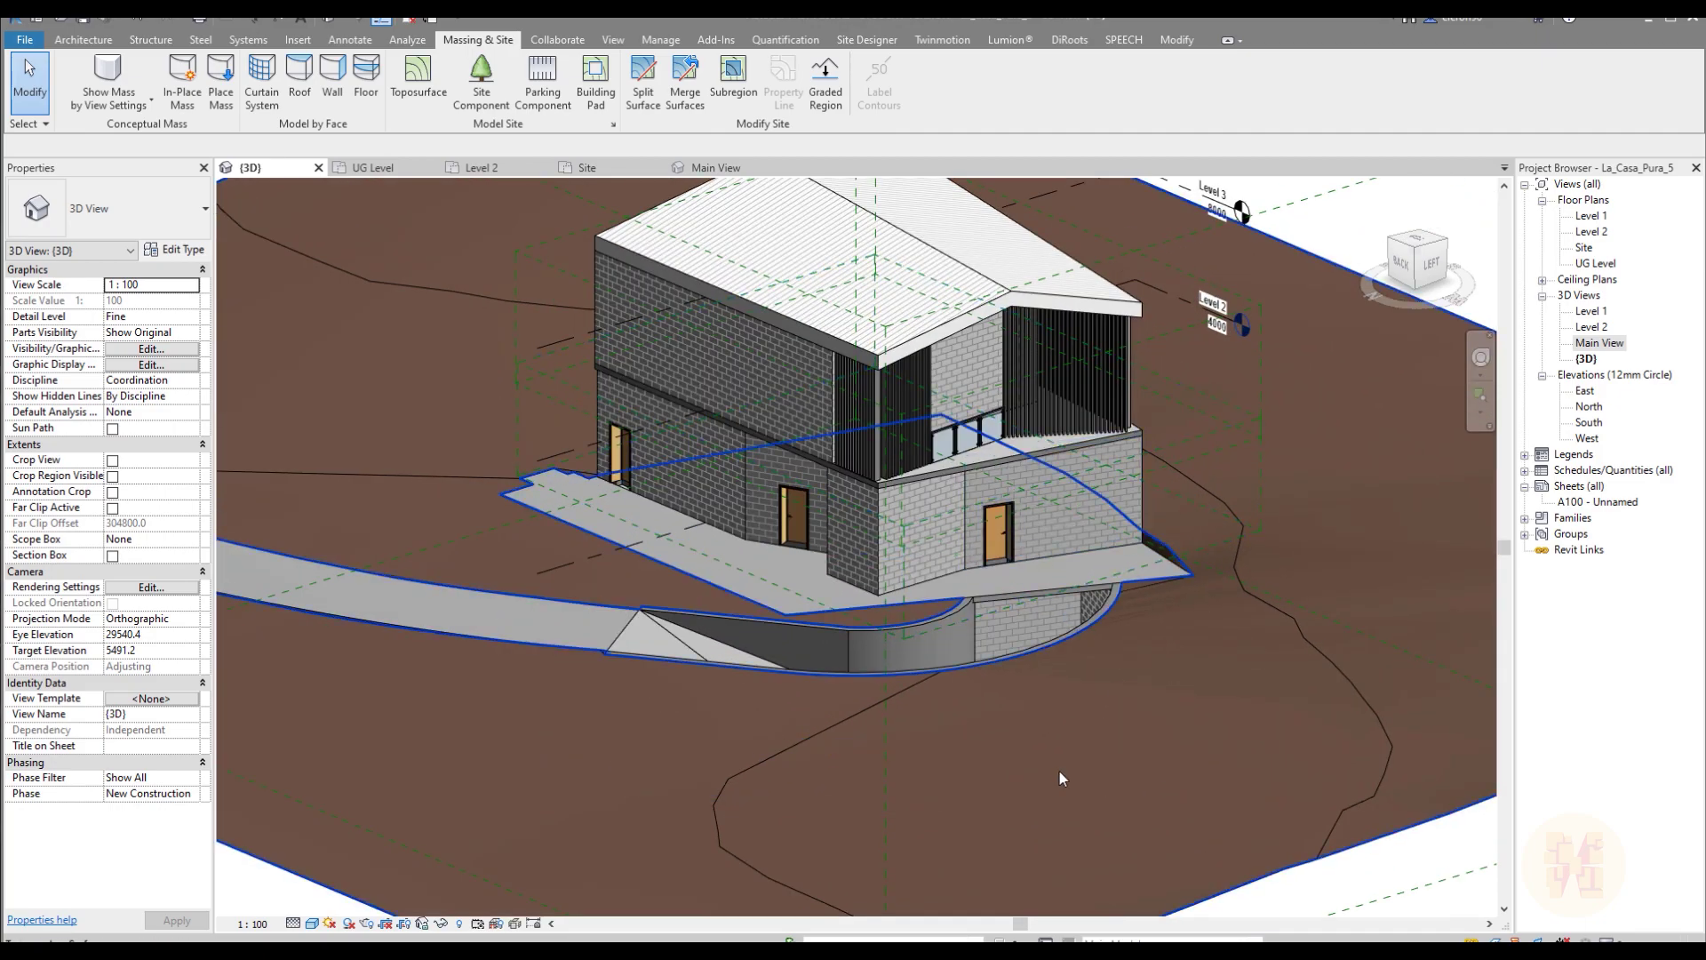